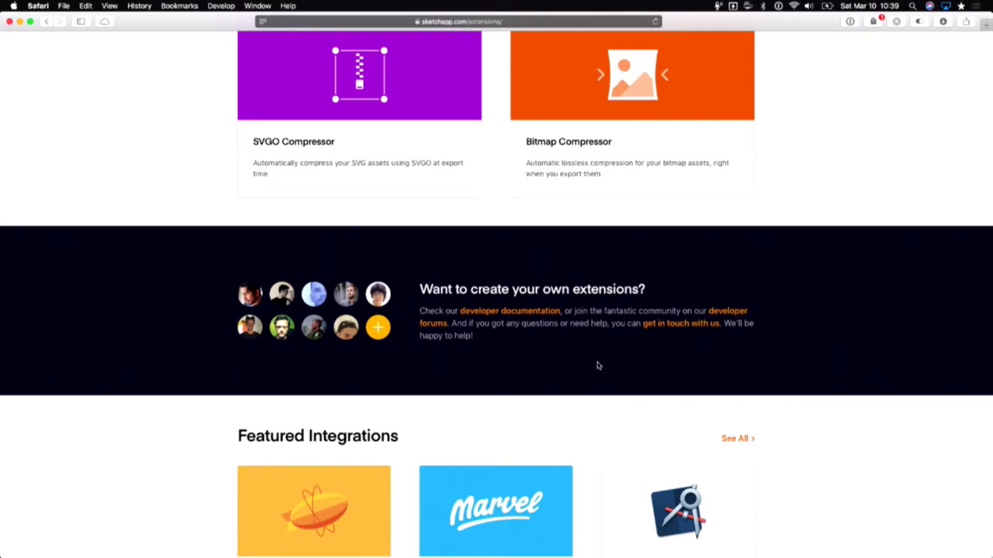
- Browse the featured plugins on the extensions page and open the Sketch Syntax Highlighter site to read its features
scroll(596, 363, "up", 5)
scroll(593, 362, "up", 5)
scroll(303, 405, "down", 2)
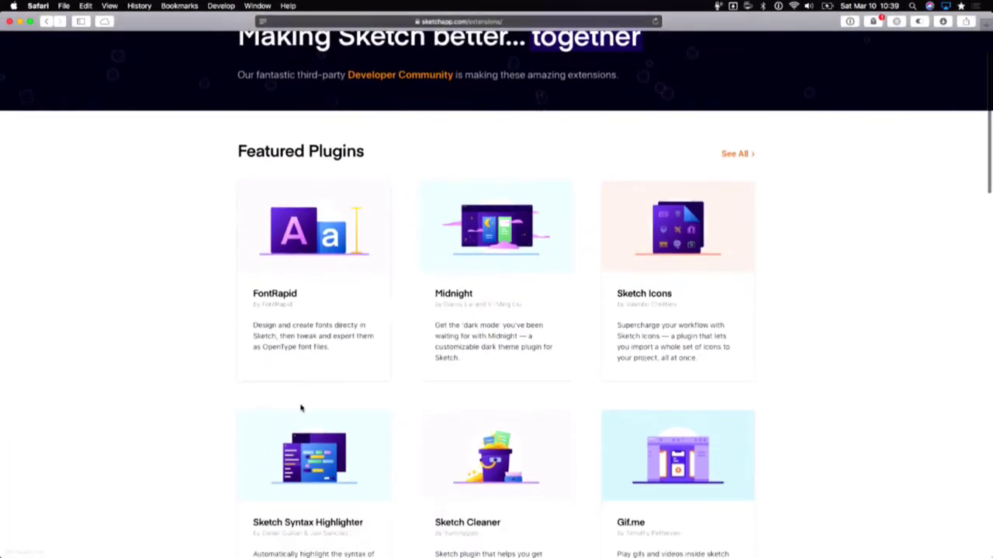
scroll(300, 408, "down", 2)
scroll(458, 359, "down", 2)
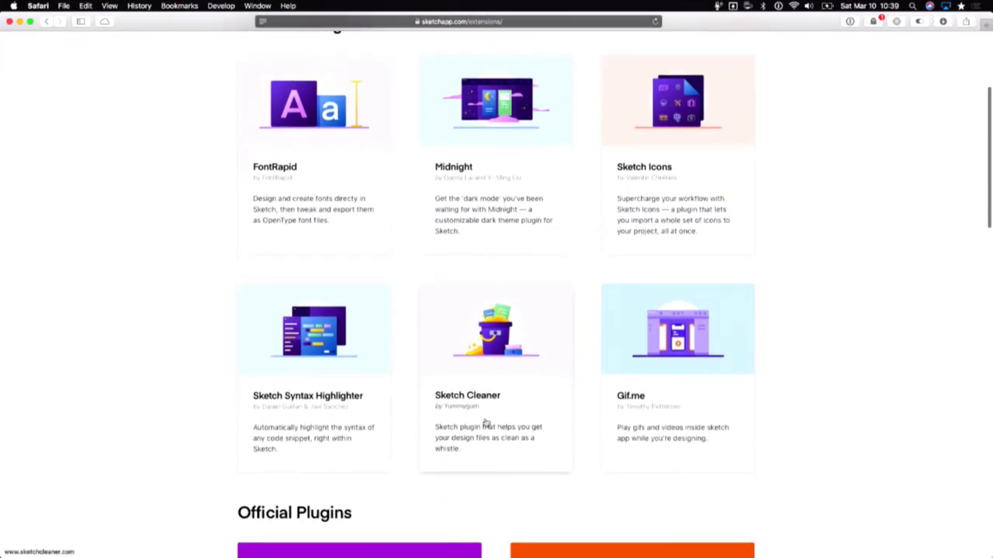
left_click(271, 394)
scroll(370, 380, "down", 5)
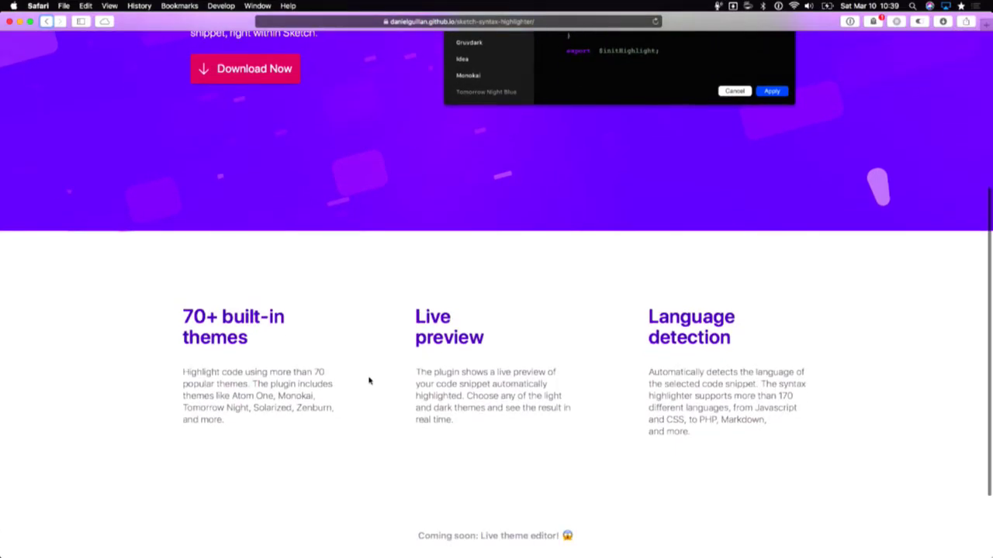
scroll(369, 380, "down", 2)
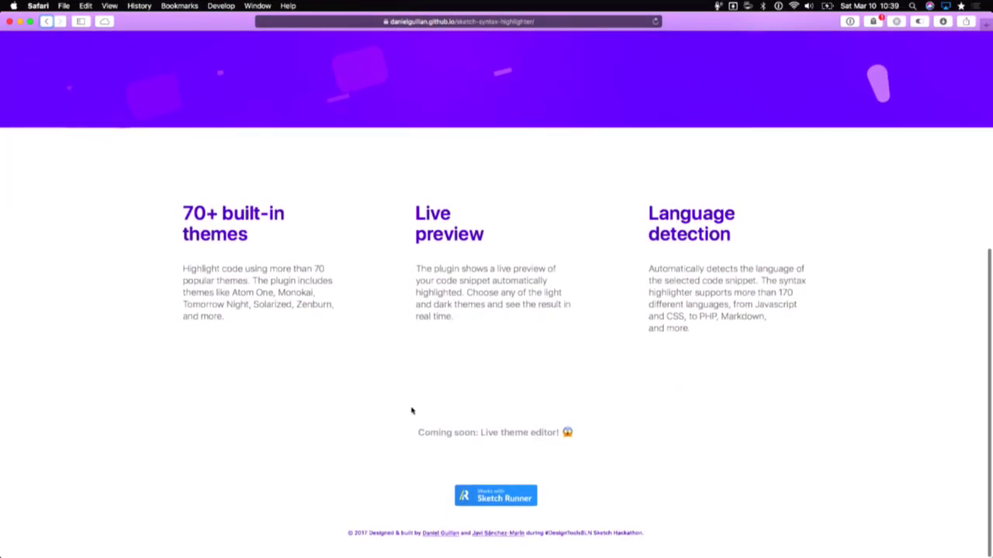
scroll(411, 411, "up", 8)
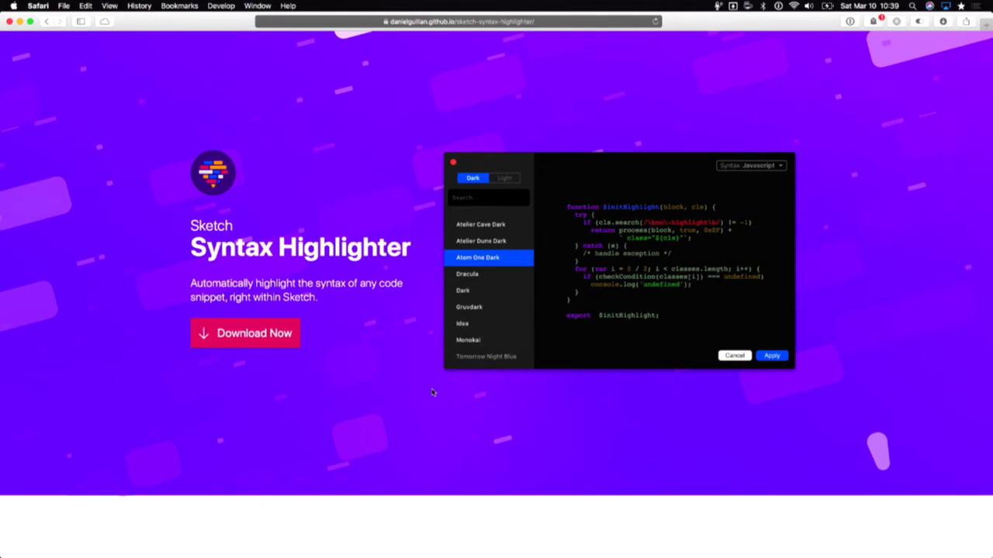
- Try to open the root address of the plugin's GitHub Pages site without the sketch-syntax-highlighter path
left_click(461, 22)
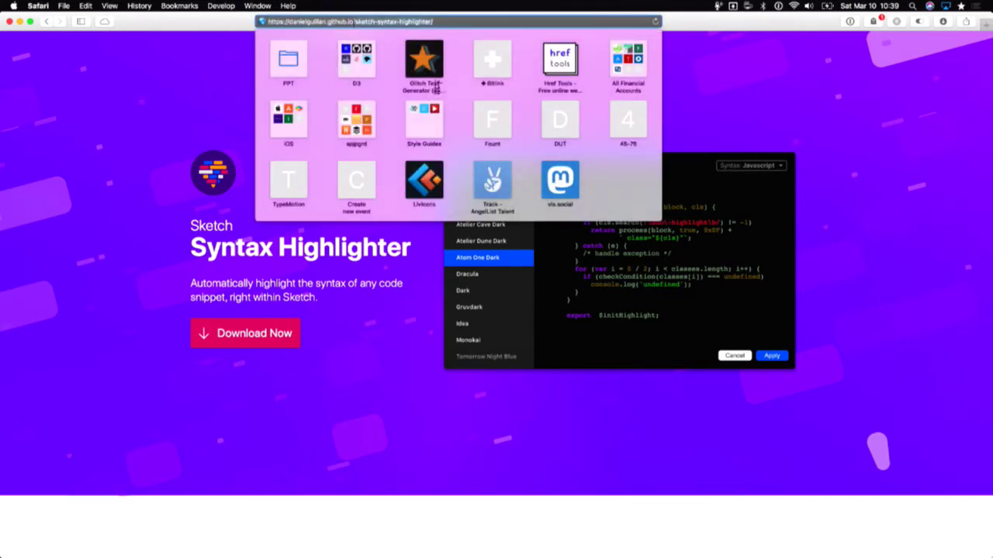
key("BackSpace")
key("Return")
- Search the web for "github sketch syntax highlighter" and open the sketch-syntax-highlighter repository on GitHub
key("super+l")
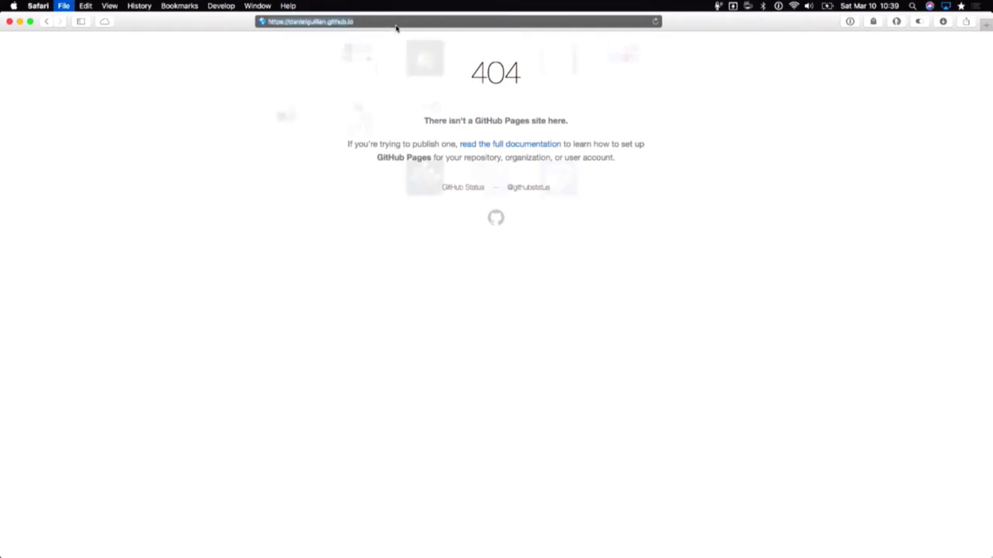
type("github sketc")
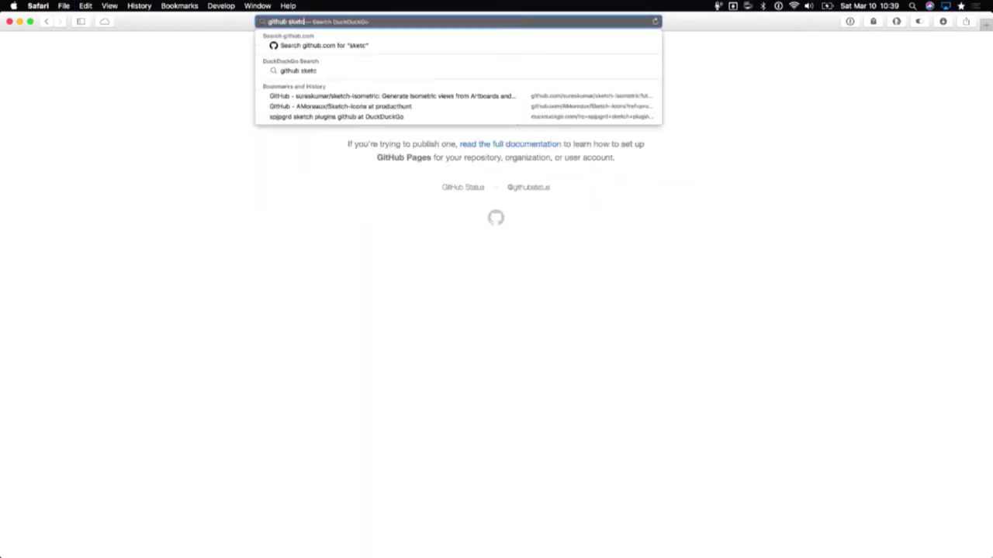
type("h syntax highlighter")
key("Return")
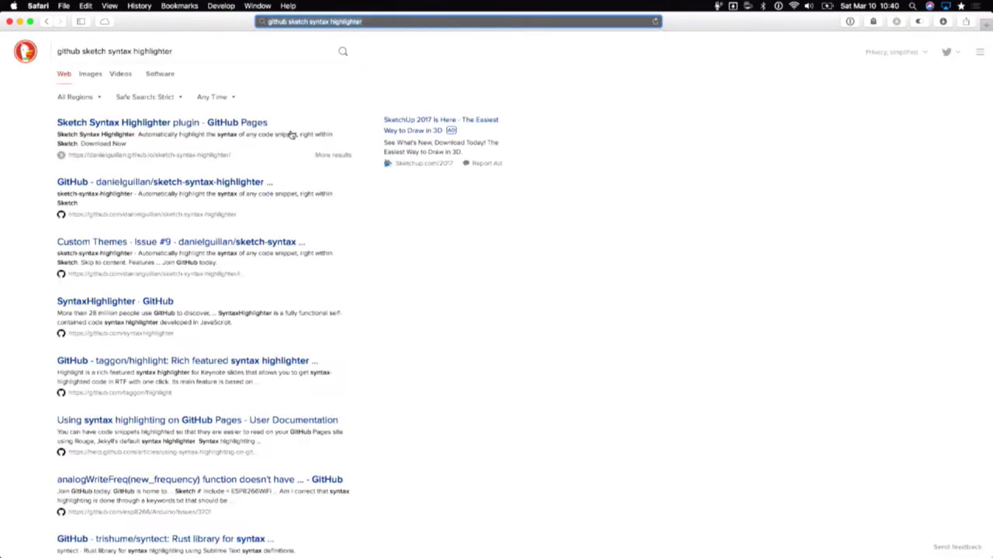
left_click(183, 185)
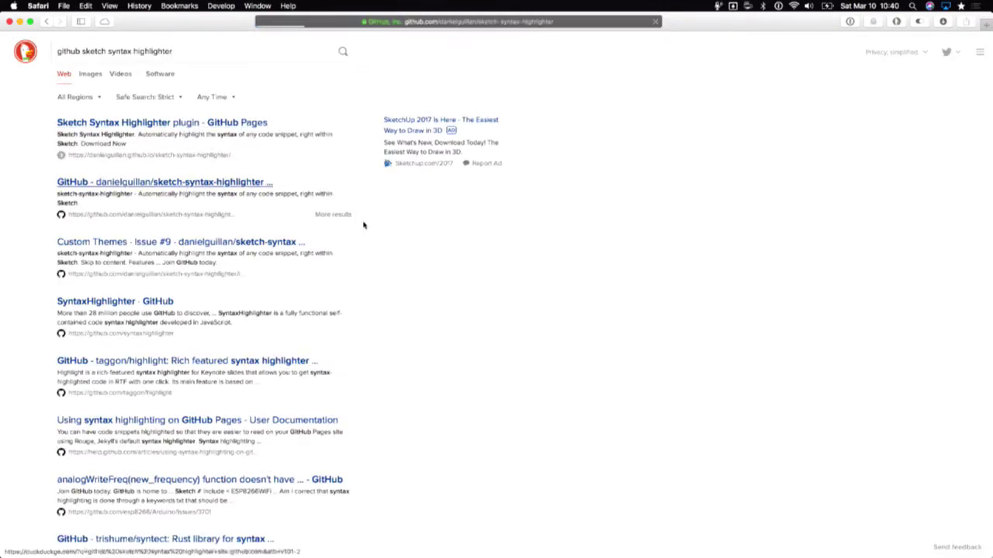
- Examine the repository's src and resources folders, including the components subfolder, and return to the repository's main page
scroll(315, 260, "down", 5)
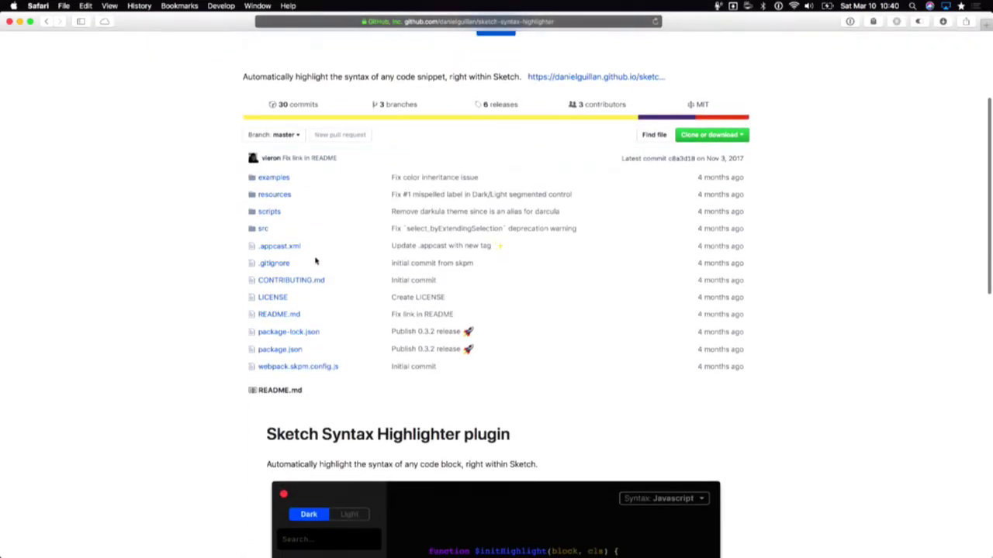
left_click(262, 229)
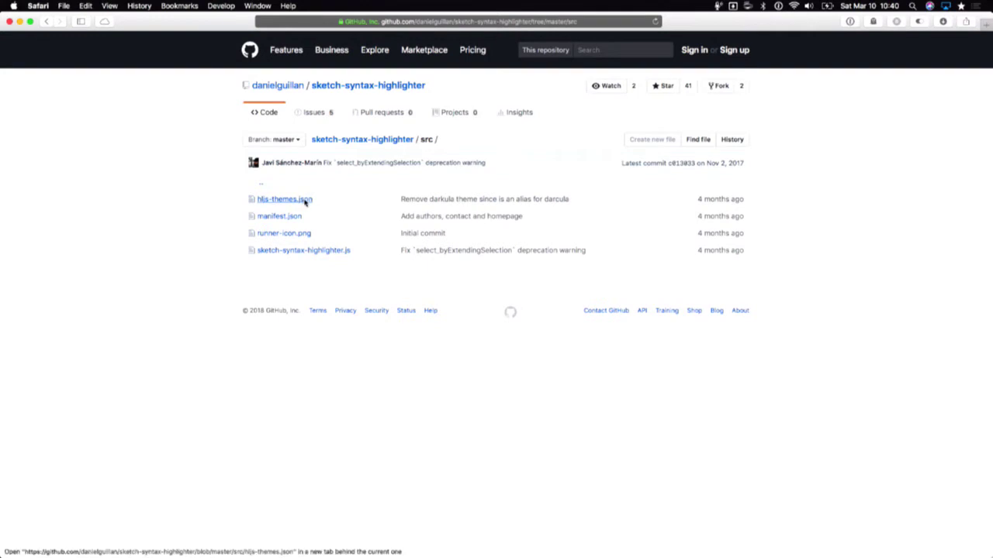
key("super+bracketleft")
left_click(276, 198)
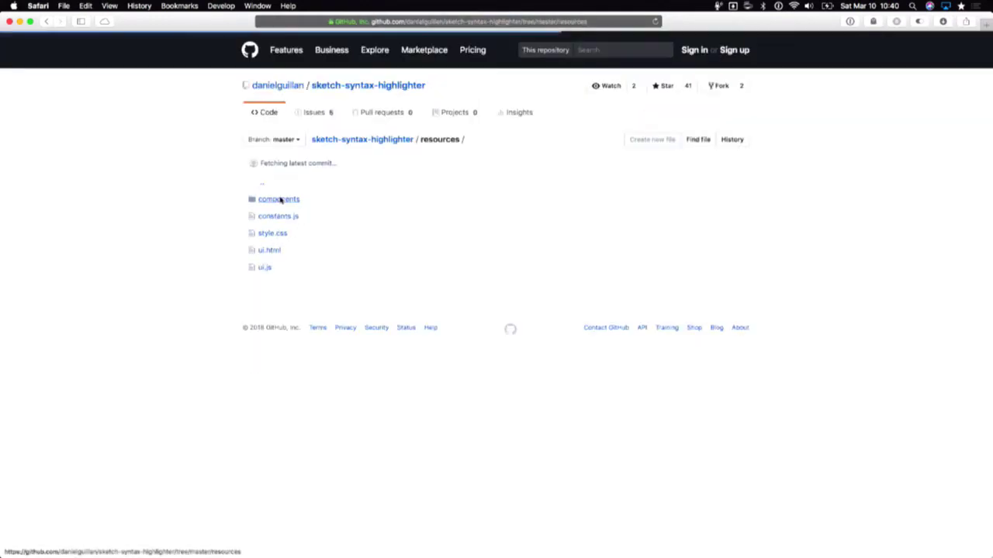
left_click(284, 200)
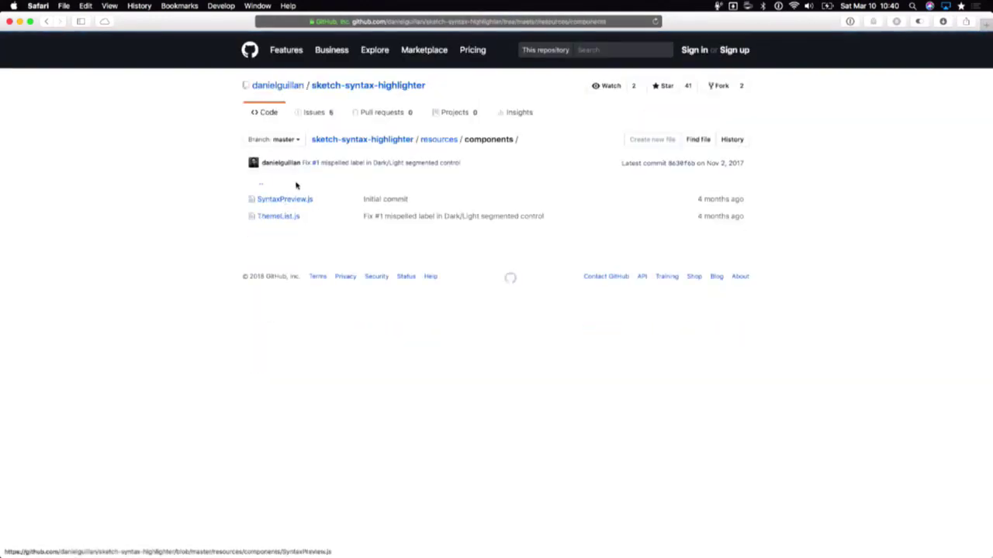
key("super+bracketleft")
key("super+bracketleft")
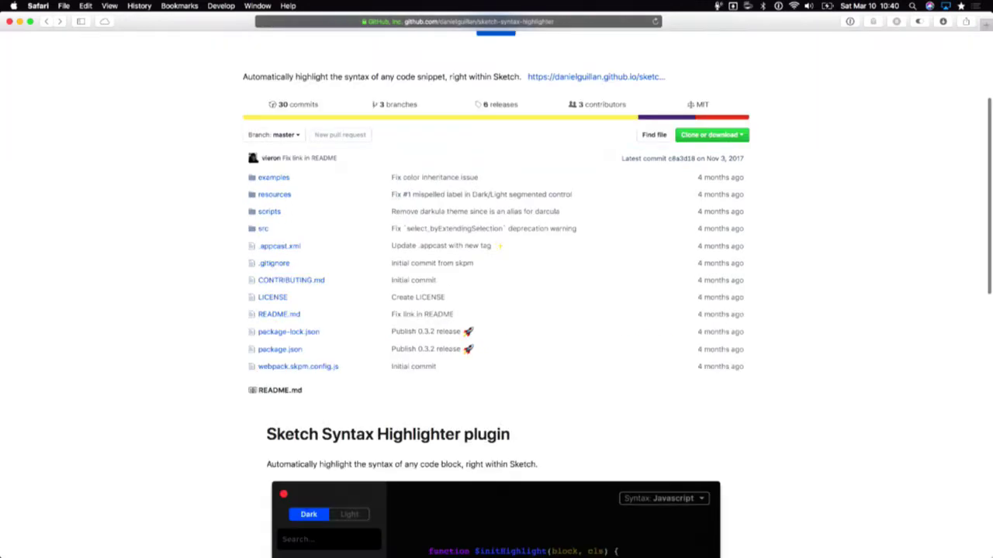
scroll(228, 264, "up", 4)
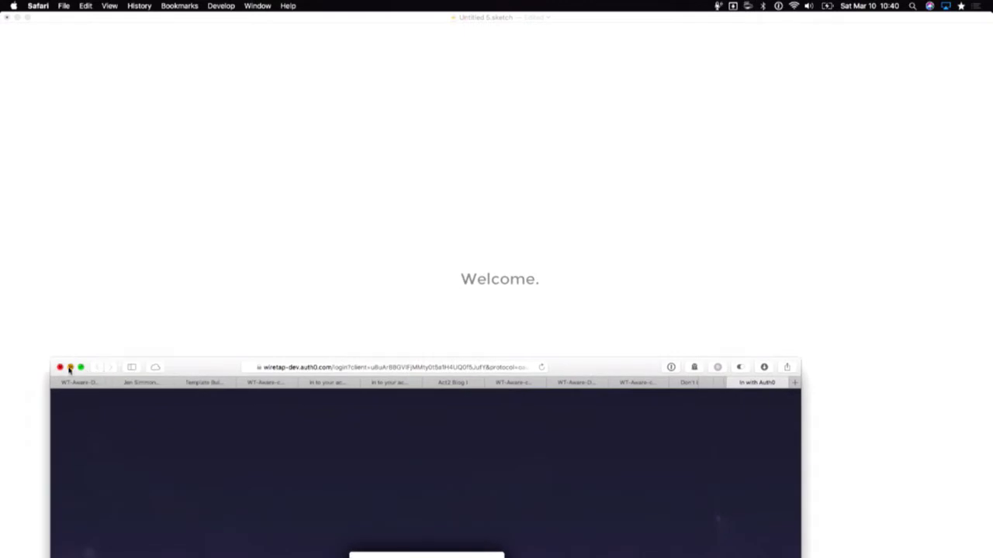
- Minimize the browser window, switch to iA Writer and select the "vs. Illustrator vs. other tools" line in the notes
left_click(69, 368)
key("alt+space")
type("i")
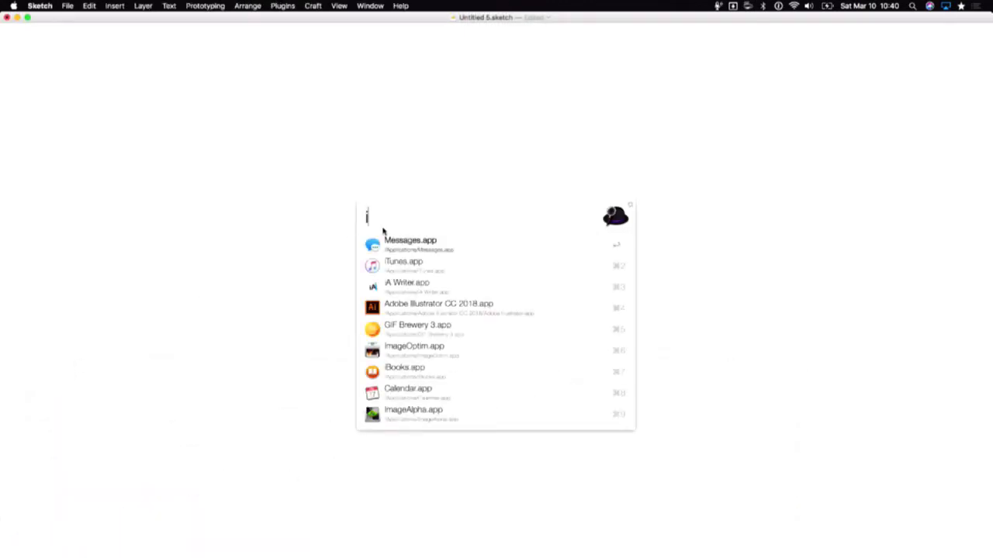
type("a")
key("Return")
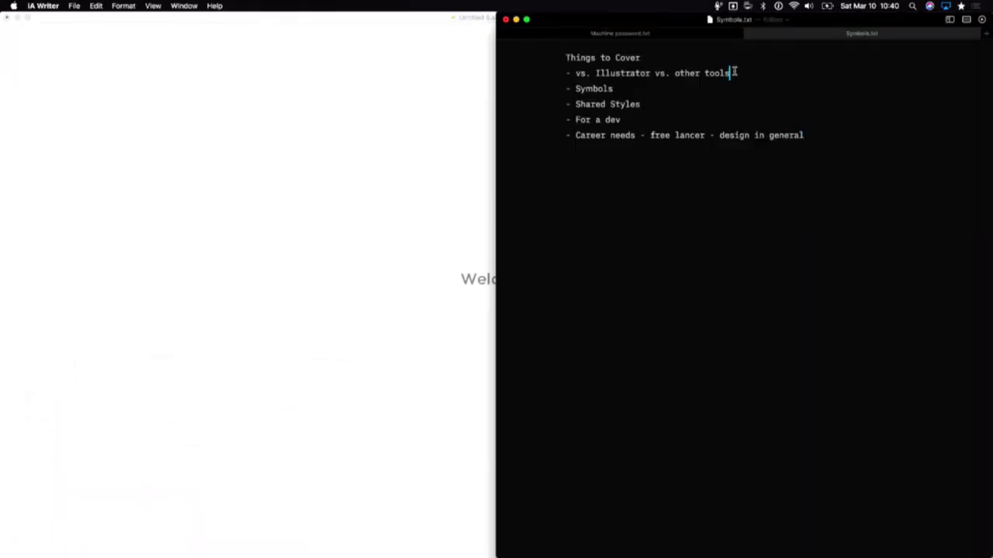
triple_click(738, 78)
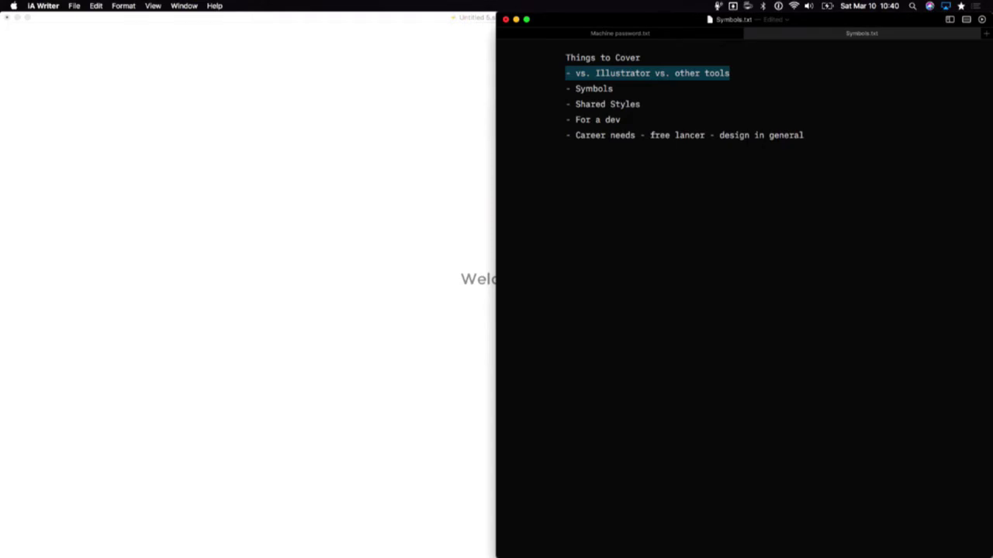
- Switch to Sketch, show the hidden interface and create a new blank document, keeping it open
left_click(448, 129)
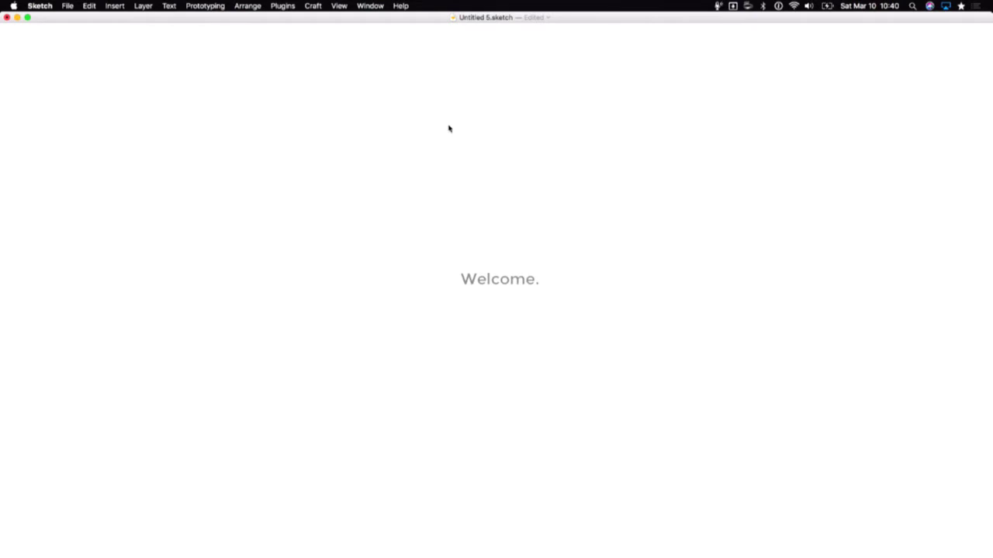
key("super+period")
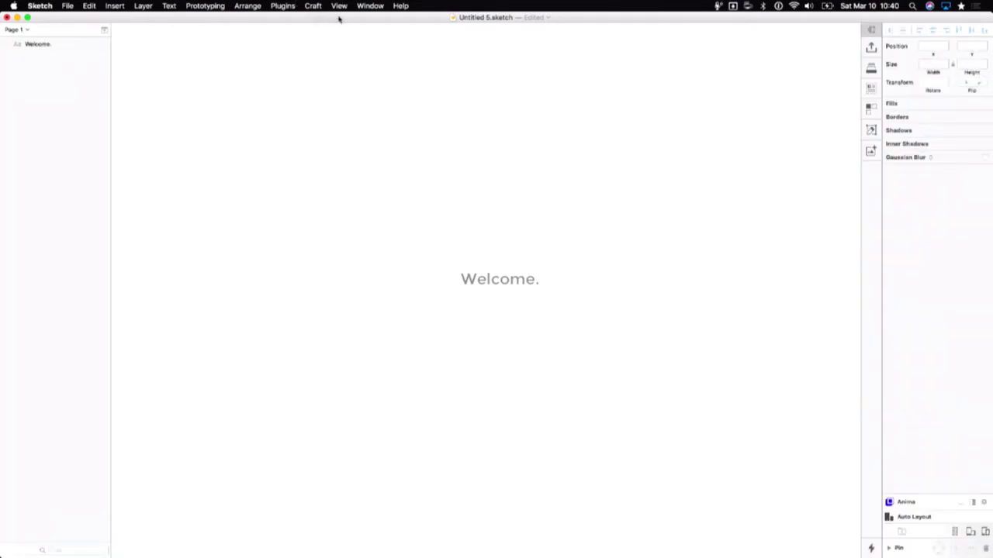
key("super+n")
key("super+w")
left_click(456, 142)
key("super+n")
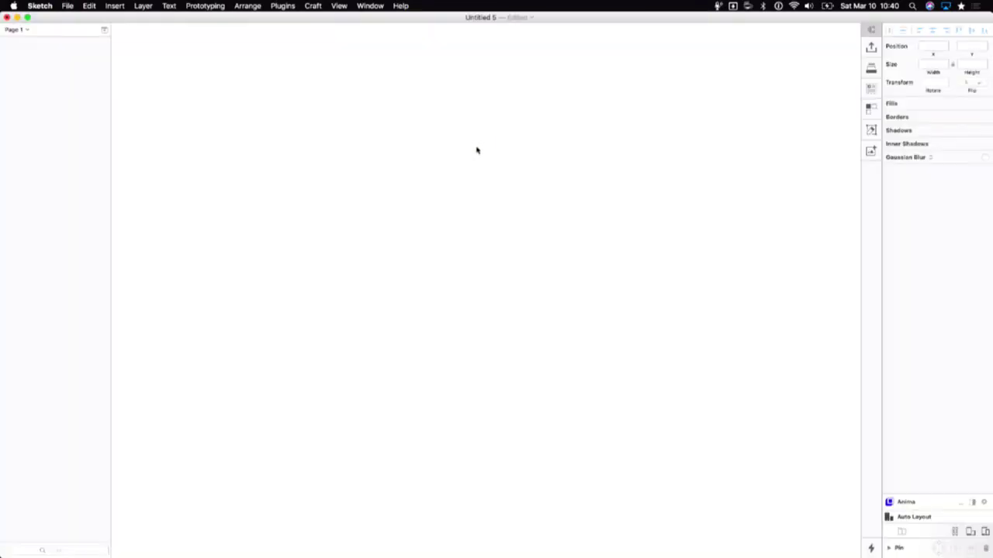
left_click(67, 6)
left_click(79, 18)
key("super+w")
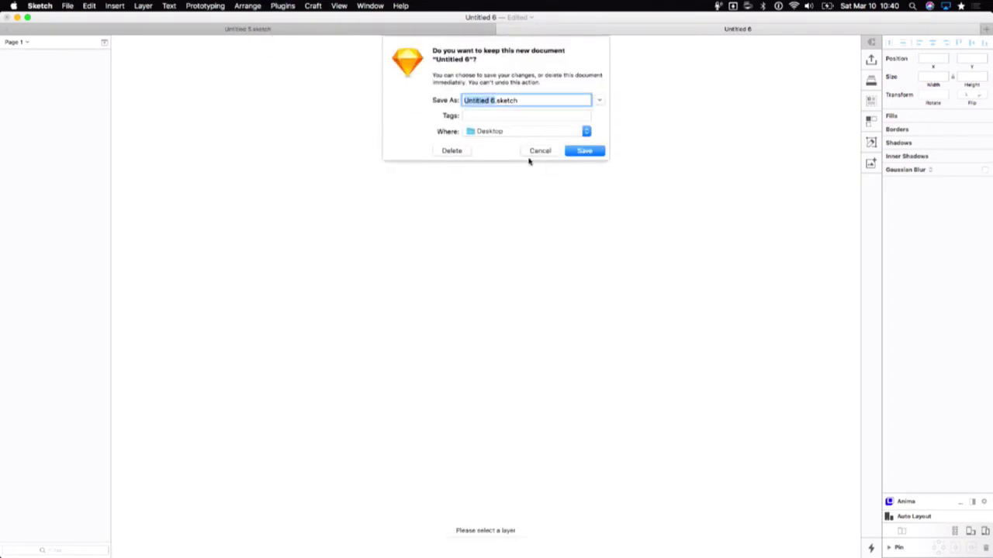
left_click(529, 154)
- Show the toolbar in the new document's window
left_click(361, 6)
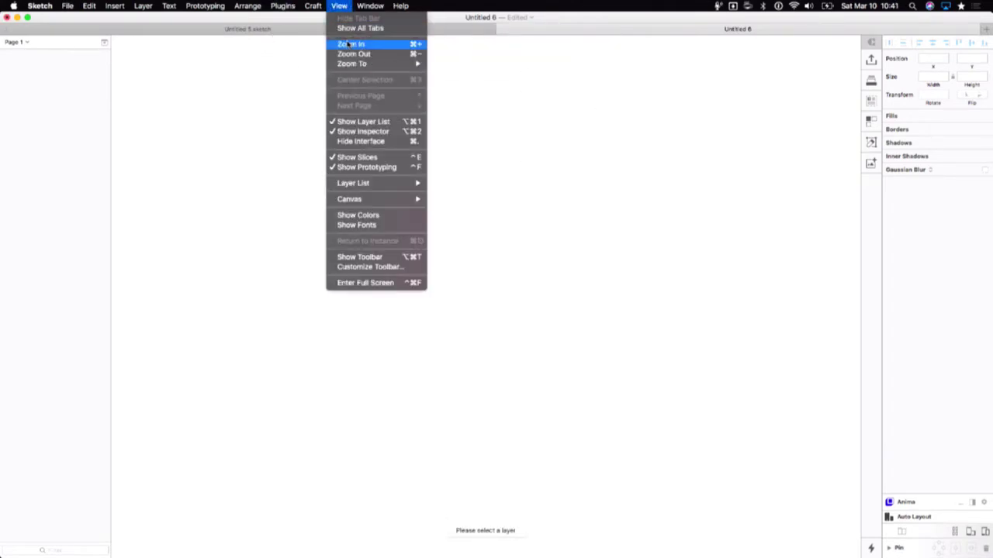
mouse_move(339, 6)
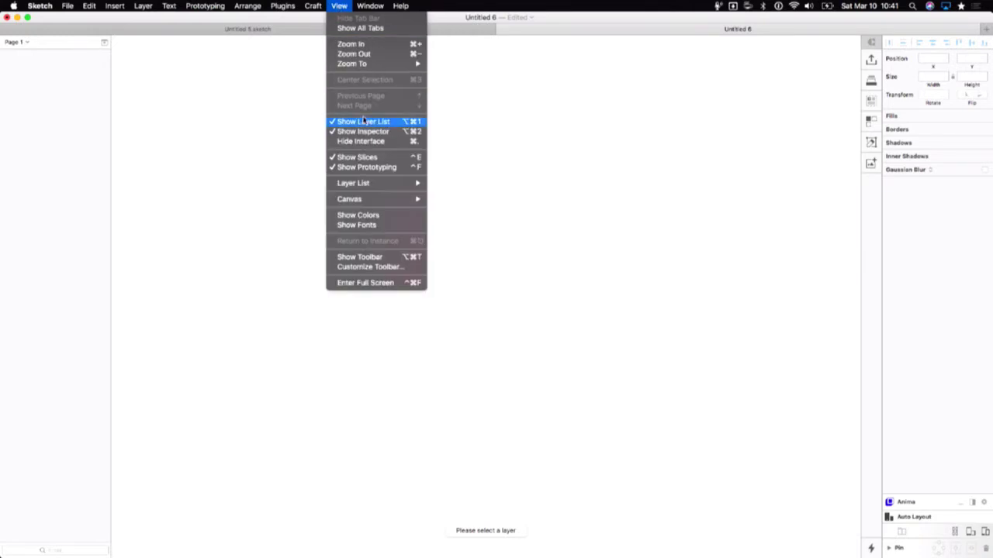
left_click(359, 256)
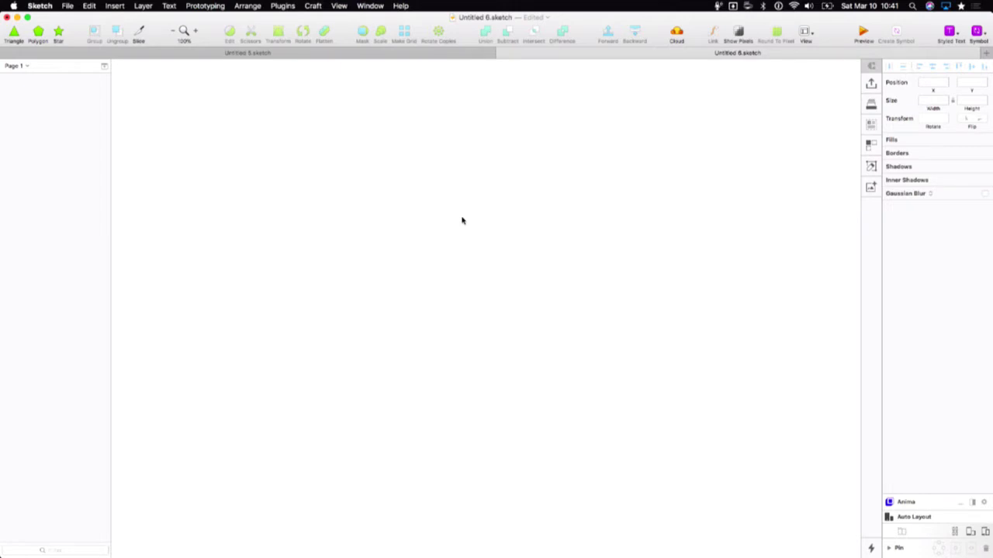
- Examine the items offered for customizing the toolbar, leaving the set as it is
right_click(422, 36)
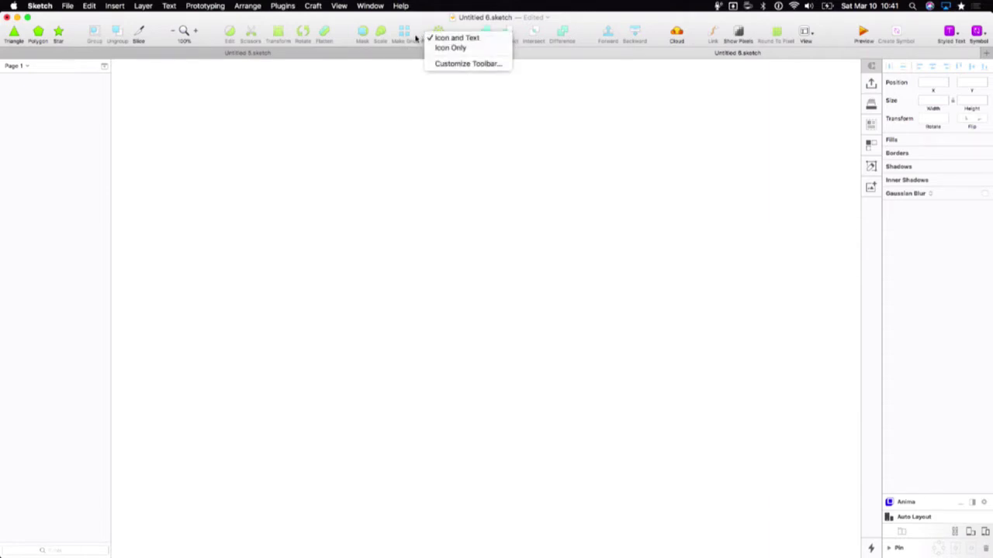
left_click(462, 64)
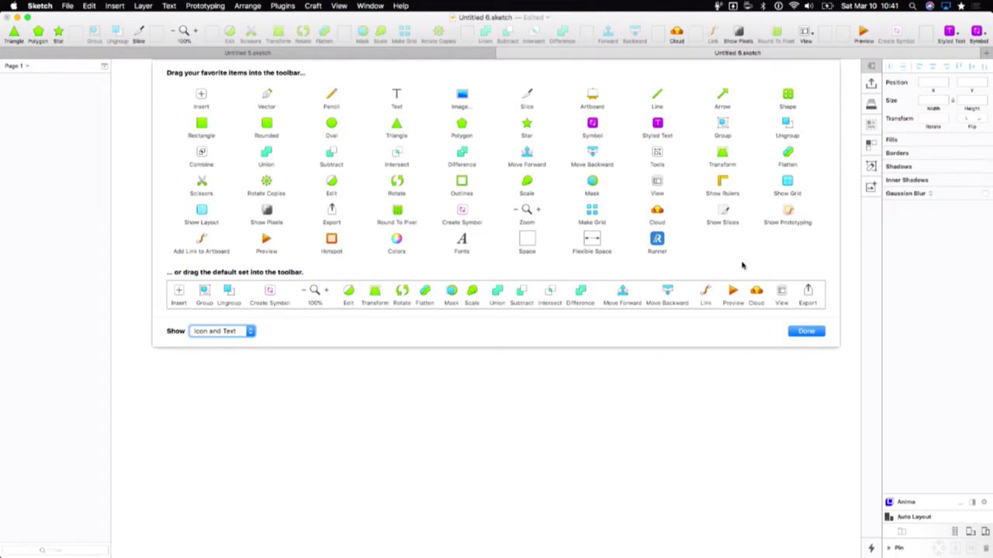
left_click(804, 327)
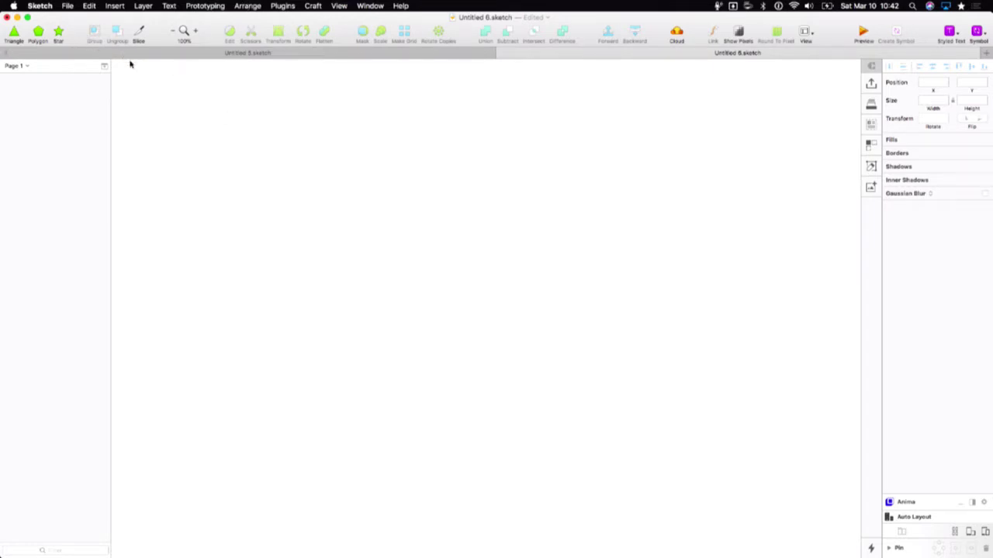
- Customize the toolbar by adding the Artboard item between Star and Group
right_click(157, 27)
left_click(192, 53)
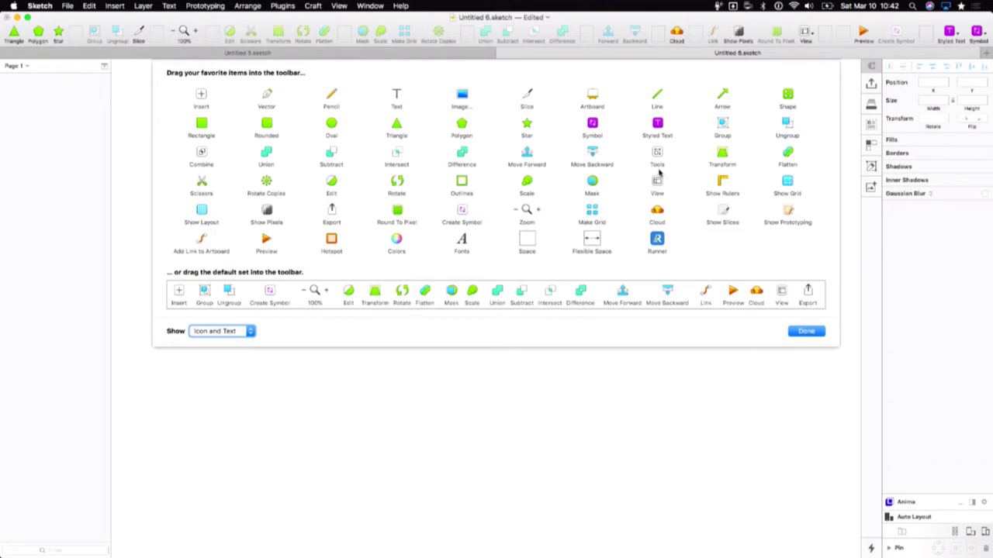
left_click_drag(594, 95, 90, 31)
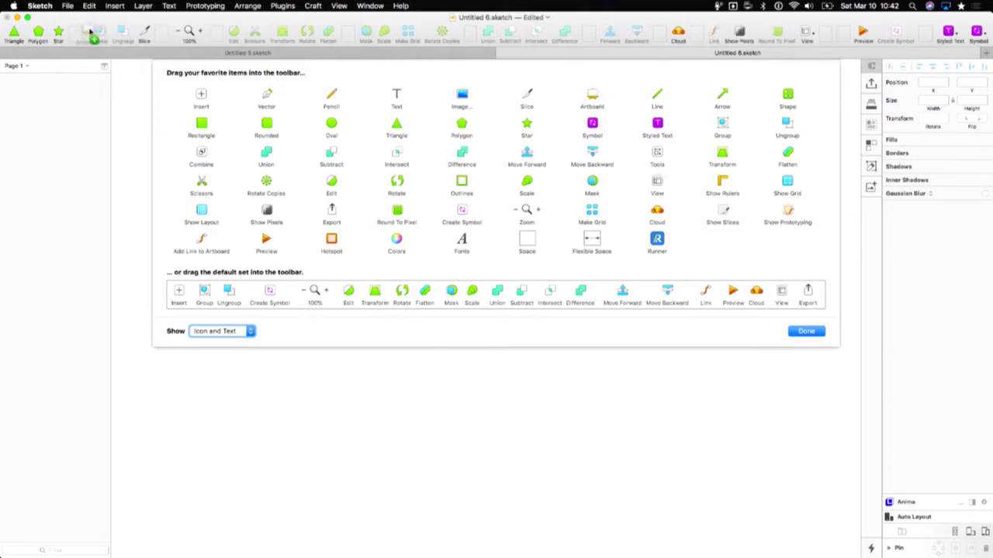
left_click(808, 332)
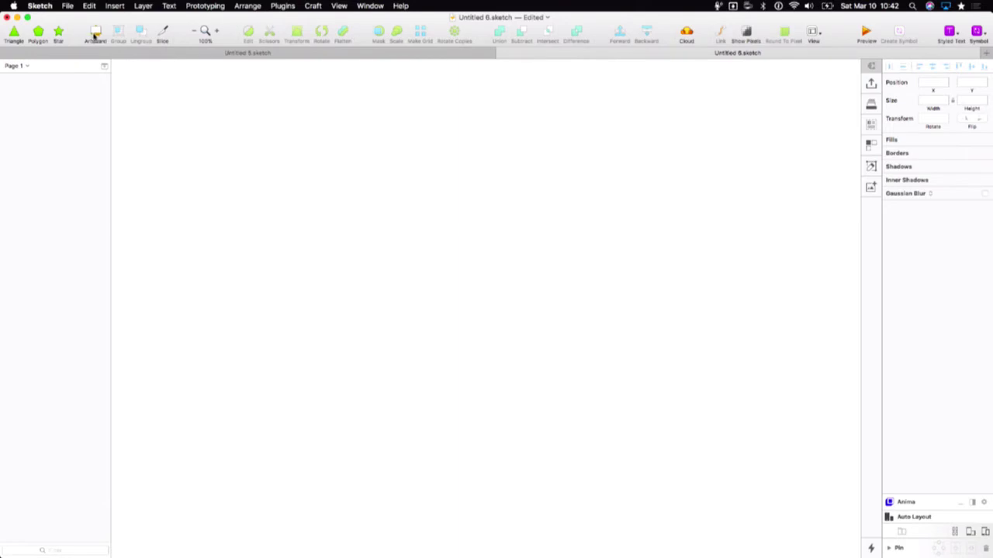
- Insert an iPhone 8 artboard in portrait orientation from the Apple Devices presets
left_click(94, 34)
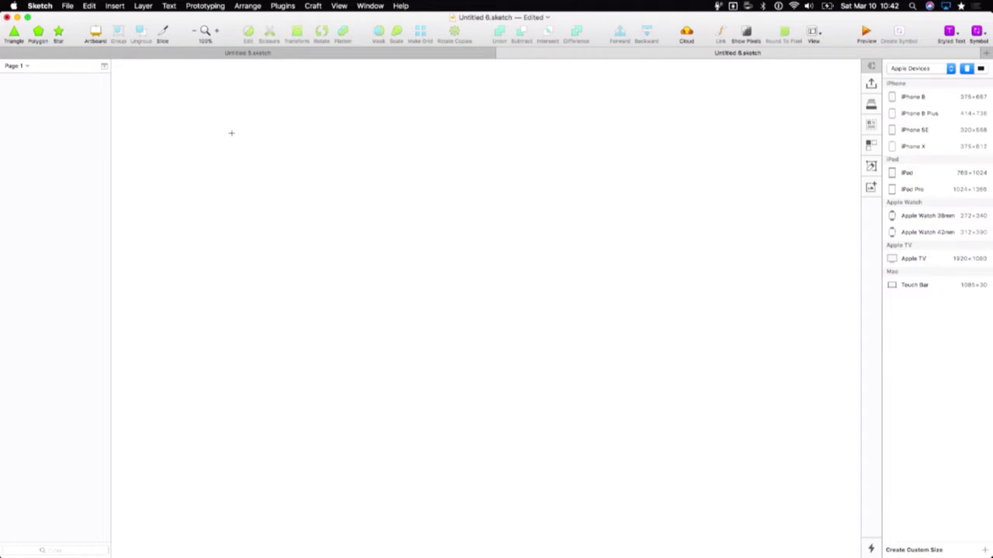
left_click(925, 70)
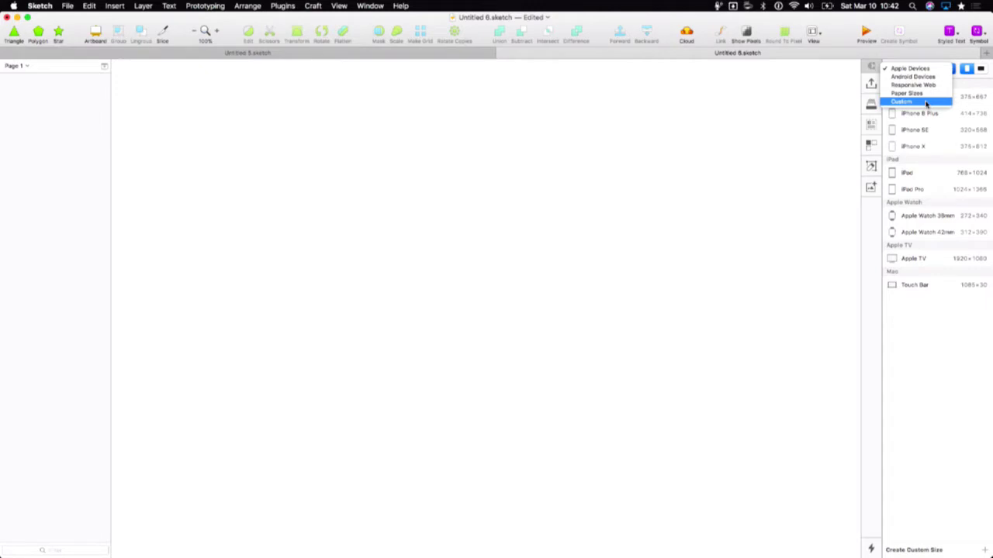
left_click(915, 71)
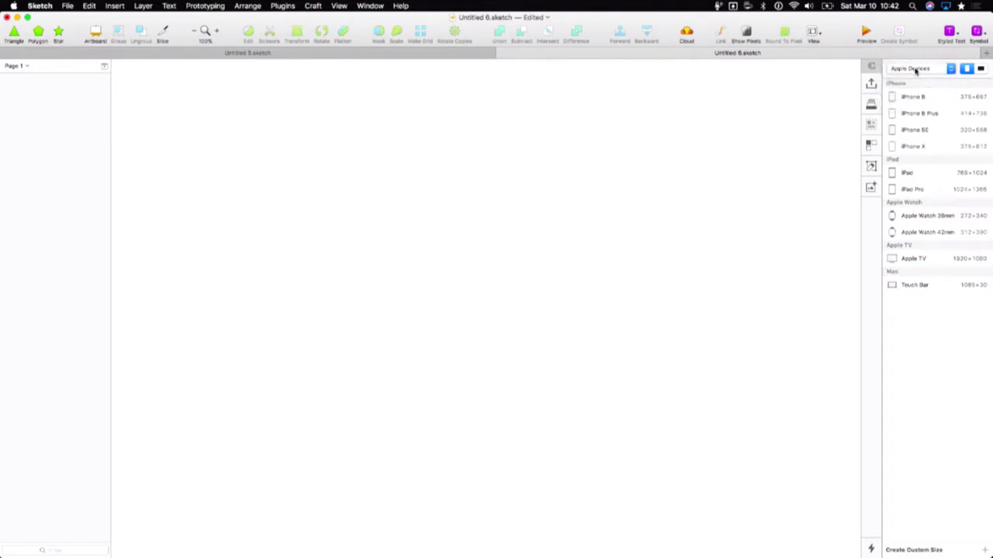
left_click(980, 69)
left_click(967, 69)
left_click(981, 70)
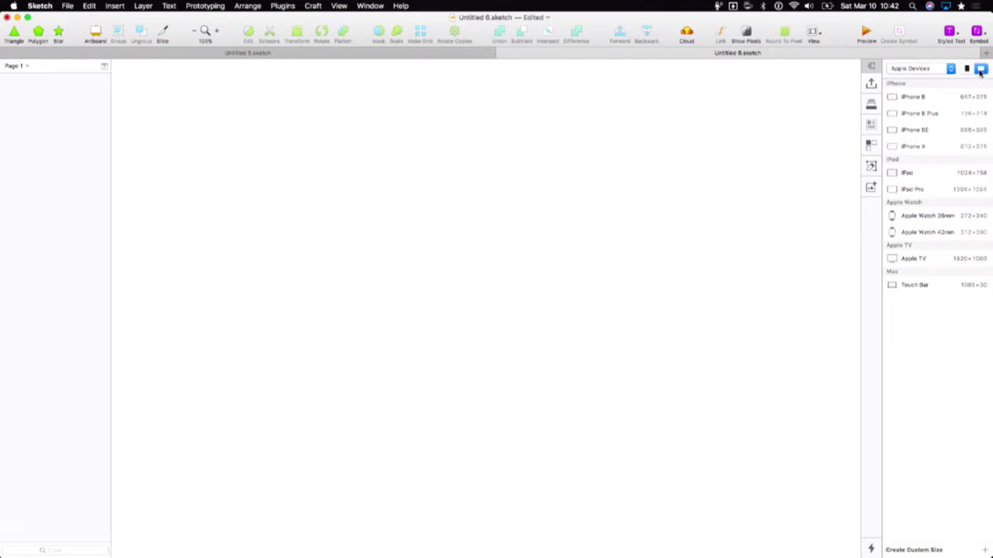
left_click(967, 69)
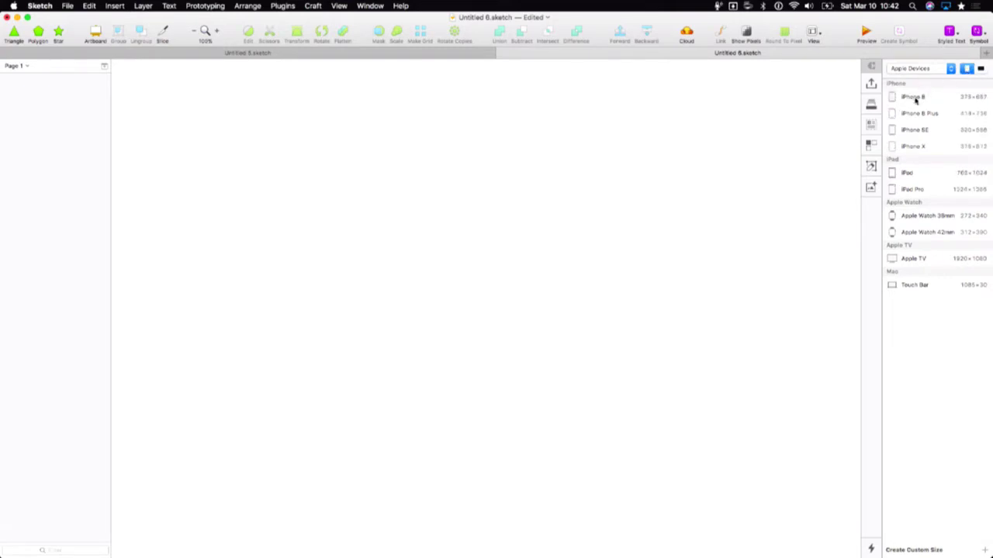
left_click(919, 98)
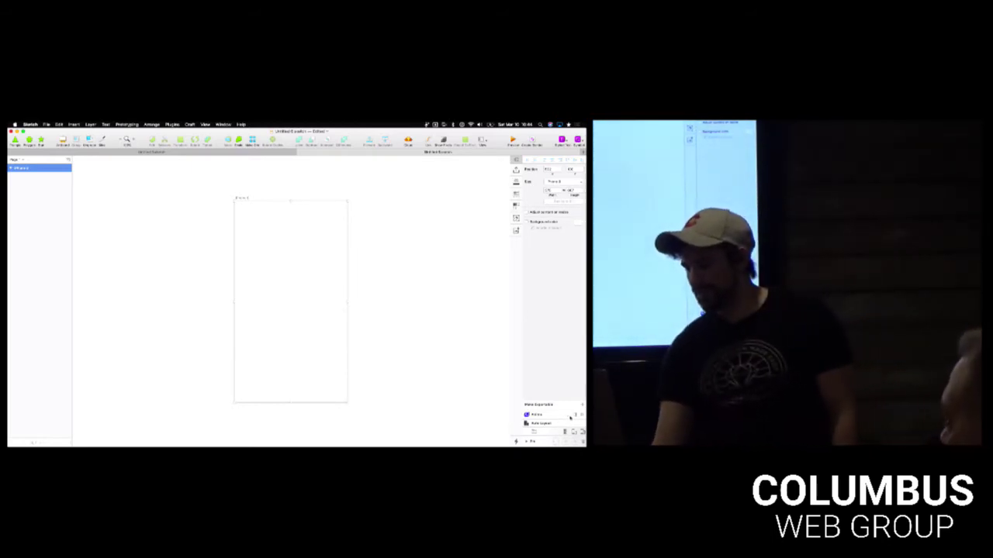
- Collapse the Anima panel and draw a star about 179 × 199 in the upper half of the iPhone 8 artboard
left_click(570, 419)
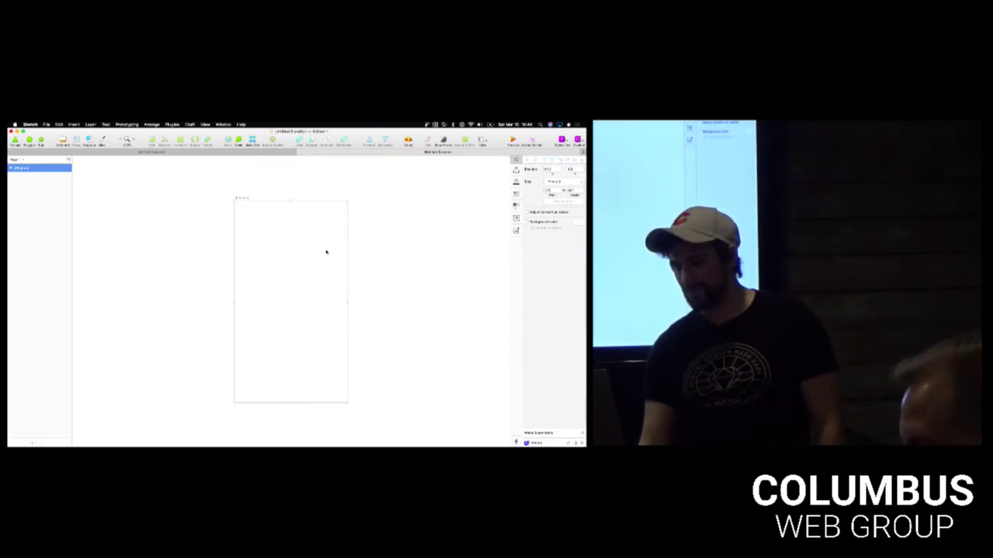
left_click(217, 195)
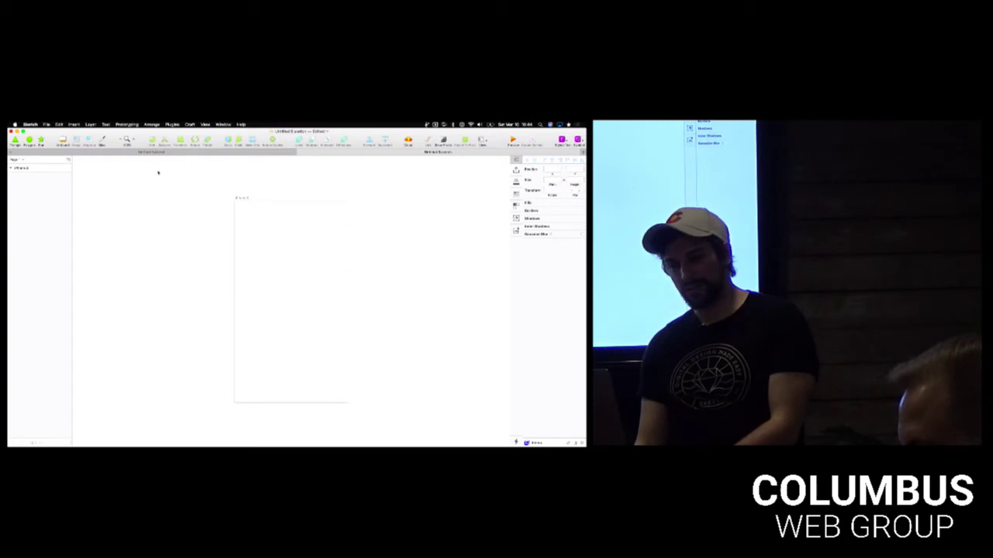
left_click(40, 140)
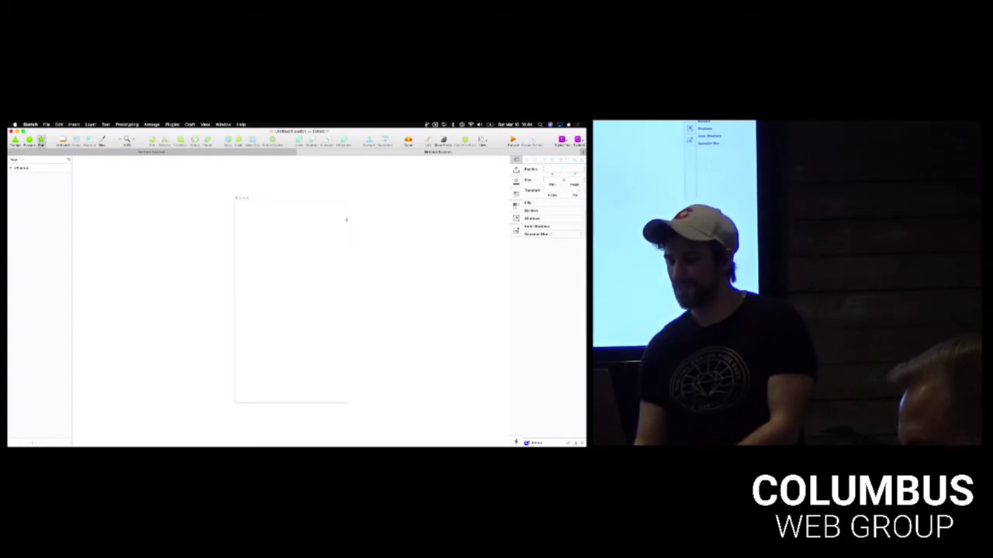
left_click_drag(256, 234, 309, 295)
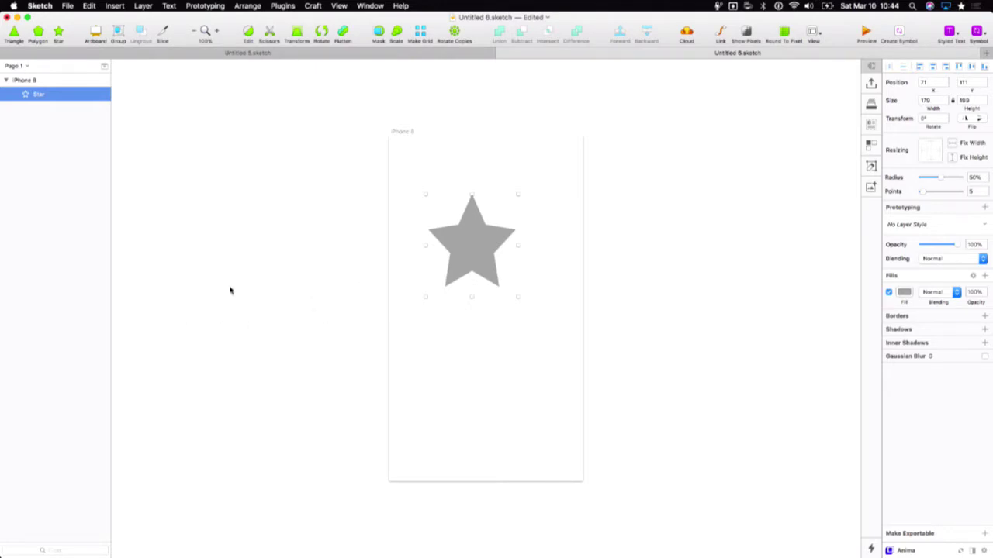
left_click(475, 138)
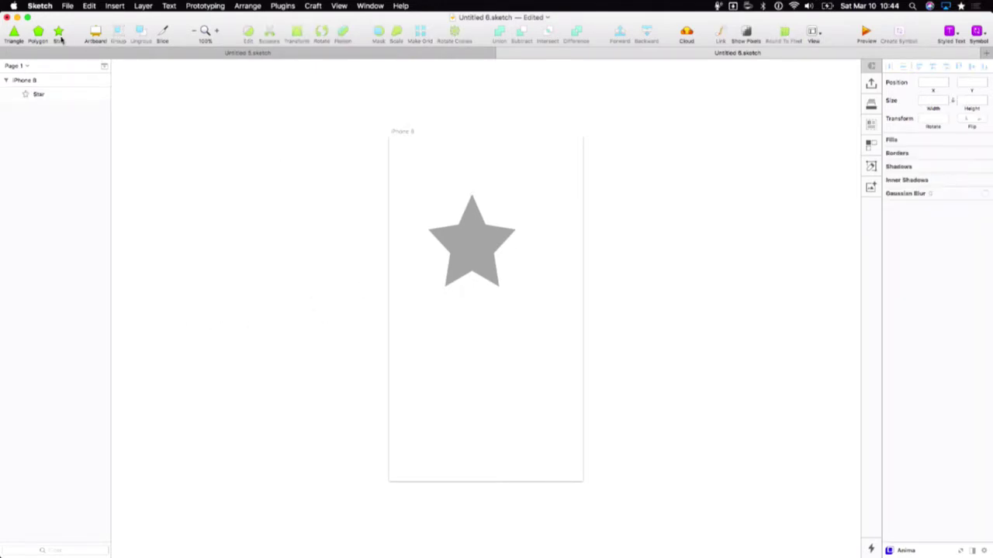
- Draw a polygon about 282 × 303 on the artboard and place it below the star
left_click(37, 32)
left_click_drag(421, 168, 563, 325)
left_click_drag(508, 267, 497, 396)
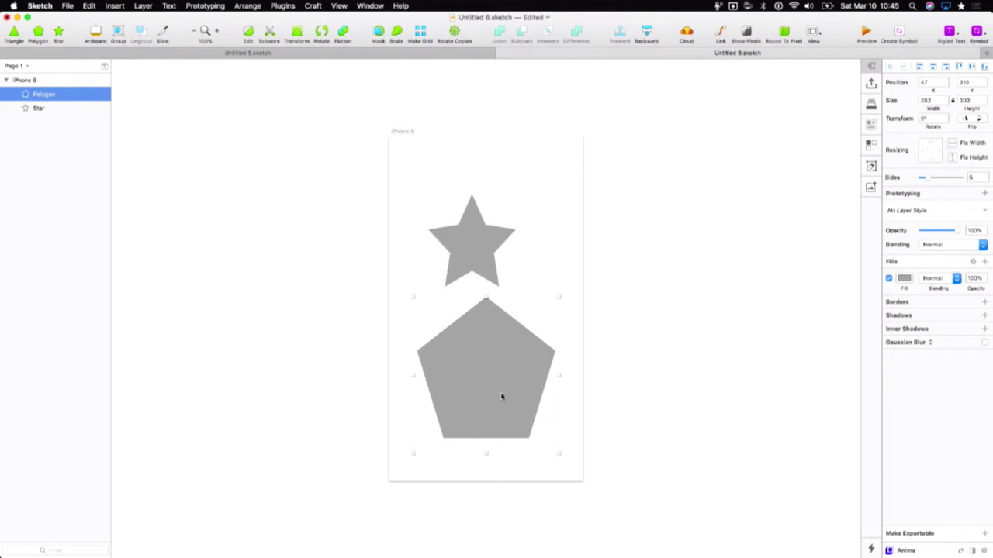
left_click_drag(509, 376, 503, 354)
- Try the polygon with 10 sides, set it back to 5 and flatten the shape
left_click_drag(925, 176, 966, 180)
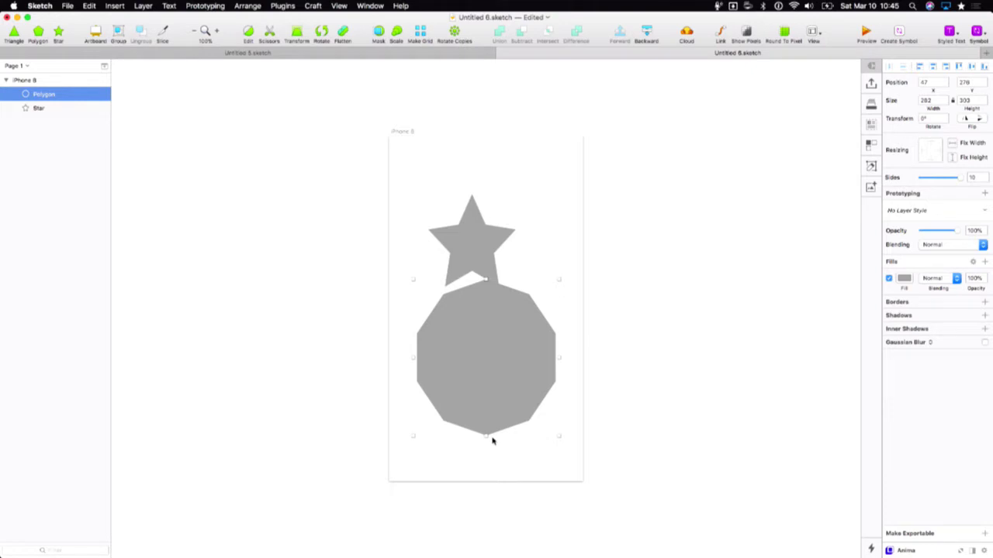
left_click(923, 178)
left_click_drag(923, 178, 931, 177)
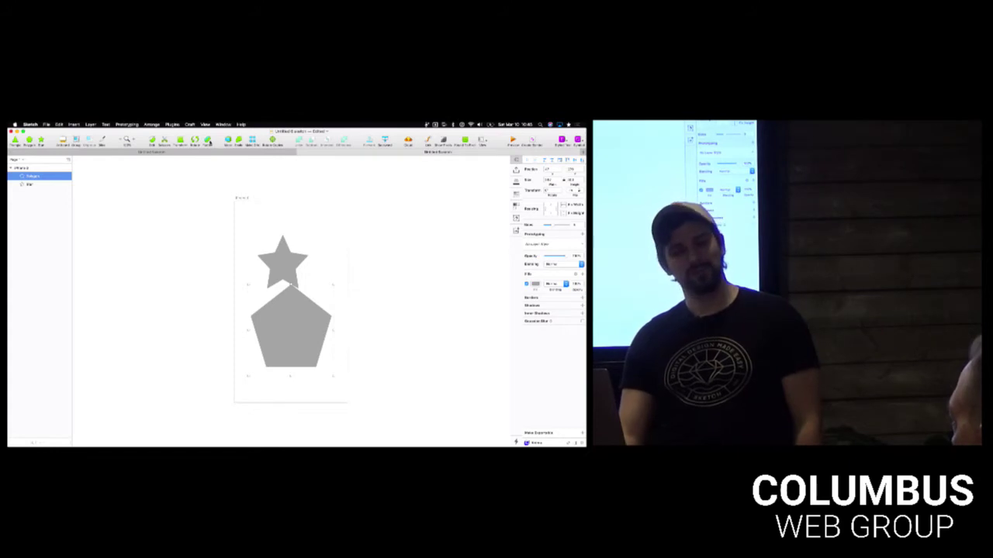
left_click(207, 140)
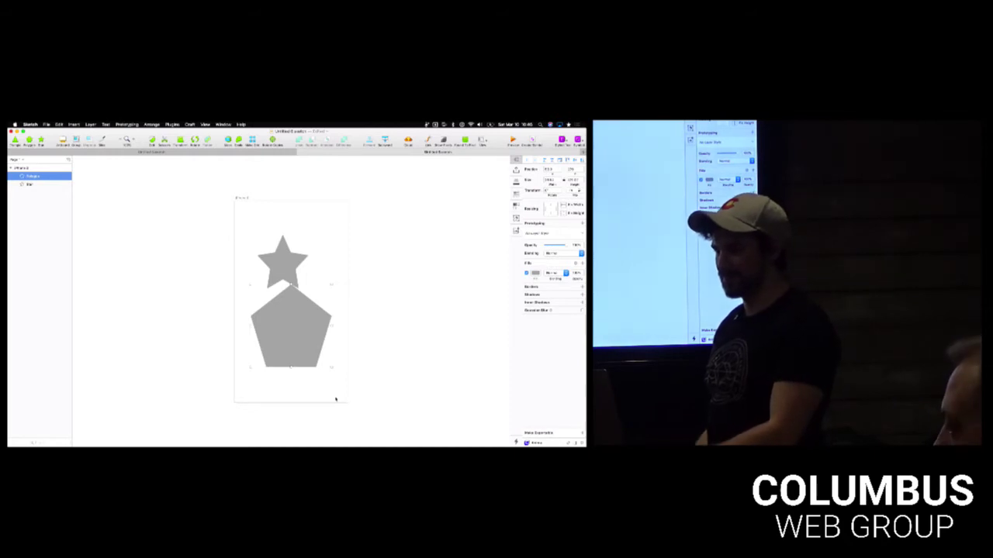
- Move the star up clear of the polygon and give it 14 points with a 66% radius
left_click(289, 262)
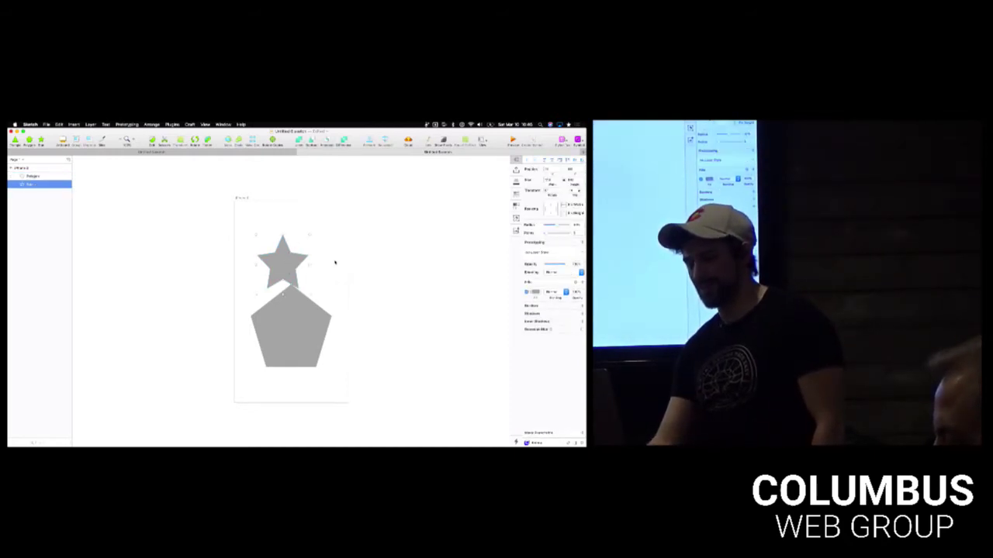
left_click_drag(284, 261, 286, 239)
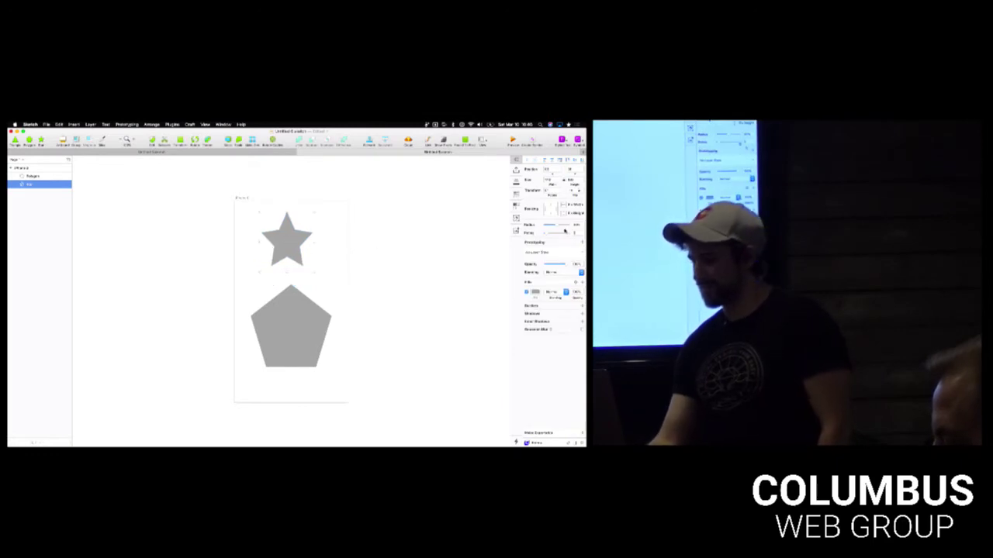
mouse_move(546, 232)
left_mouse_down()
mouse_move(555, 232)
mouse_move(545, 225)
mouse_move(564, 224)
mouse_move(553, 224)
left_mouse_up()
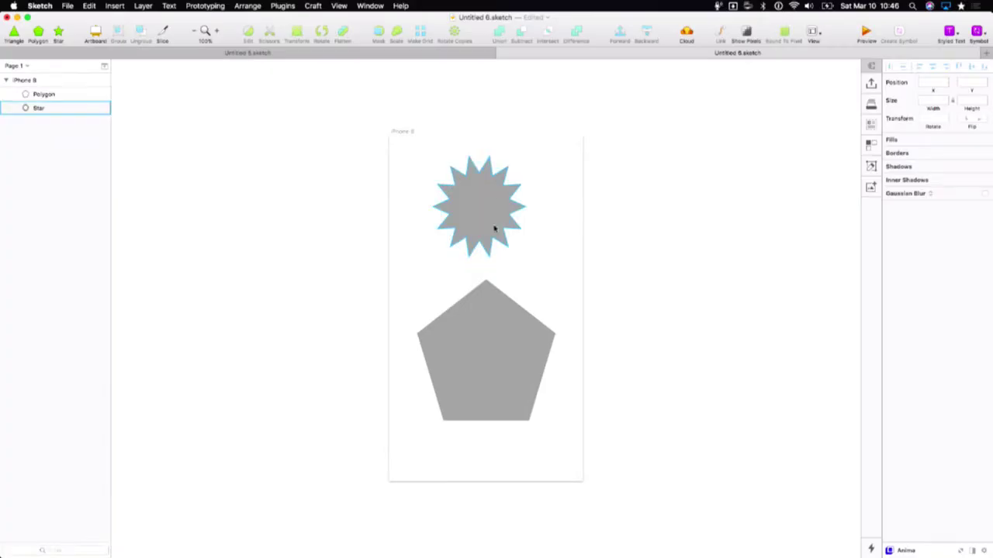
left_click(295, 252)
left_click(193, 154)
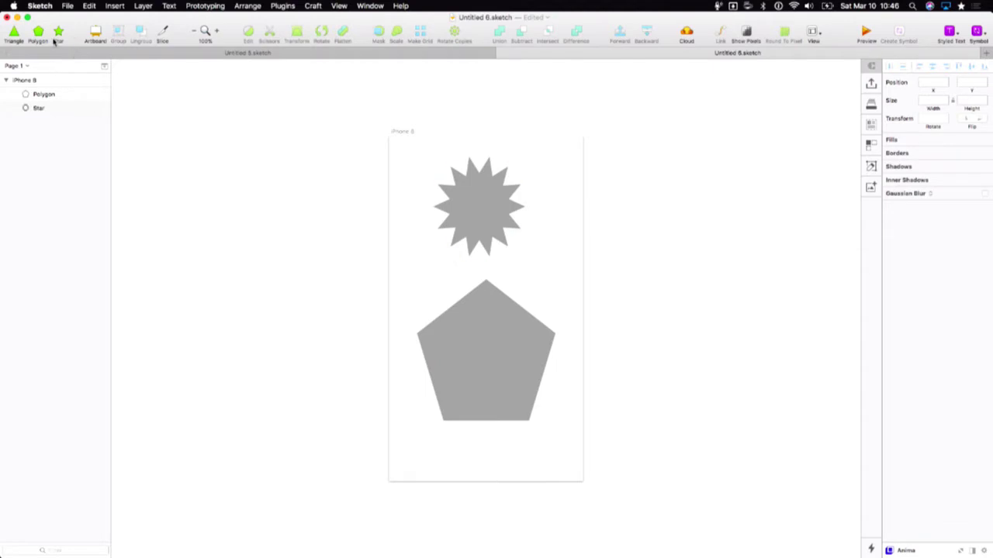
- Draw a triangle about 142 × 140 below the star and move the triangle and pentagon apart so no shapes overlap
left_click(14, 34)
left_click_drag(415, 242, 489, 313)
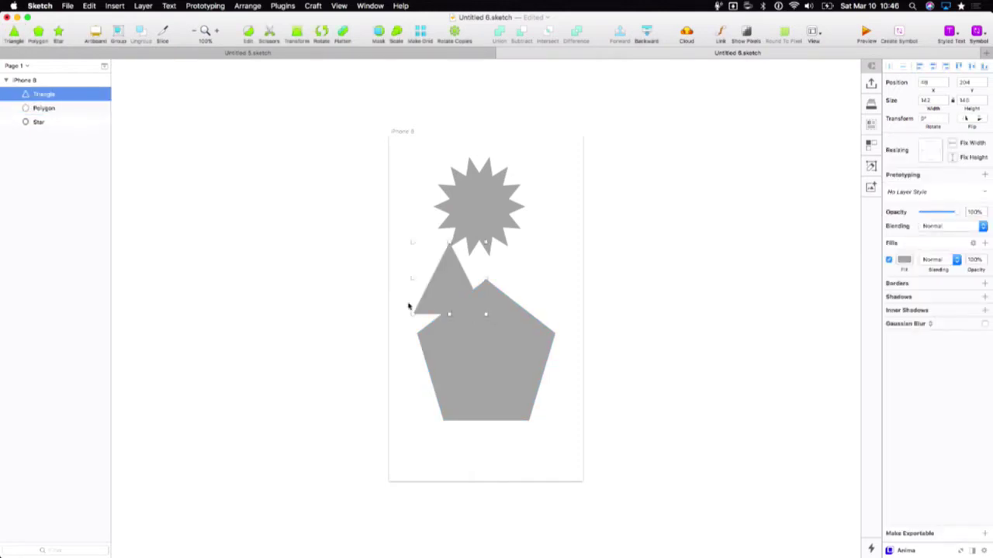
left_click_drag(486, 370, 516, 409)
left_click_drag(461, 284, 445, 303)
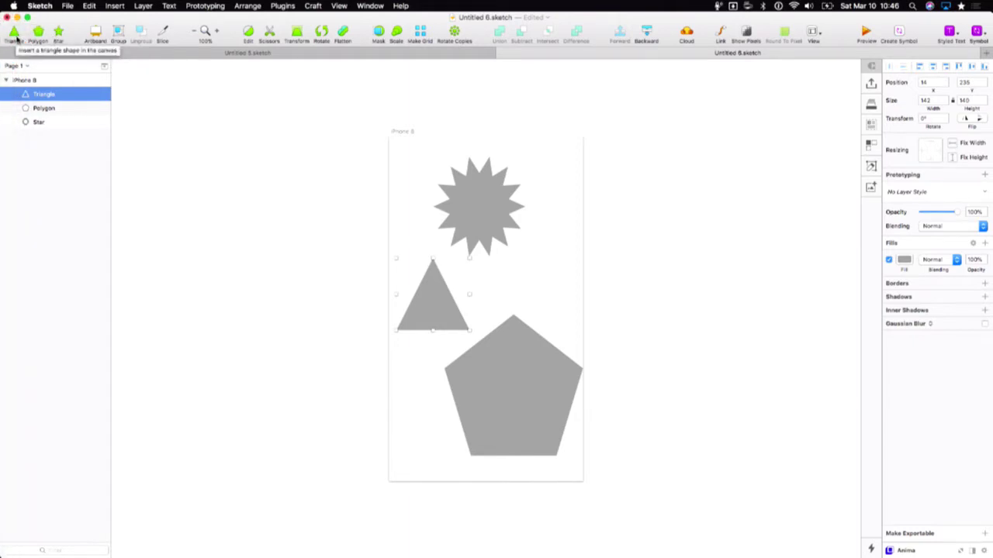
left_click(569, 284)
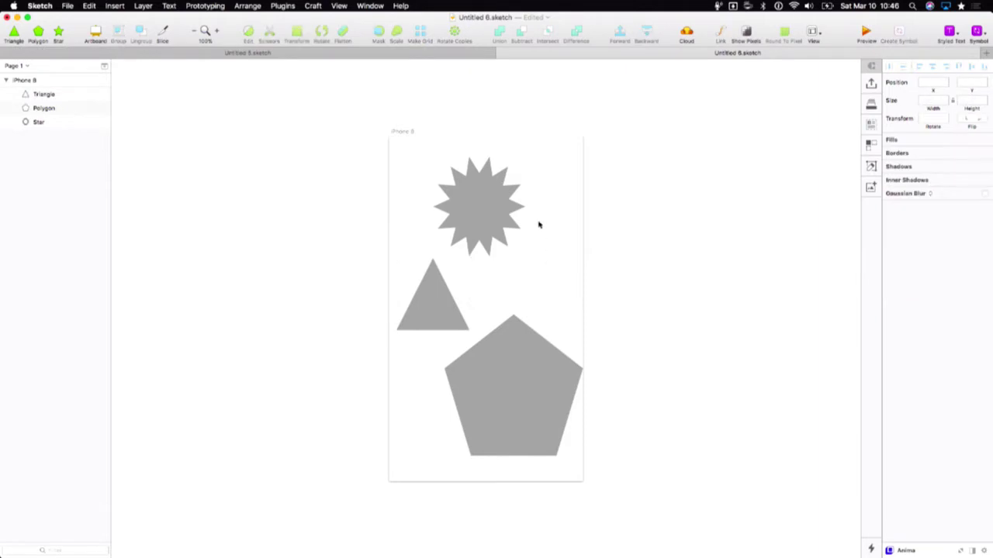
left_click_drag(419, 226, 486, 410)
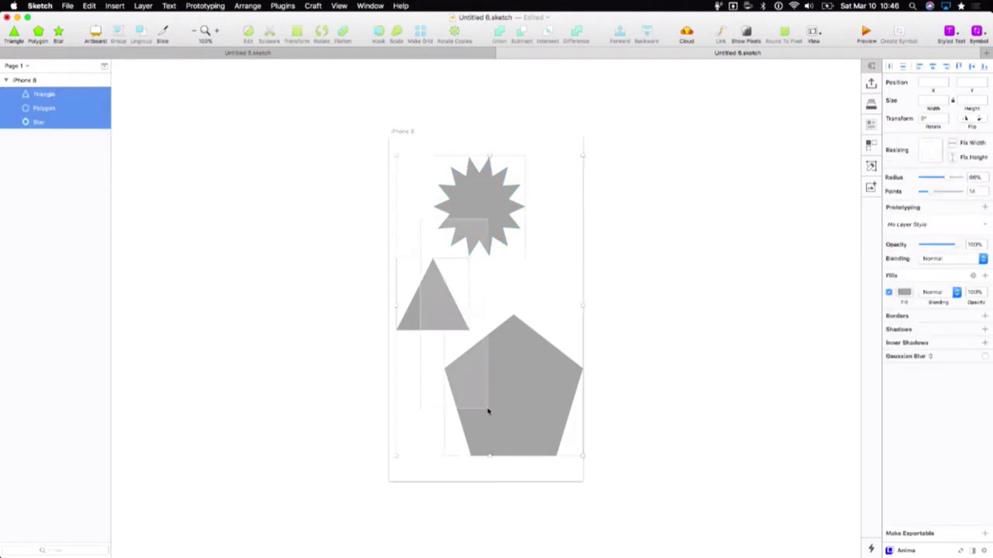
left_click(581, 279)
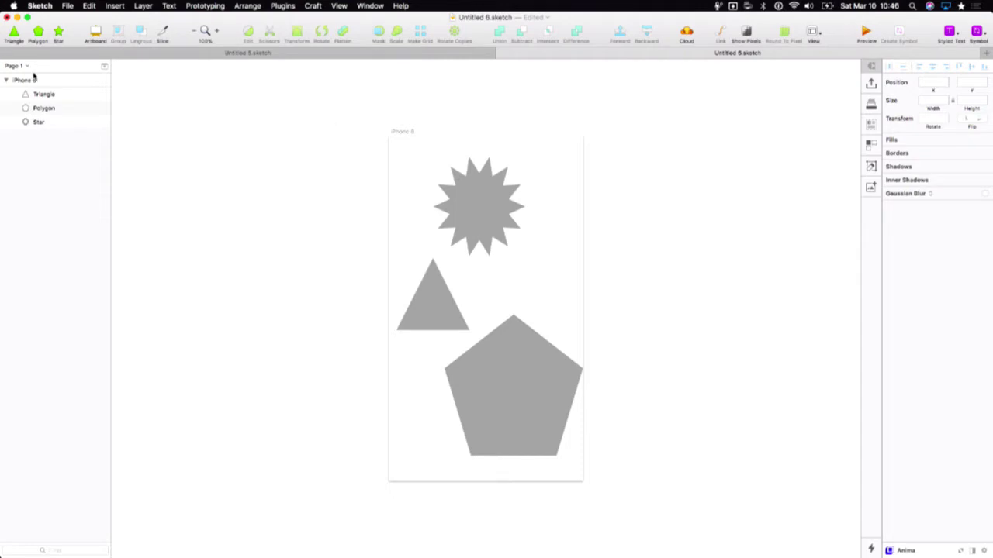
- Expand the page list and add a second page, keeping its default name
left_click(105, 68)
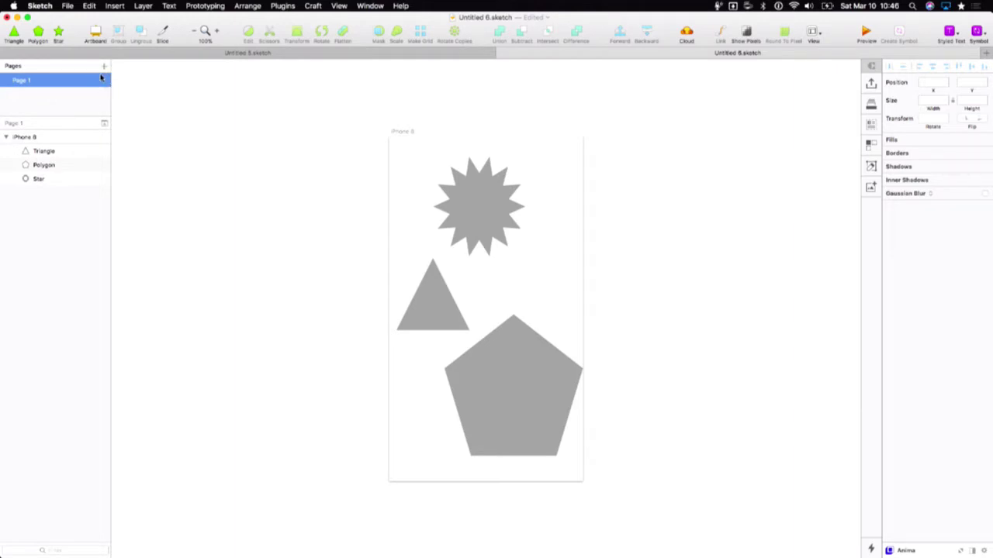
left_click(100, 67)
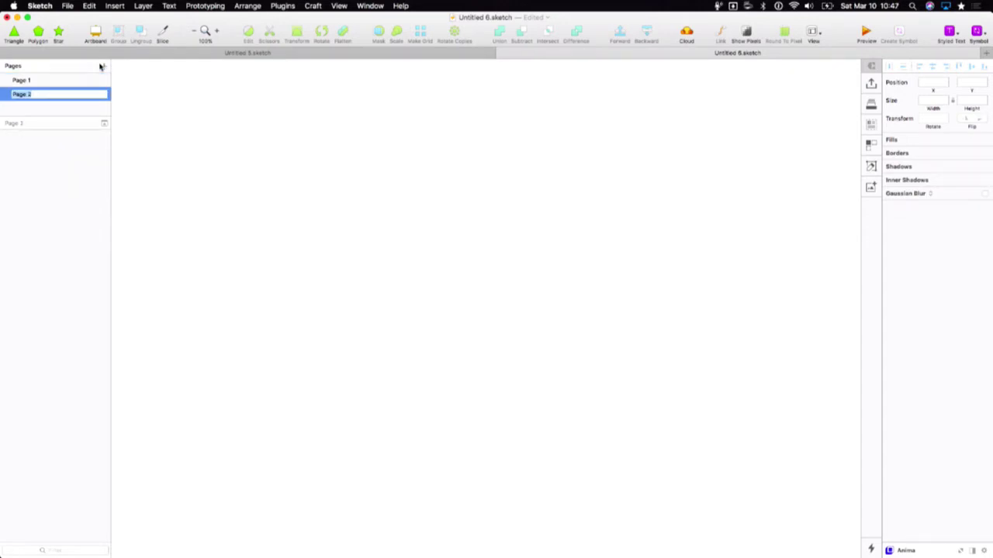
key("Return")
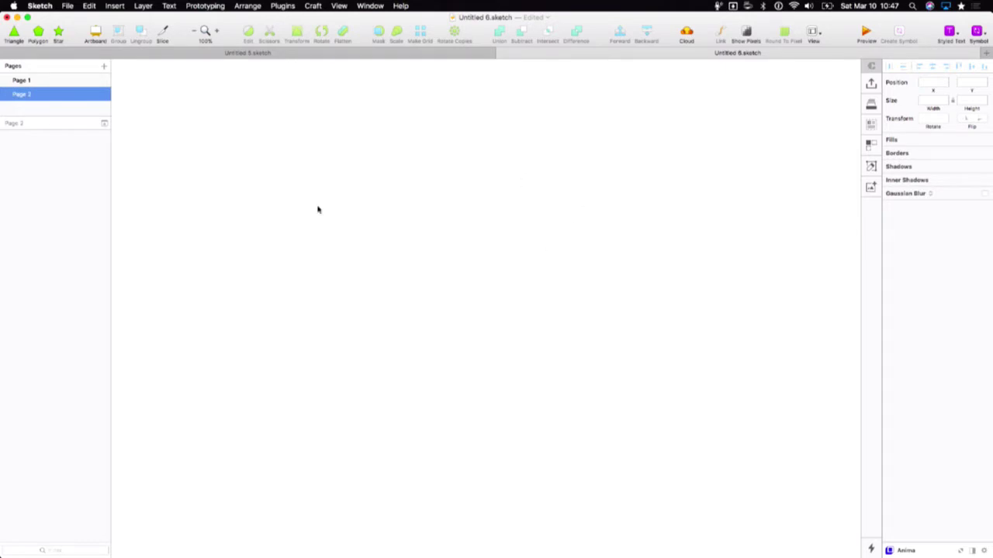
- Compare the contents of the two pages, ending on Page 1
left_click(40, 81)
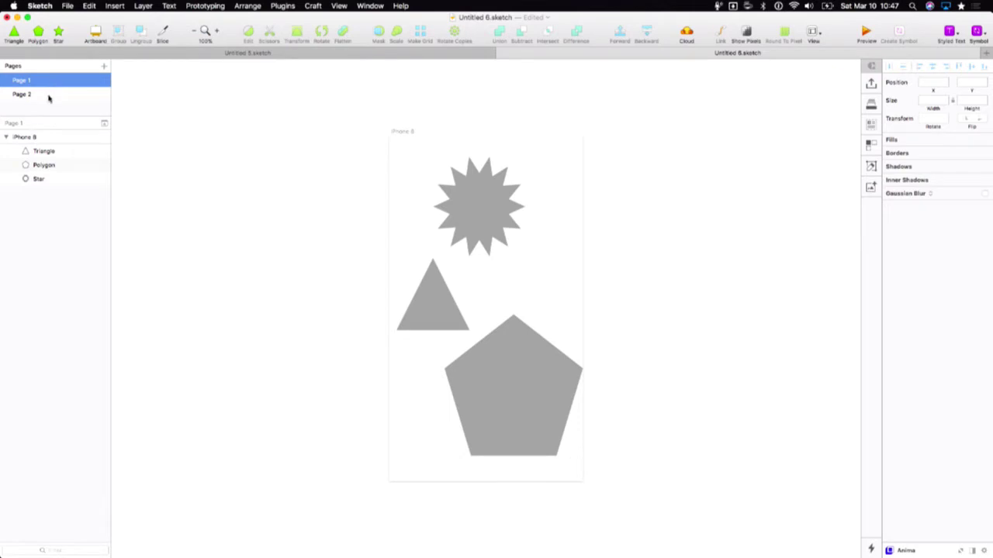
left_click(47, 97)
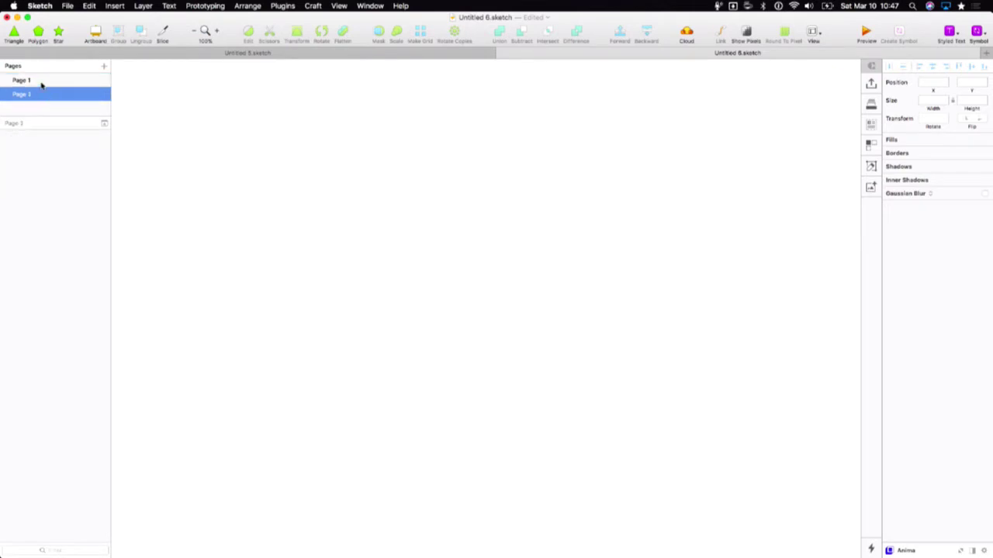
left_click(41, 82)
- Examine the iPhone 8 artboard on the canvas at different zoom levels, ending at about 114% with nothing selected
scroll(311, 133, "down", 5)
scroll(352, 241, "up", 4)
scroll(352, 245, "down", 3)
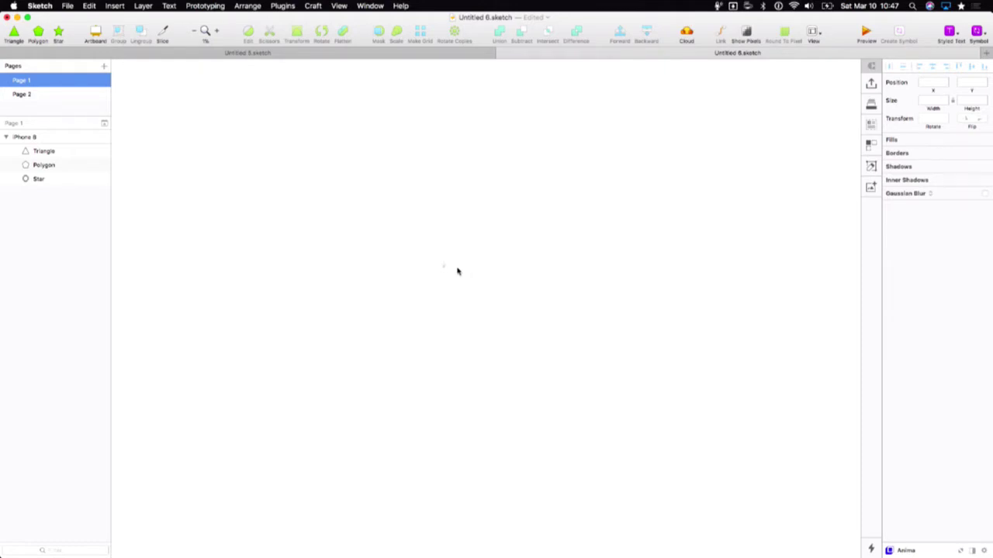
key("super+1")
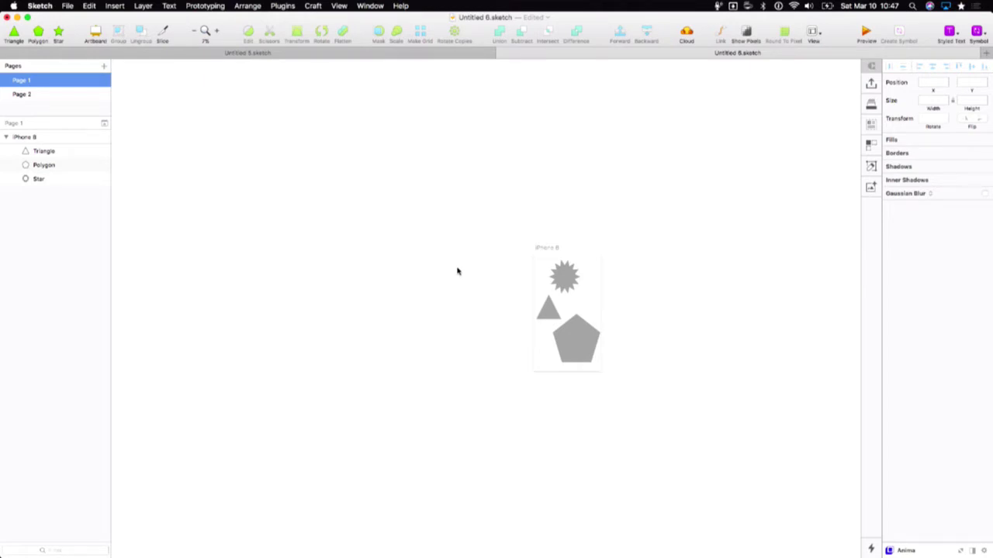
left_click(554, 251)
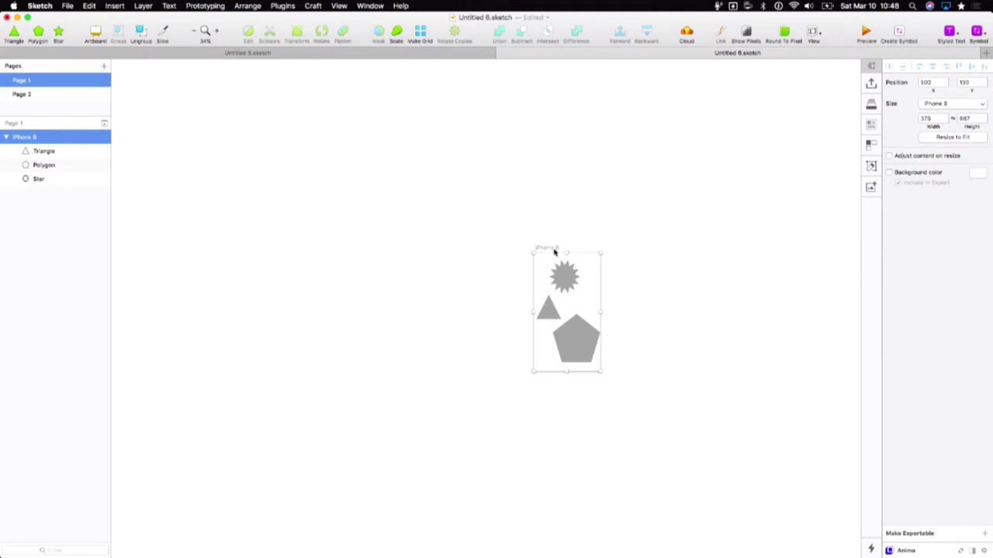
scroll(555, 252, "up", 4)
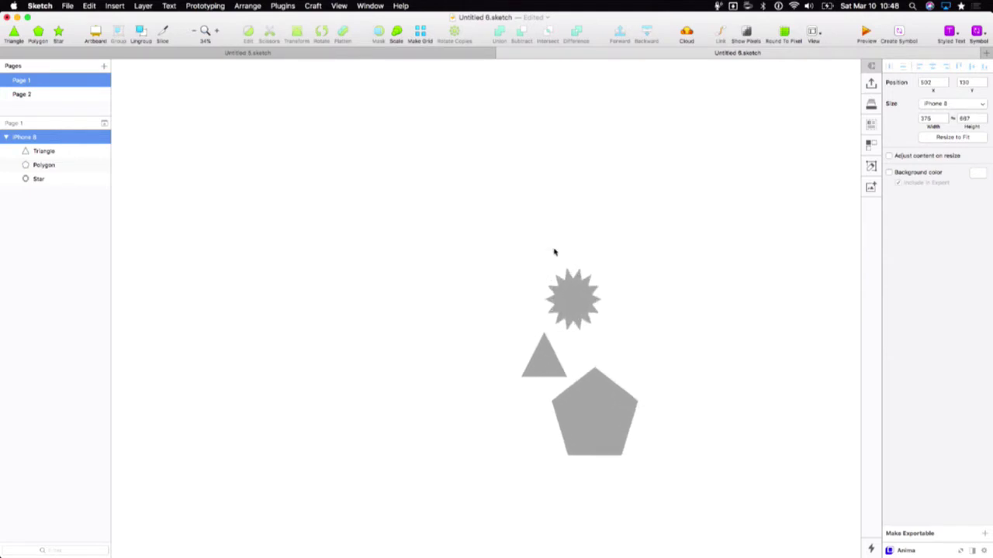
scroll(554, 252, "down", 4)
scroll(554, 253, "up", 4)
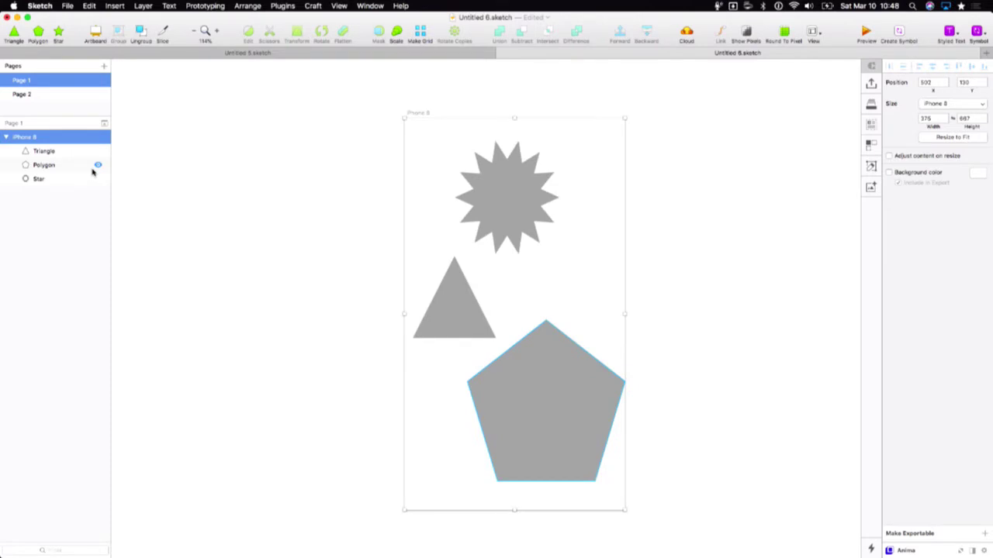
left_click(368, 111)
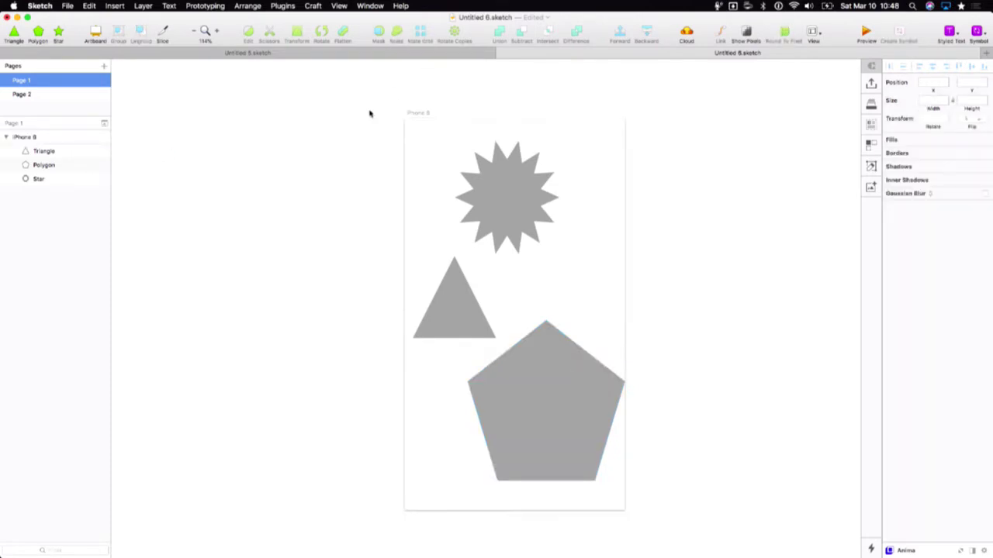
- Customize the toolbar by adding the Insert item directly before Artboard
scroll(362, 113, "right", 3)
left_click(380, 122)
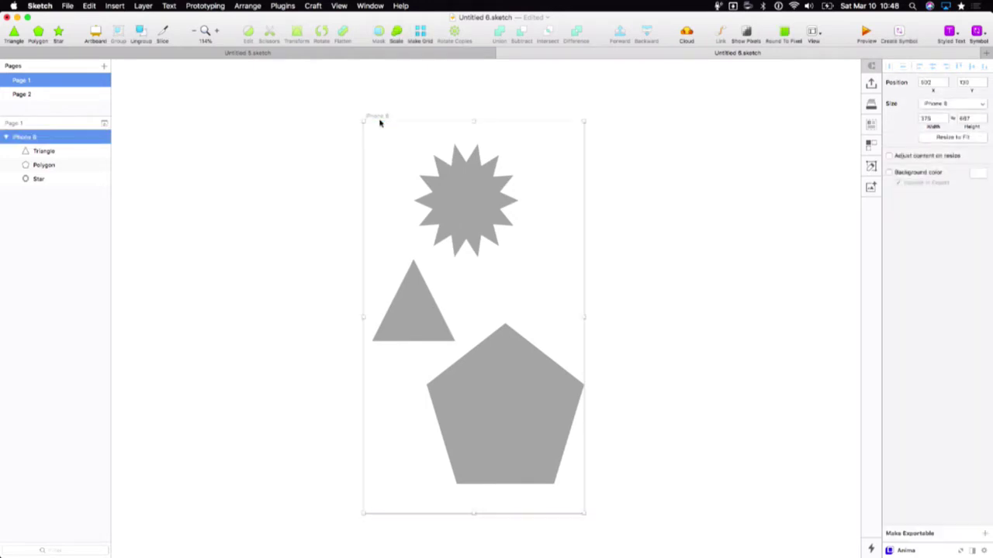
scroll(286, 173, "right", 1)
left_click(100, 42)
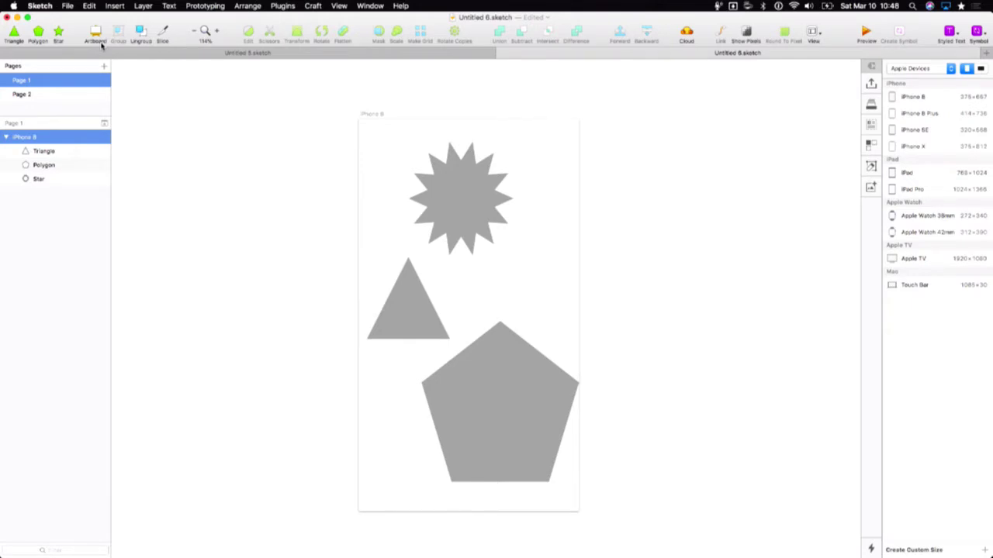
right_click(80, 40)
left_click(87, 67)
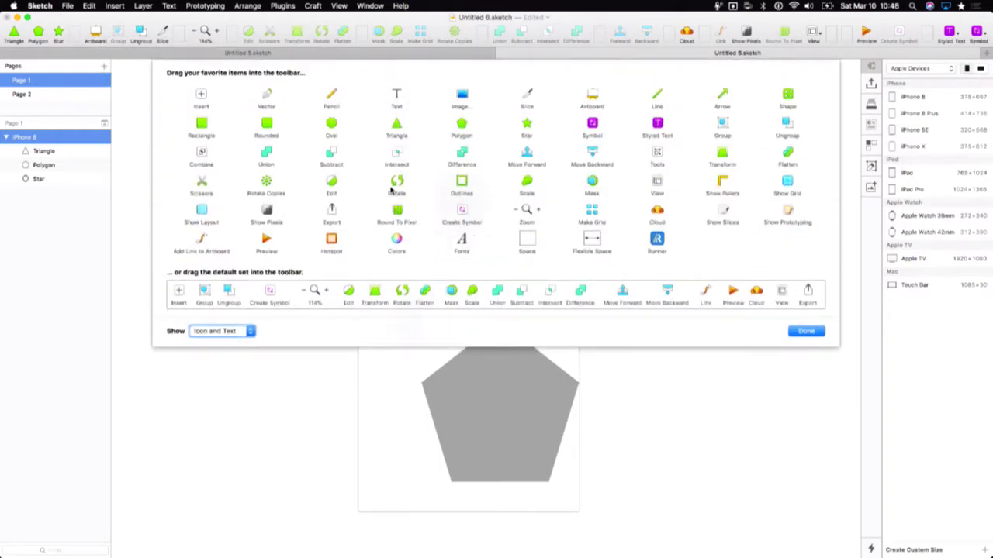
left_click_drag(202, 94, 90, 34)
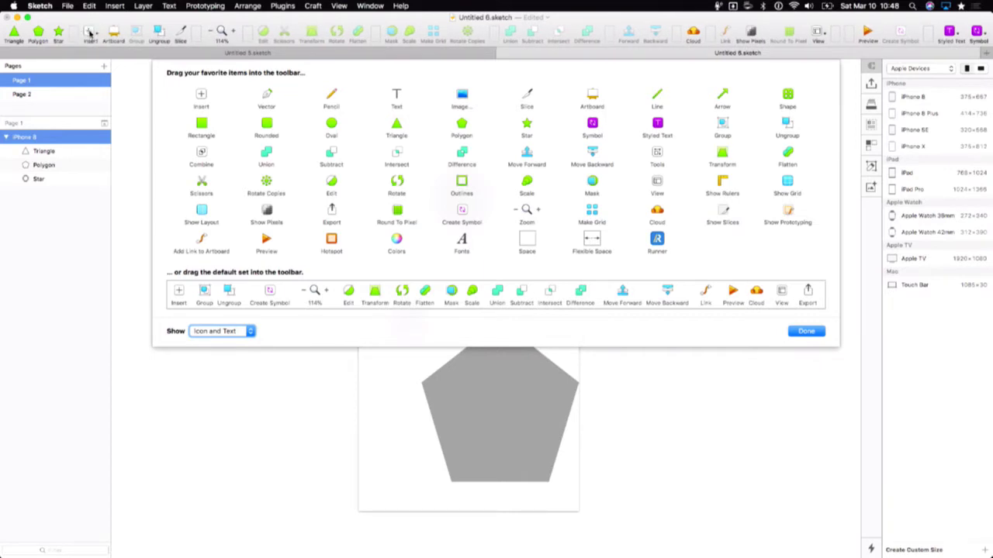
left_click(806, 332)
- Review the objects, symbol libraries and shapes that can be inserted, without choosing any
left_click(87, 31)
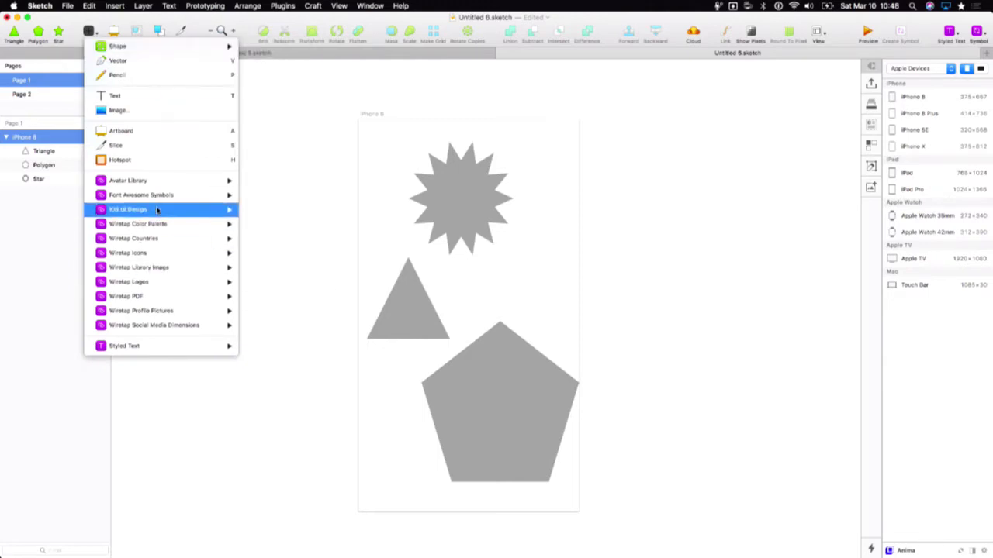
mouse_move(161, 287)
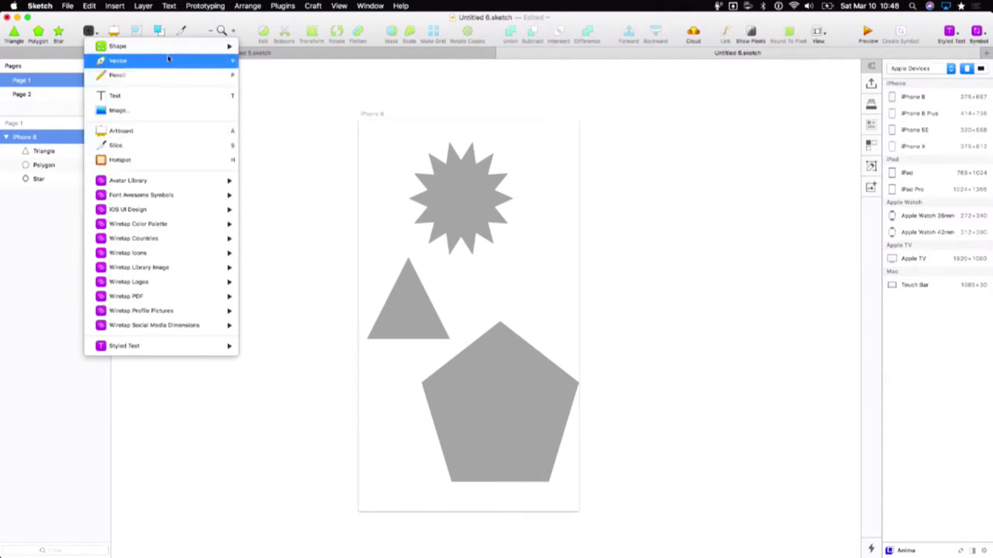
mouse_move(178, 51)
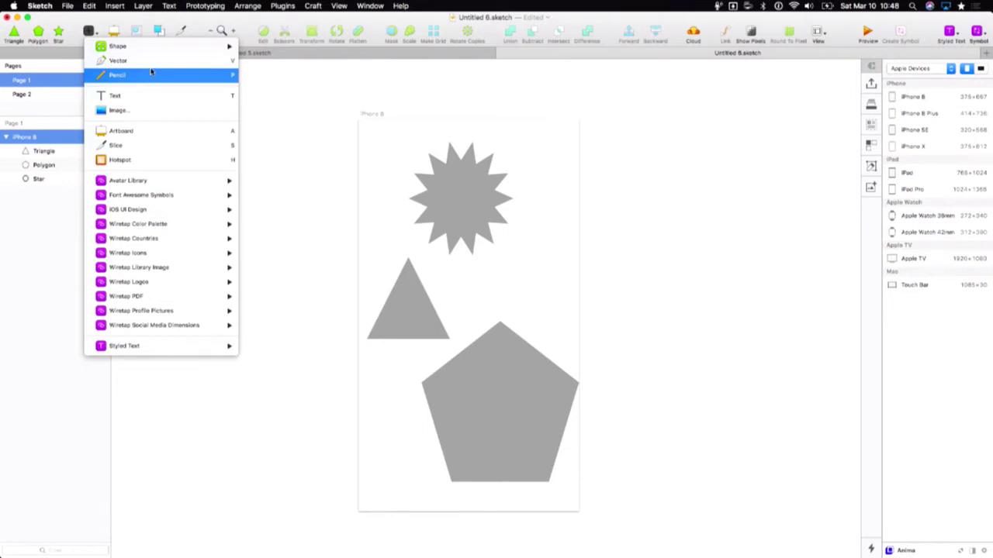
mouse_move(153, 57)
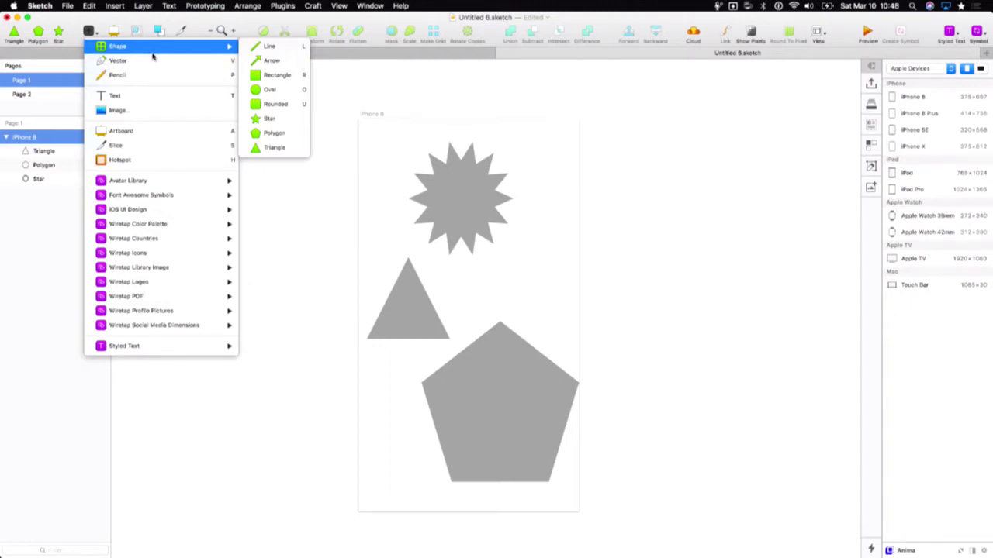
left_click(522, 85)
- Draw a custom artboard about 300 × 436 to the right of the iPhone 8 artboard
scroll(566, 152, "right", 5)
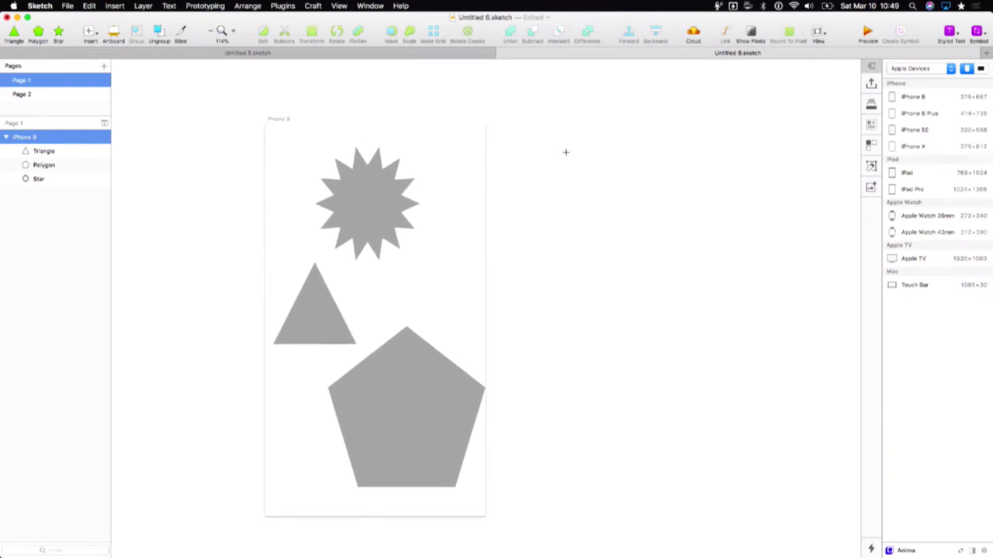
key("Escape")
key("a")
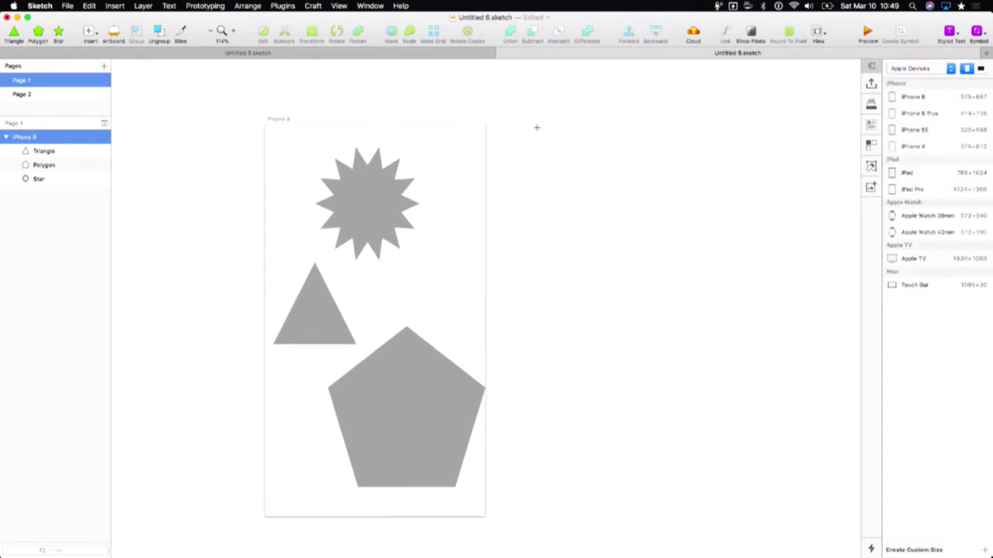
left_click_drag(528, 126, 705, 379)
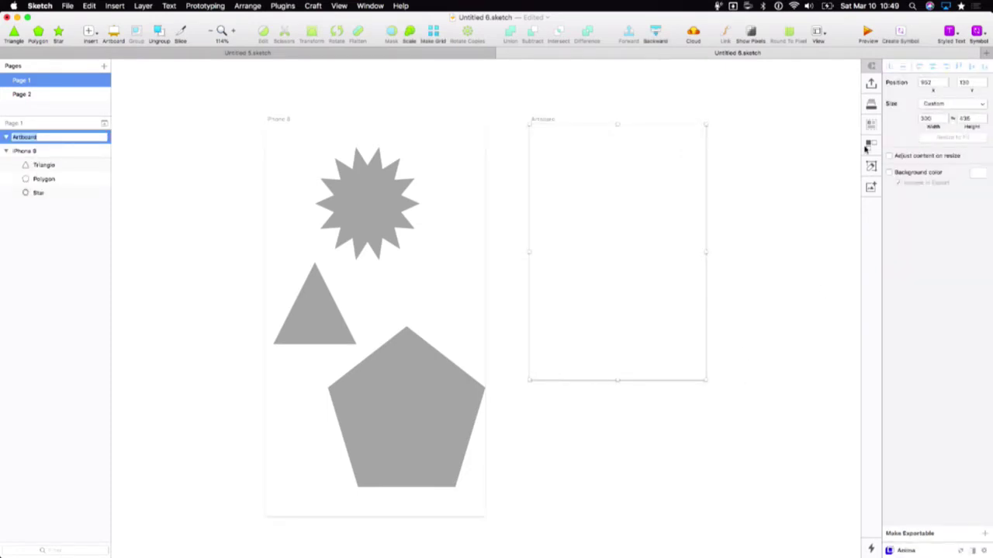
- Name the newly drawn artboard aa
scroll(795, 170, "right", 5)
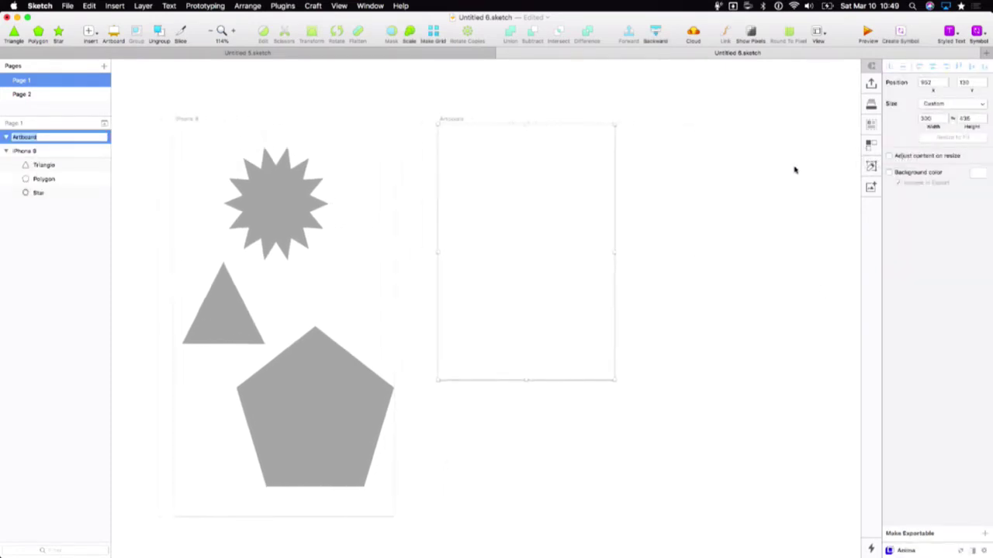
scroll(794, 169, "right", 2)
type("a")
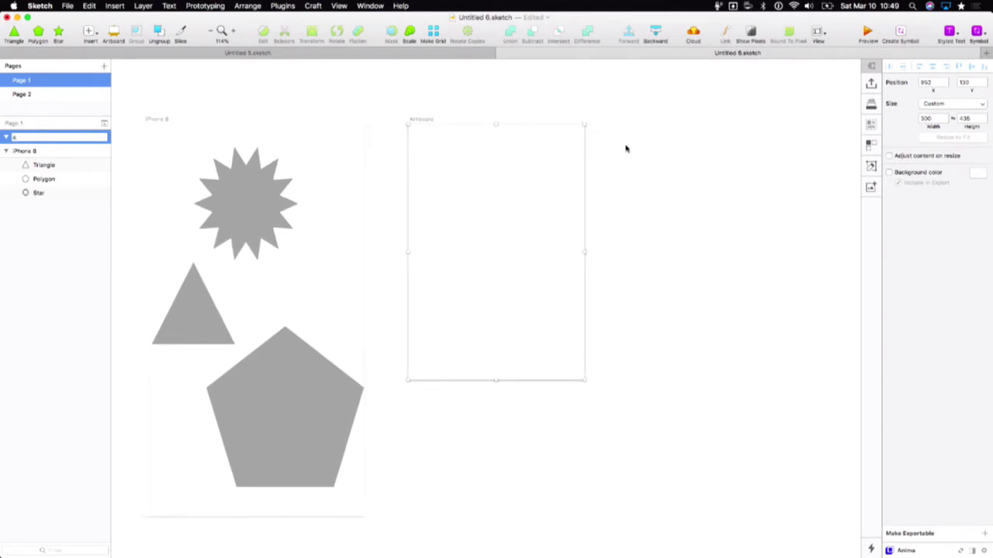
type("a")
key("Return")
- Draw a square artboard about 276 × 276 to the right of aa, keeping its default name
key("a")
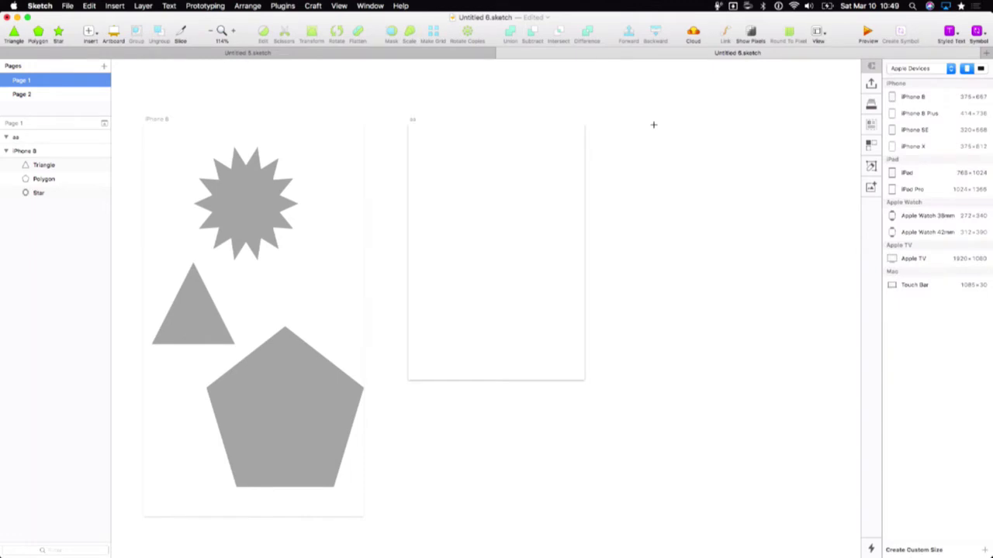
left_click_drag(634, 125, 701, 187)
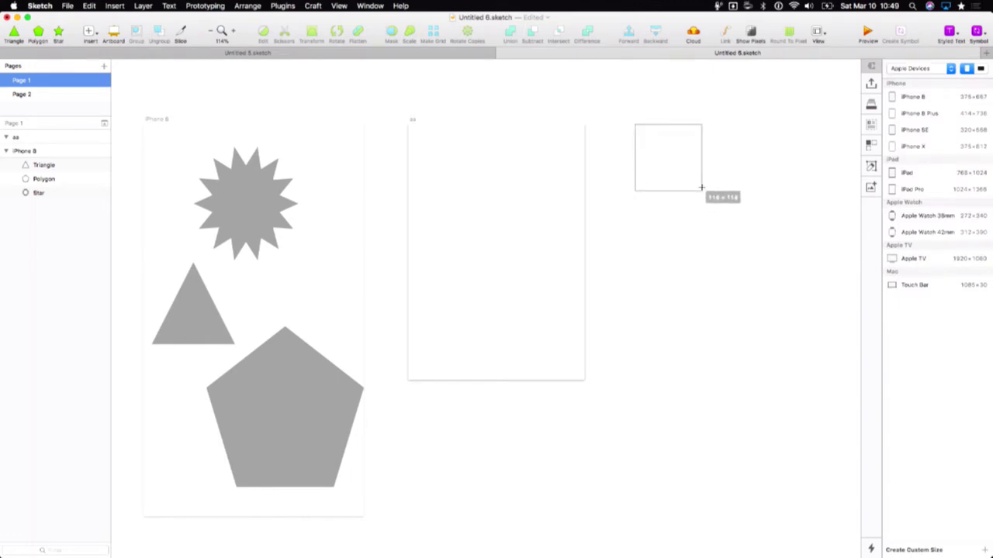
left_click_drag(701, 187, 797, 287)
scroll(756, 291, "right", 4)
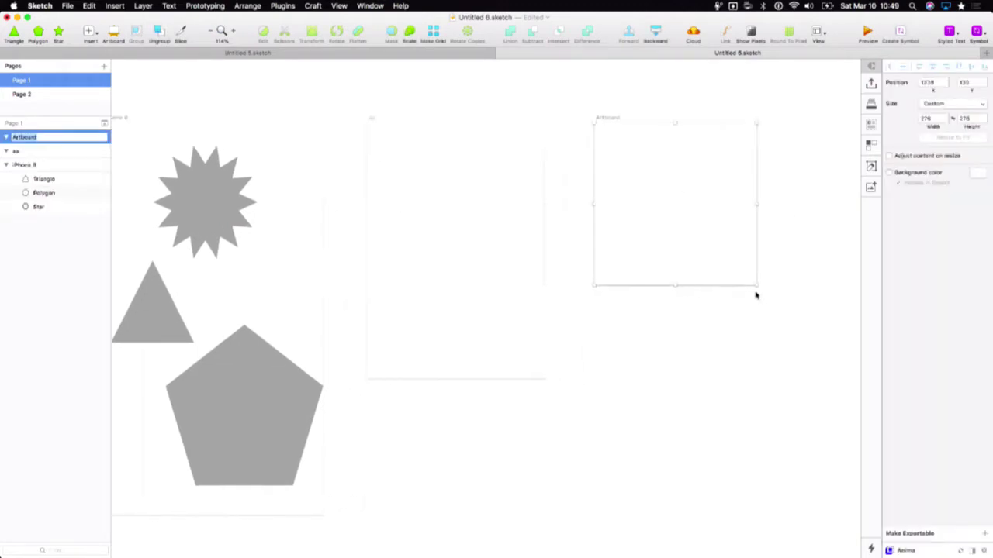
scroll(698, 293, "left", 2)
left_click(625, 303)
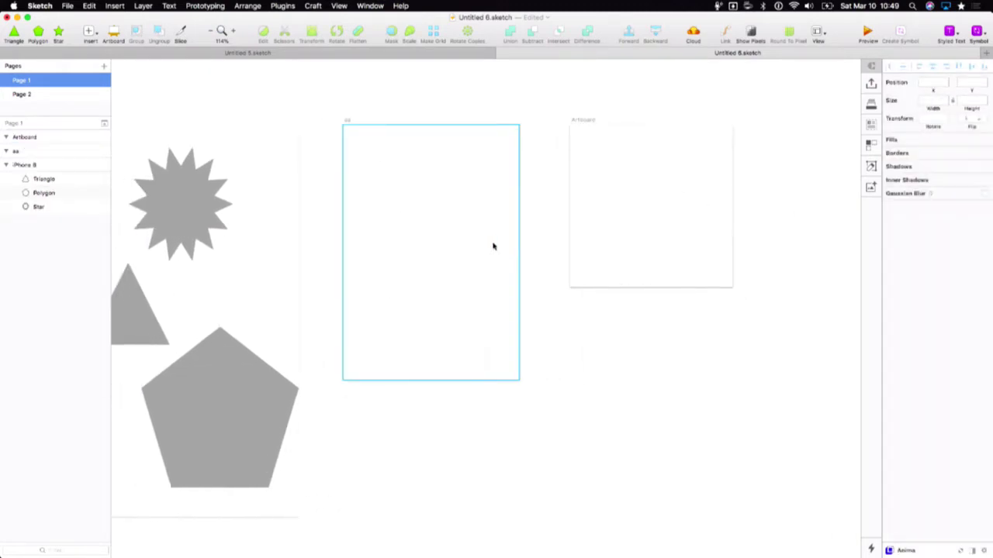
- Draw a star about 172 × 172 on the square artboard and move it fully inside the artboard's bounds
scroll(405, 259, "left", 3)
left_click(58, 33)
scroll(552, 132, "right", 3)
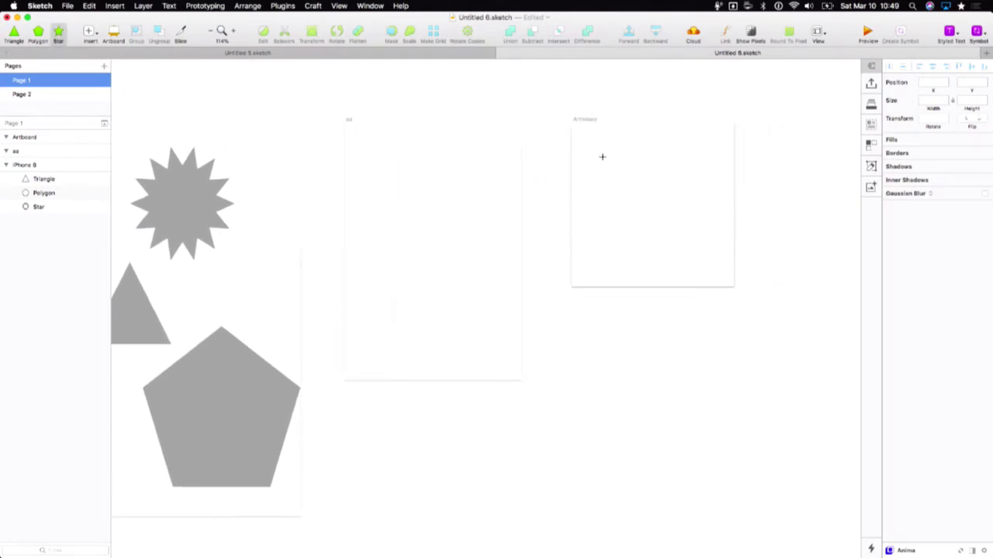
left_click_drag(597, 155, 643, 213)
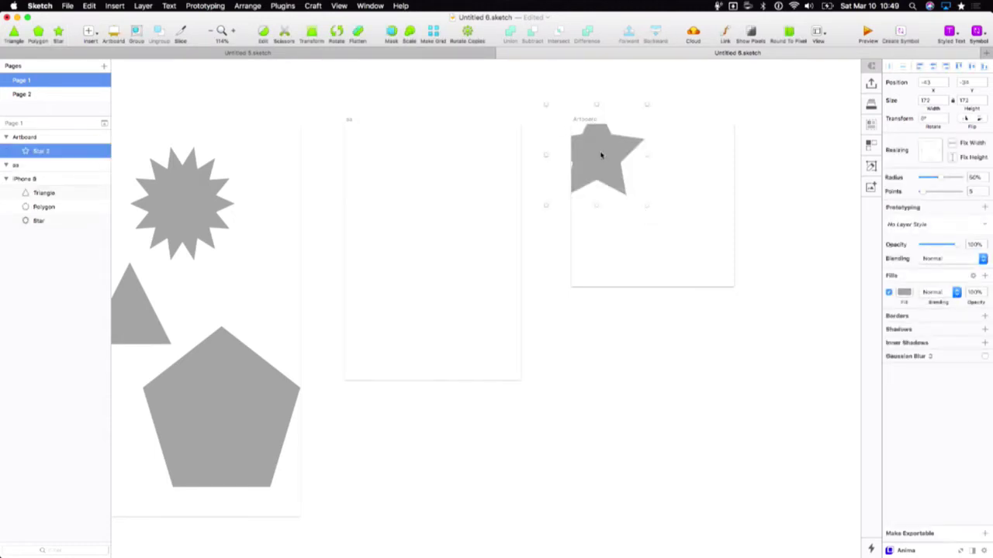
left_click_drag(598, 155, 646, 190)
- Undo a stray duplicate of the aa artboard and draw a star about 160 × 160 in the upper part of aa
left_click(437, 243)
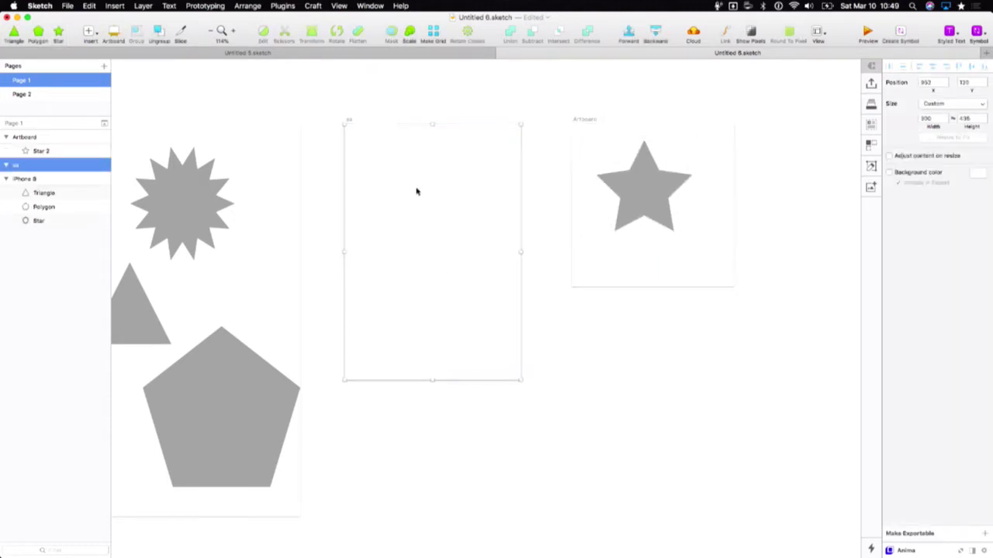
left_click_drag(423, 187, 437, 200)
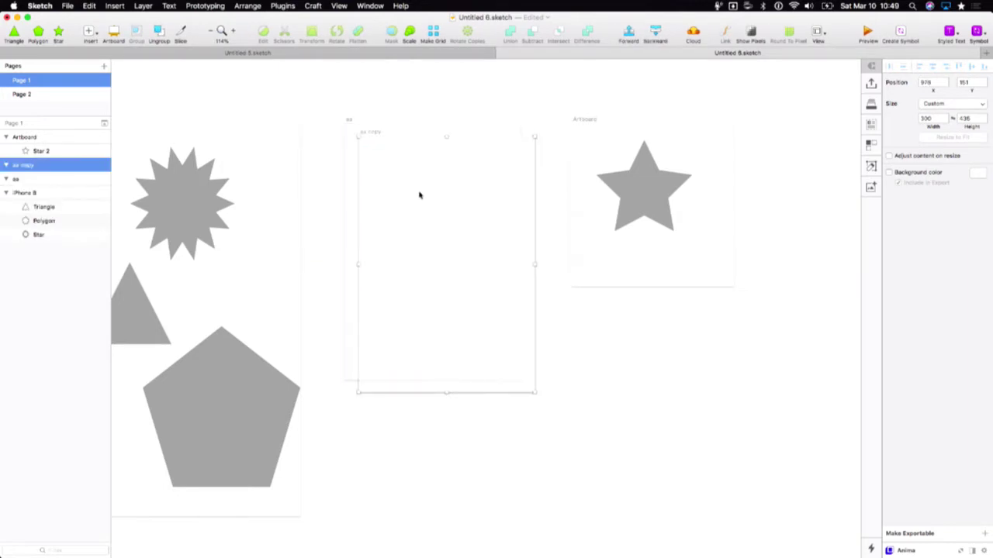
left_click(58, 31)
key("super+z")
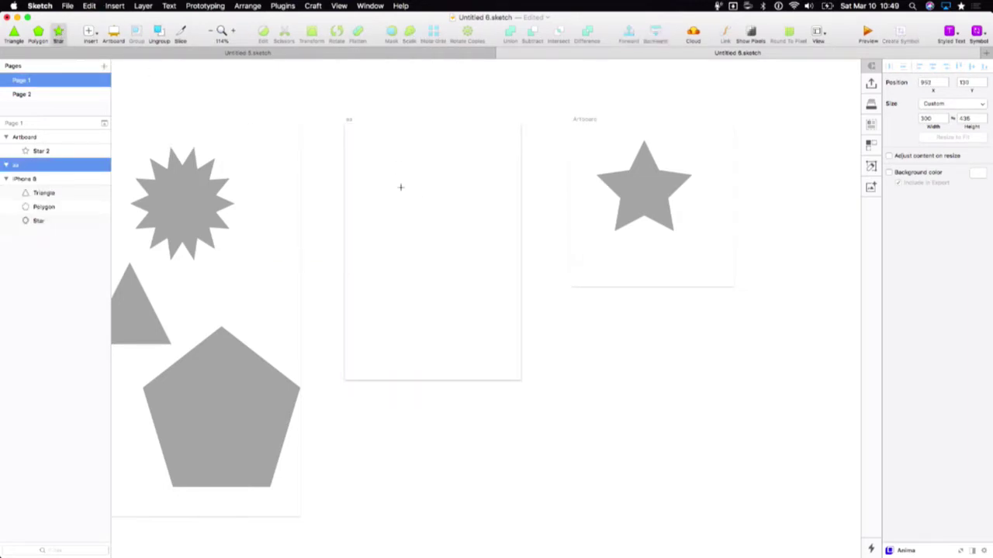
left_click_drag(400, 187, 447, 236)
left_click(595, 346)
- Copy the star on the aa artboard, paste it there and move the copy below the original
scroll(534, 326, "left", 2)
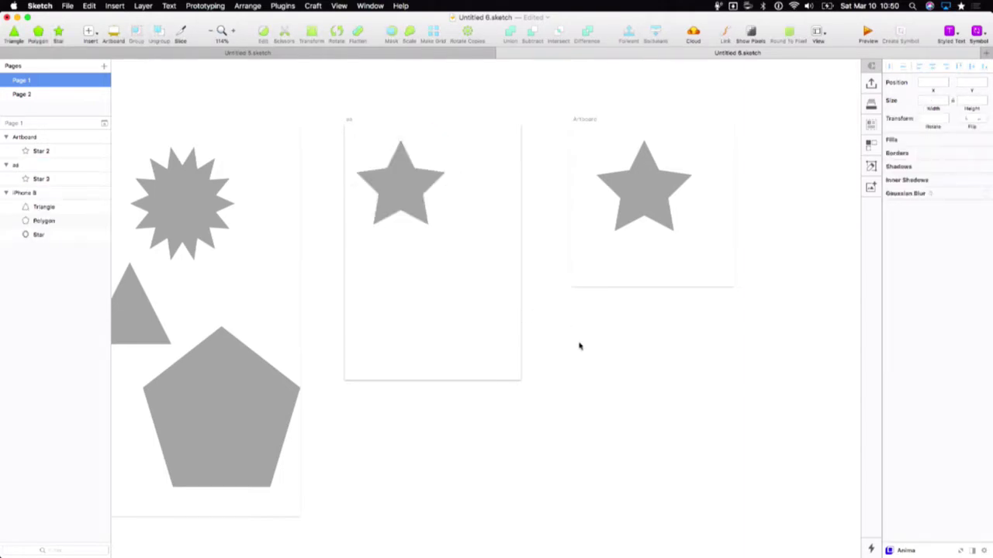
scroll(533, 327, "left", 5)
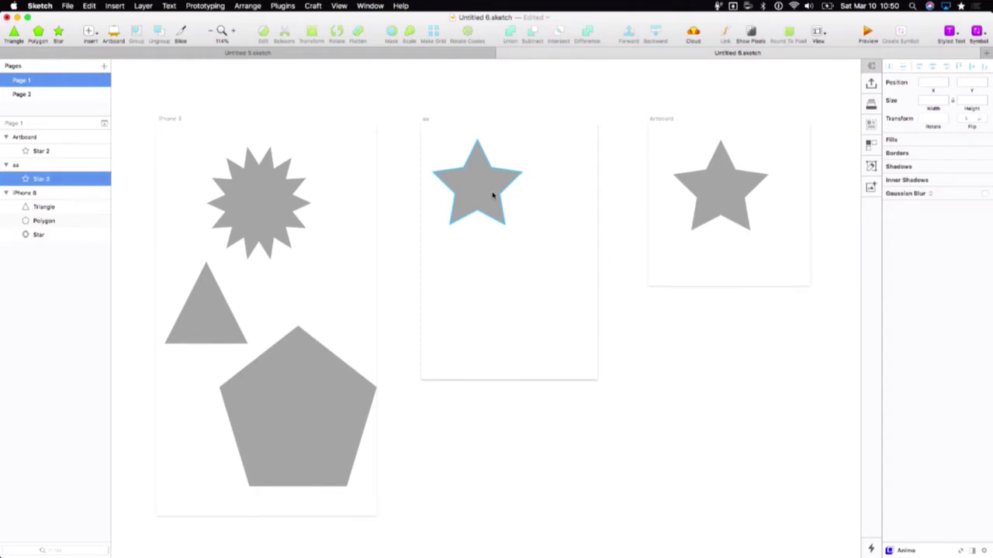
left_click(491, 195)
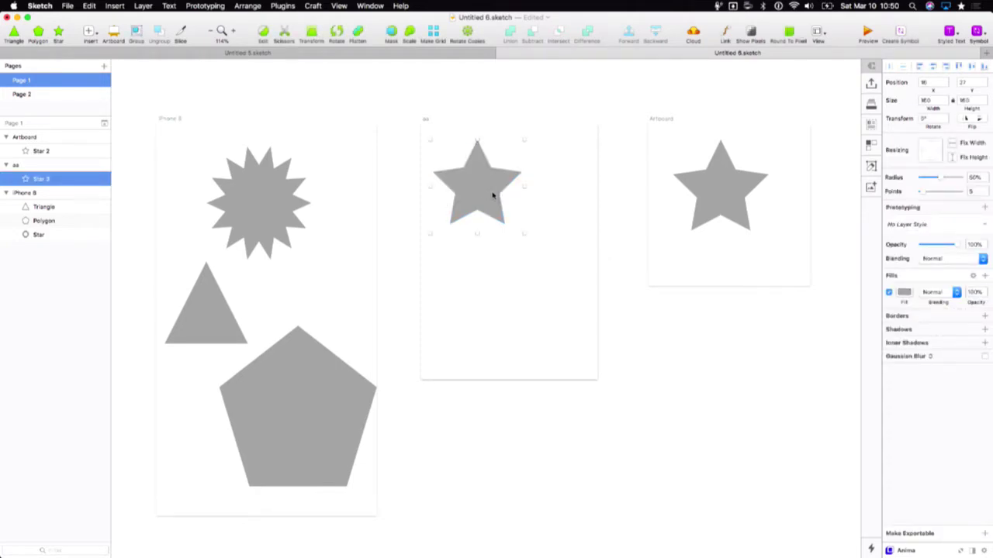
key("cmd+c")
left_click(519, 290)
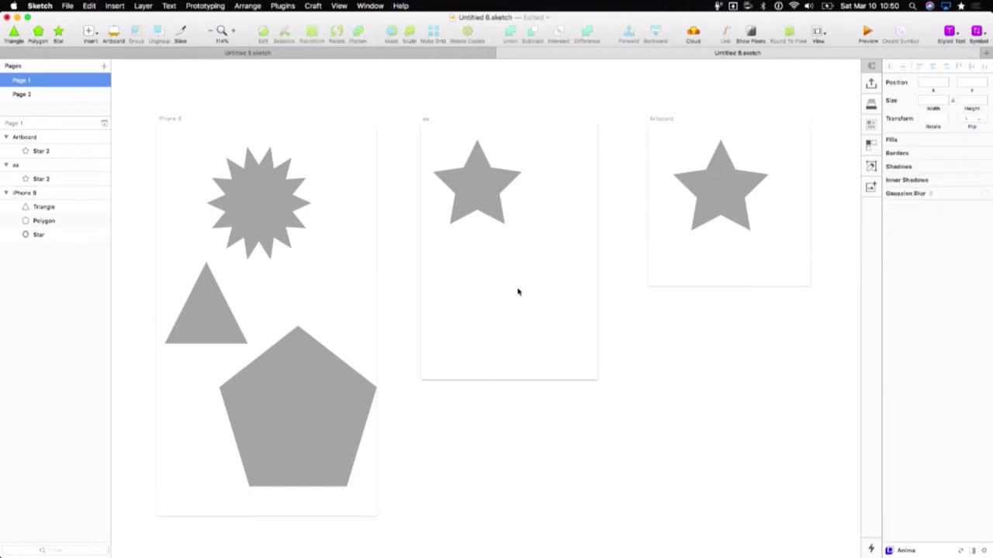
key("cmd+v")
left_click_drag(496, 182, 514, 287)
- Duplicate the star on the aa artboard four more times and place one copy beside the original
key("cmd+d")
key("cmd+d")
key("cmd+d")
key("cmd+d")
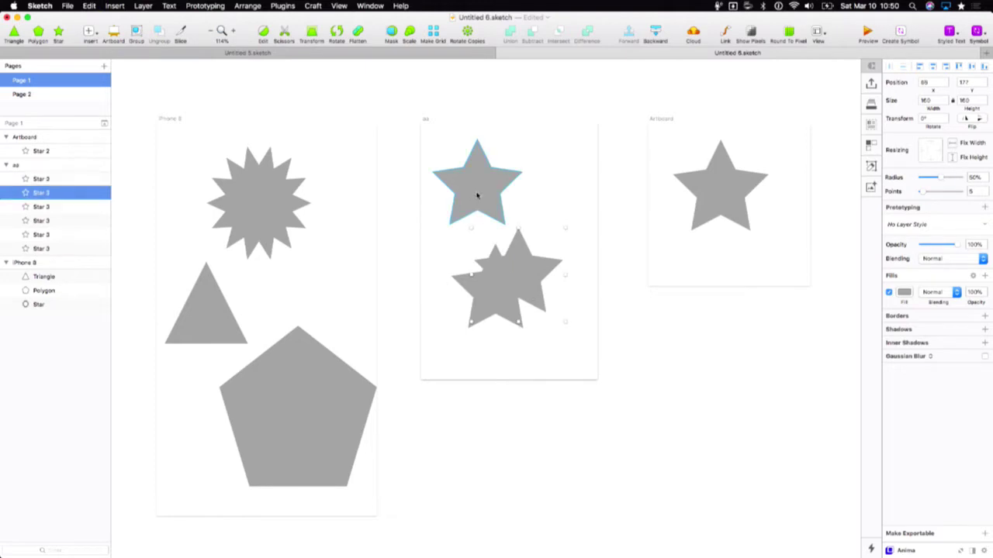
left_click(483, 194)
- Duplicate the star on the square artboard and place the copy to its right, extending past the artboard's edge
scroll(643, 240, "right", 5)
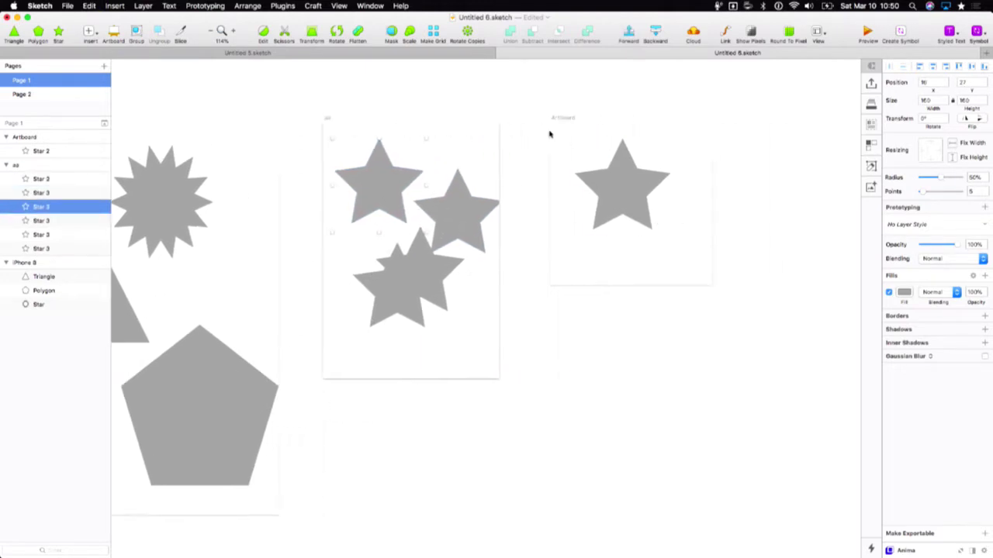
left_click(641, 178)
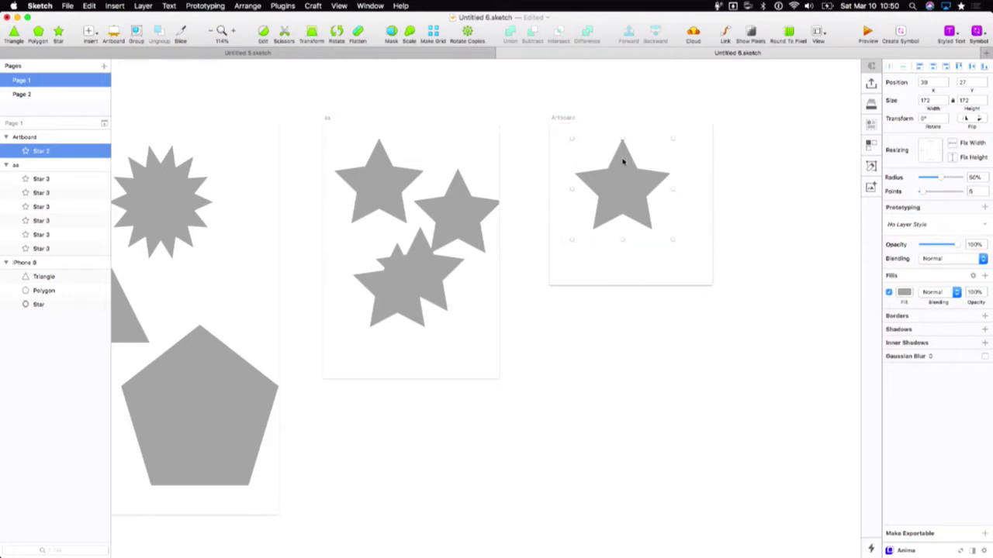
mouse_move(627, 188)
left_mouse_down("alt")
mouse_move(690, 213)
mouse_move(708, 254)
mouse_move(608, 208)
mouse_move(636, 254)
mouse_move(698, 225)
mouse_move(644, 186)
mouse_move(651, 200)
mouse_move(671, 202)
mouse_move(684, 160)
mouse_move(625, 159)
mouse_move(777, 170)
mouse_move(696, 223)
mouse_move(652, 208)
mouse_move(623, 239)
mouse_move(692, 205)
mouse_move(623, 242)
mouse_move(625, 165)
mouse_move(760, 166)
mouse_move(559, 182)
mouse_move(628, 183)
left_mouse_up("alt")
left_click_drag(617, 261, 731, 242)
left_click(610, 98)
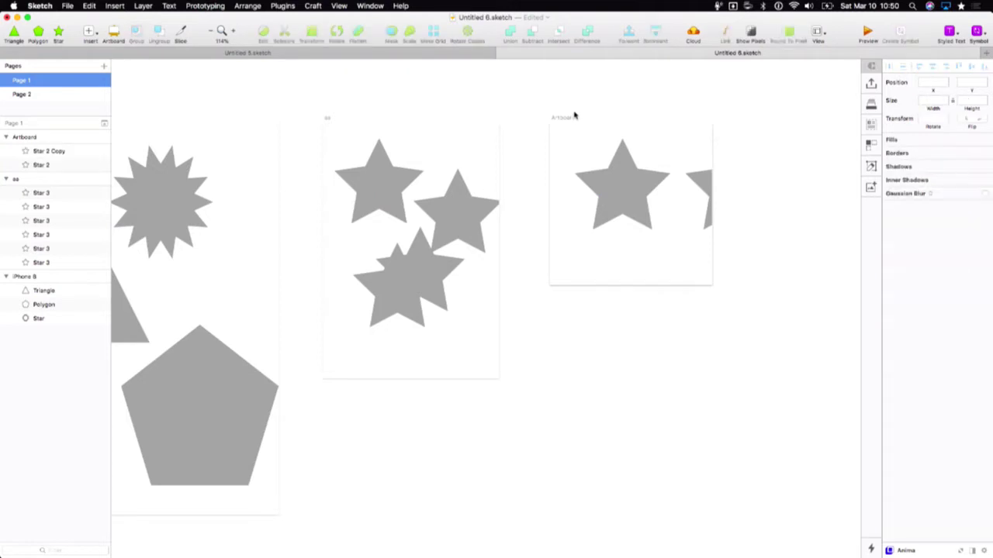
- Resize the square artboard to about 422 × 218 so that it frames both stars
left_click(574, 115)
scroll(749, 197, "right", 3)
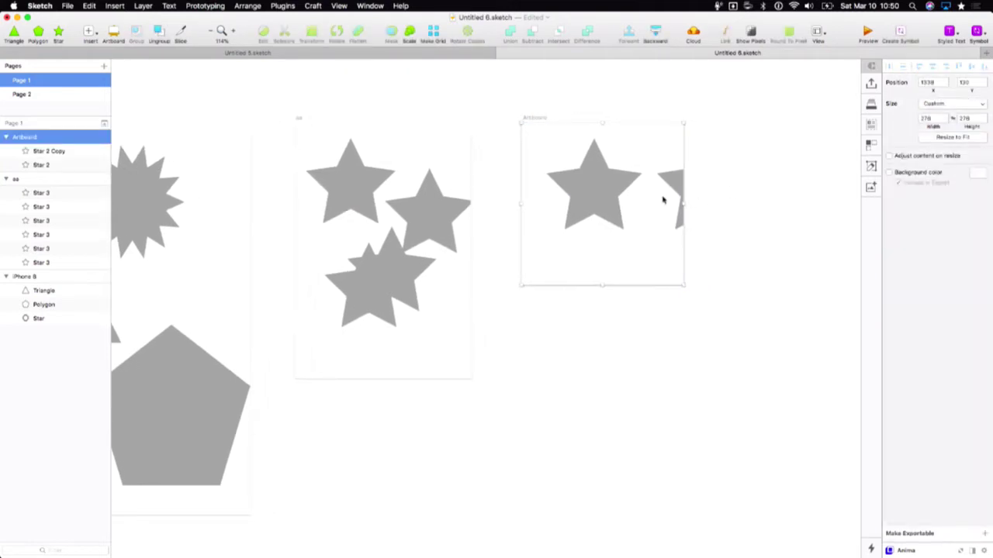
left_click(719, 296)
scroll(719, 296, "right", 1)
scroll(719, 296, "left", 5)
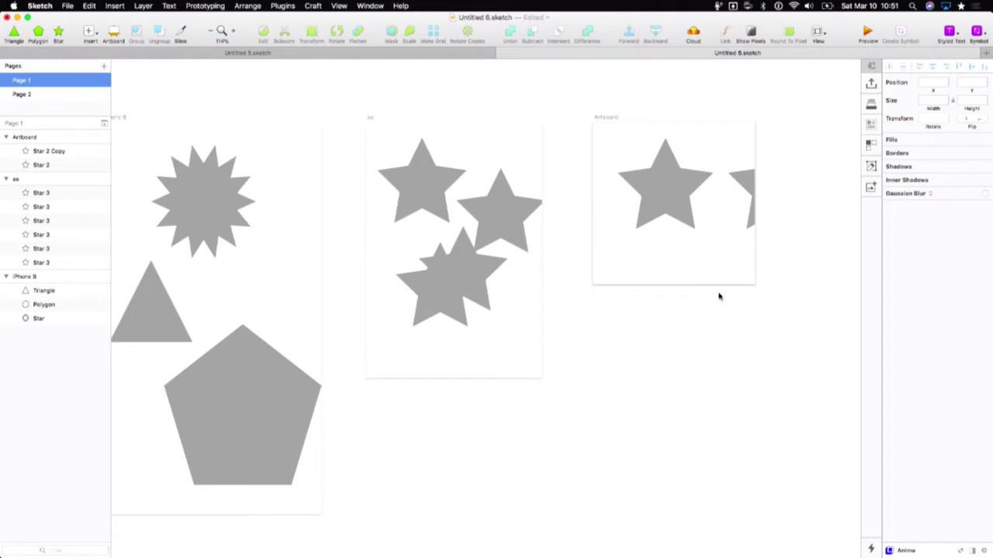
left_click(597, 120)
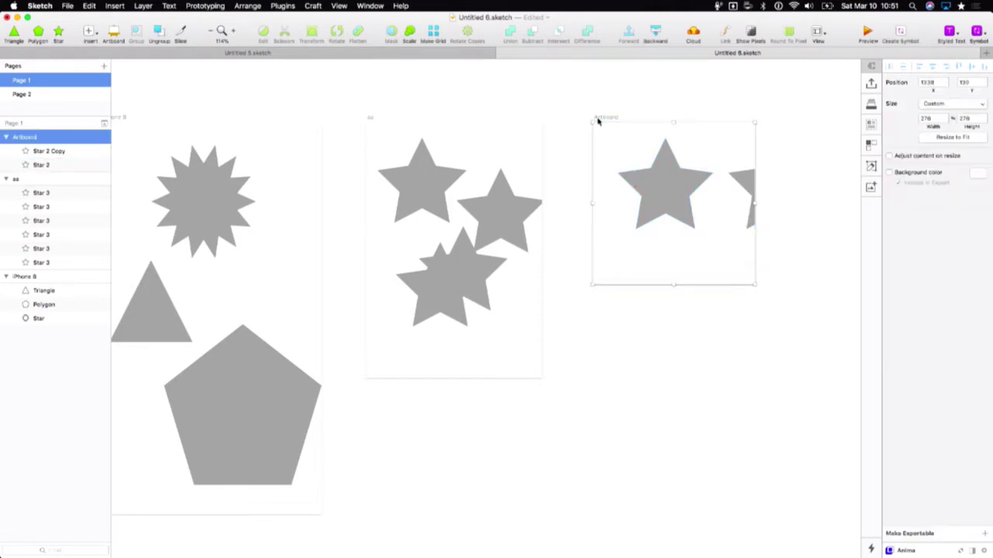
left_click_drag(754, 203, 840, 208)
left_click_drag(716, 283, 717, 250)
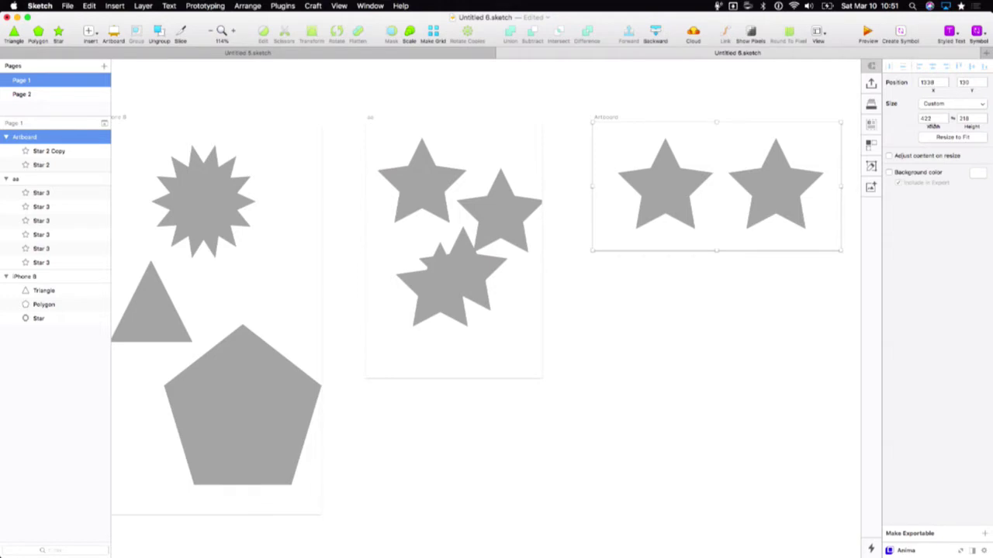
- Set the size of the artboard with two stars to exactly 500 × 500
left_click(924, 117)
type("4")
key("Return")
key("Tab")
type("5")
key("Return")
scroll(736, 240, "right", 5)
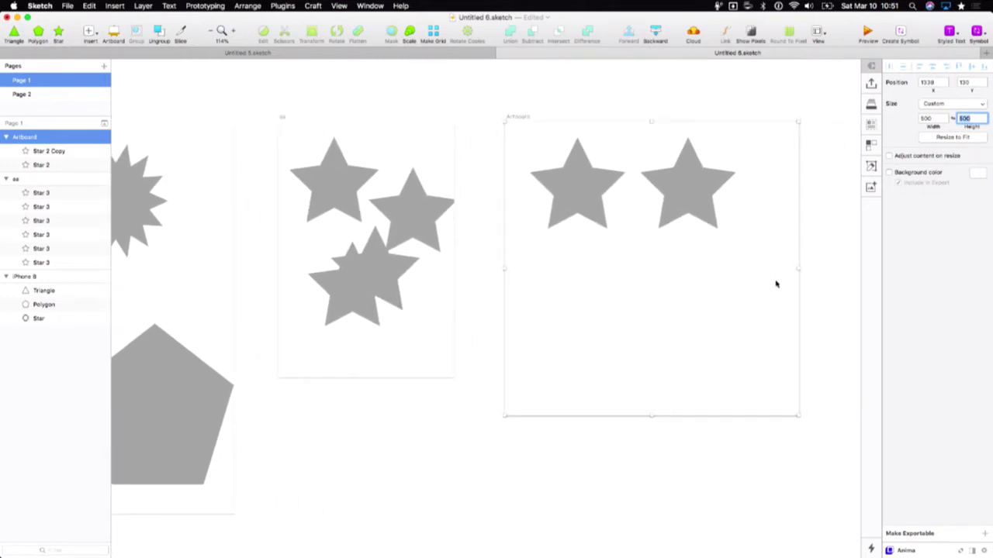
- Resize the artboard with two stars to fit its contents, then clear the selection
left_click(825, 250)
scroll(824, 251, "right", 2)
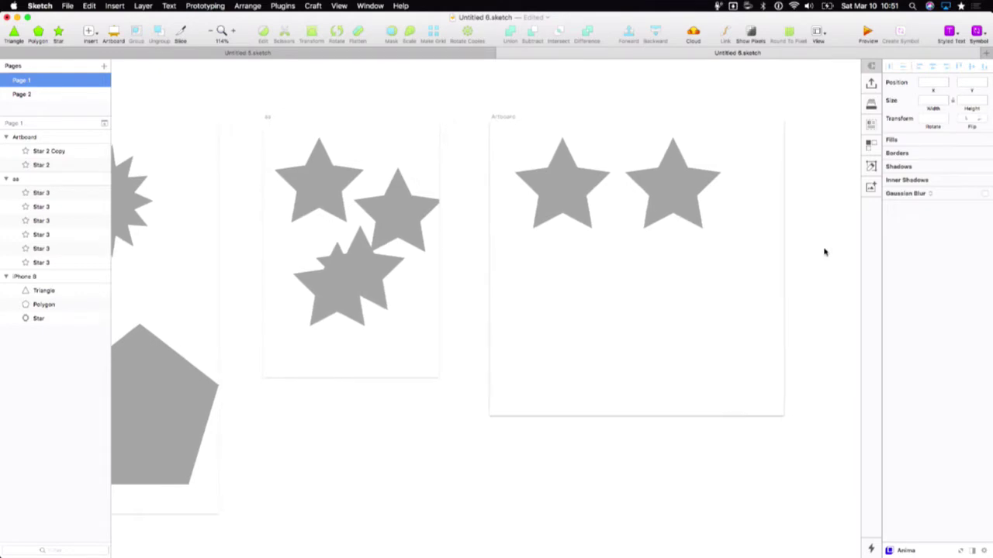
left_click(508, 118)
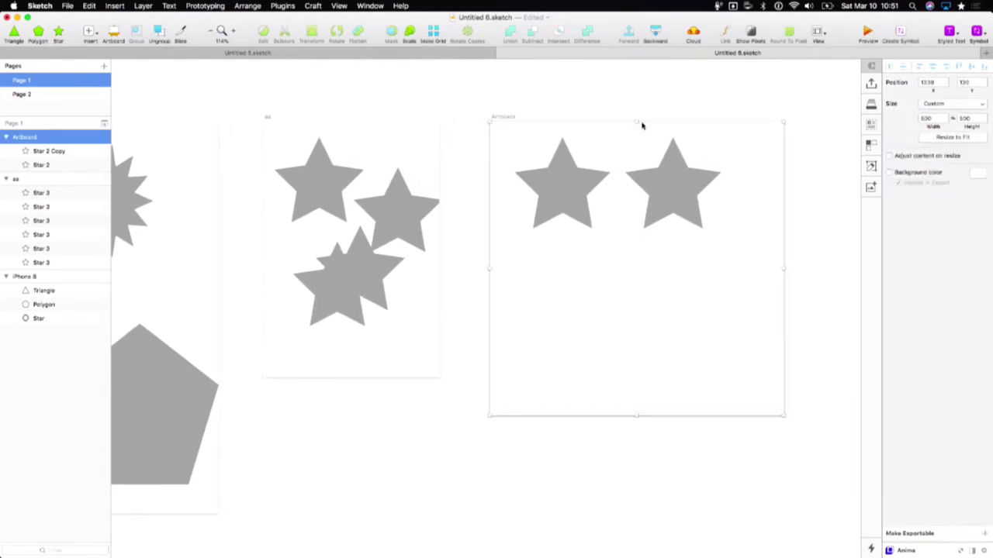
left_click(948, 138)
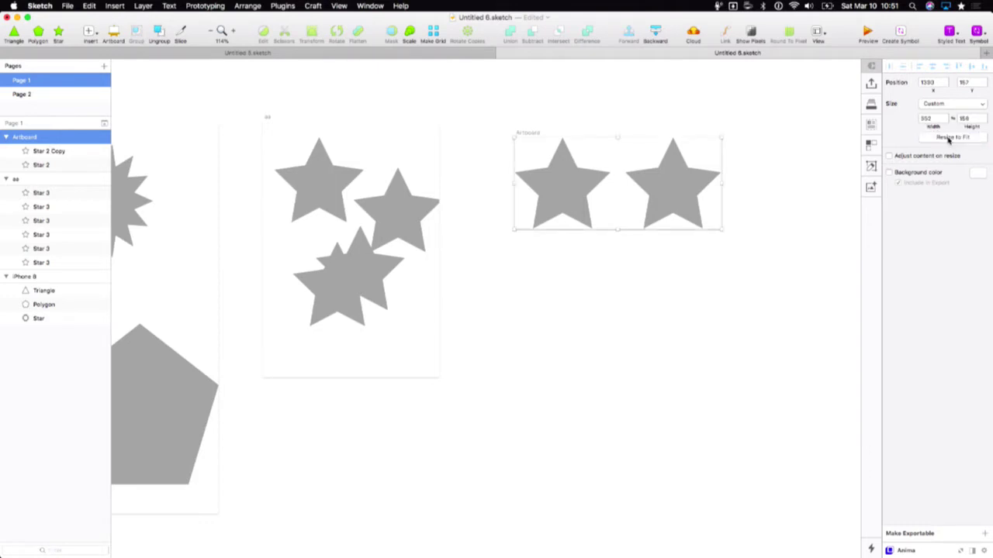
left_click(764, 223)
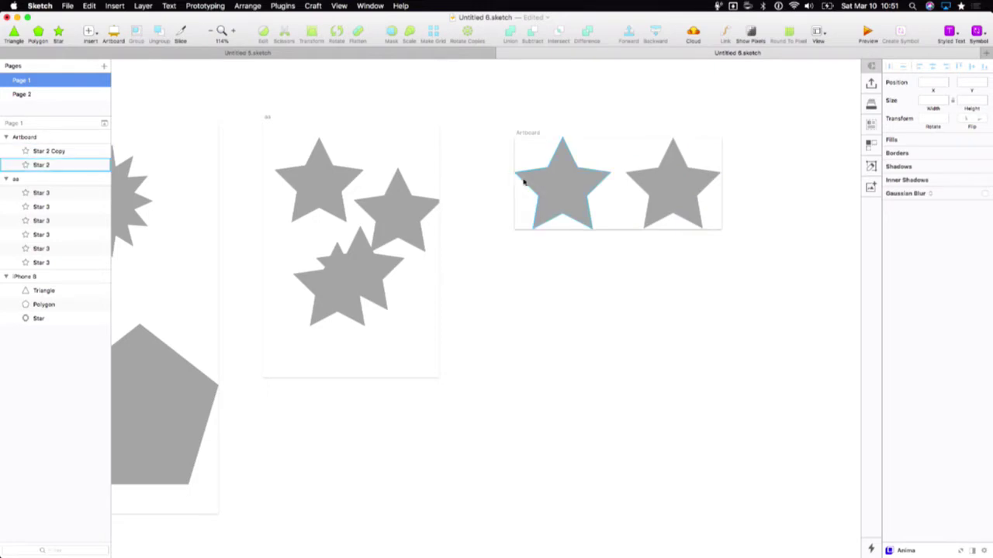
- Check Page 2, return to Page 1 and briefly select the iPhone 8 artboard
scroll(277, 99, "left", 2)
scroll(277, 98, "left", 6)
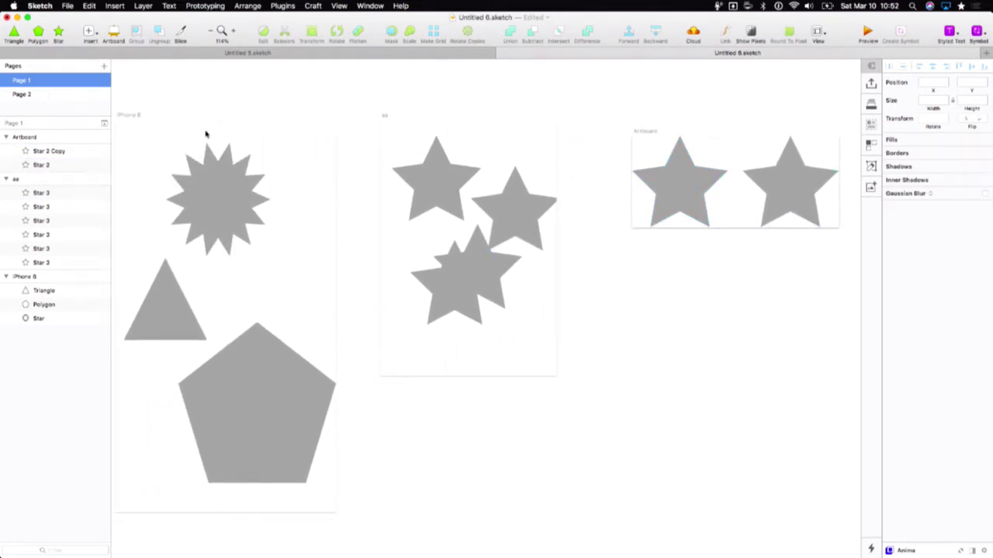
left_click(66, 94)
left_click(60, 82)
scroll(186, 116, "left", 4)
left_click(194, 114)
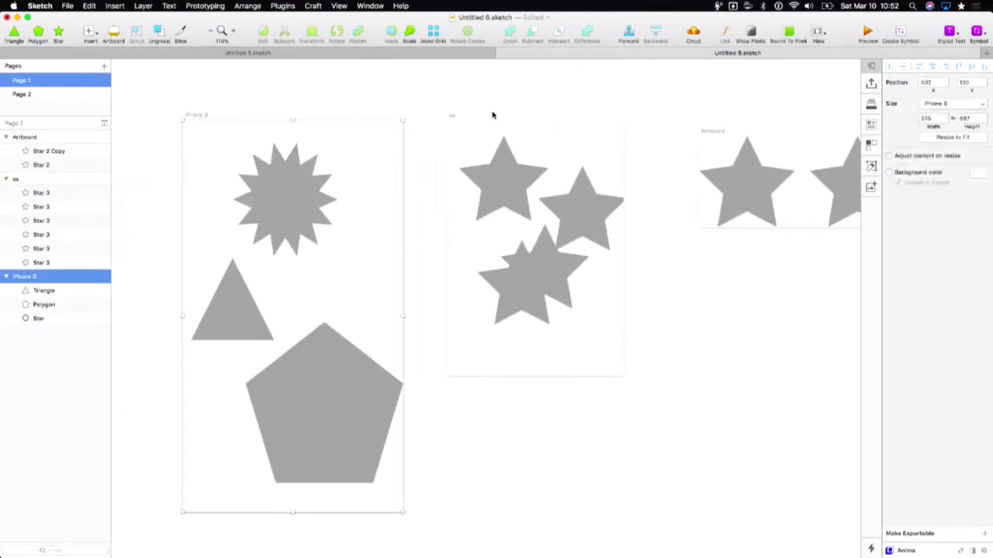
left_click(453, 106)
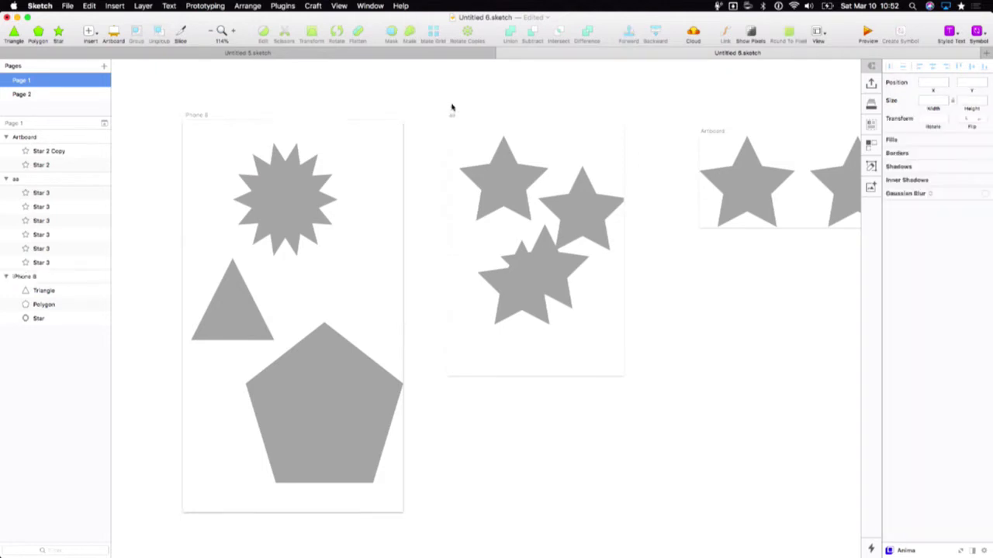
- Copy the iPhone 8, aa and two-star artboards together, paste them onto Page 2, and return to Page 1
left_click(195, 118)
left_click(451, 115, "shift")
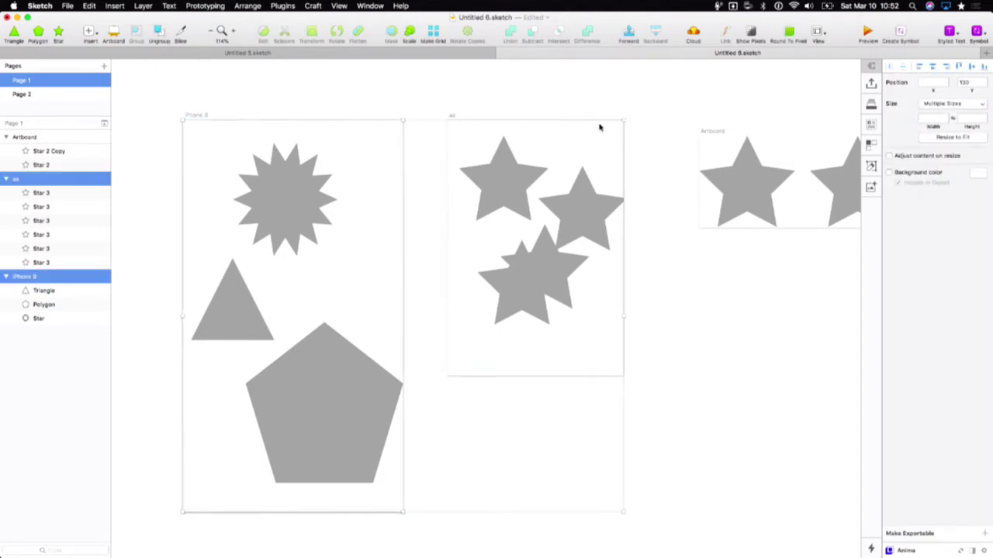
left_click(710, 132, "shift")
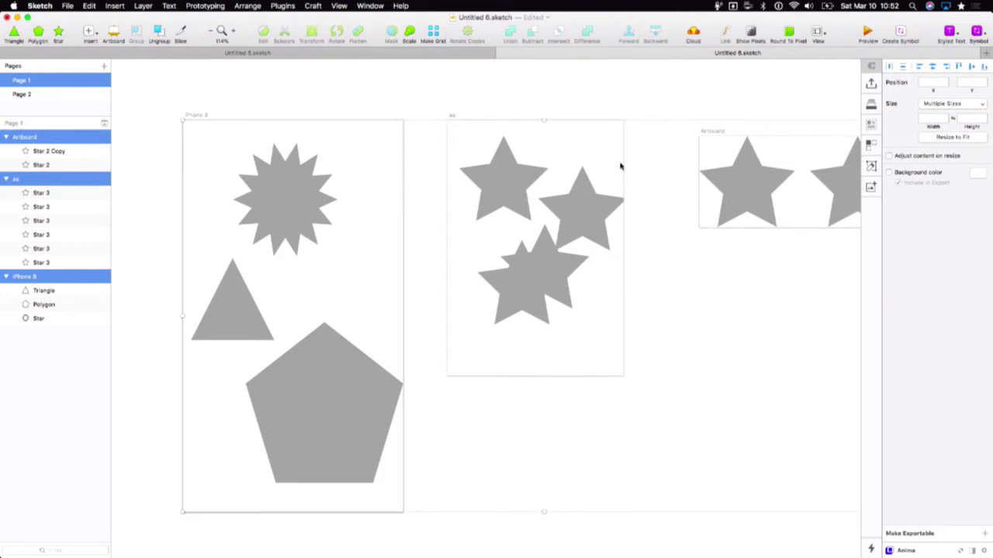
scroll(621, 166, "right", 1)
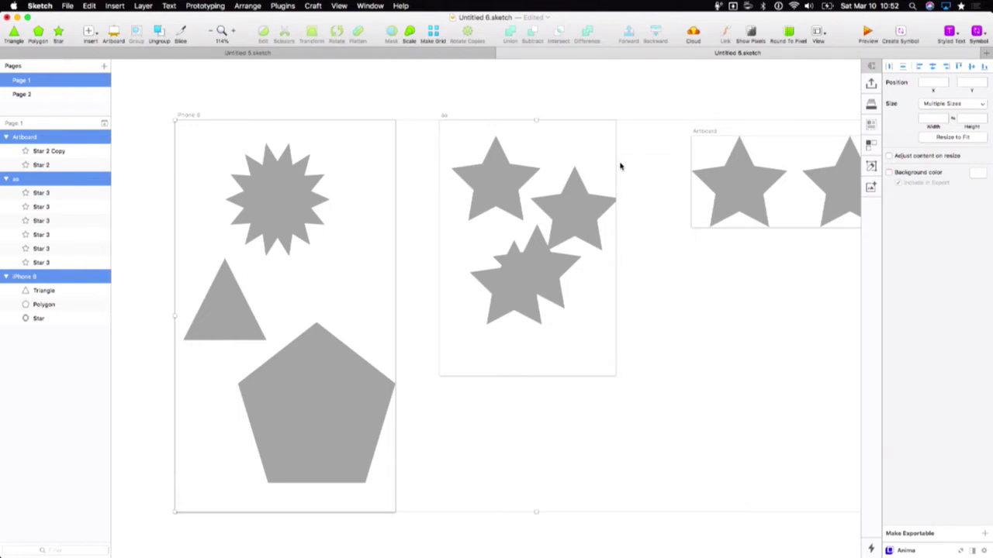
scroll(621, 166, "right", 4)
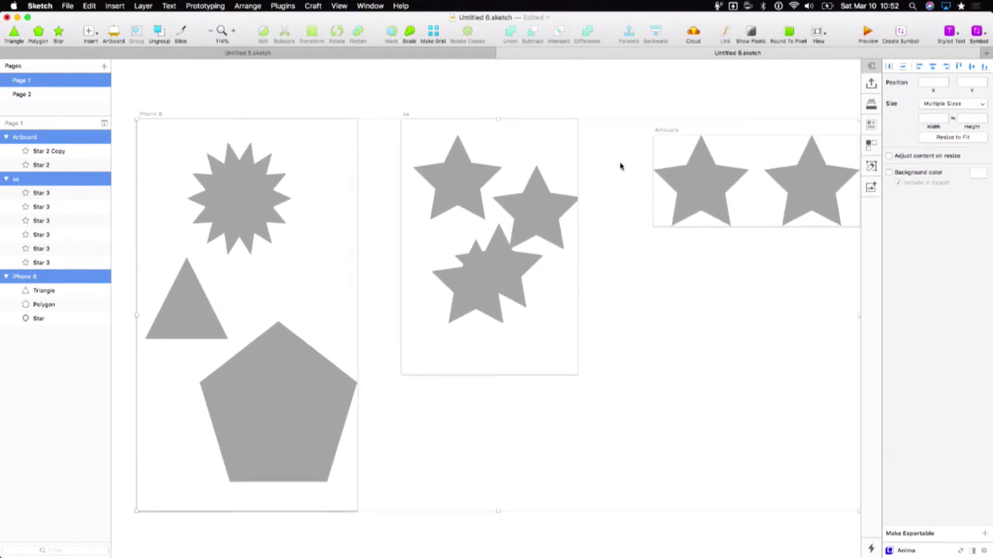
left_click(22, 96)
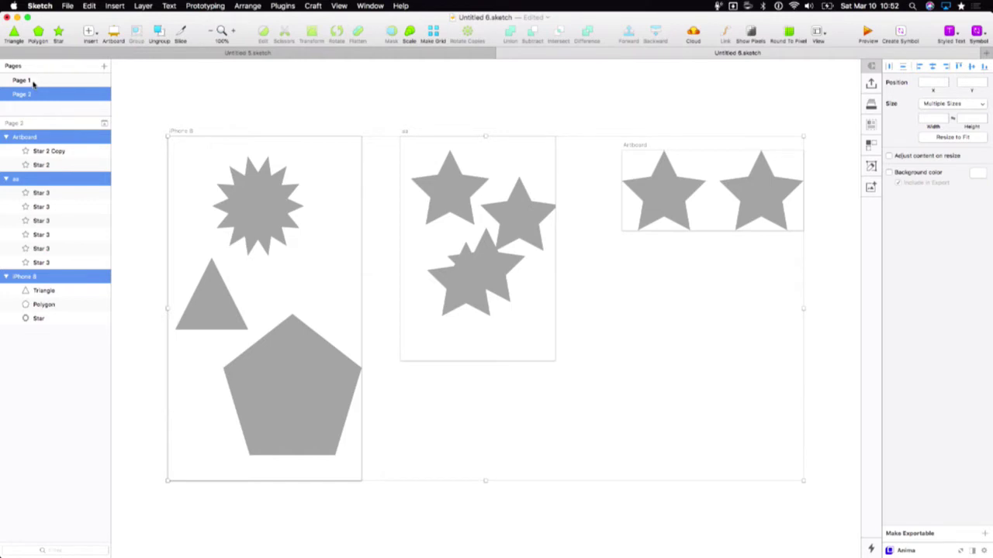
left_click(33, 82)
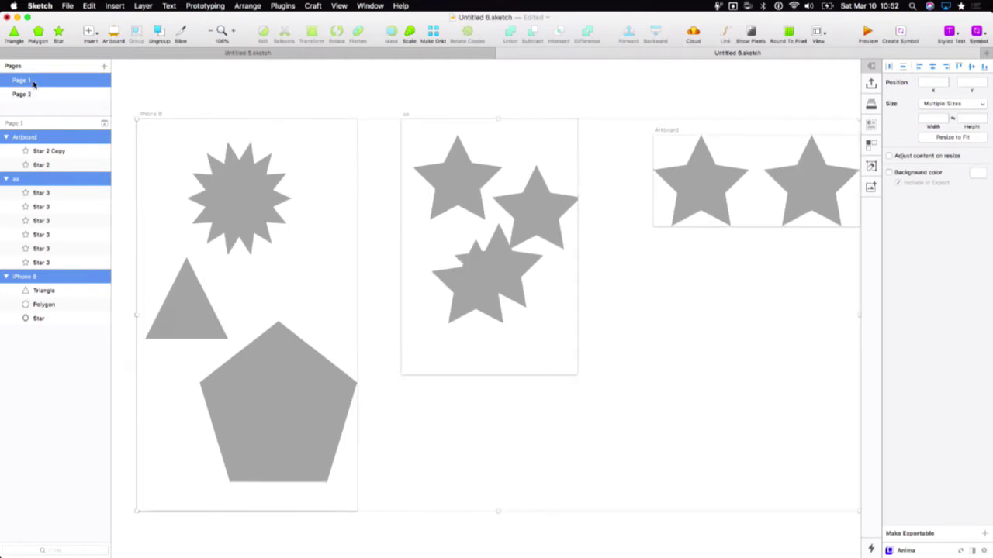
left_click(219, 104)
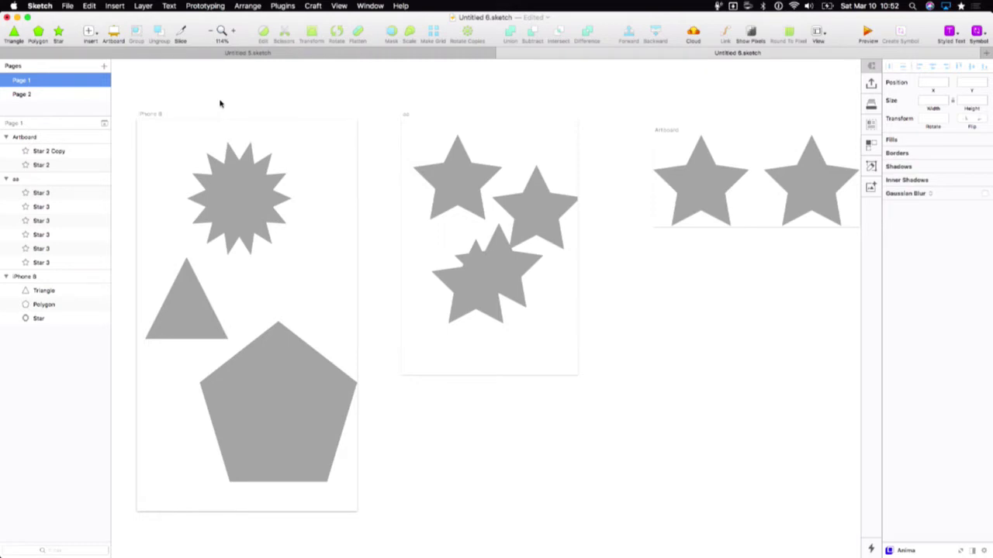
- Select the iPhone 8 artboard by its title on the canvas
scroll(143, 124, "up", 3)
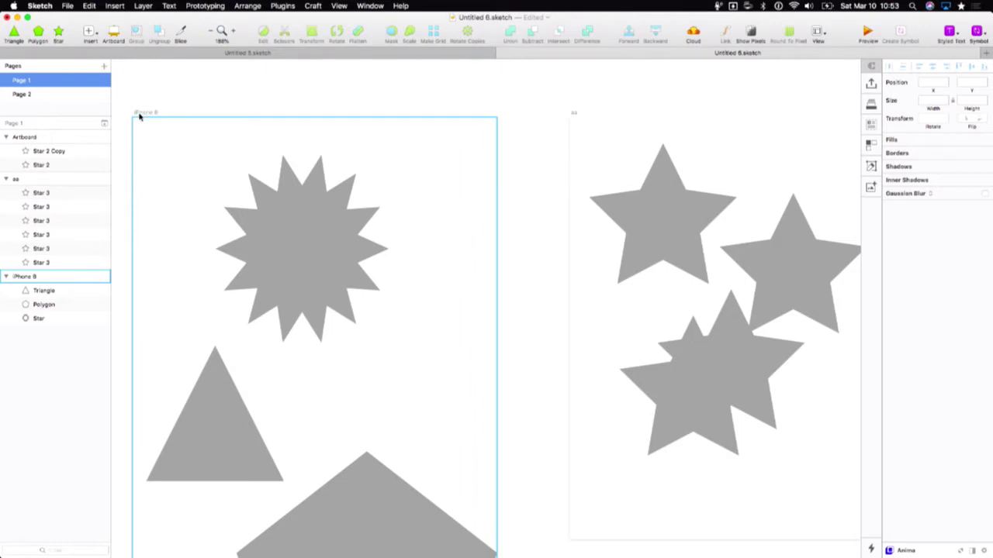
left_click(139, 115)
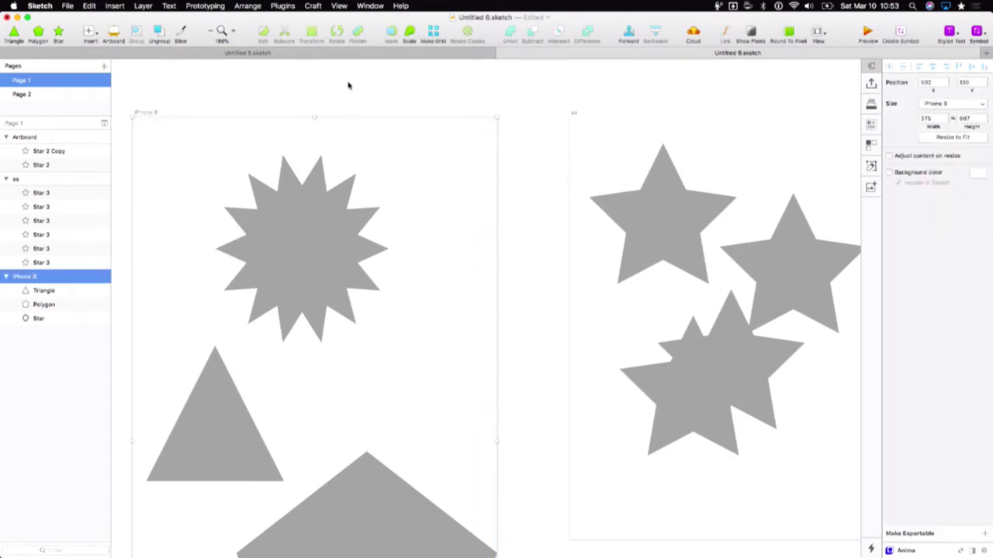
scroll(349, 86, "right", 2)
scroll(349, 85, "down", 3)
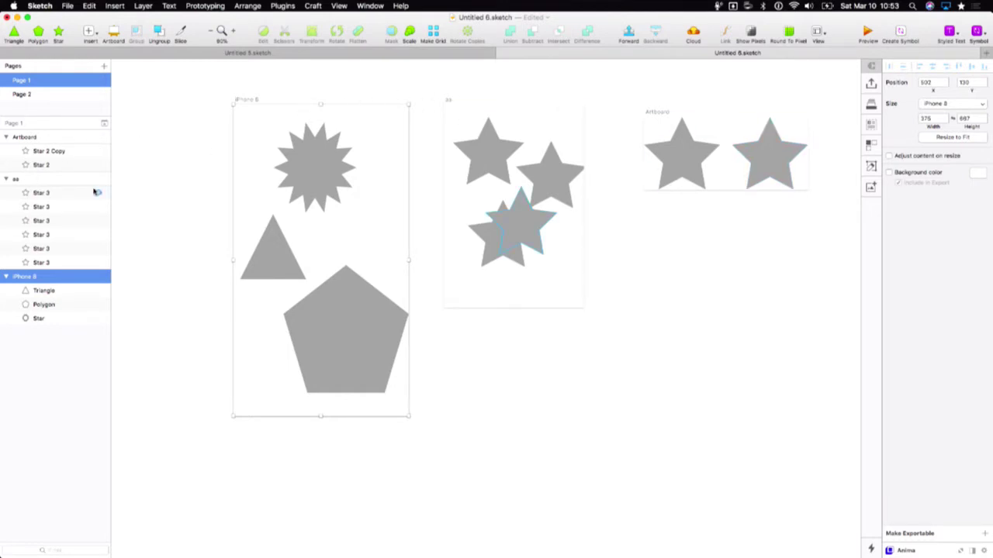
- Try to select all three artboards as a continuous range in the layer list, then clear the selection
left_click(34, 138)
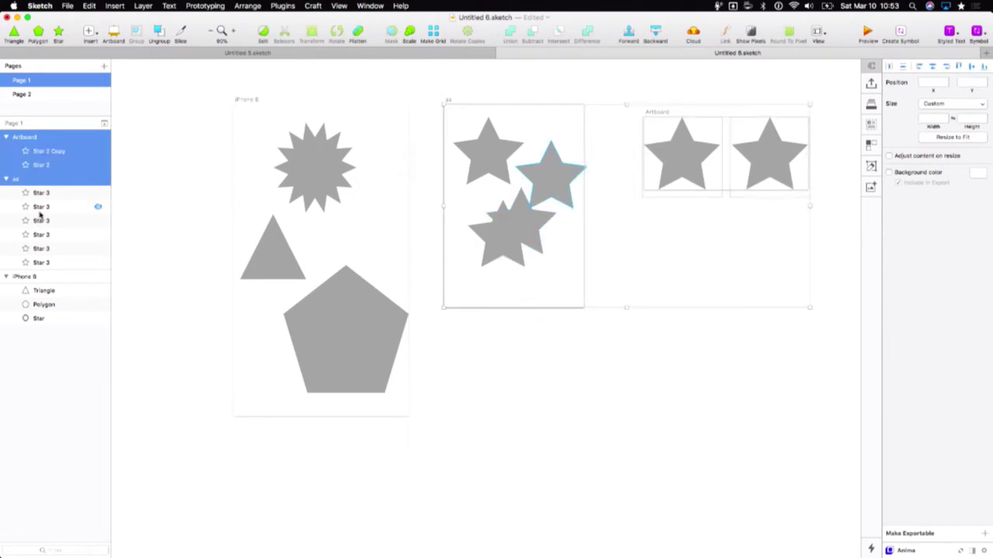
left_click(36, 277)
left_click(30, 181)
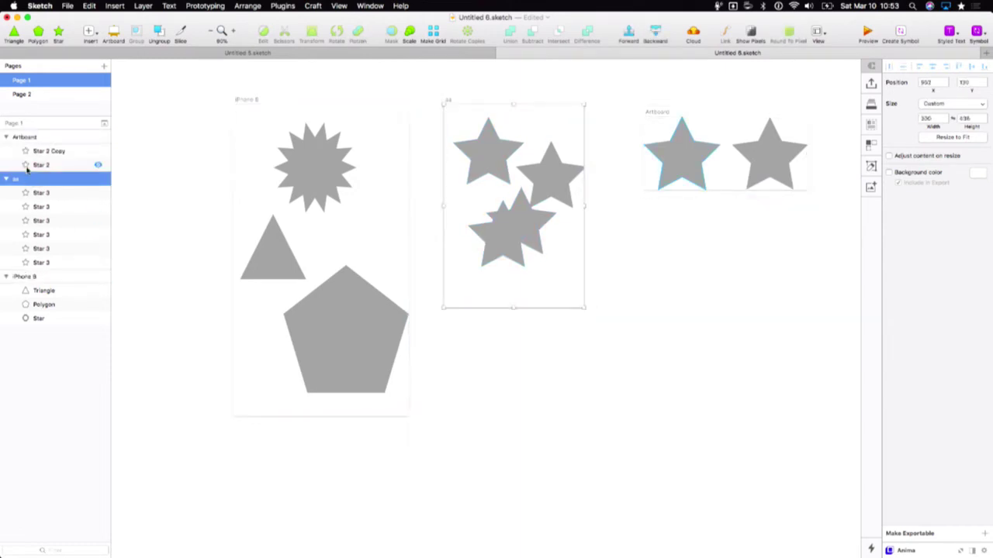
left_click(26, 138, "shift")
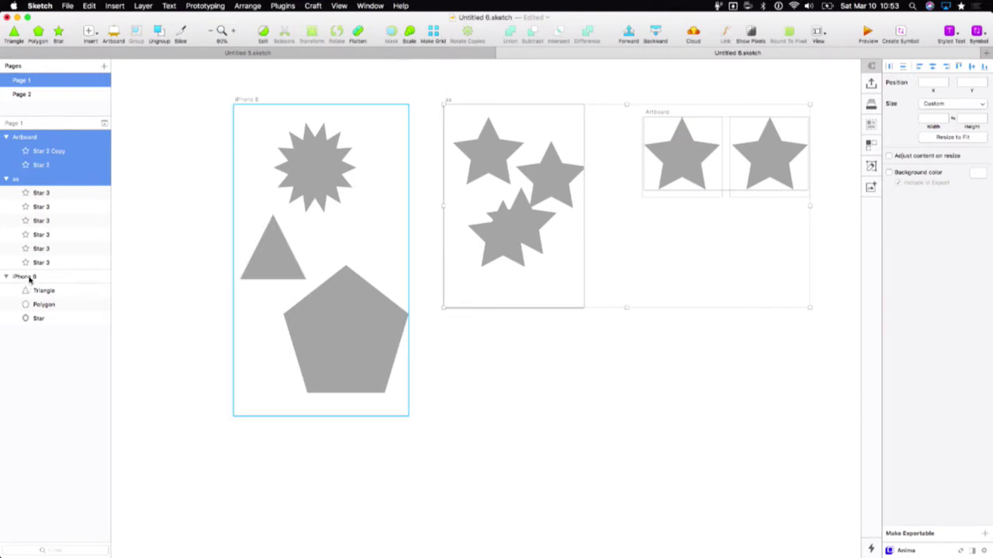
left_click(30, 277, "shift")
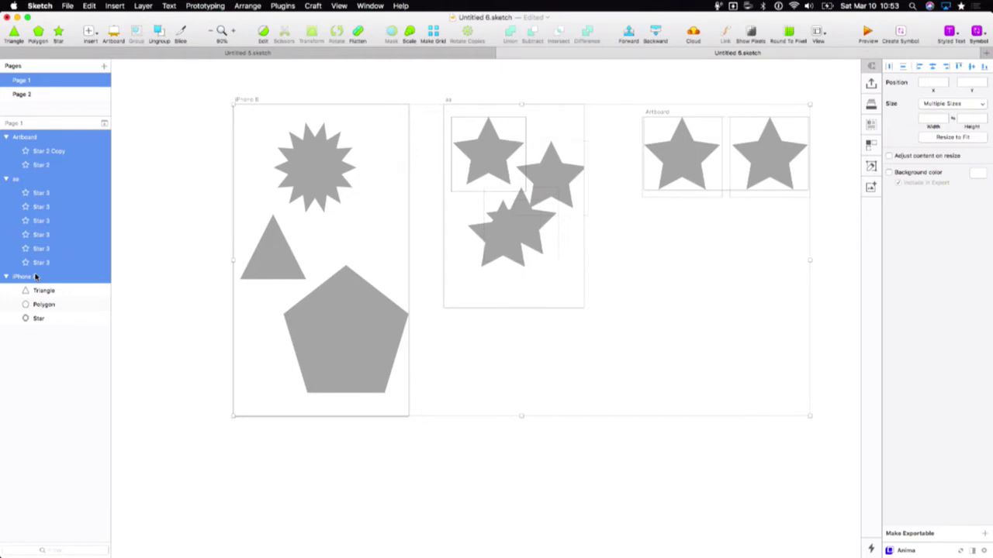
left_click(377, 496)
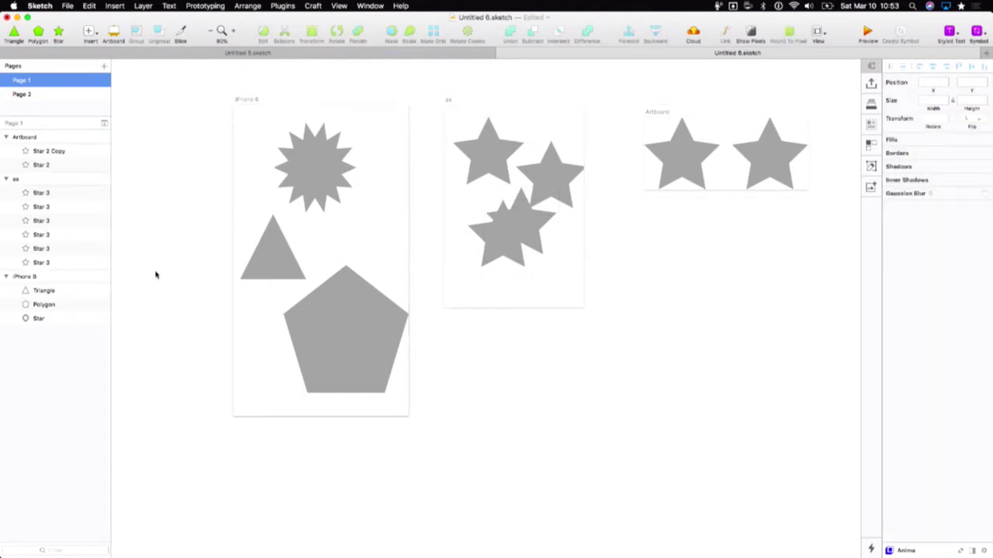
- Select only the Artboard, aa and iPhone 8 entries in the layer list, without their shapes, then deselect them
left_click(37, 138)
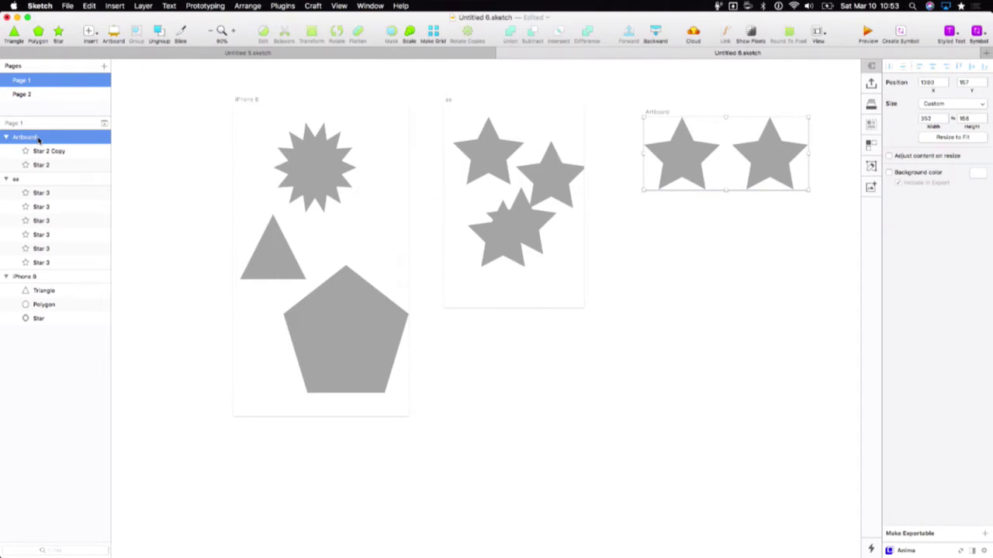
left_click(25, 179, "shift")
left_click(29, 277, "shift")
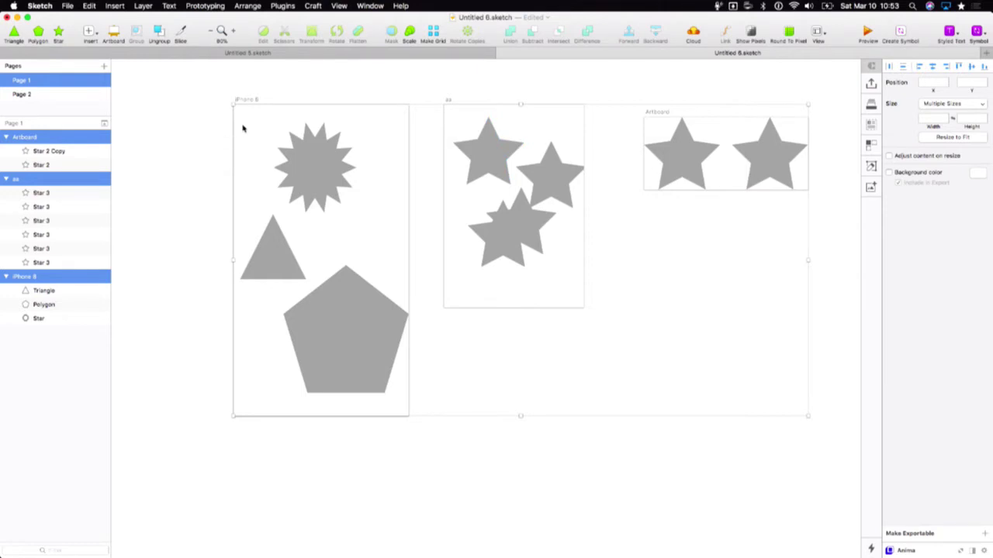
scroll(356, 202, "up", 2)
scroll(279, 151, "left", 2)
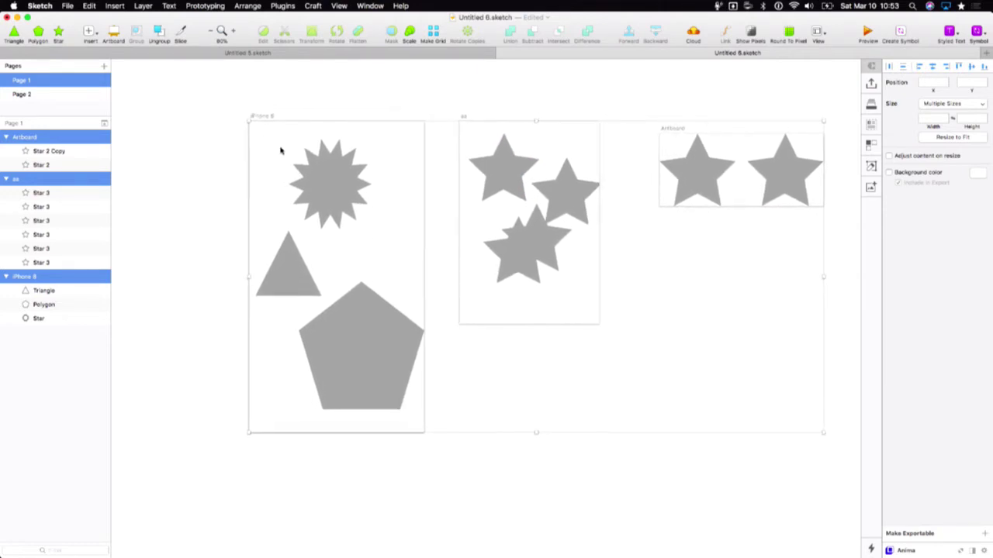
left_click(407, 96)
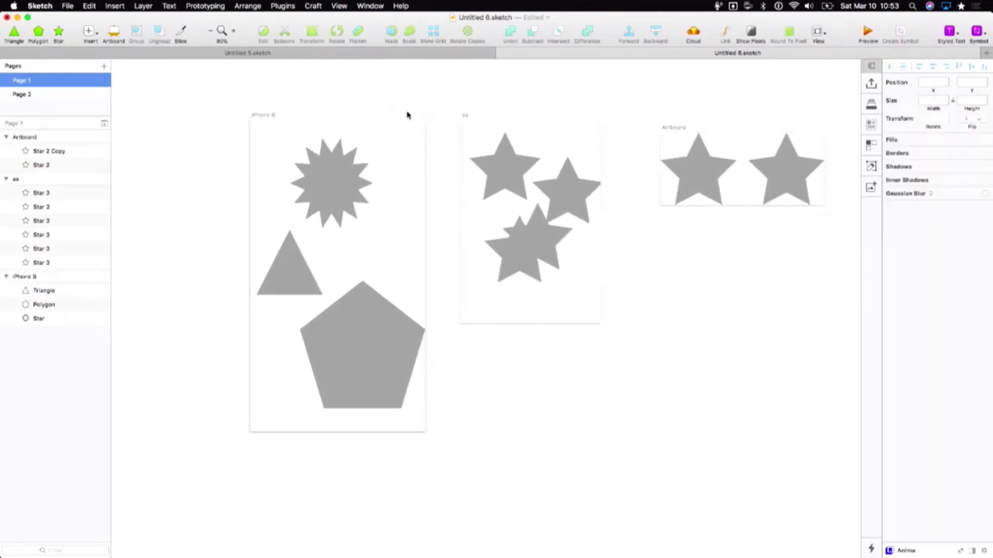
- Add a second fill with a linear gradient to the pentagon on the iPhone 8 artboard
left_click(362, 184)
left_click(410, 172)
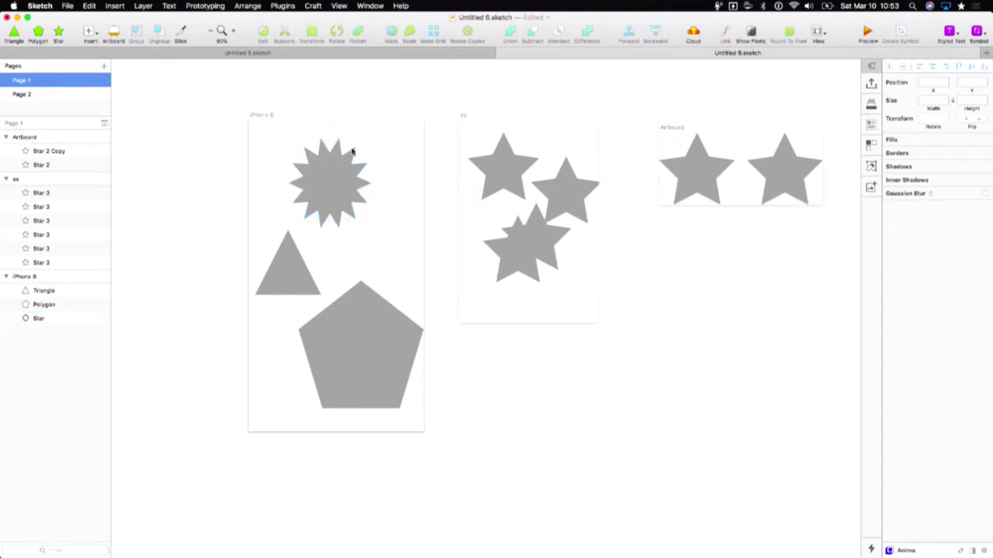
left_click(350, 335)
scroll(512, 318, "right", 3)
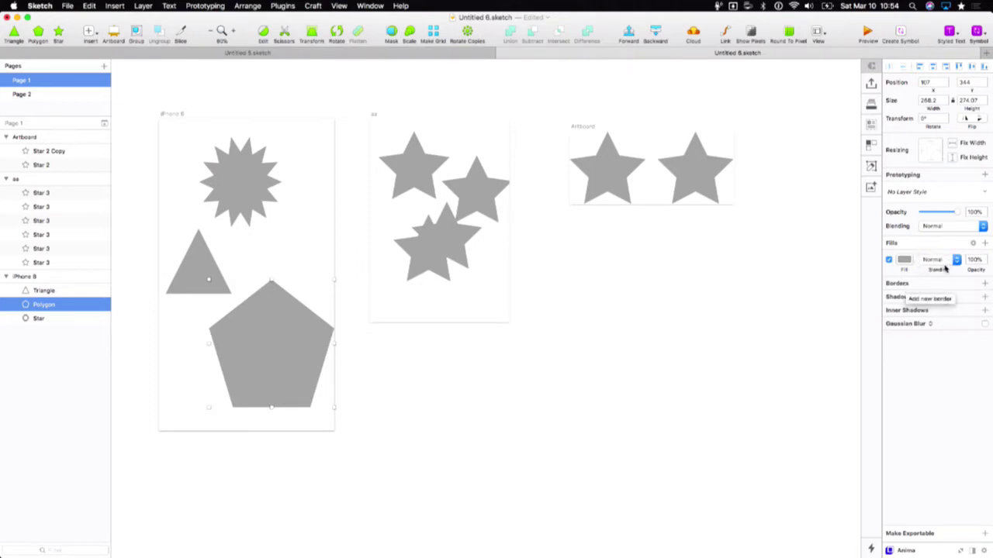
left_click(985, 245)
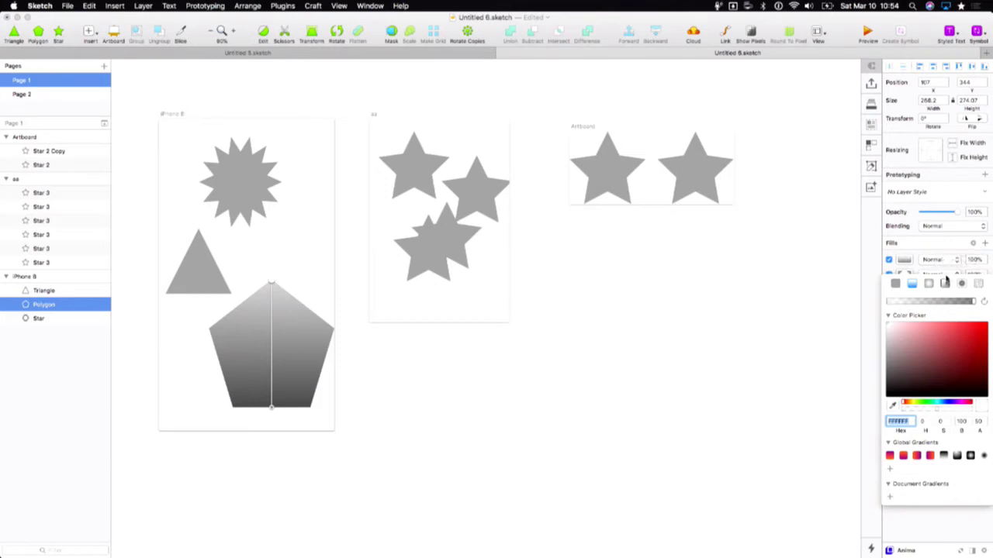
left_click(928, 248)
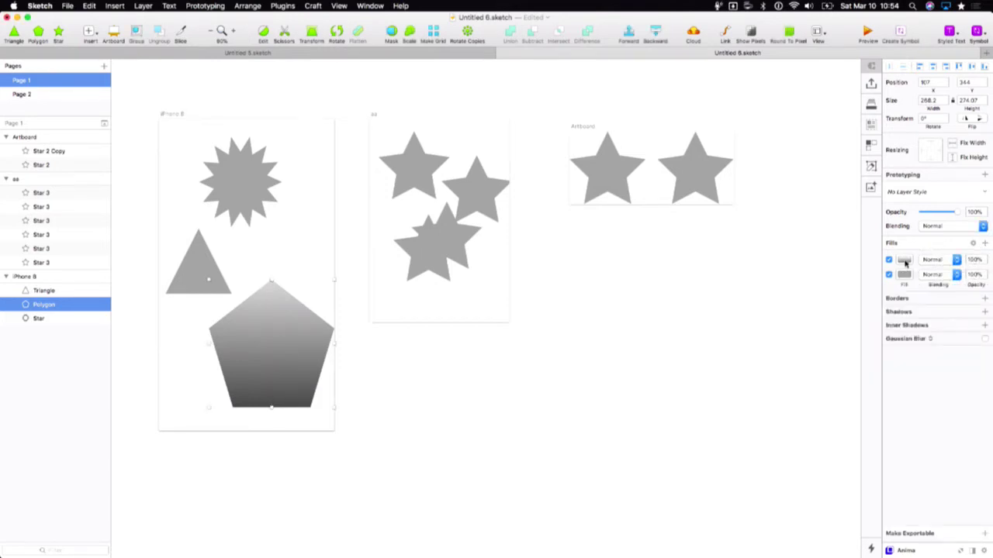
- Change the pentagon's top fill to a solid red with HSB values 0, 69, 94
left_click(905, 275)
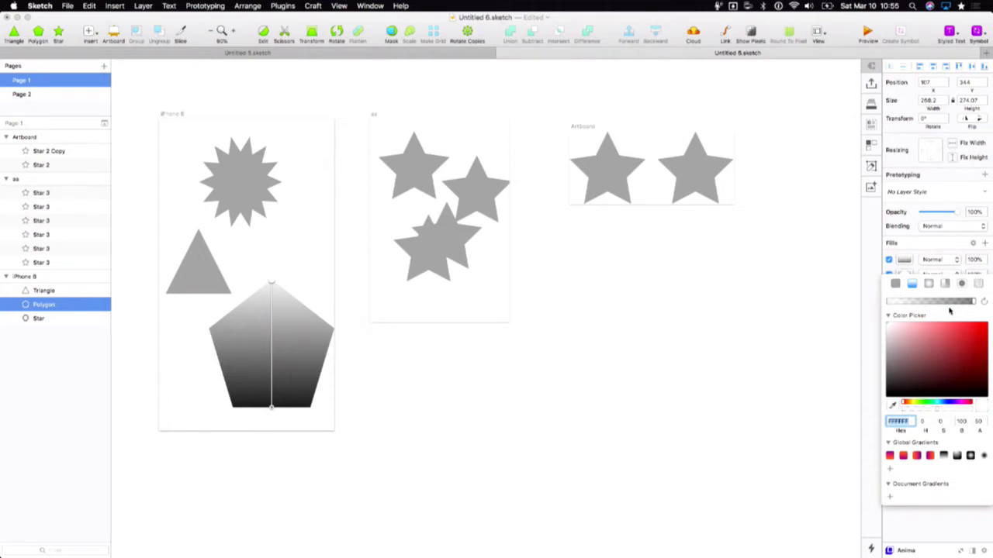
left_click(896, 285)
mouse_move(936, 322)
left_mouse_down()
mouse_move(953, 313)
mouse_move(942, 332)
mouse_move(956, 312)
left_mouse_up()
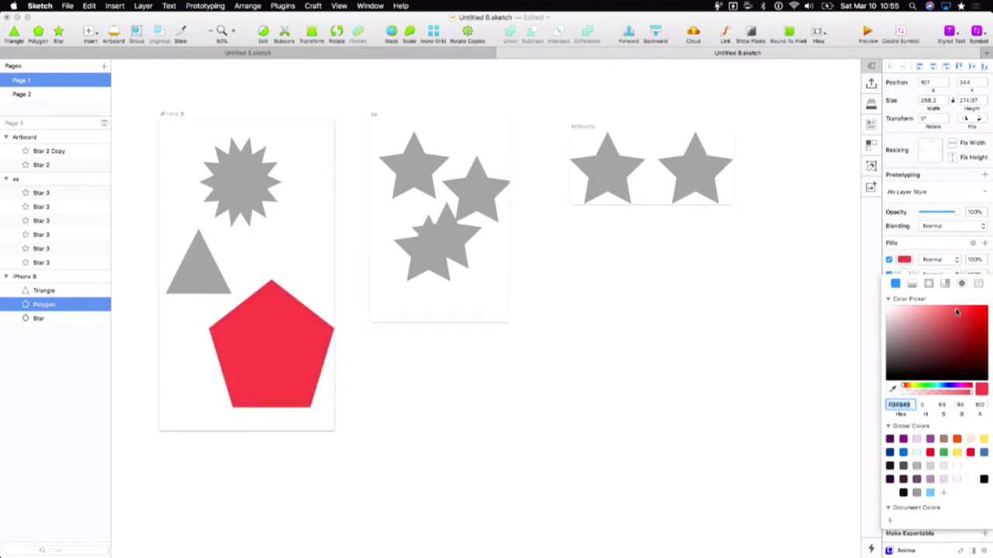
- Switch the pentagon's top fill to a linear gradient and add a middle color stop in red E01414
left_click(912, 284)
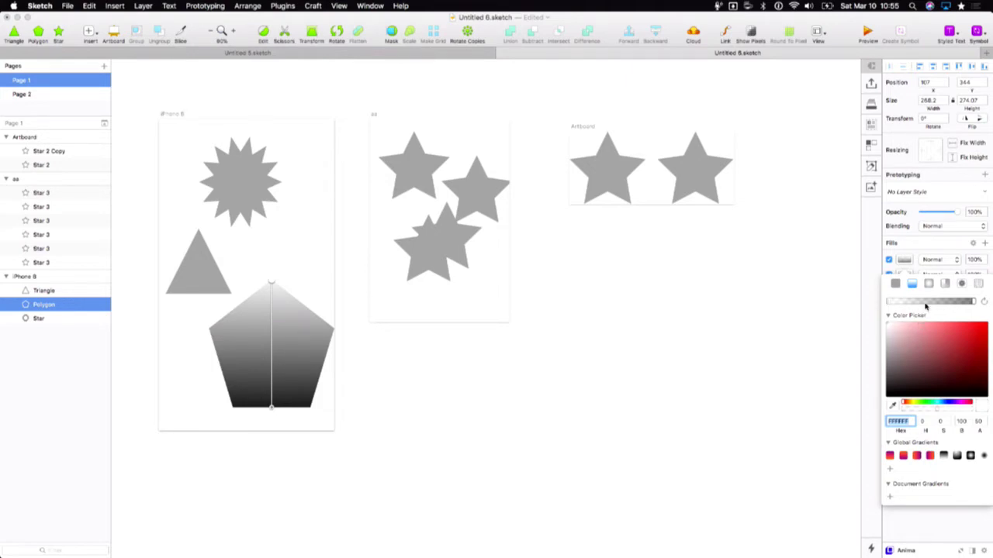
left_click(925, 303)
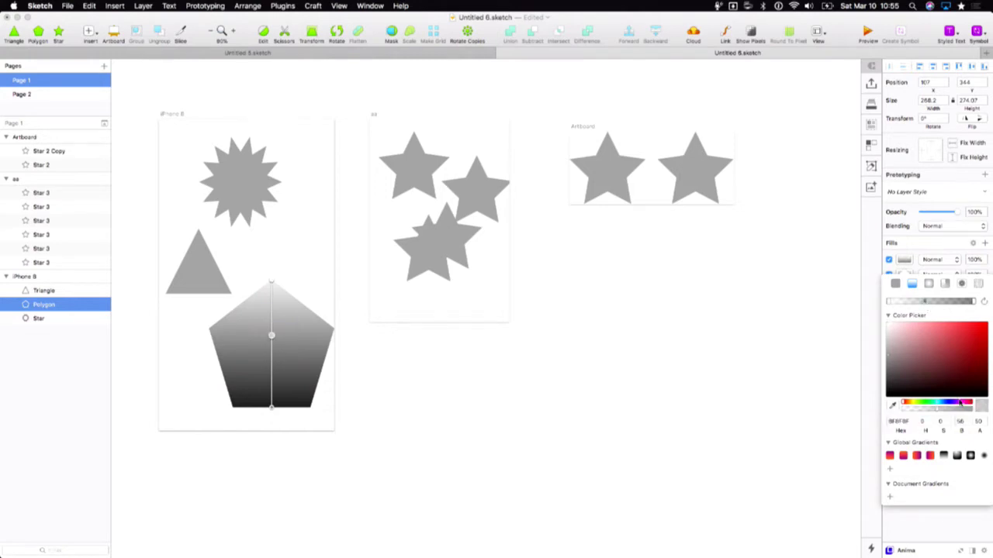
left_click(979, 333)
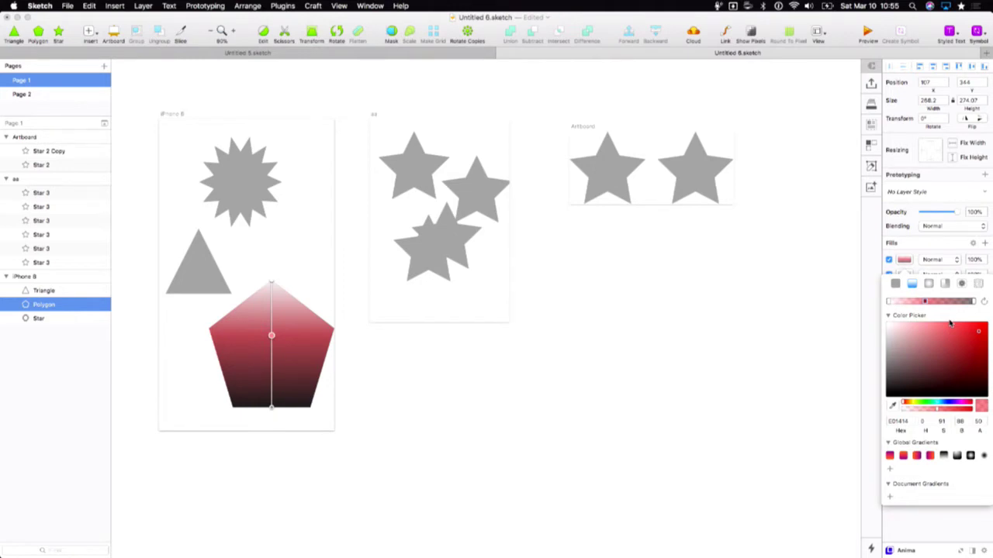
- Slide the red middle stop of the pentagon's top gradient toward each end and place it at the gradient's midpoint
left_click_drag(924, 301, 952, 304)
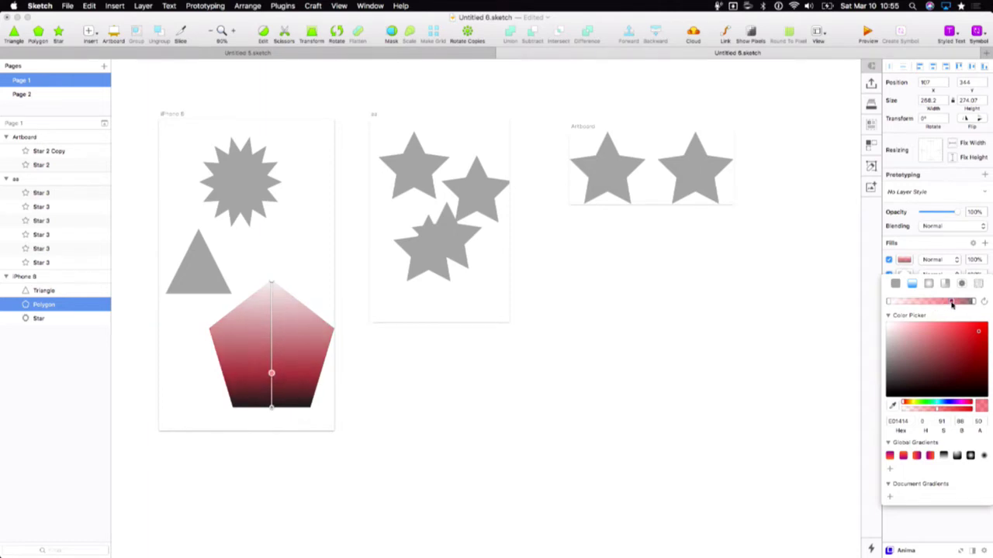
key("super+z")
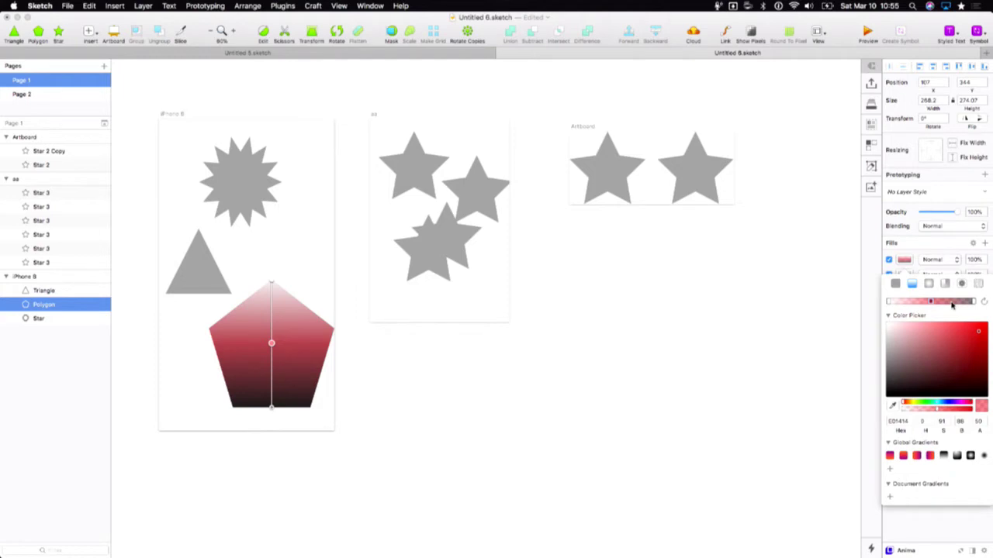
key("super+z")
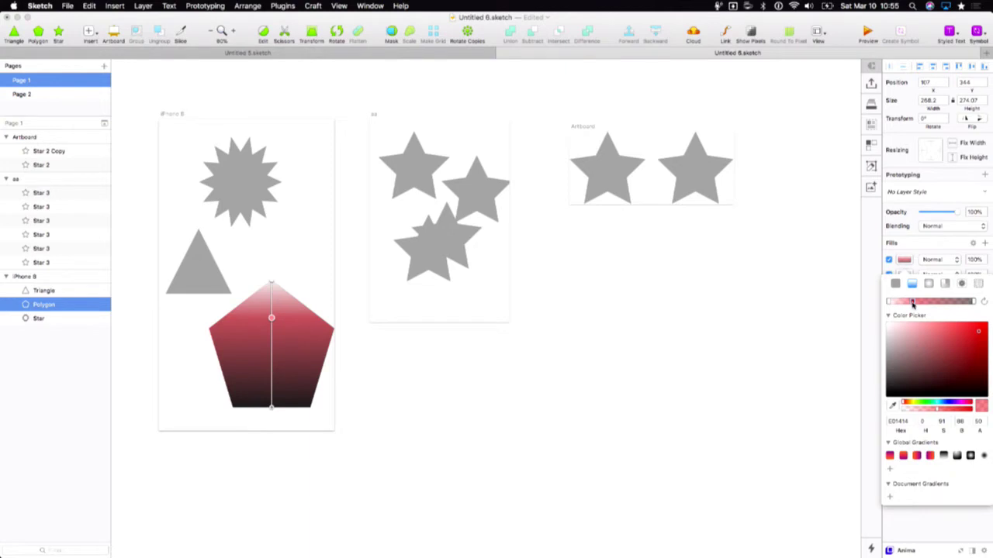
key("super+shift+z")
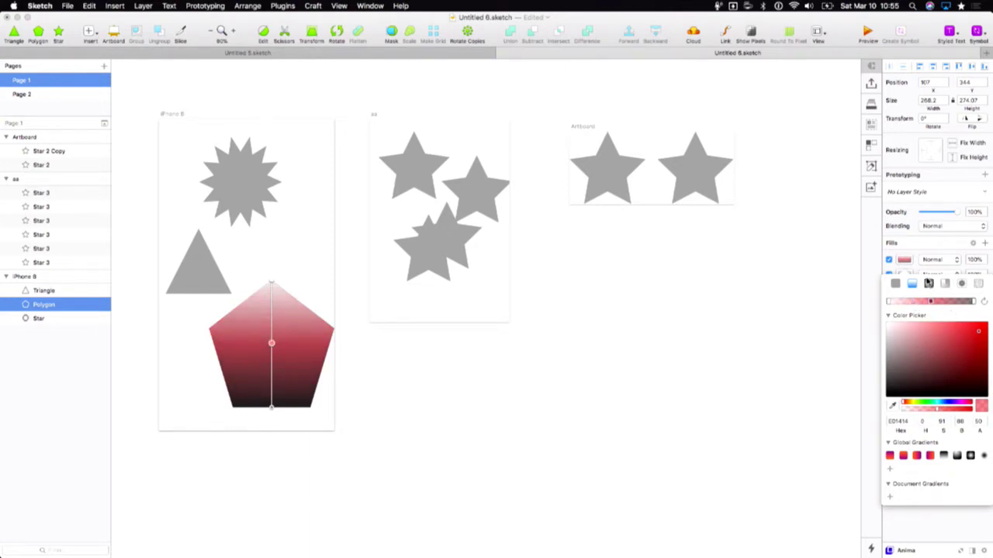
left_click(926, 258)
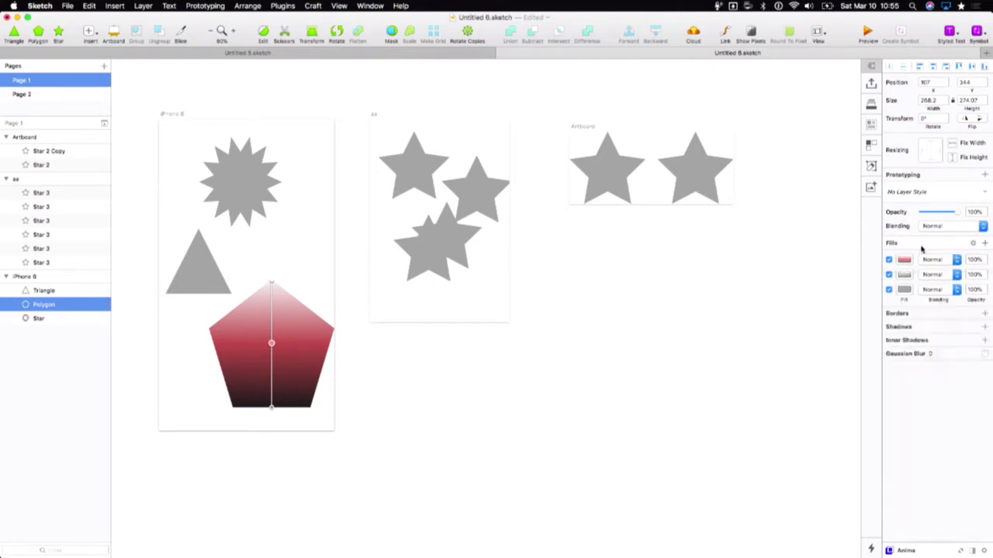
- Add another fill on top of the pentagon as a radial gradient and move its center to the middle of the shape
left_click(903, 274)
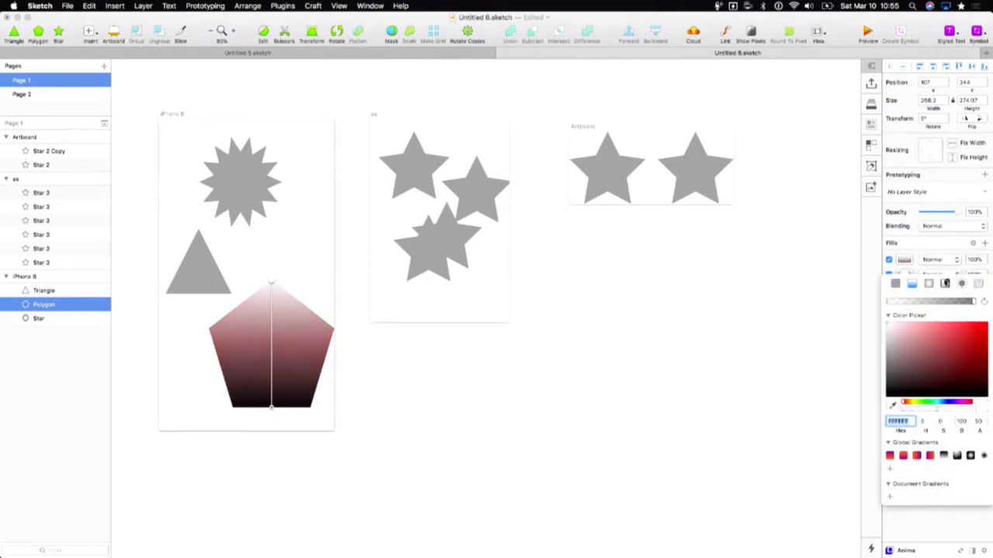
left_click(929, 285)
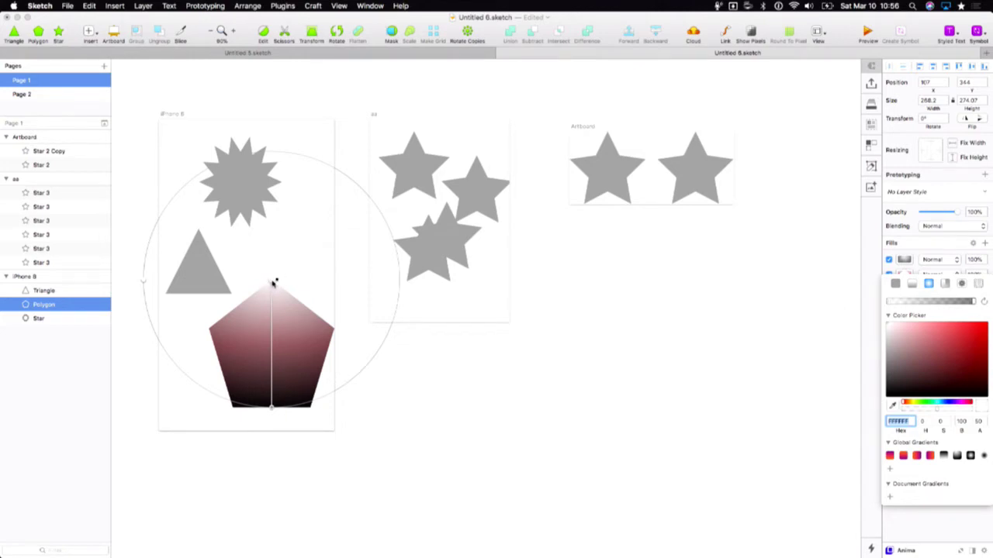
left_click_drag(271, 284, 271, 346)
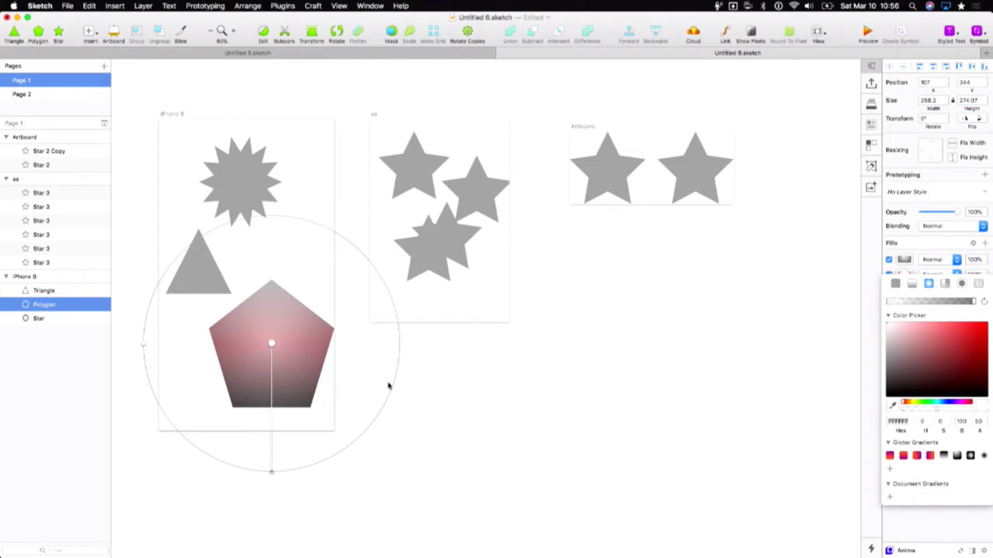
left_click(429, 408)
- Draw a square about 251 by 251 on the empty canvas below the artboard with two stars, and deselect it
scroll(429, 409, "right", 3)
scroll(429, 408, "down", 2)
right_click(428, 407)
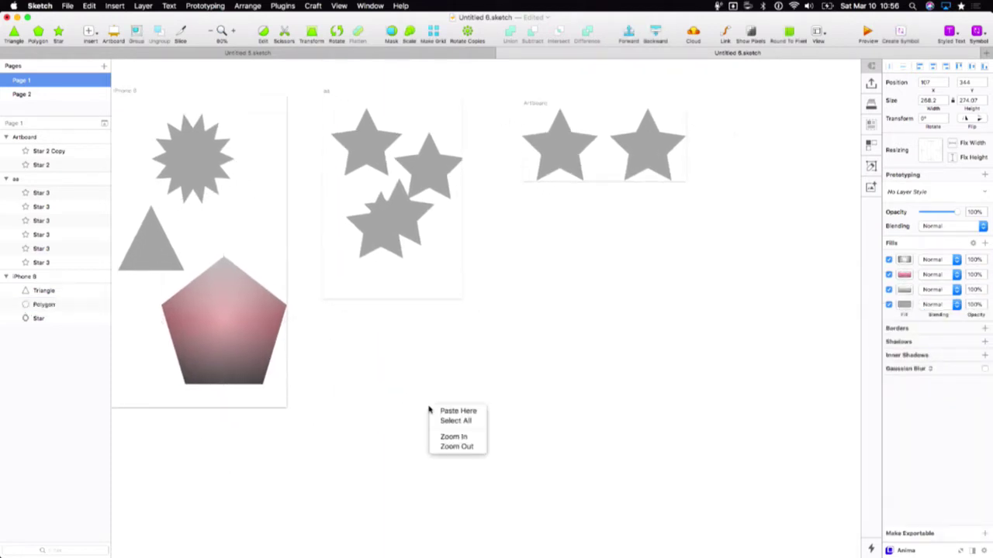
left_click(540, 329)
key("a")
left_click_drag(520, 289, 638, 406)
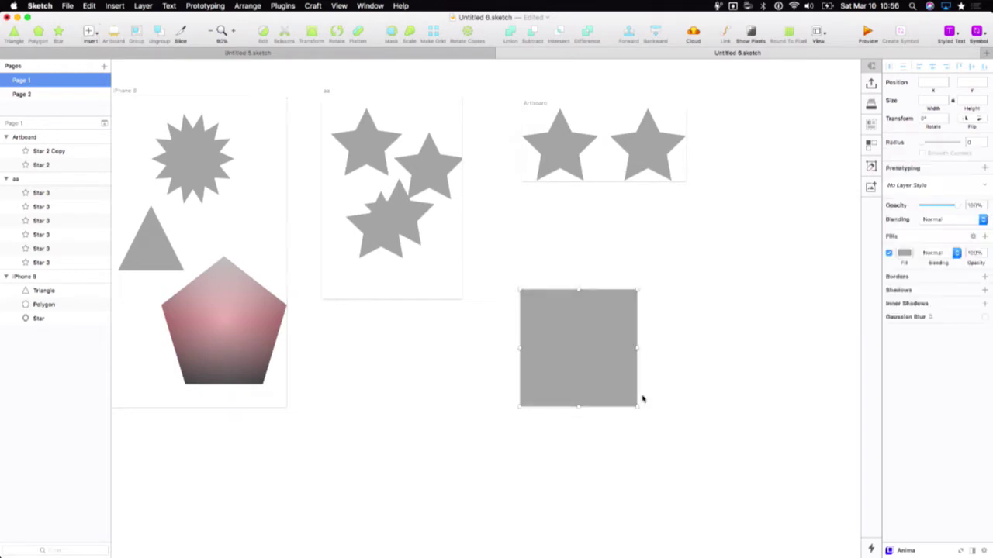
scroll(709, 381, "left", 2)
left_click(737, 406)
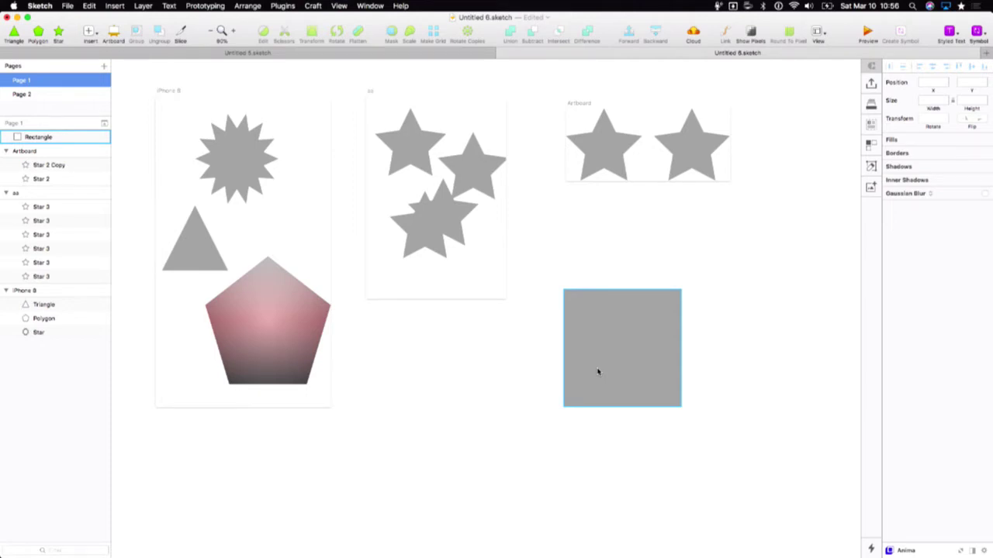
- Add a second fill to the square as a radial gradient and place its center slightly off the square's middle
left_click(598, 372)
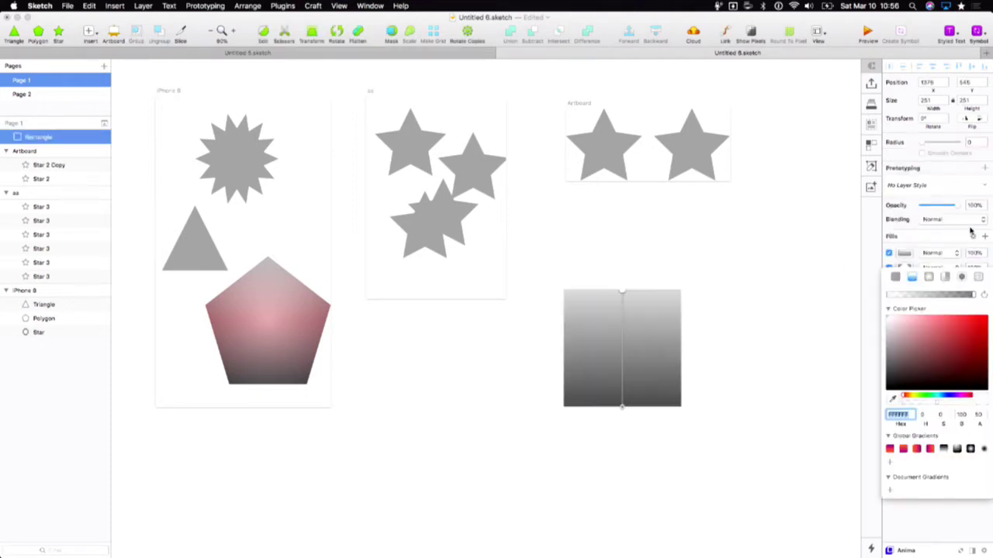
left_click(929, 277)
left_click_drag(623, 290, 609, 339)
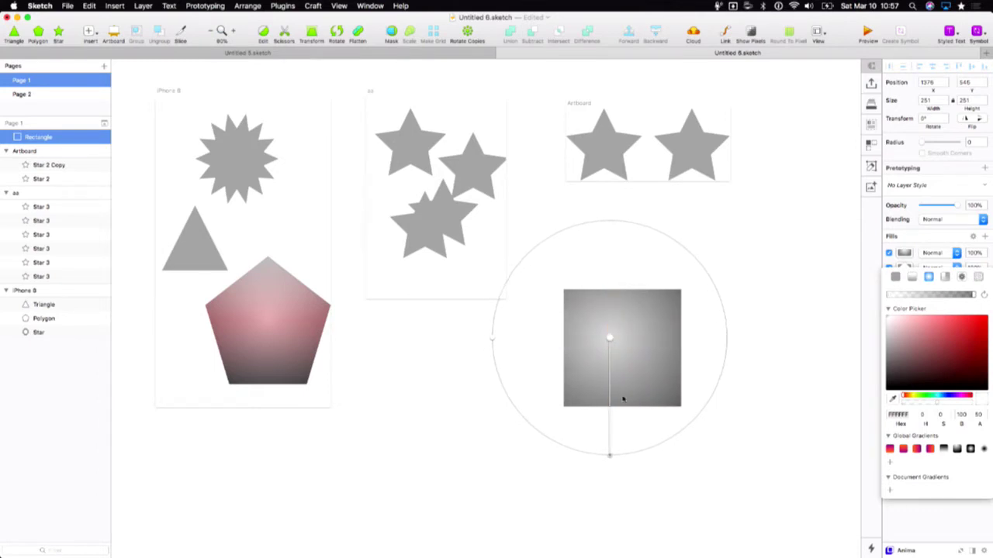
- Shrink the square's radial gradient to fit the shape and reshape it into a narrow ellipse tilted toward the lower-right corner
left_click(611, 457)
left_click_drag(610, 457, 667, 338)
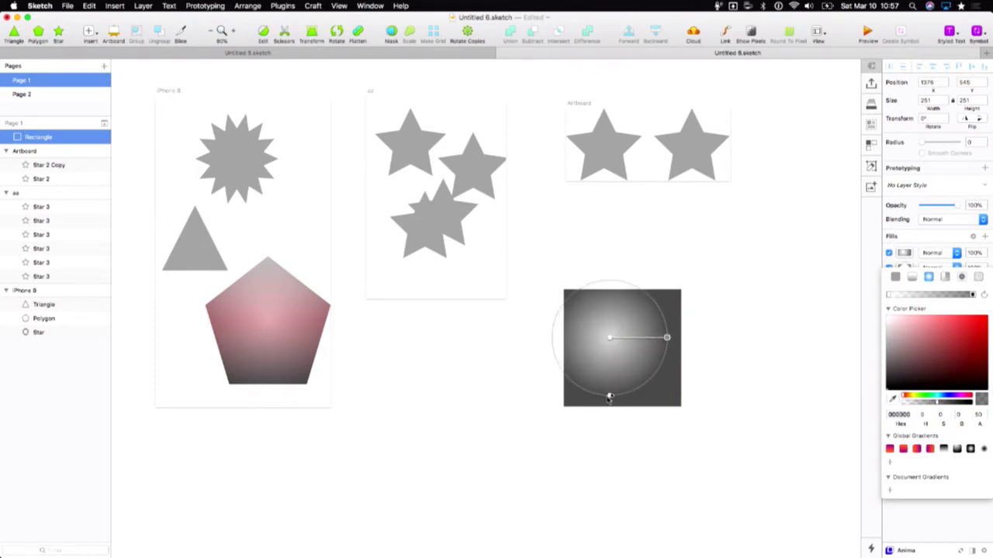
left_click_drag(610, 397, 616, 366)
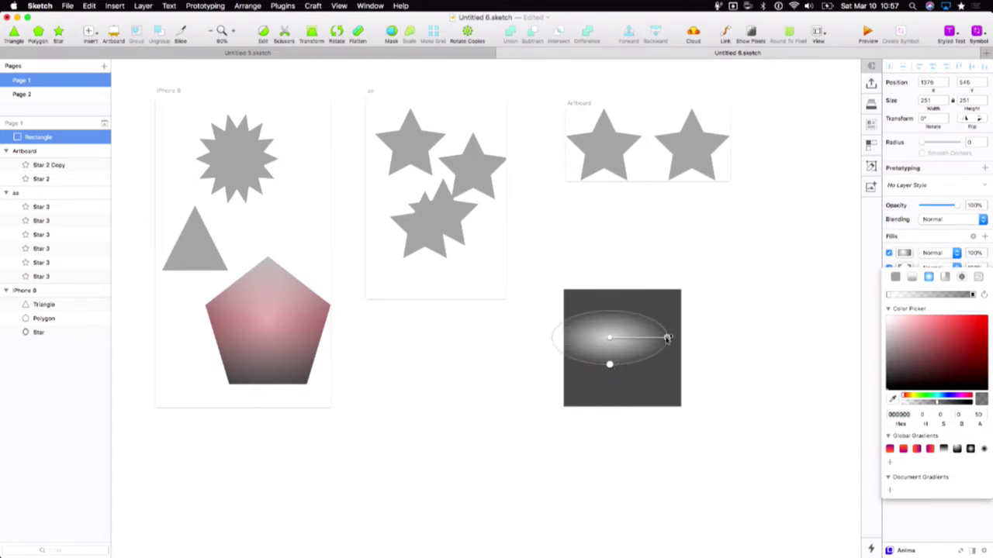
left_click_drag(666, 338, 668, 405)
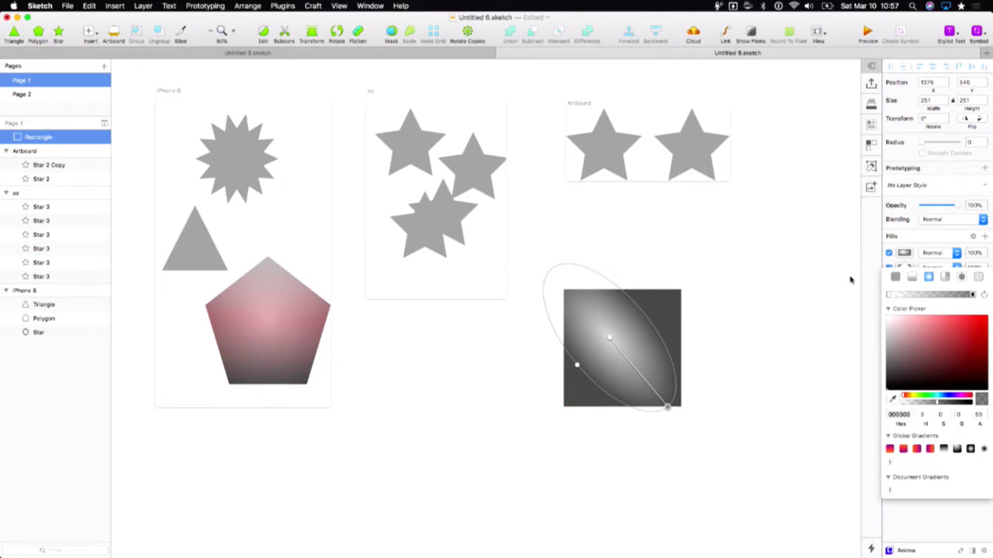
- Change the square's top fill to an angular gradient with an added red CC3131 stop, and reposition the stops around the circle
left_click(944, 278)
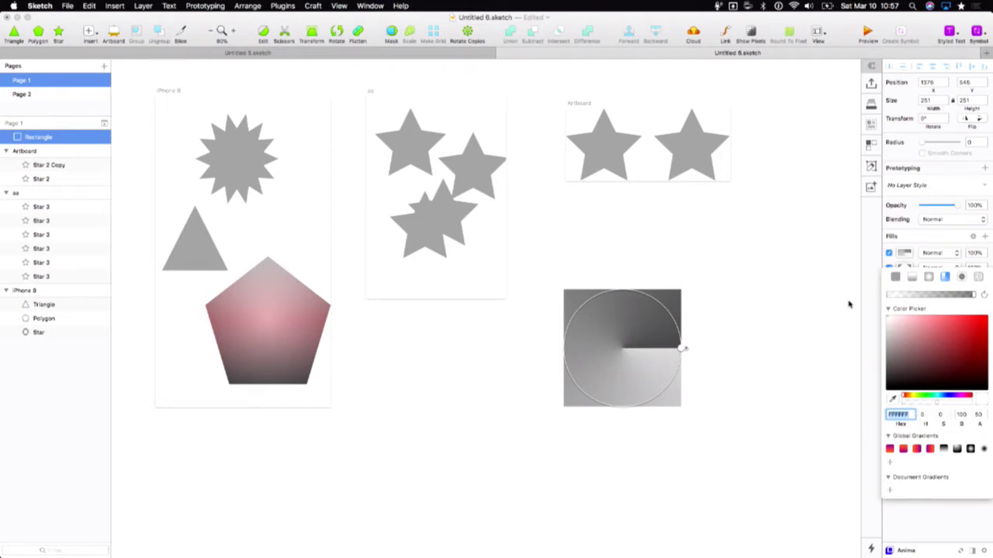
left_click_drag(681, 348, 623, 290)
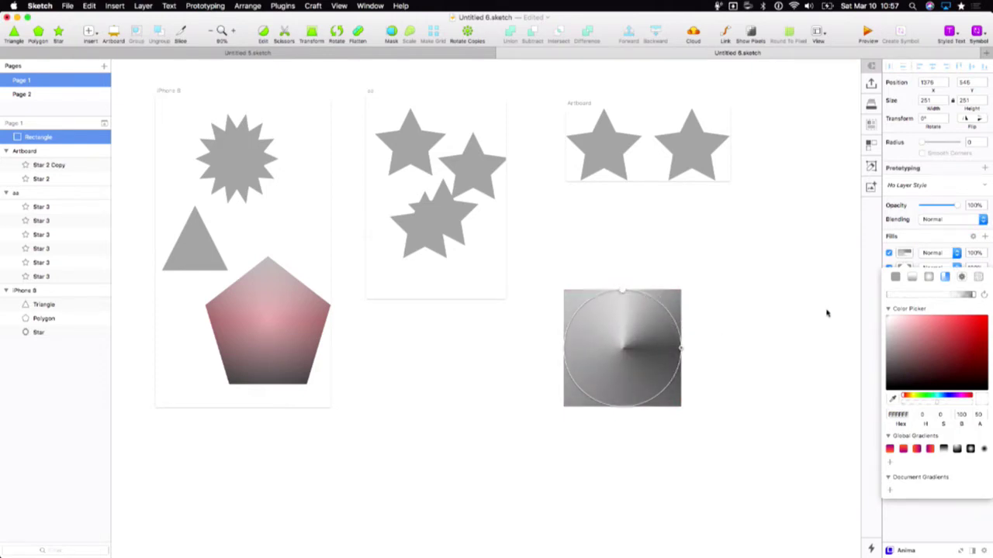
left_click(928, 297)
left_click_drag(934, 343, 964, 332)
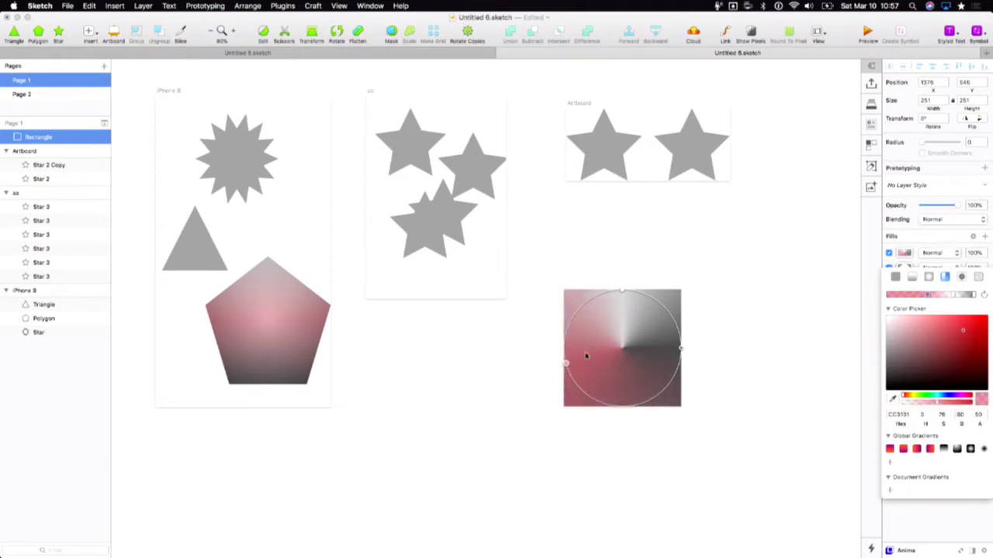
left_click_drag(566, 363, 599, 409)
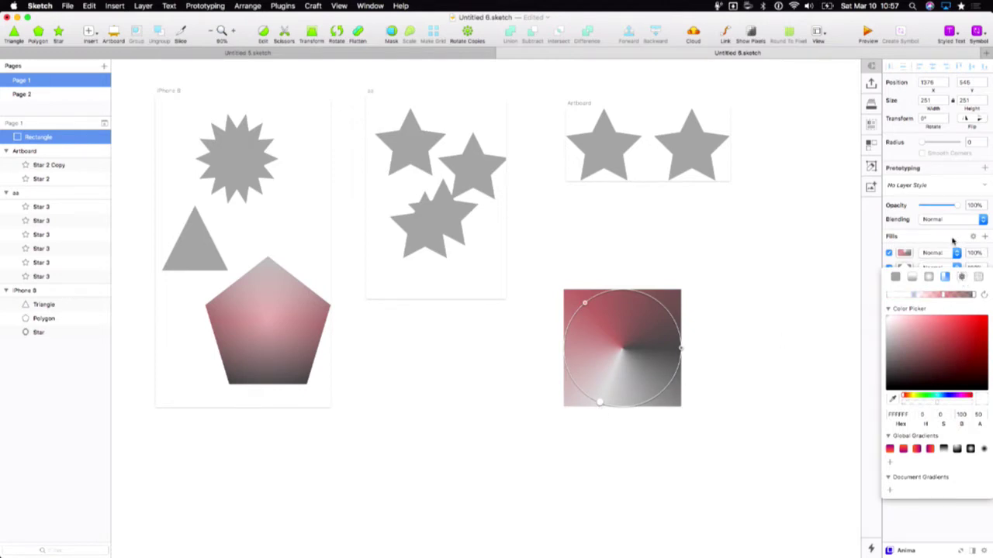
- Change the square's top fill to a pattern fill, try the Fit mode, and apply the diagonal-lines image
left_click(961, 277)
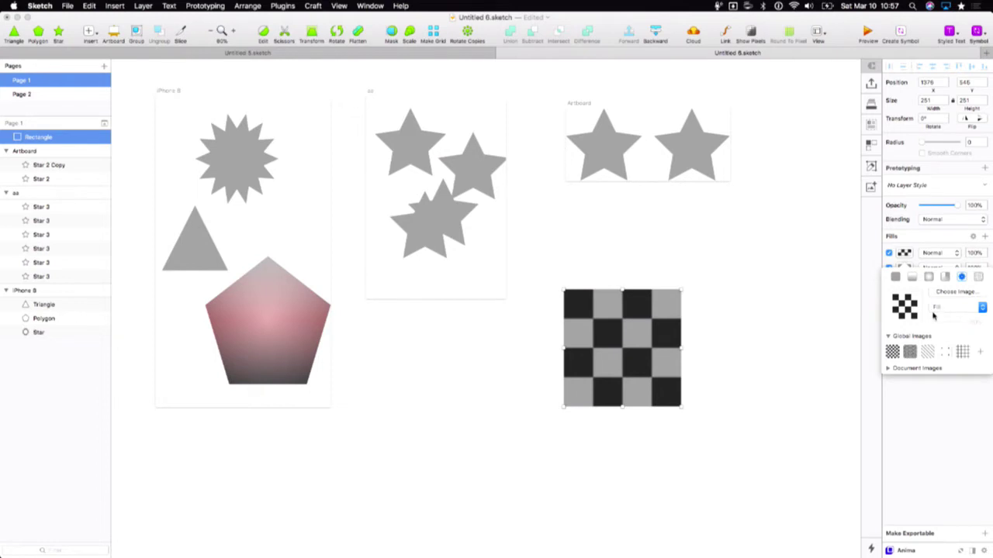
left_click(939, 311)
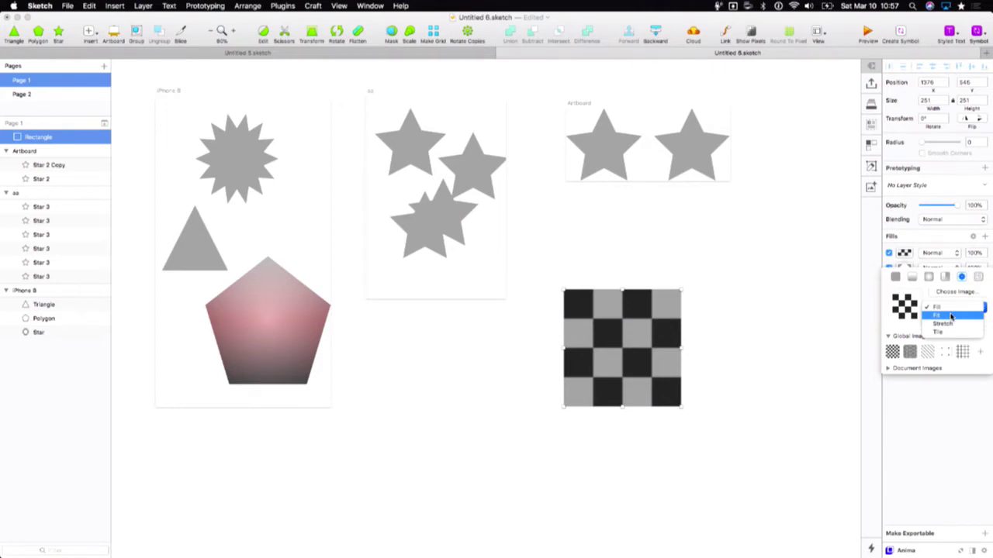
left_click(951, 315)
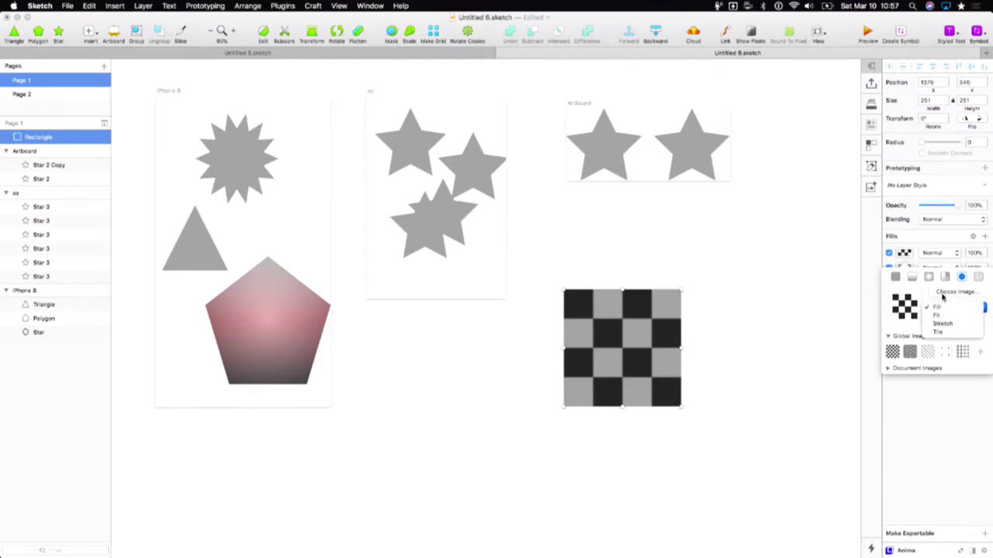
left_click(909, 353)
left_click(924, 353)
- Set the square's pattern fill to Tile, try the dots image, and apply the grid image
left_click(942, 308)
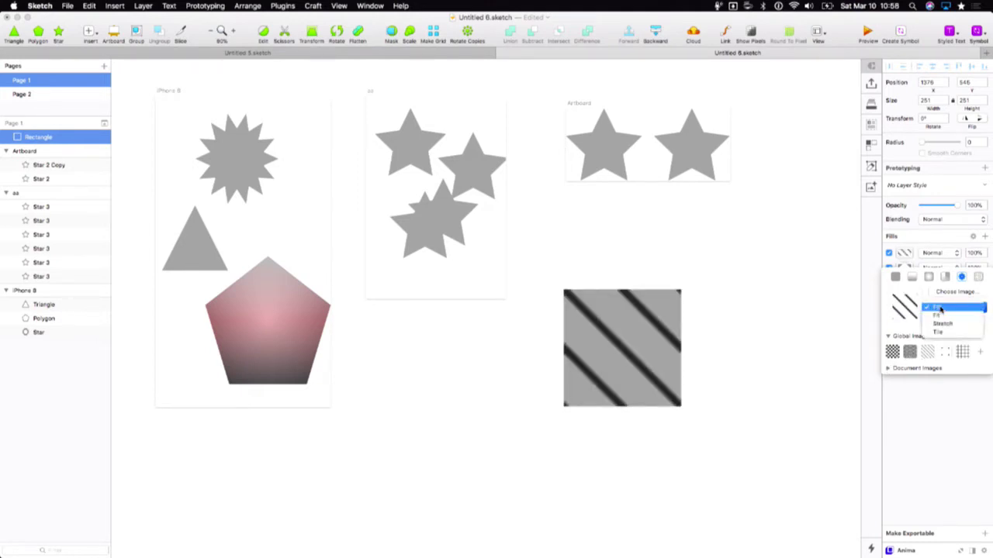
left_click(937, 332)
left_click(944, 355)
left_click(963, 355)
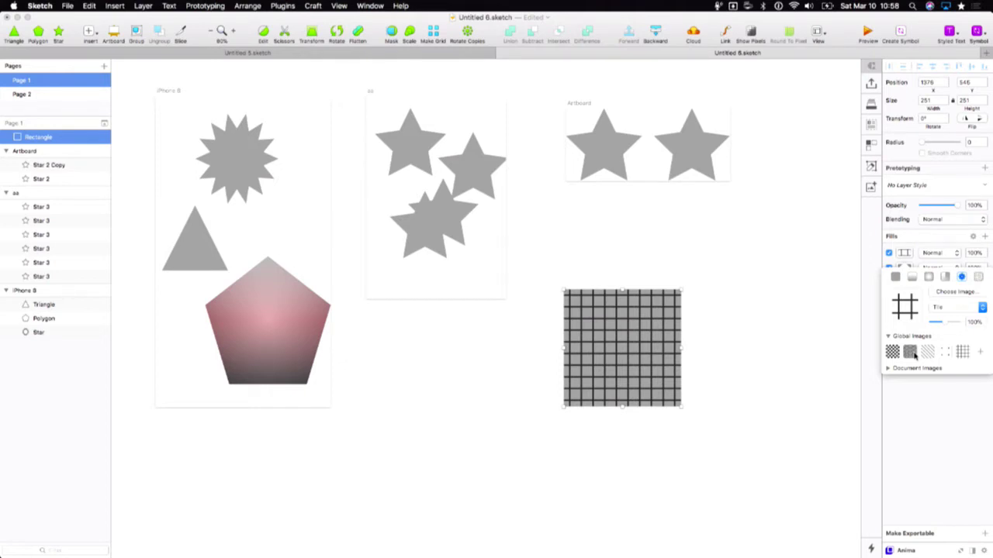
- Change the square's top fill to noise with an intensity of 37% and set the noise type to White
left_click(978, 277)
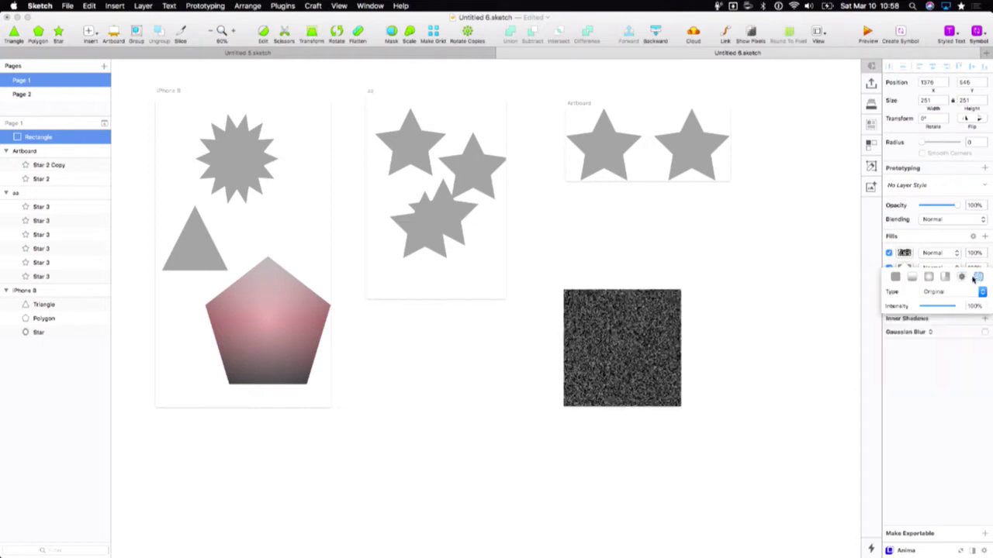
left_click_drag(953, 307, 935, 308)
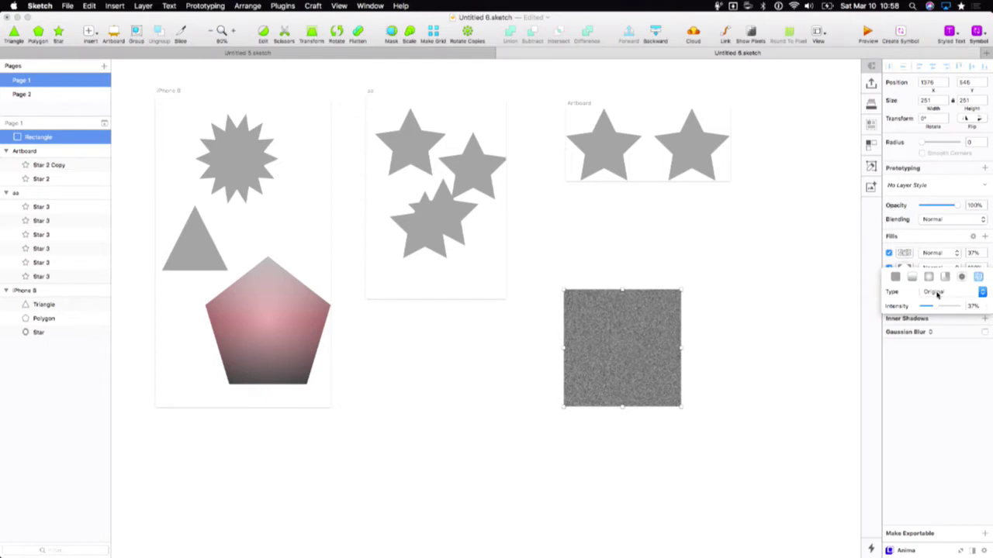
left_click(937, 293)
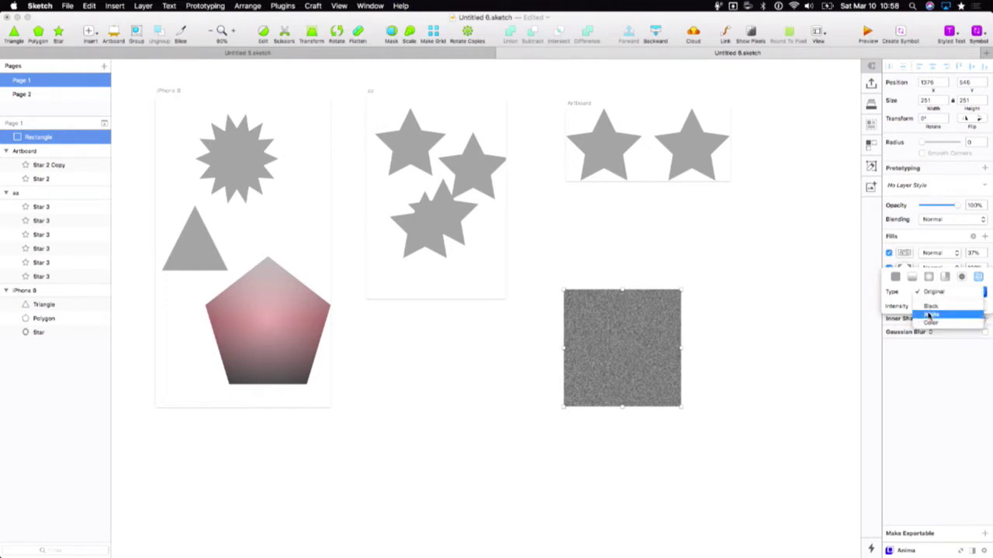
left_click(930, 316)
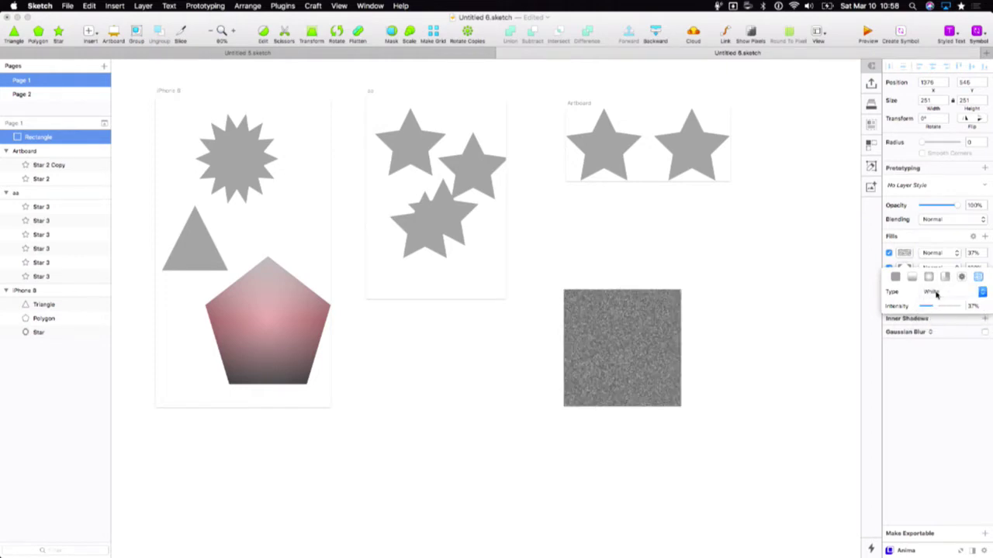
- Try Black noise on the square, then set the noise type to Color with an intensity of 70%
left_click(936, 293)
left_click(932, 282)
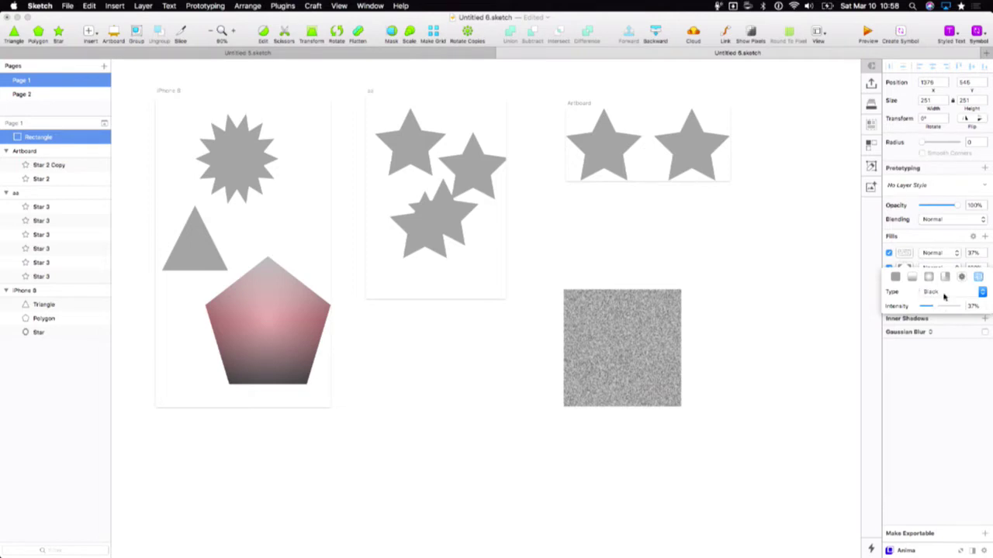
left_click(944, 295)
left_click(937, 314)
left_click_drag(937, 308, 952, 309)
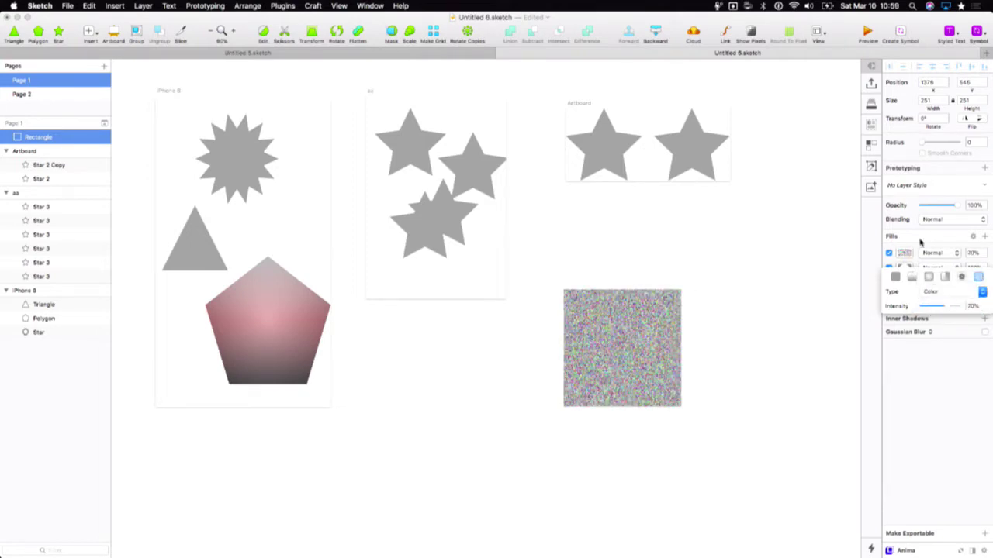
left_click(920, 243)
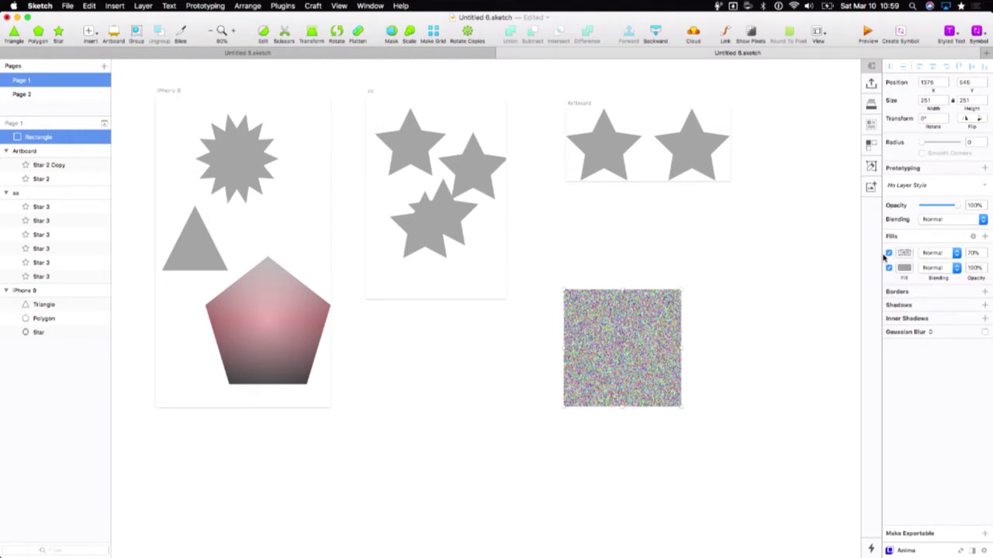
- Add two default linear gradient fills above the square's noise fill
left_click(985, 237)
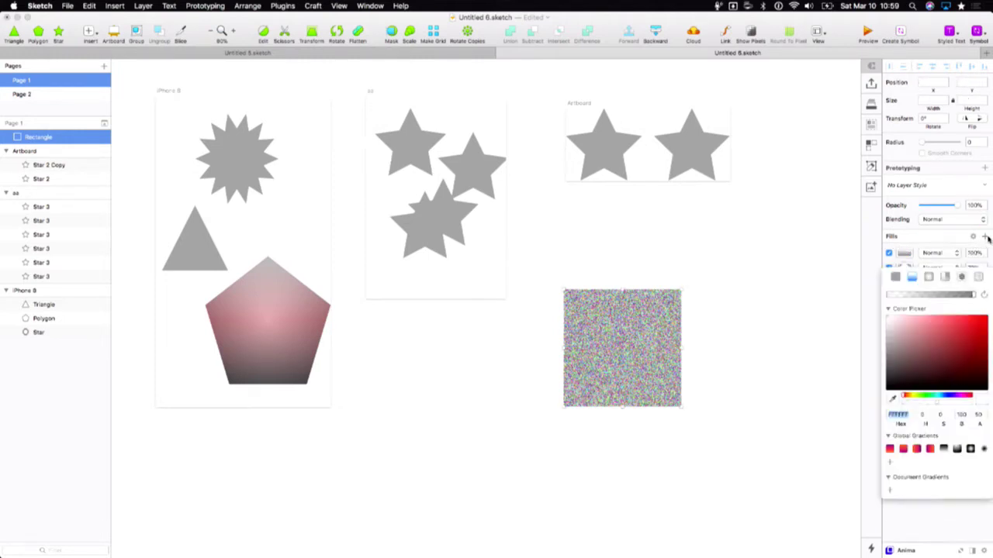
left_click(987, 239)
left_click(984, 238)
left_click(905, 239)
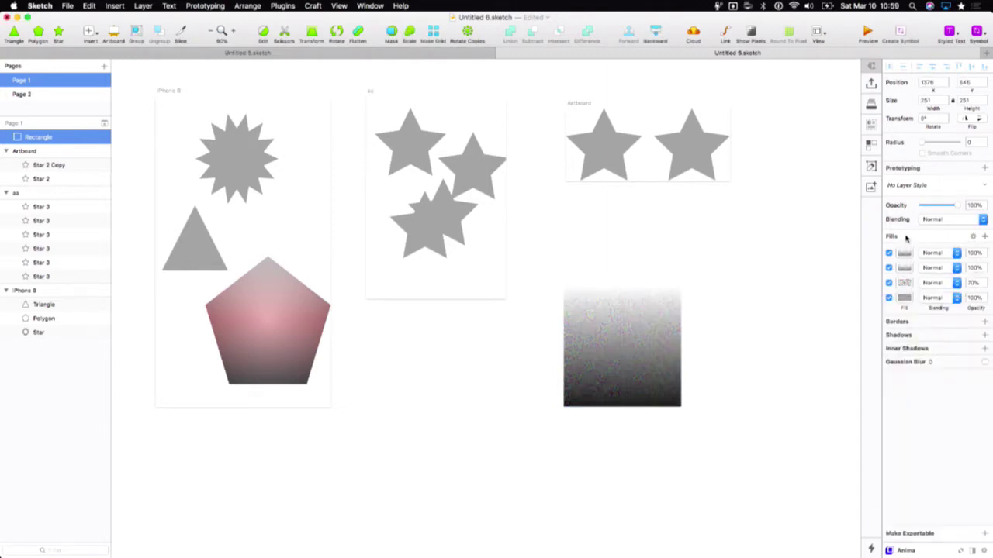
- Turn off the square's second gradient and noise fills, and set the top gradient fill's blending mode to Soft Light
left_click(889, 267)
left_click(889, 283)
left_click(942, 254)
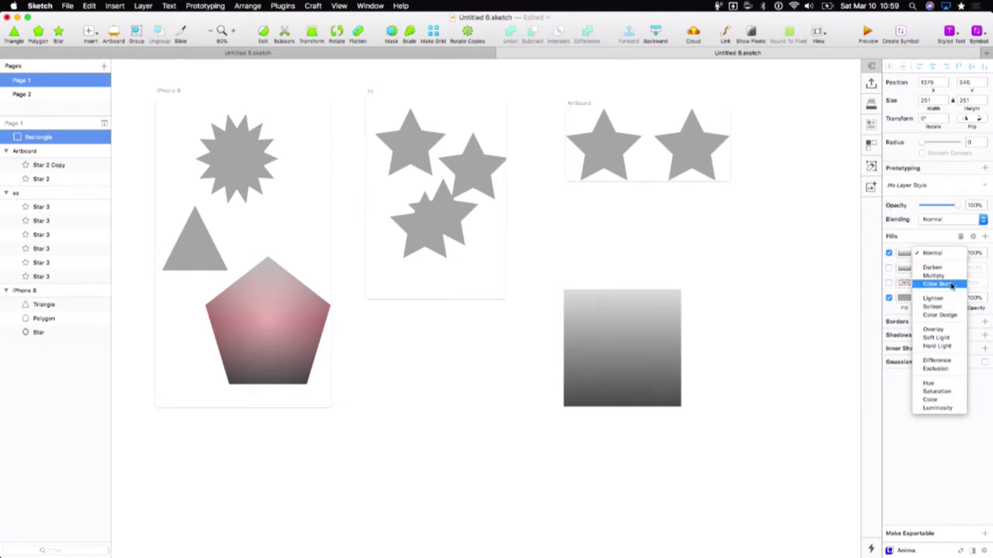
left_click(940, 337)
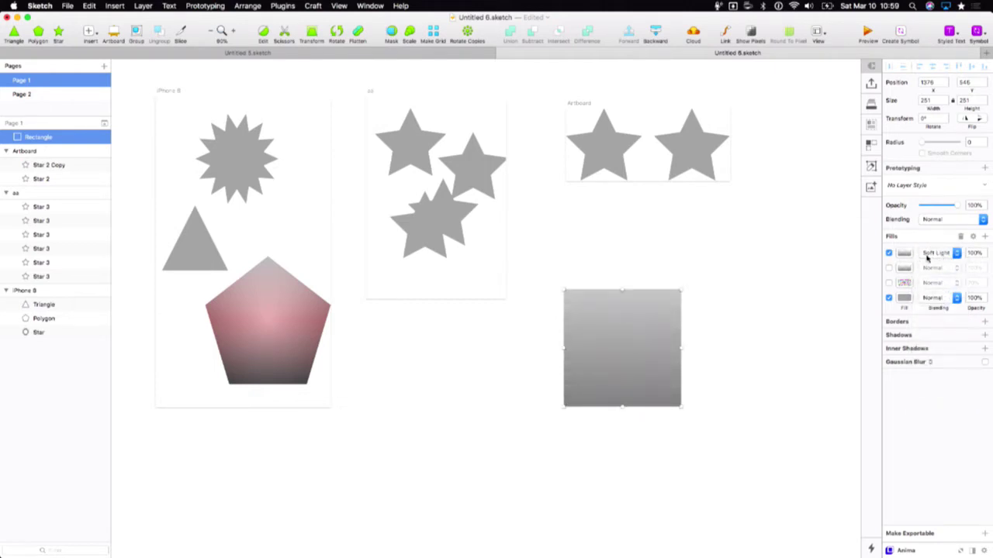
- Change the blending mode of the square's top gradient fill to Color Dodge
left_click(935, 257)
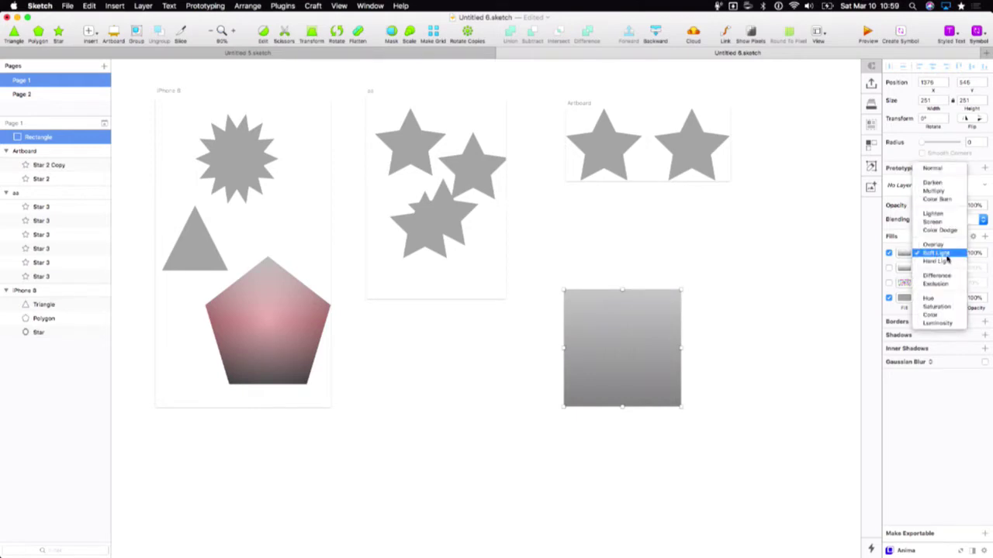
left_click(945, 231)
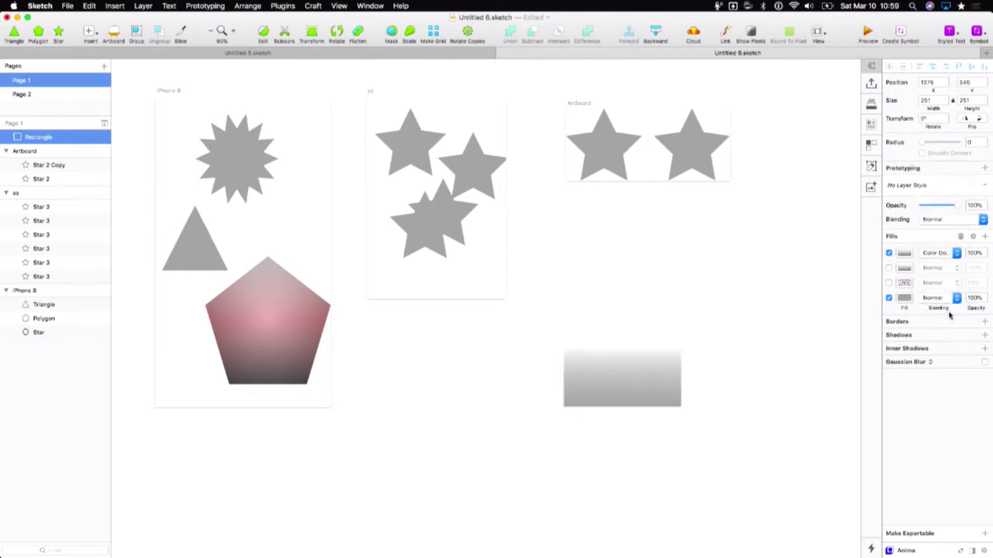
left_click(954, 257)
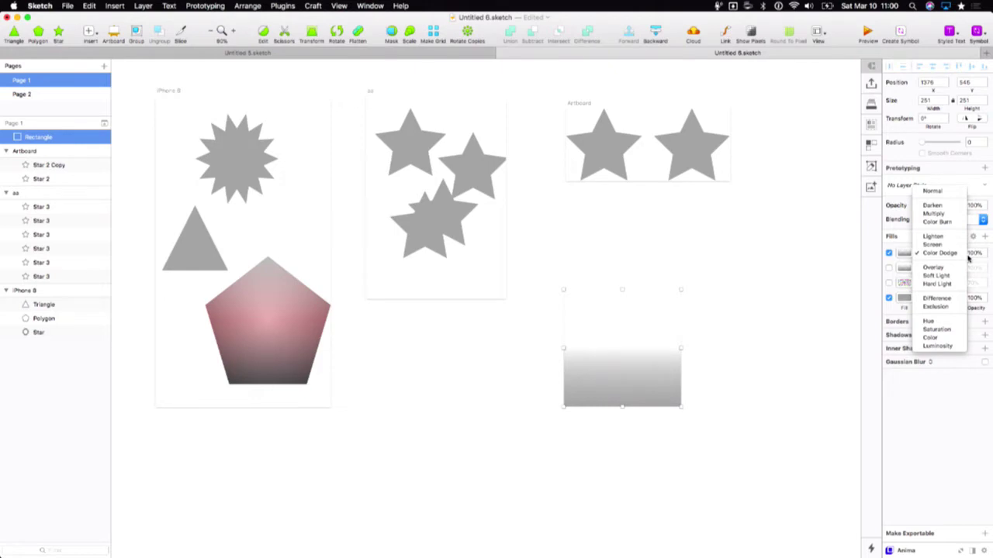
left_click(901, 239)
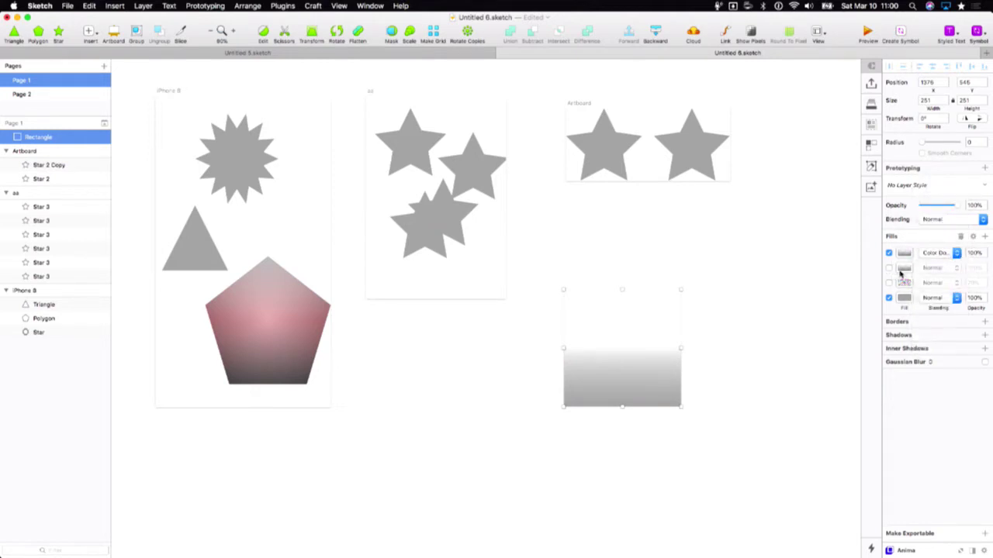
left_click(975, 253)
- Draw a circle about 289 px in diameter on the empty canvas beside the square, outside the artboards
left_click(734, 341)
scroll(736, 344, "right", 2)
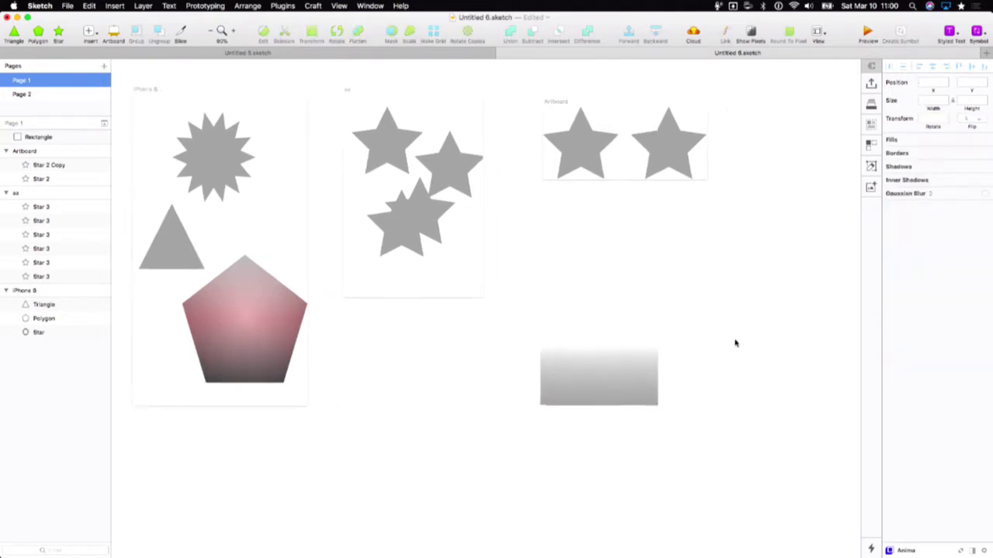
scroll(736, 343, "right", 4)
key("o")
scroll(737, 337, "right", 2)
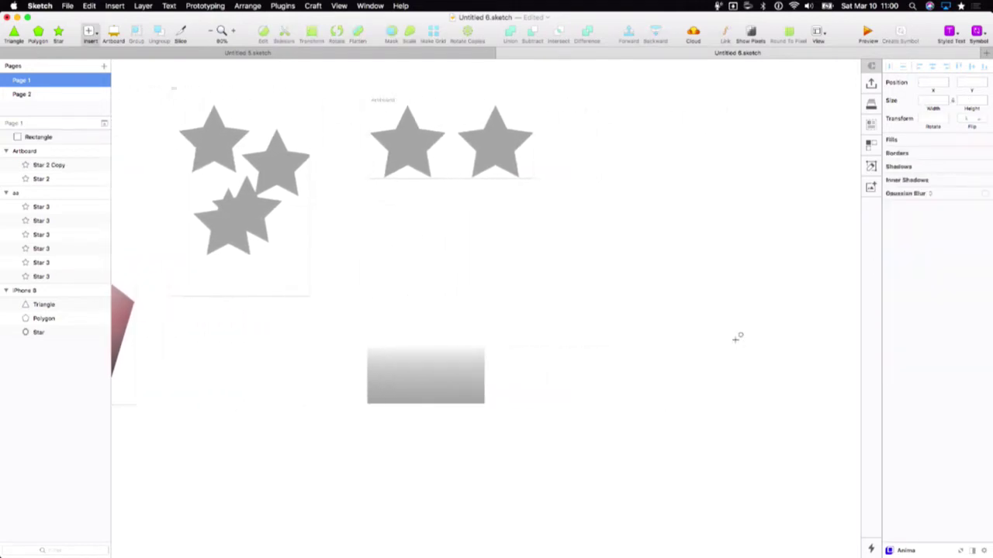
scroll(737, 337, "right", 2)
left_click_drag(539, 231, 675, 364)
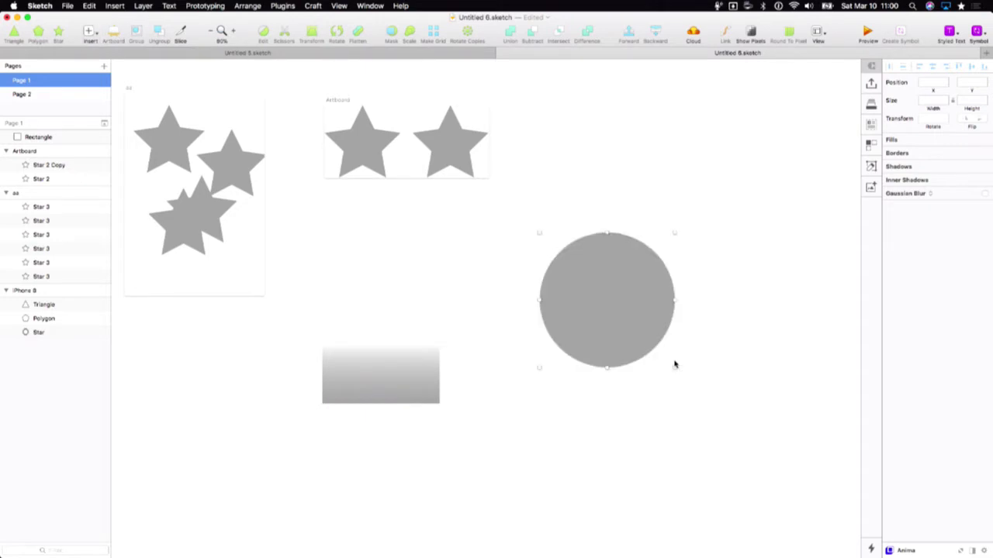
- Fill the circle with the purple global color, and try a darker, greyer shade of it
left_click(904, 224)
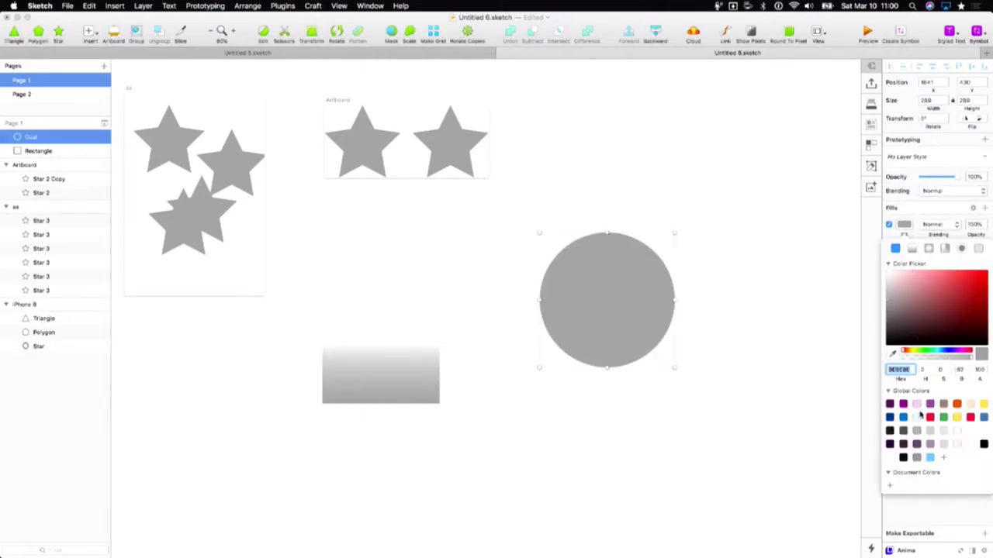
left_click(930, 404)
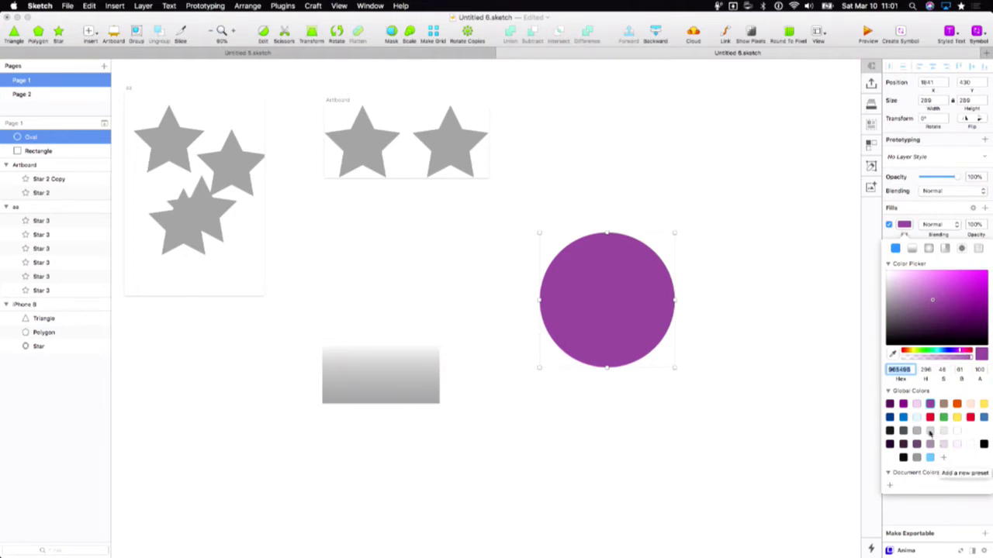
mouse_move(931, 303)
left_mouse_down()
mouse_move(907, 291)
mouse_move(894, 310)
left_mouse_up()
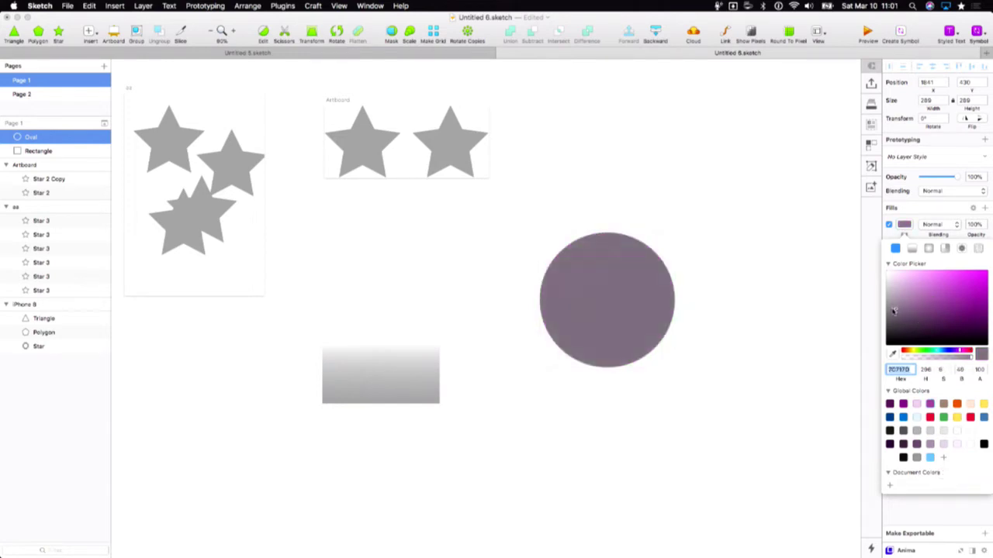
- Set the circle's fill to turquoise 53C8D0 and save it to both the global and the document colors
left_click(938, 353)
left_click(953, 297)
mouse_move(953, 296)
left_mouse_down()
mouse_move(953, 272)
mouse_move(949, 288)
left_mouse_up()
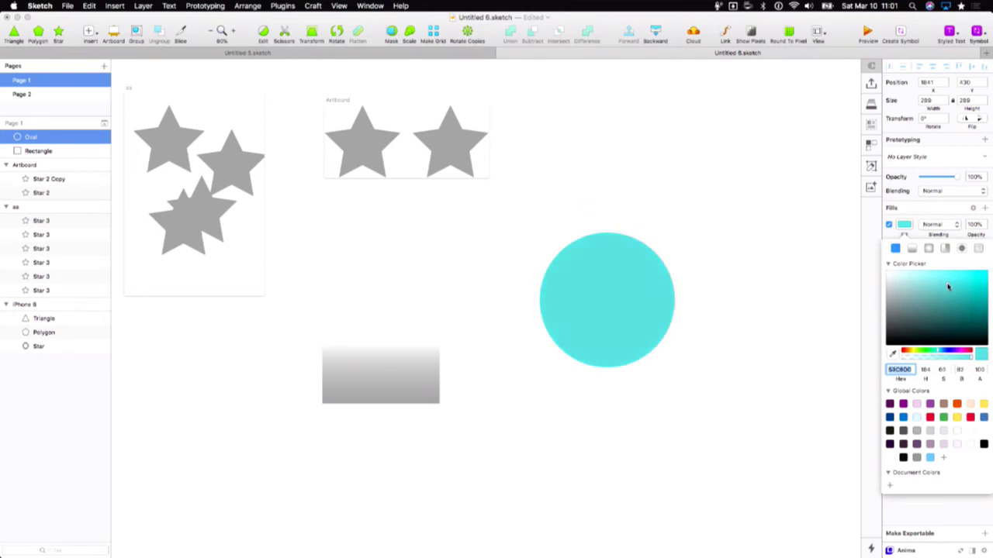
left_click(943, 458)
left_click(889, 486)
- Try the turquoise fill at 48% and 59% opacity, restore it to 100%, and reopen the fill's color settings
left_click_drag(966, 359, 936, 369)
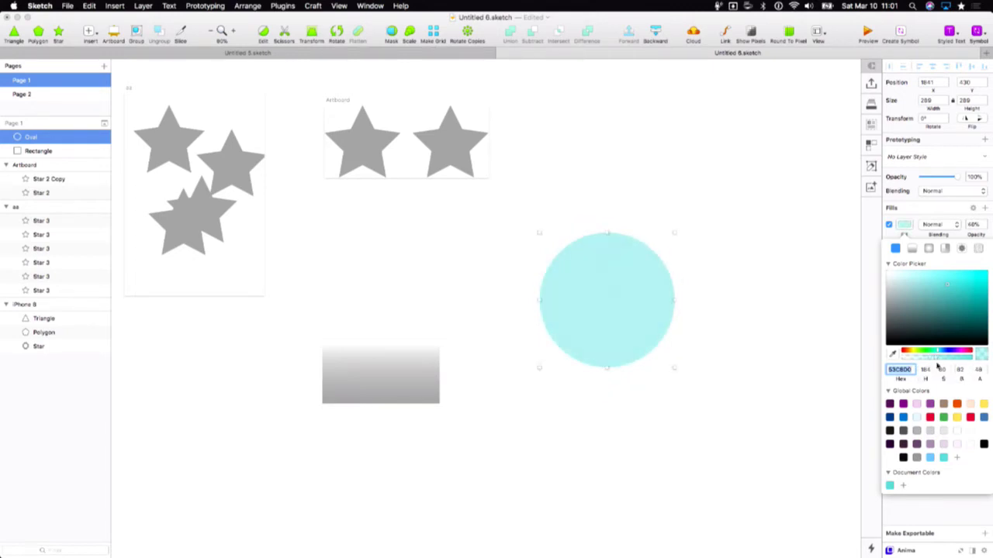
mouse_move(955, 361)
left_mouse_down()
mouse_move(917, 362)
mouse_move(943, 360)
left_mouse_up()
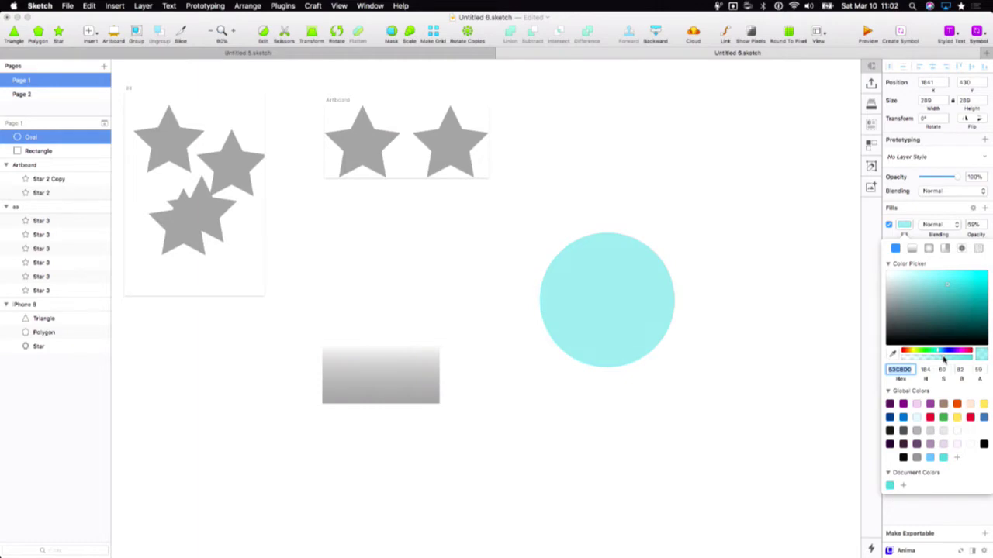
left_click_drag(943, 360, 975, 364)
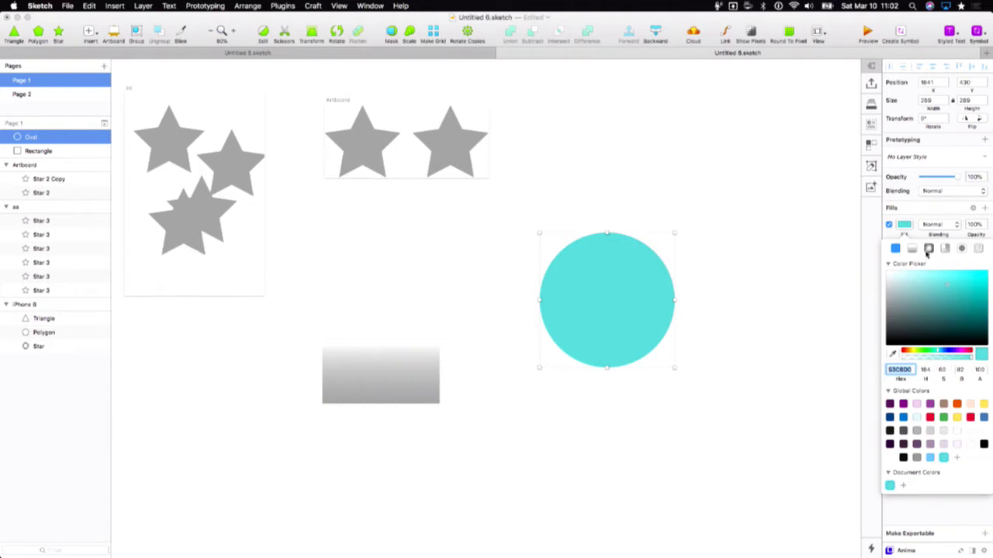
left_click(905, 227)
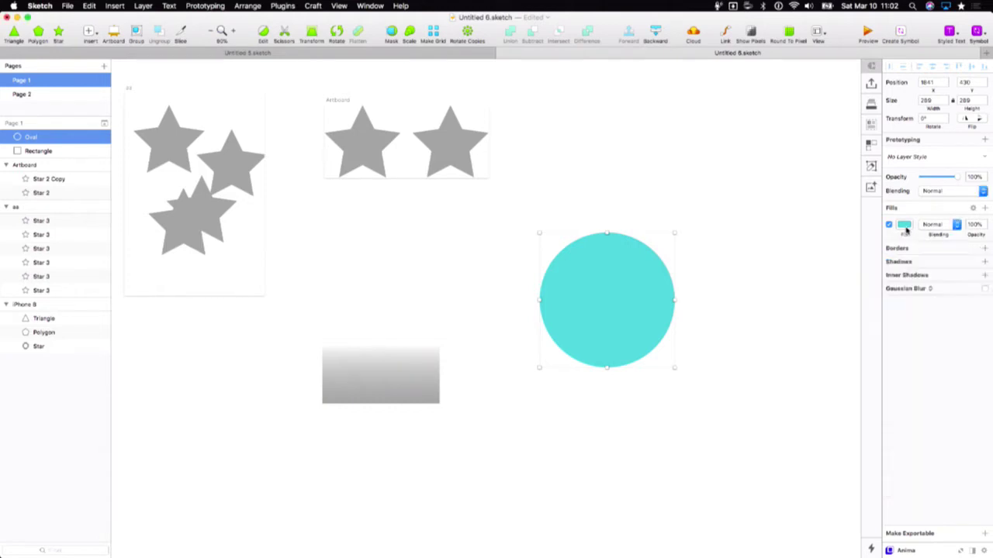
left_click(905, 227)
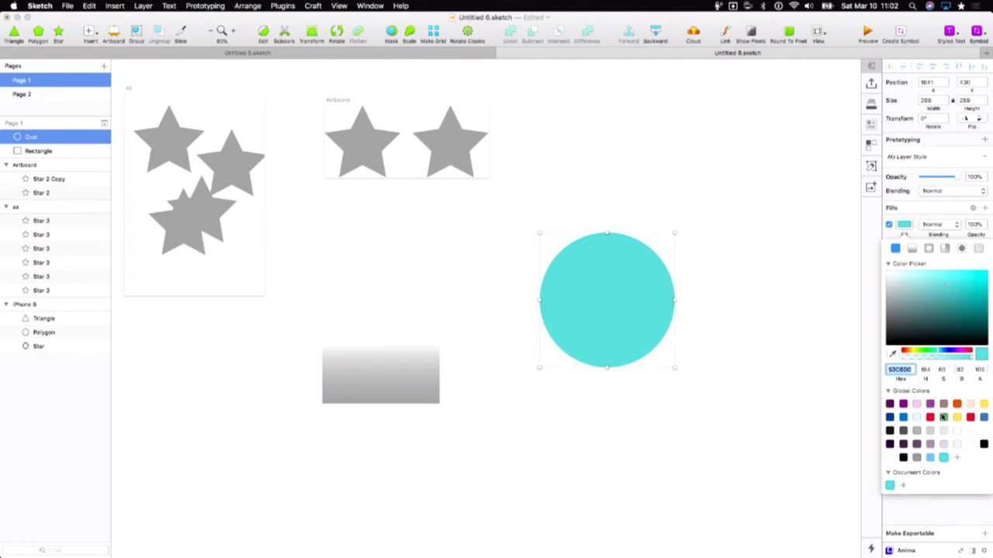
- Sample the circle's own turquoise with the eyedropper, and start and cancel a second color sampling
left_click(892, 356)
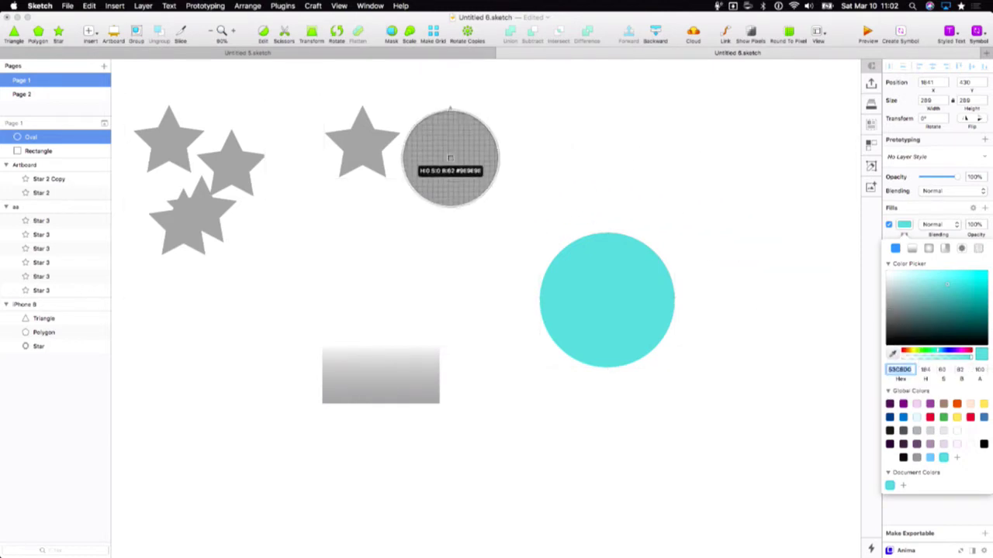
left_click(599, 317)
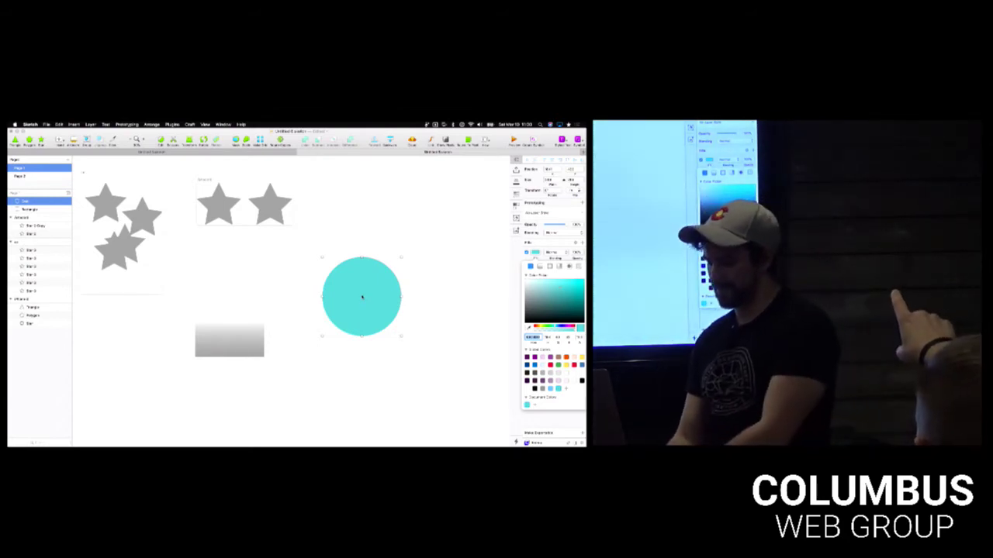
key("ctrl+c")
key("Escape")
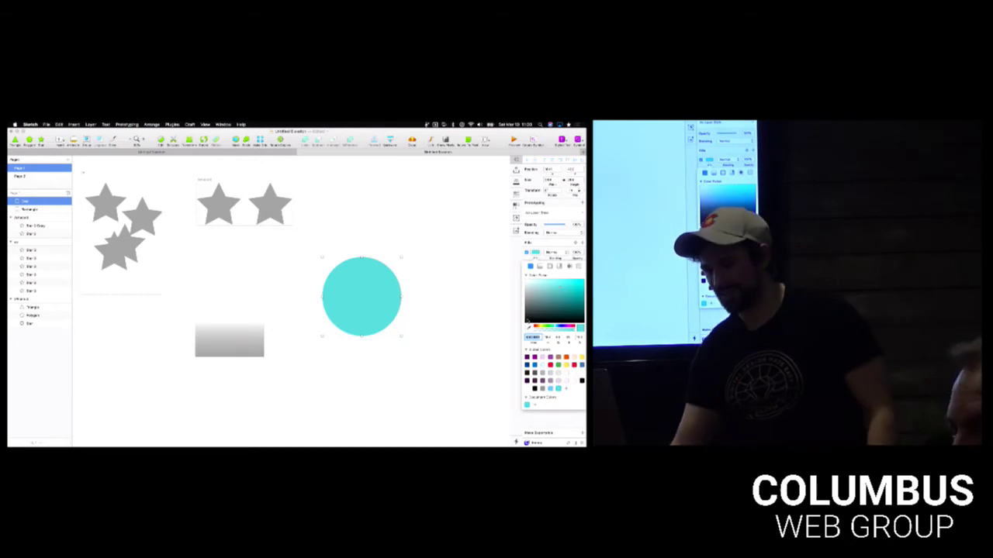
- Set the circle's fill to black, and replace it with a pink sampled from the top of the screen with the eyedropper
left_click(527, 319)
key("ctrl+c")
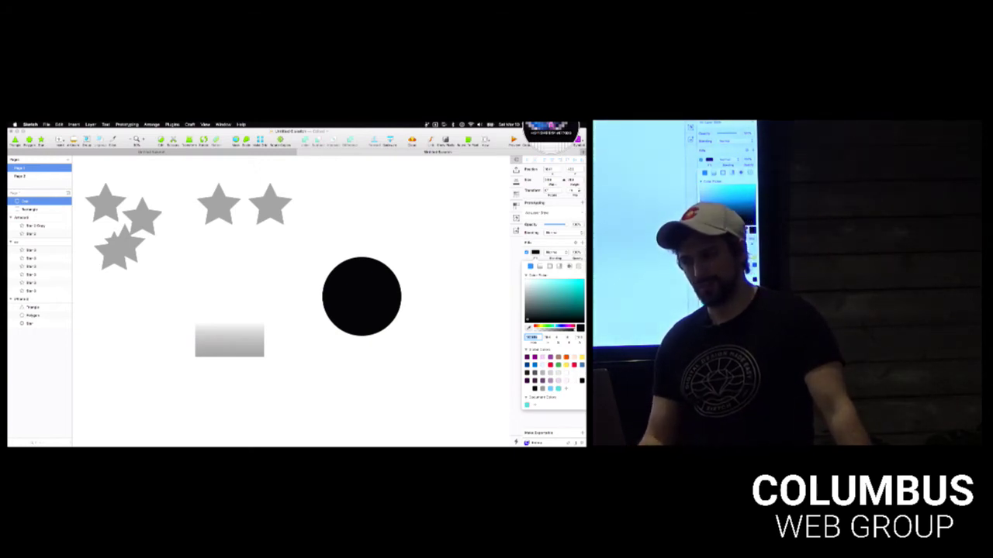
left_click(551, 126)
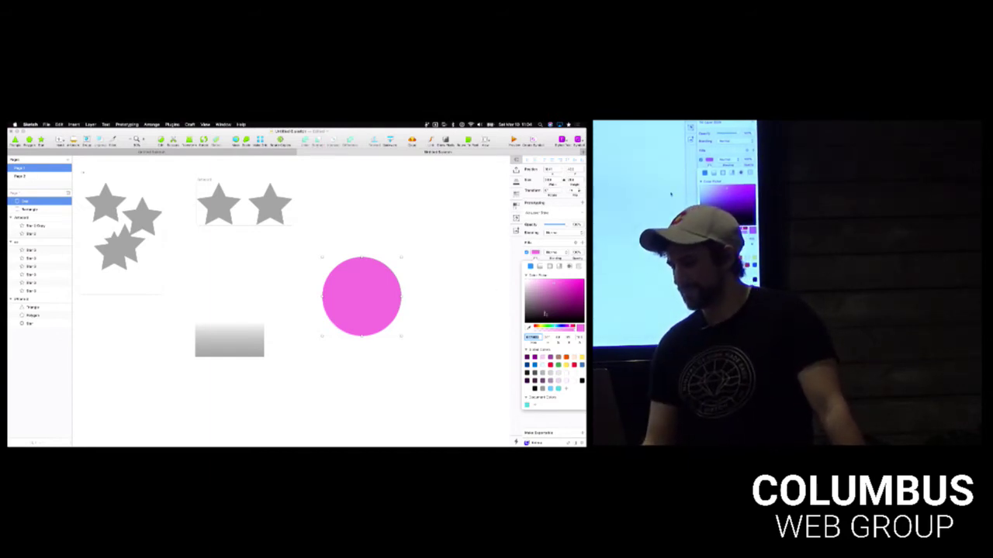
- Try a deeper magenta for the circle's fill, and change it to a teal green with RGB 41, 176, 160
left_click(559, 279)
left_click_drag(558, 279, 564, 288)
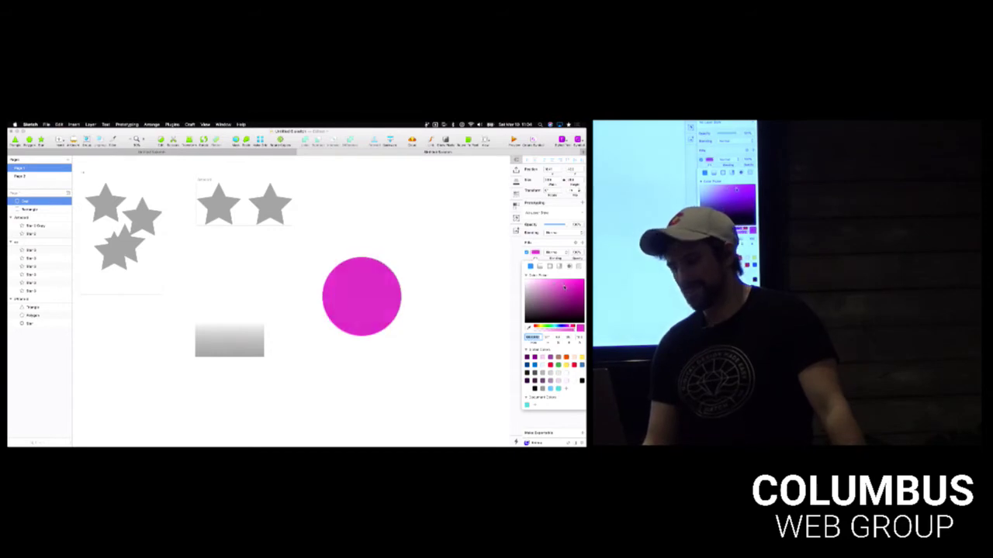
left_click(557, 329)
left_click(570, 293)
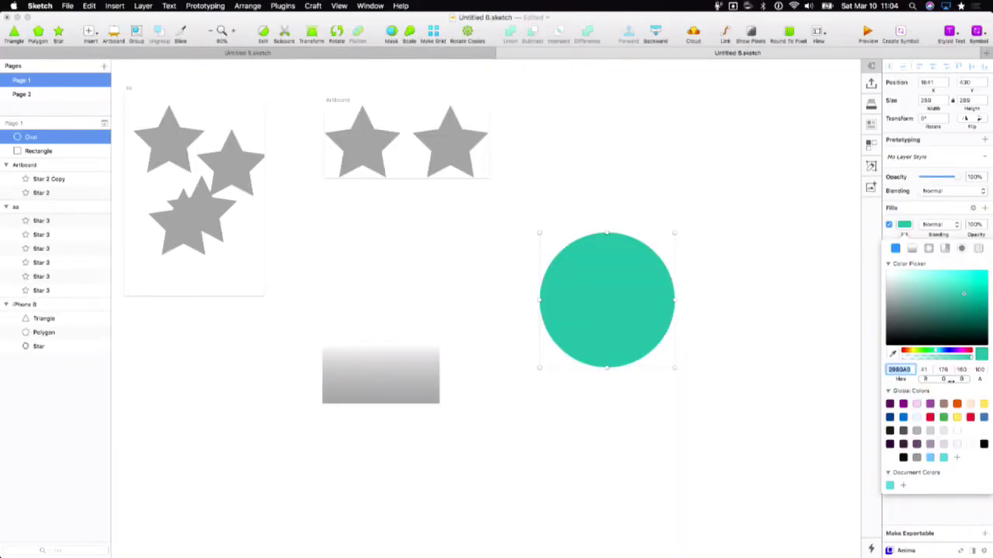
- Toggle the fill color's value display between RGB and HSB, ending on HSB
left_click(951, 381)
left_click(961, 378)
left_click(952, 380)
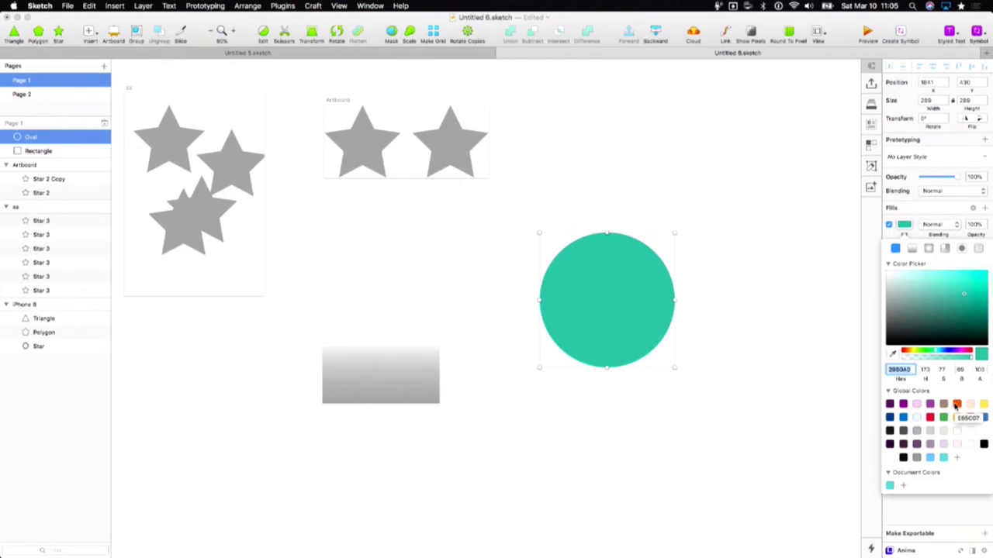
- Adjust the circle's fill color to hue 179, saturation 62 and brightness 65
left_click_drag(960, 379, 959, 379)
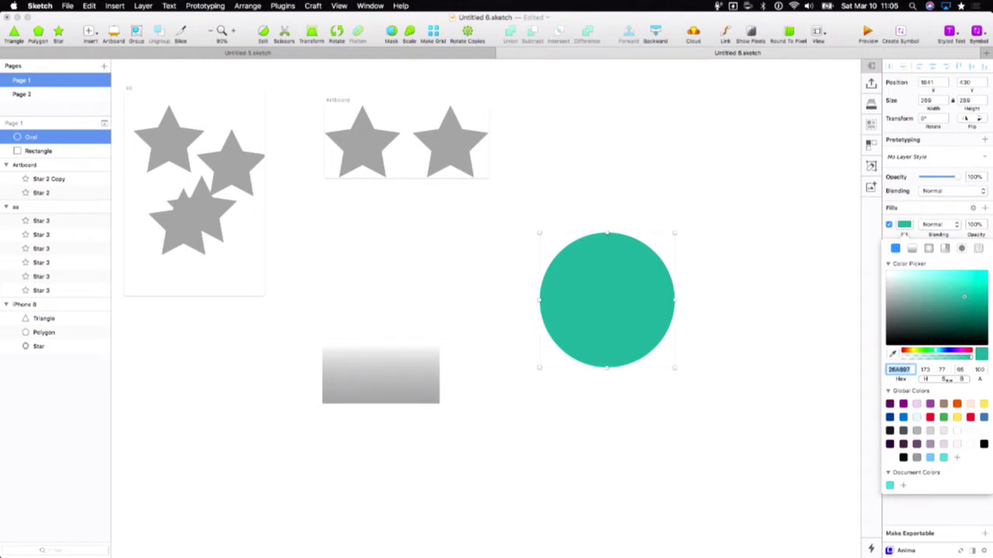
mouse_move(944, 379)
left_mouse_down()
mouse_move(933, 380)
mouse_move(973, 379)
mouse_move(943, 380)
left_mouse_up()
left_click(947, 380)
mouse_move(963, 379)
left_mouse_down()
mouse_move(981, 379)
mouse_move(955, 379)
left_mouse_up()
left_click(953, 379)
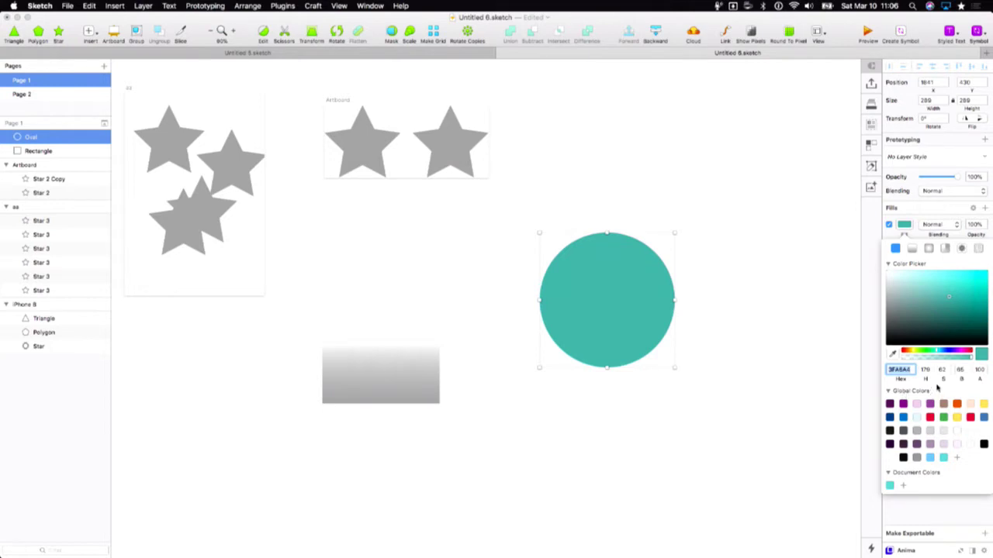
- Try an alpha value of 94 on the circle's fill color, restore it to 100, and close the color settings
left_click(940, 379)
left_click(978, 370)
type("94")
key("Return")
mouse_move(978, 370)
left_mouse_down()
mouse_move(957, 372)
mouse_move(990, 375)
left_mouse_up()
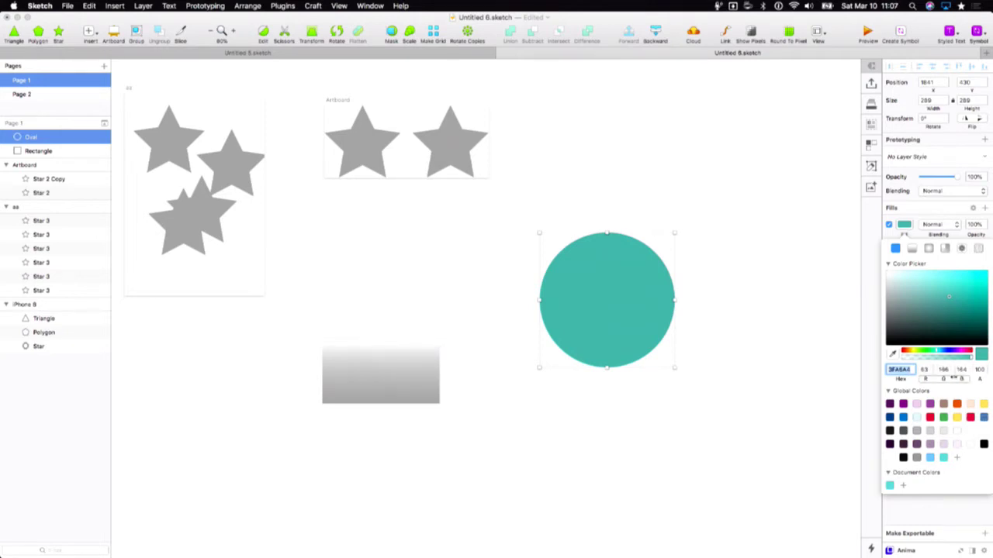
left_click(664, 233)
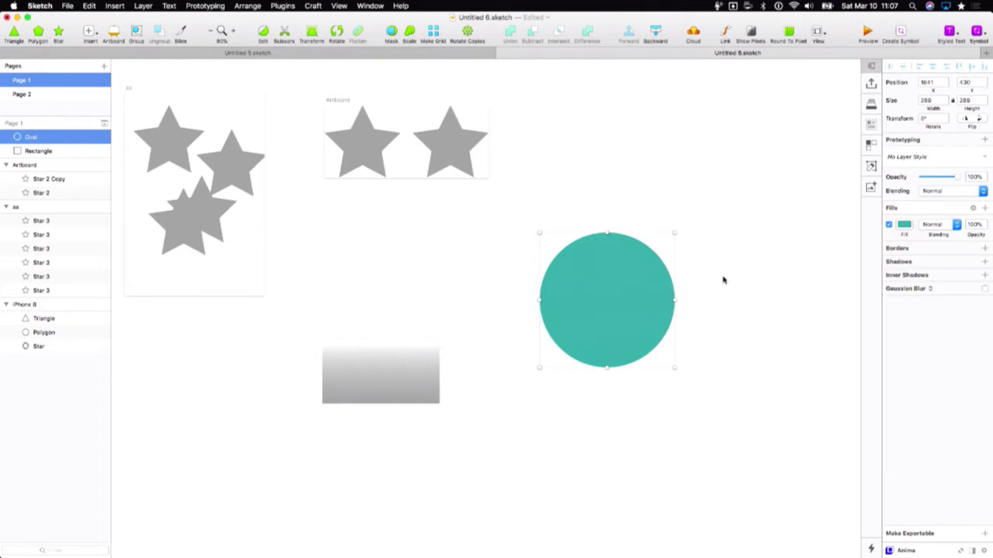
left_click(739, 296)
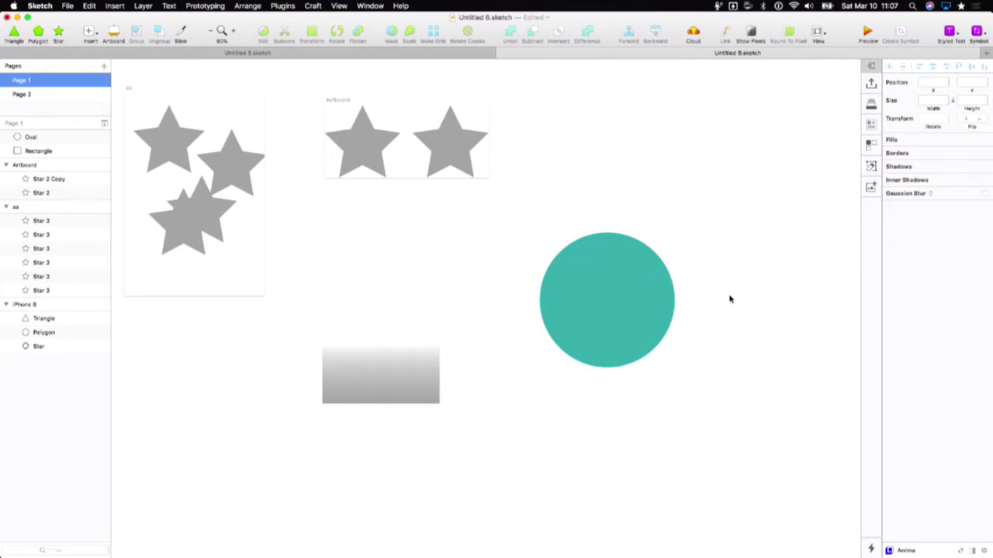
left_click(643, 305)
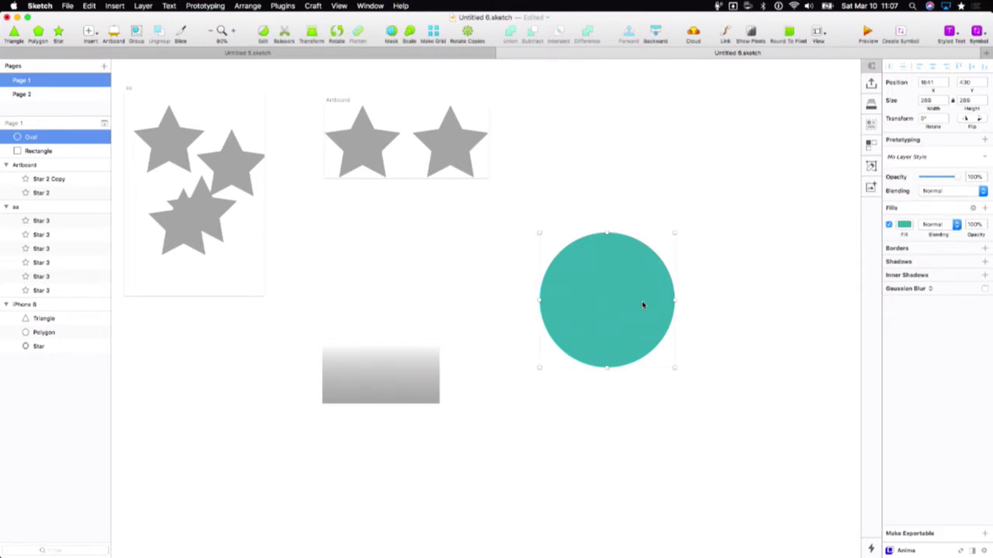
left_click(708, 283)
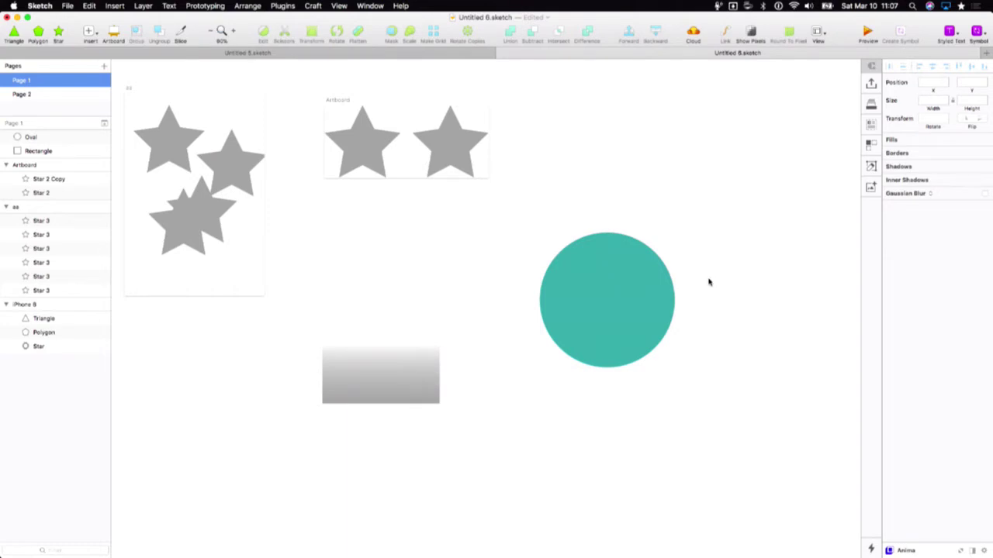
- Select the circle, switch to Sublime Text, and fit its window to the left half of the screen
left_click(640, 302)
key("alt+space")
type("sub")
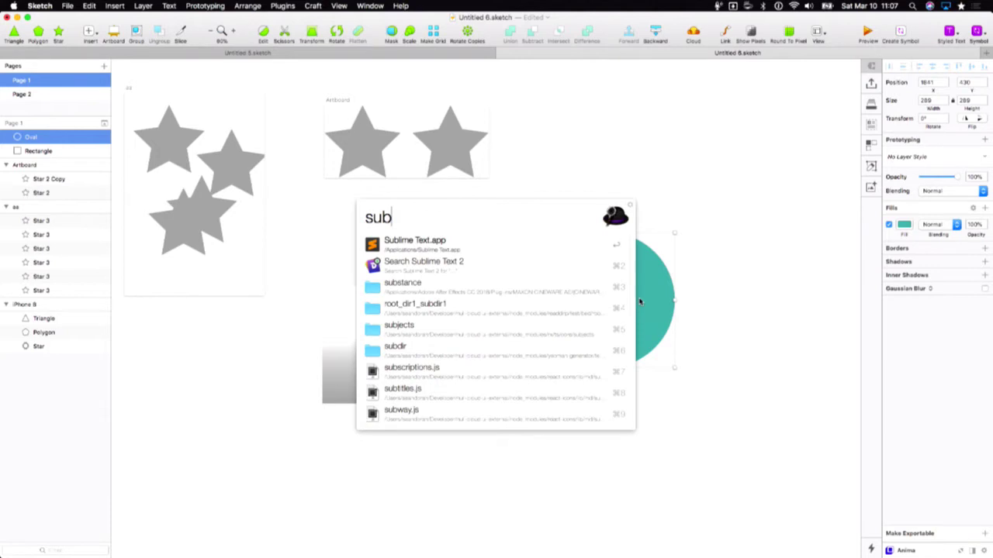
key("Return")
key("super+alt+Left")
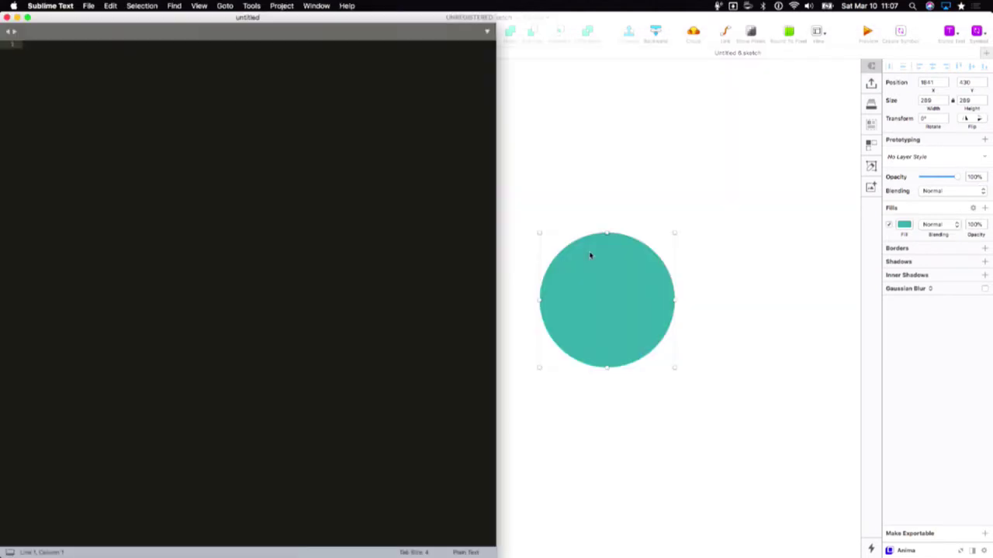
- Switch to Sketch and fit its window to the right half of the screen with the teal circle in view
left_click(640, 203)
key("super+alt+Right")
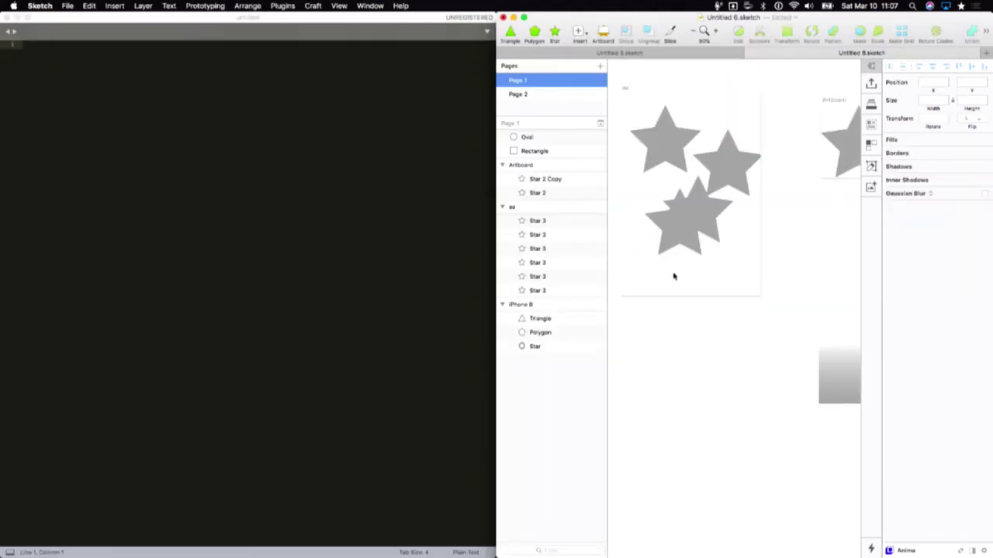
scroll(673, 275, "right", 5)
scroll(683, 323, "right", 3)
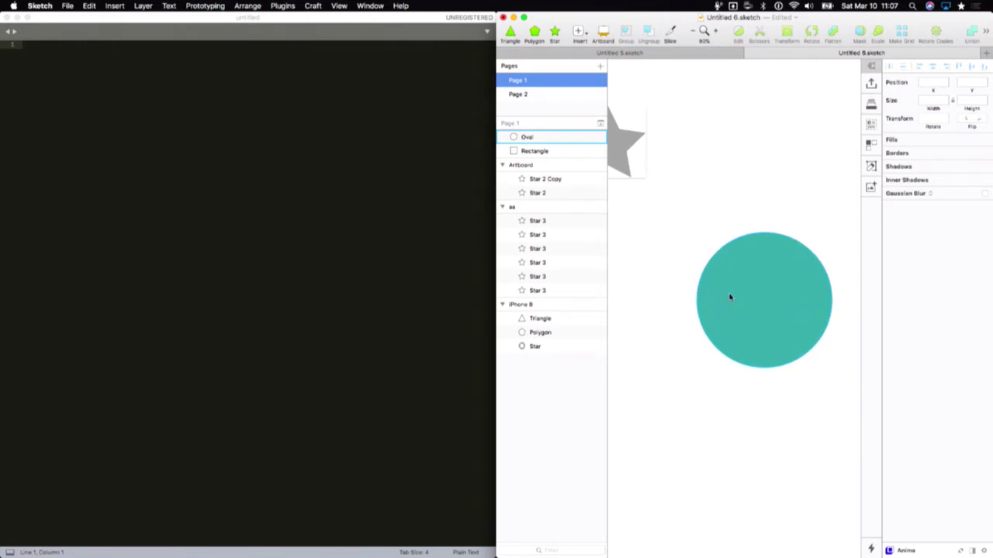
- Copy the teal circle's CSS attributes from Sketch and paste them into the empty Sublime Text document
left_click(731, 292)
right_click(732, 291)
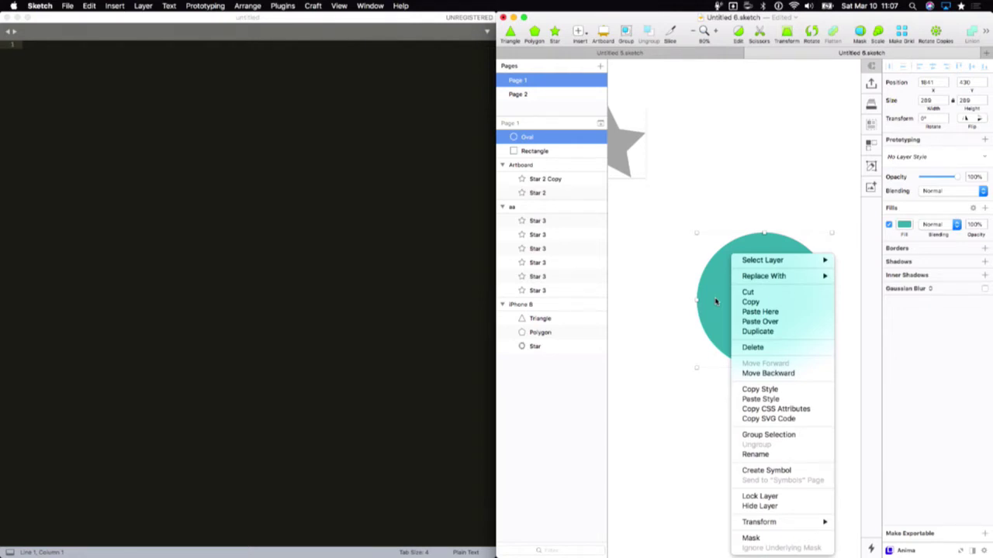
left_click(776, 409)
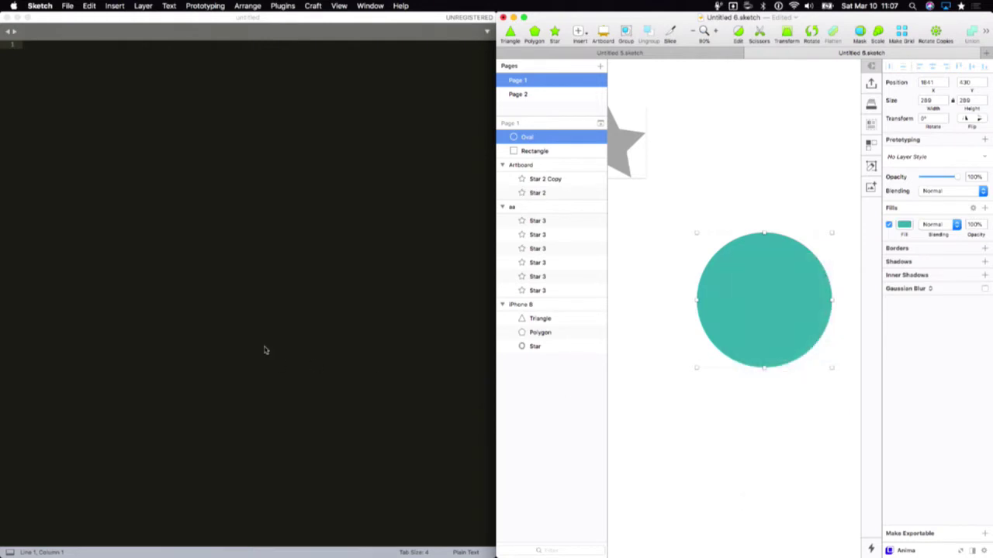
left_click(263, 351)
type("/* Oval: */ background: #3FA6AA;")
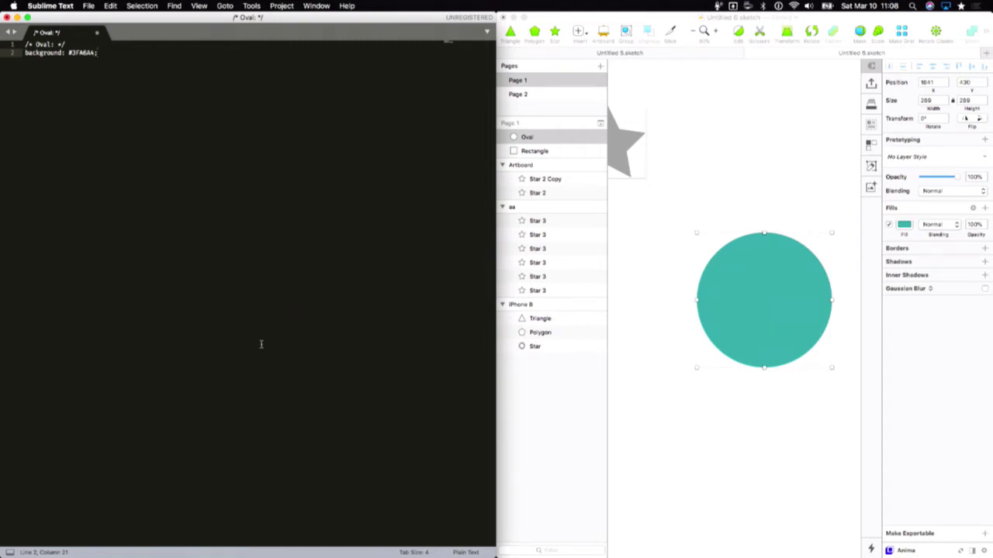
- Replace the CSS text in Sublime Text with the SVG code copied from the Star 2 Copy layer in Sketch
key("super+a")
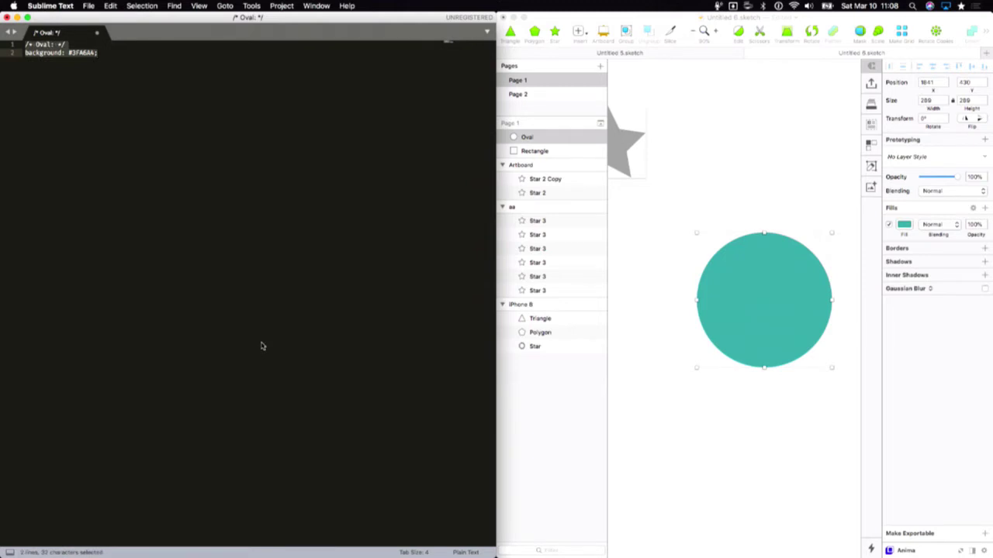
key("BackSpace")
left_click(735, 182)
scroll(833, 128, "left", 3)
scroll(833, 128, "left", 1)
left_click(779, 154)
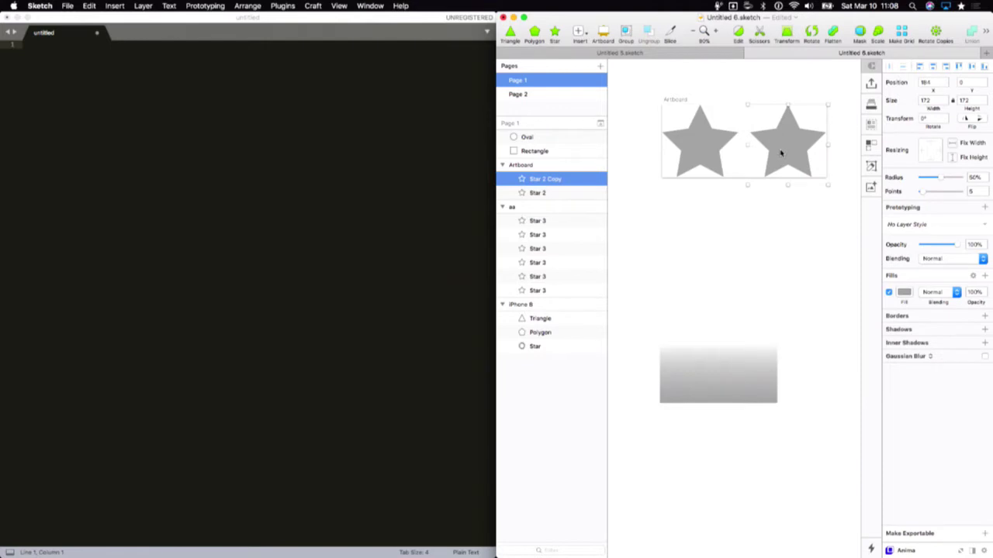
right_click(781, 152)
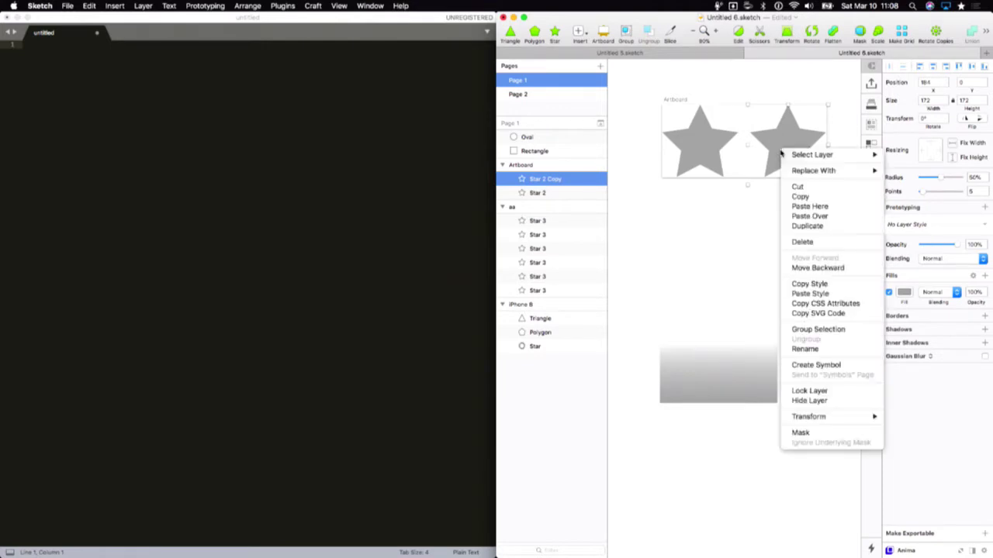
left_click(850, 318)
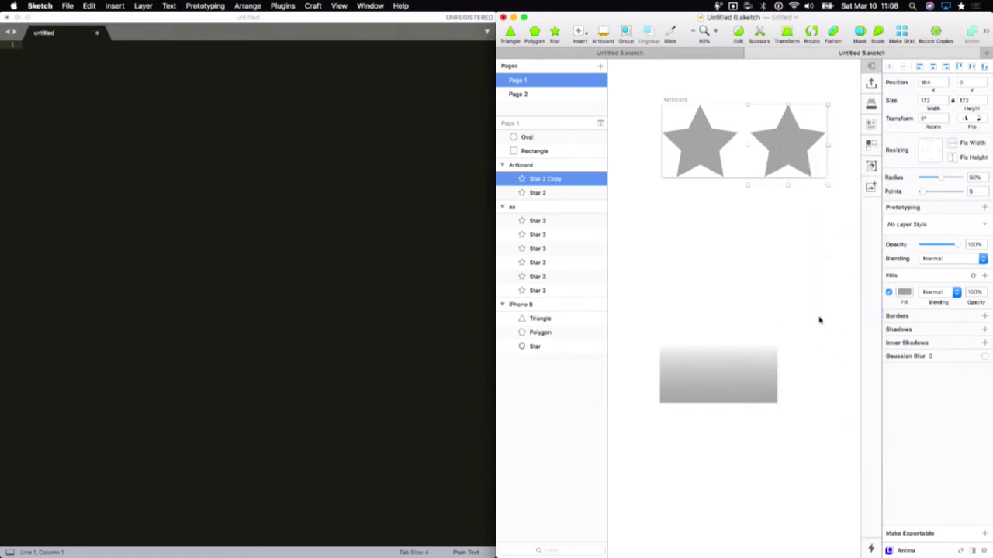
left_click(303, 204)
key("super+v")
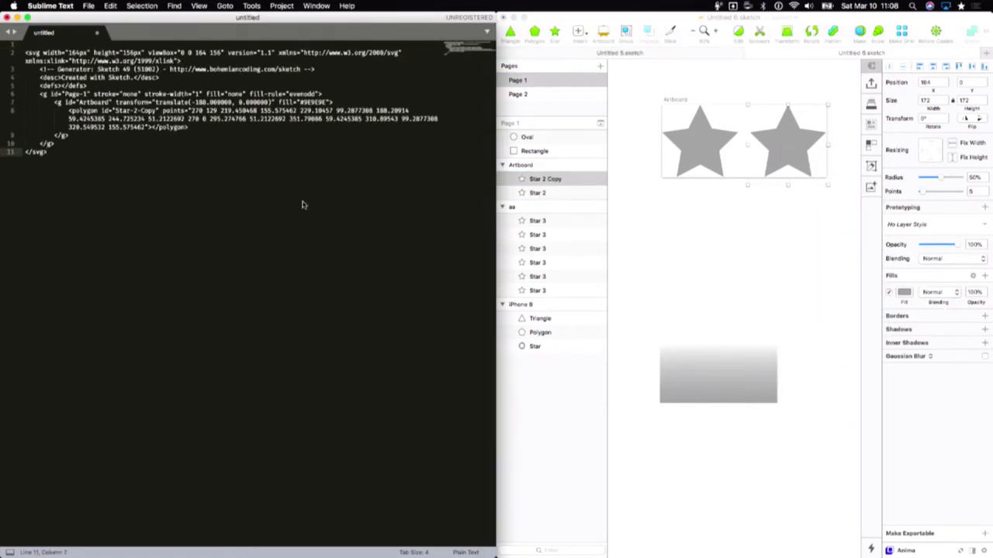
- Save the SVG code as star.svg on the Desktop and widen the editor window over part of the Sketch window
key("super+s")
type("s")
key("BackSpace")
type("star.svg")
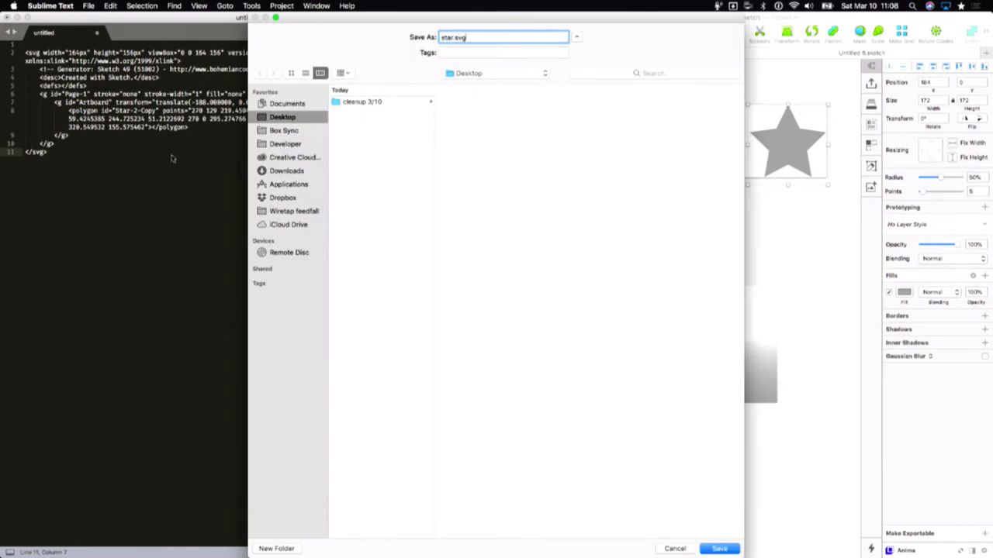
key("Return")
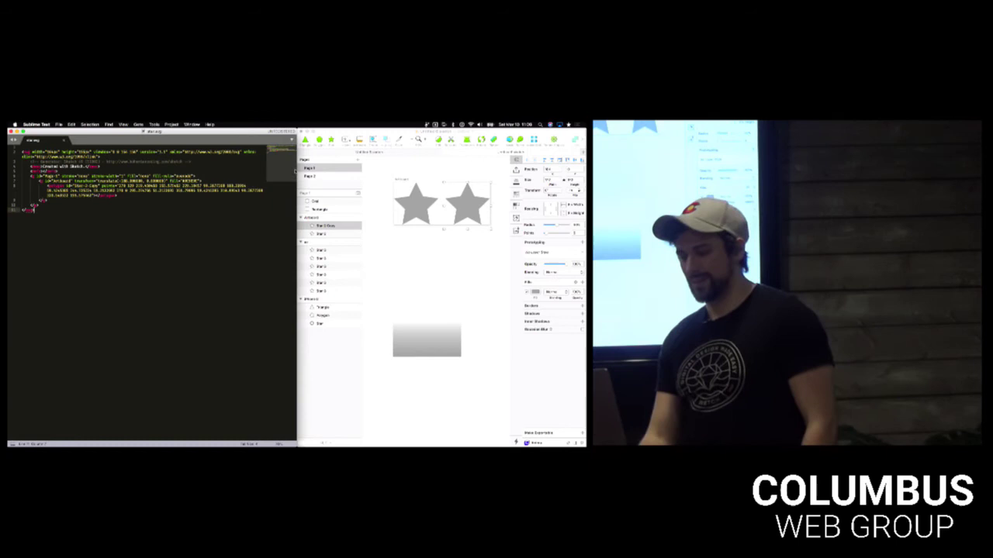
left_click_drag(299, 177, 354, 172)
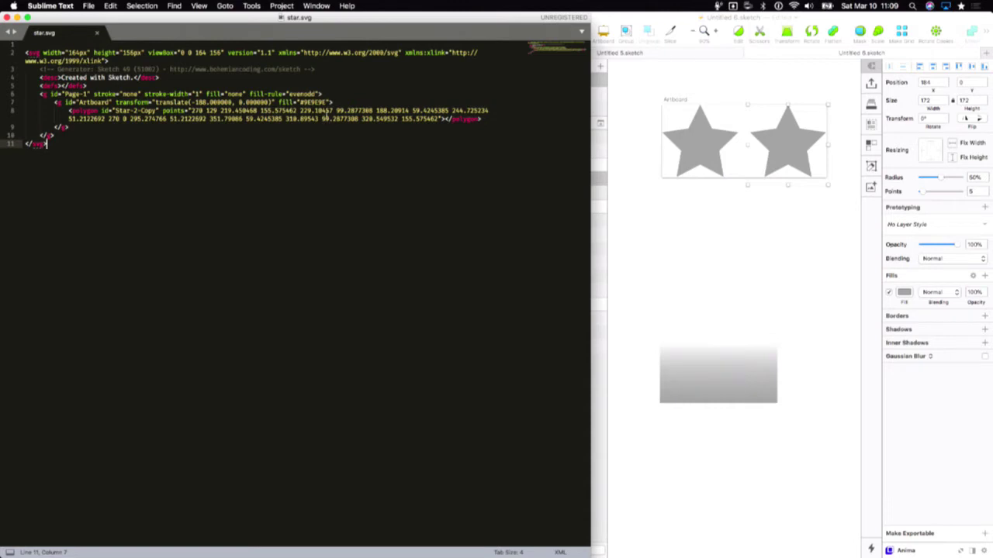
left_click(322, 110)
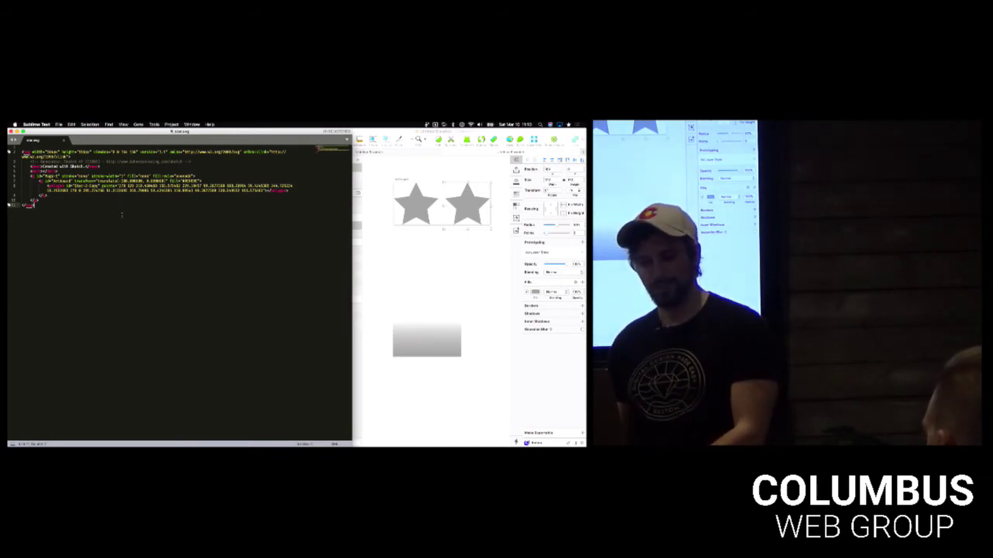
- Close star.svg, switch to Sketch, and expand its window to fill the screen with the teal circle in view
key("super+w")
left_click(387, 277)
key("super+alt+Left")
key("super+alt+f")
scroll(355, 269, "left", 5)
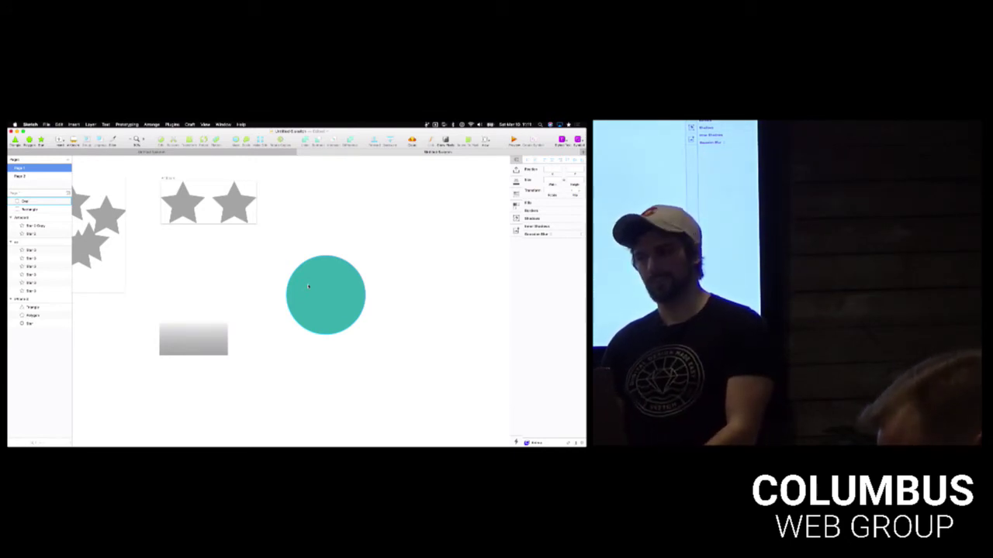
key("alt+space")
type("sub")
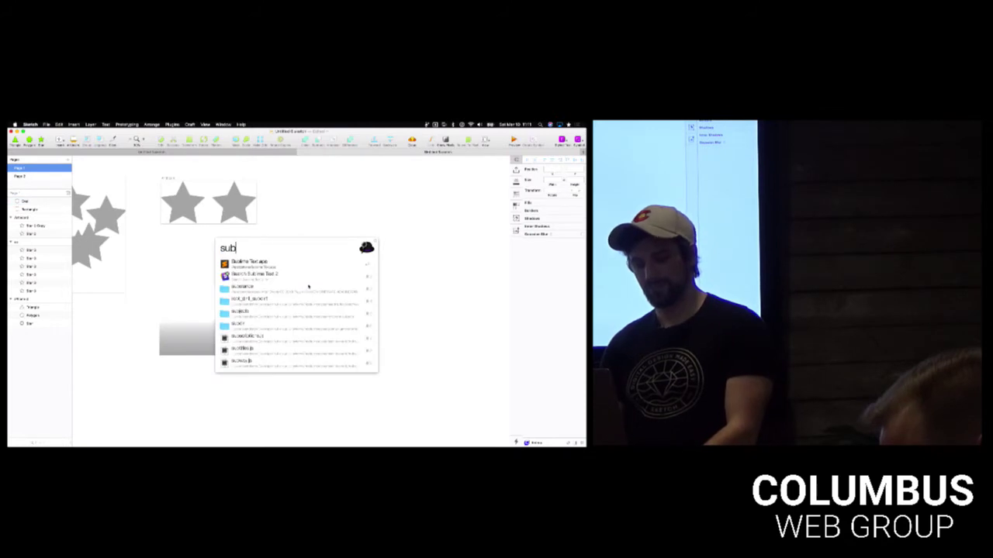
key("Return")
key("super+w")
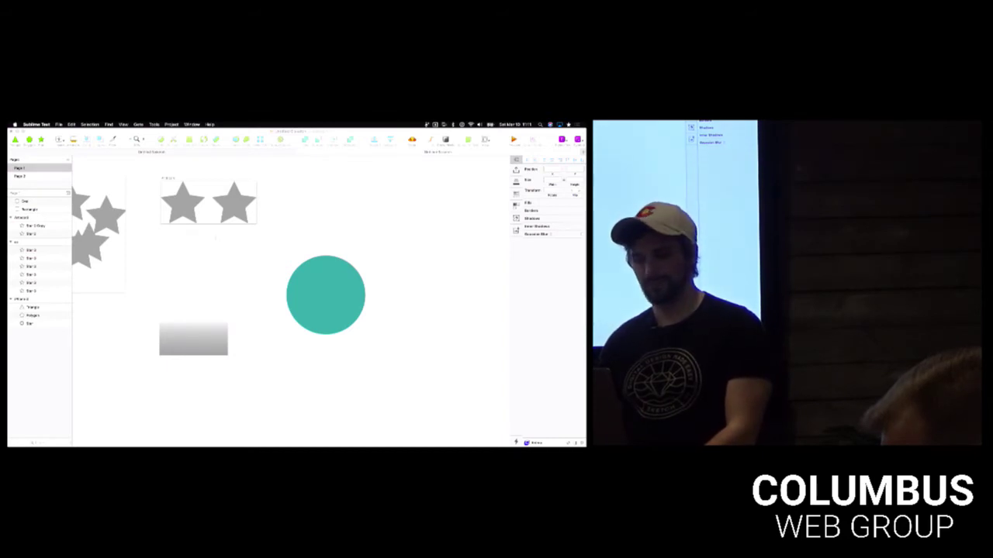
- Copy the teal circle's SVG code and open codepen.io in a Safari window that fills the screen
right_click(343, 289)
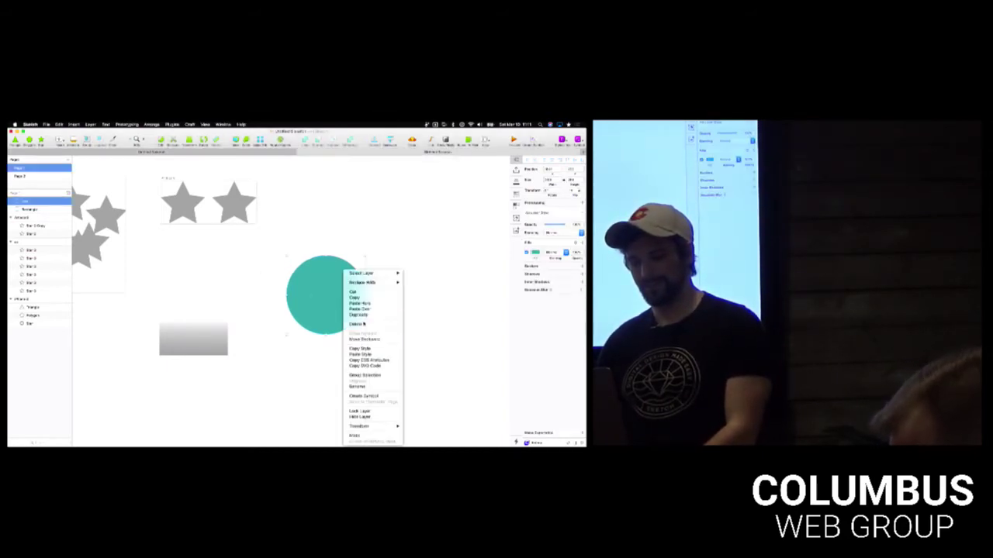
left_click(364, 366)
key("alt+space")
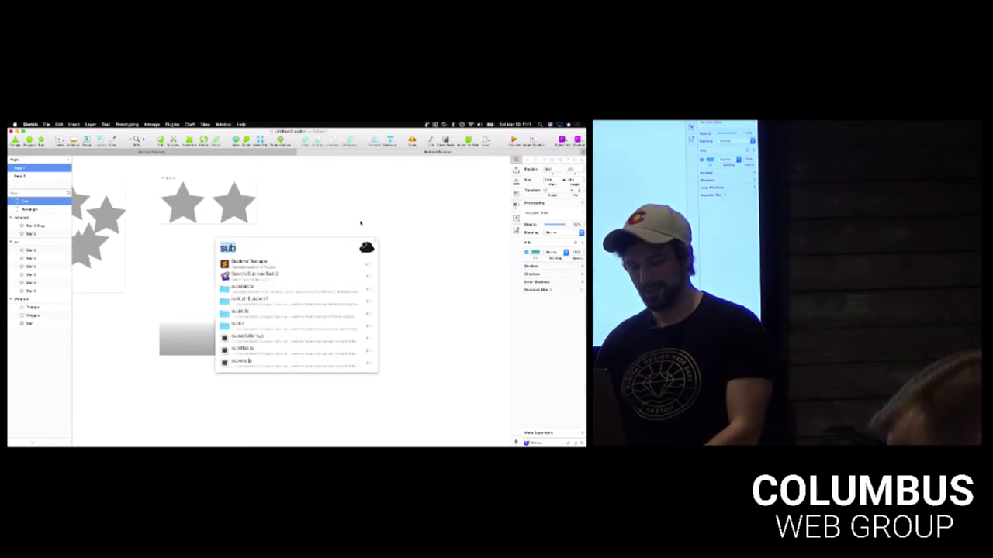
type("codep")
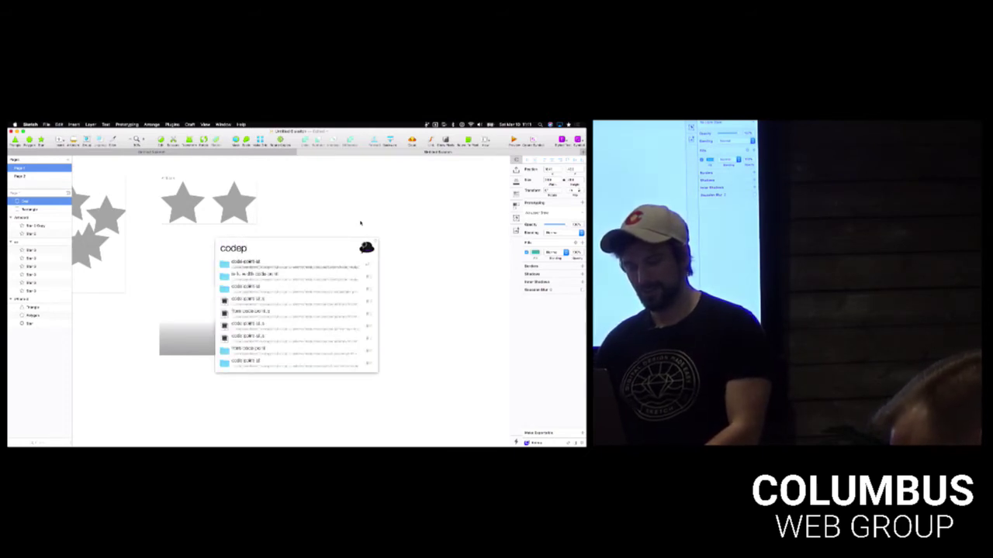
type("en.io")
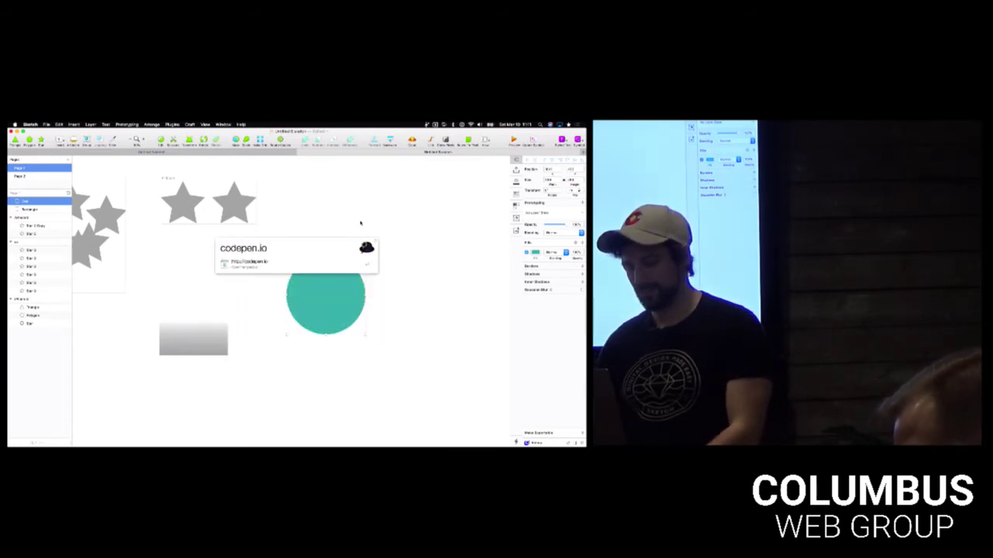
key("Return")
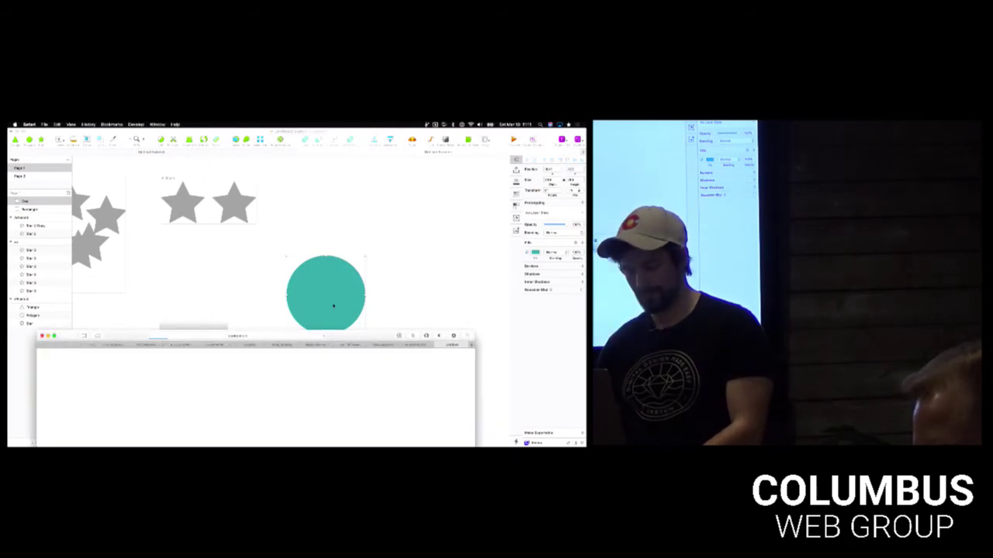
key("alt+super+f")
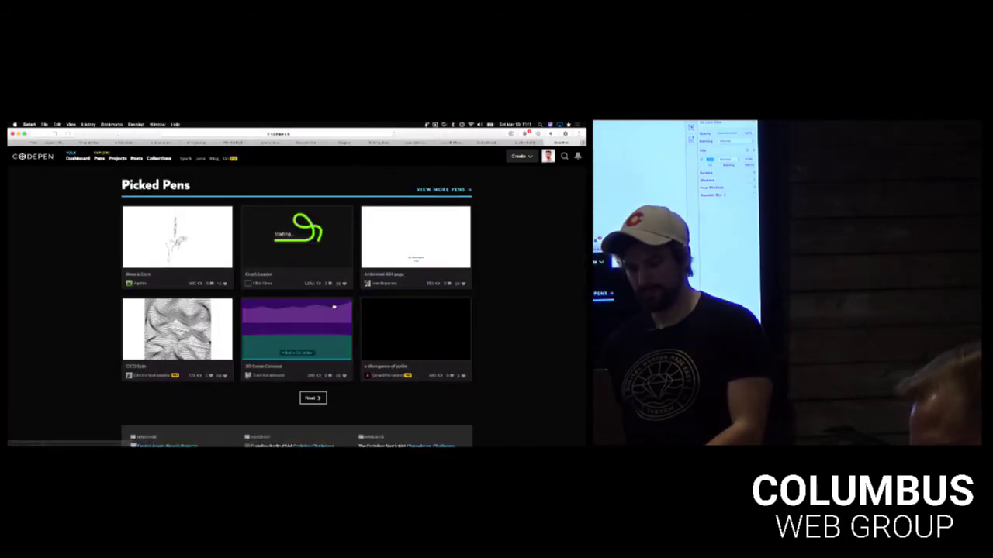
- Create a new pen on CodePen and paste the circle's SVG code into its HTML editor
left_click(520, 156)
left_click(500, 176)
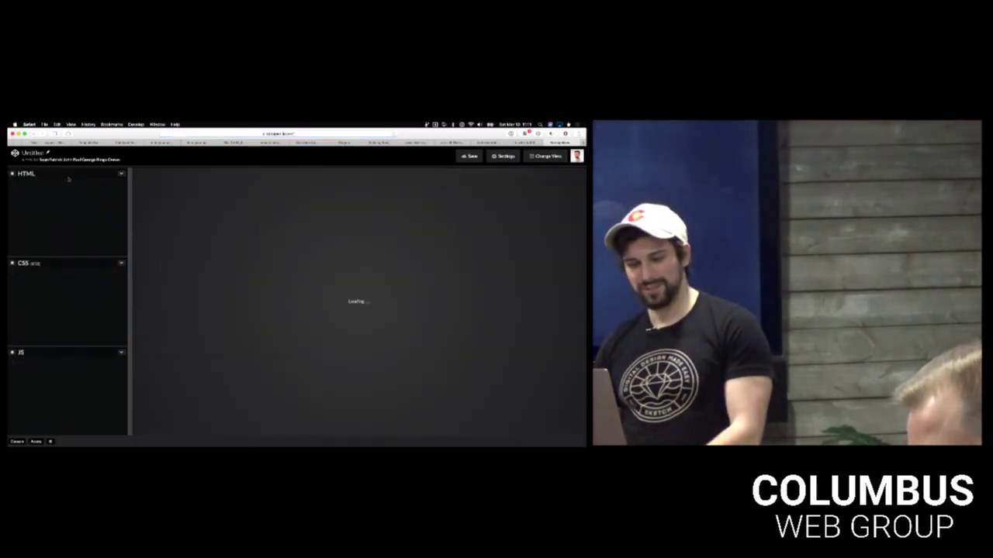
key("super+v")
- Enlarge the HTML editor by widening the code column and shrinking the CSS and JS editors to their headers
left_click_drag(130, 310, 259, 310)
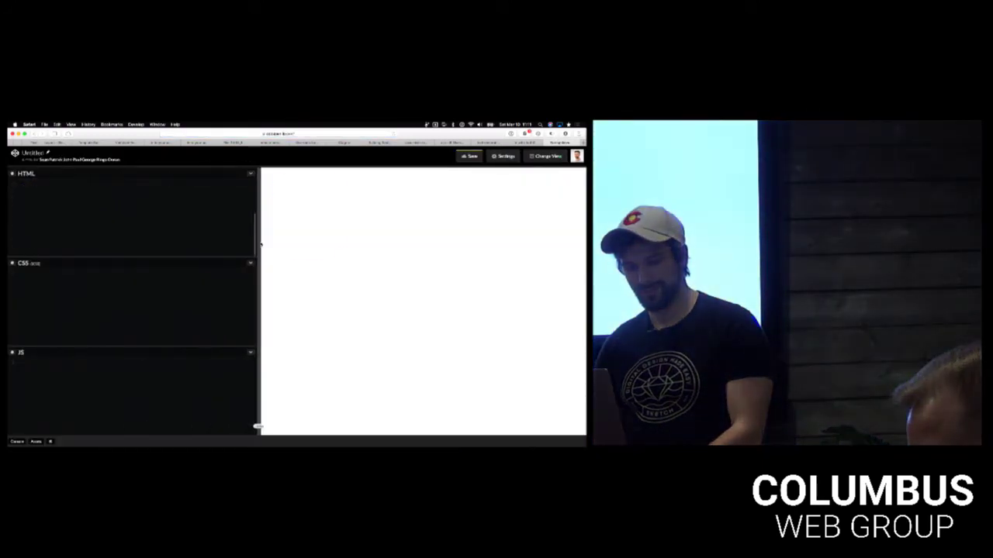
left_click(158, 312)
left_click_drag(140, 352, 140, 431)
left_click_drag(146, 263, 149, 423)
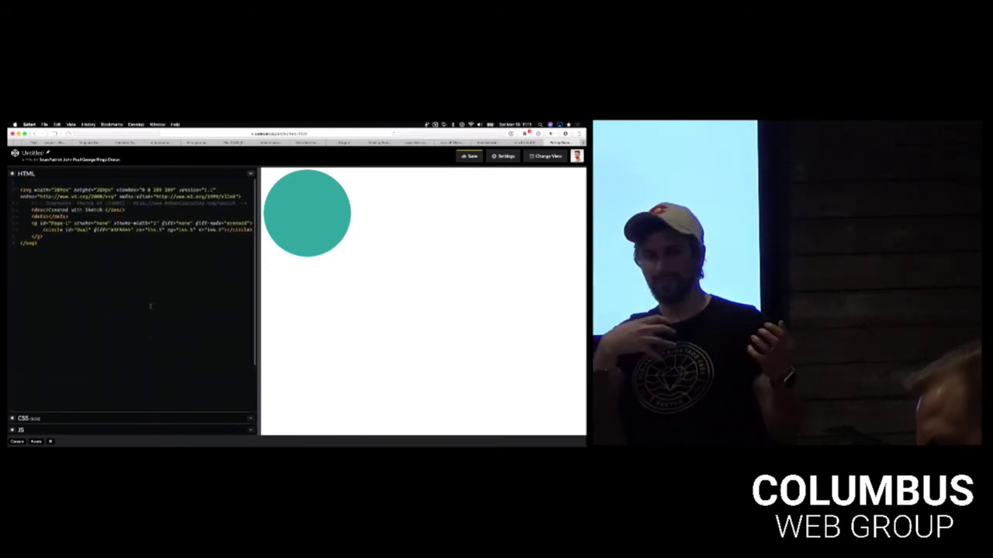
left_click_drag(259, 293, 274, 293)
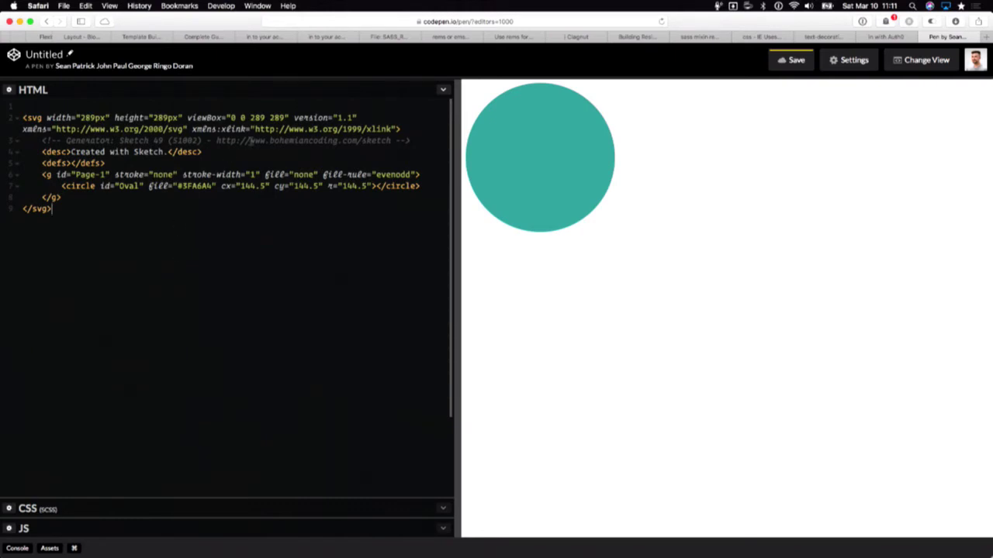
- Set both the width and the height of the SVG element to 140px
left_click_drag(81, 118, 96, 118)
key("super+d")
type("140")
left_click(175, 303)
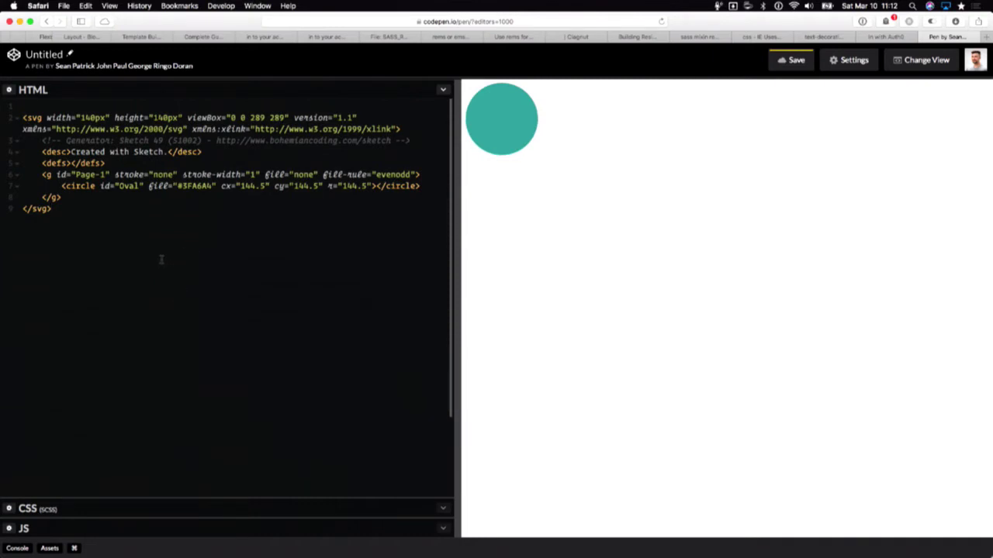
- Try an img tag with the source star.svg in place of the SVG code, and restore the SVG code
key("super+a")
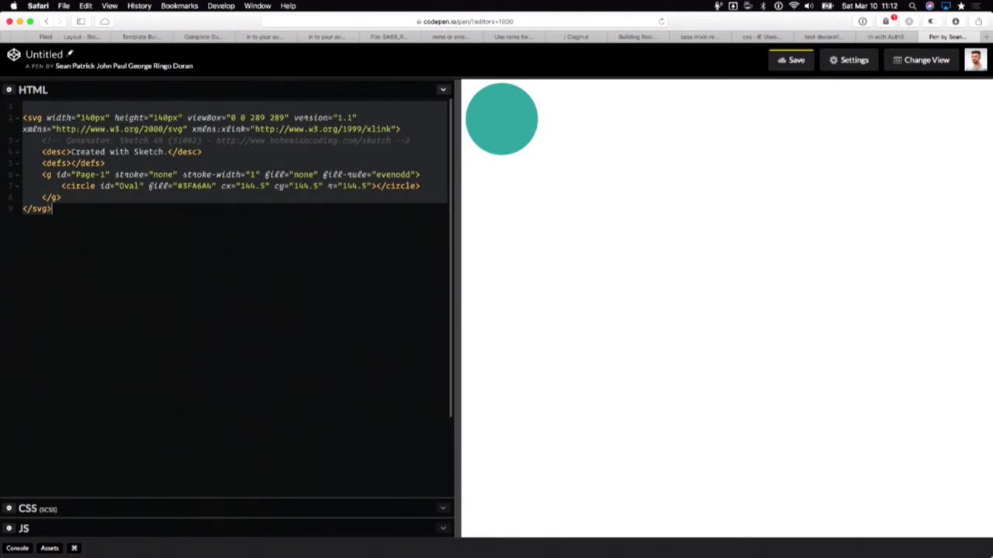
key("super+x")
type("img")
key("Tab")
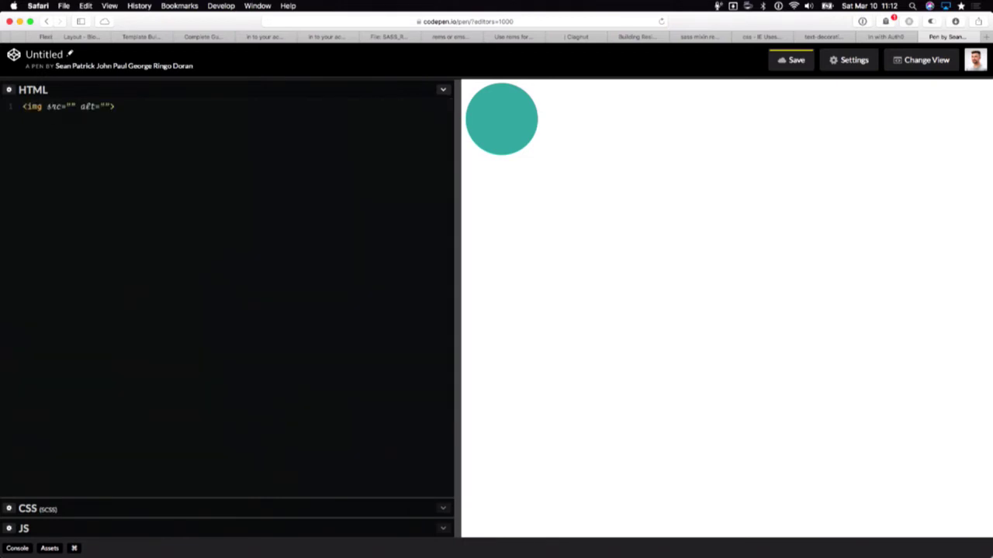
type("star.svg")
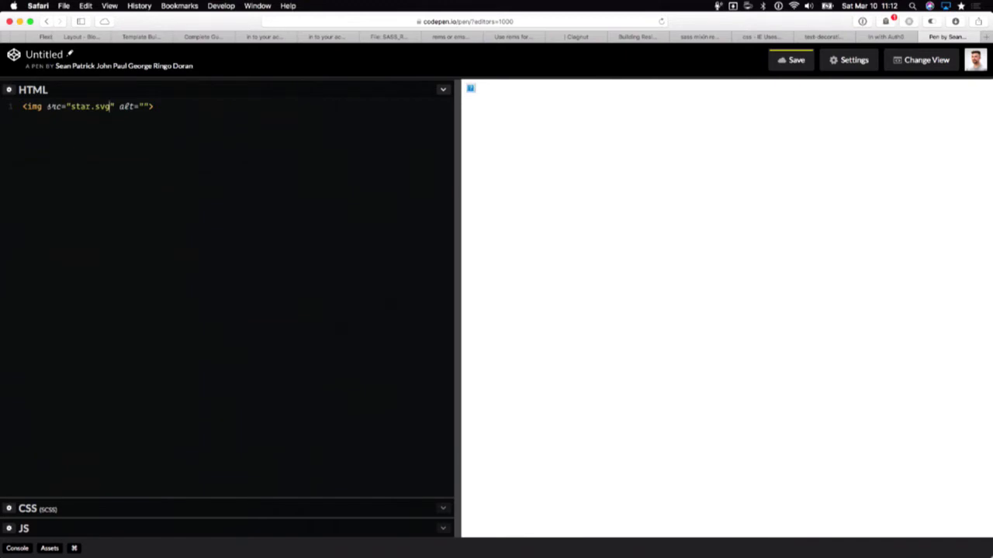
key("super+a")
key("super+v")
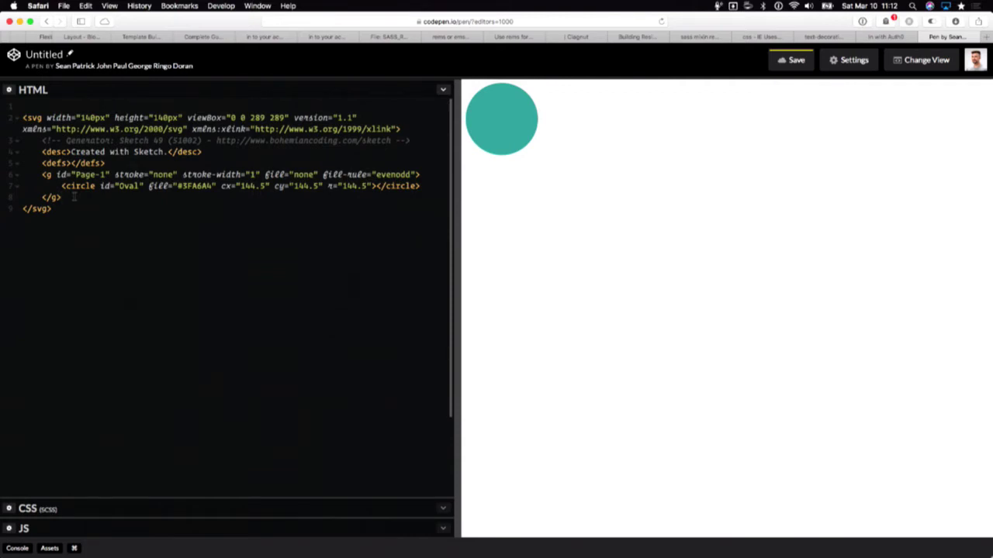
- Compare the circle's id in the pen's SVG code with the name of the circle's layer in Sketch
key("super+Tab")
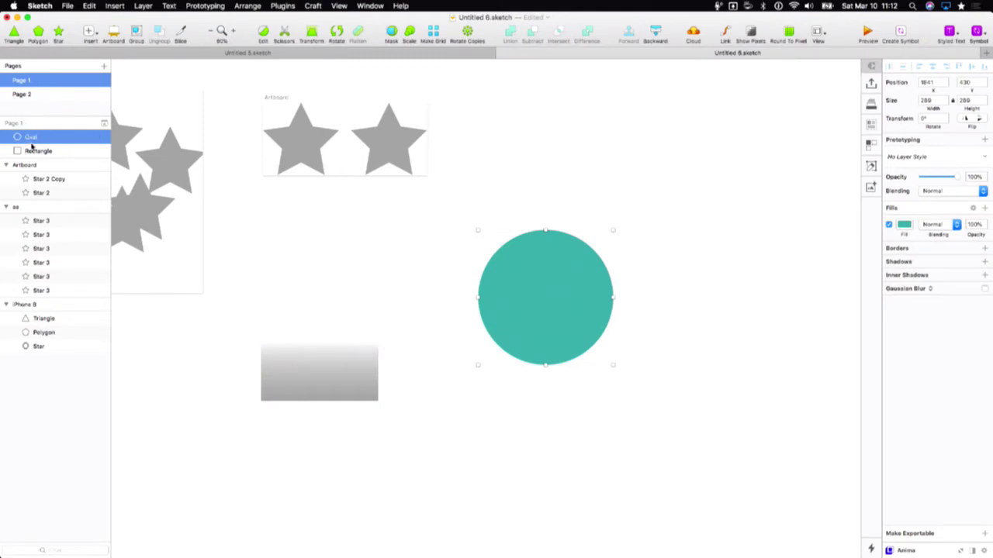
key("super+Tab")
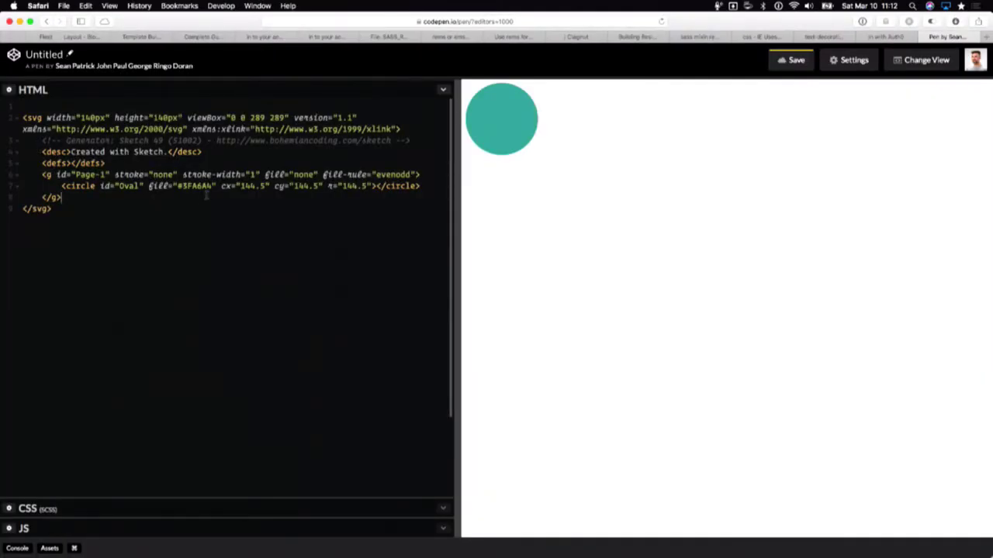
double_click(129, 186)
key("super+Tab")
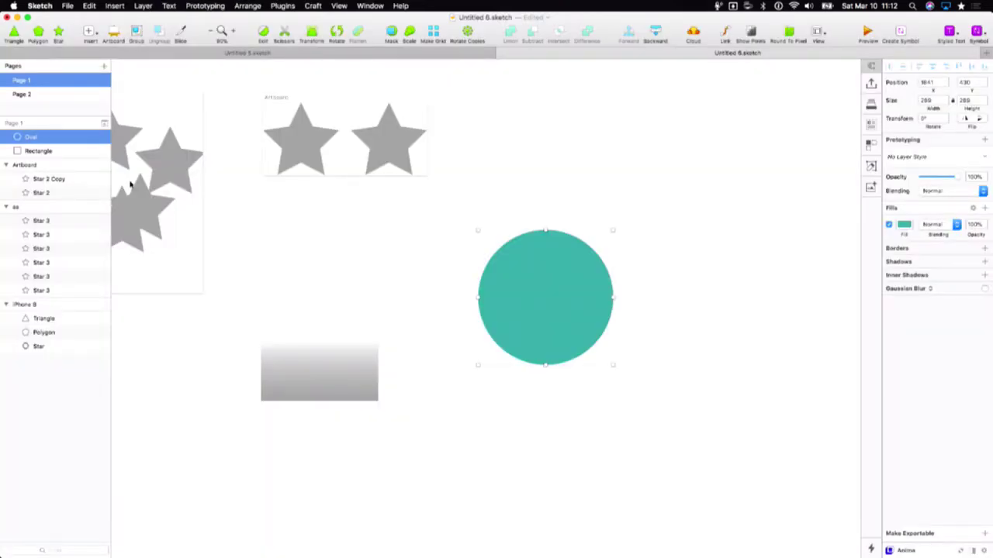
- Switch to the pen in the browser and delete the generator comment and the desc line from the SVG code
key("super+Tab")
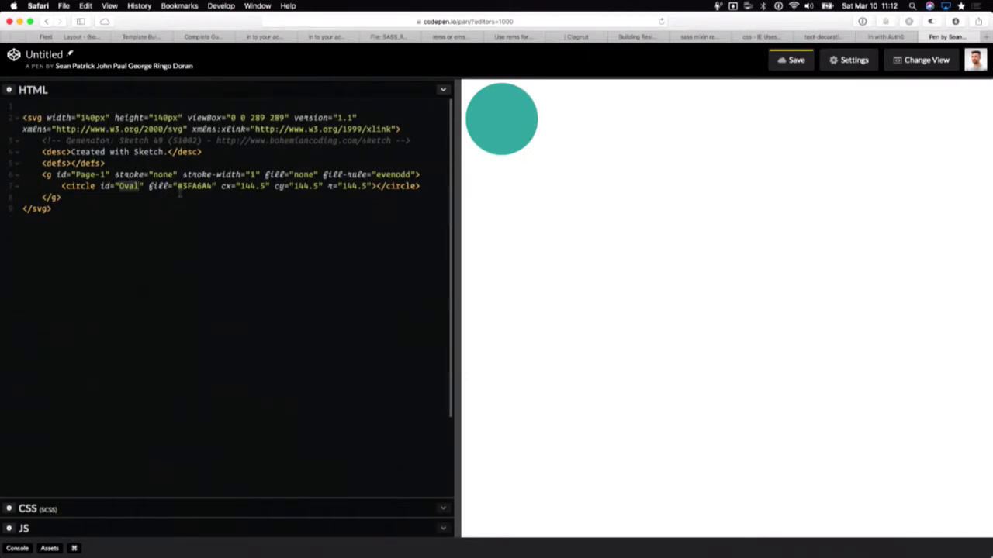
left_click(299, 186)
left_click(149, 140)
key("super+d")
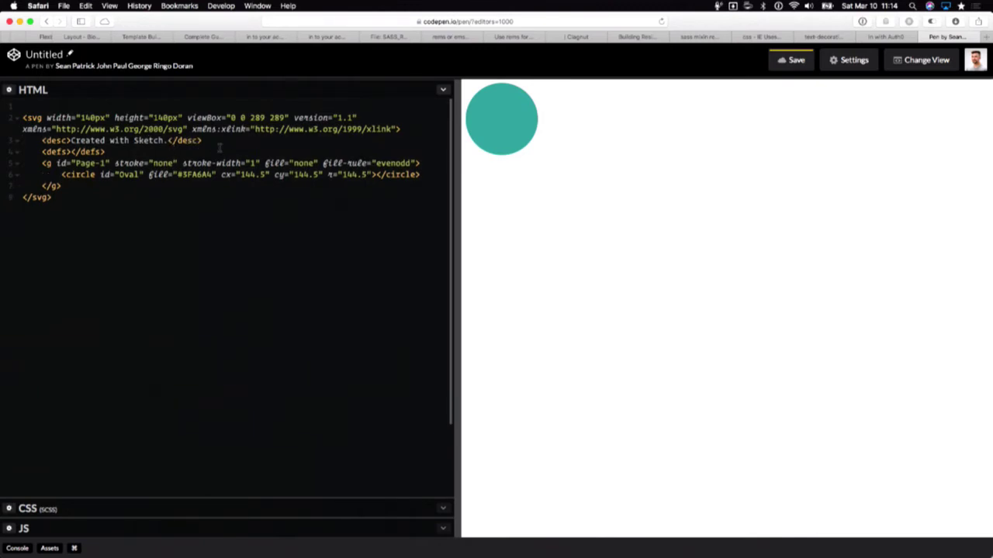
key("super+d")
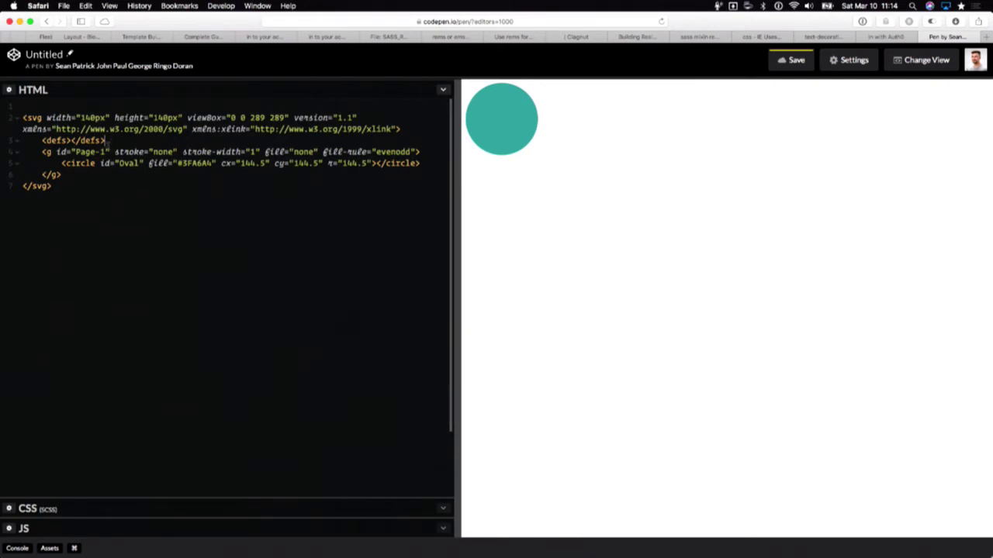
- Switch to Sketch and place the Color version of the Shield symbol from Wiretap Logos above the teal circle's right side
key("alt+space")
type("ske")
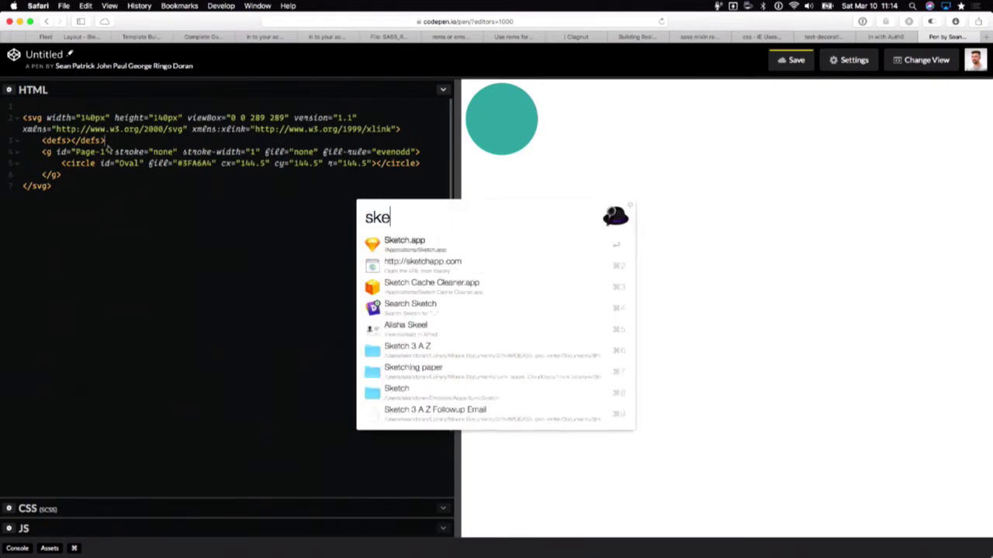
key("Return")
left_click(975, 31)
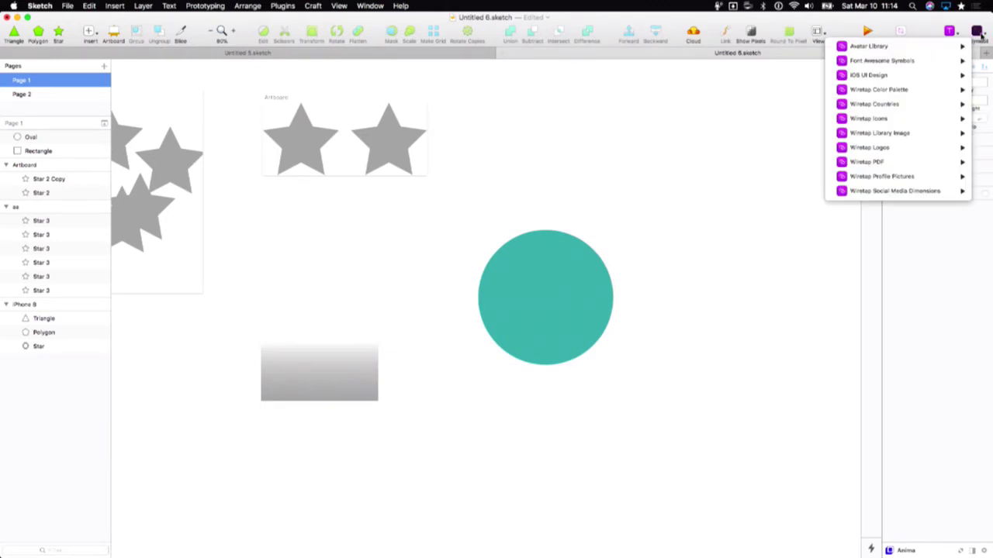
mouse_move(879, 149)
mouse_move(750, 248)
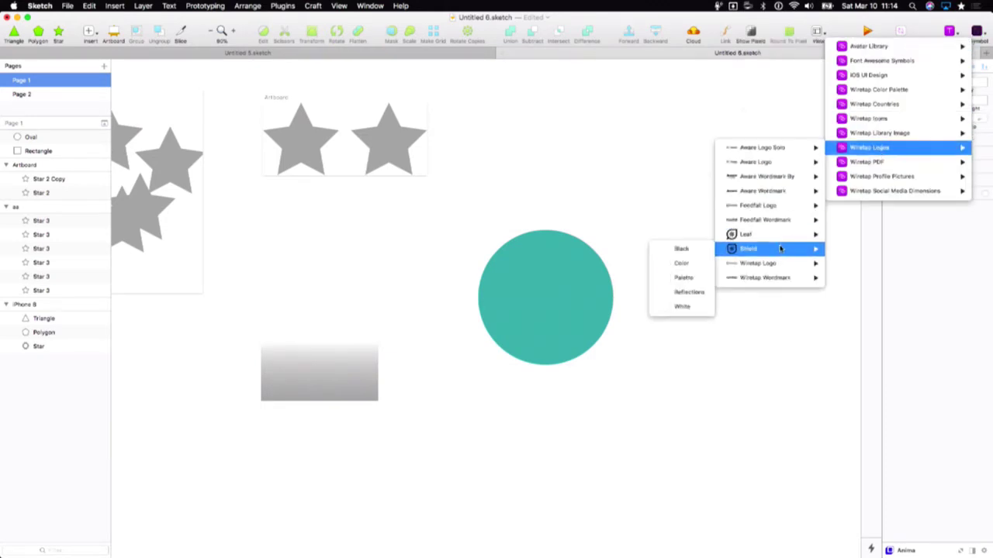
left_click(676, 264)
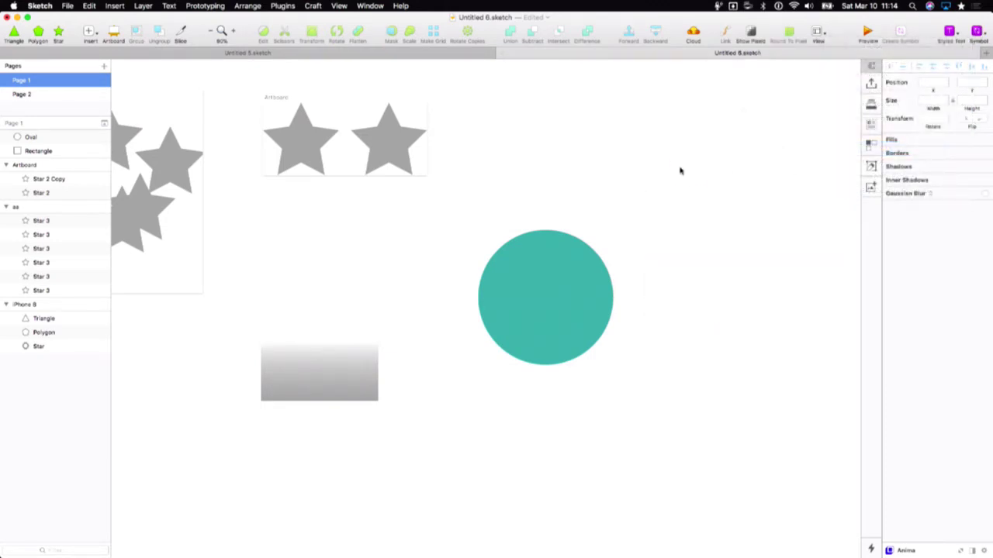
left_click(685, 169)
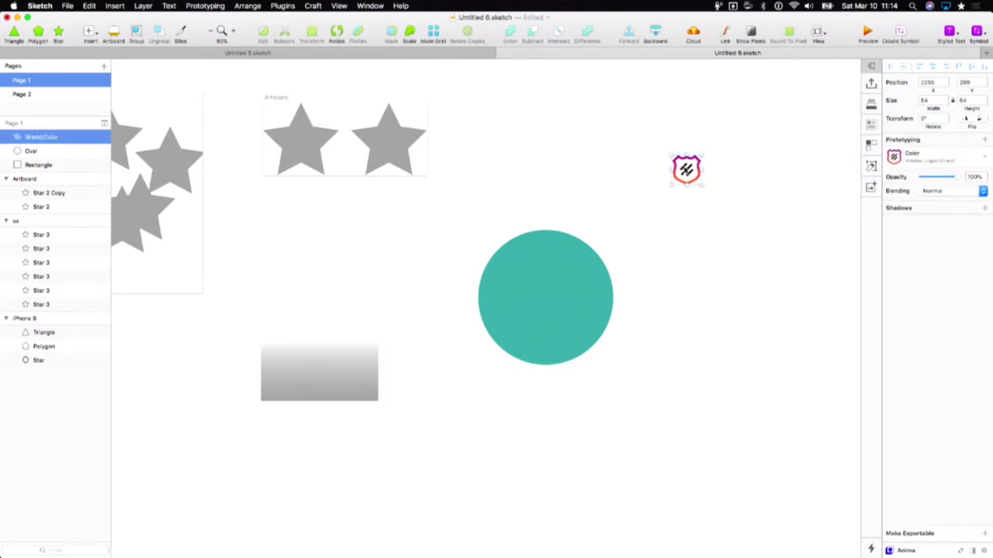
- Replace the pen's HTML code with the SVG code copied from the shield symbol, and widen the code column
right_click(684, 166)
left_click(721, 330)
key("super+Tab")
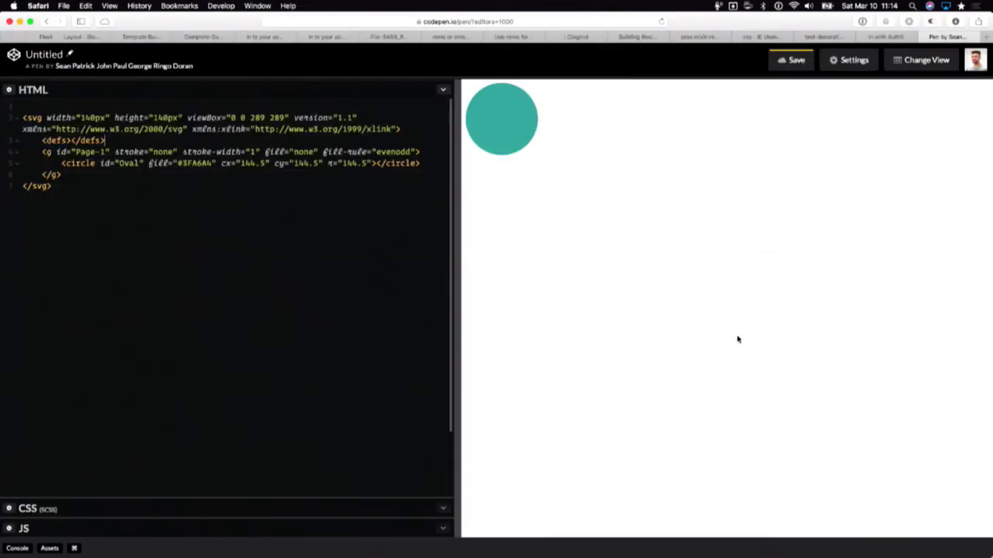
key("super+a")
key("super+v")
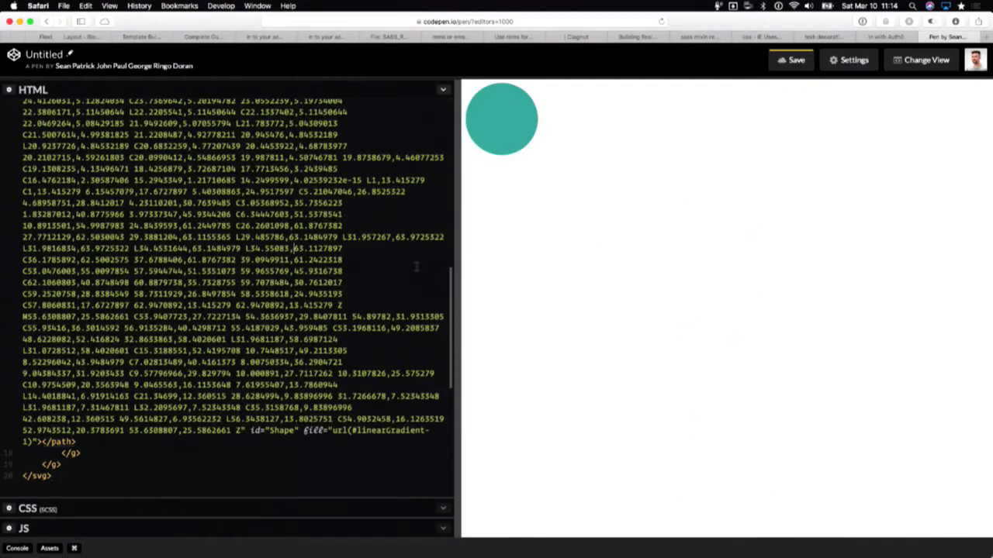
left_click_drag(463, 300, 647, 312)
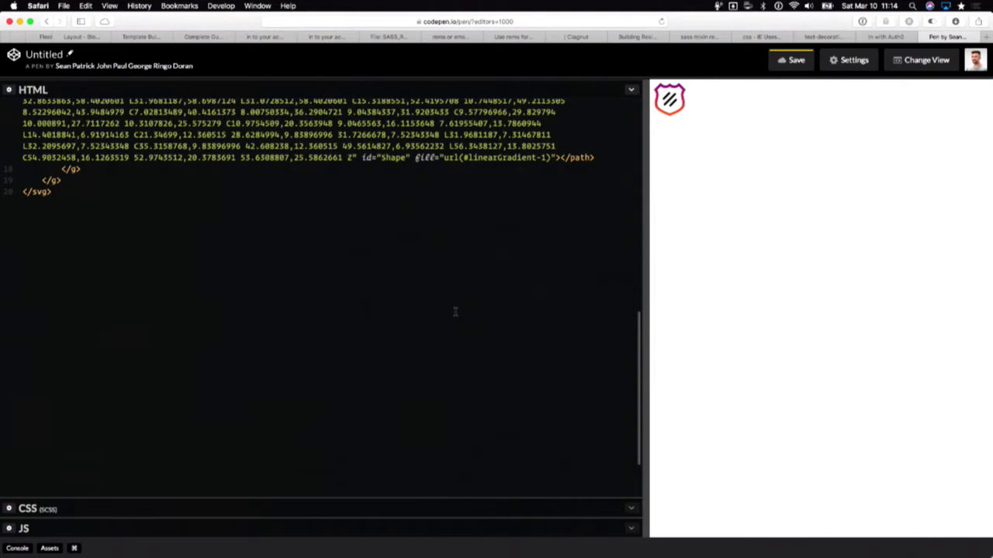
- Search the web for svgomg in a new browser tab and open the SVGOMG site
key("super+t")
type("svgomg")
key("Return")
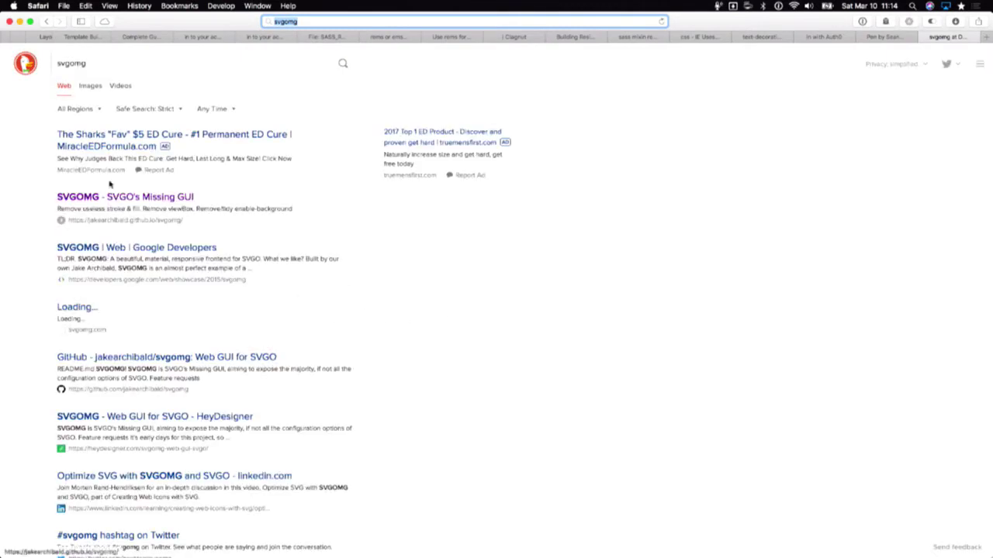
left_click(103, 197)
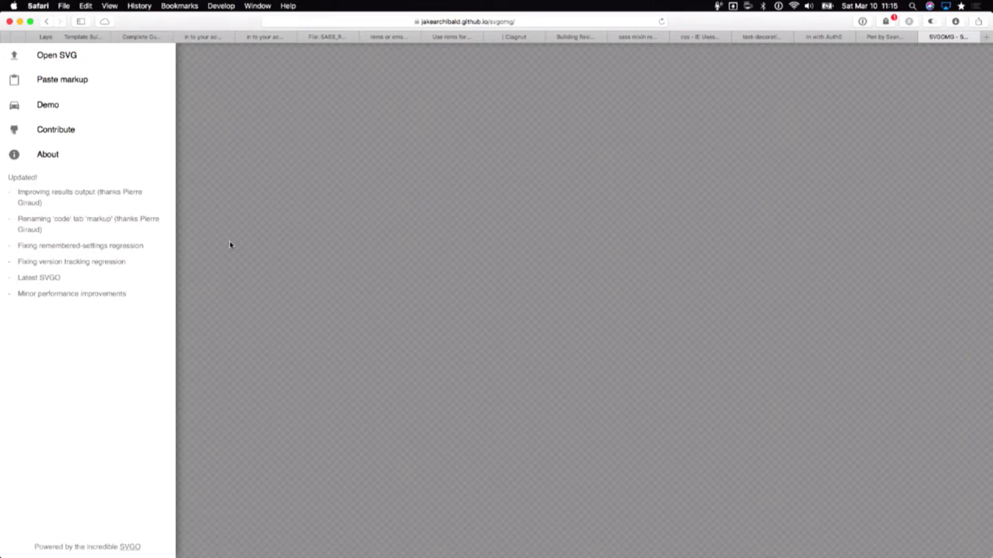
- Close the SVGOMG page and widen the pen's code column further to show the shield's gradient and path code
key("super+w")
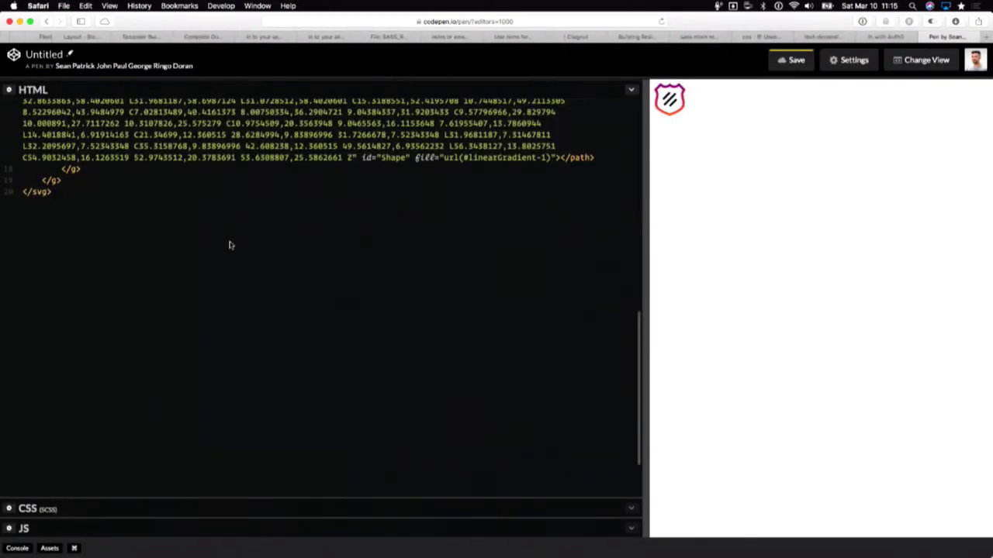
scroll(229, 245, "up", 10)
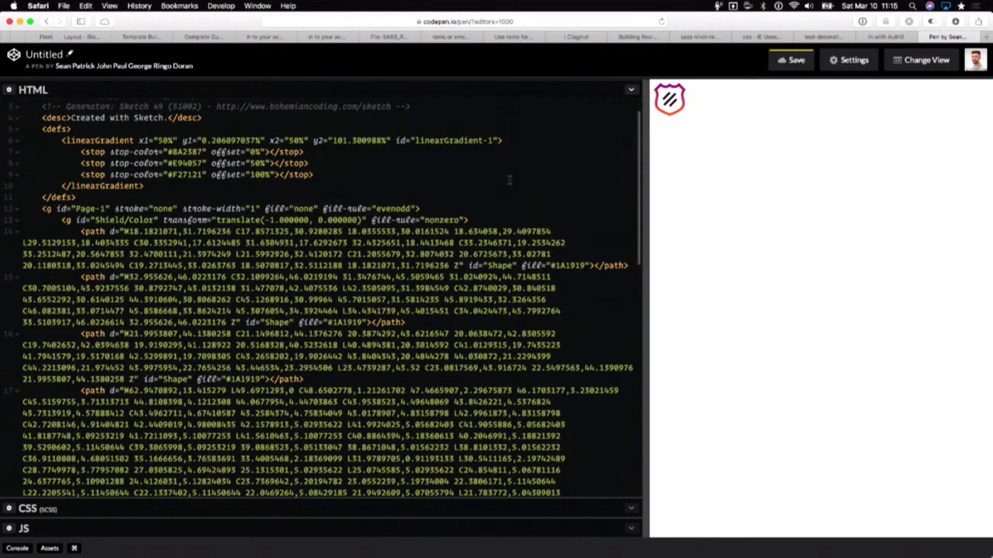
left_click_drag(648, 191, 875, 213)
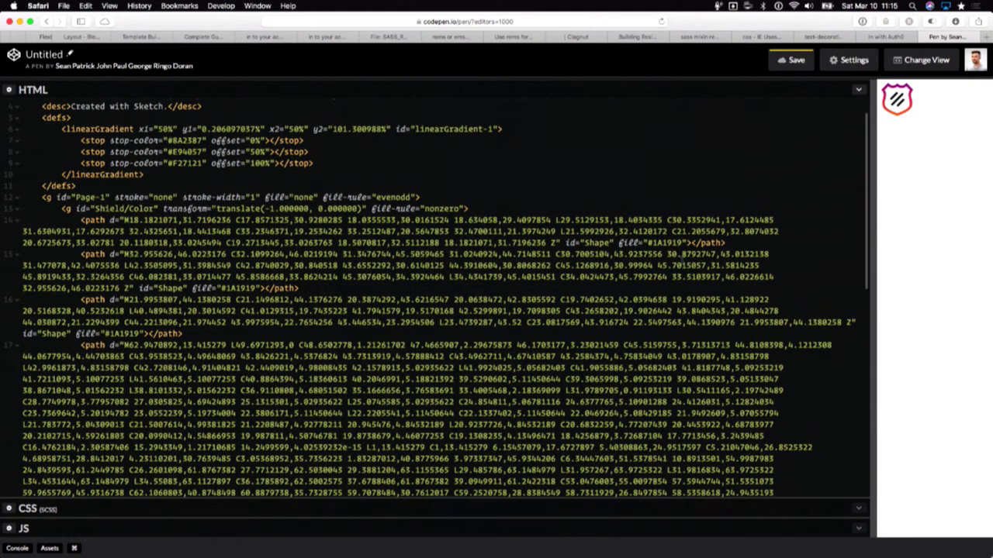
- Switch to Sketch and draw a circle about 310 px across below the shield symbol
key("super+Tab")
left_click(662, 266)
scroll(663, 263, "right", 5)
left_click_drag(593, 255, 738, 400)
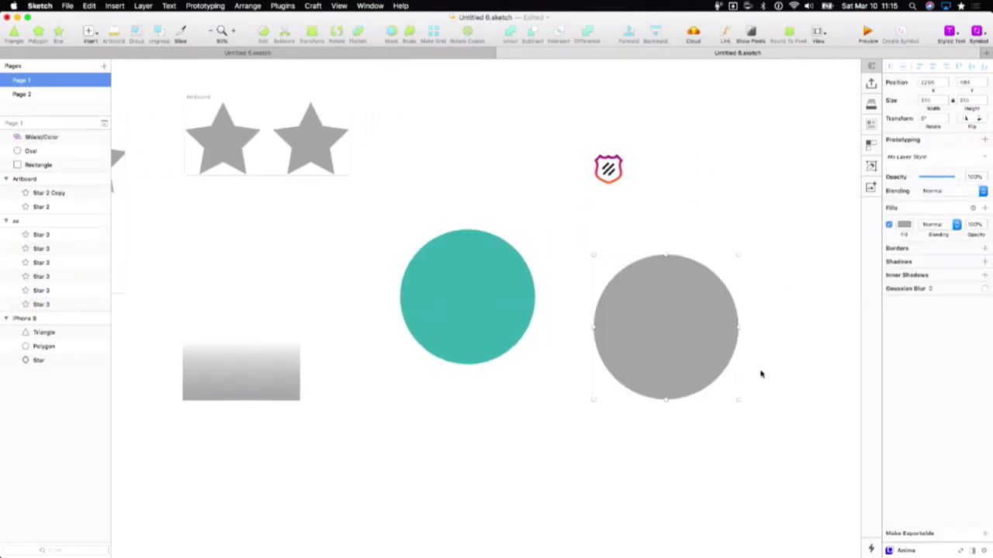
- Duplicate the new grey circle, shrink the copy toward its upper-left corner, and subtract it to form a crescent
key("super+d")
left_click_drag(738, 401, 684, 392)
left_click(643, 335, "shift")
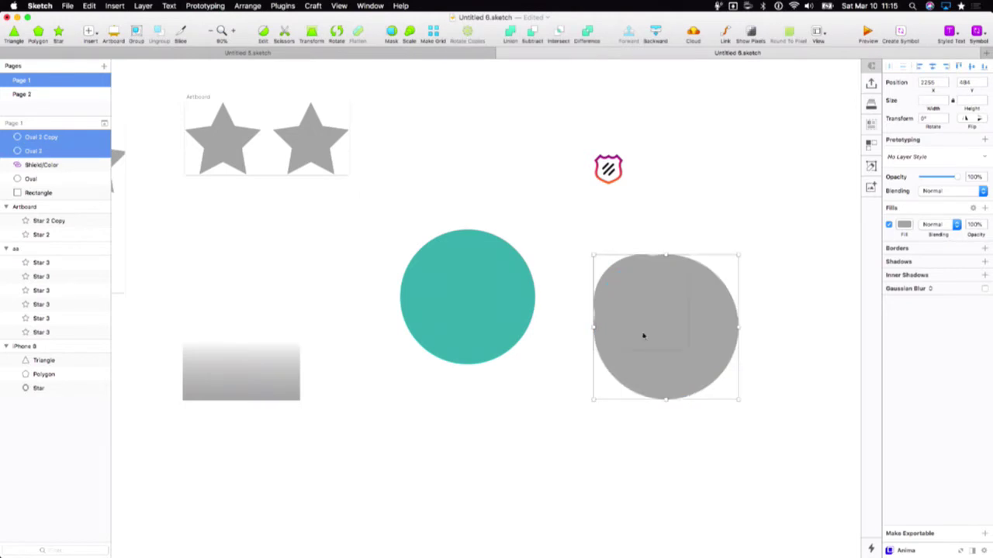
left_click(527, 36)
left_click(749, 213)
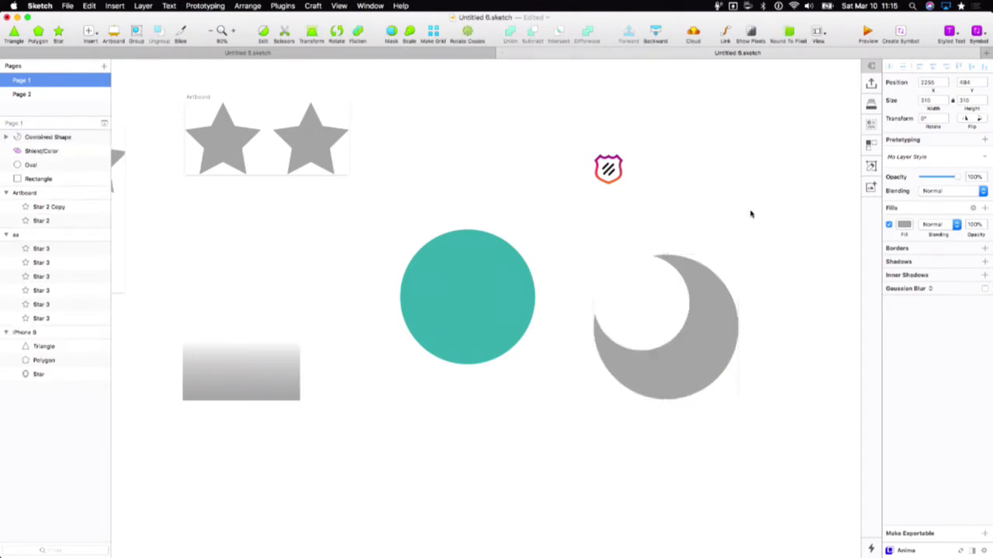
- Try subtracting a rectangle from the crescent's right side, then undo the subtraction and delete the rectangle
left_click(700, 308)
left_click(780, 308)
key("o")
left_click_drag(720, 292, 789, 384)
left_click(680, 361, "shift")
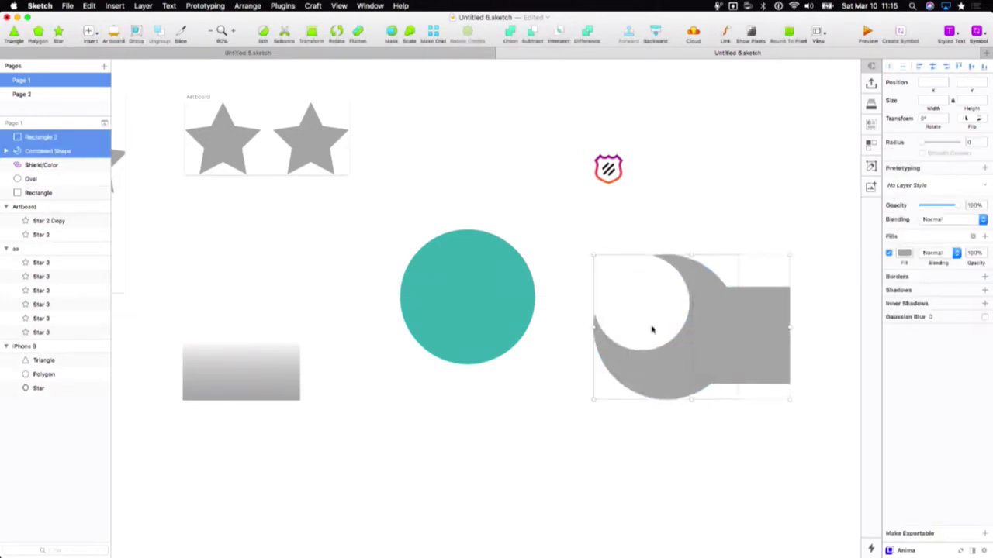
left_click(532, 35)
left_click(731, 478)
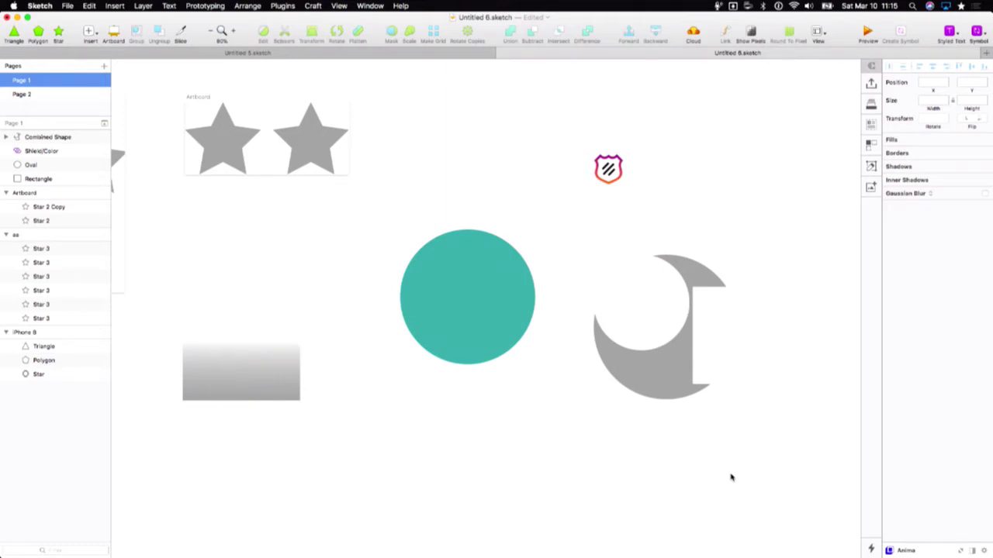
key("cmd+z")
left_click(755, 474)
left_click(743, 361)
key("BackSpace")
- Draw a small circle inside the crescent's opening, combine it with the crescent, and move the combined shape slightly to the right
left_click(701, 350)
left_click(740, 445)
key("o")
left_click_drag(610, 268, 651, 318)
left_click(693, 345)
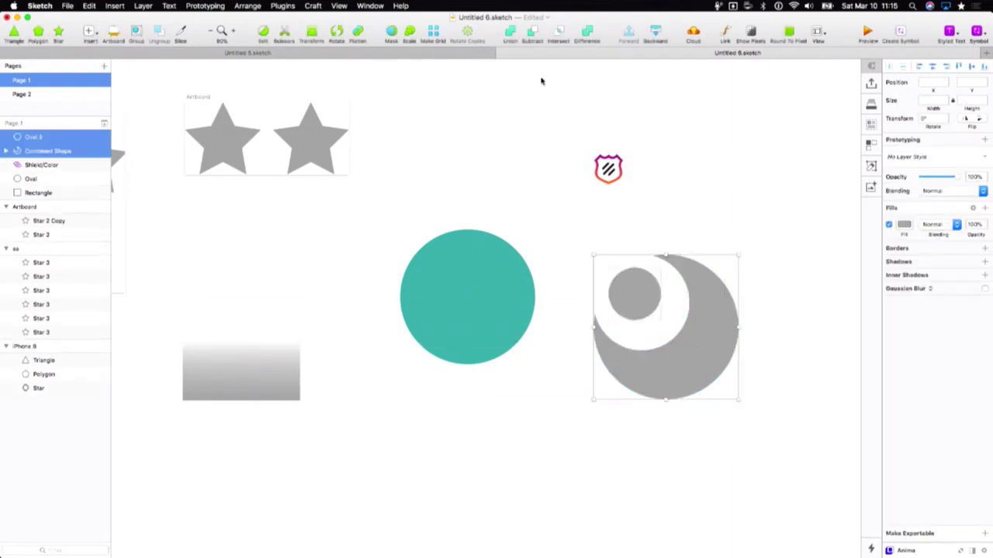
left_click(720, 153)
left_click(705, 291)
left_click_drag(705, 290, 740, 296)
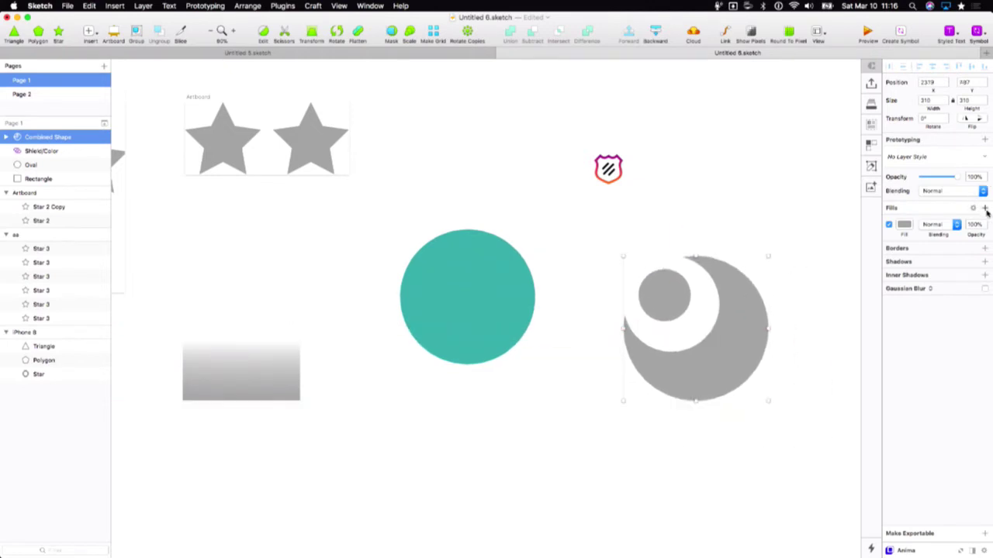
- Add a second fill to the combined shape as a radial gradient from red FF0000 to black 000000
left_click(904, 224)
left_click(929, 248)
left_click(946, 299)
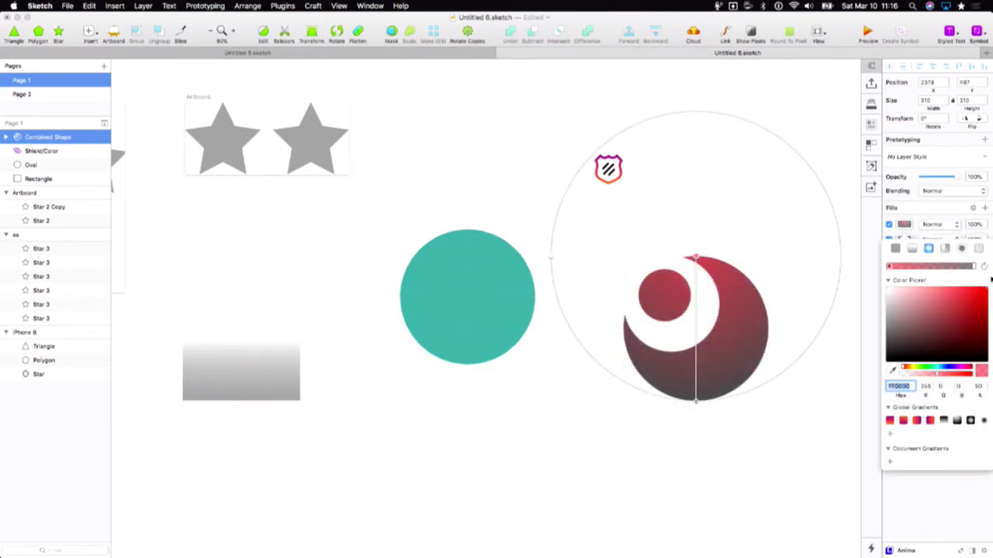
left_click(974, 265)
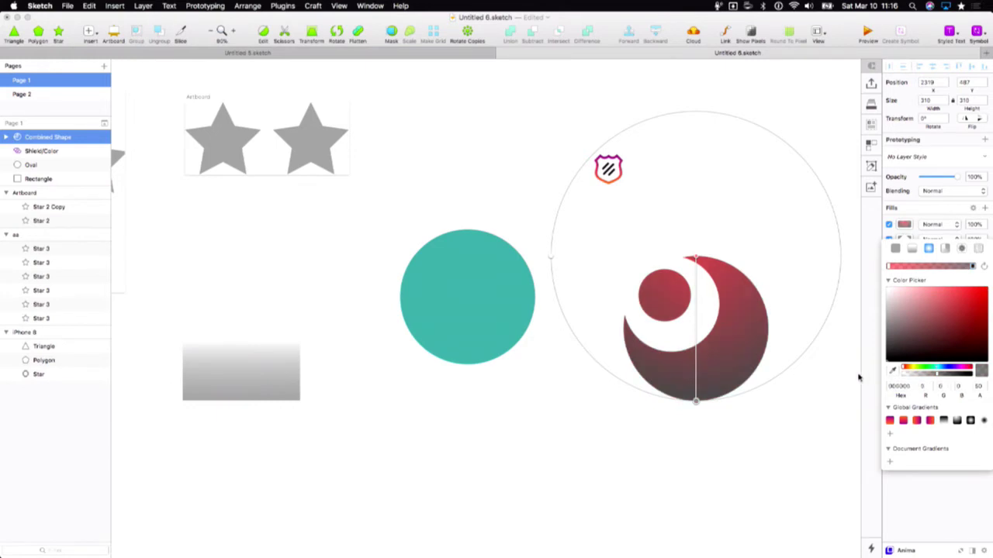
left_click(838, 237)
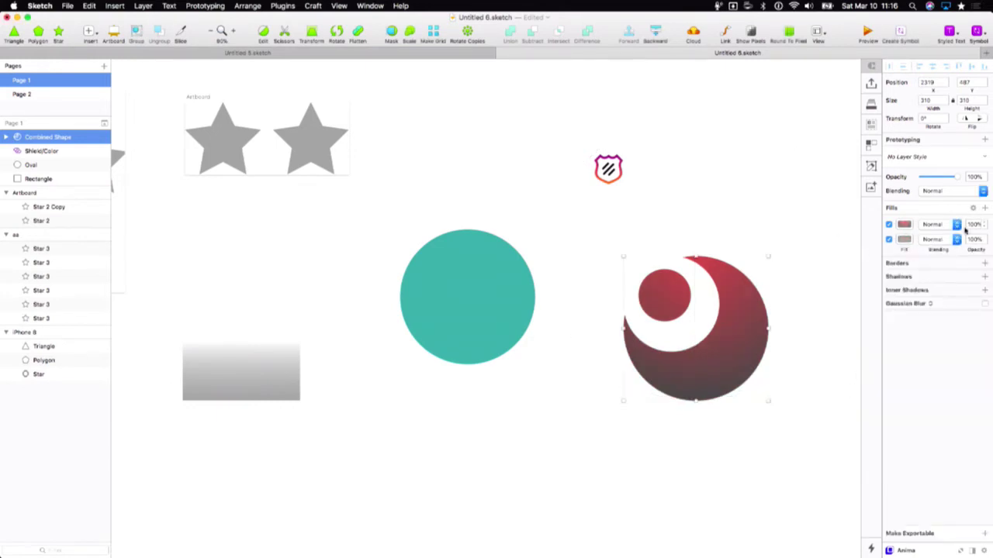
- Set the opacity of the gradient's red and black color stops to 100
left_click(911, 224)
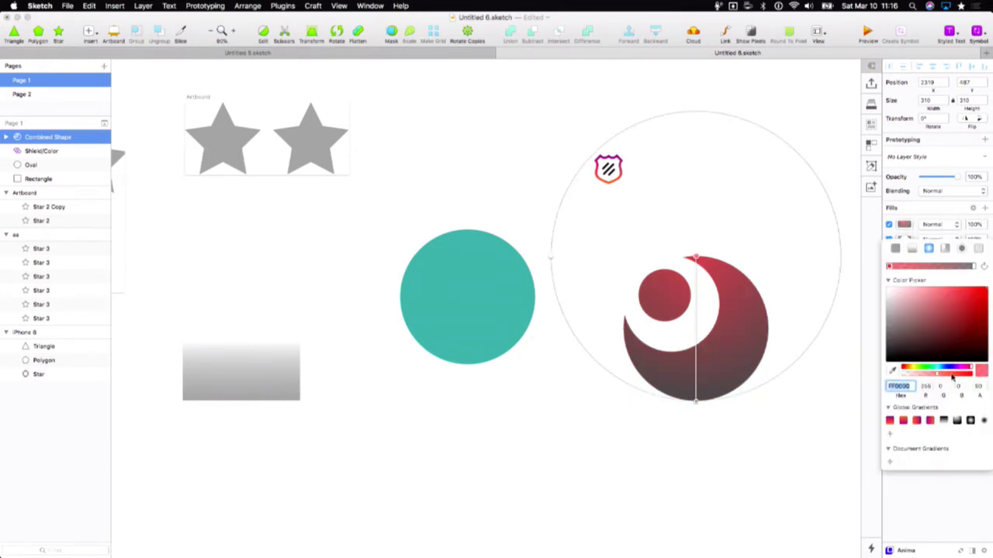
left_click_drag(940, 378, 981, 372)
left_click(973, 266)
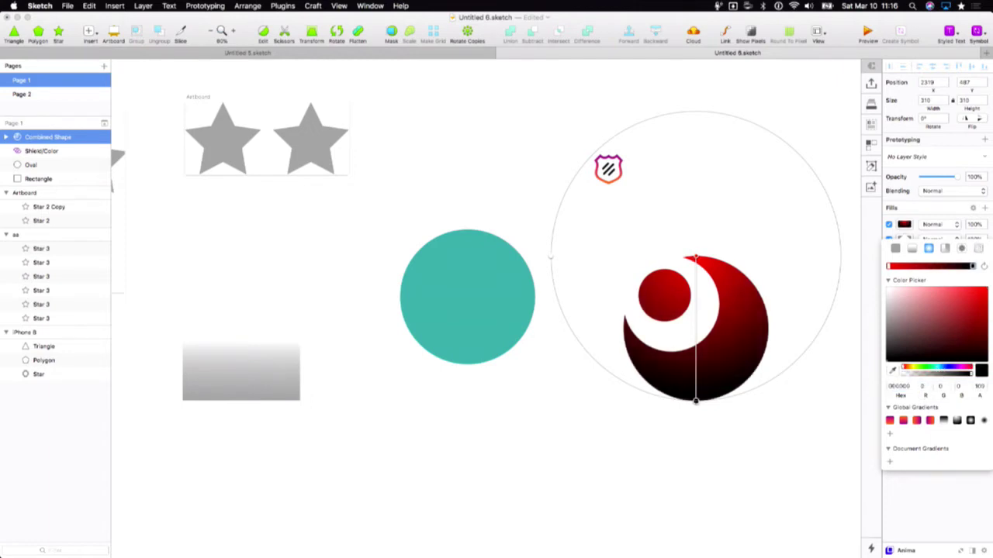
left_click(721, 440)
left_click(744, 455)
- Rotate the combined shape to -315° so the small circle sits centered at the top, and deselect it
left_click(726, 328)
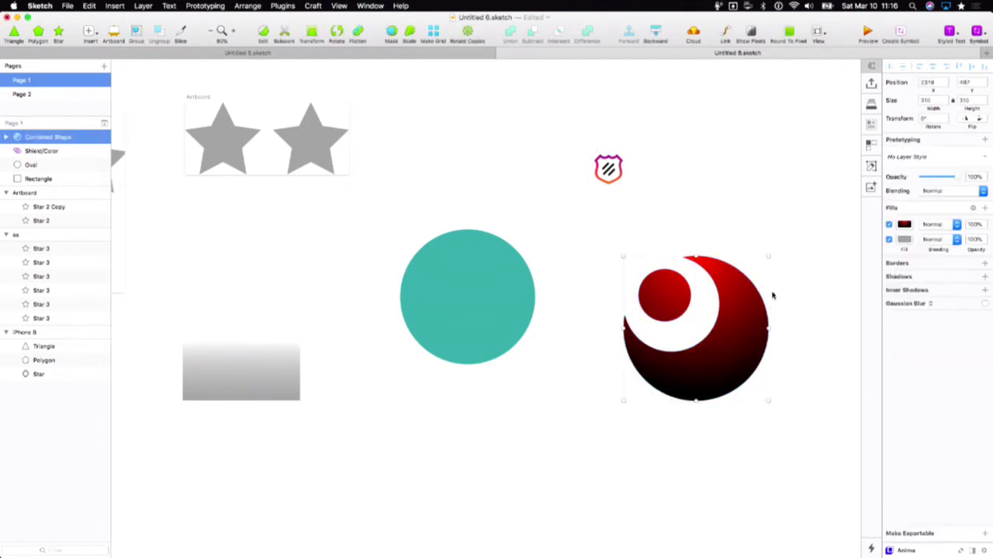
key("super+shift+r")
left_click_drag(775, 266, 798, 326)
left_click(791, 232)
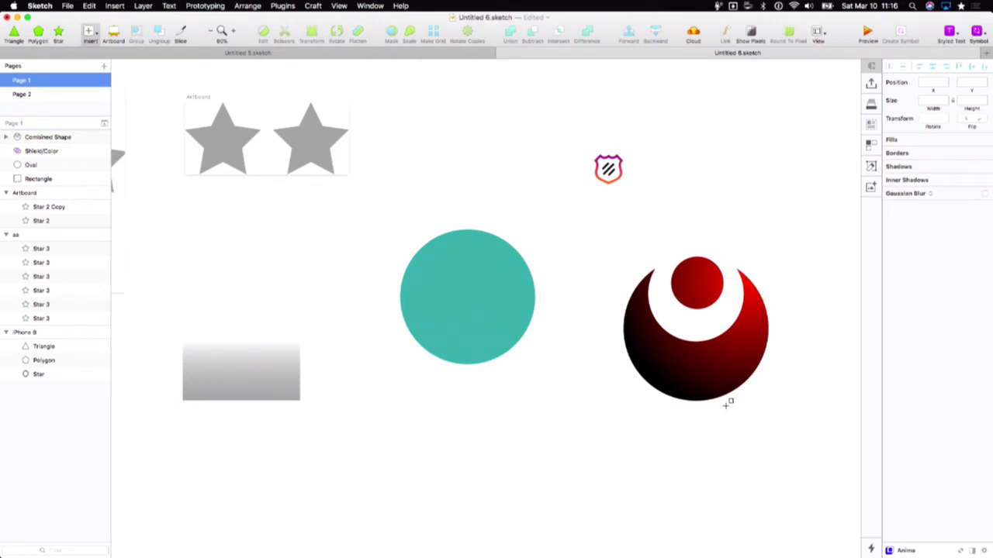
key("r")
key("Escape")
- Copy the combined shape's SVG code and switch to the pen in the browser
left_click(704, 346)
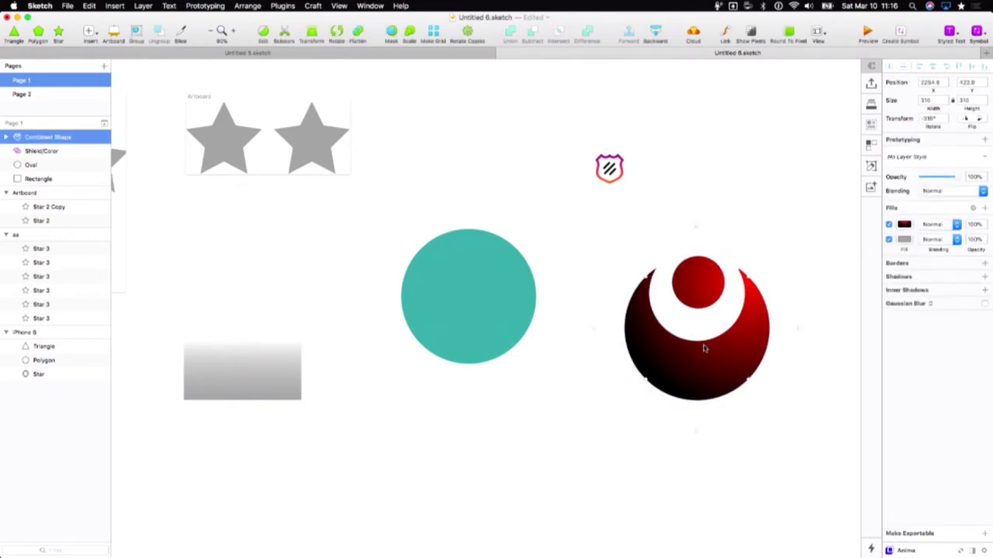
right_click(704, 348)
left_click(741, 419)
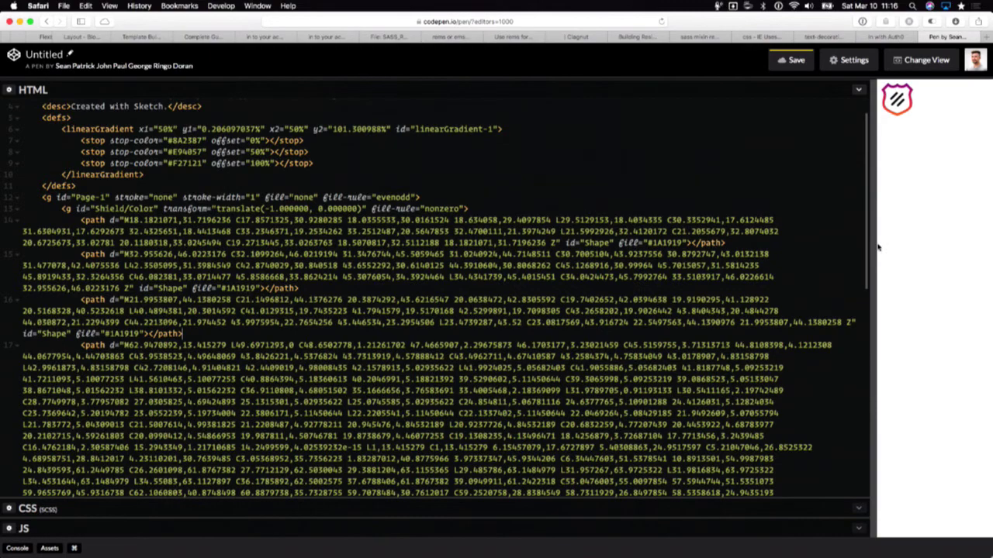
left_click_drag(871, 244, 892, 243)
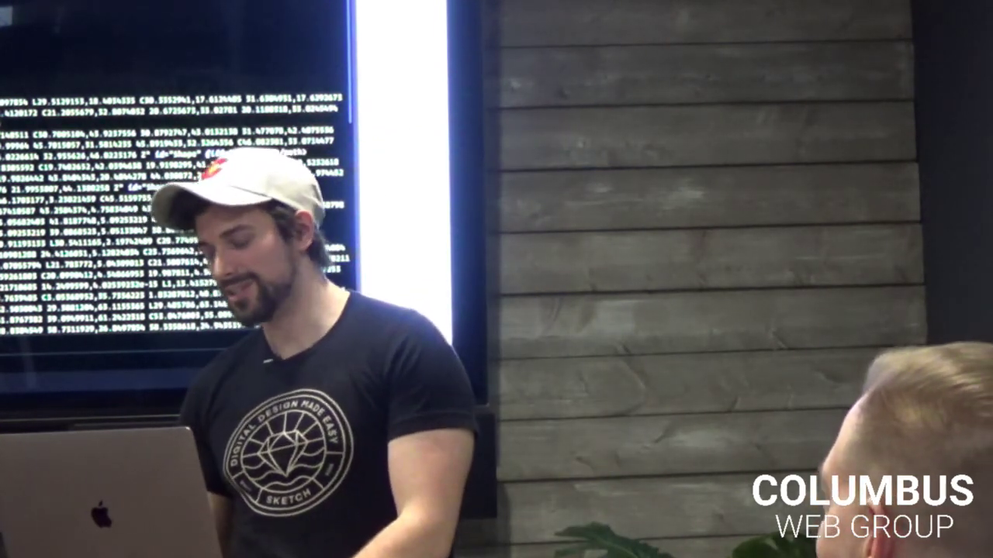
key("super+Tab")
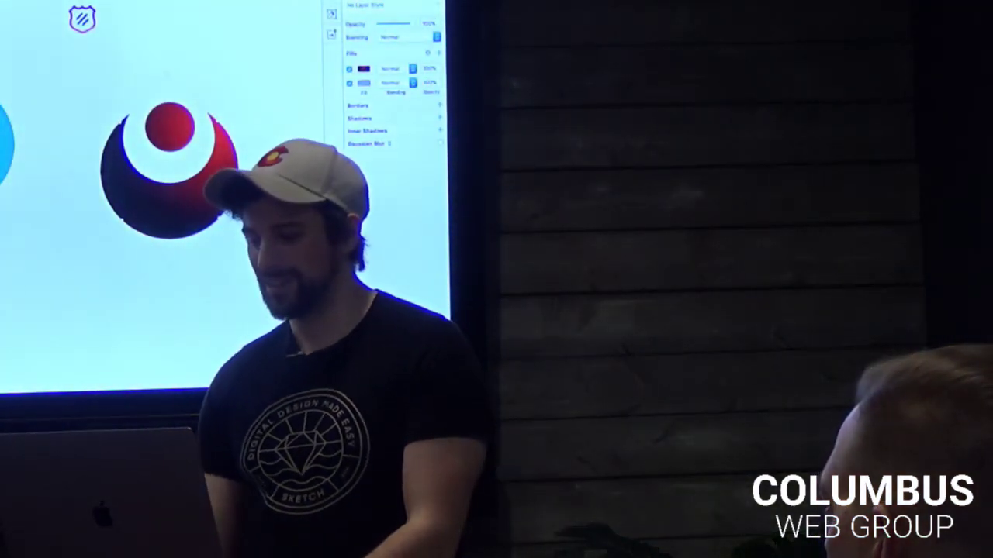
key("Escape")
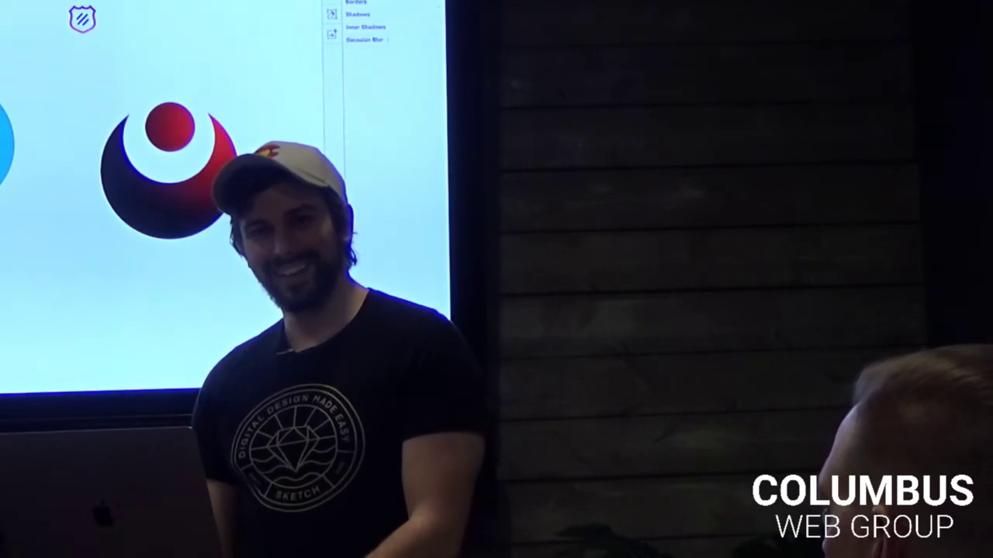
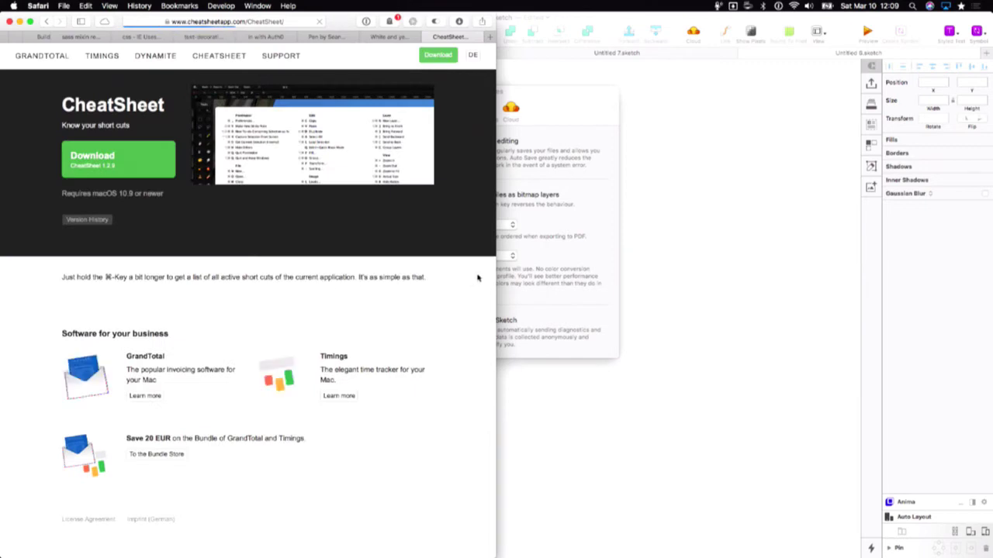
- Widen the browser window with the CheatSheet page to about two thirds of the screen width
left_click_drag(494, 277, 819, 258)
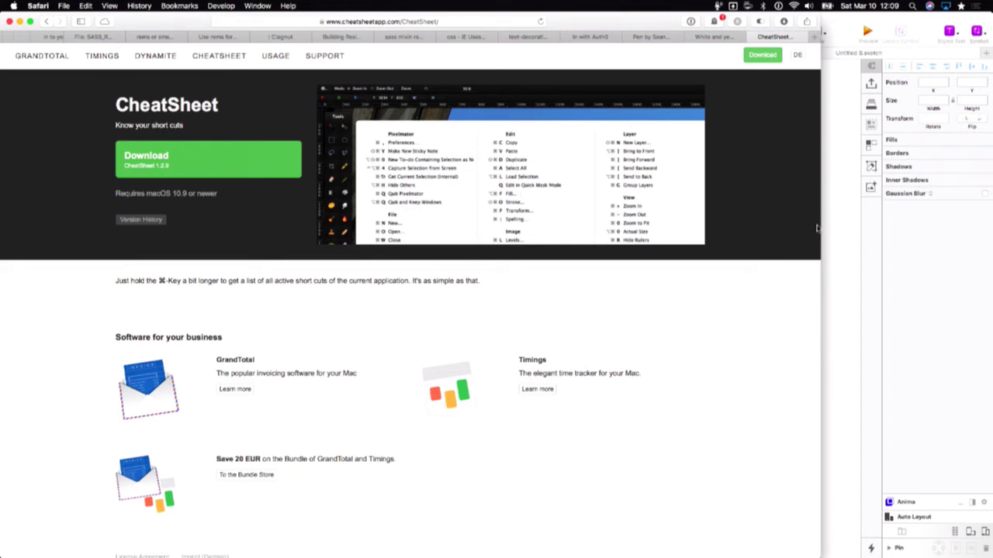
left_click_drag(817, 227, 675, 206)
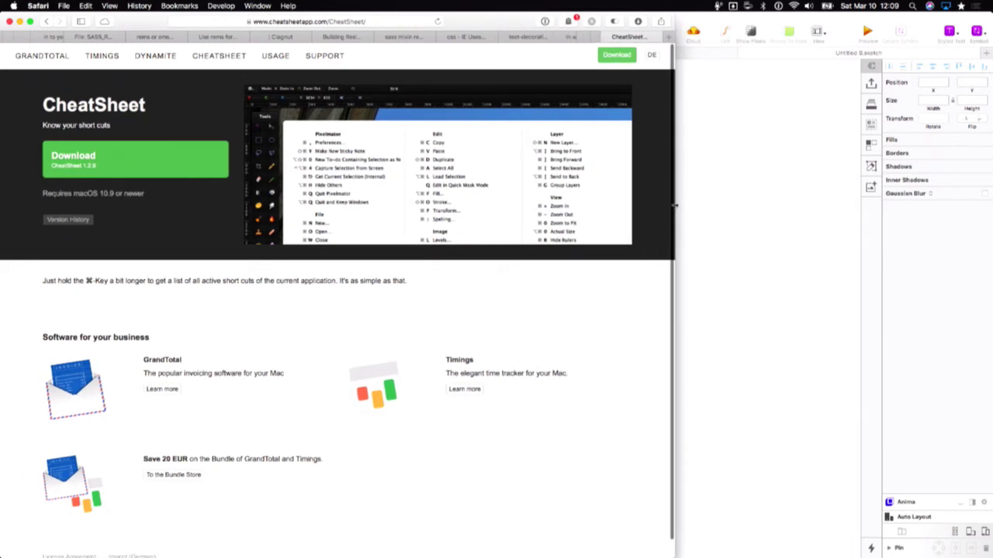
left_click_drag(675, 206, 669, 206)
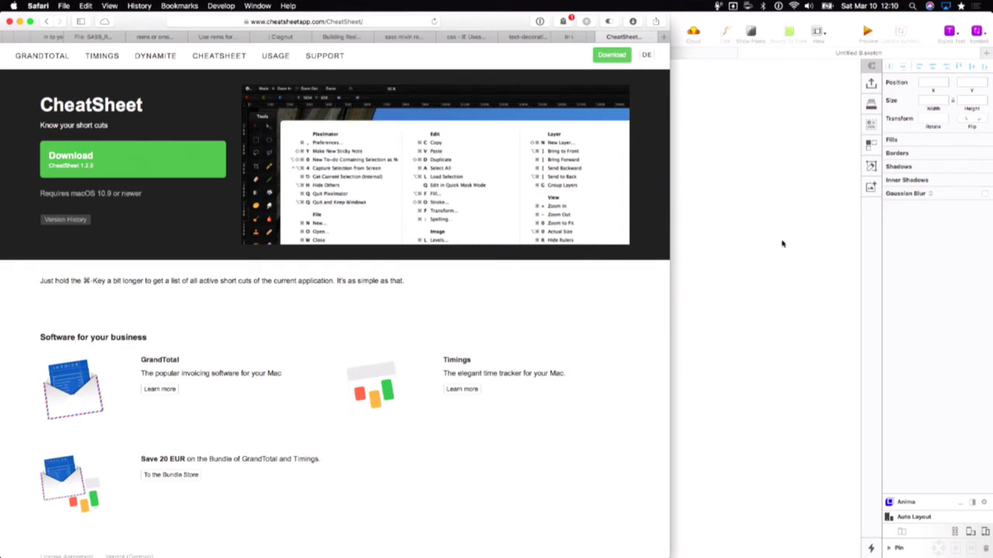
- Switch to Sketch and review the color profile options in the general preferences
left_click(756, 252)
key("super+comma")
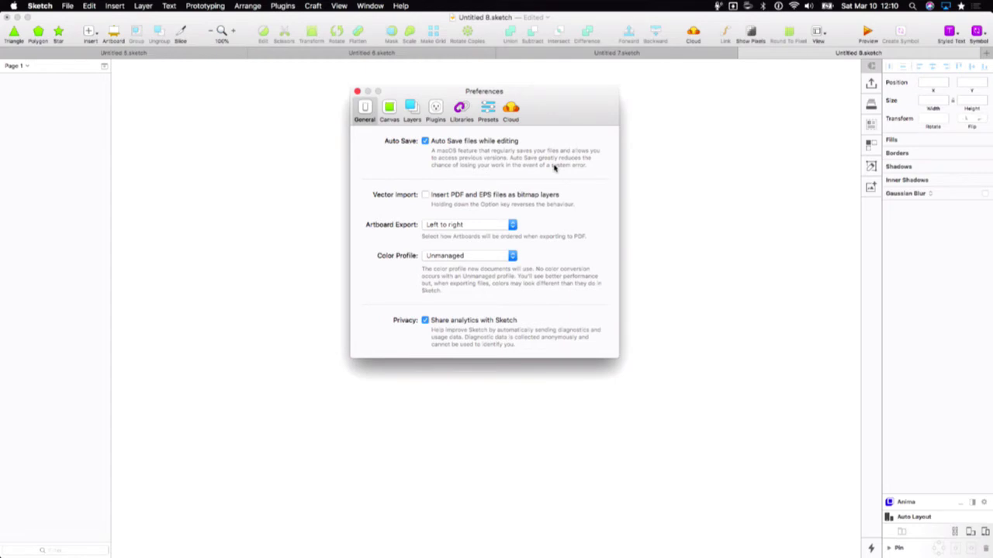
left_click(497, 258)
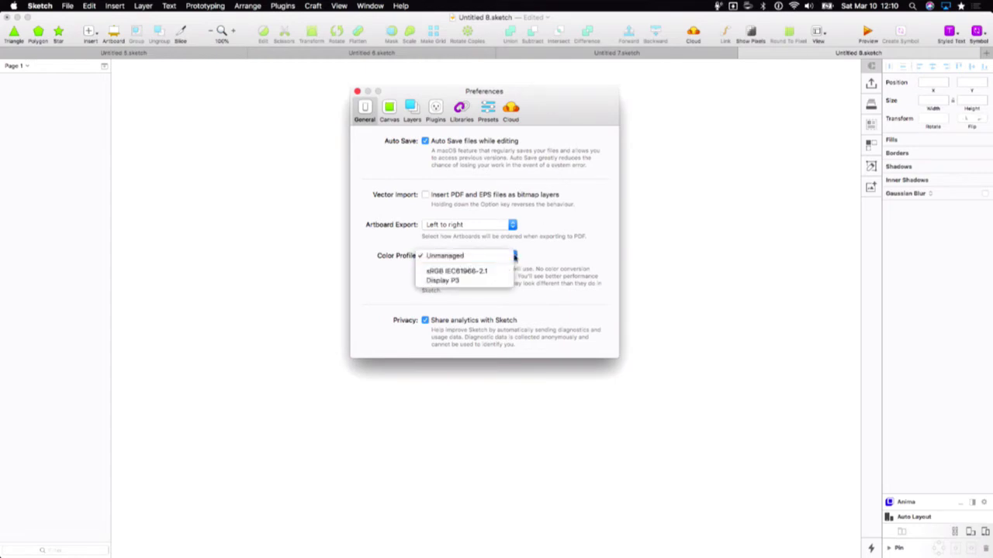
left_click(527, 256)
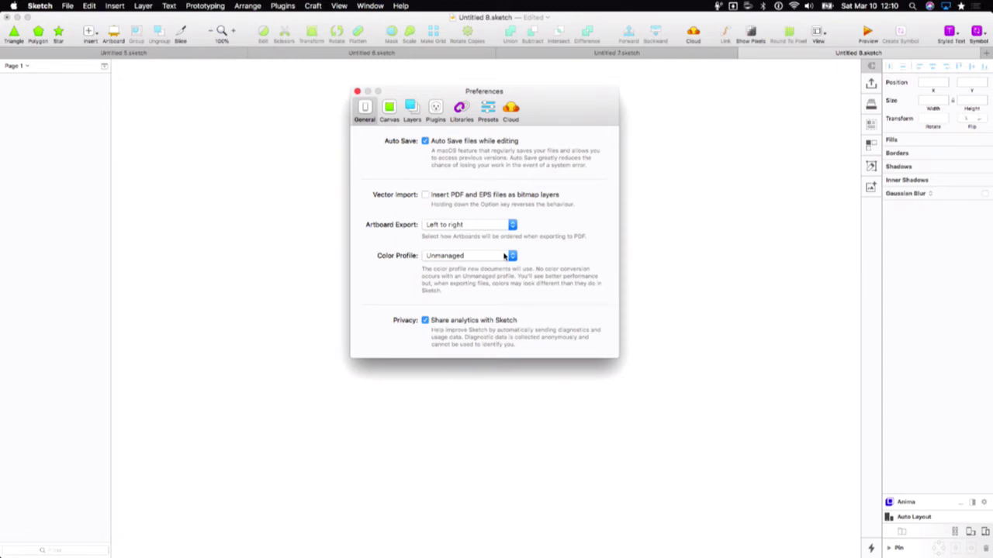
- Show the Canvas preferences beside the document window, with the document window resized to half the screen width
left_click(390, 115)
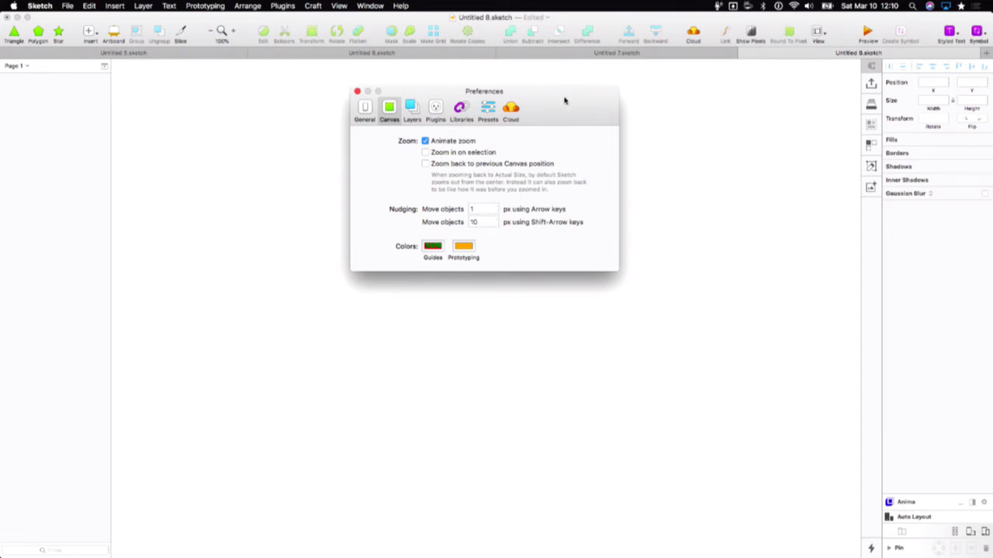
left_click_drag(565, 91, 703, 85)
left_click(334, 225)
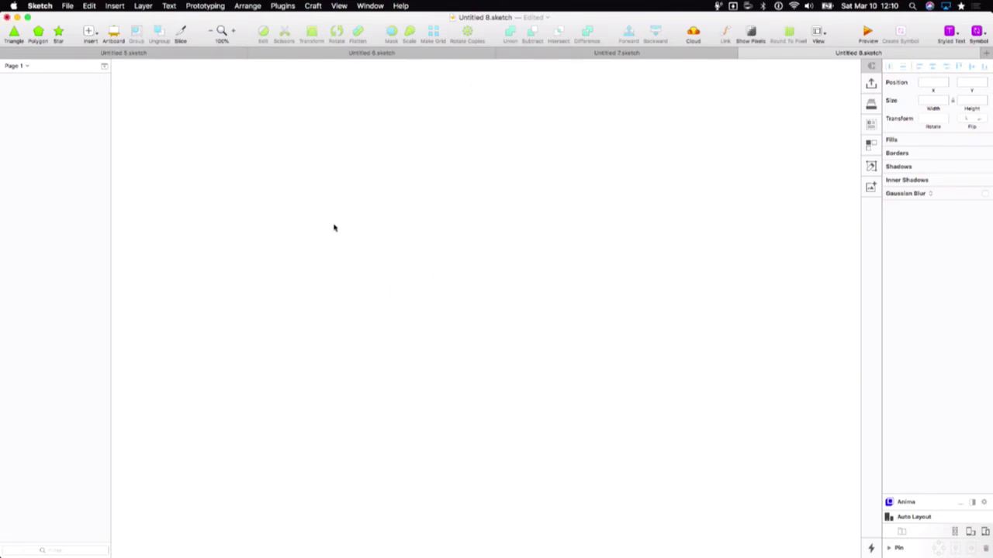
key("super+alt+Left")
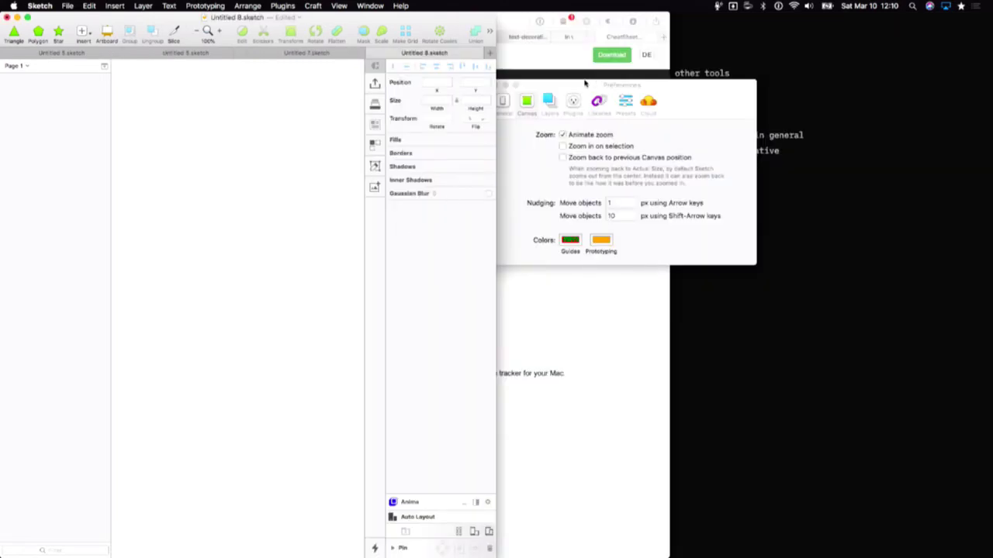
left_click_drag(591, 82, 770, 73)
- Draw two rectangles side by side on the canvas, the second about 90 by 94 px
key("r")
left_click_drag(158, 149, 203, 198)
key("r")
left_click_drag(213, 148, 261, 196)
- Nudge the second rectangle right, left and down in 1 px steps to X 272, Y 151
key("Right")
key("Right")
key("Right")
key("Right")
key("Right")
key("Left")
key("Left")
key("Left")
key("Left")
key("Down")
key("Down")
key("Down")
key("Down")
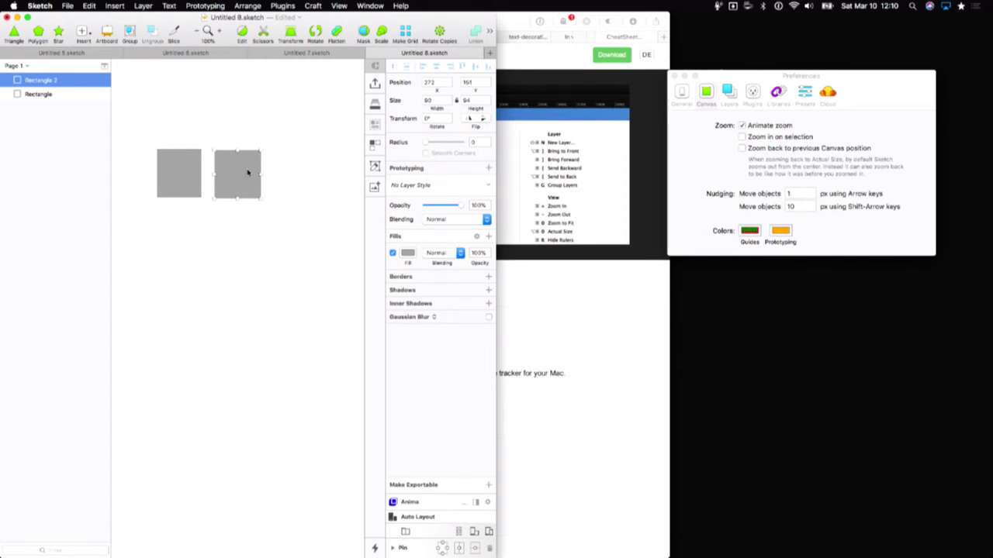
- Nudge the second rectangle horizontally in 10 px steps to X 312, and deselect it
key("shift+Right")
key("shift+Right")
key("shift+Right")
key("shift+Right")
key("shift+Right")
key("shift+Right")
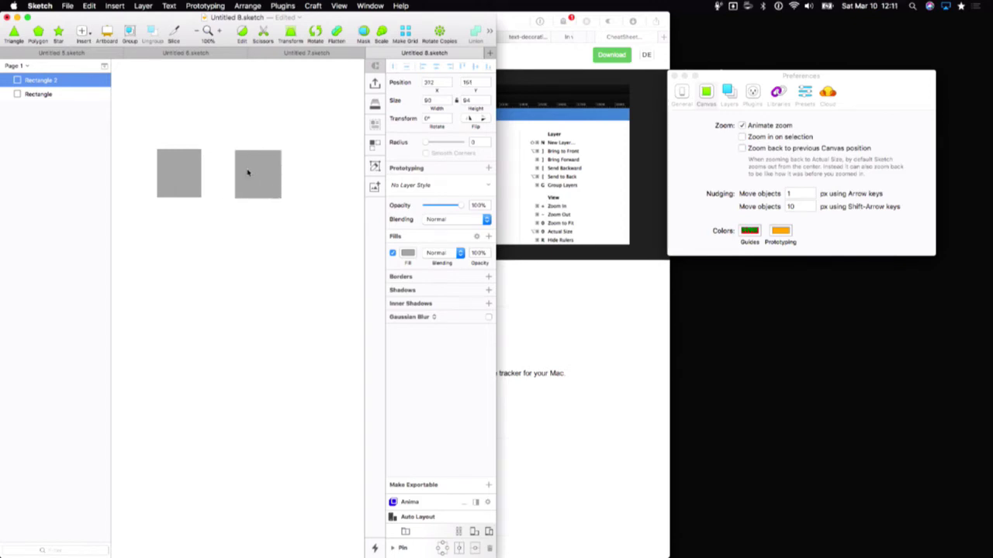
key("shift+Left")
key("shift+Left")
left_click(287, 293)
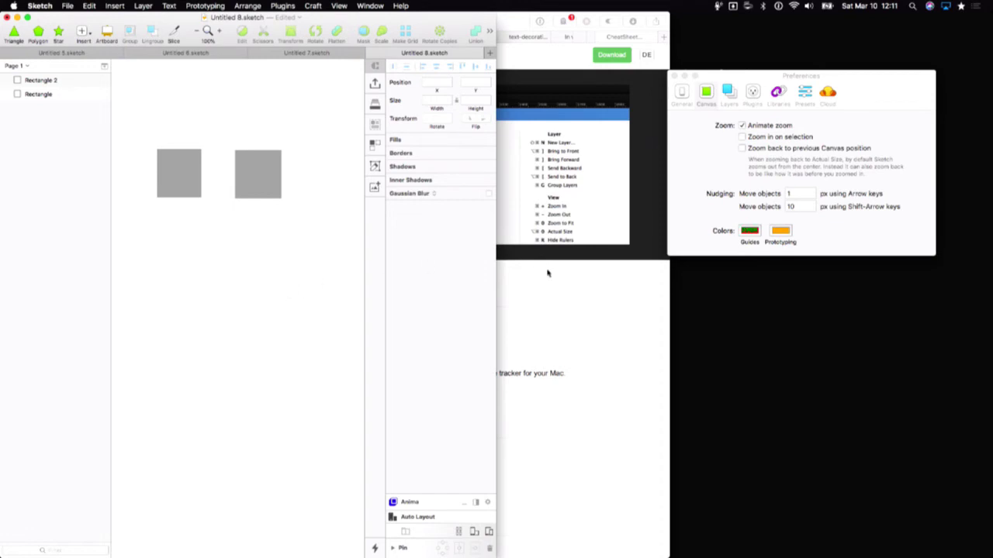
- Set the nudging distance for Shift-Arrow keys to 8 px in the Canvas preferences
left_click(795, 206)
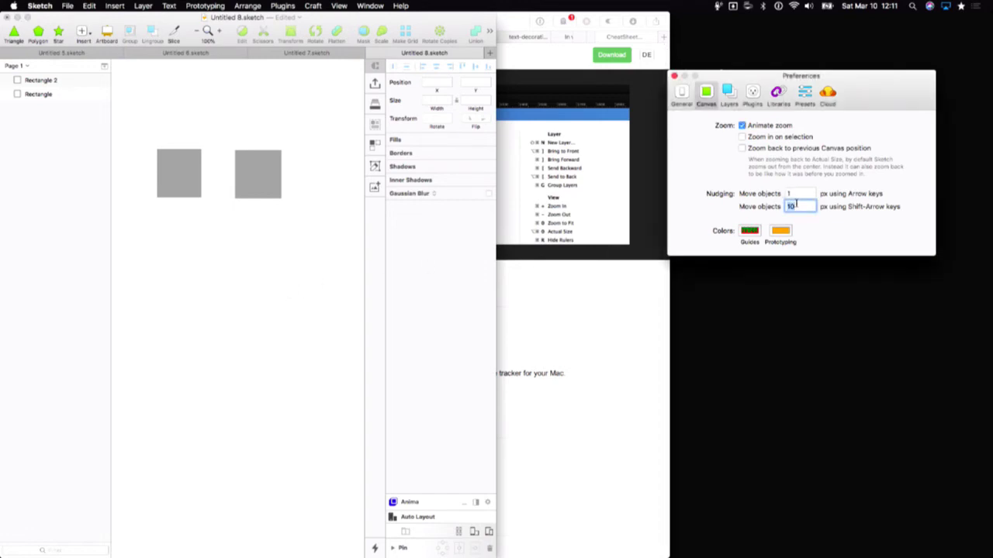
type("8")
left_click(795, 193)
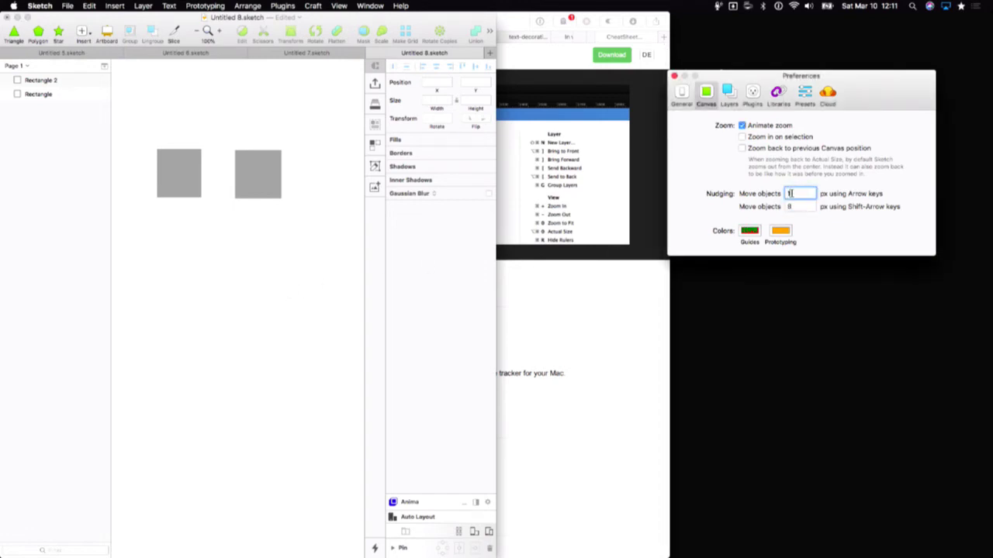
- Snap the second rectangle against the first one's right edge, and nudge it right in 8 px steps to X 311
left_click_drag(270, 186, 237, 184)
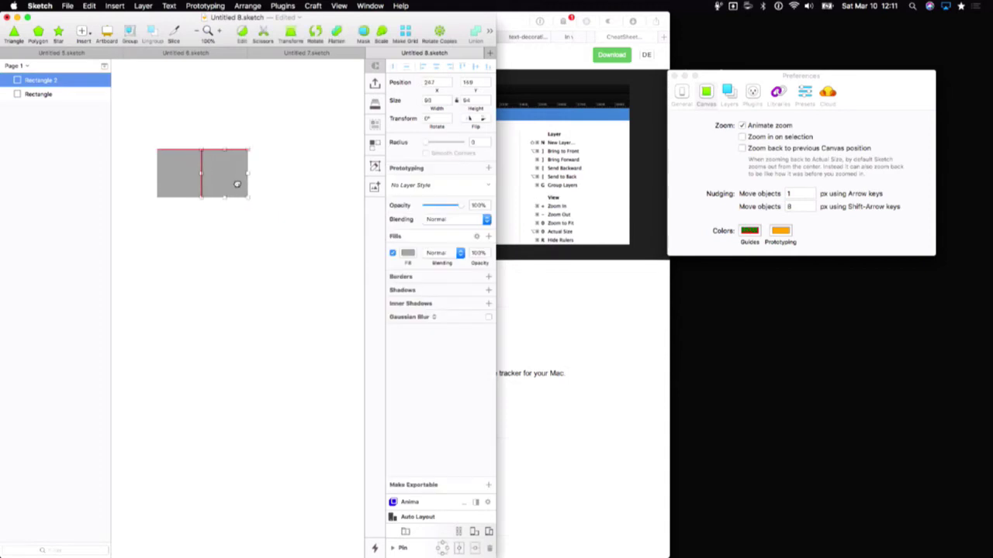
key("Right")
key("Right")
key("Right")
key("Right")
key("Right")
key("Right")
key("Right")
key("Right")
key("Right")
key("Right")
key("Right")
key("Right")
key("Right")
key("Right")
key("Right")
key("Right")
key("Right")
key("Right")
key("Right")
key("Right")
key("Right")
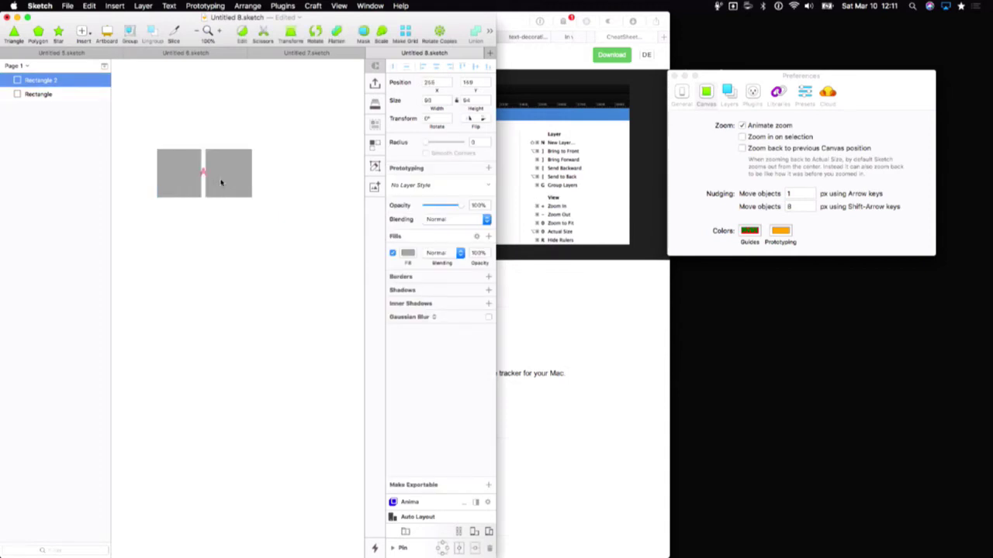
key("Right")
key("Right")
key("Right")
key("Right")
key("Right")
key("Right")
key("Right")
key("Right")
key("Right")
key("Right")
key("Right")
key("Right")
key("Right")
key("Right")
key("Right")
key("Right")
key("Right")
key("Right")
key("Right")
key("Right")
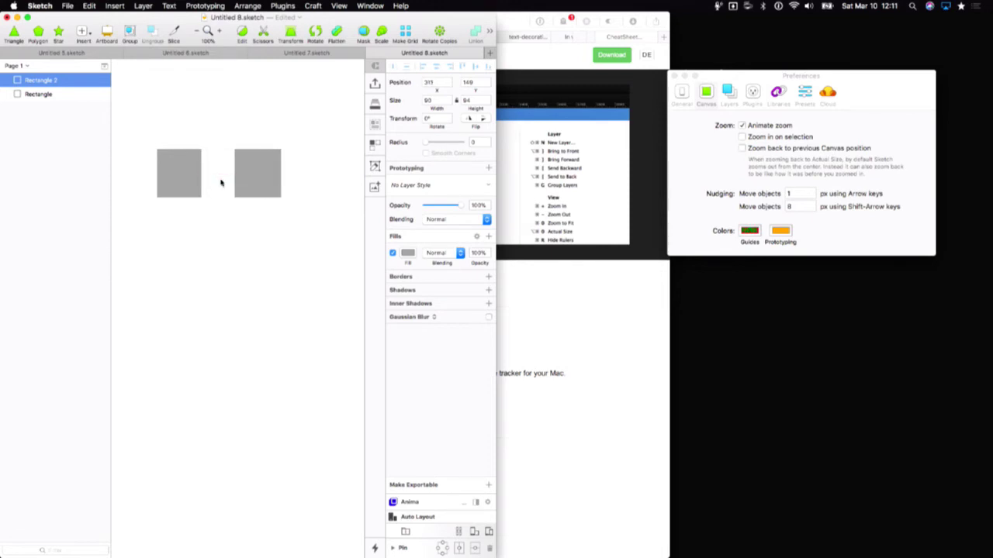
- Measure the horizontal gap between the two rectangles, and clear the selection
left_click(683, 117)
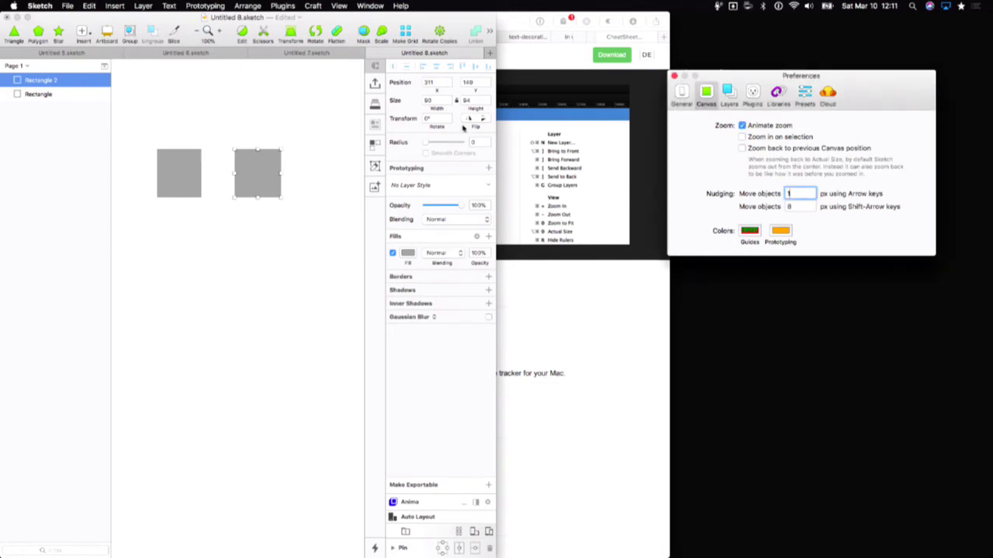
double_click(262, 181)
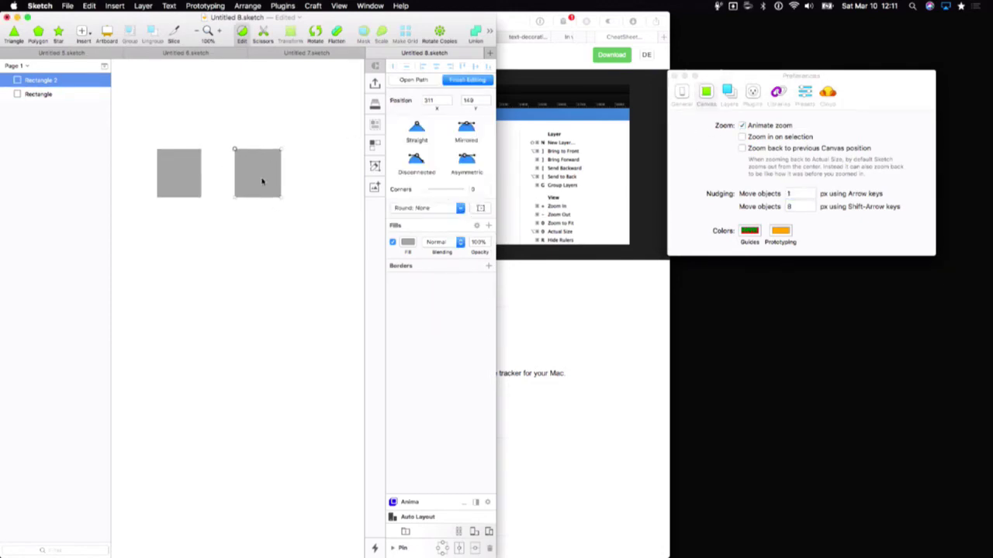
key("Escape")
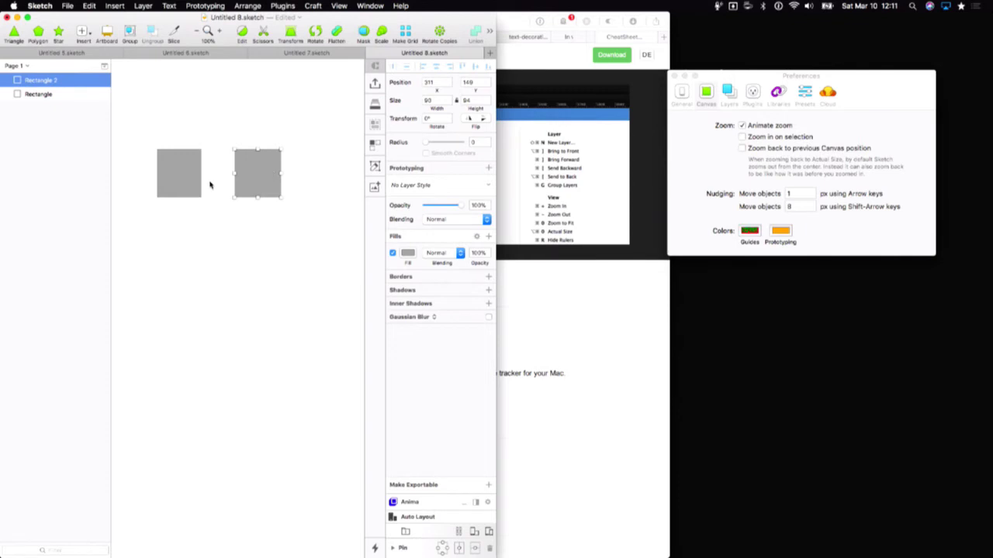
key("alt")
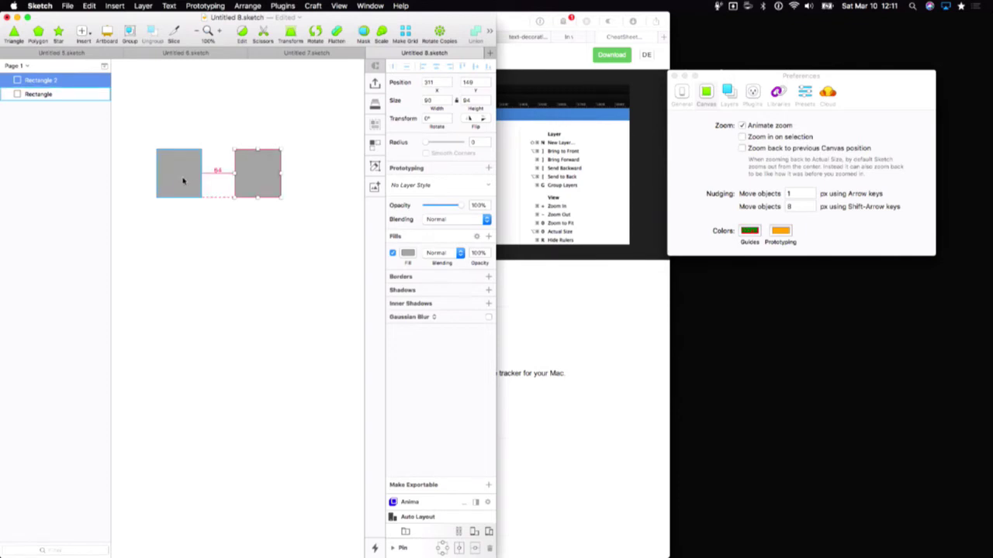
left_click(222, 230)
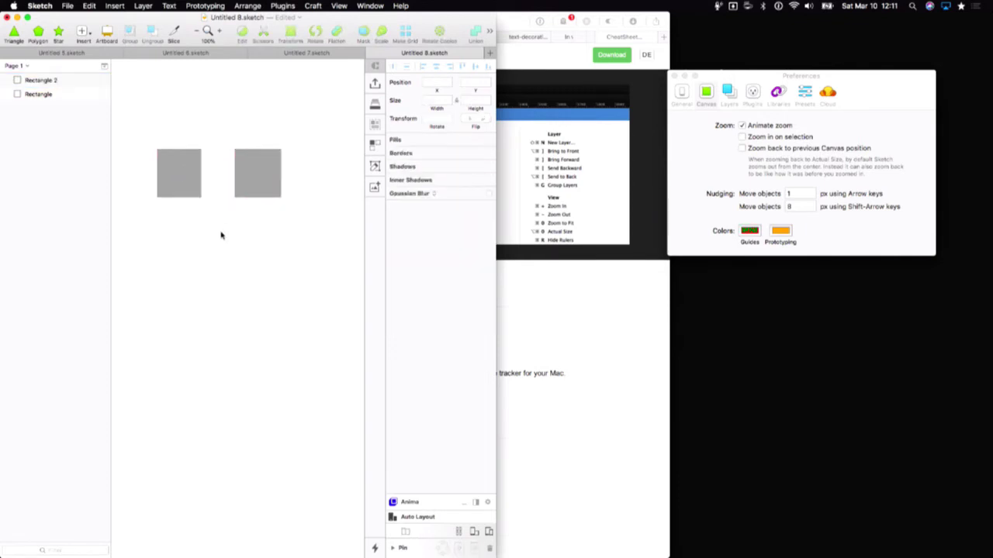
- Draw four more rectangles around the first two: two below, one to the upper right and a wide one above
key("r")
left_click_drag(183, 238, 227, 287)
key("r")
left_click_drag(270, 225, 319, 273)
key("r")
left_click_drag(291, 101, 335, 142)
key("r")
left_click_drag(159, 65, 231, 98)
- Widen the document window and measure the distances from the second rectangle to the rectangles around it
left_click(245, 185)
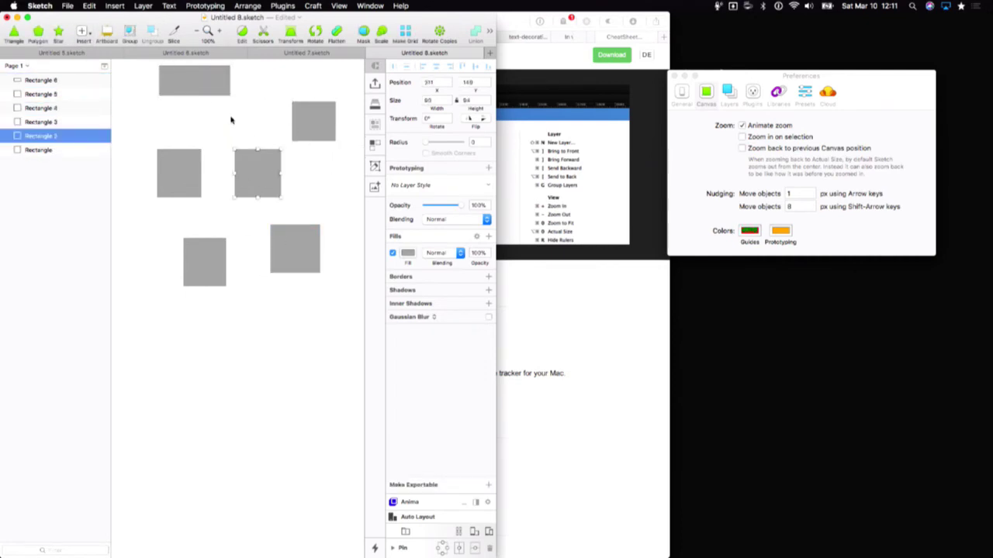
scroll(232, 121, "up", 2)
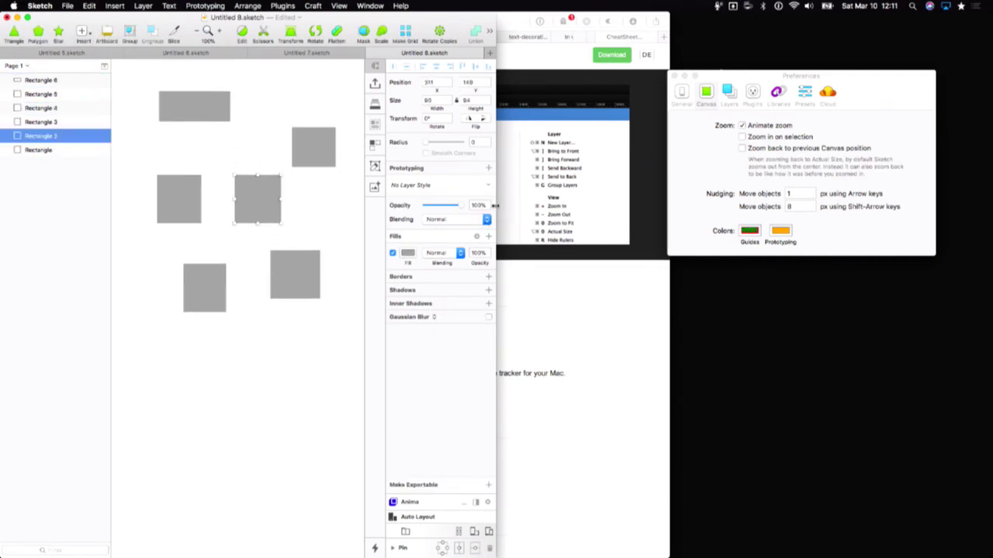
left_click_drag(496, 206, 670, 220)
key("alt")
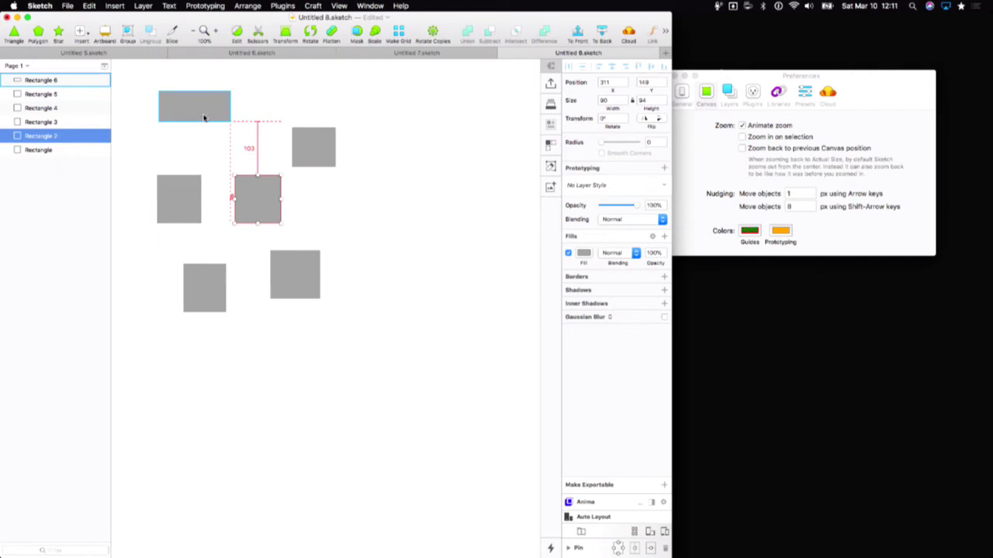
left_click(312, 156)
left_click(310, 211)
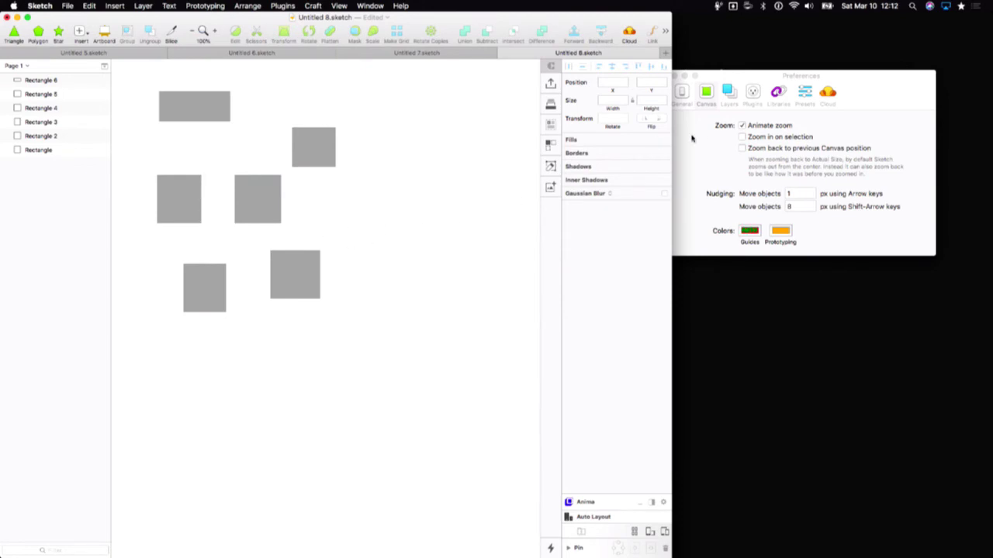
- Show the Layers preferences and move the preferences window clear of the document window
left_click(715, 154)
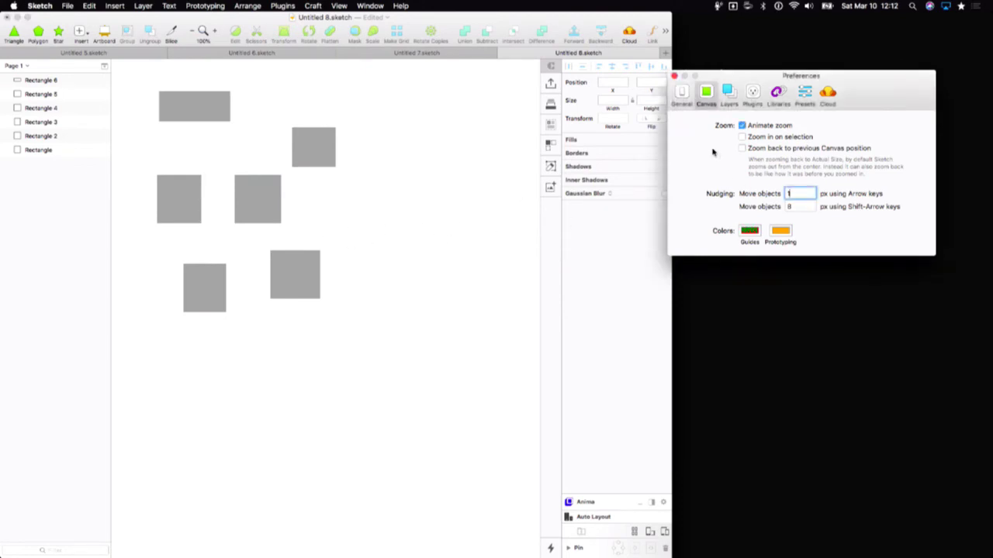
left_click(731, 99)
left_click_drag(743, 82, 769, 77)
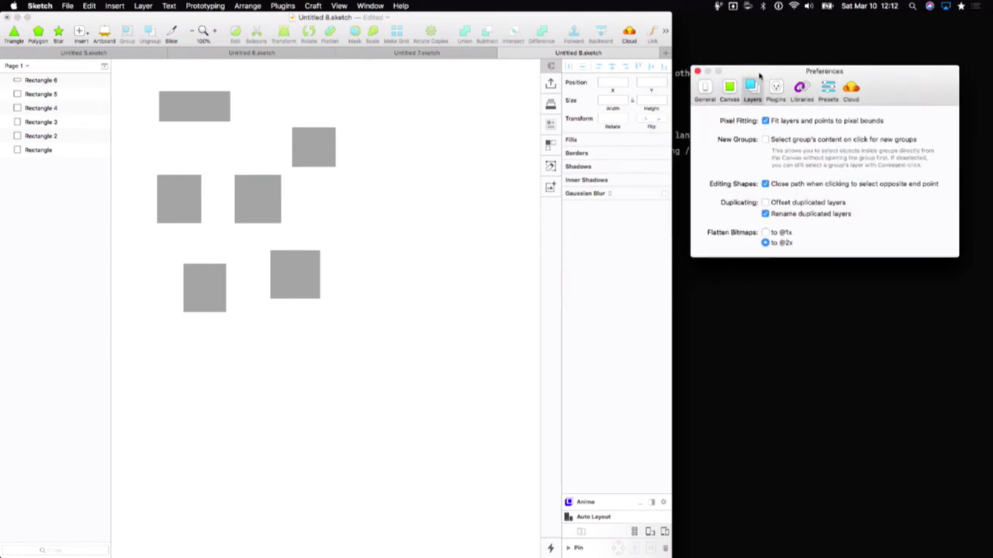
left_click(409, 283)
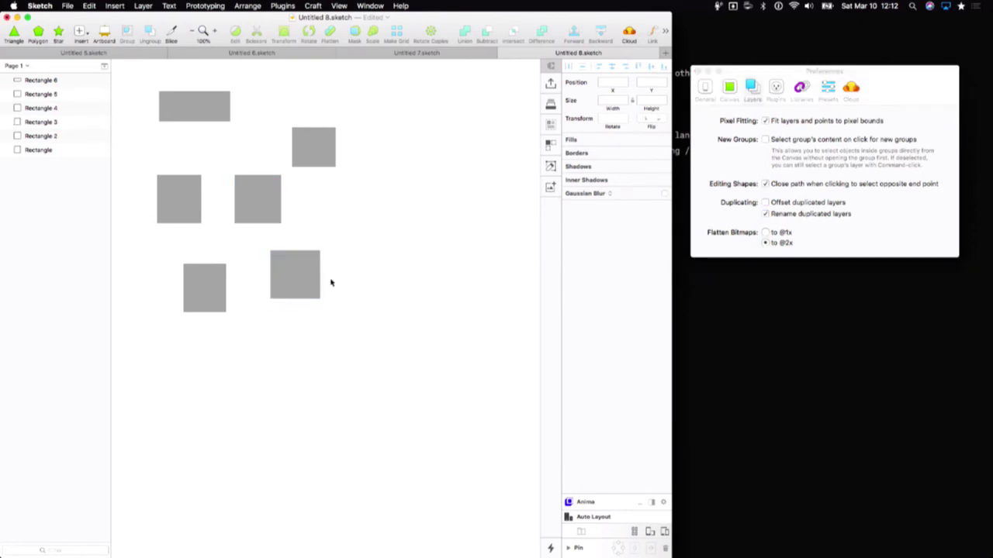
left_click(785, 72)
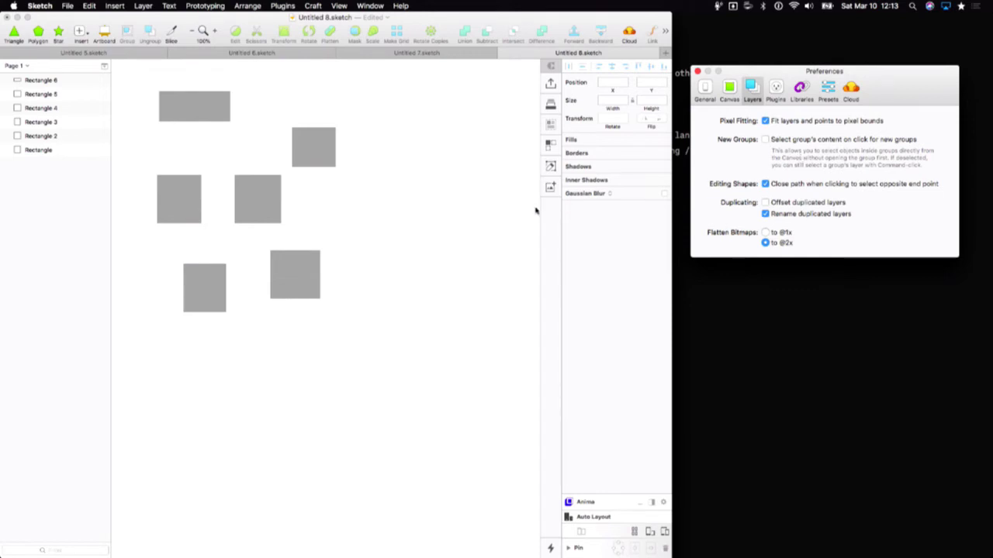
- Move the five rectangles below the wide one together to about X 252, and group them
left_click(504, 243)
left_click_drag(376, 315, 126, 140)
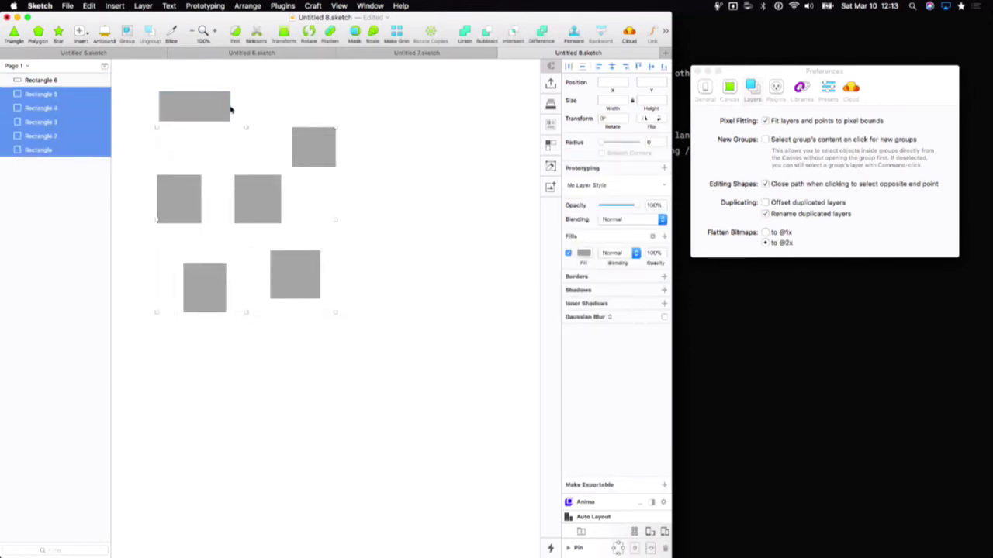
left_click_drag(302, 157, 349, 160)
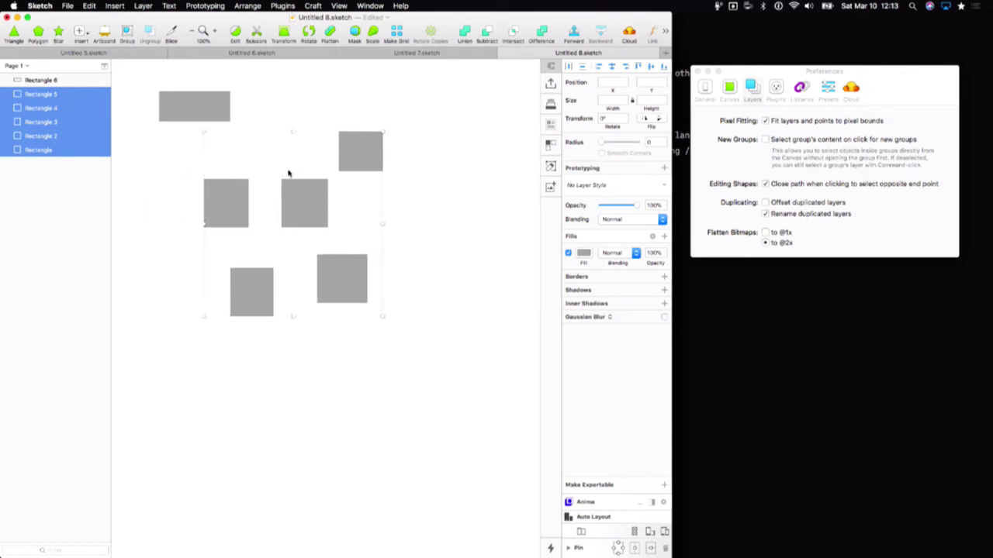
right_click(344, 161)
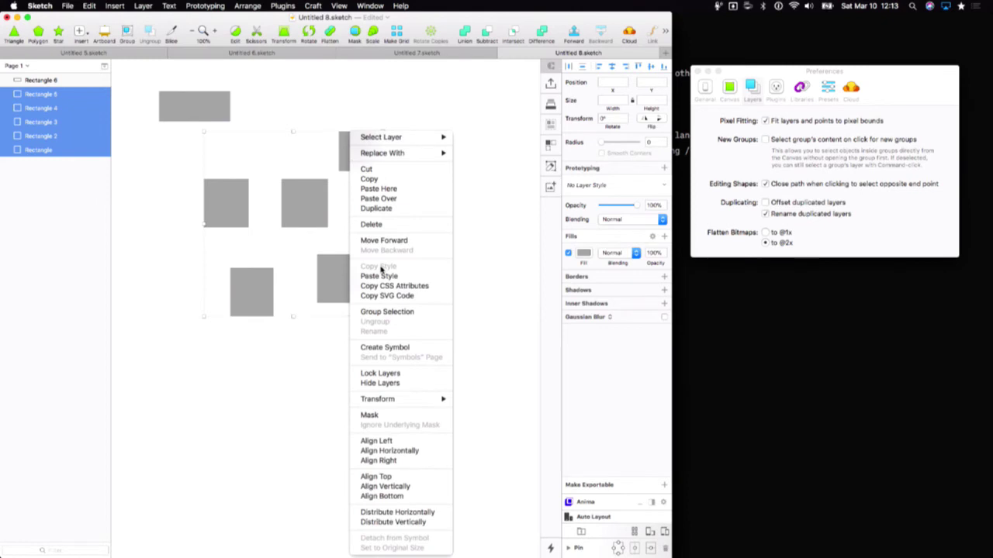
left_click(426, 312)
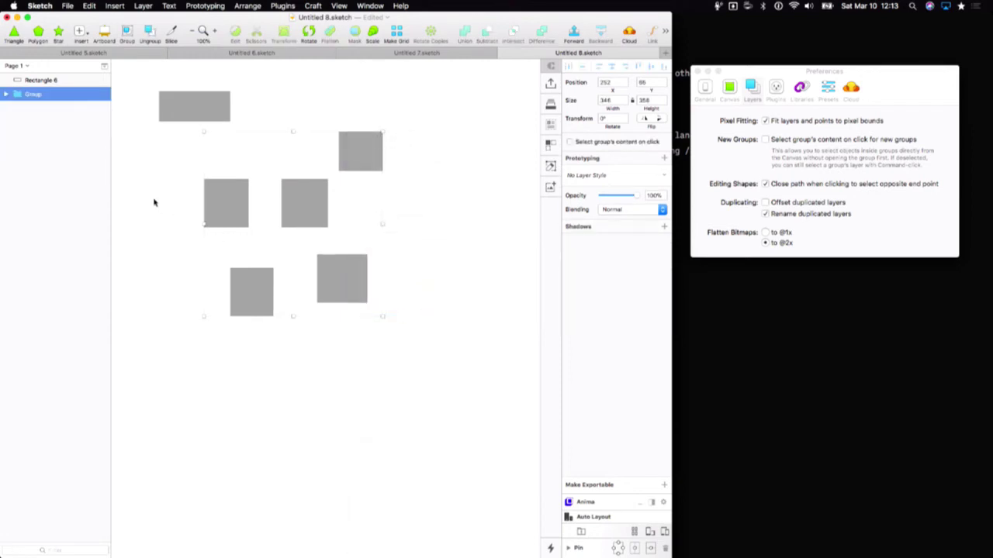
- Group Rectangle 5, Rectangle 4 and Rectangle 3 inside the existing group, and expand the nested group to check its layers
left_click(6, 94)
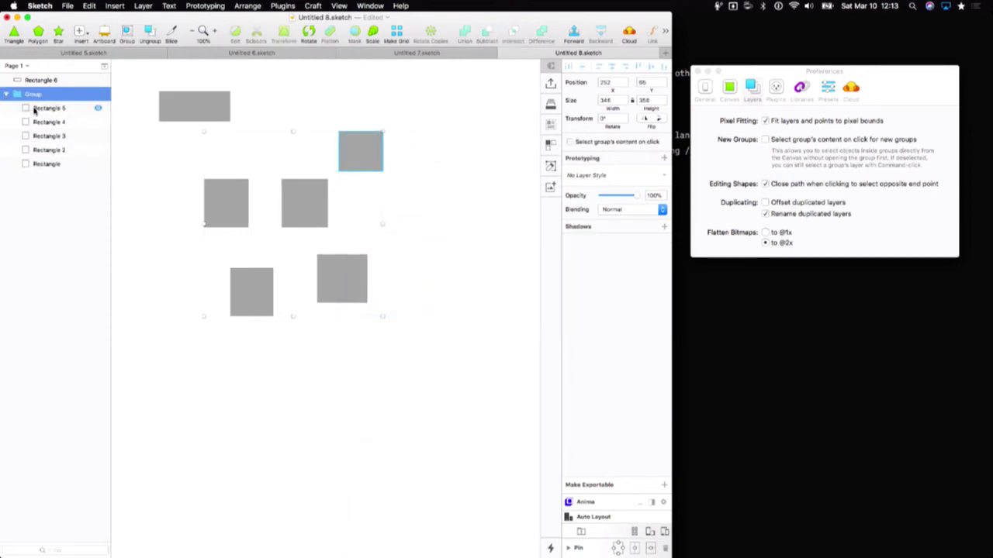
left_click(43, 108)
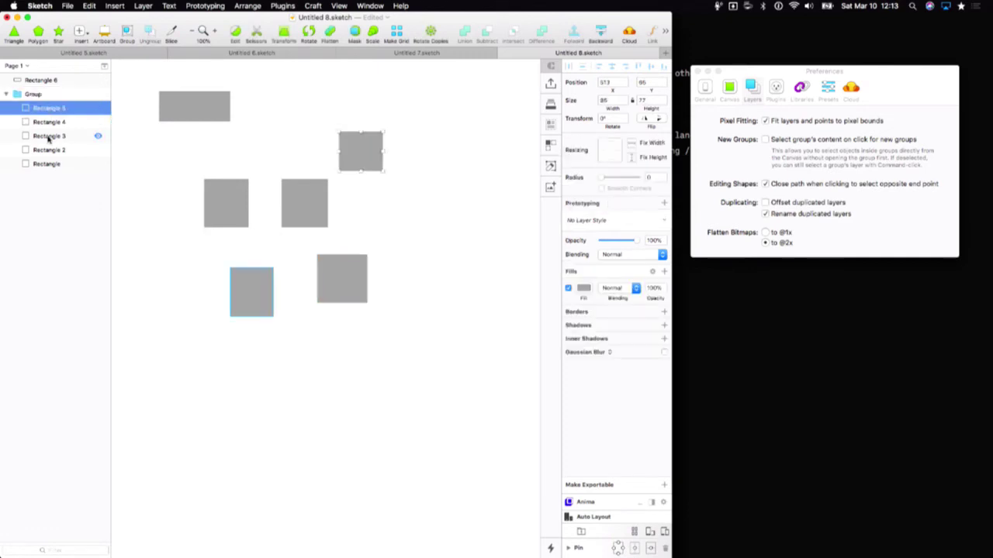
left_click(51, 136, "shift")
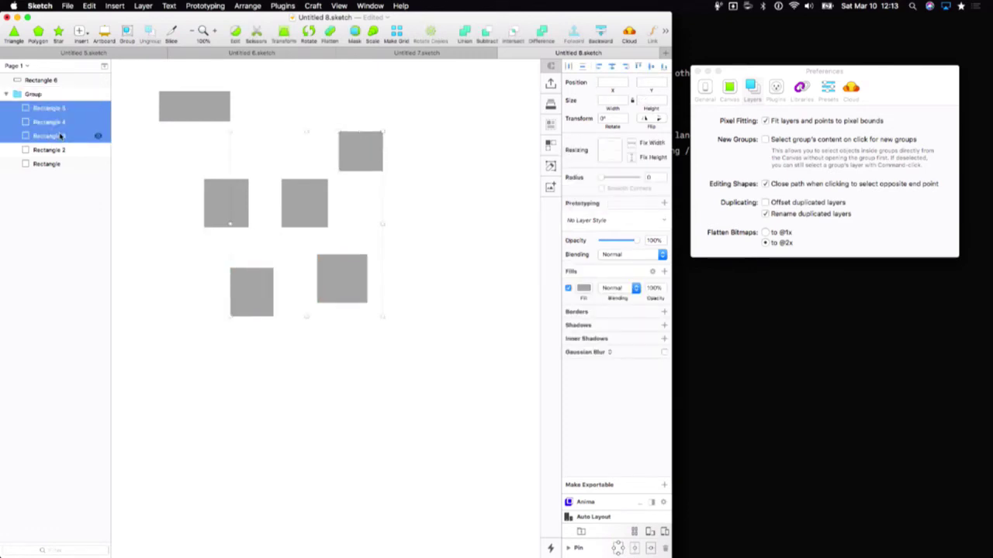
key("super+g")
left_click(14, 107)
left_click(45, 122)
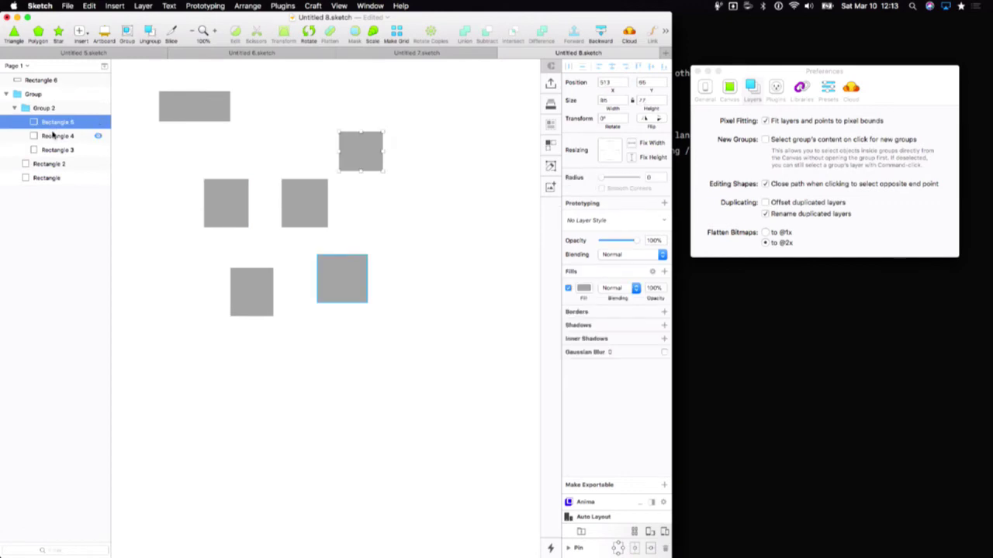
left_click(43, 107)
left_click(33, 93)
left_click(318, 107)
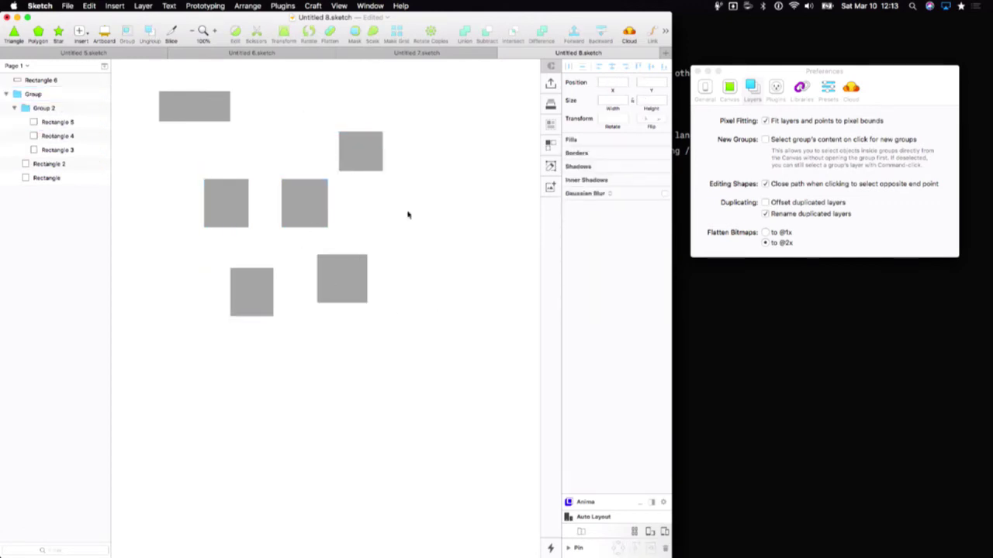
- Move the whole outer group down and to the right to about X 292, Y 103, and reselect it on the canvas
left_click(291, 170)
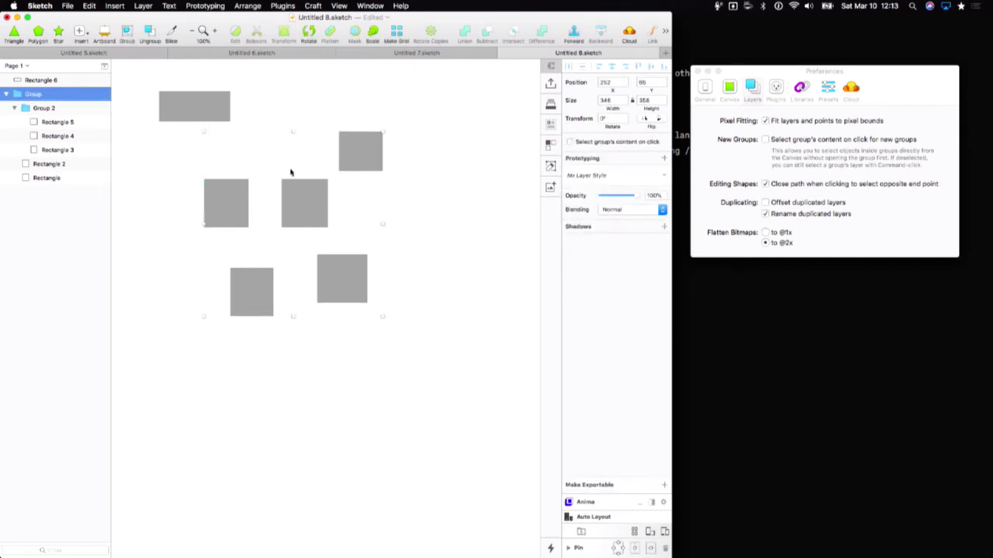
left_click_drag(291, 171, 312, 191)
left_click(338, 133)
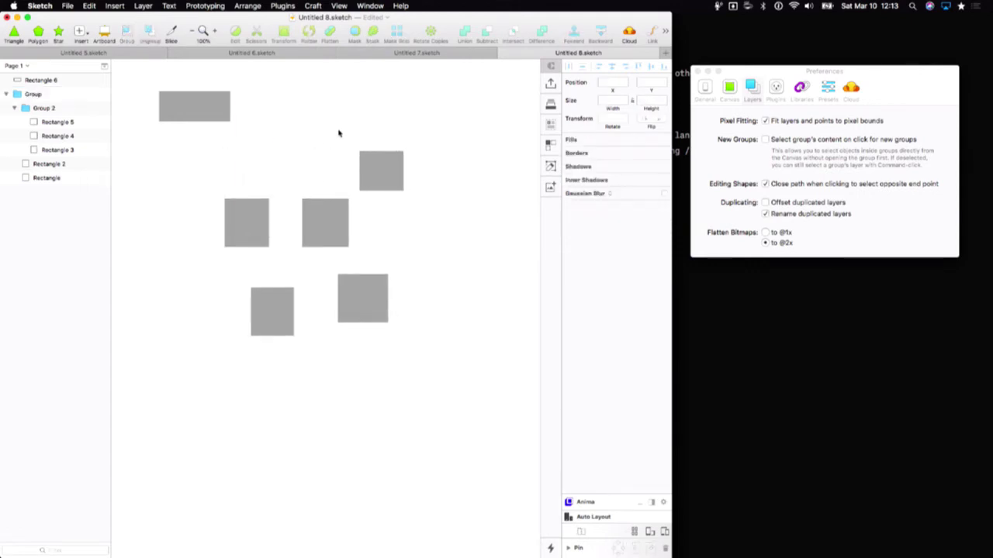
left_click(344, 200)
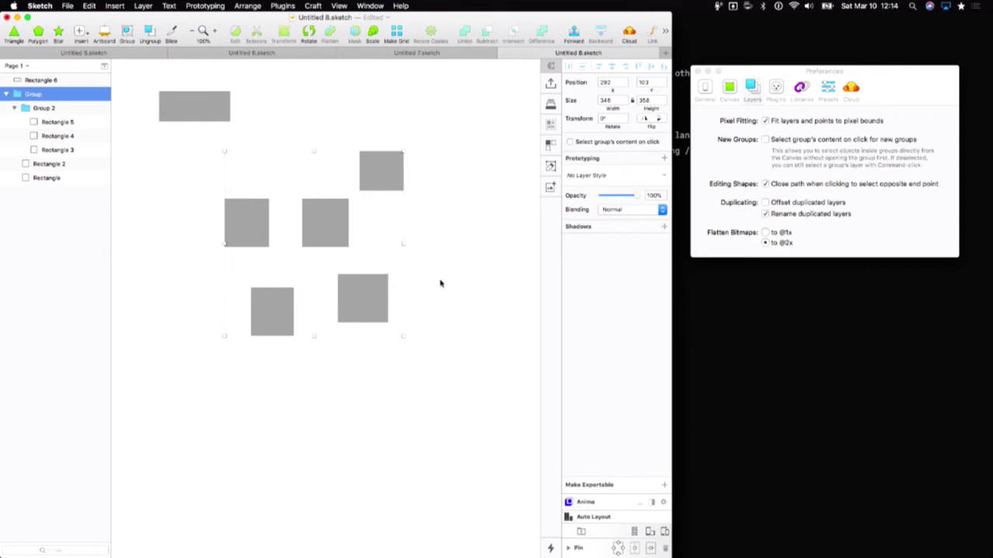
- Move the outer group of squares to about X 375, Y 174, and select individual rectangles inside it directly on the canvas
double_click(374, 317)
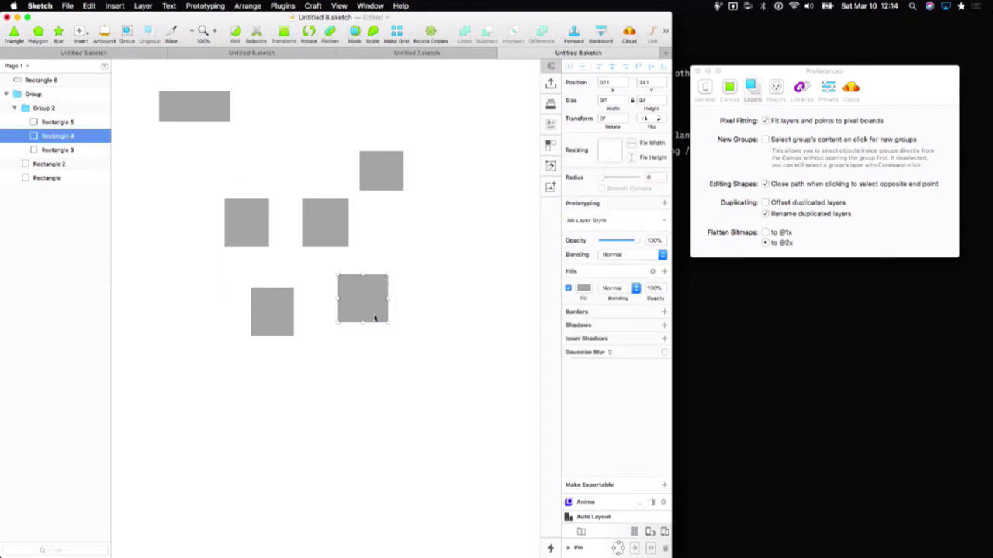
left_click(412, 430)
left_click(346, 230)
left_click_drag(346, 230, 390, 269)
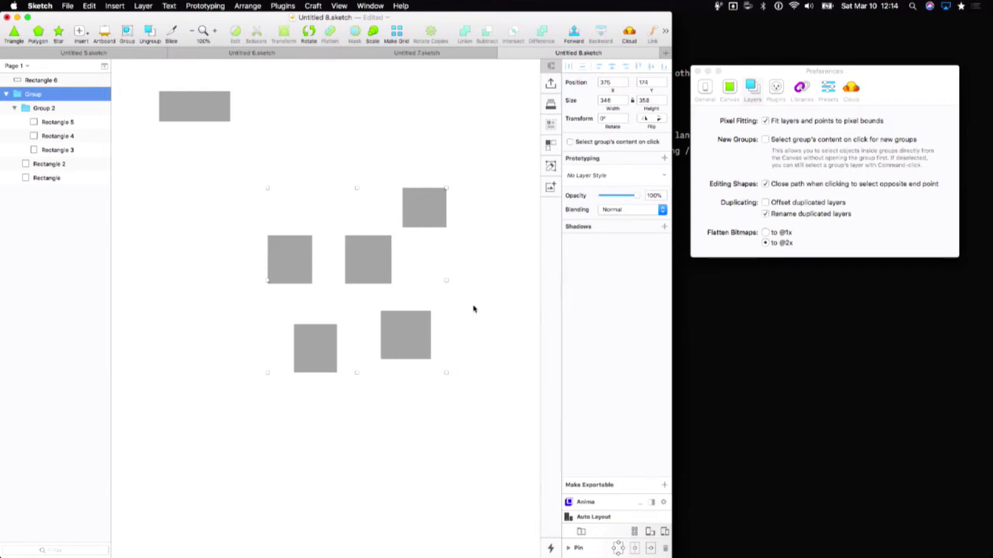
left_click(514, 381)
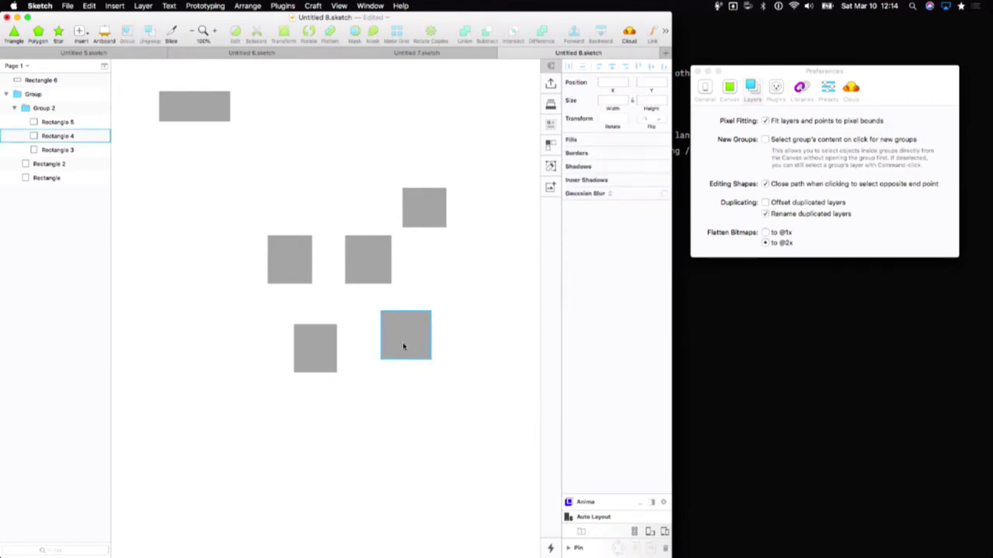
left_click(376, 275)
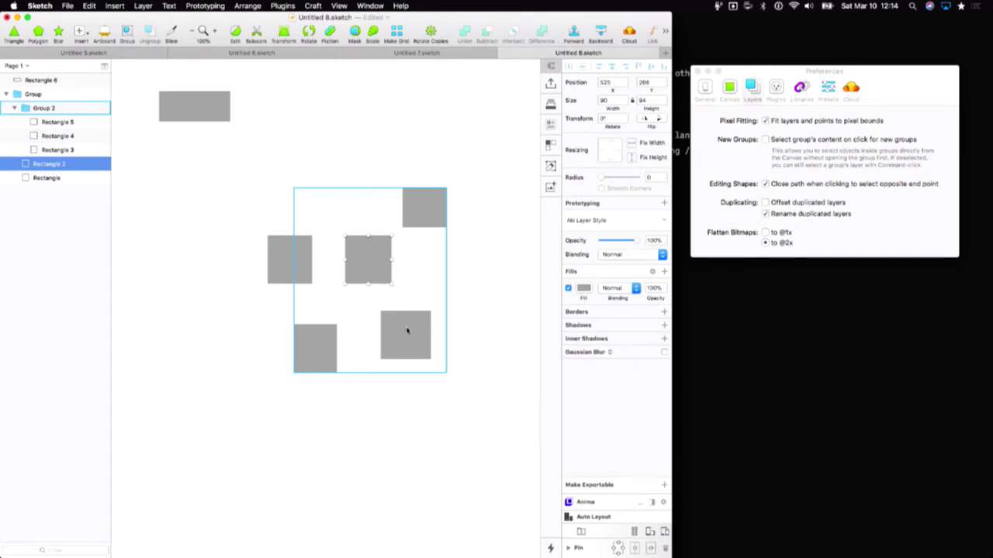
left_click(423, 386)
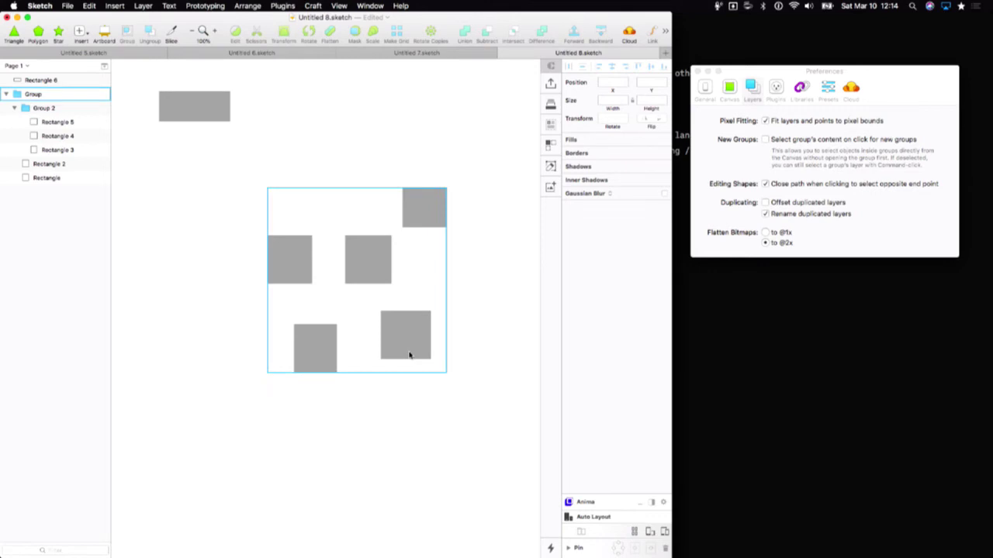
- Review the list of installed plugins in Preferences, then return to the Untitled 8 document
left_click(902, 124)
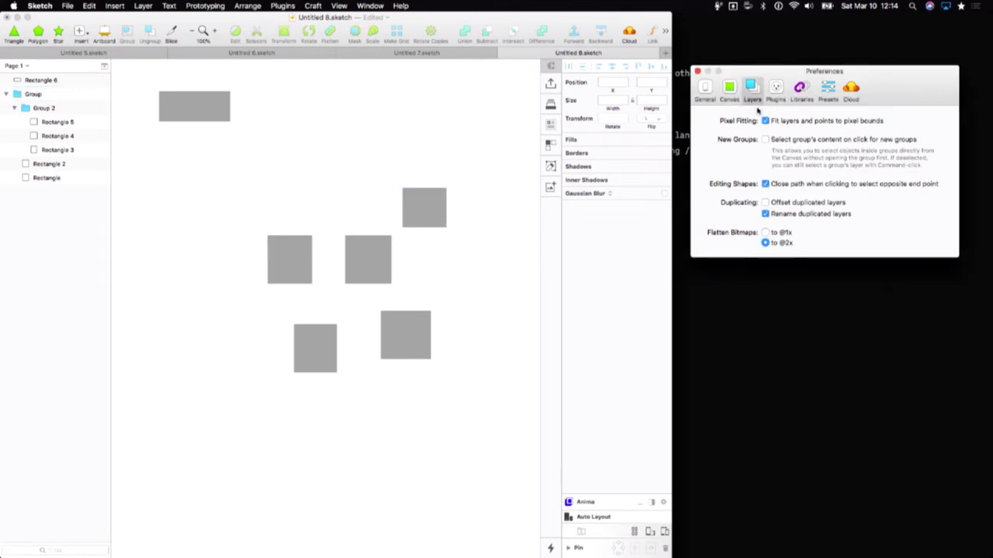
left_click(775, 91)
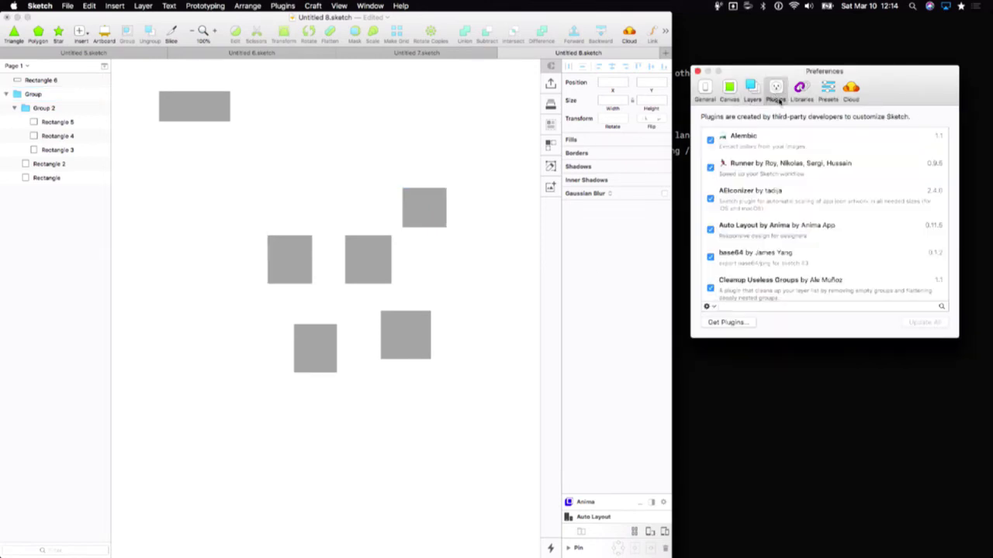
left_click_drag(865, 77, 787, 69)
scroll(770, 163, "down", 1)
scroll(770, 163, "down", 15)
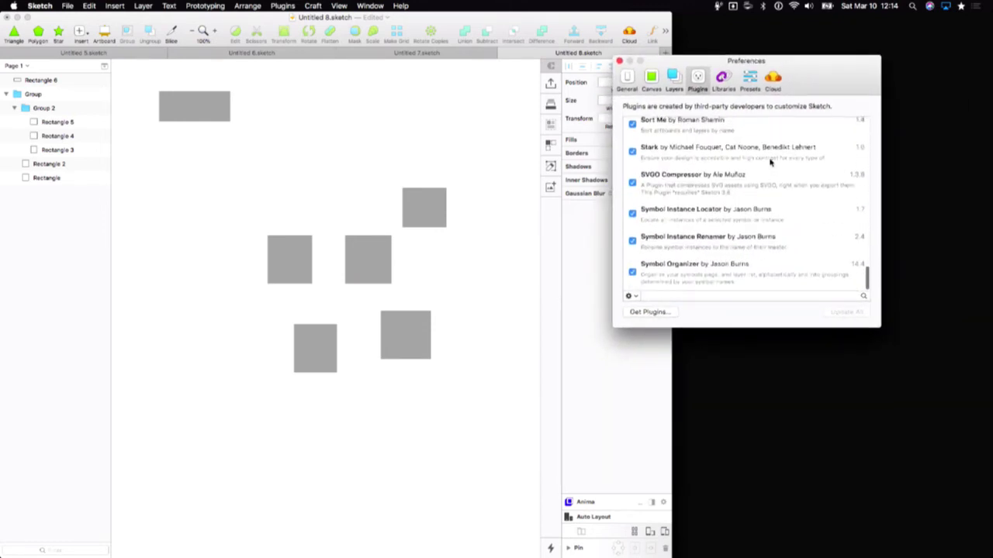
scroll(770, 163, "up", 15)
scroll(770, 162, "down", 1)
scroll(770, 163, "up", 1)
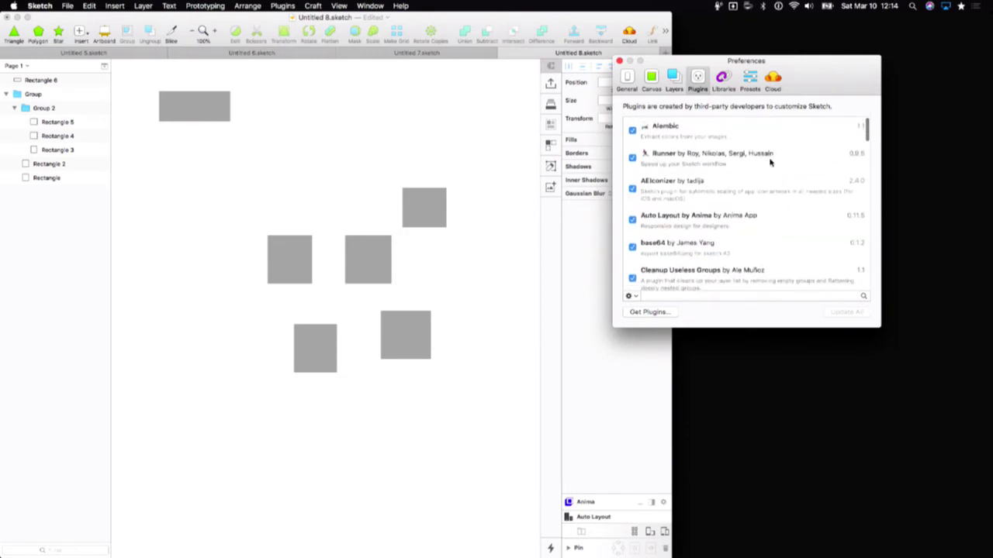
scroll(770, 163, "down", 15)
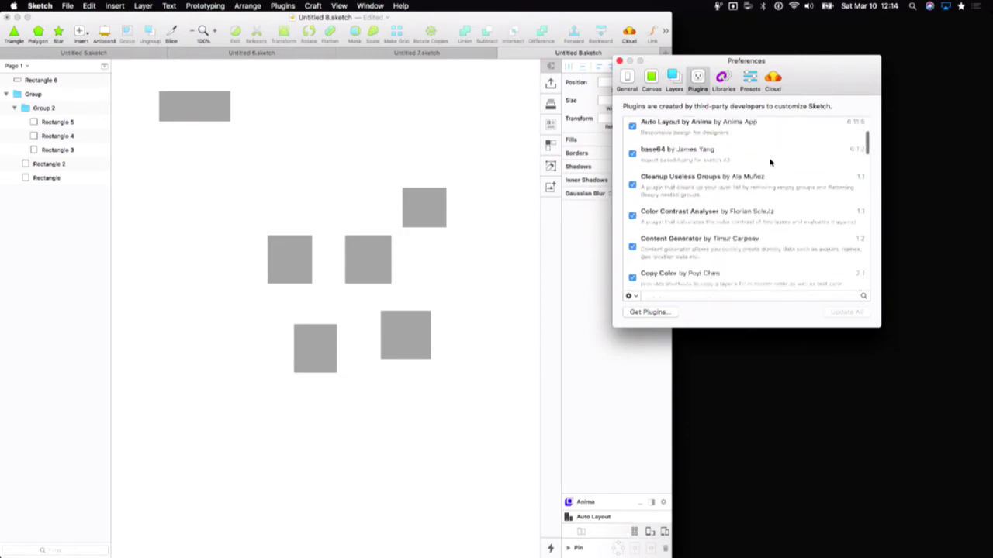
scroll(770, 163, "down", 5)
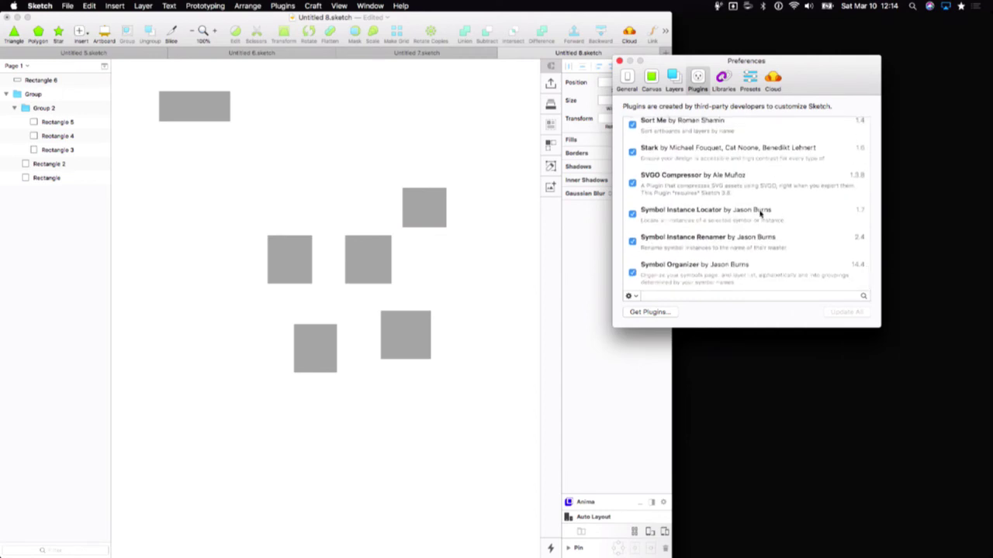
left_click(515, 174)
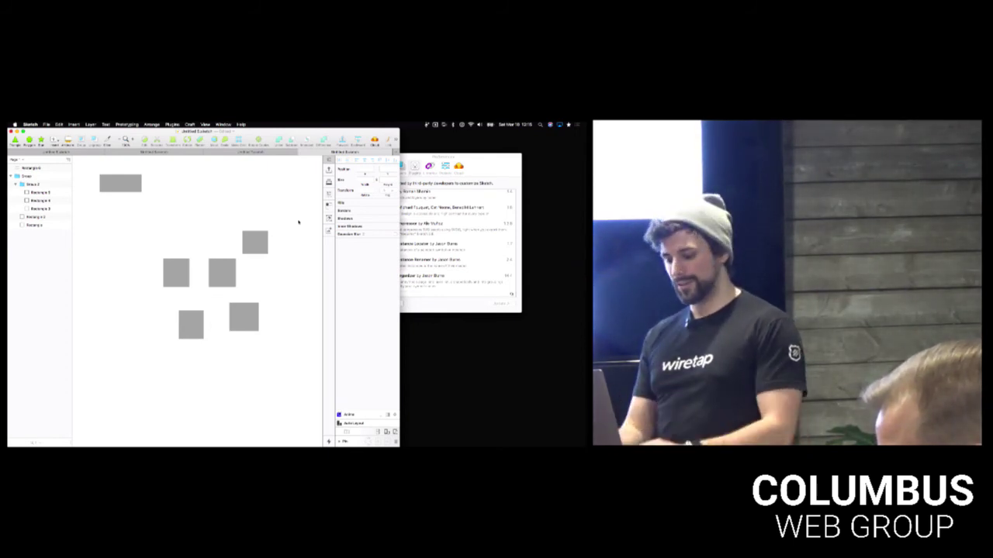
- Calculate 234+23 in Spotlight Search
key("super+apostrophe")
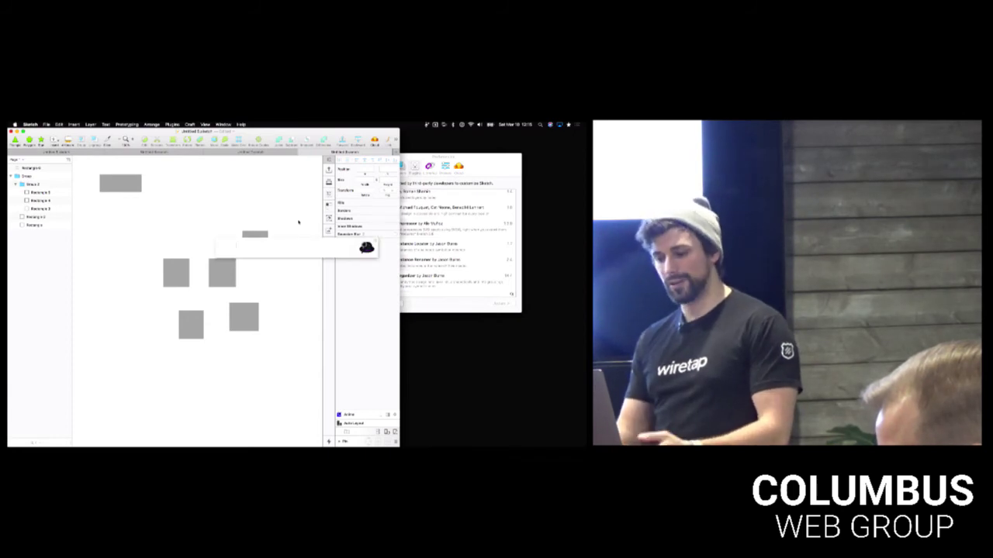
key("super+space")
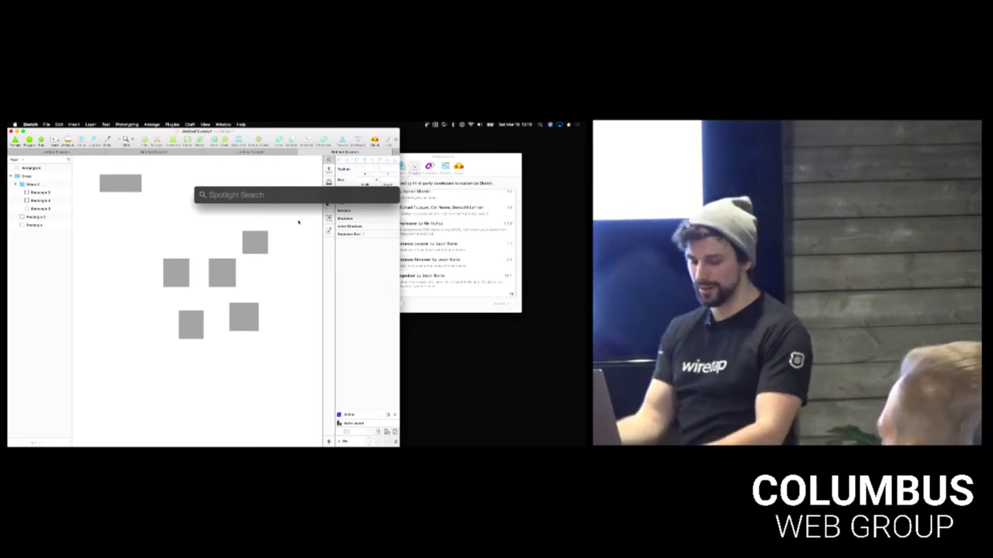
type("234+23")
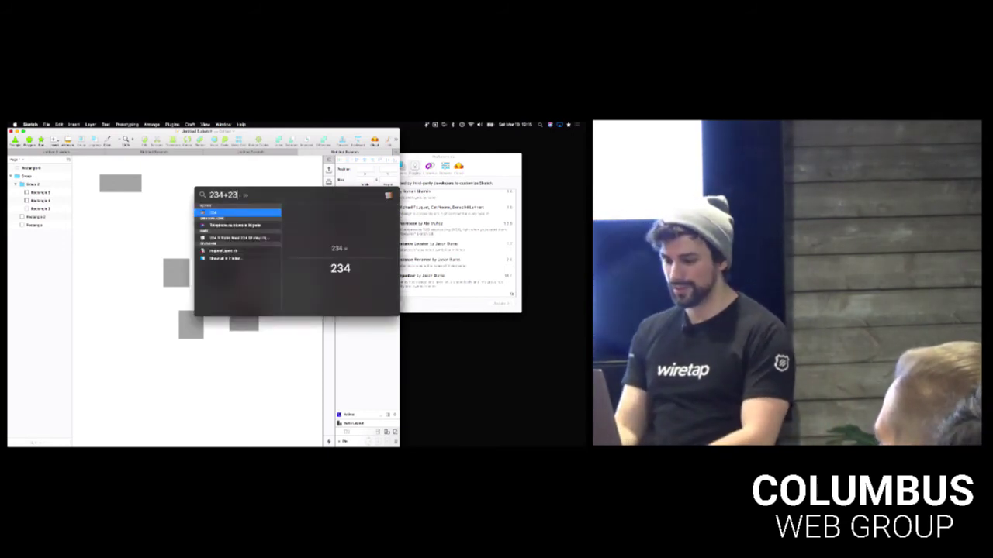
key("super+a")
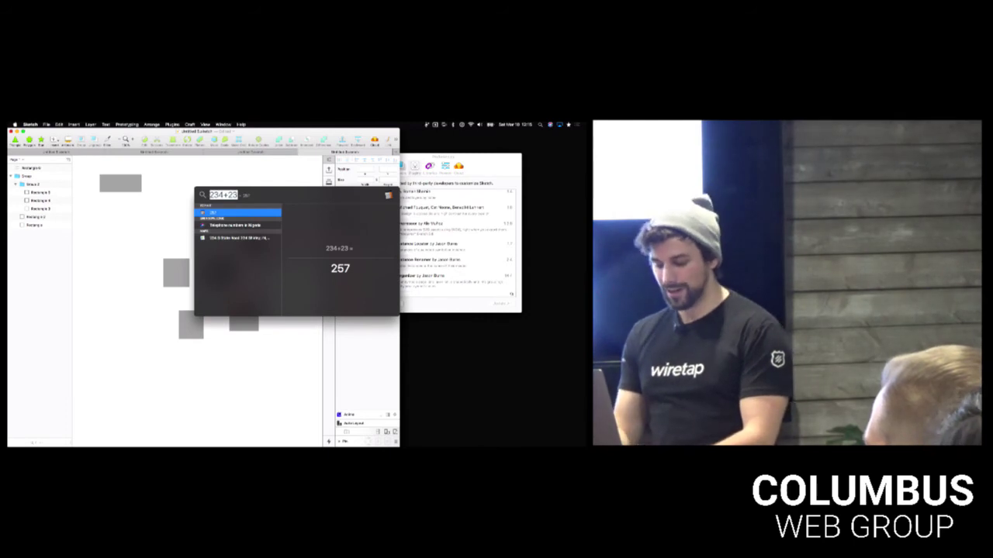
- Search Spotlight for "wiretap", browse the matching files and folders, and dismiss the search
type("wiretap")
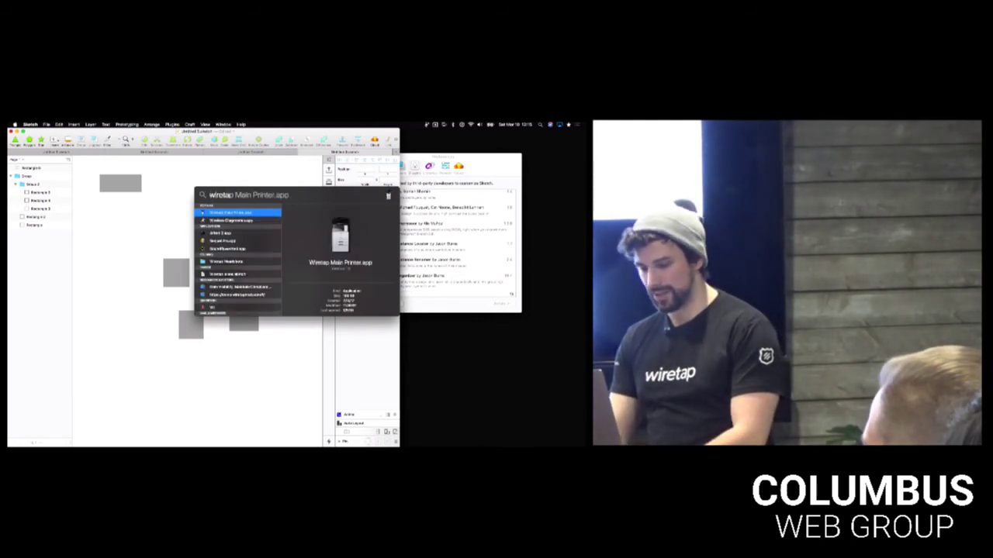
key("Down")
key("Down")
key("Down")
key("Down")
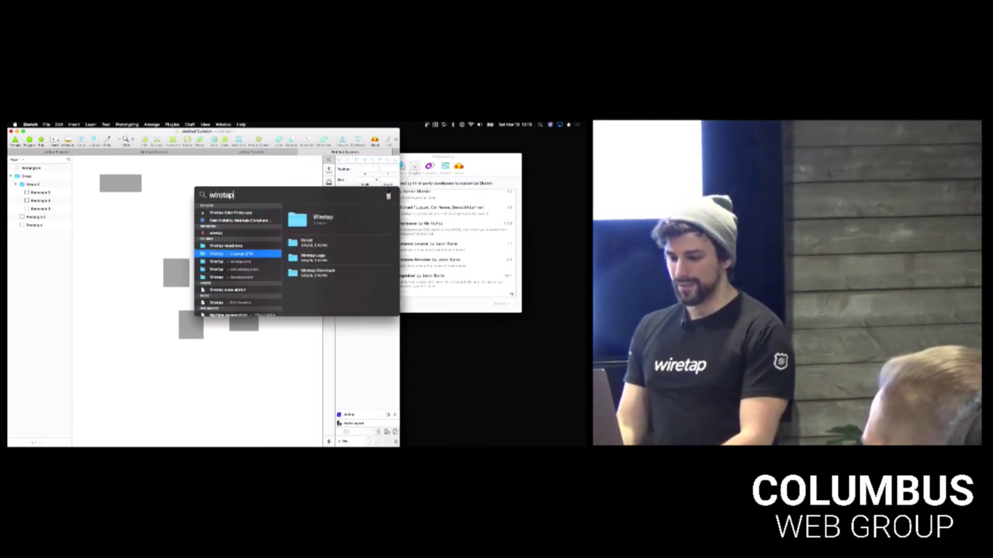
key("Up")
key("Up")
key("Escape")
key("Escape")
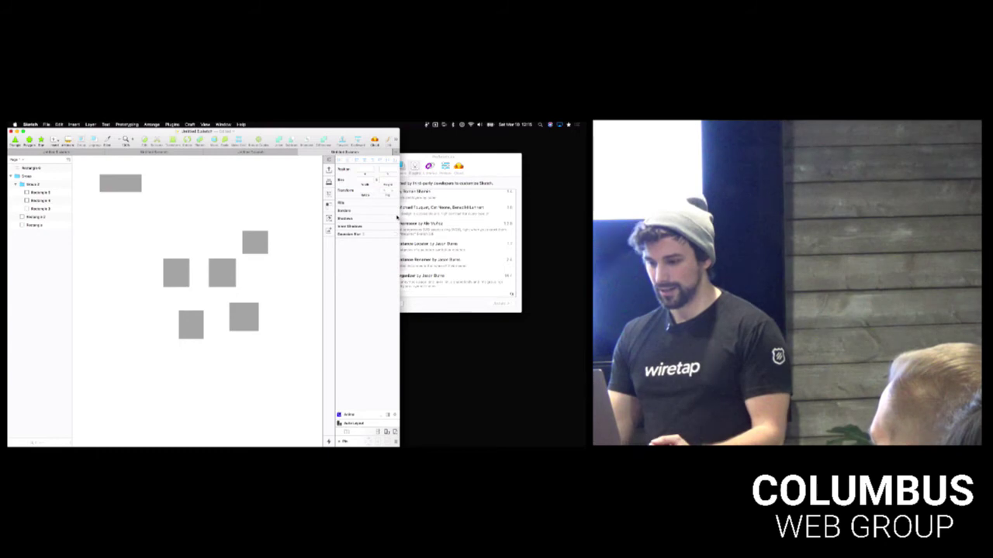
- Open the Runner plugin's Run palette
left_click(172, 124)
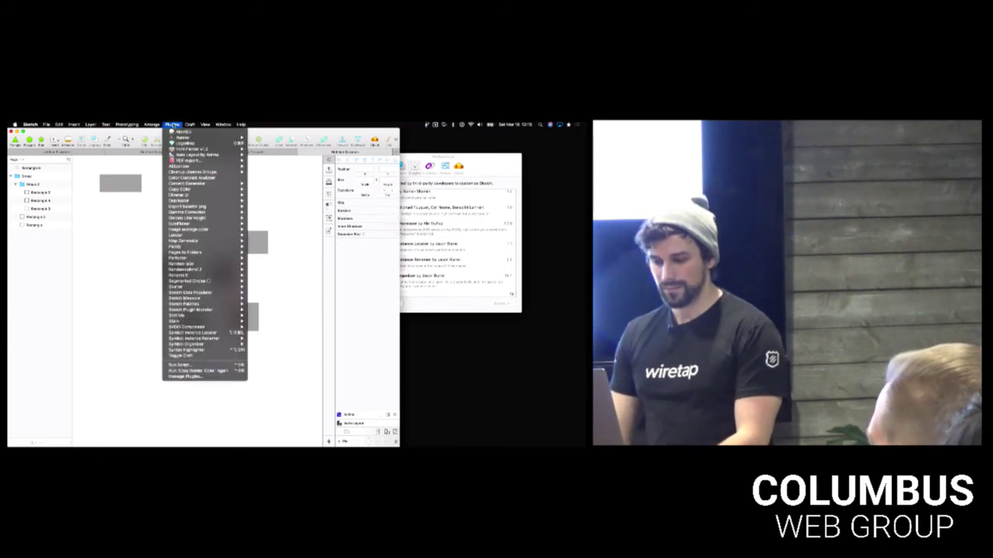
mouse_move(197, 138)
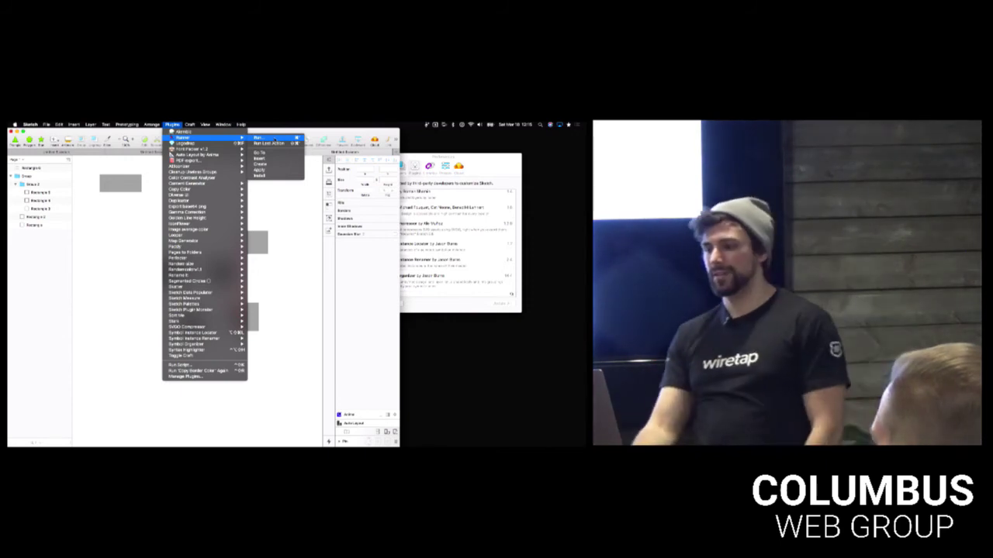
left_click(273, 139)
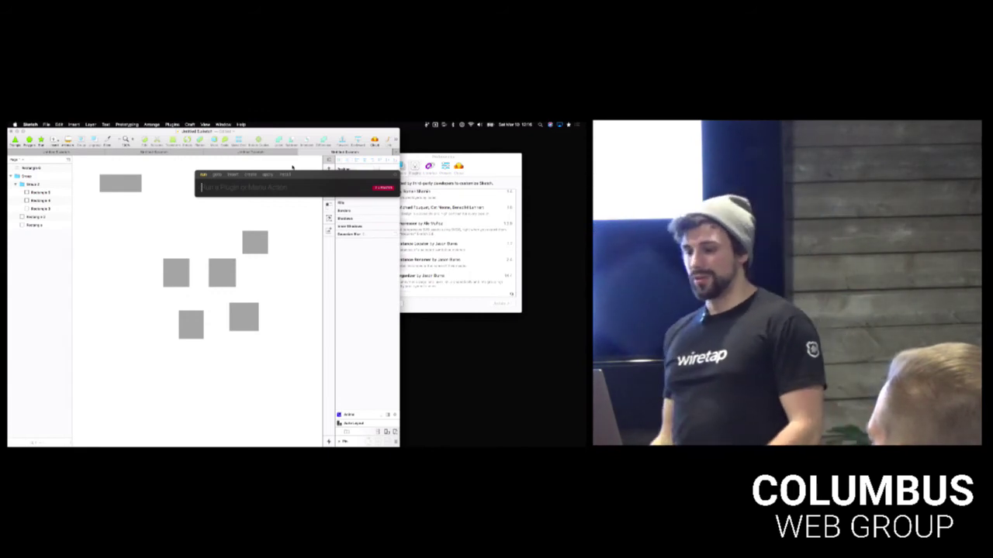
- Search Runner for "align" commands, browse the matches, and clear the search
type("align")
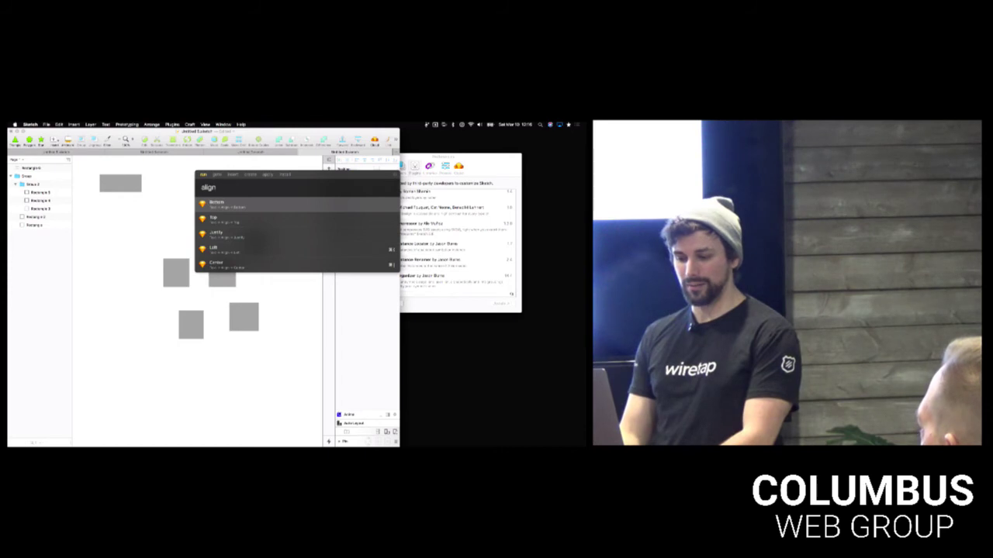
type("r")
key("Down")
key("Up")
key("Up")
key("Down")
key("Up")
key("Up")
key("Up")
key("BackSpace")
key("BackSpace")
key("BackSpace")
key("BackSpace")
key("BackSpace")
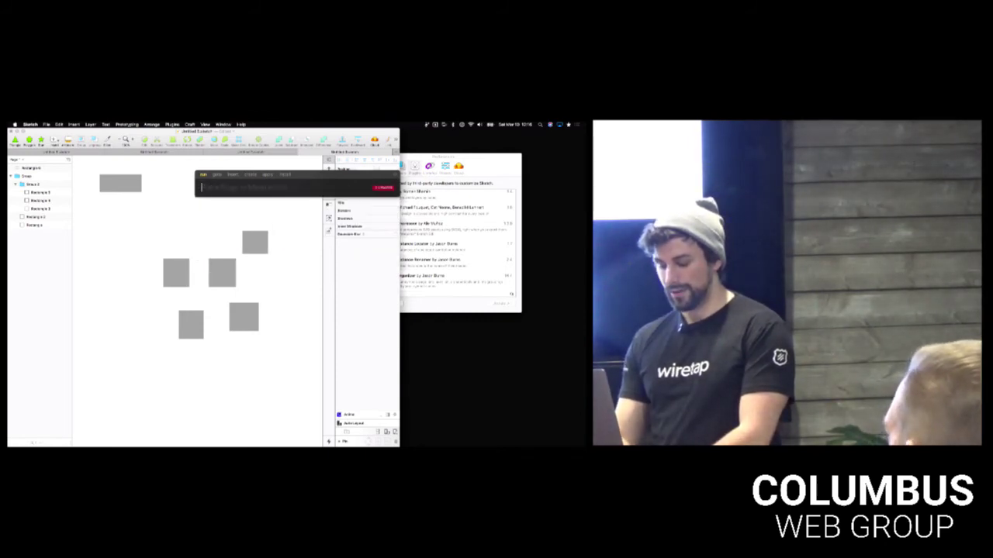
- Search Runner for "content" and for "copy", and browse the matching copy commands
type("content")
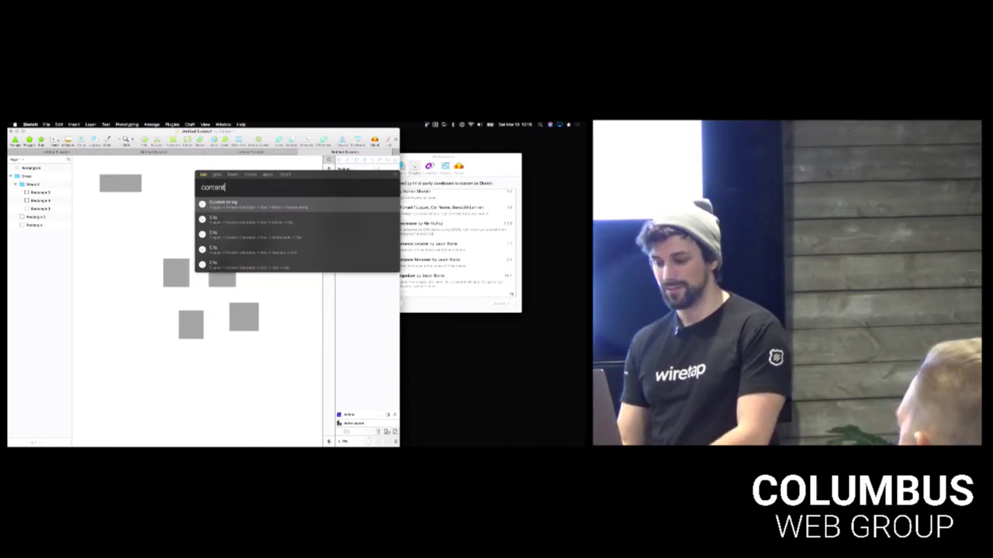
key("super+a")
type("copy")
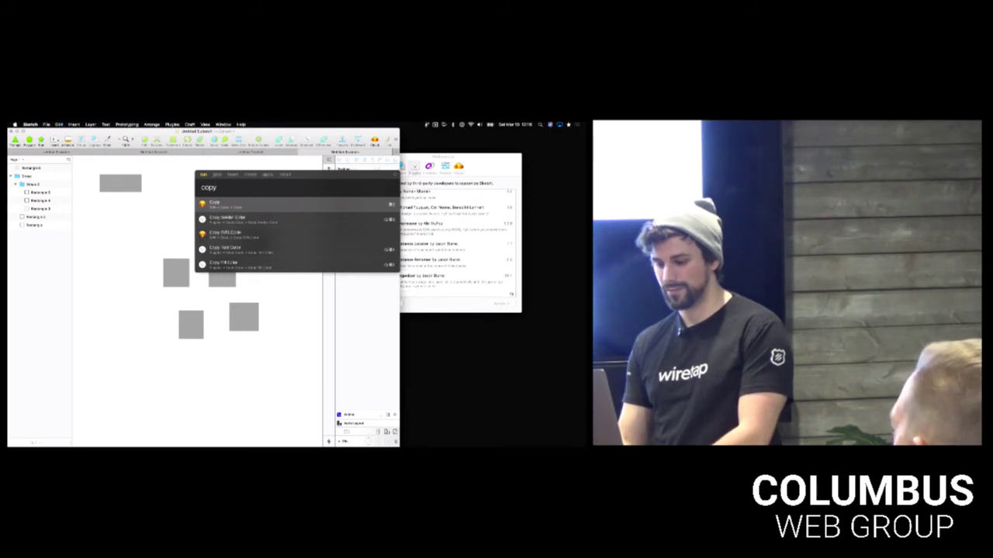
key("Down")
key("Down")
key("Down")
key("Down")
- Search Runner for "gener" and compare it with the full list of installed plugin commands
key("super+a")
type("gener")
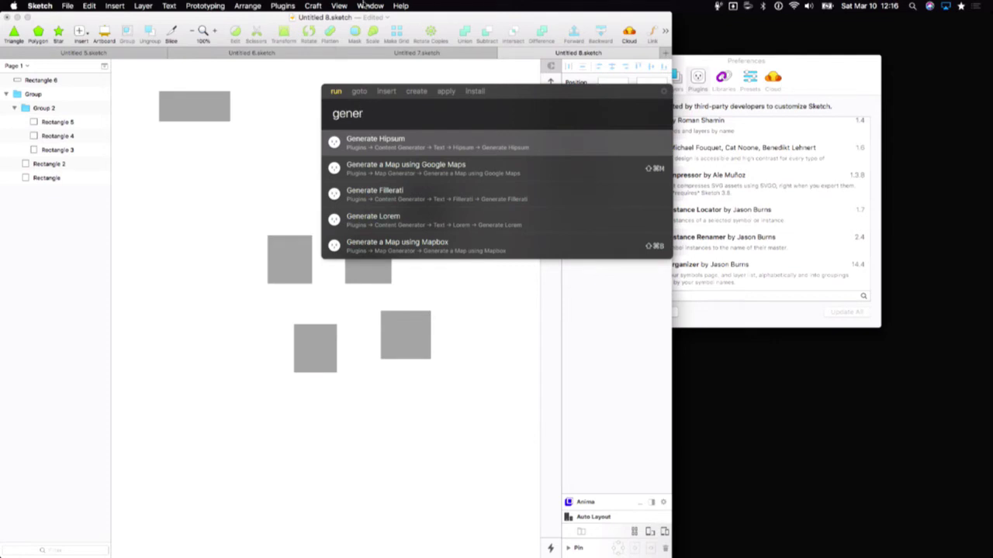
left_click(292, 4)
mouse_move(337, 147)
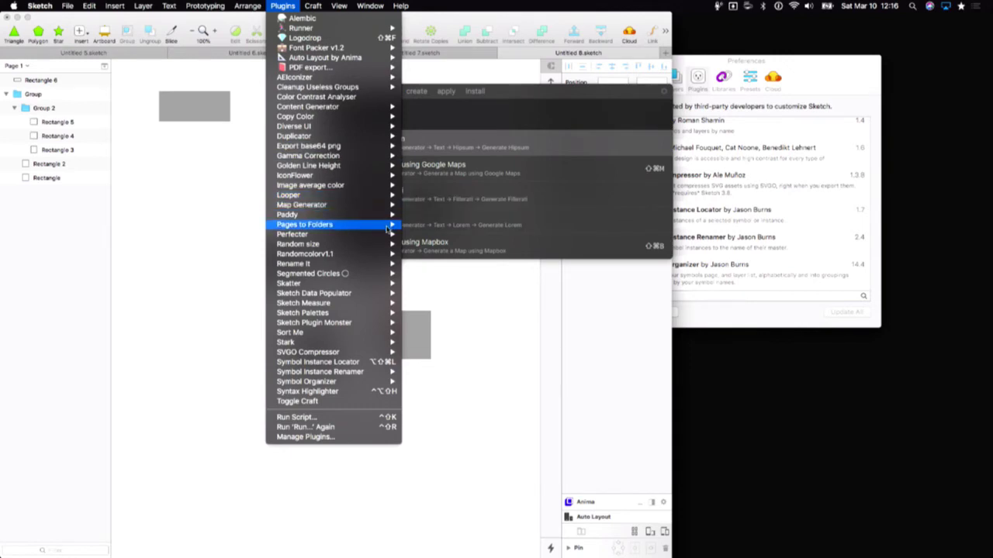
left_click(464, 130)
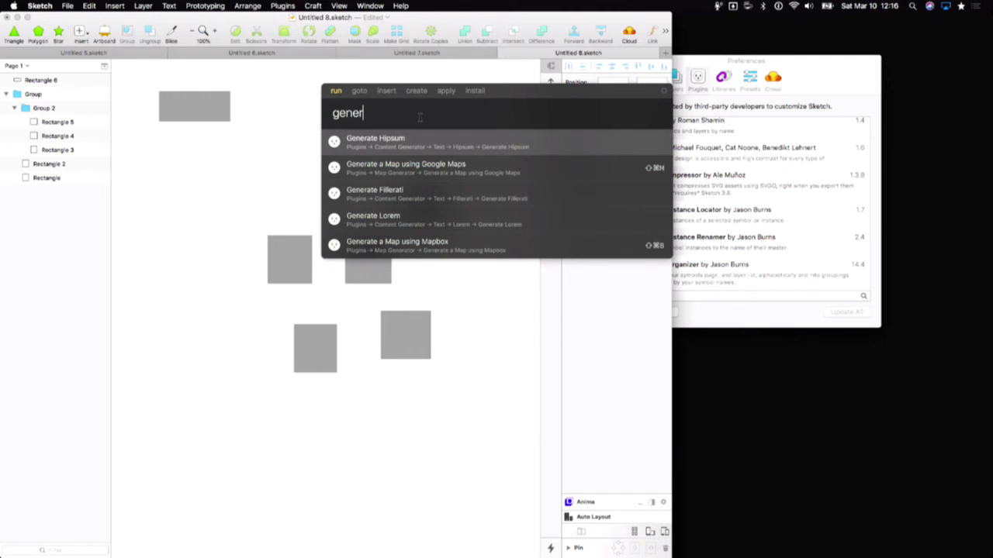
- Clear Runner's search and switch it to the goto mode for pages, artboards, groups and layers
key("BackSpace")
key("BackSpace")
key("BackSpace")
key("BackSpace")
key("BackSpace")
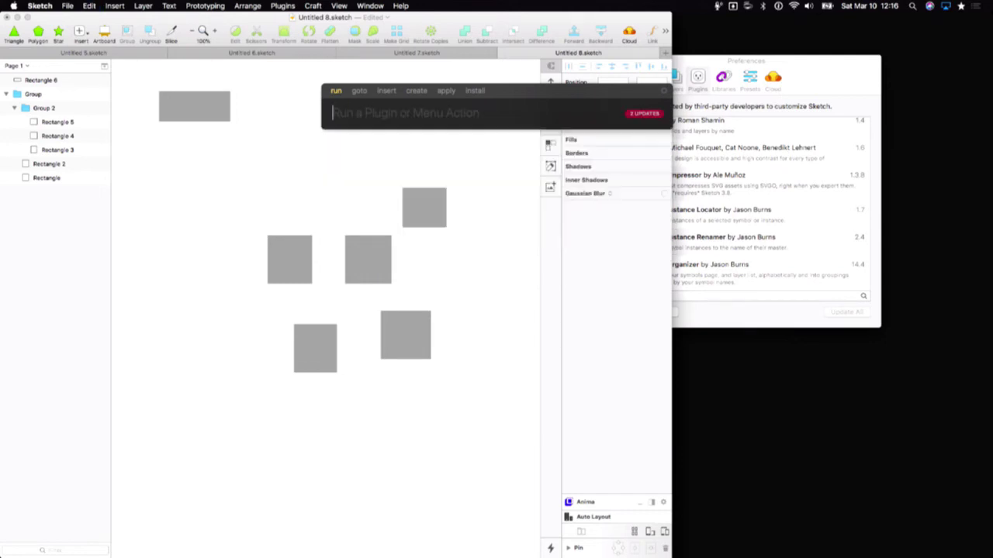
left_click(359, 90)
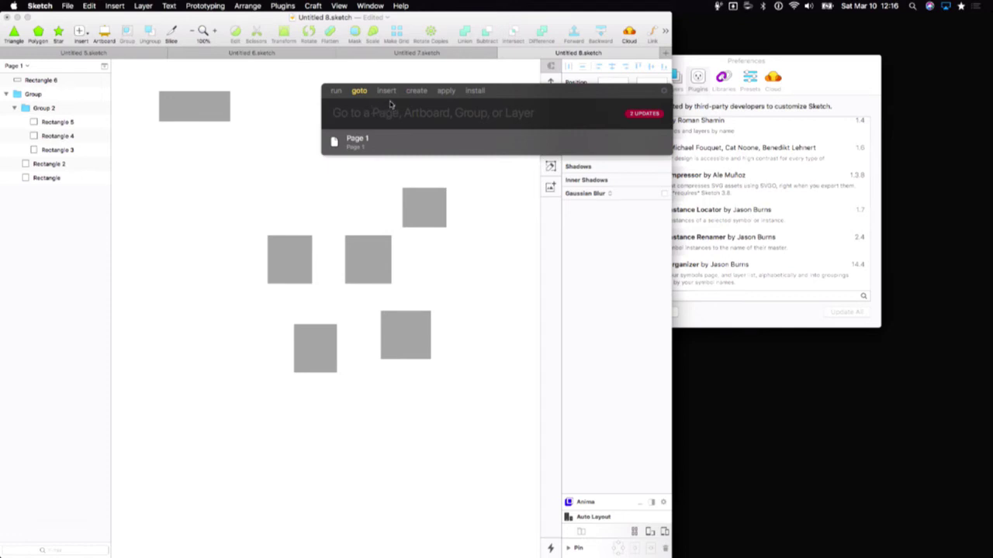
- Browse the plugins offered in Runner's install mode and open the homepage of the Fluid plugin
left_click(473, 91)
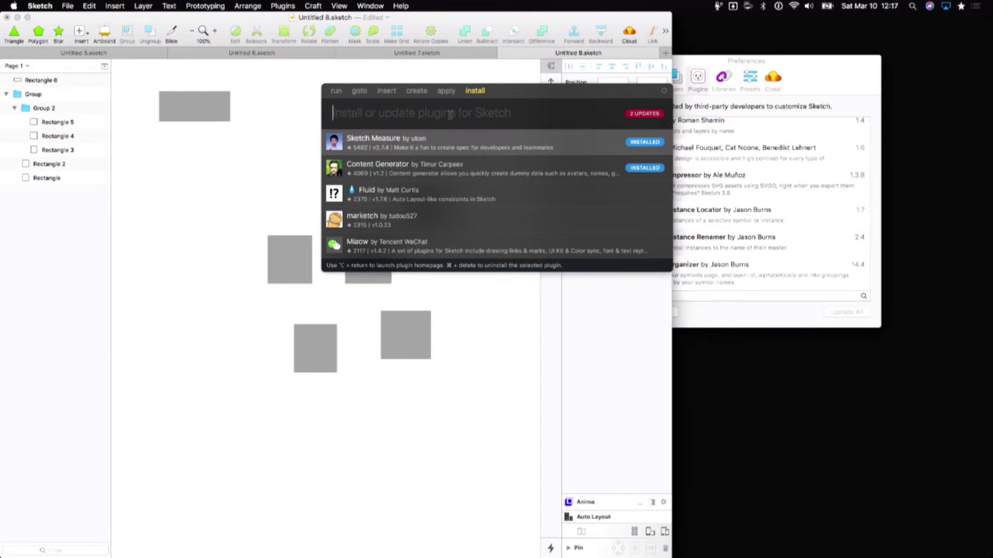
scroll(429, 167, "down", 1)
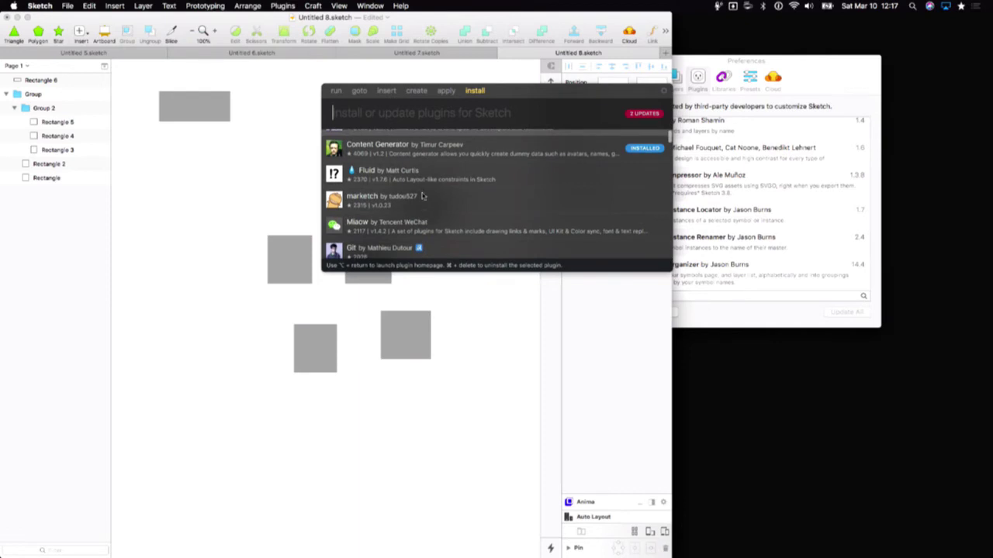
key("Down")
key("Down")
key("Down")
key("Up")
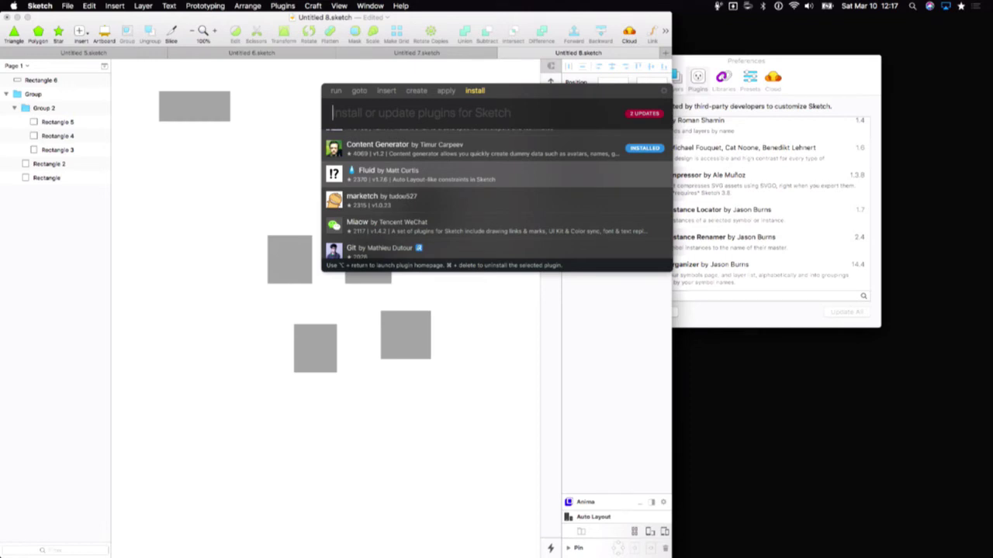
key("alt+Return")
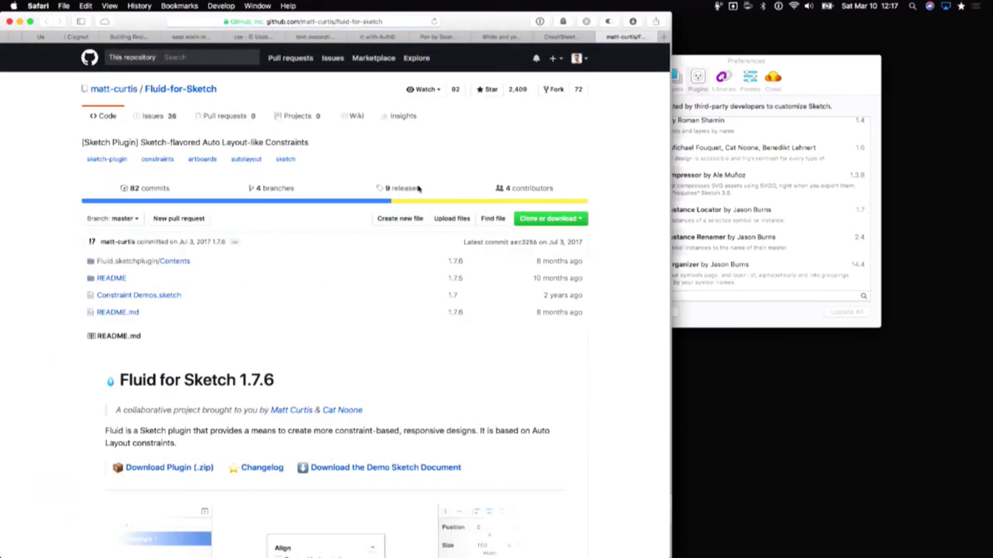
- Look through the Fluid plugin's GitHub page, including its feature list and usage notes
scroll(417, 188, "down", 6)
scroll(417, 188, "down", 10)
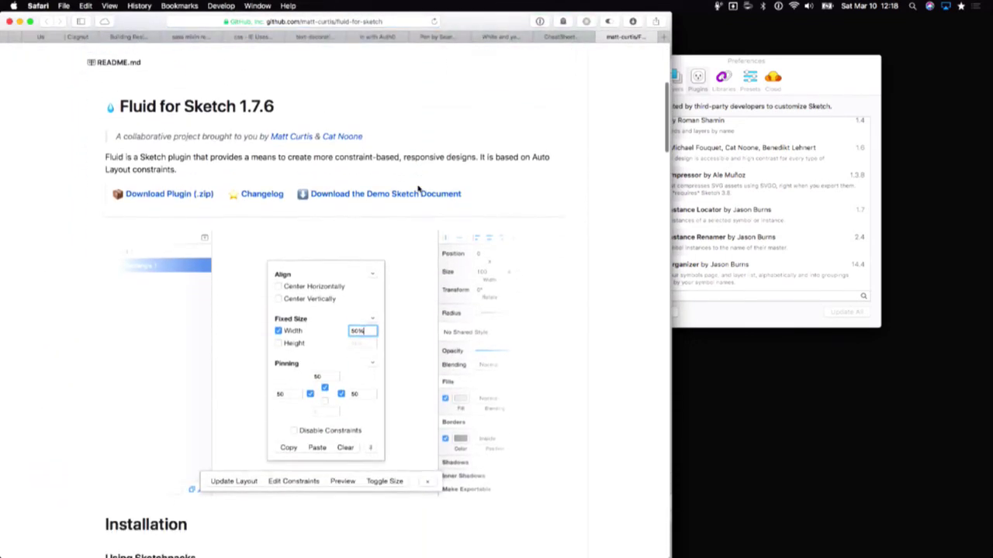
scroll(417, 189, "down", 10)
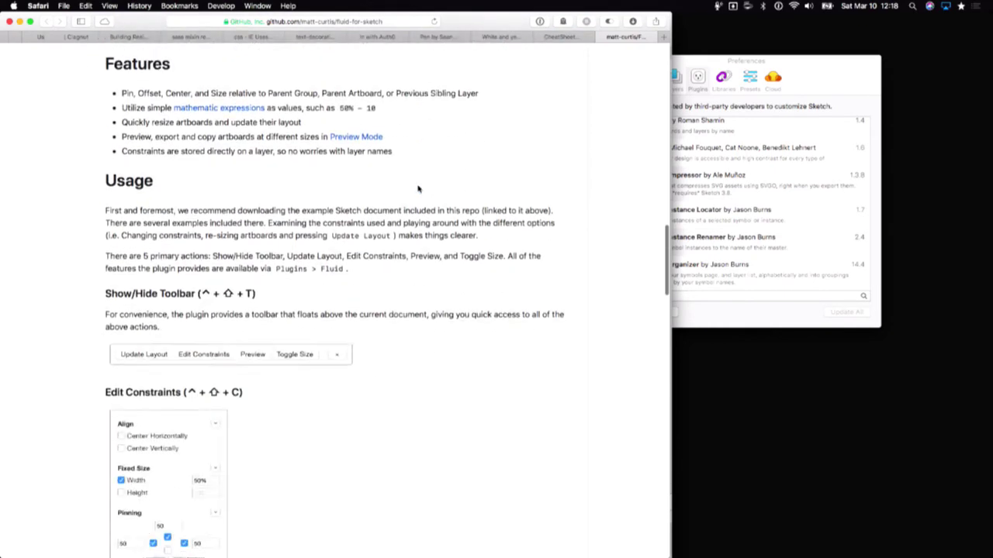
scroll(417, 189, "up", 11)
- Switch back to Sketch and show Runner's apply mode for shared styles before closing Runner
key("super+Tab")
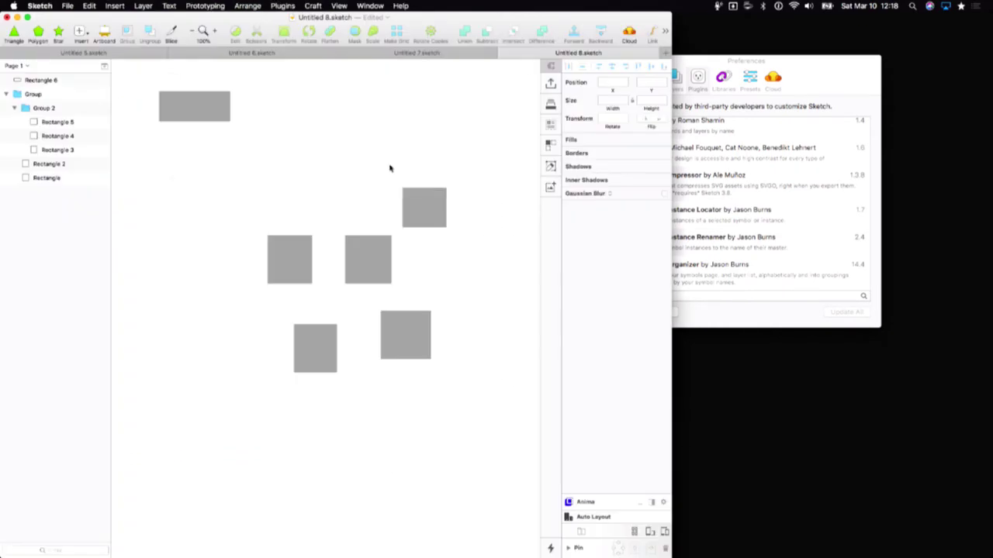
key("cmd+'")
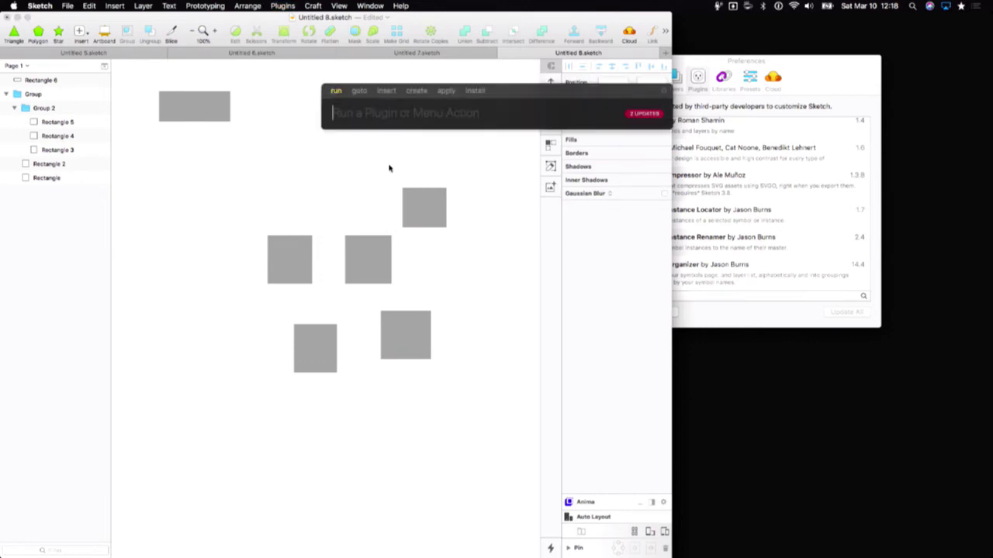
key("shift+Tab")
key("shift+Tab")
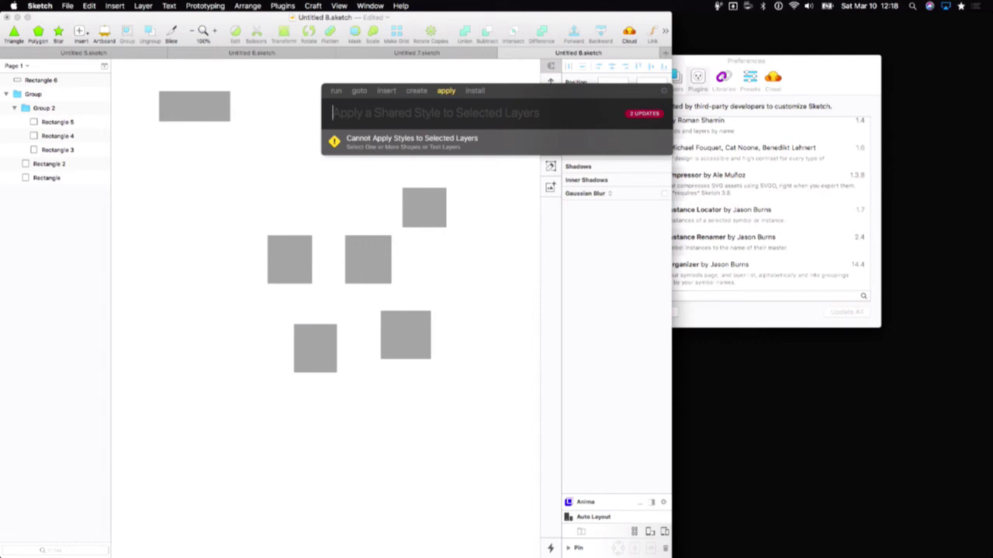
key("Escape")
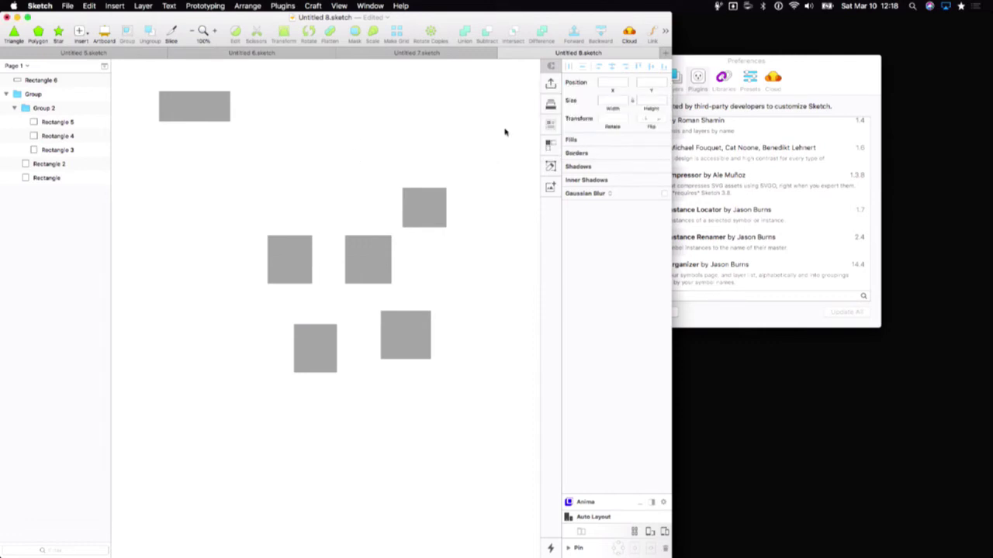
- Show the Libraries preferences with the Preferences window moved over the document, and look at the first listed libraries
left_click(804, 78)
left_click_drag(719, 64, 703, 61)
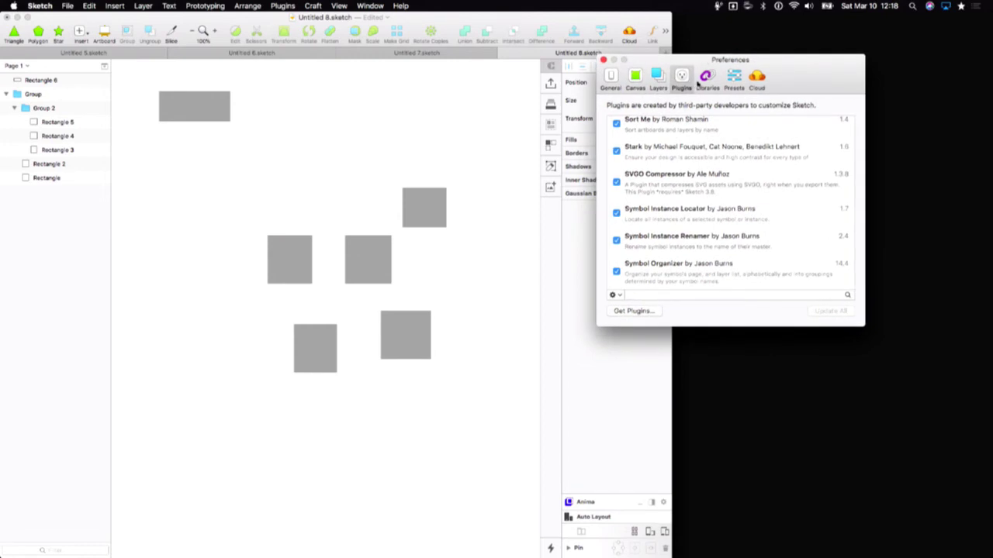
left_click(706, 80)
left_click_drag(802, 70, 758, 56)
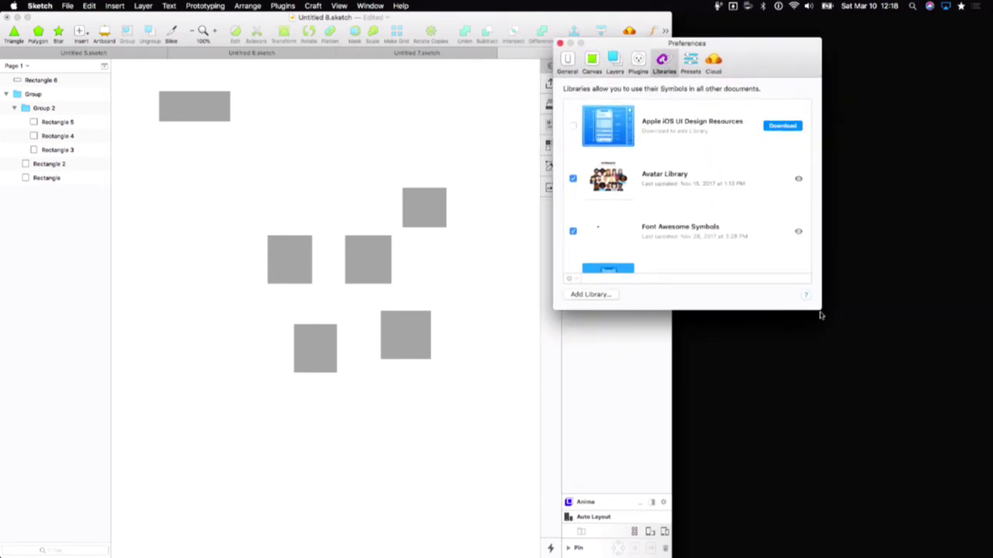
scroll(703, 134, "down", 5)
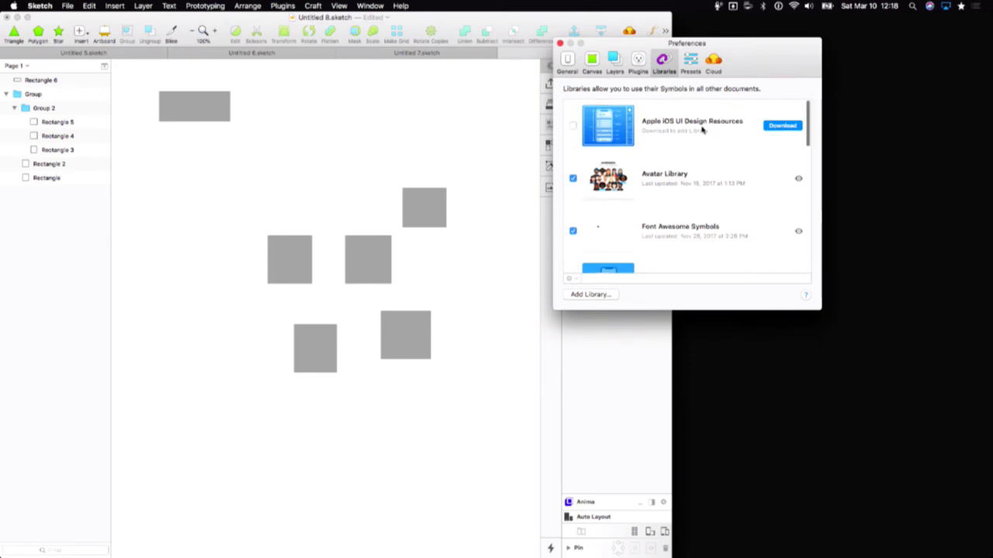
scroll(702, 131, "up", 3)
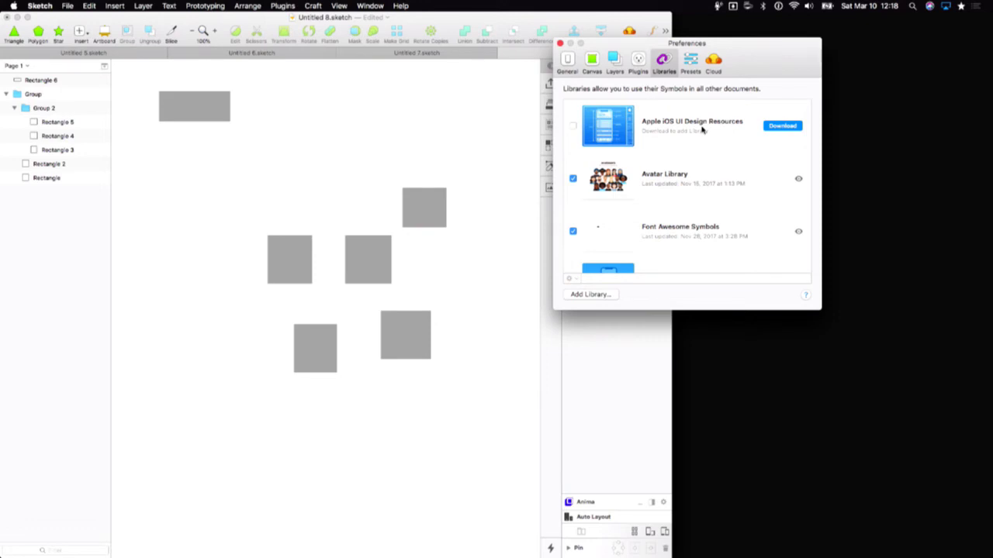
left_click_drag(742, 48, 718, 47)
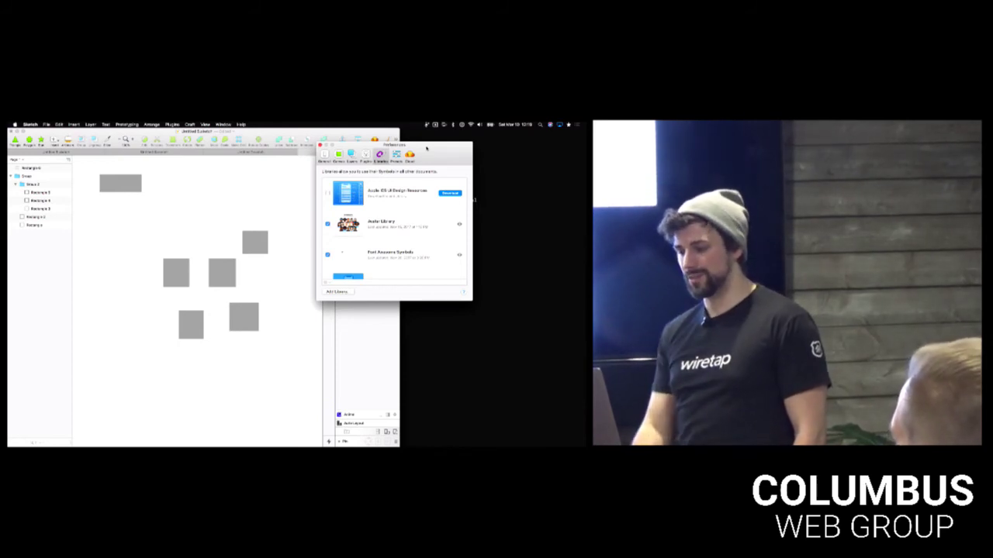
- Browse the list of installed libraries, examining the Wiretap libraries for countries, icons, logos and social media
scroll(365, 261, "down", 3)
scroll(365, 261, "down", 4)
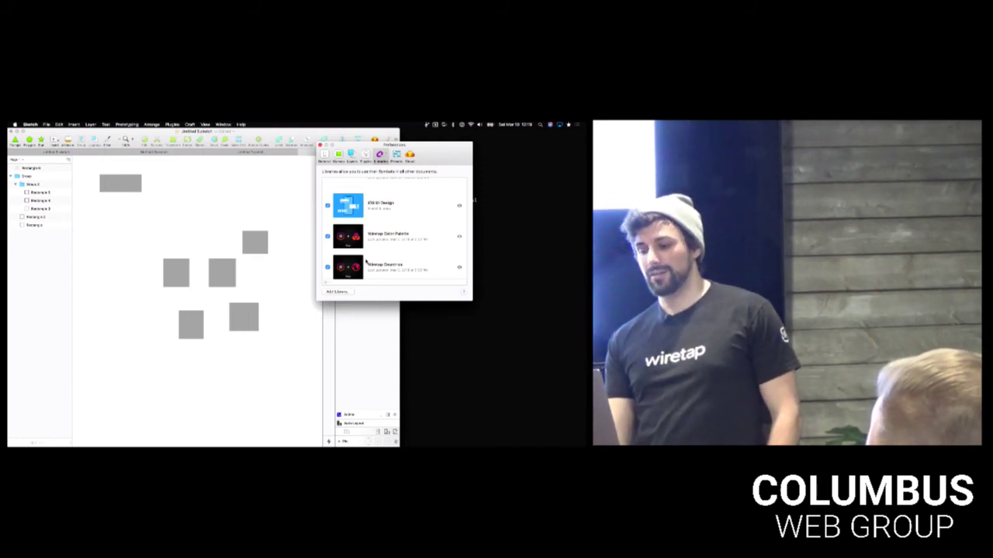
scroll(366, 262, "down", 3)
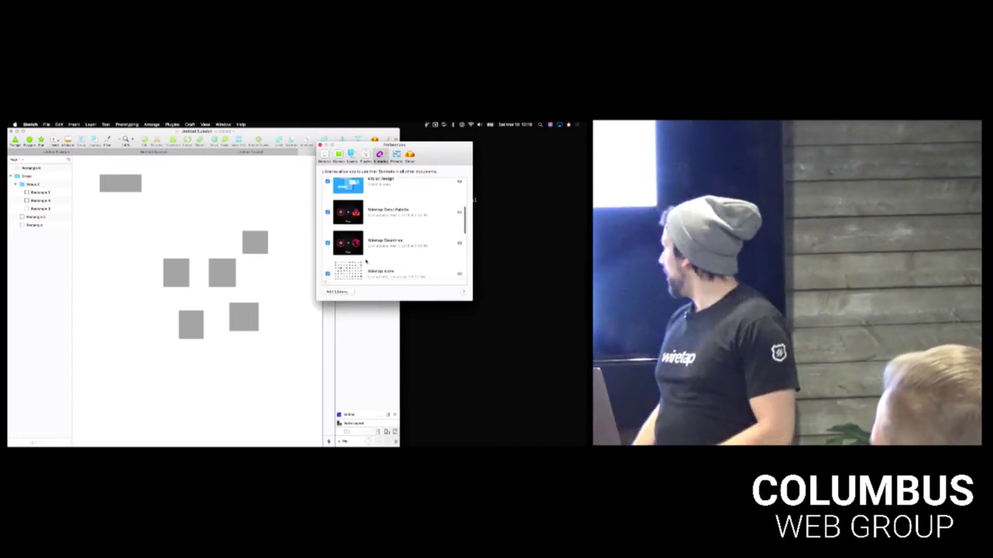
scroll(366, 261, "down", 2)
scroll(365, 261, "down", 5)
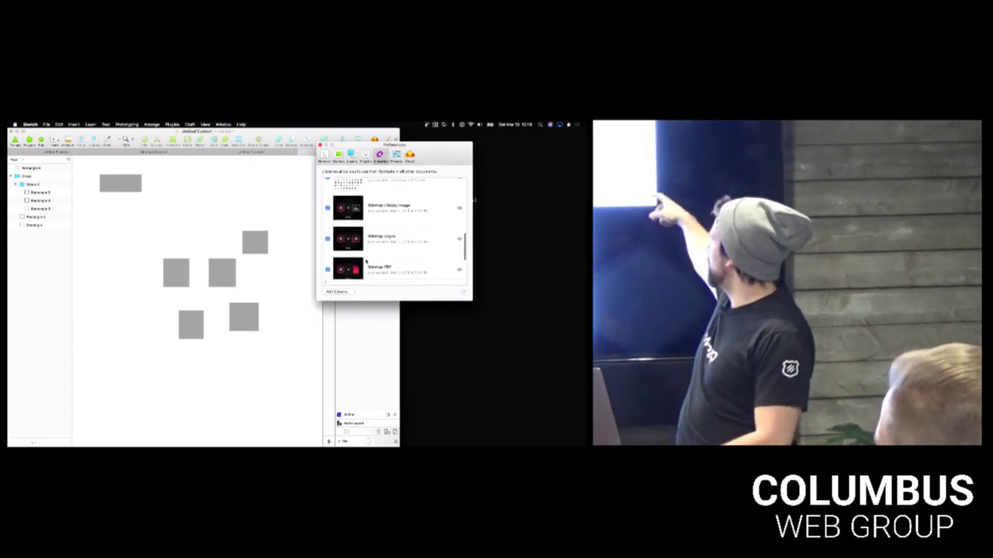
scroll(365, 262, "down", 5)
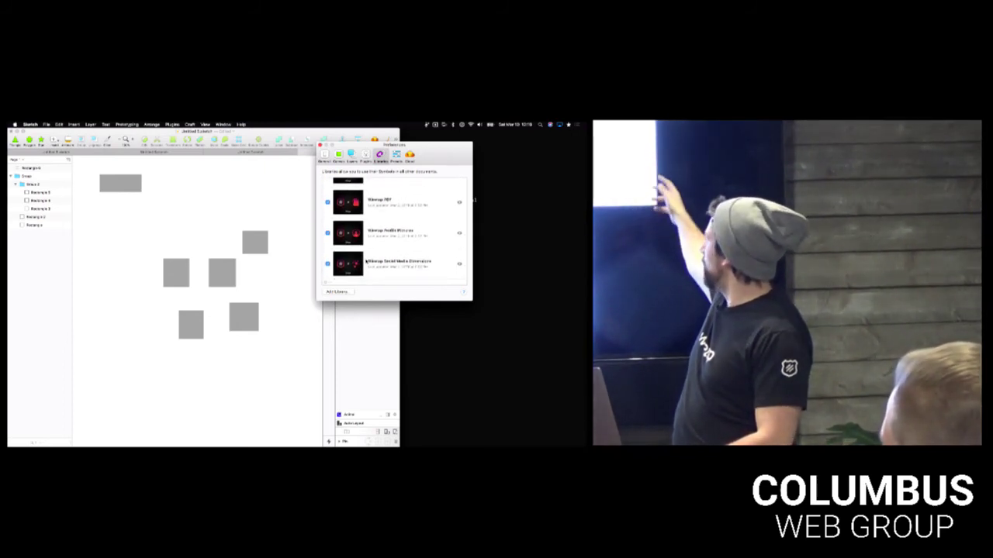
scroll(365, 262, "up", 5)
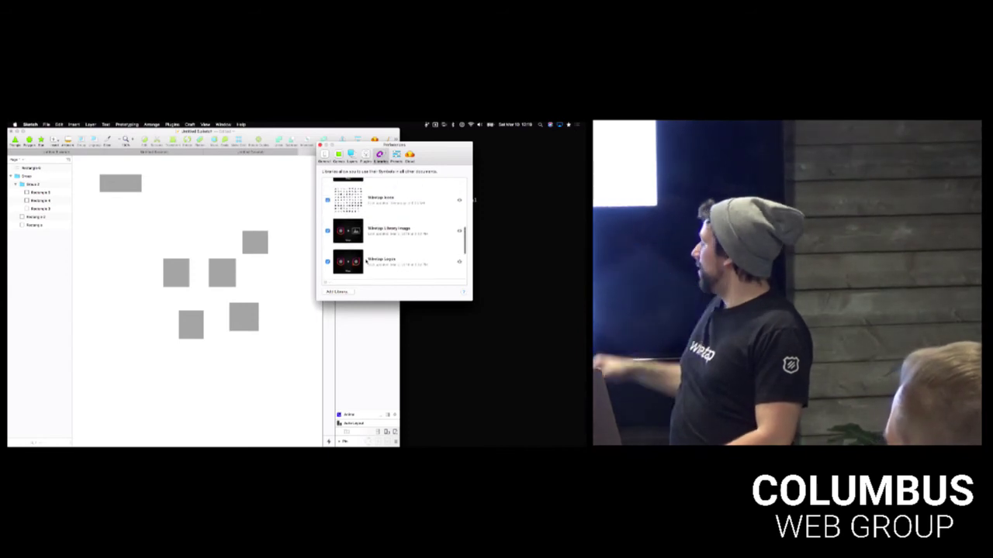
scroll(365, 262, "up", 2)
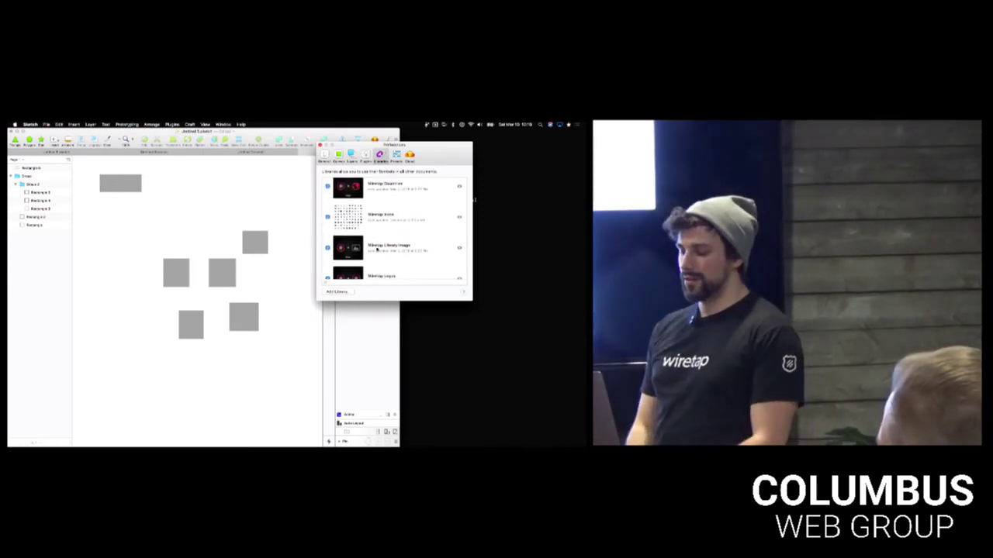
- Select the Wiretap Library Image library, view the Box Sync folder as a source for adding a library, and cancel
left_click(376, 249)
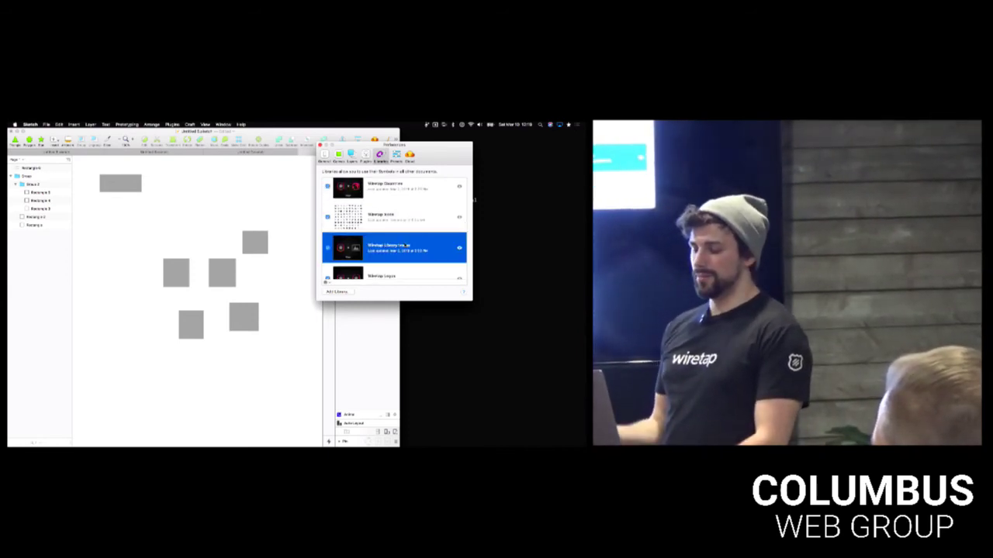
left_click(346, 292)
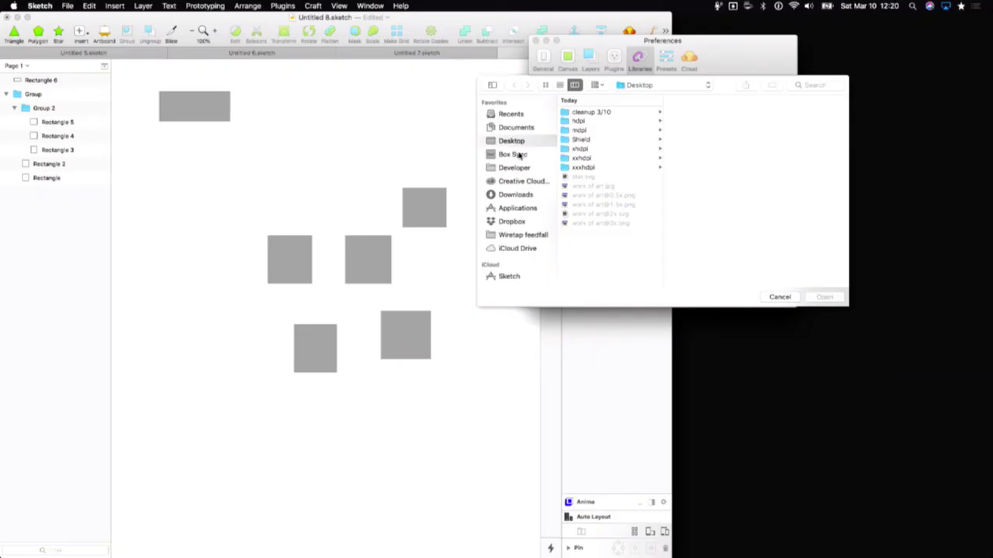
left_click(512, 154)
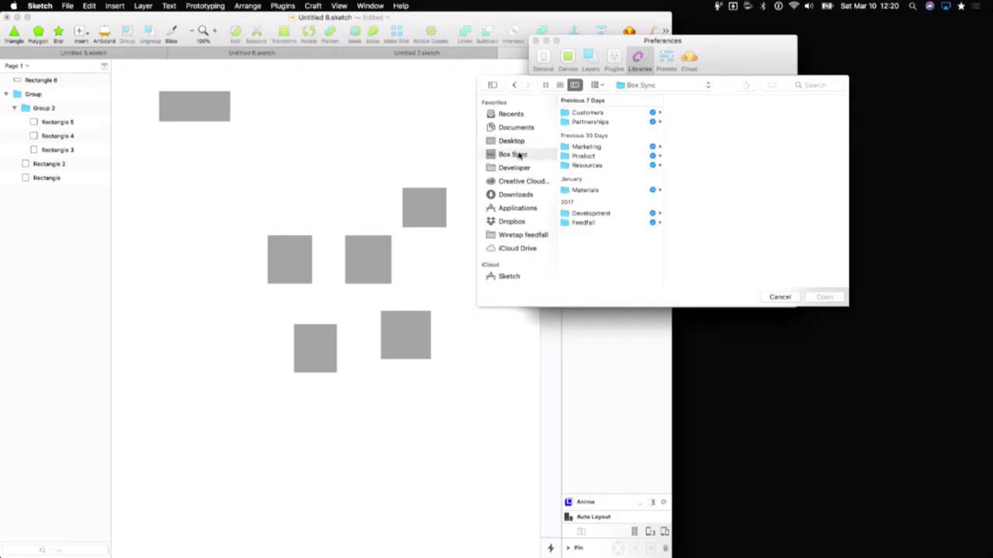
left_click(789, 299)
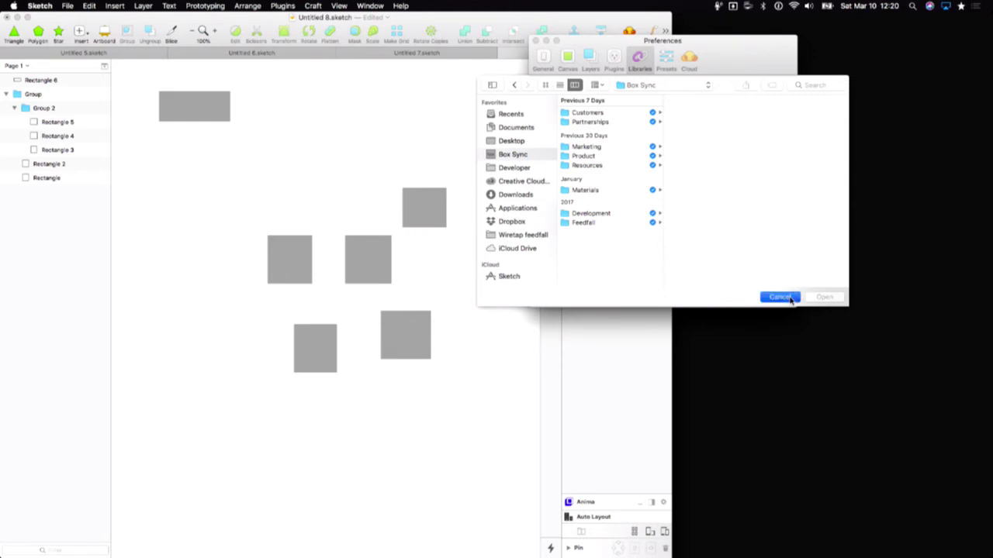
- Check the options available for managing the Wiretap Library Image library, and return to the library list
left_click(546, 278)
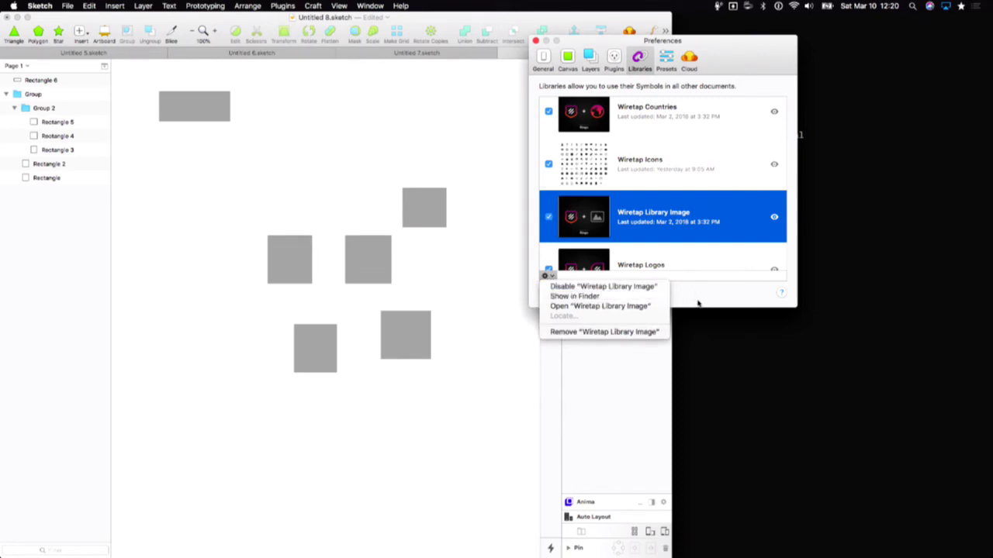
left_click(697, 304)
scroll(691, 220, "up", 10)
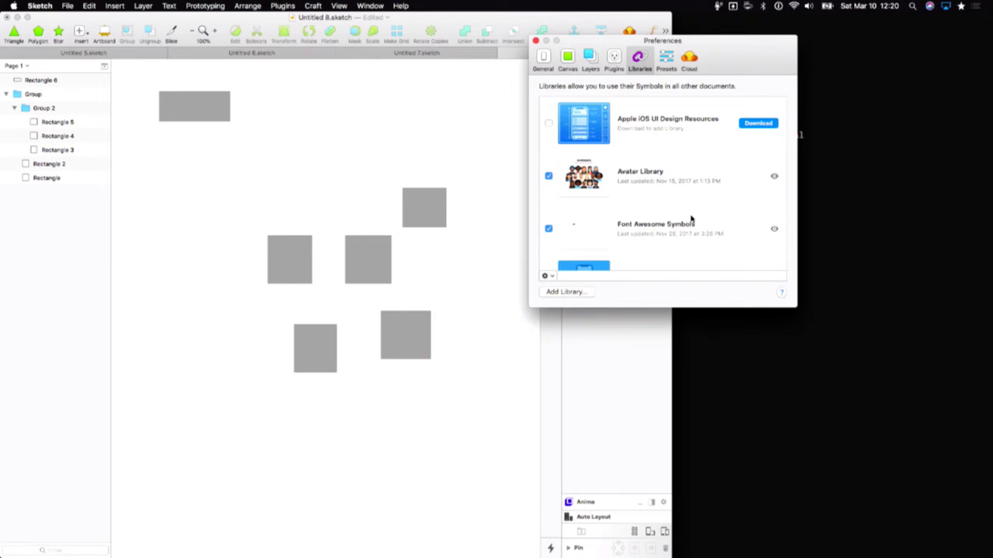
scroll(690, 219, "down", 5)
- View the export Presets and Cloud preferences, and close the Preferences window
left_click(678, 68)
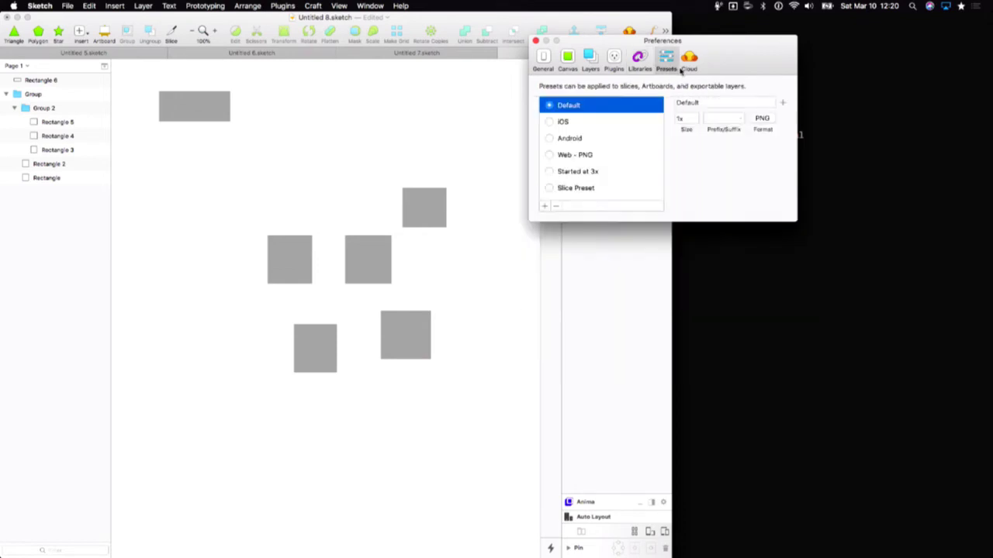
left_click(687, 63)
left_click(667, 63)
left_click(690, 64)
left_click(536, 42)
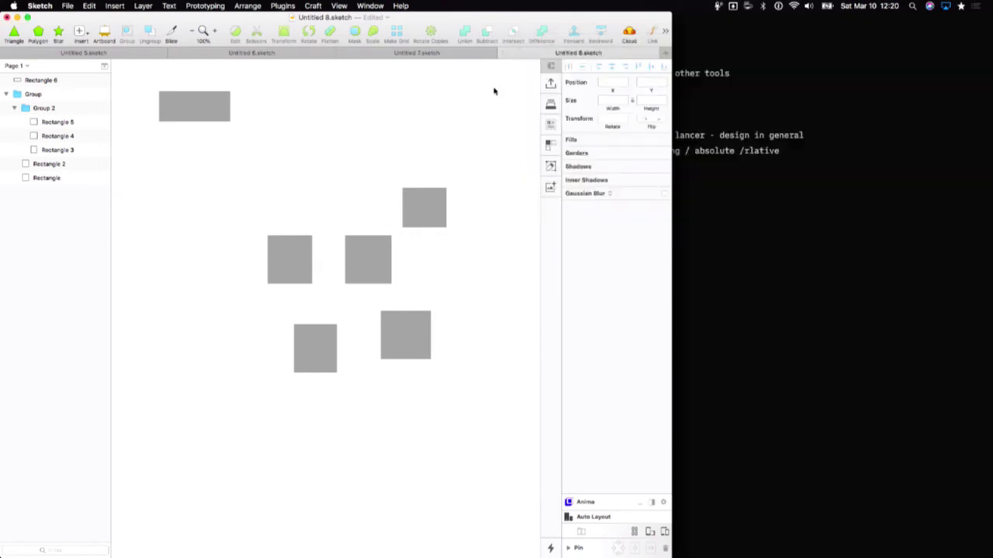
- Widen the Sketch window over the desktop and switch to the "Things to Cover" notes in iA Writer
left_click_drag(672, 122, 900, 148)
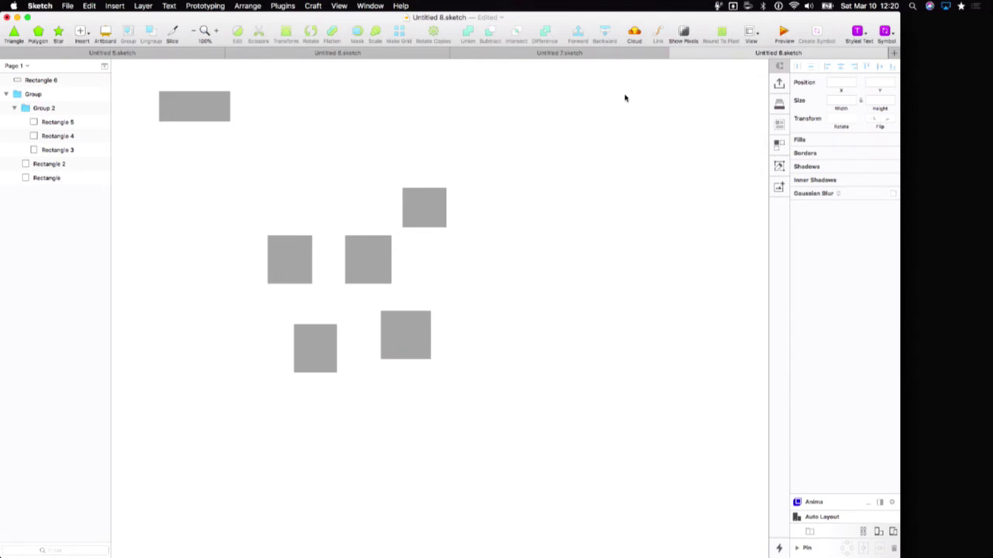
scroll(525, 188, "left", 3)
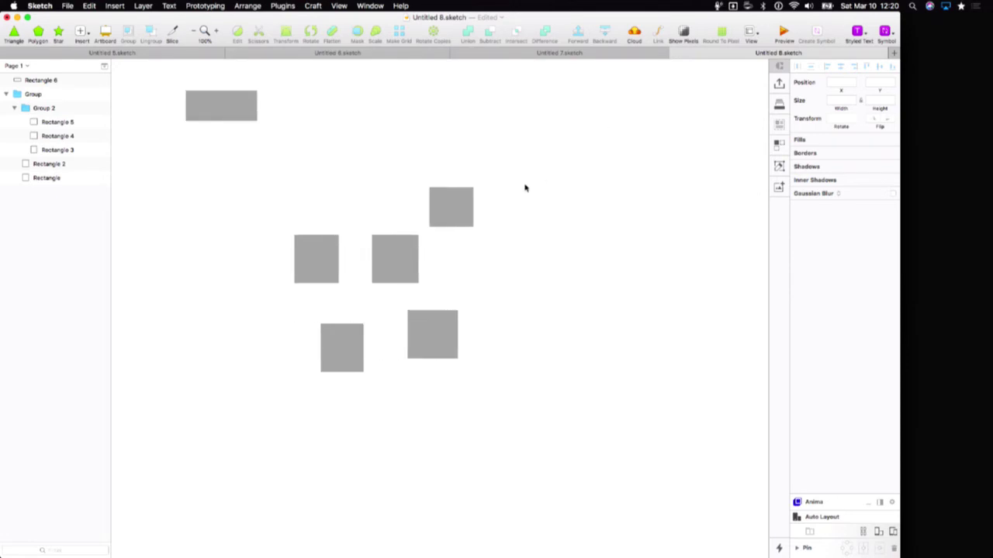
key("alt+space")
type("ia")
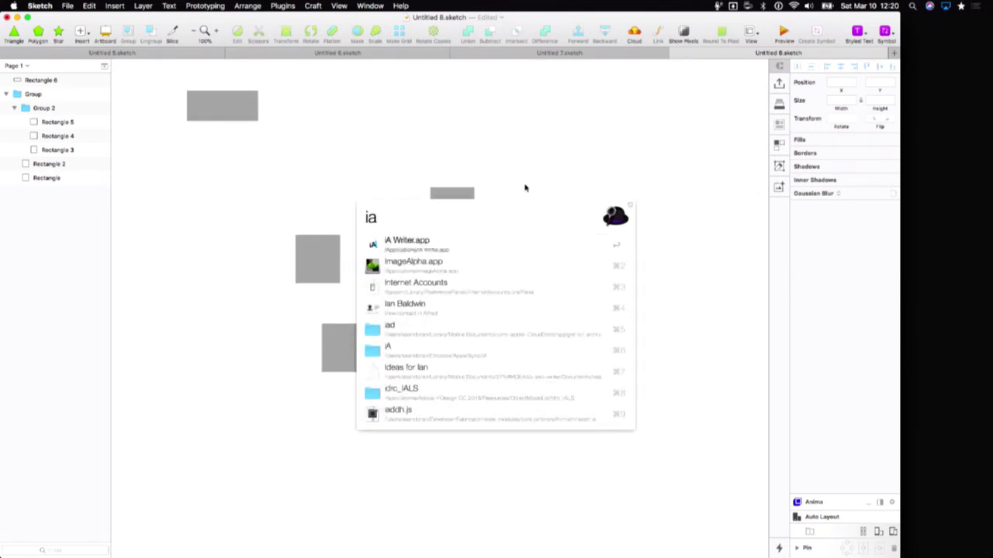
key("Return")
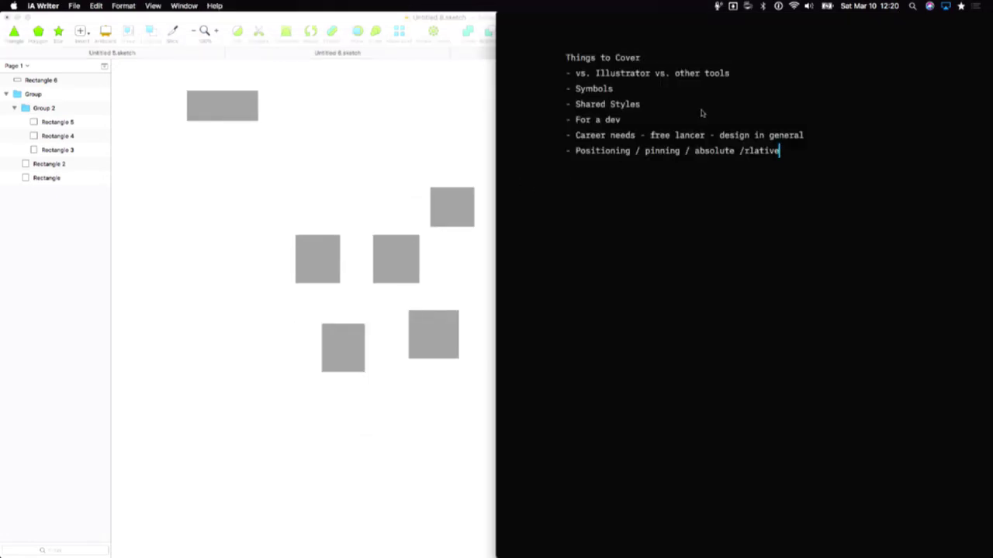
- Insert a blank line after the "vs. Illustrator vs. other tools" bullet in the notes
left_click(739, 73)
key("super+Left")
key("super+shift+Right")
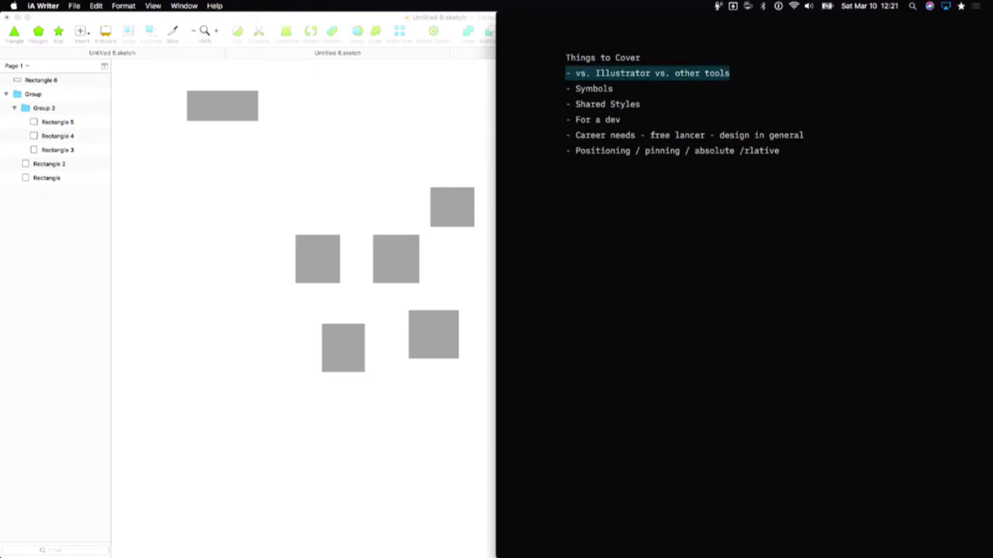
key("Right")
key("Return")
key("Down")
key("Down")
key("Down")
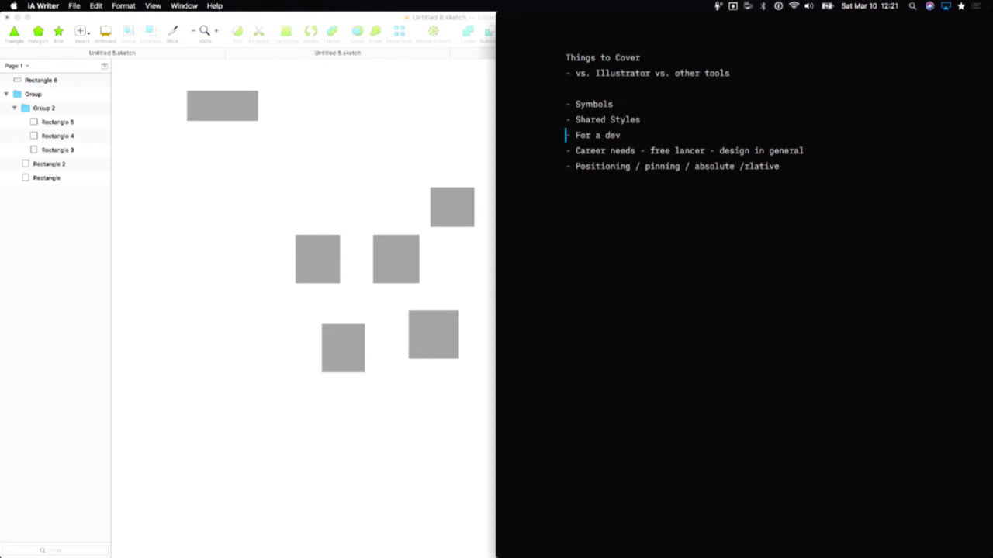
key("Up")
key("Up")
key("Up")
- Return to Sketch and draw a portrait artboard about 361 px wide in the empty canvas area beside the rectangles
left_click(461, 127)
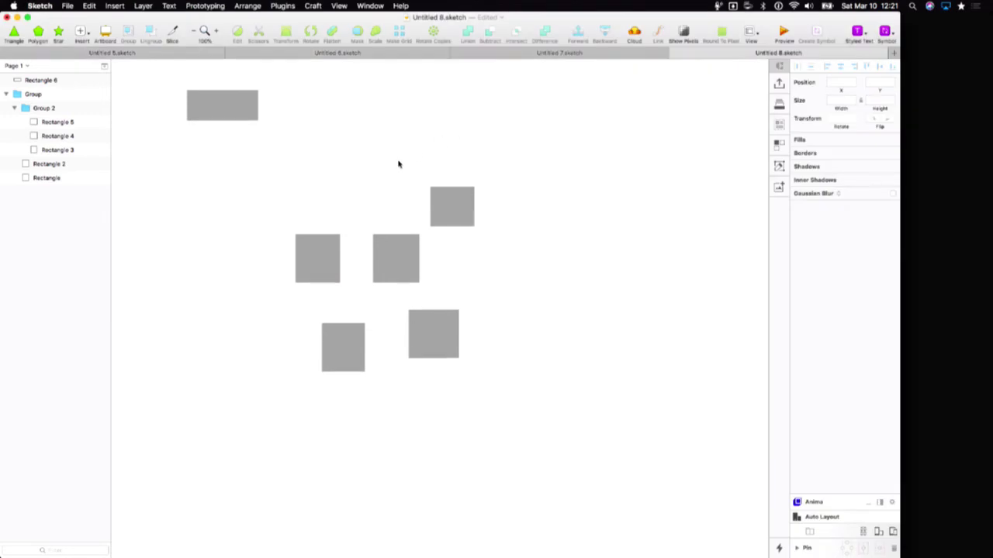
scroll(398, 164, "left", 10)
scroll(398, 164, "down", 3)
key("a")
left_click_drag(140, 186, 328, 532)
scroll(701, 156, "left", 1)
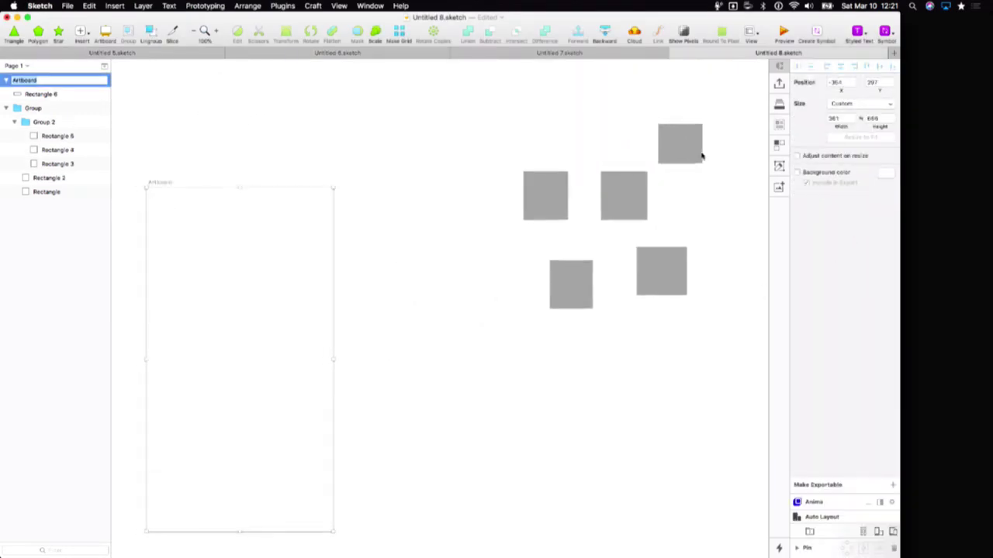
scroll(702, 157, "left", 5)
scroll(532, 184, "up", 3)
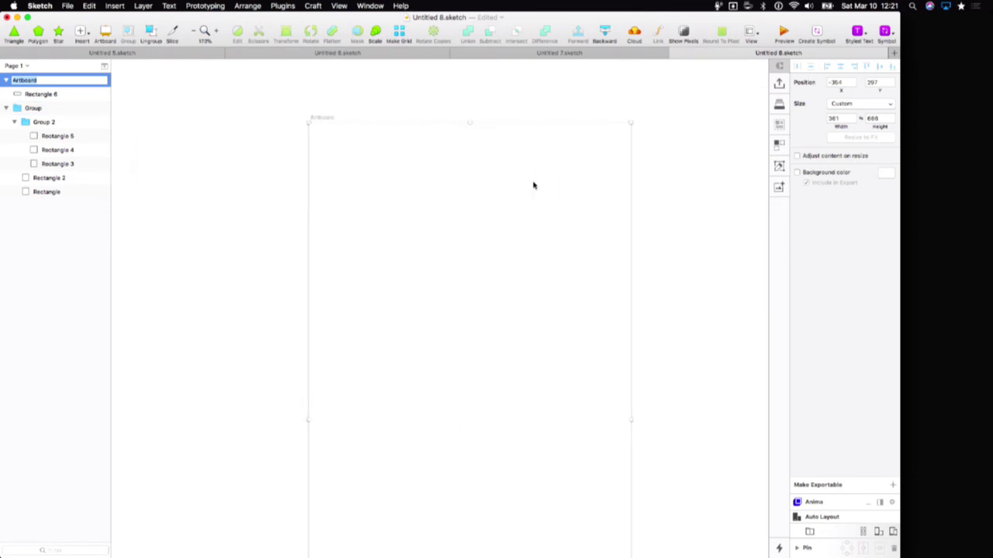
- Enlarge the Sketch window, duplicate the new artboard beside the original, and clear the selection
key("alt+super+f")
scroll(359, 182, "right", 1)
scroll(359, 182, "left", 2)
scroll(359, 182, "down", 1)
scroll(359, 182, "right", 2)
left_click_drag(315, 101, 655, 124)
left_click(498, 94)
scroll(498, 93, "right", 3)
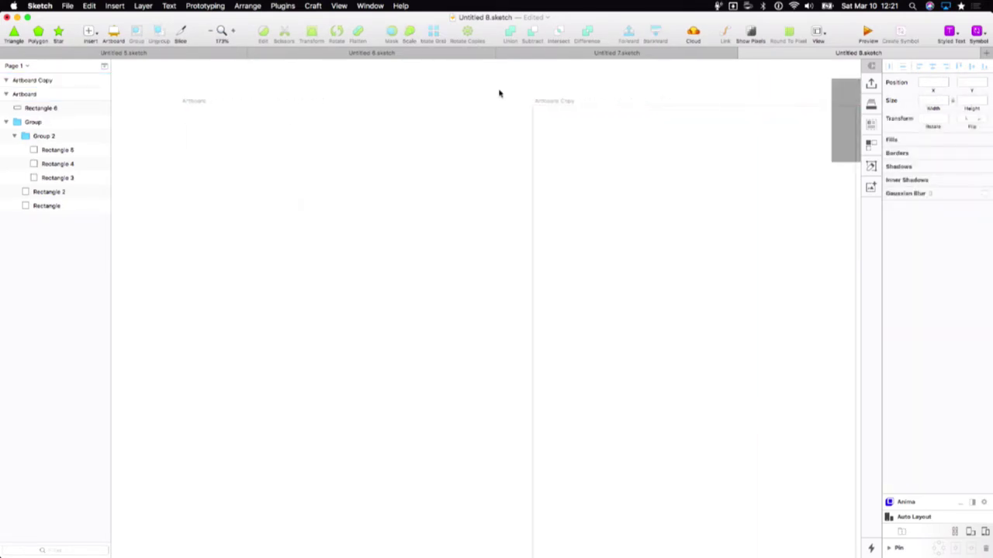
- Move the grey rectangle group farther right, clear of the duplicated artboard, and clear the selection
scroll(489, 91, "right", 4)
left_click_drag(738, 163, 833, 155)
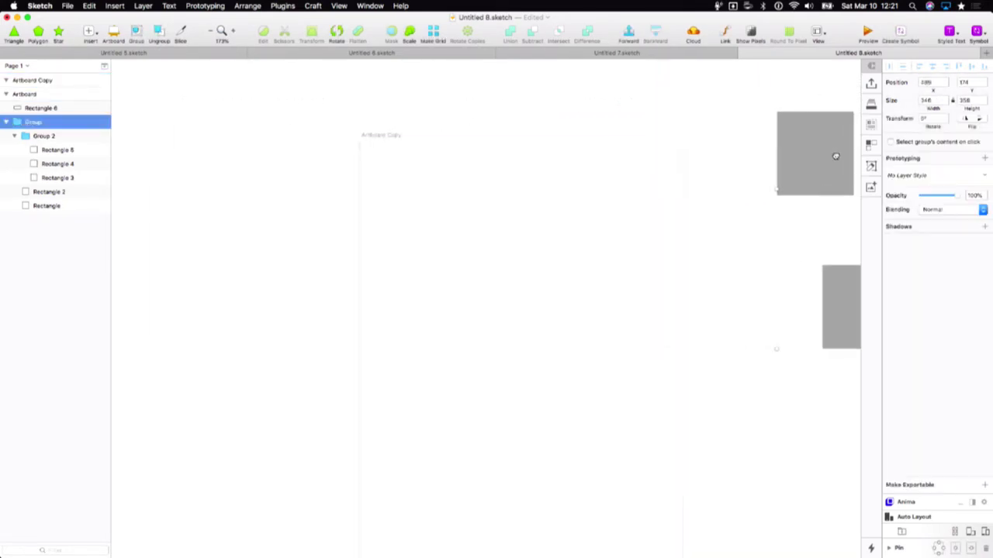
left_click(489, 138)
scroll(489, 136, "left", 5)
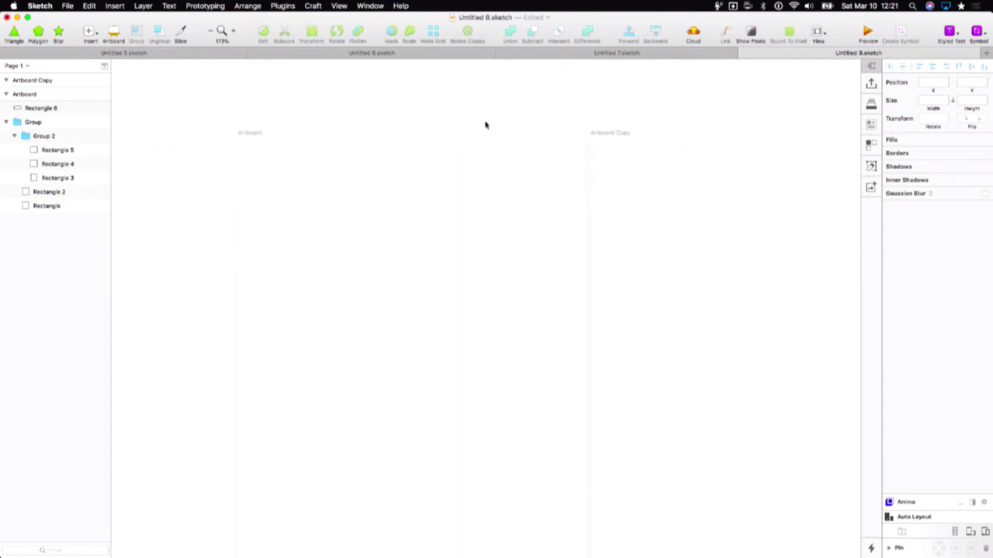
scroll(486, 125, "down", 1)
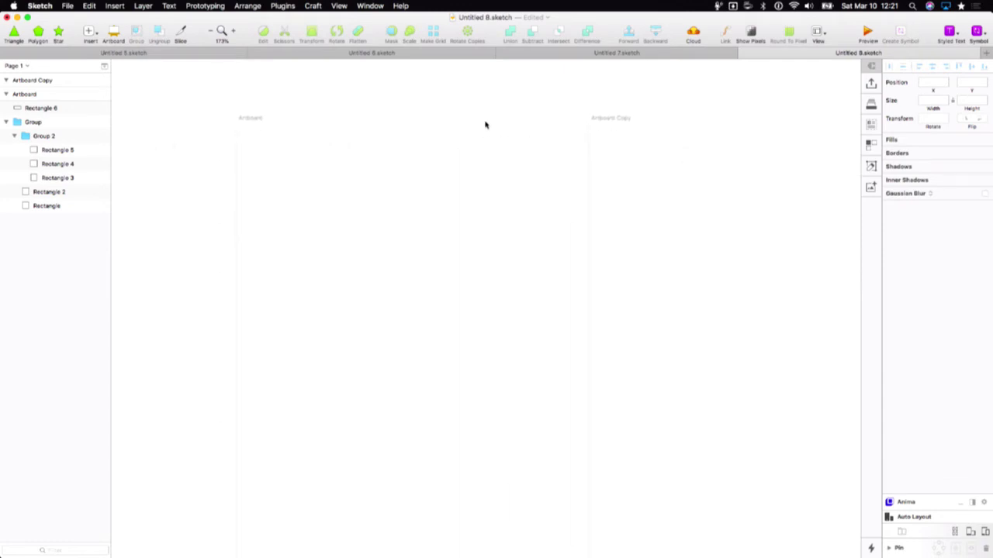
- Browse the linked symbol libraries, examining Font Awesome Symbols and the Bars, Misc and Overrides categories of iOS UI Design
left_click(87, 6)
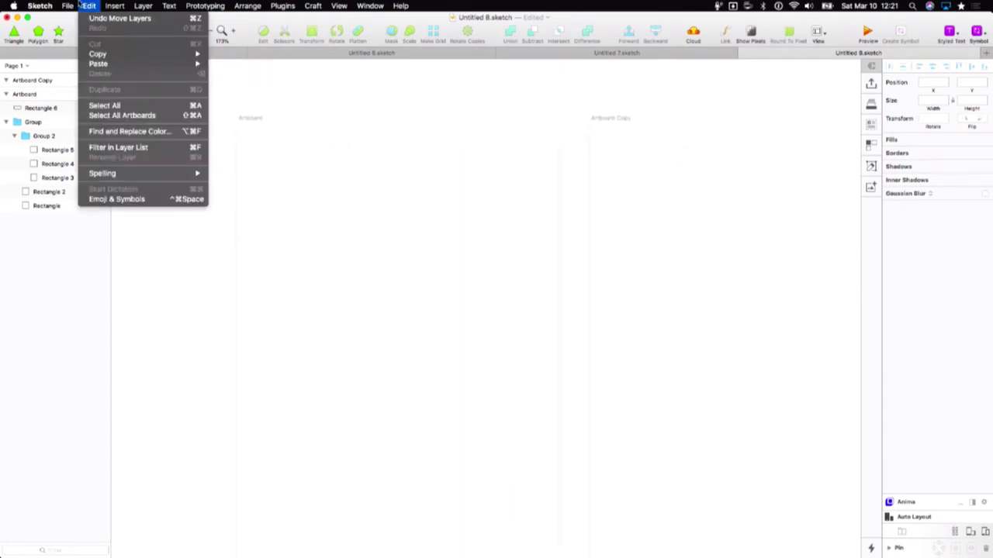
left_click(876, 45)
left_click(975, 31)
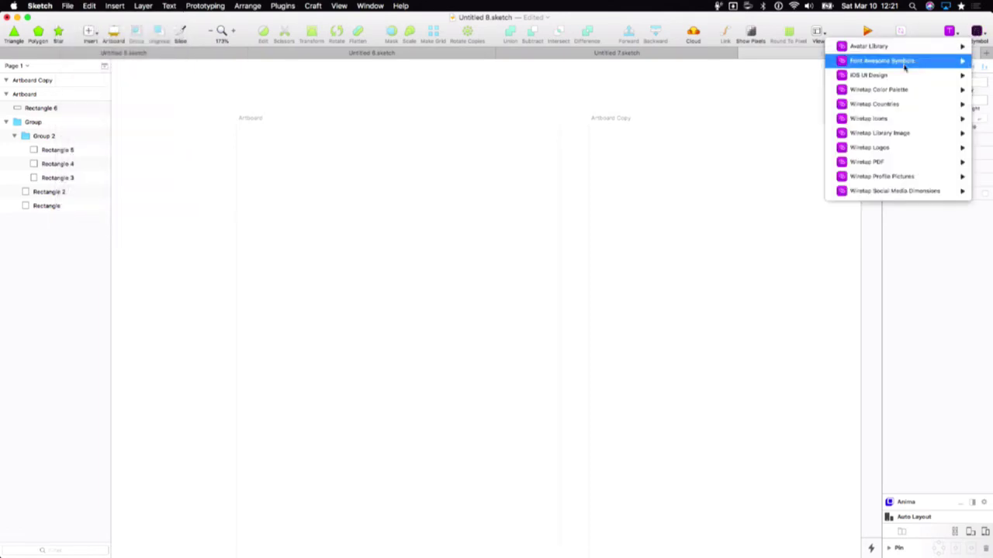
mouse_move(892, 75)
mouse_move(791, 90)
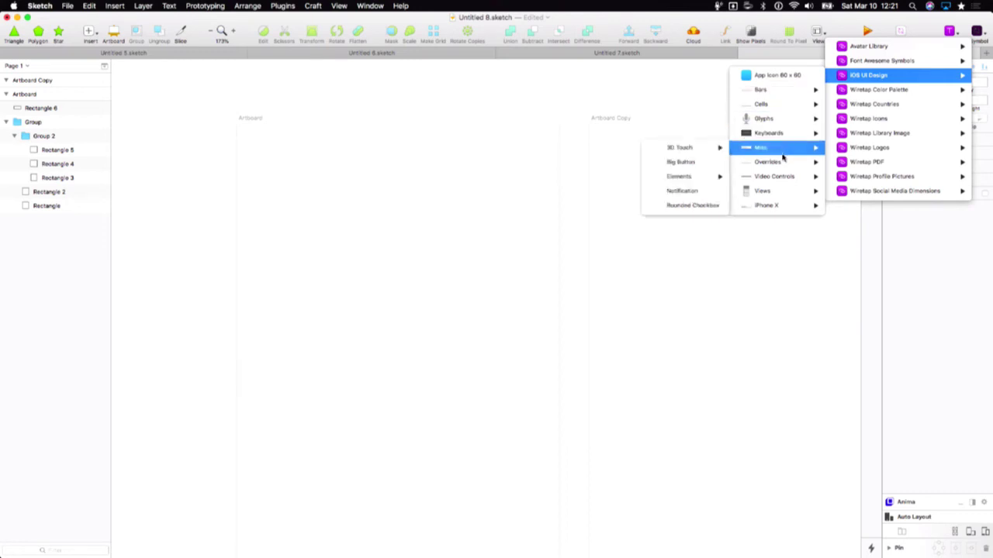
left_click(975, 32)
left_click(976, 32)
mouse_move(942, 56)
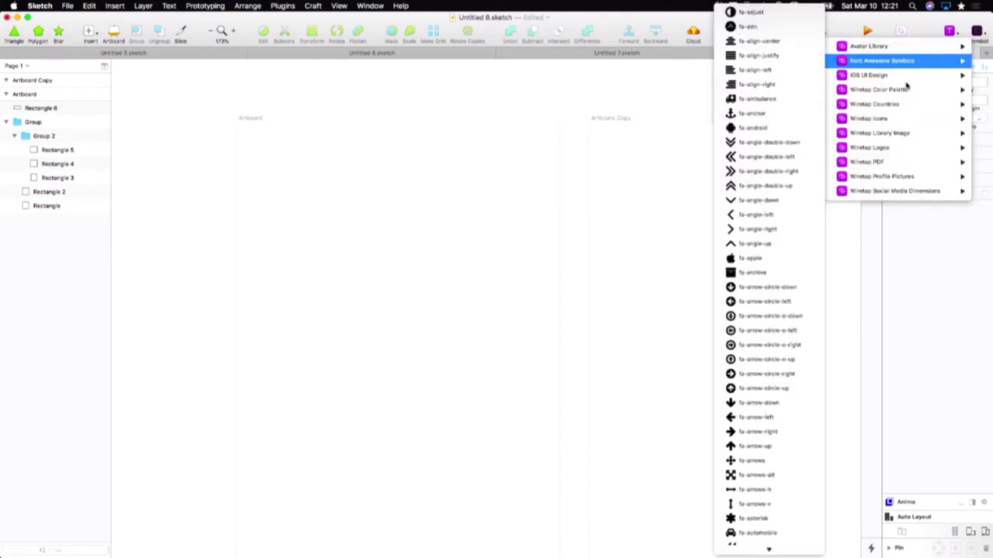
mouse_move(905, 80)
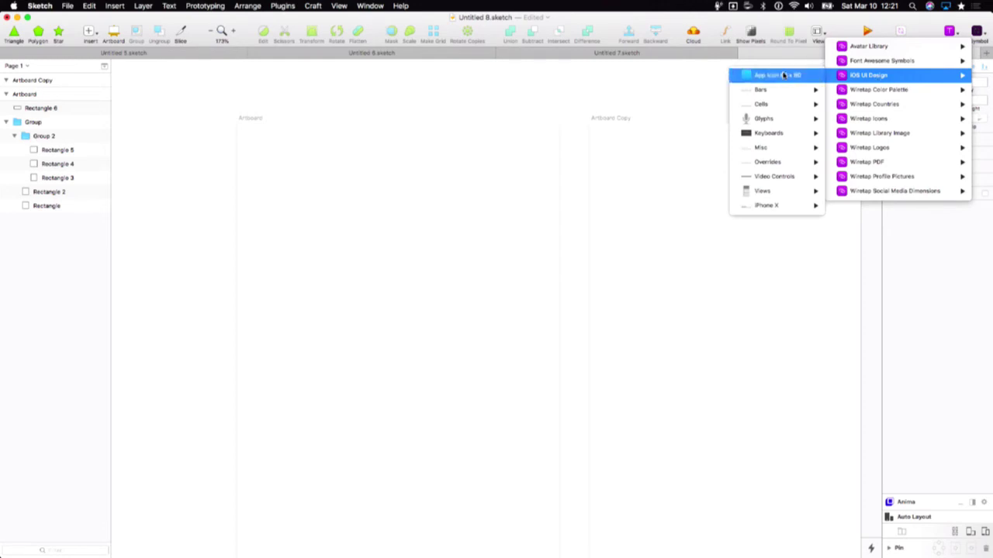
mouse_move(772, 106)
mouse_move(774, 88)
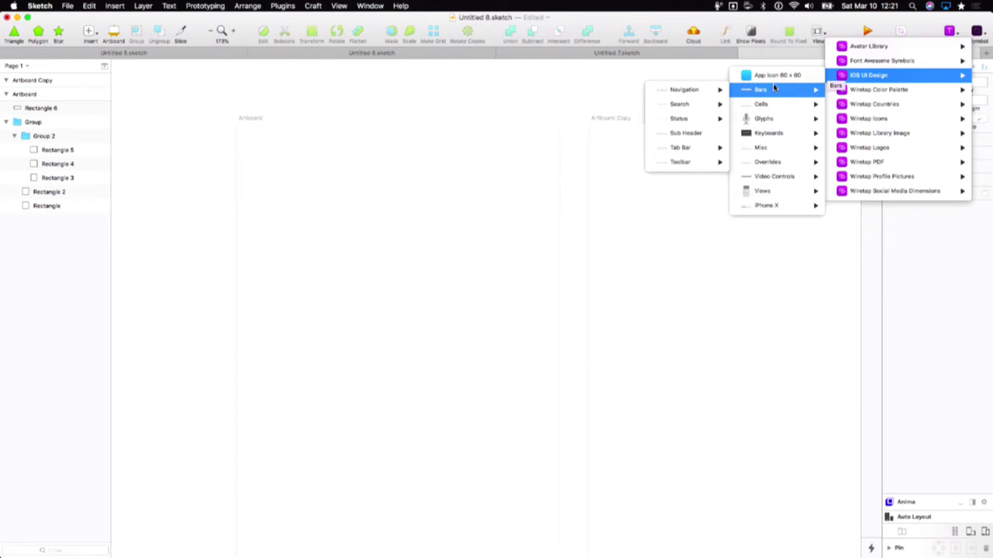
mouse_move(774, 151)
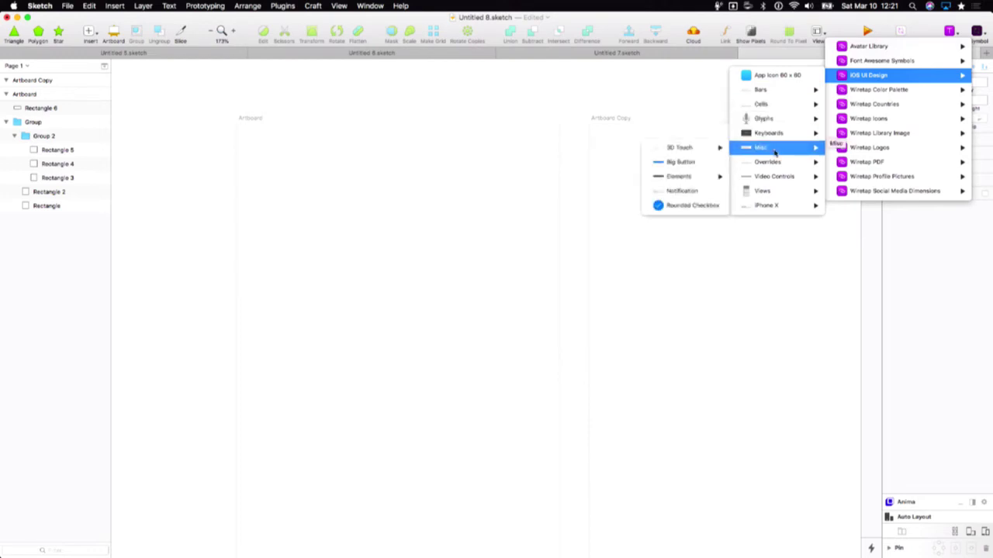
mouse_move(697, 155)
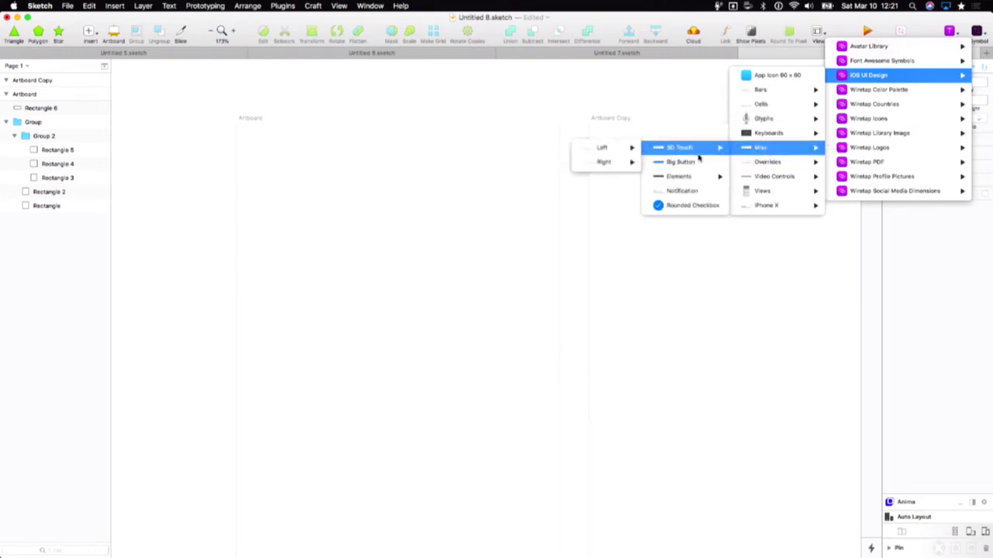
mouse_move(674, 232)
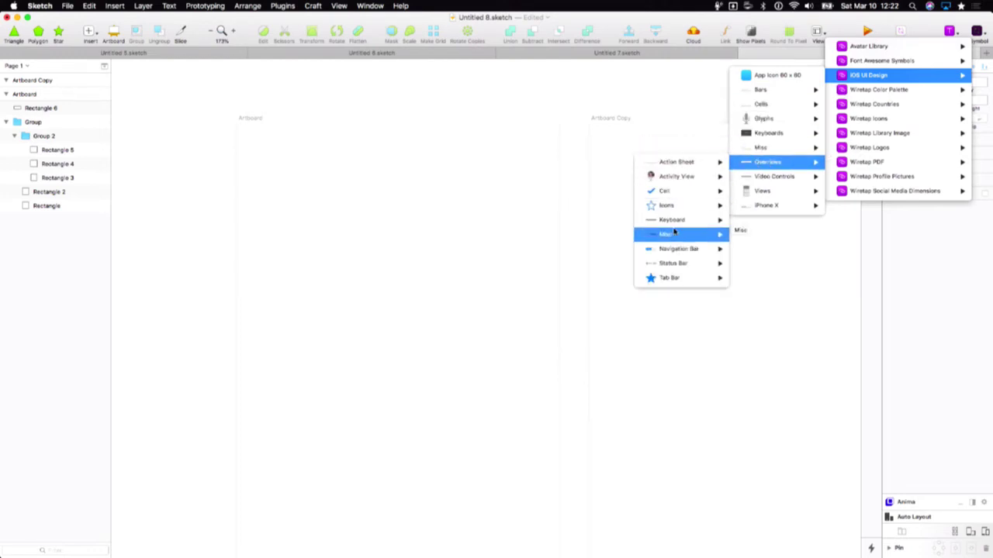
mouse_move(602, 249)
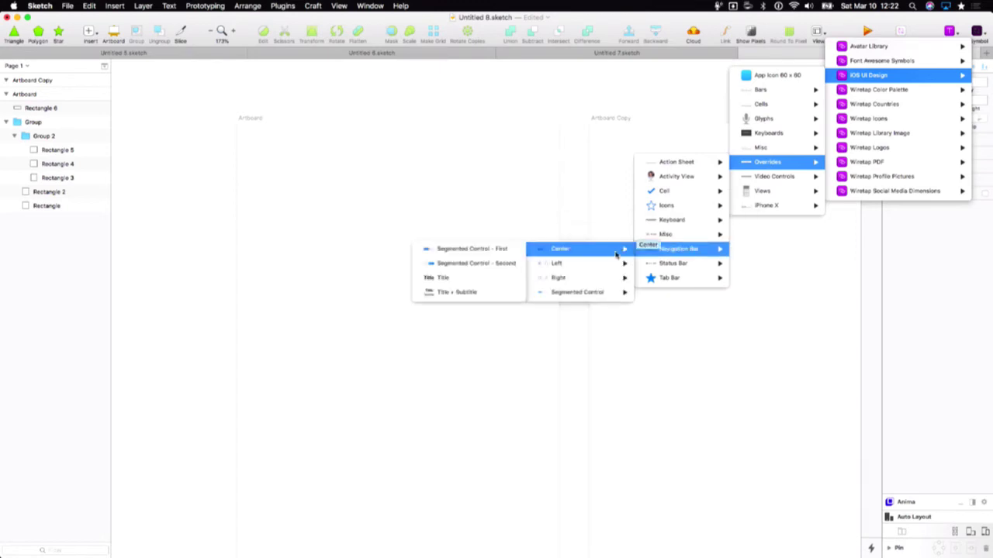
mouse_move(691, 267)
mouse_move(687, 180)
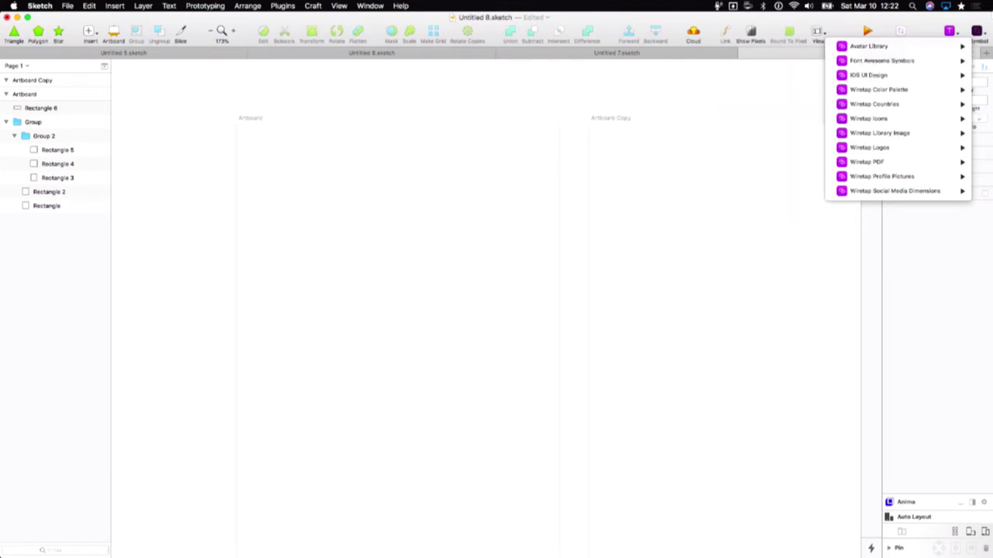
- Customize the toolbar by adding a flexible space near Create Symbol
left_click(984, 30)
right_click(906, 33)
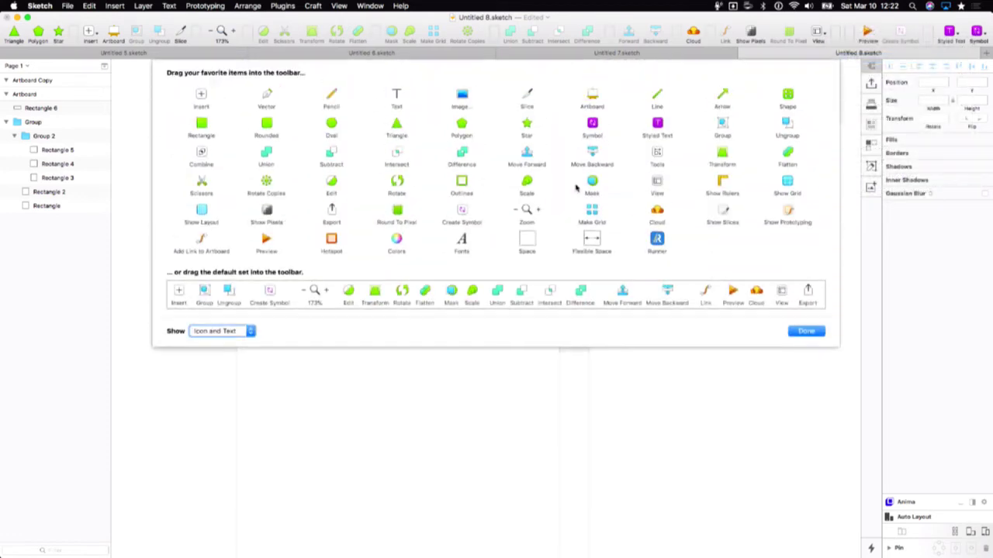
left_click_drag(659, 124, 582, 126)
left_click_drag(584, 244, 924, 35)
left_click(807, 331)
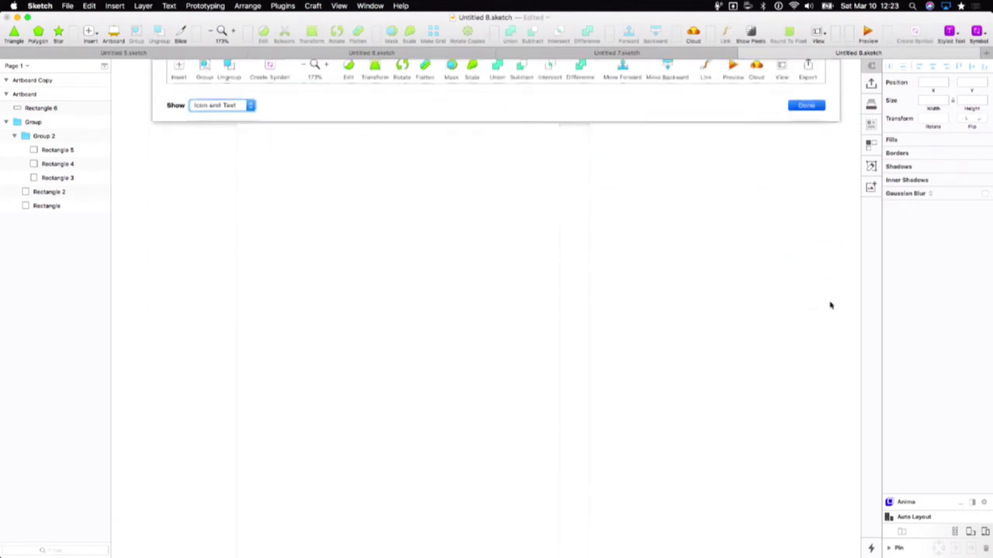
- Insert the iPhone X symbol "Navigation Bar (Large Title) - 1 Action" from the iOS UI Design library onto the first artboard
left_click(977, 33)
mouse_move(961, 51)
mouse_move(938, 76)
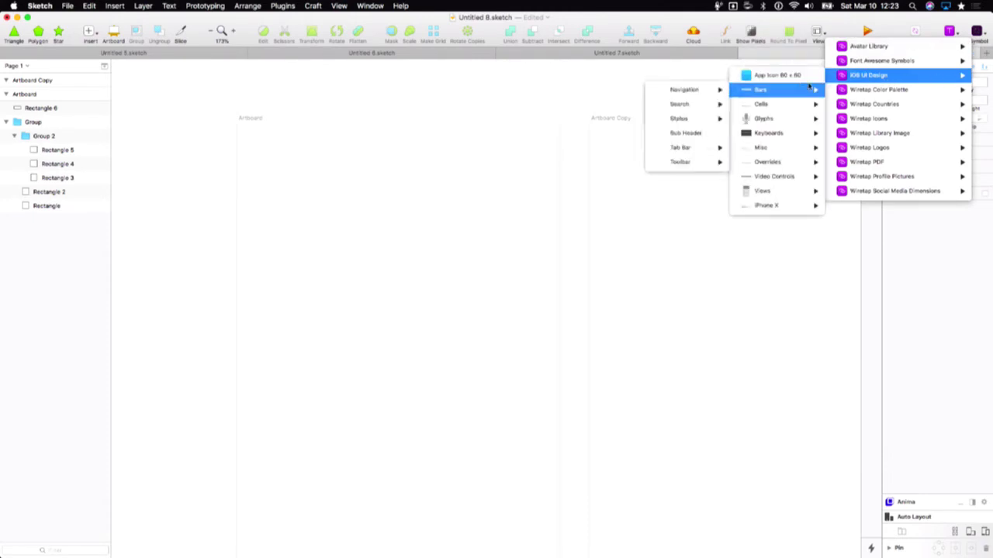
mouse_move(779, 161)
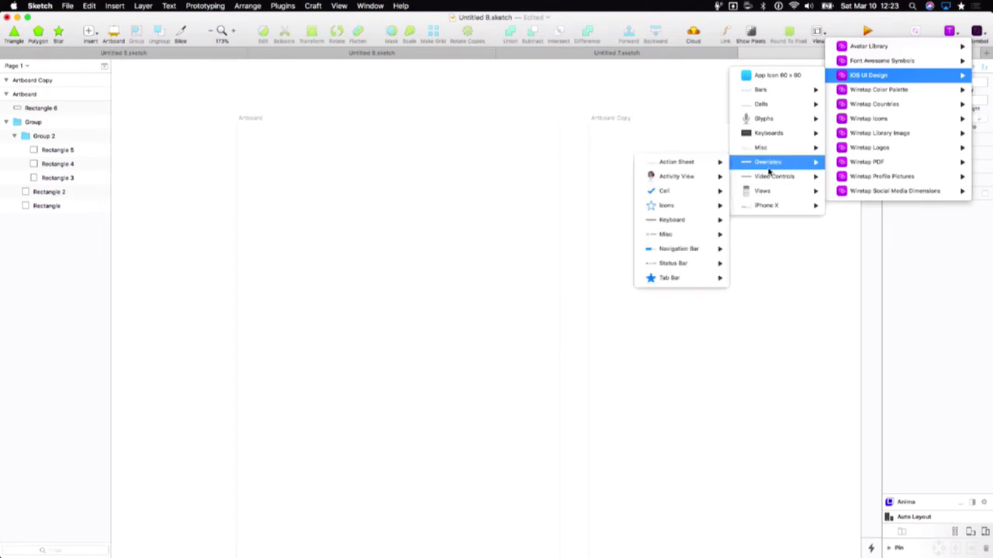
mouse_move(765, 178)
mouse_move(764, 196)
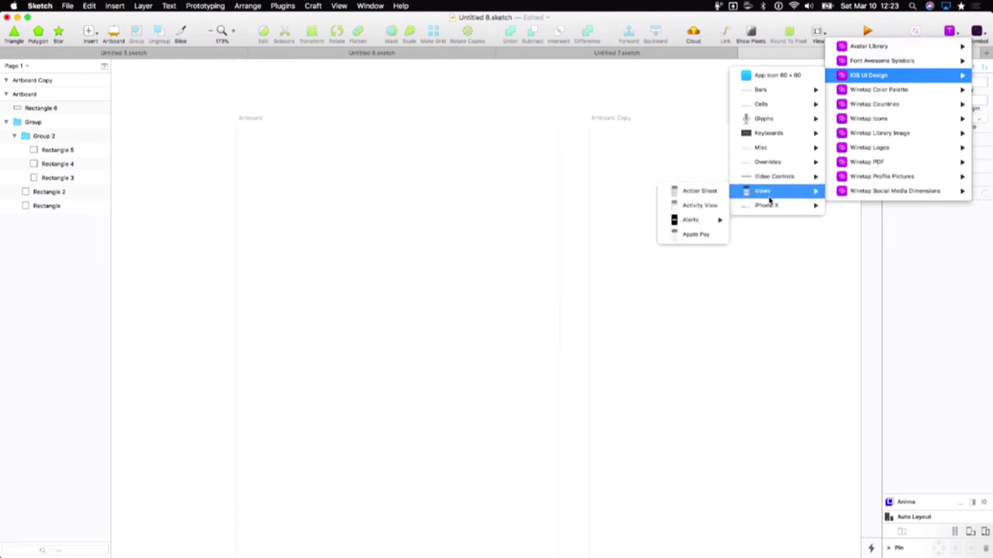
mouse_move(697, 225)
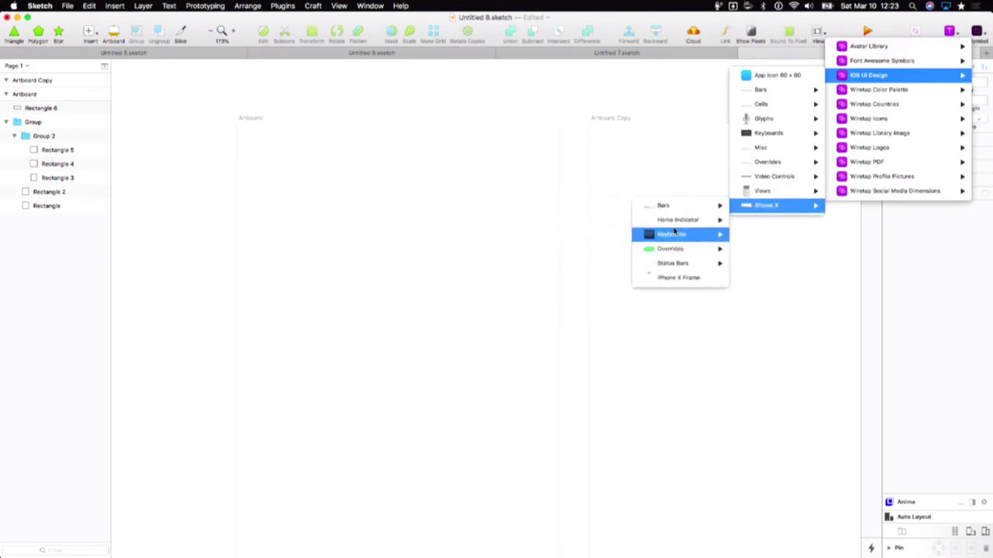
mouse_move(670, 208)
mouse_move(602, 210)
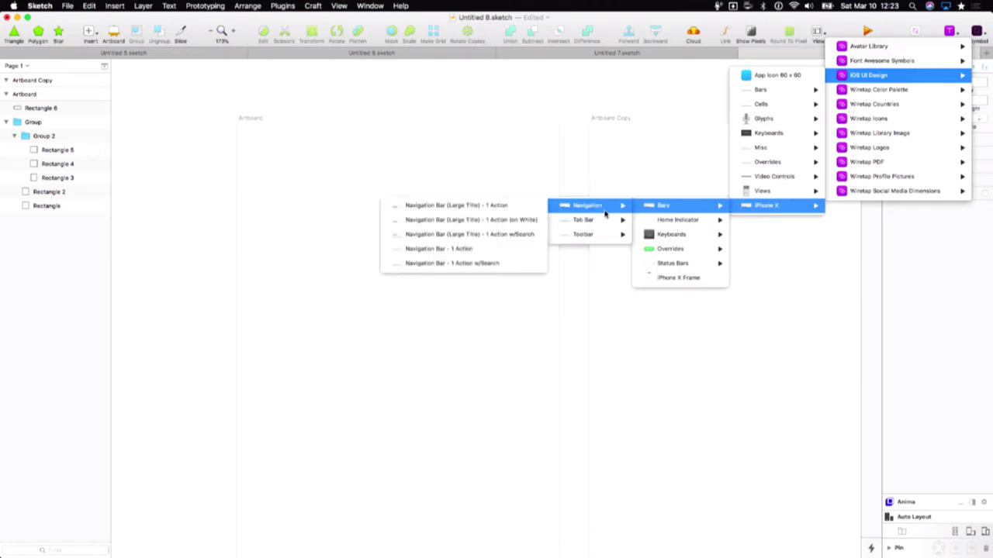
left_click(476, 211)
left_click(394, 201)
- Move the navigation bar symbol off the first artboard into the empty canvas to its left
left_click_drag(399, 199, 121, 255)
scroll(122, 256, "left", 10)
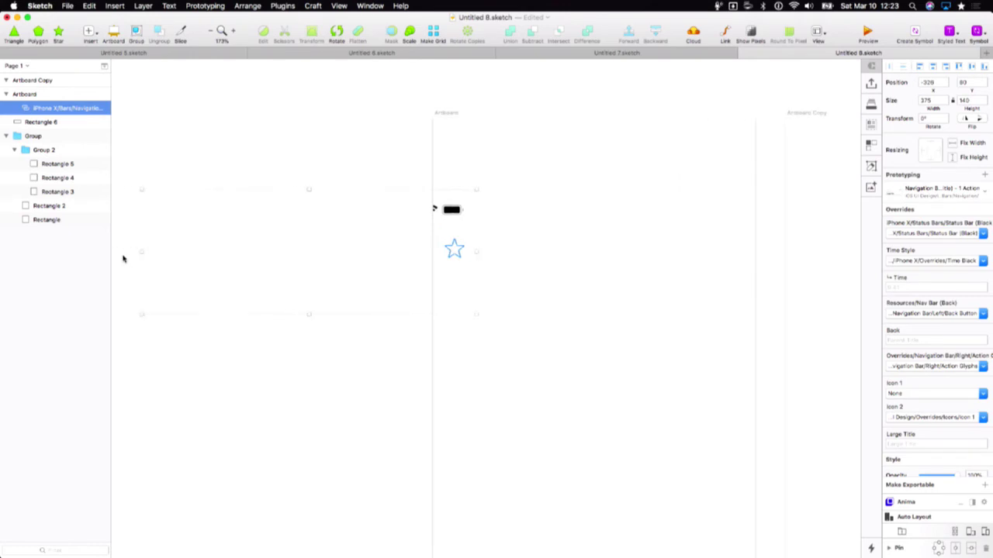
left_click(435, 208)
left_click(416, 217)
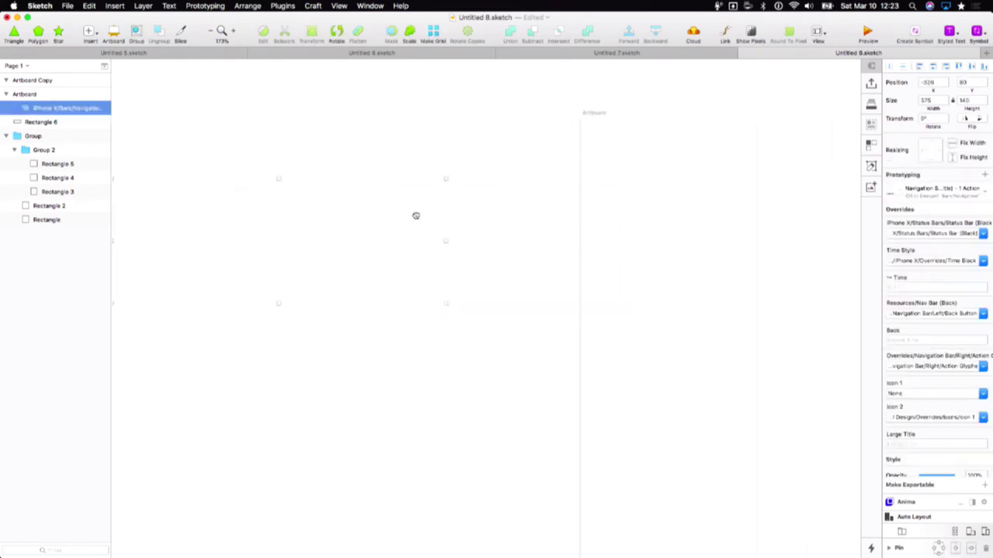
left_click_drag(416, 217, 239, 217)
- Create an artboard from the selected navigation bar and extend it downward into a portrait screen
key("a")
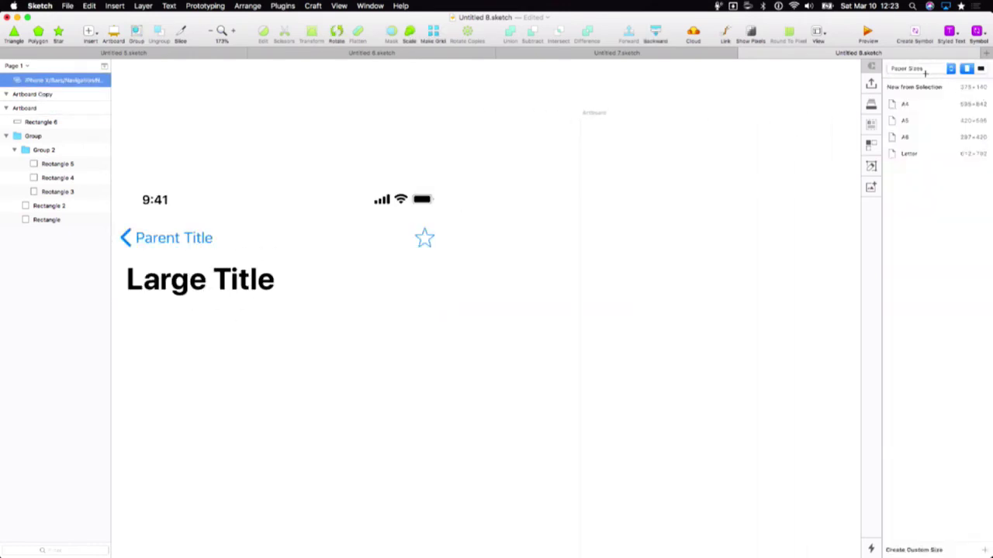
left_click(913, 87)
scroll(431, 241, "down", 5)
left_click_drag(366, 275, 395, 419)
left_click(457, 329)
scroll(457, 326, "up", 5)
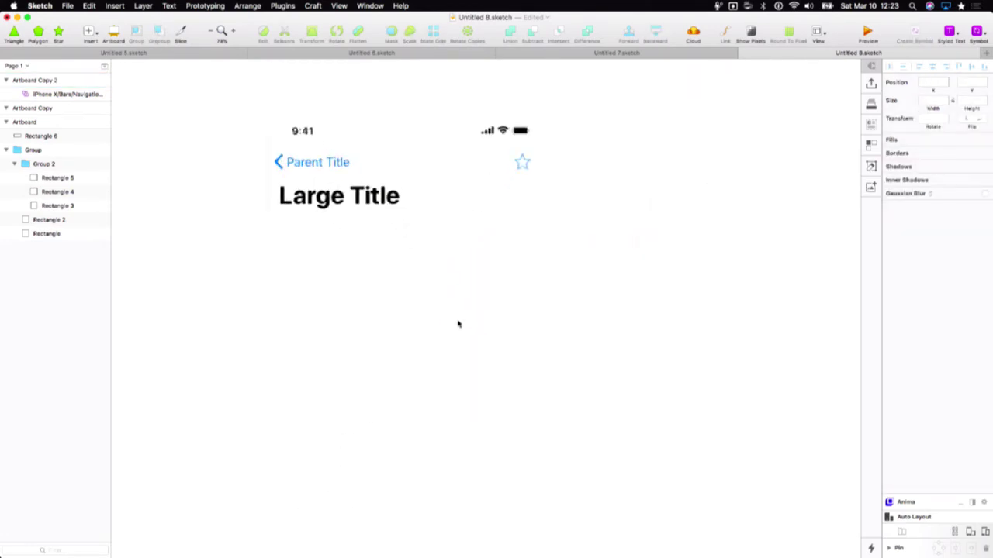
- Select the navigation bar symbol on the new artboard and widen the layer list to fit its full name
left_click(414, 210)
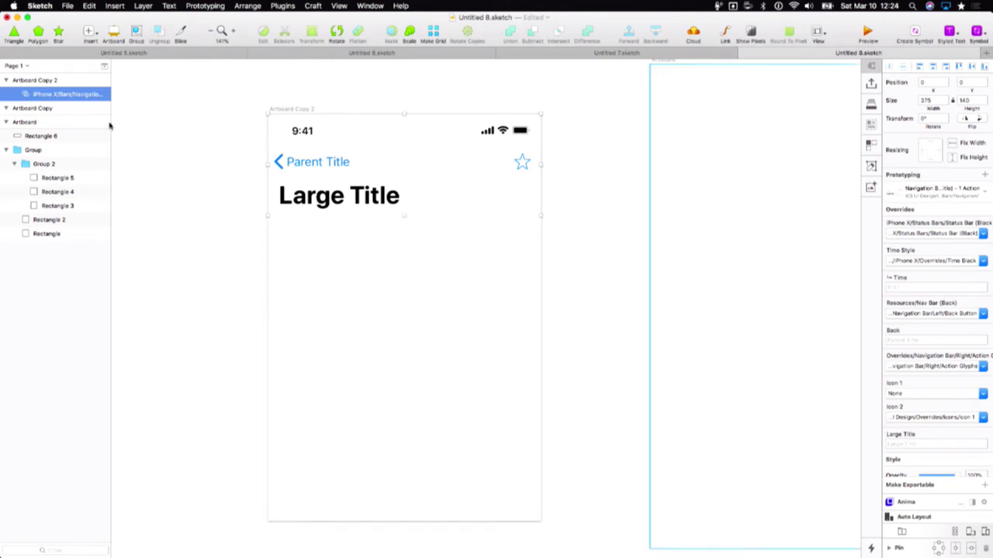
left_click_drag(110, 125, 224, 144)
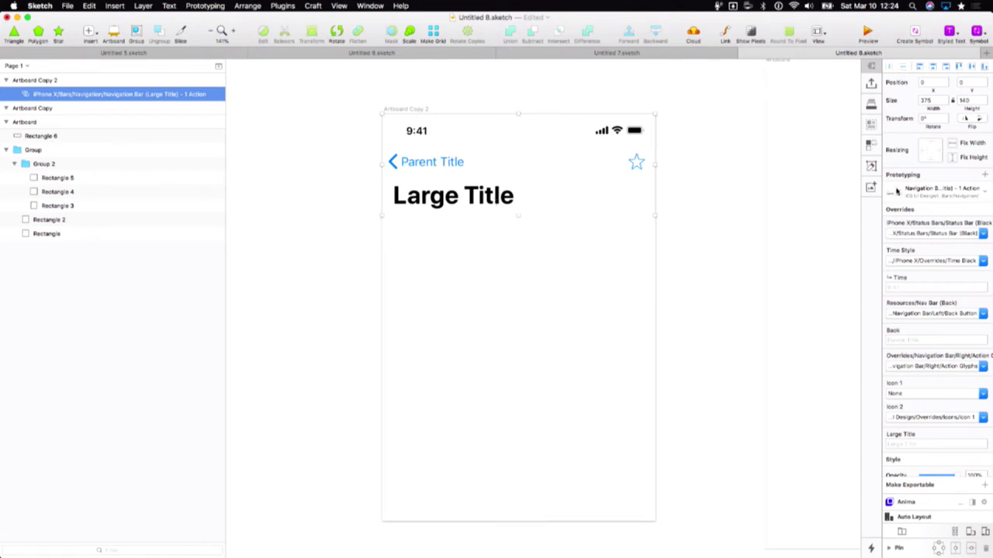
- Set the navigation bar's status bar override to iPhone X/Status Bars/Status Bar (White)
left_click(926, 236)
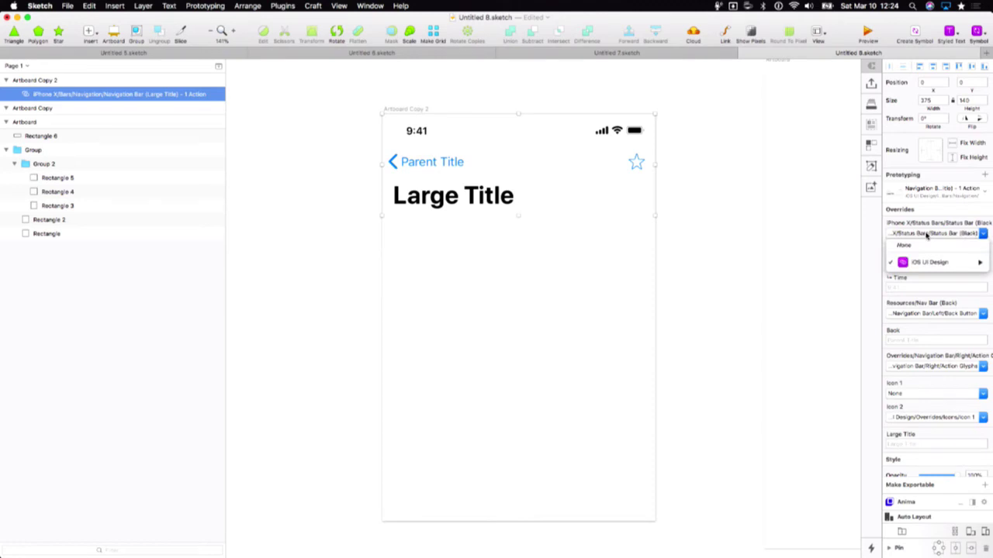
mouse_move(933, 266)
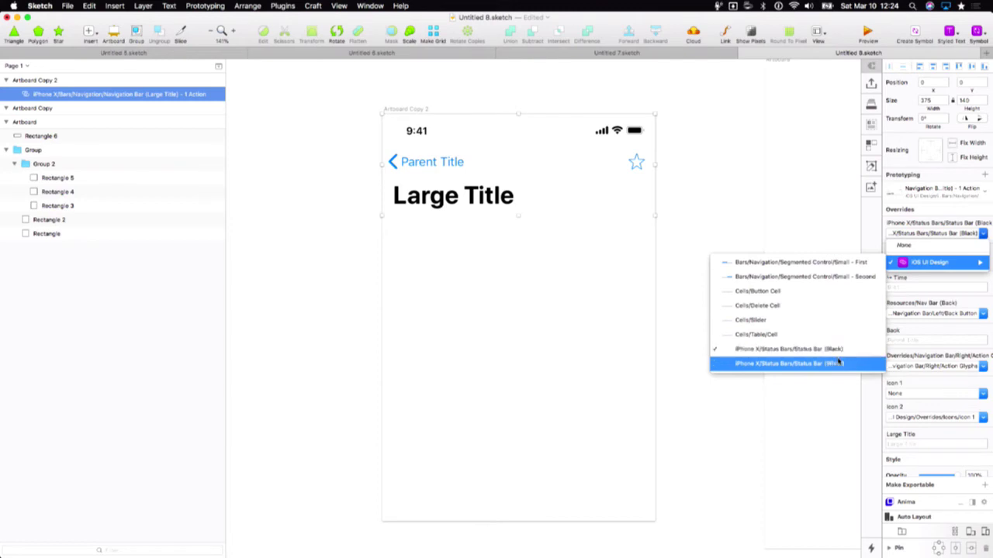
left_click(839, 362)
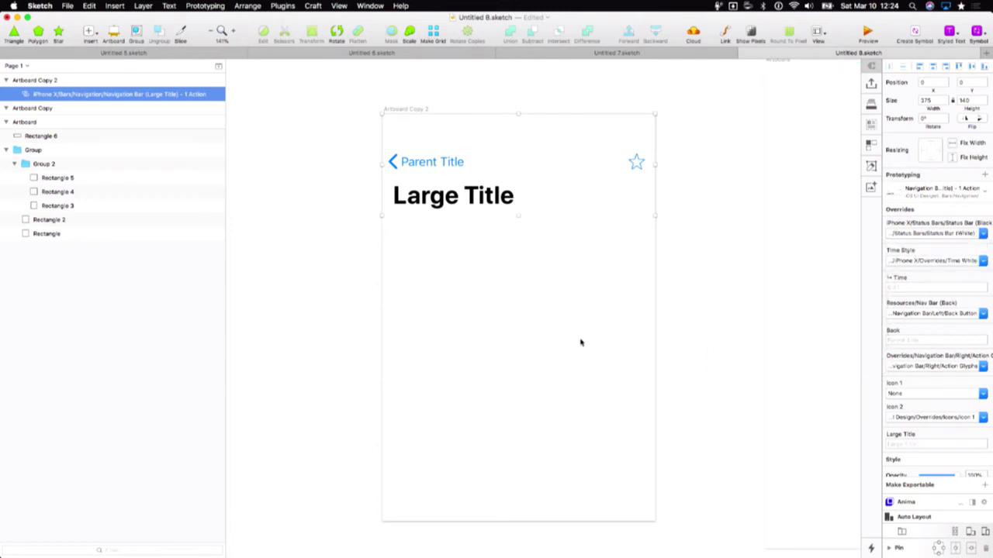
- Swap the status bar override for Bars/Navigation/Segmented Control/Small - Second
left_click(930, 233)
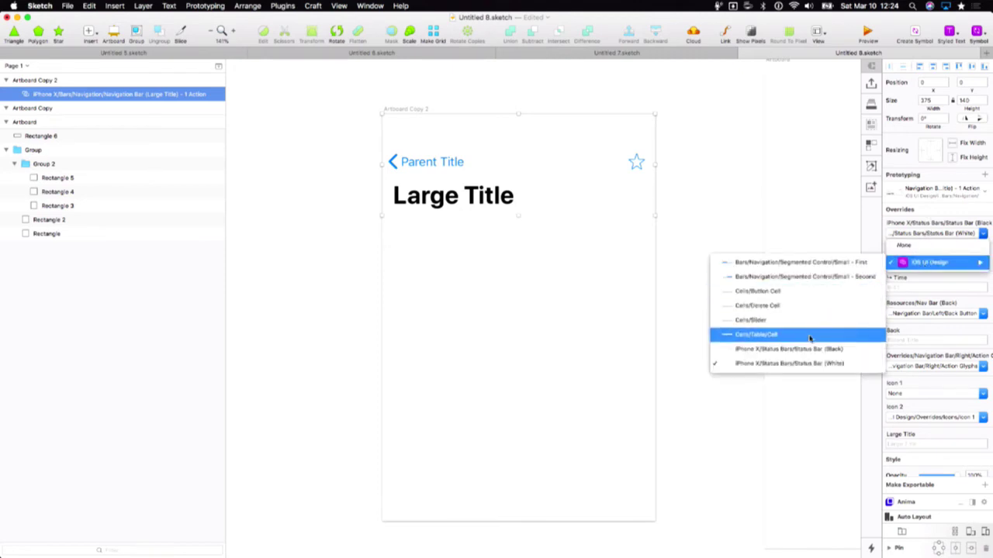
left_click(777, 278)
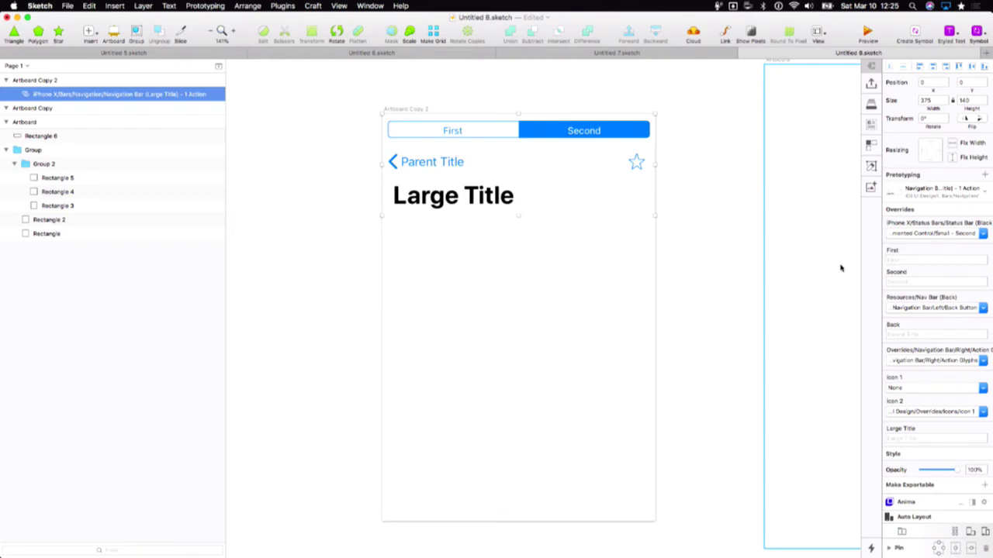
- Override the navigation bar's segmented control labels with "Dog" for First and "Cat" for Second
scroll(910, 307, "down", 2)
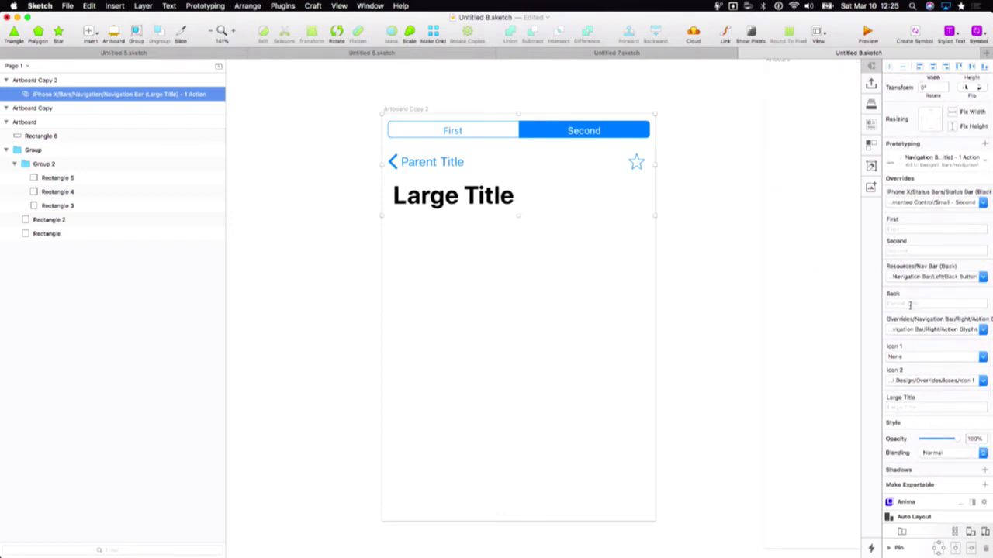
left_click(961, 510)
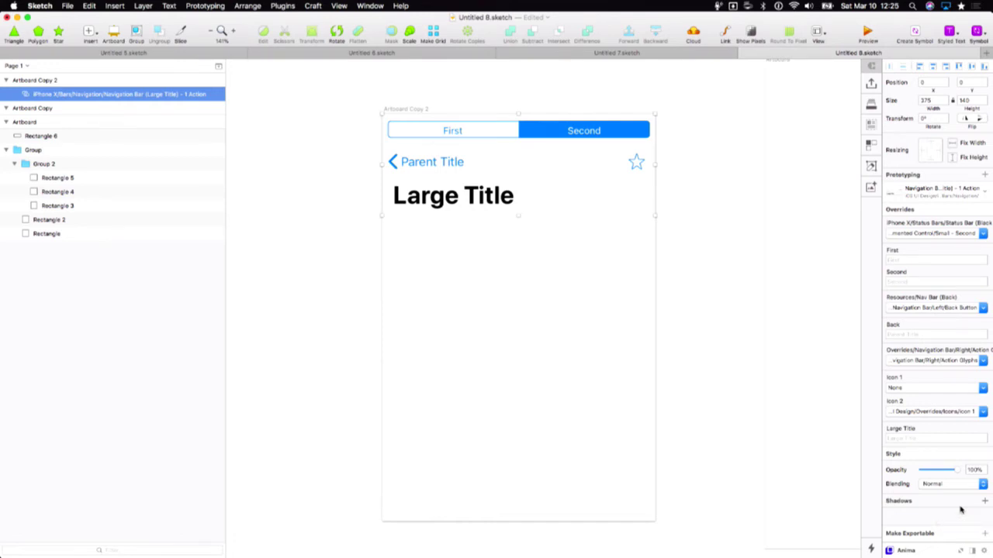
scroll(926, 280, "down", 1)
left_click(920, 260)
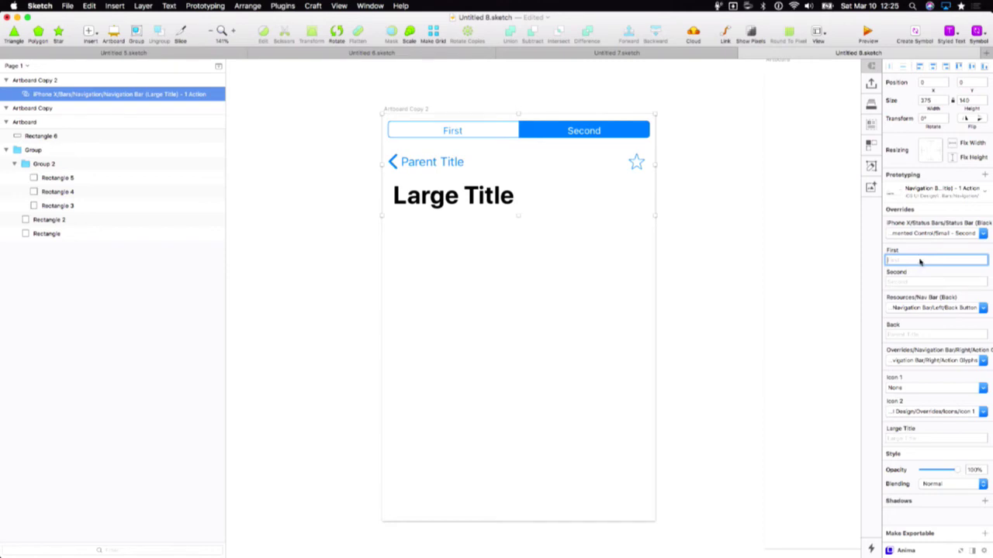
type("Dog")
key("Tab")
type("Cat")
key("Tab")
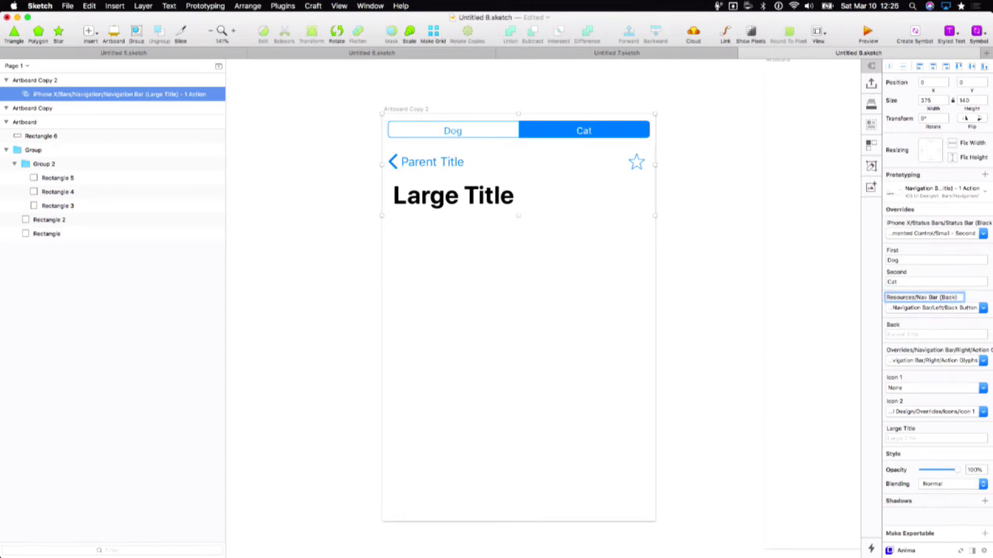
- Try Overrides/Icons/Icon 2 as the navigation bar's Icon 1 override, and reset it to None
left_click(953, 389)
mouse_move(947, 417)
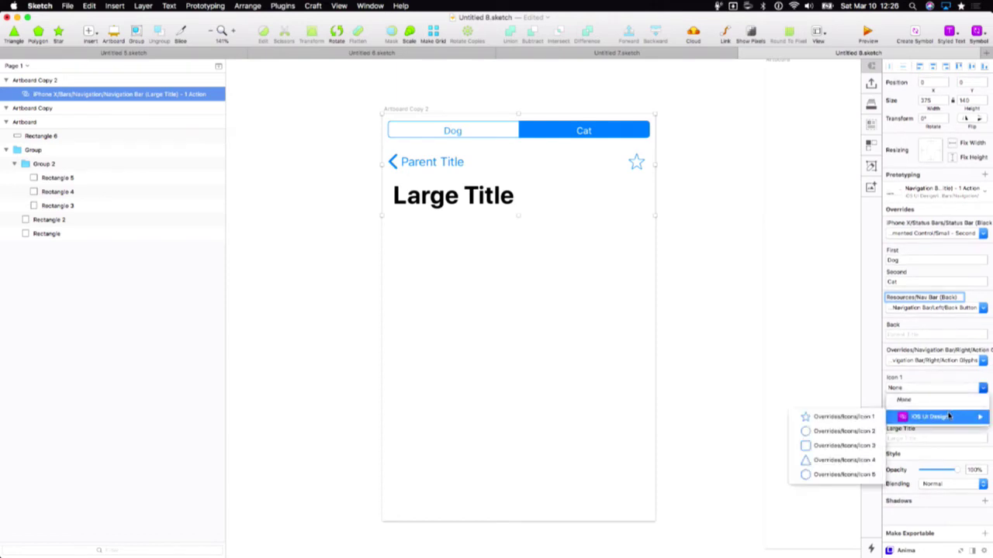
left_click(844, 433)
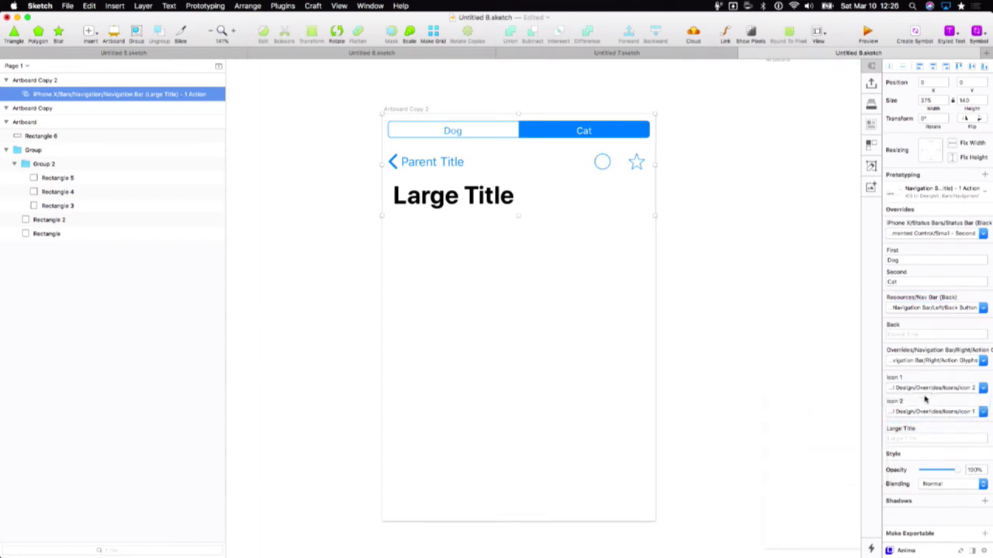
left_click(906, 389)
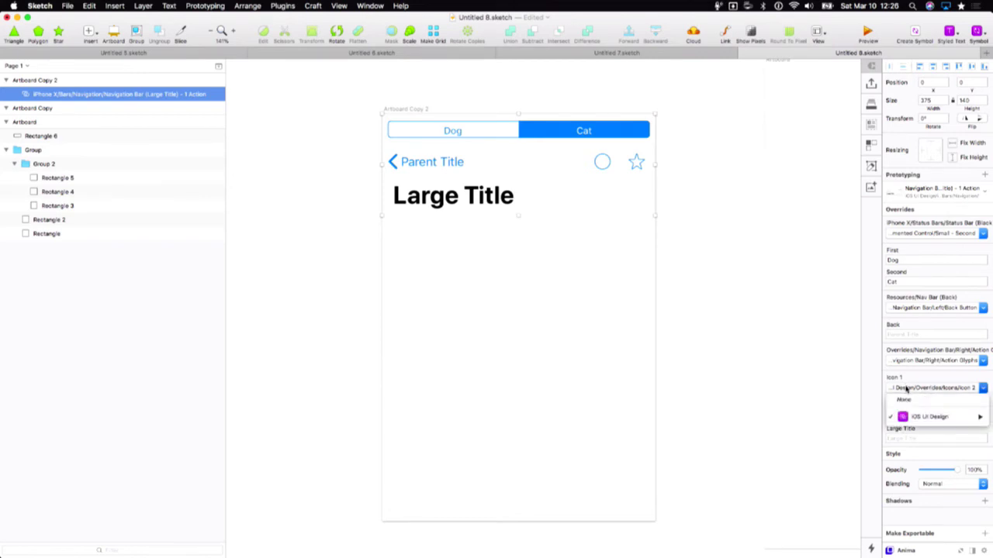
left_click(909, 401)
- Set the Icon 1 override to Overrides/Icons/Icon 3 and the Icon 2 override to None
left_click(910, 390)
mouse_move(907, 417)
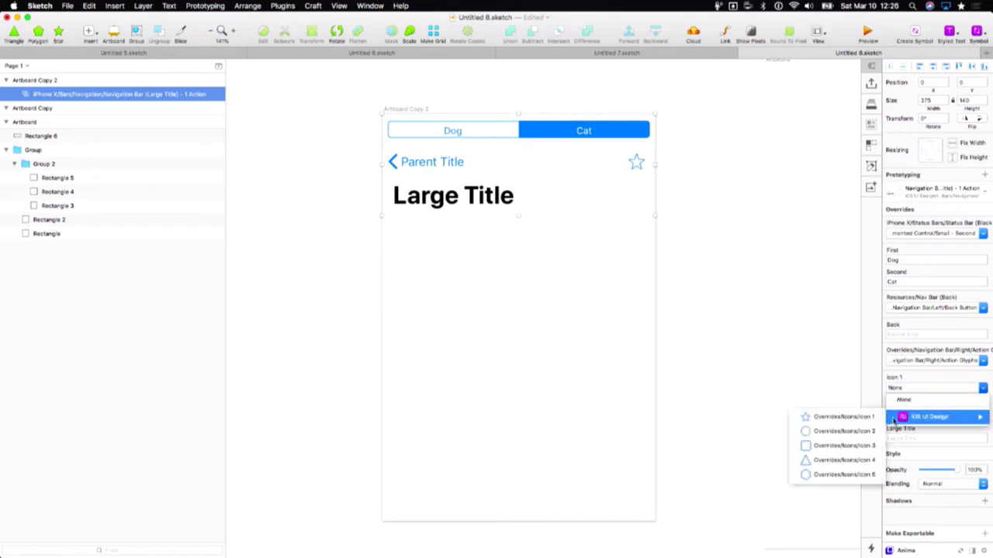
left_click(846, 445)
left_click(925, 412)
left_click(914, 421)
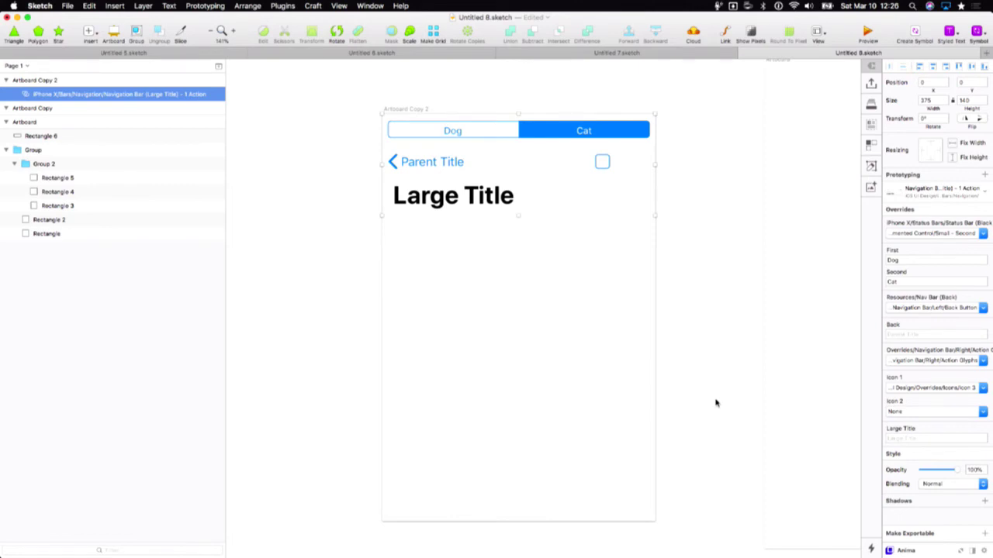
left_click(512, 306)
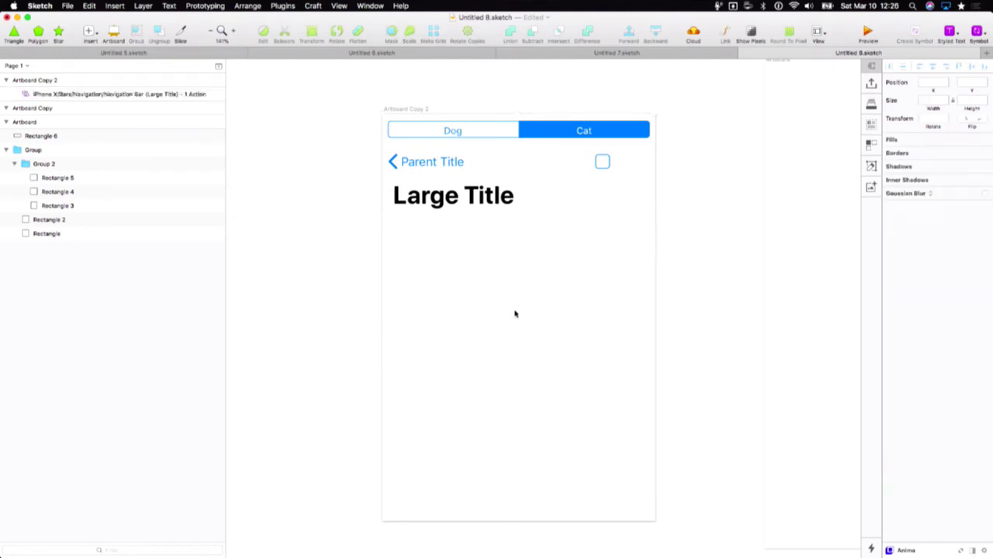
left_click(524, 205)
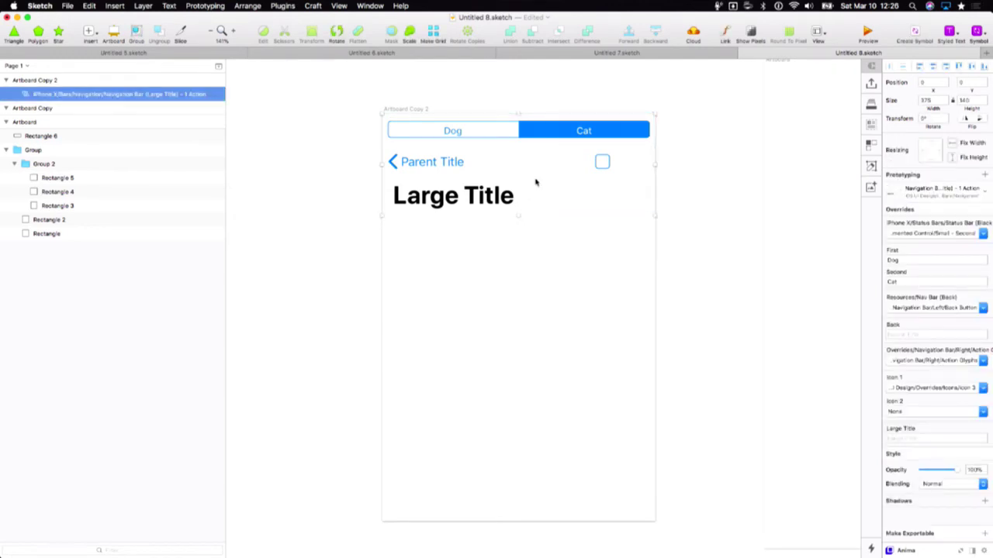
double_click(533, 183)
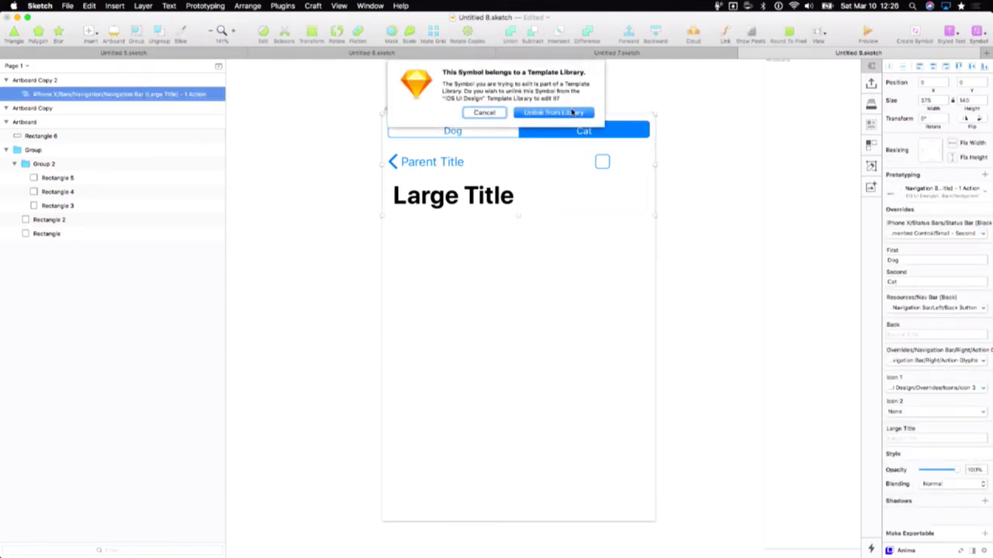
left_click(484, 114)
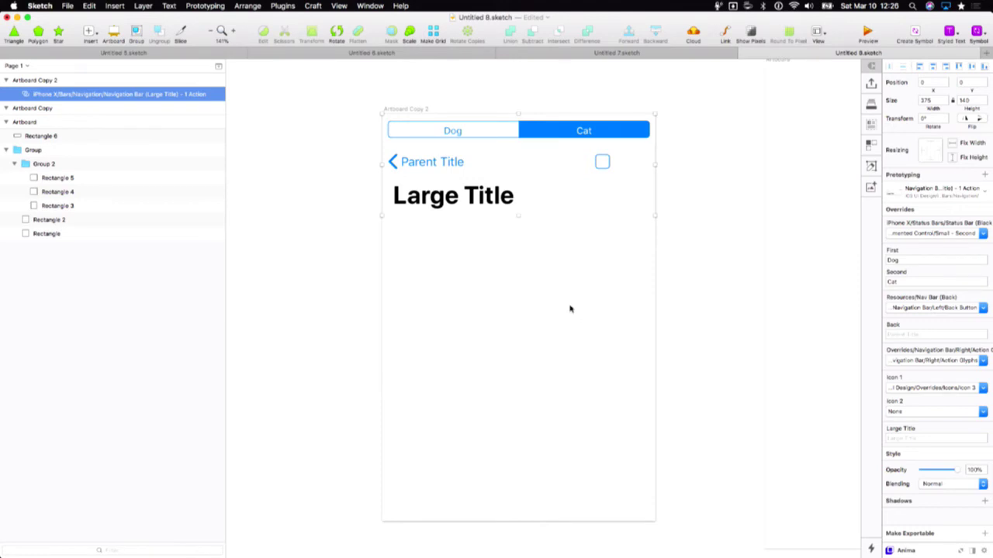
- Unlink the navigation bar symbol from the iOS UI Design library to edit its master, and show the page list
left_click(543, 310)
left_click(547, 206)
scroll(583, 321, "right", 2)
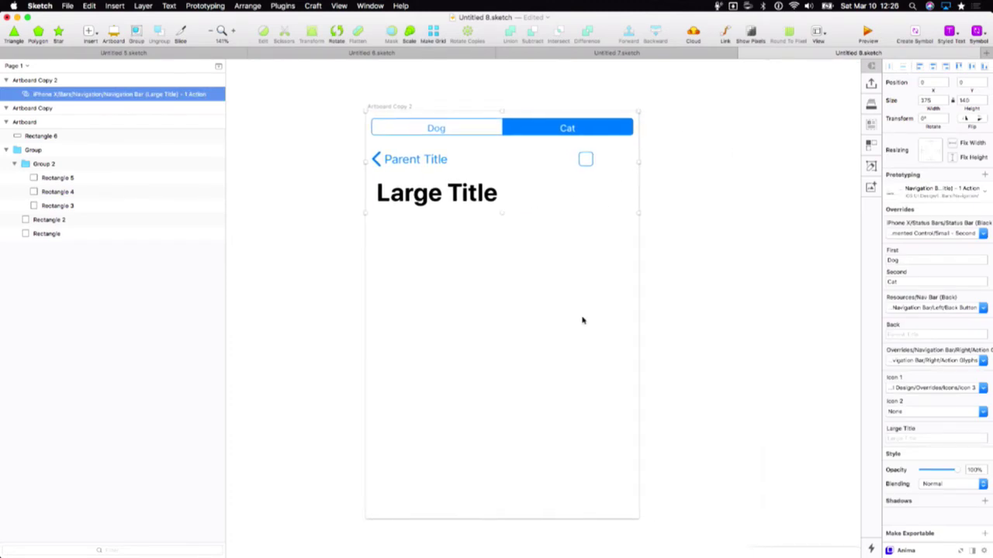
double_click(534, 143)
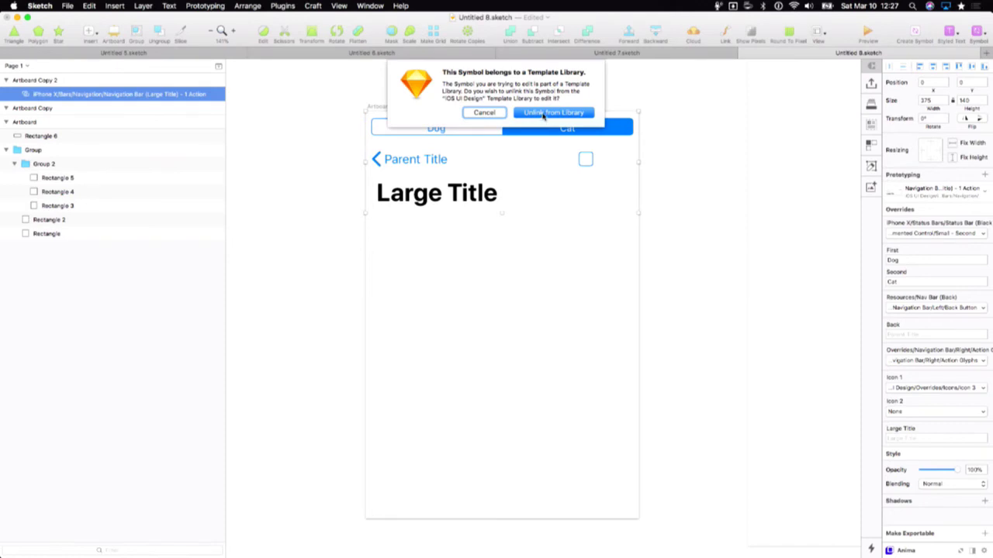
left_click(543, 114)
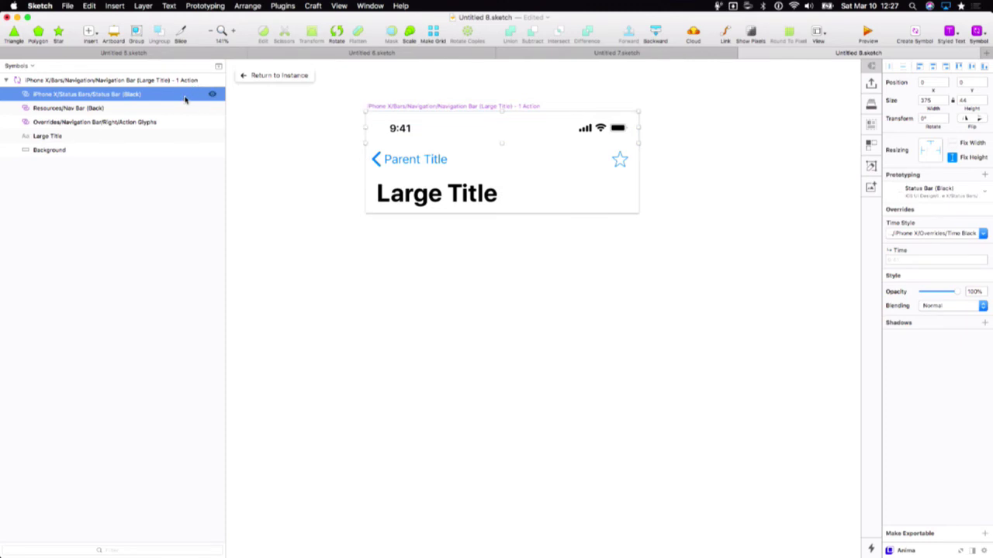
left_click(219, 66)
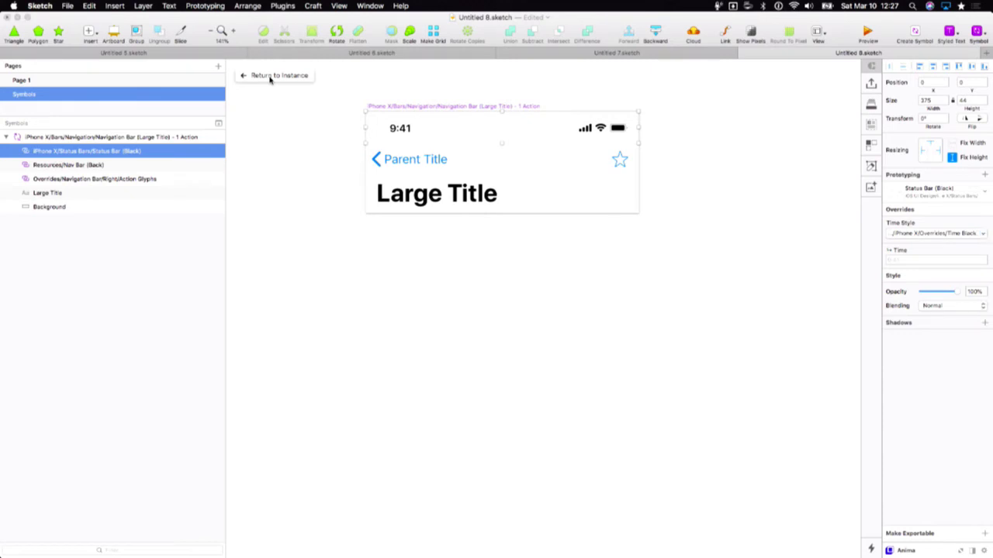
- Review the unlinked symbol master by reopening it from its instance on Page 1, and return to the instance
left_click(272, 76)
left_click(482, 306)
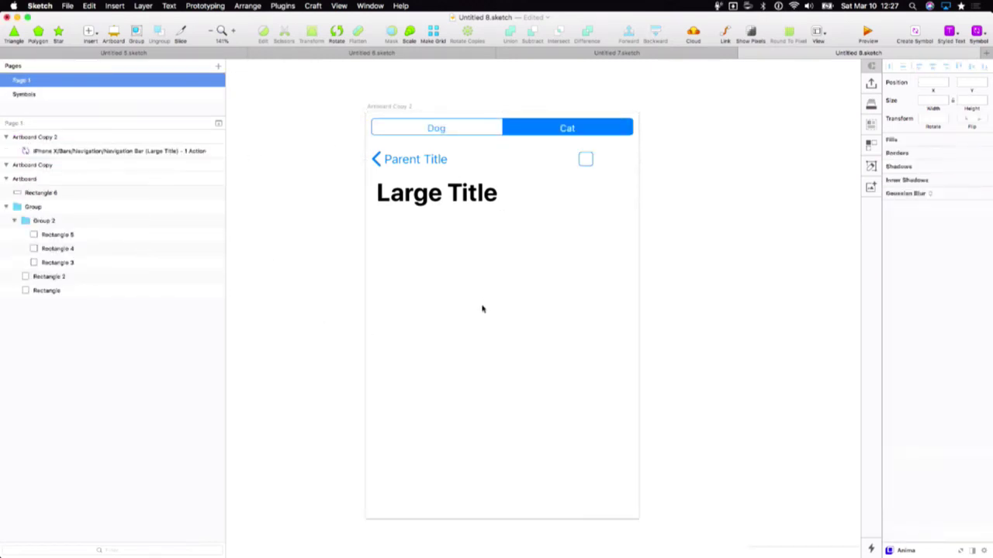
left_click(482, 197)
double_click(482, 197)
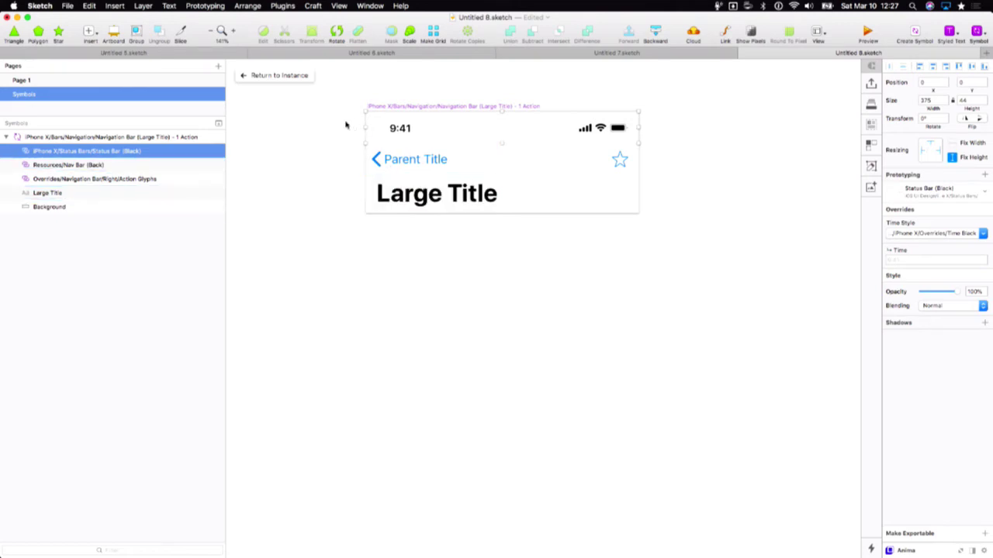
left_click(297, 76)
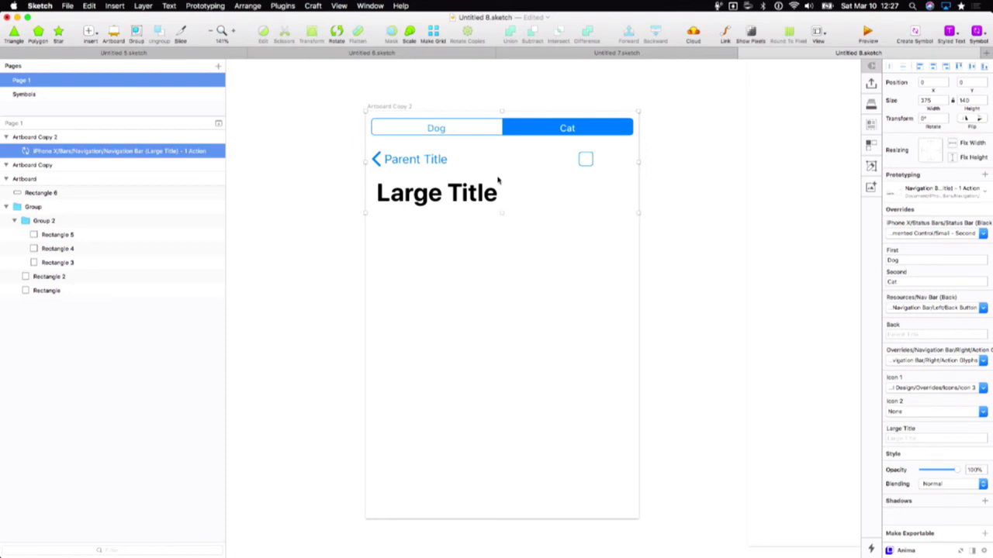
left_click(499, 294)
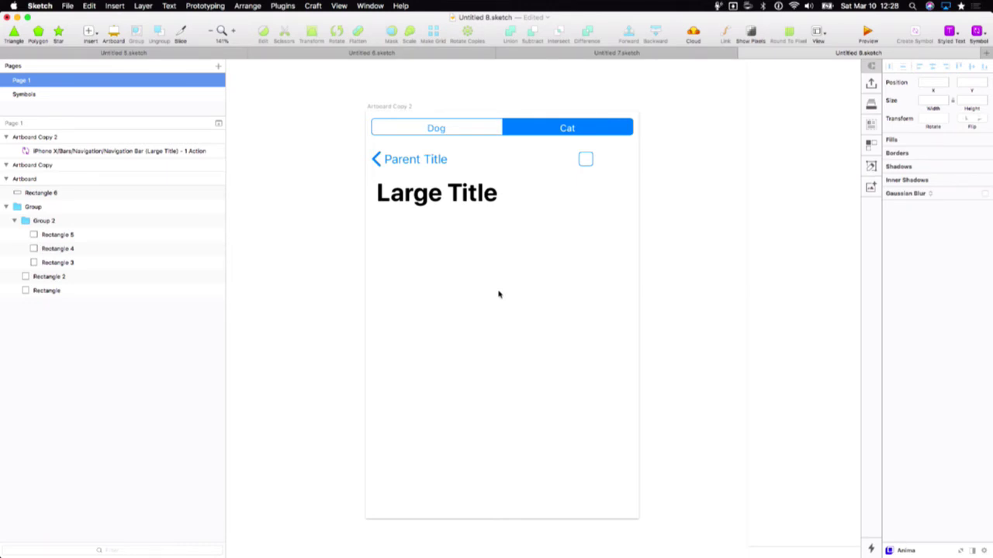
- Set the Large Title text size to 14 in the navigation bar's symbol master
left_click(475, 236)
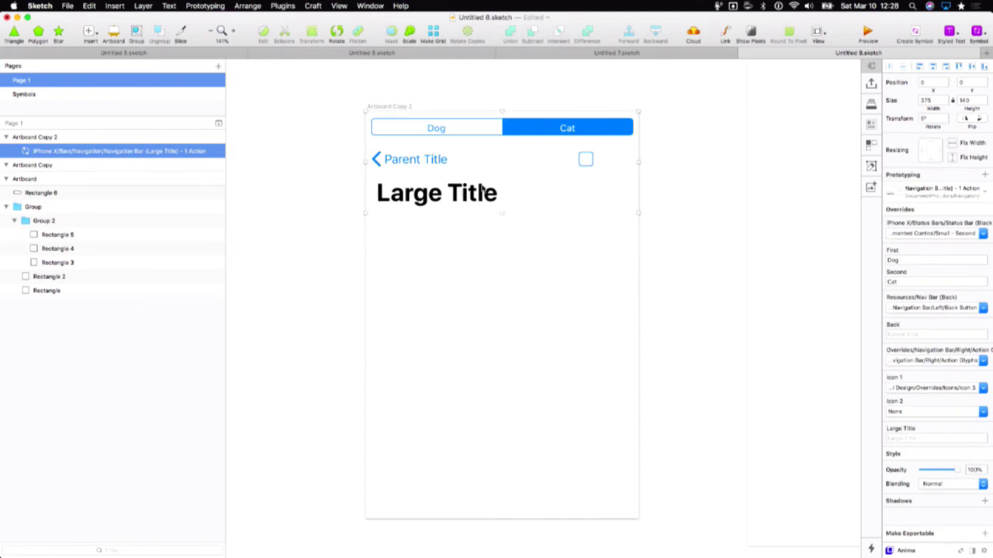
double_click(482, 188)
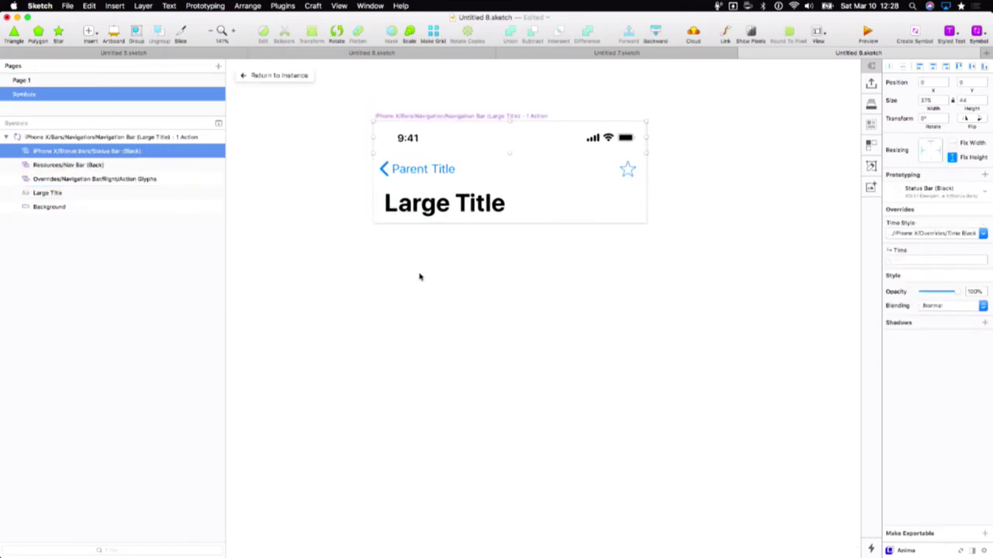
left_click(459, 212)
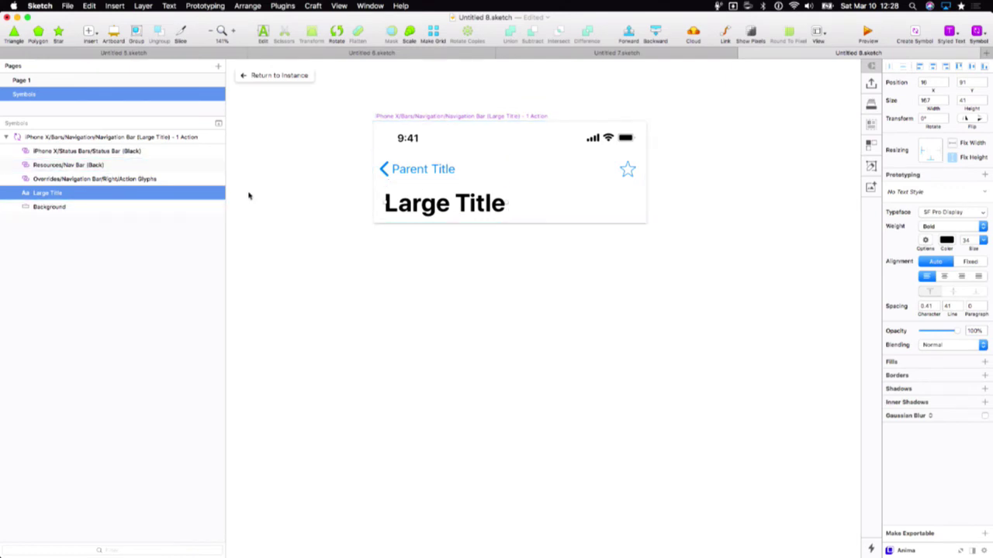
left_click(967, 240)
type("14")
key("Return")
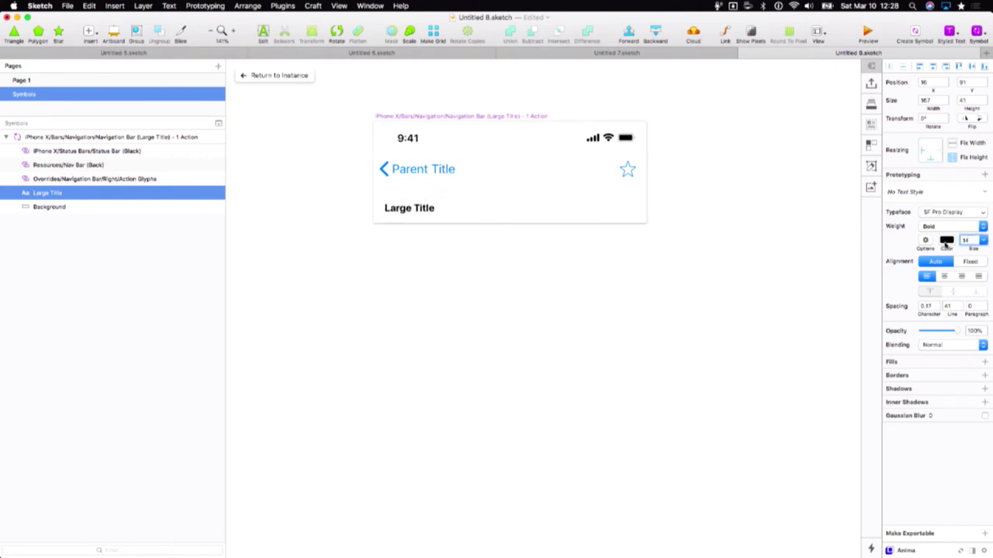
left_click(660, 290)
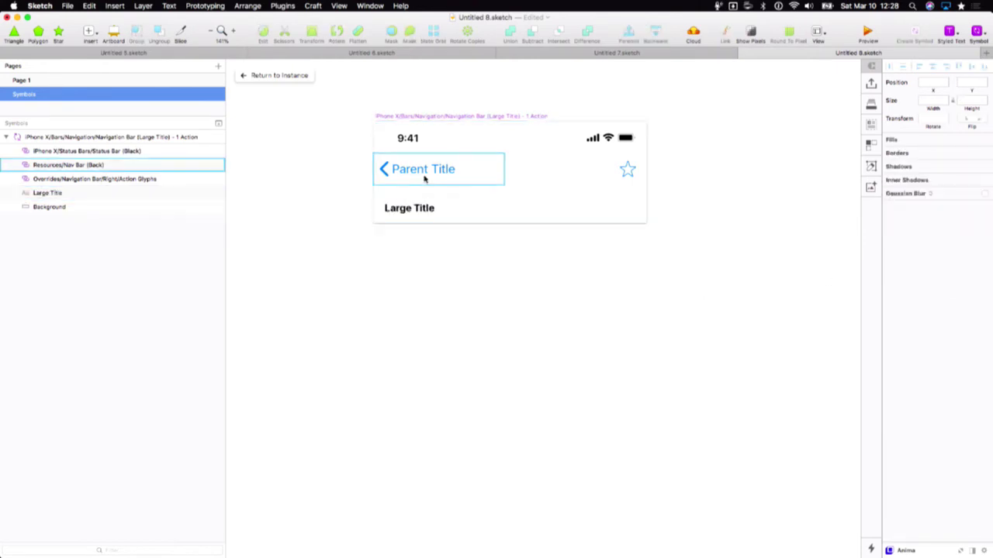
- Examine the back button's overrides in the symbol master, and return to the instance on Page 1
left_click(424, 179)
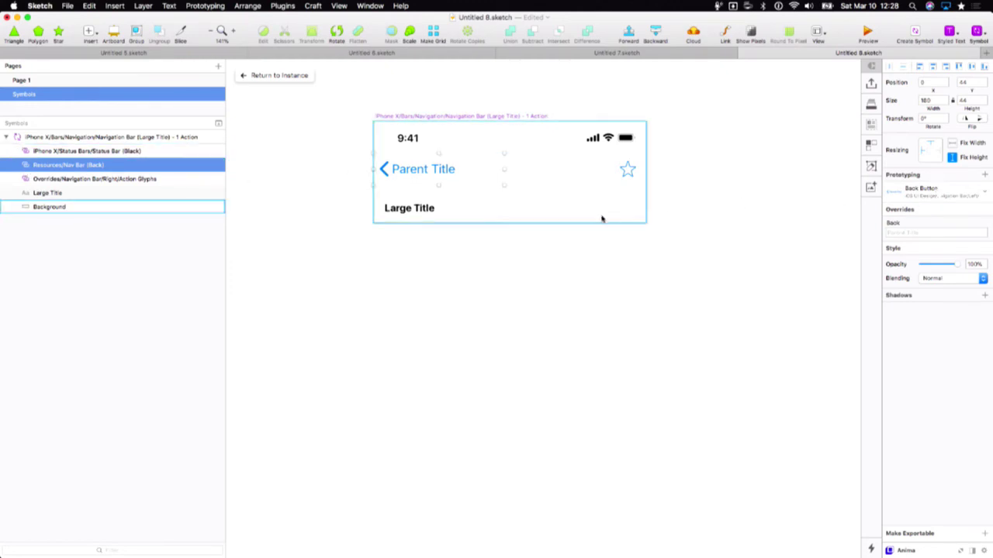
left_click(549, 263)
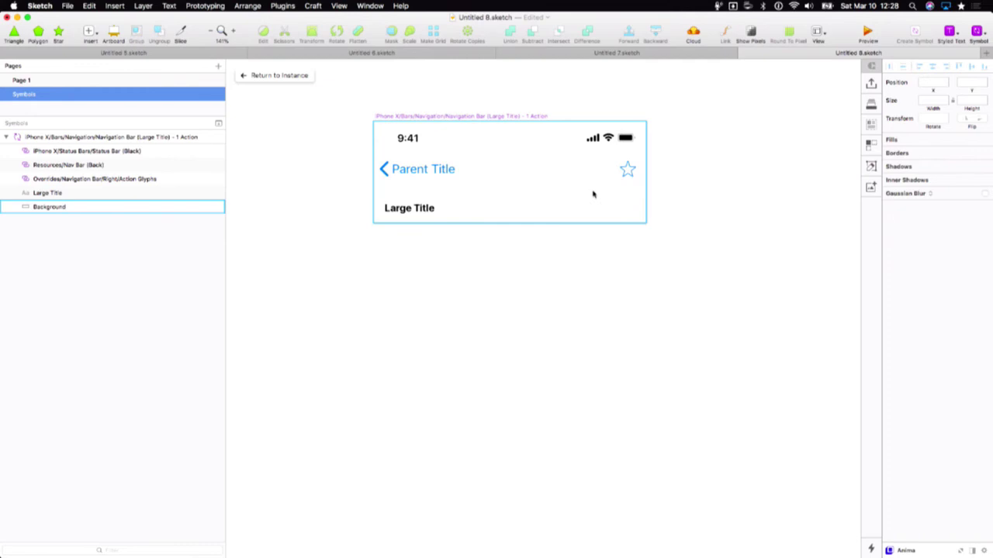
left_click(284, 77)
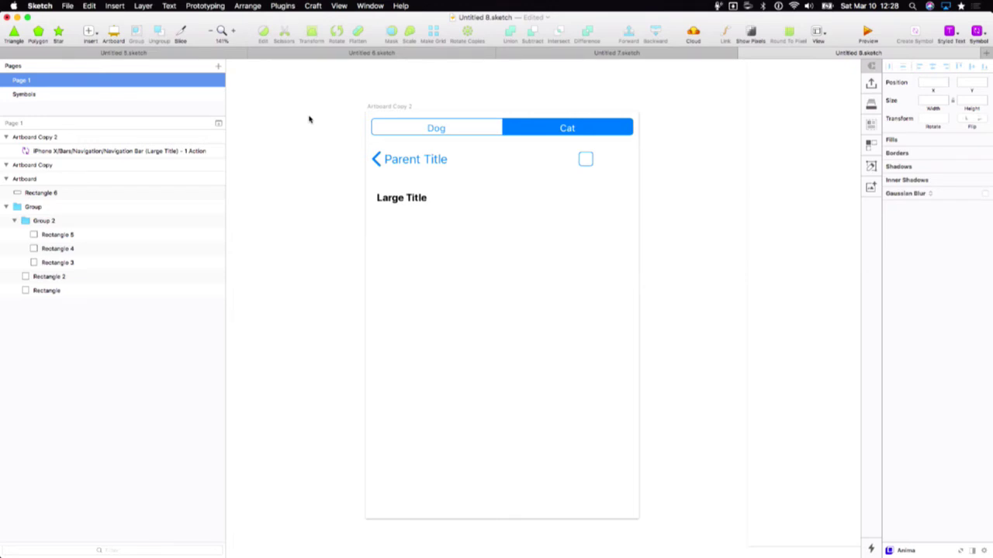
- Copy the navigation bar from Artboard Copy 2 and paste it onto Artboard and Artboard Copy
left_click(393, 126)
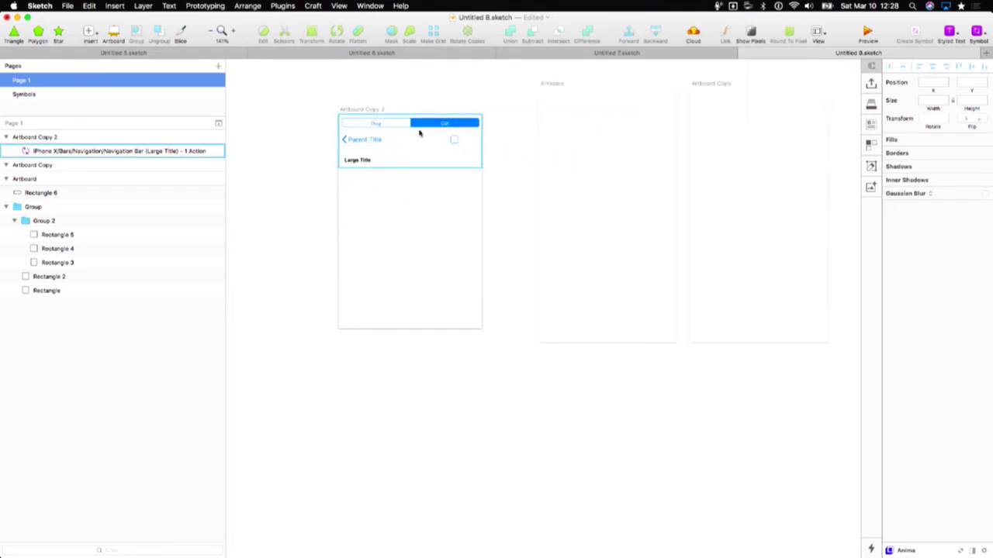
left_click(581, 134)
key("super+v")
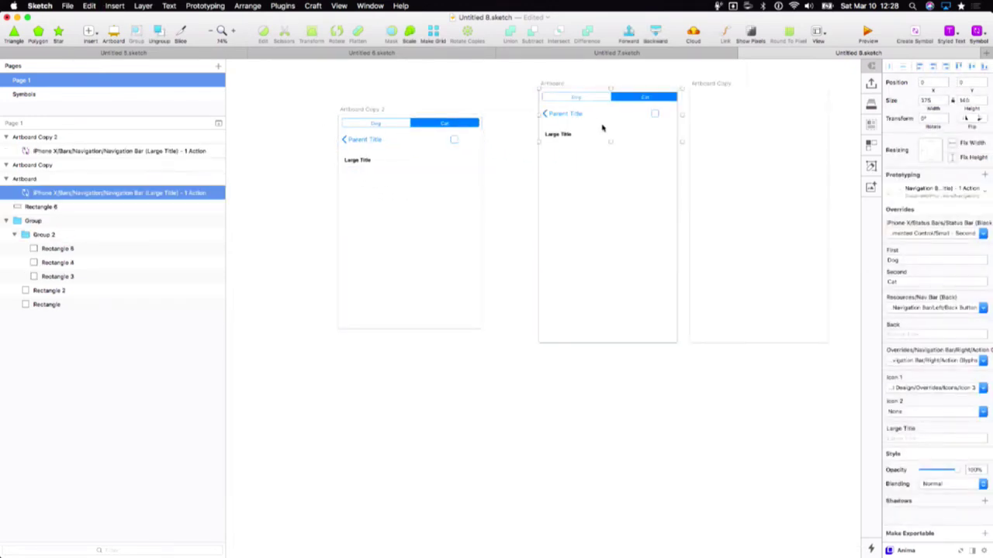
left_click(709, 82)
key("super+v")
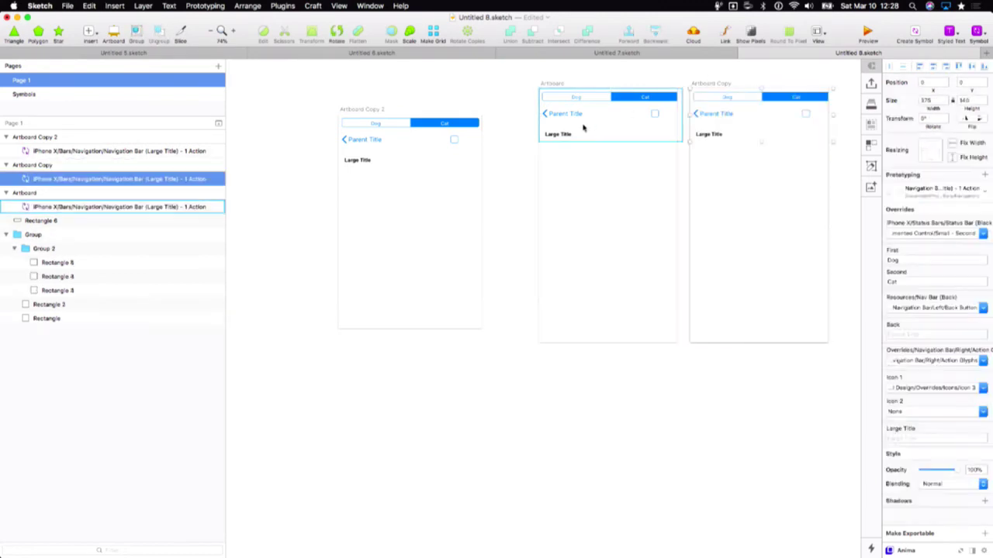
- Override the segmented control labels on Artboard's navigation bar with "fish" and "askldjfhlakjsdhf"
left_click(912, 260)
type("Fish")
key("Tab")
type("asklejfhlanjsdhf")
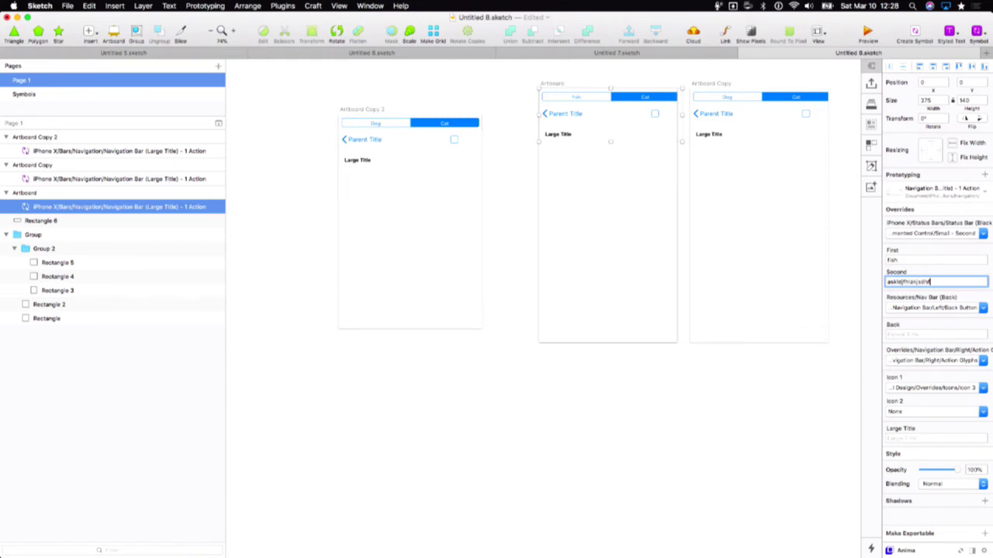
- Override the segmented control labels on Artboard Copy's navigation bar with "wire" and "frame"
left_click(720, 106)
scroll(716, 106, "up", 3)
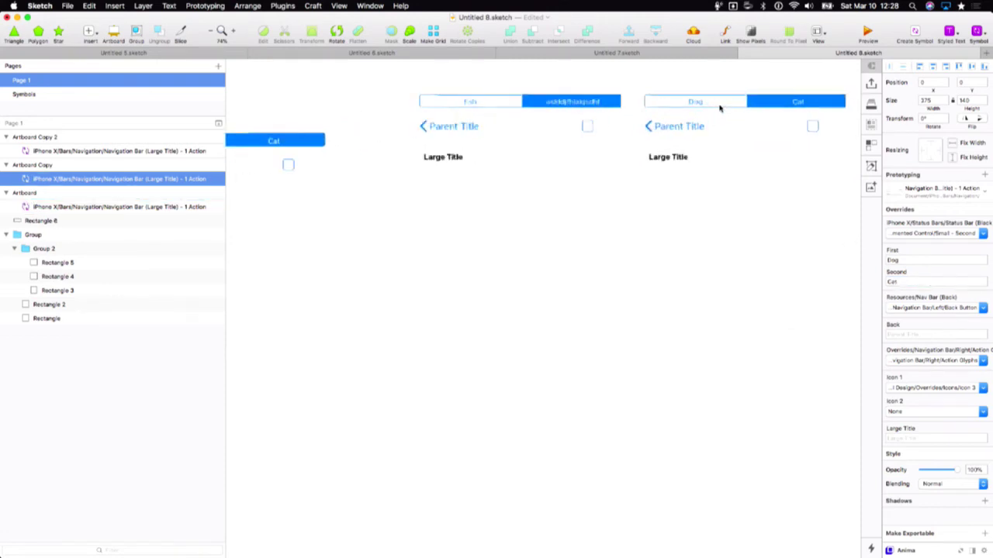
left_click(912, 260)
type("wire")
key("Tab")
type("fram")
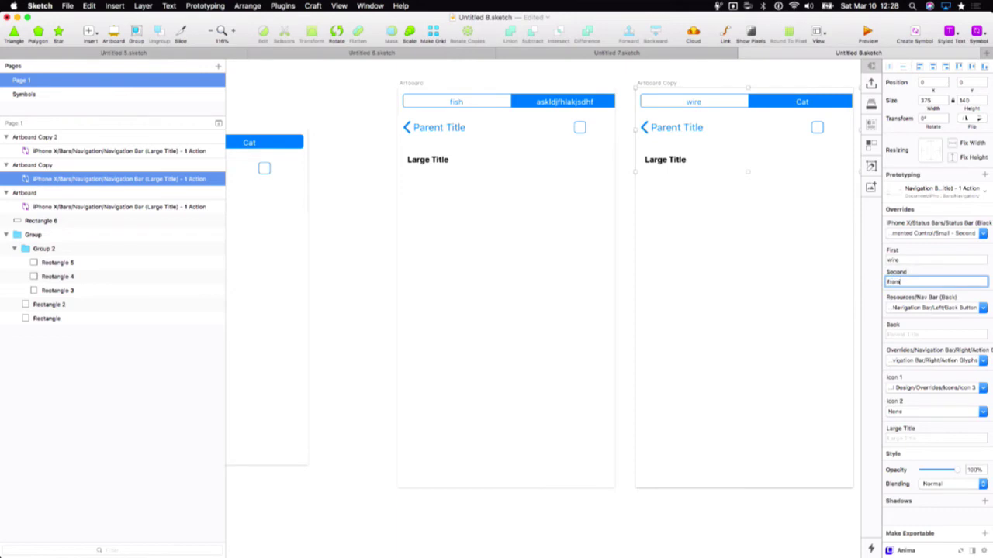
left_click(653, 243)
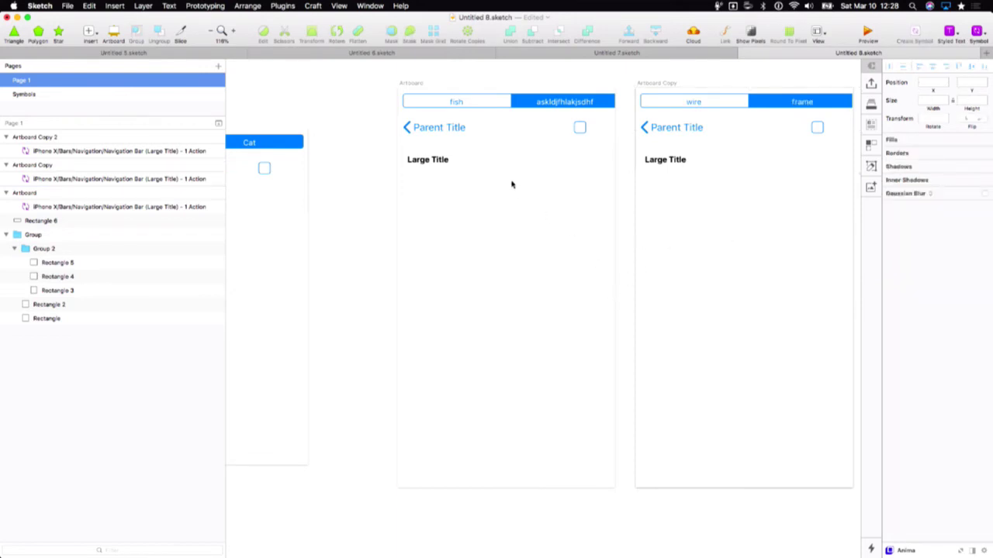
- Override the Large Title on Artboard's navigation bar with "asdfasdf"
left_click(532, 160)
scroll(543, 162, "down", 5)
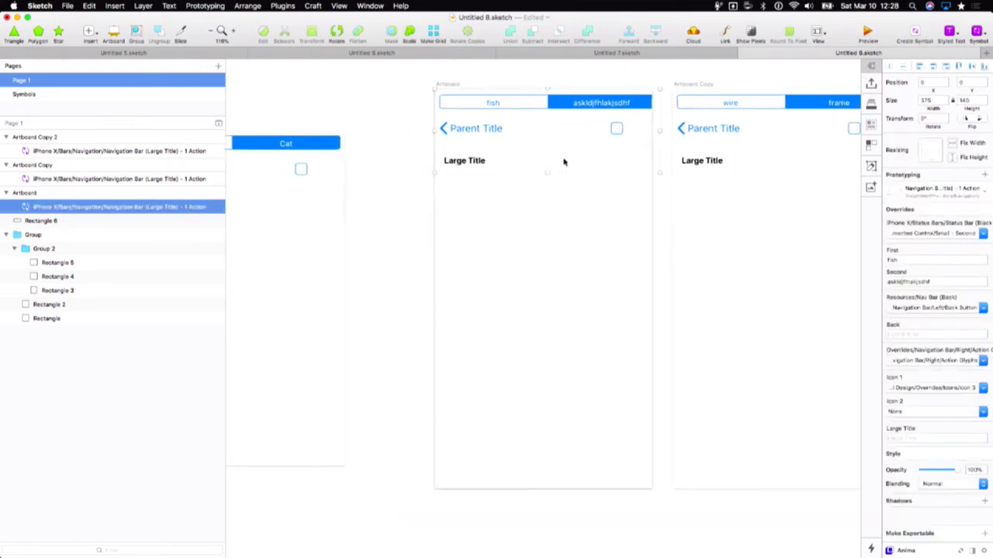
scroll(563, 164, "left", 2)
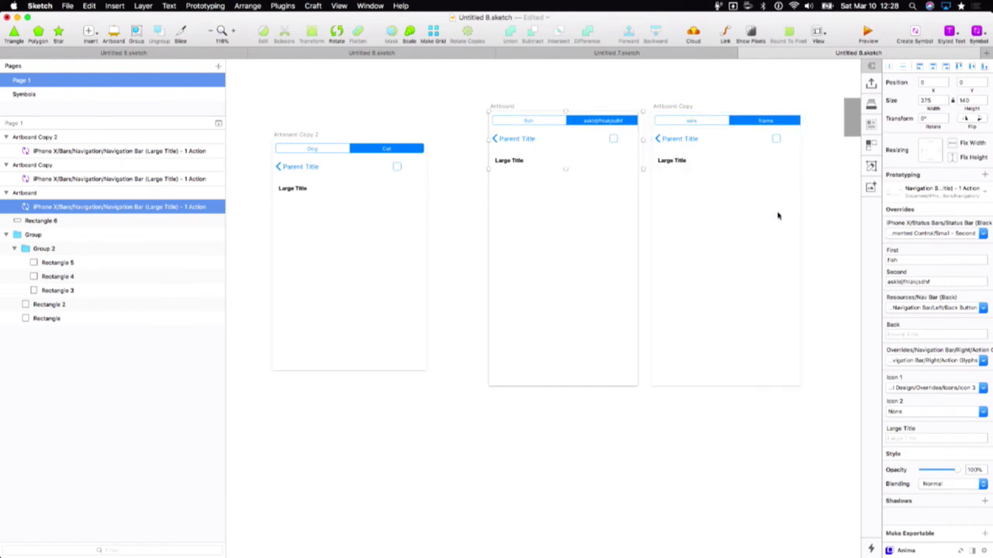
left_click(913, 437)
type("asdfasdf")
left_click(693, 177)
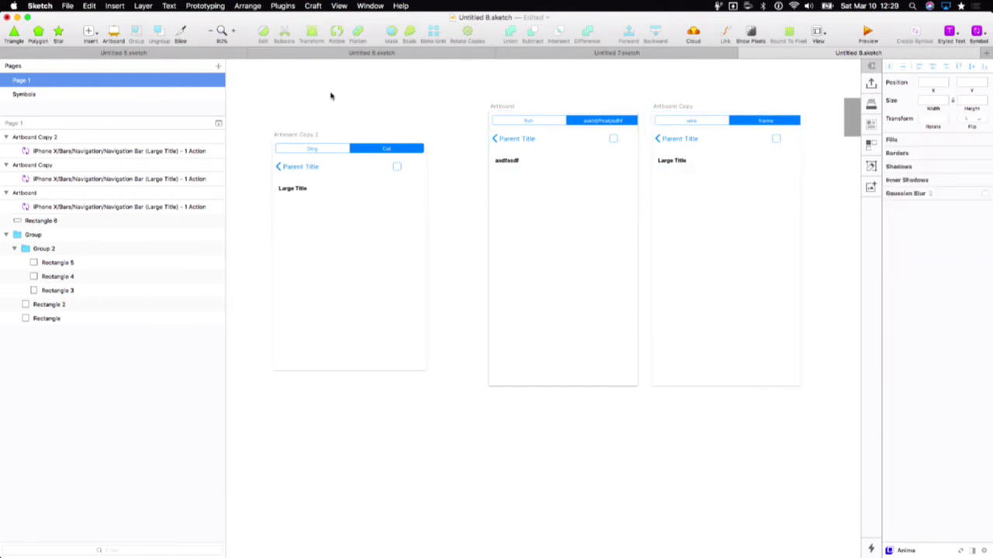
- On the Symbols page, draw a gray square about 75 × 75 in the topmost navigation bar master, between the back button and star
left_click(166, 94)
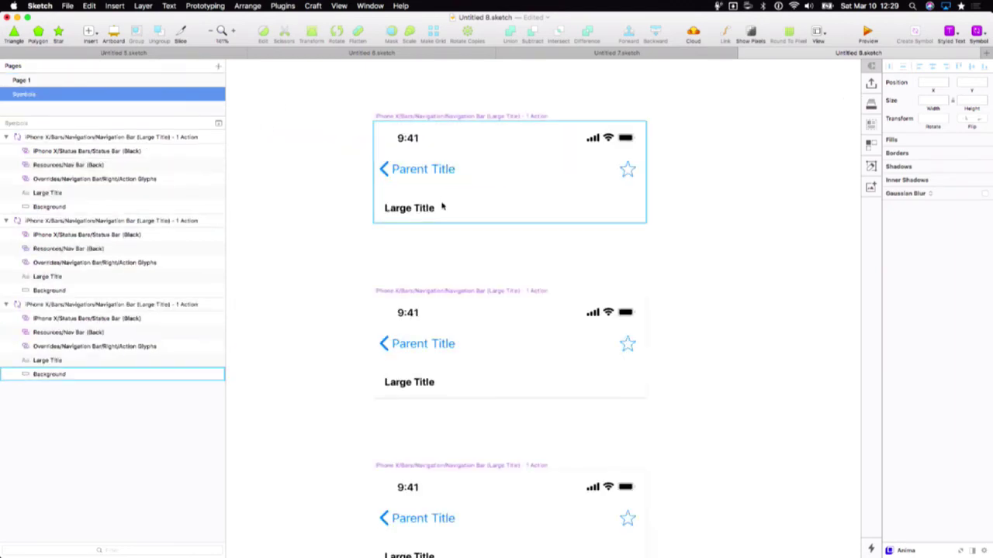
key("r")
mouse_move(510, 172)
left_mouse_down()
mouse_move(545, 221)
mouse_move(565, 224)
left_mouse_up()
left_click_drag(543, 190, 543, 170)
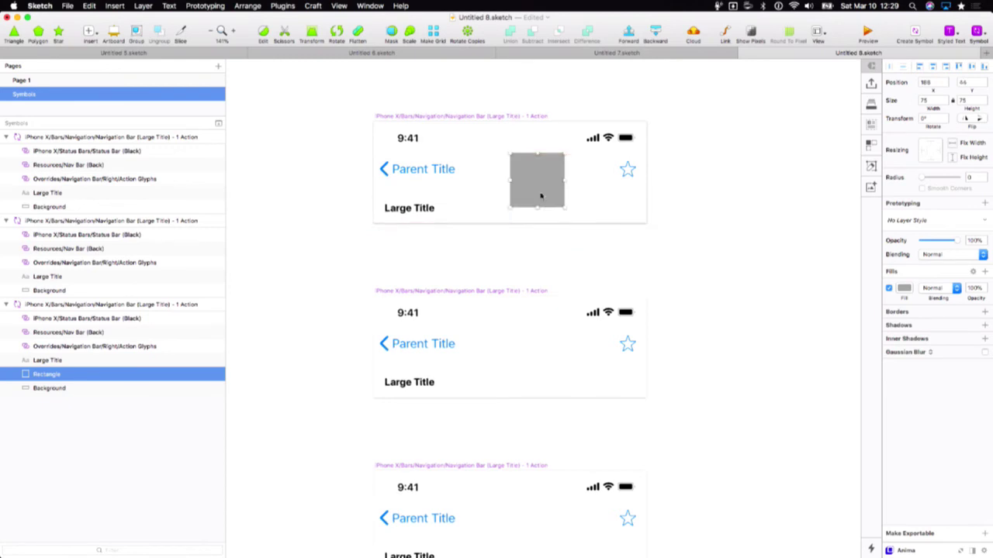
left_click(345, 231)
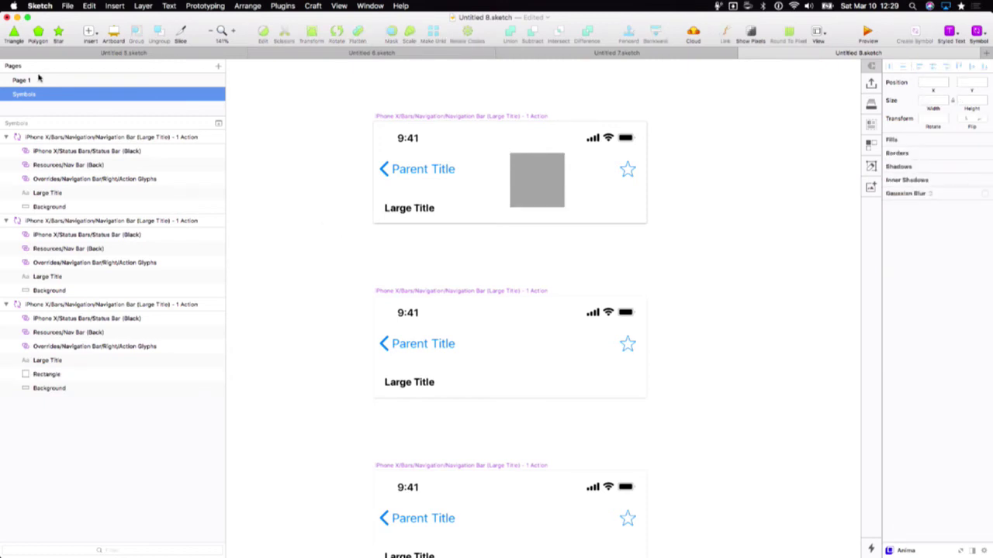
- On Page 1, delete the navigation bars from Artboard and Artboard Copy, and duplicate Artboard Copy 2's navigation bar onto Artboard
scroll(204, 188, "down", 2)
scroll(204, 188, "up", 2)
scroll(377, 434, "down", 2)
scroll(377, 438, "down", 5)
scroll(372, 445, "left", 2)
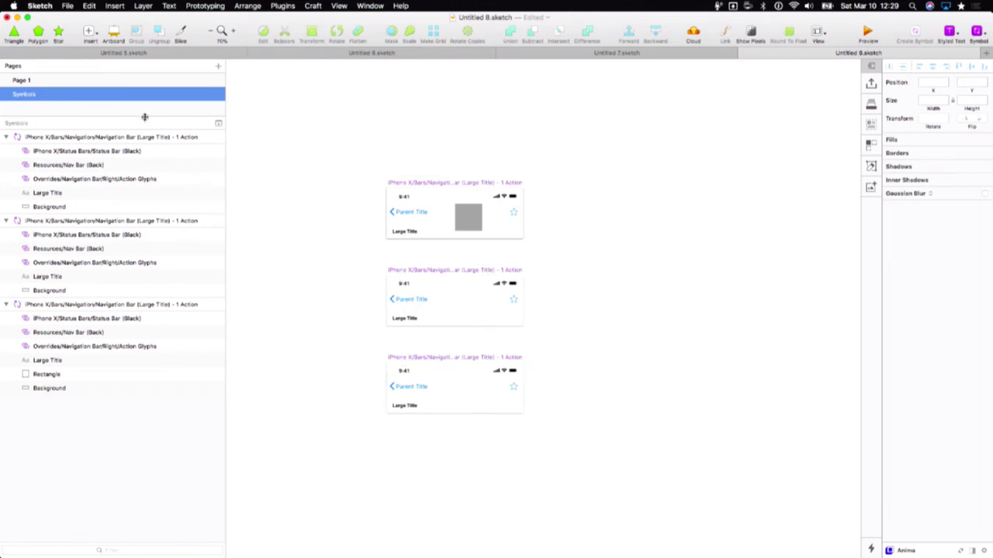
left_click(136, 80)
left_click(548, 162)
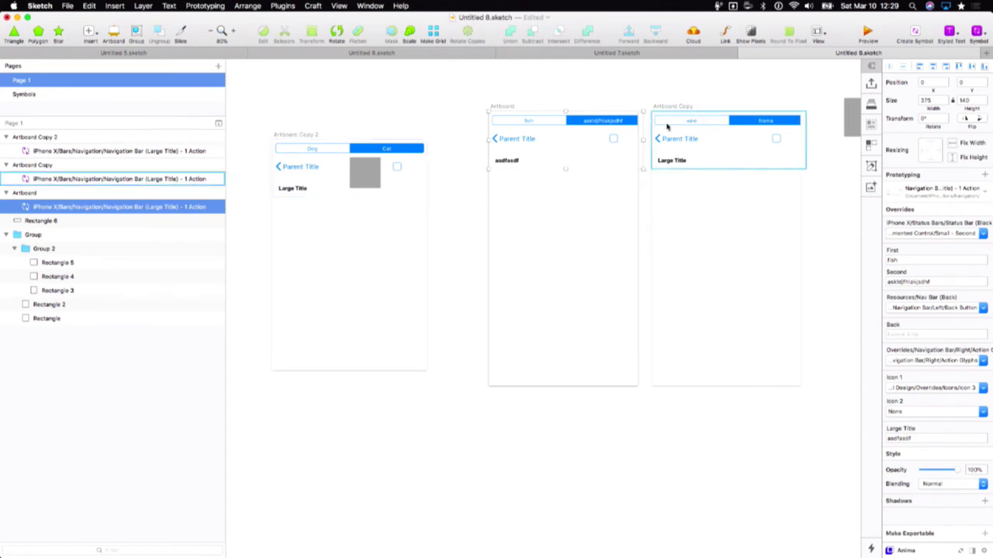
left_click(703, 150, "shift")
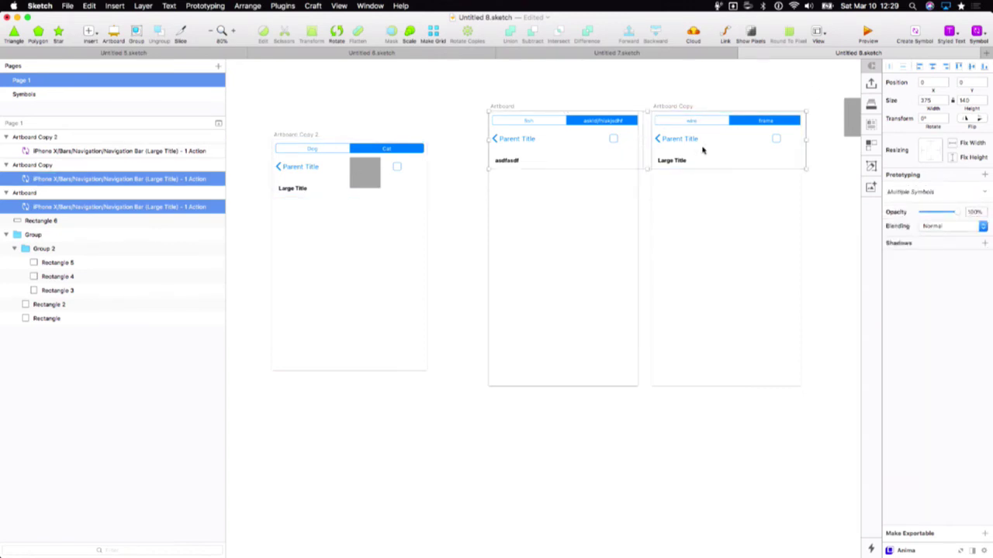
key("BackSpace")
left_click(320, 189)
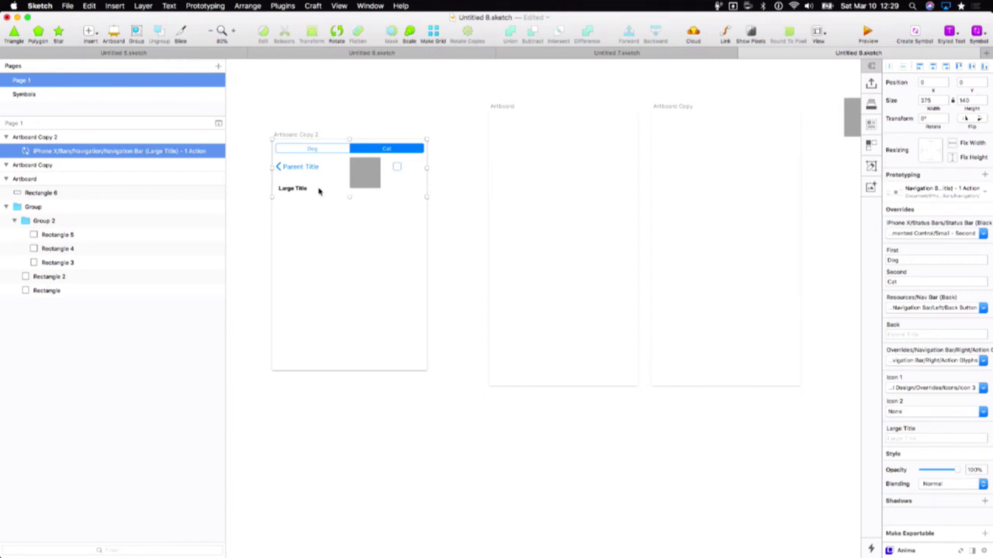
left_click_drag(313, 186, 526, 156)
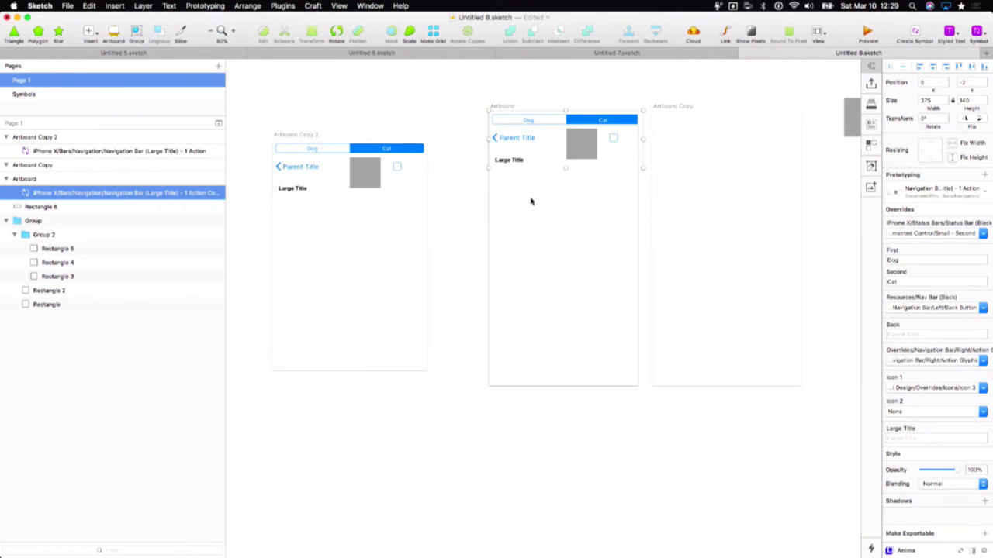
- Delete the two lower duplicate navigation bar masters from the Symbols page, keeping the one with the gray square
left_click(117, 94)
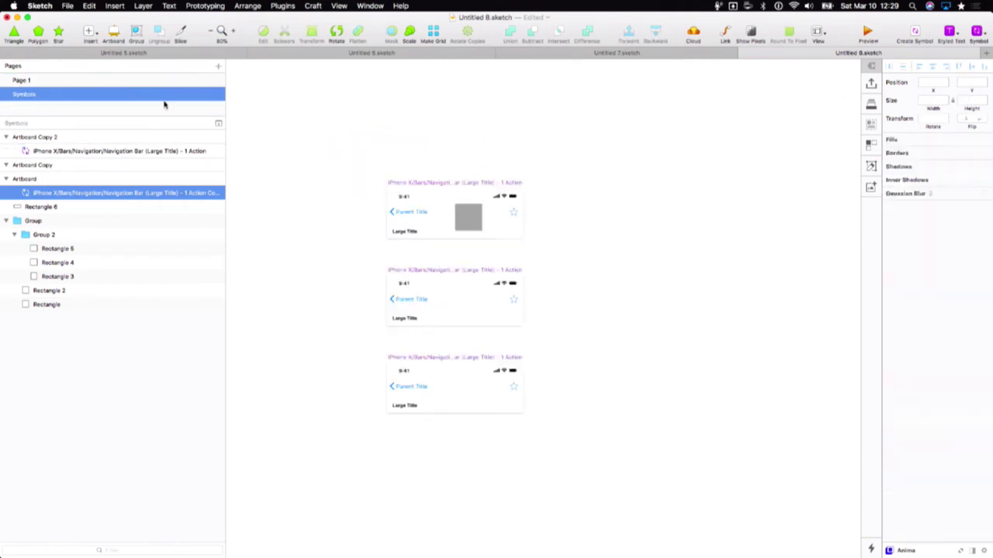
left_click(408, 359)
left_click(421, 272, "shift")
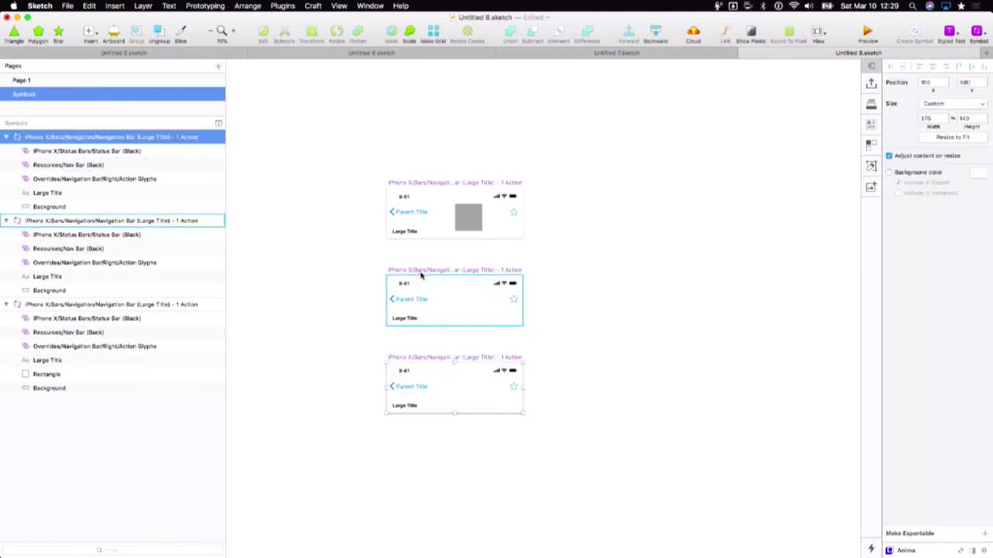
key("Delete")
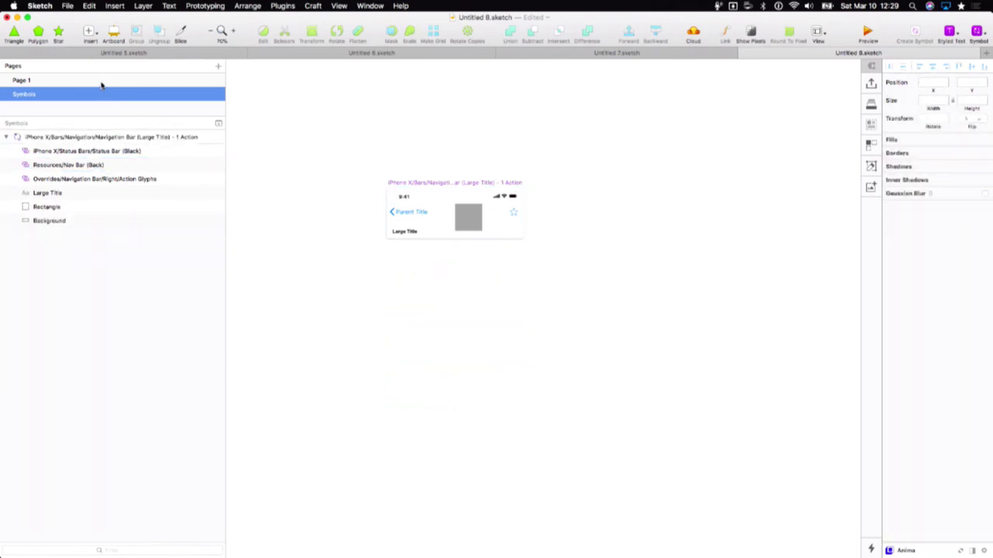
- Duplicate Artboard's navigation bar onto Artboard Copy on Page 1
left_click(101, 82)
left_click_drag(556, 160, 715, 160)
left_click(149, 91)
left_click(162, 82)
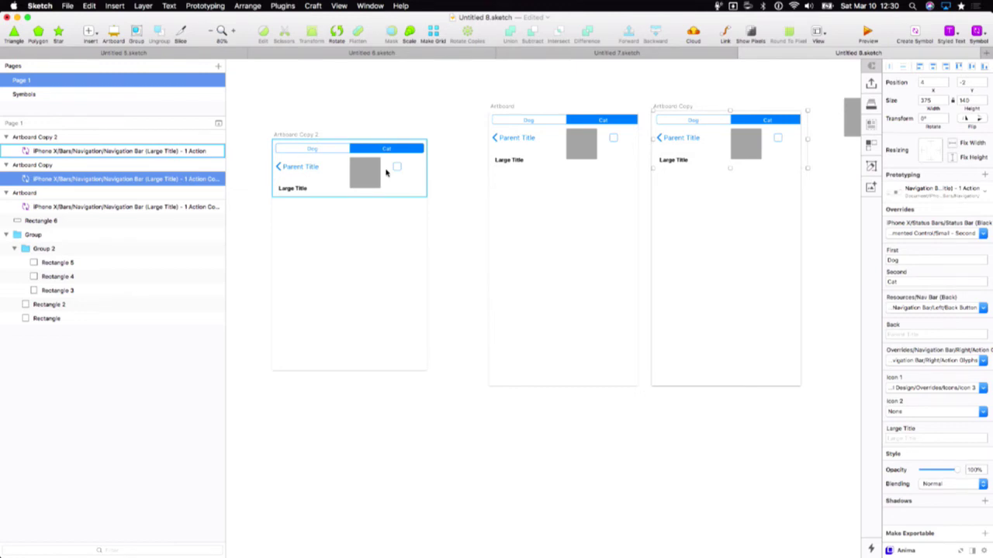
- Open the navigation bar's master and draw a rectangle about 38 × 34 beside the gray square, filled with black sampled from the canvas
double_click(359, 183)
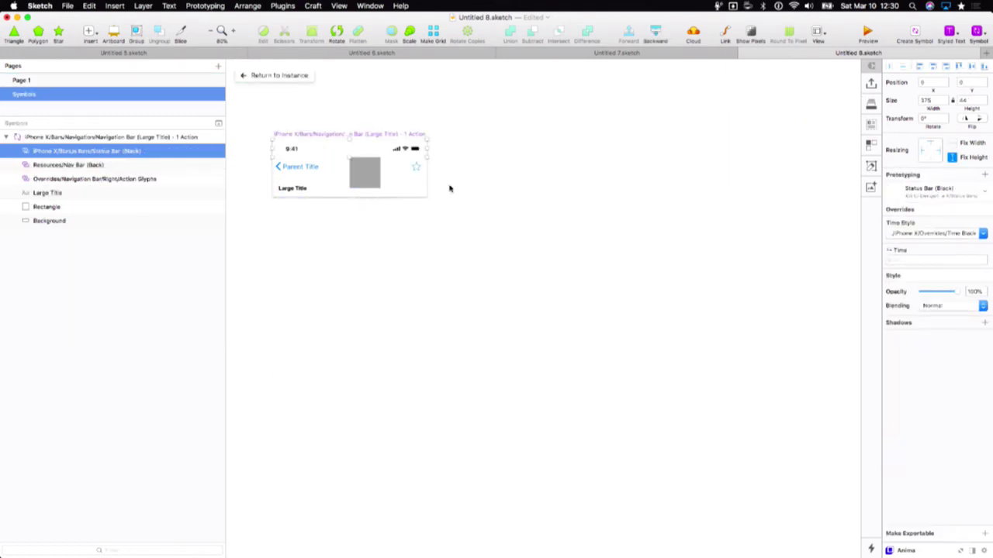
left_click(365, 177)
left_click(377, 223)
key("r")
left_click_drag(335, 168, 350, 182)
key("ctrl+c")
left_click(301, 190)
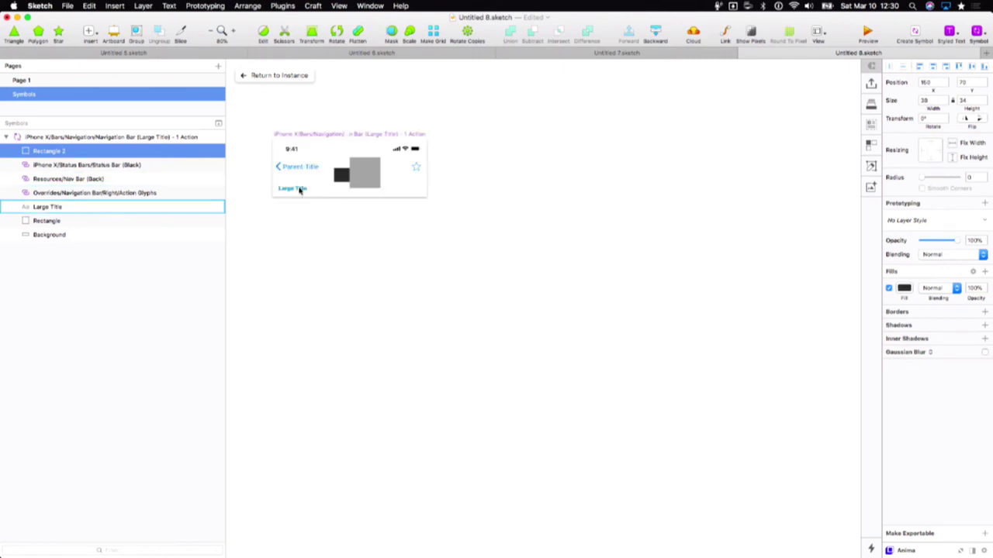
- Move the dark rectangle to overlap the gray square's left edge in the master, and return to the instance on Page 1
scroll(307, 169, "up", 5)
left_click_drag(401, 188, 435, 189)
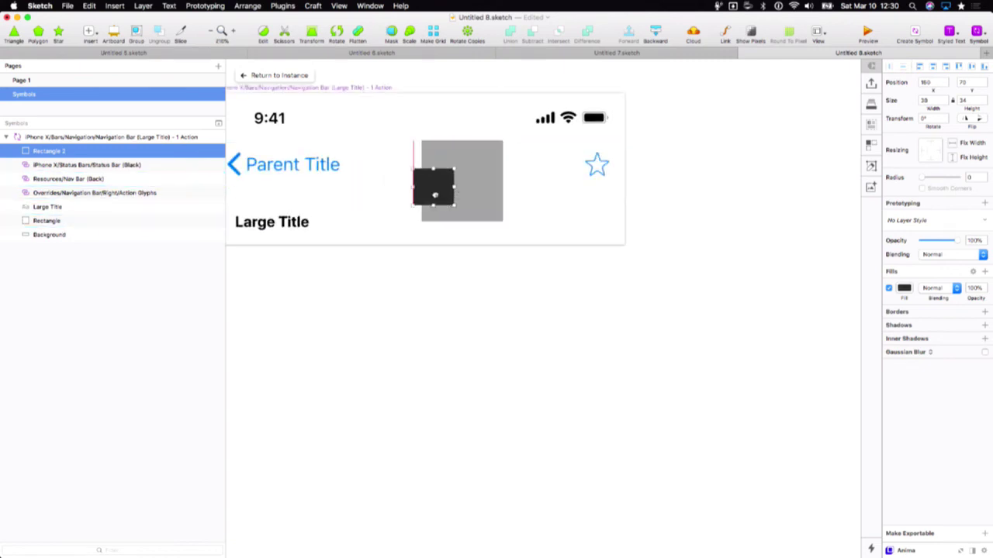
left_click(288, 75)
left_click(516, 303)
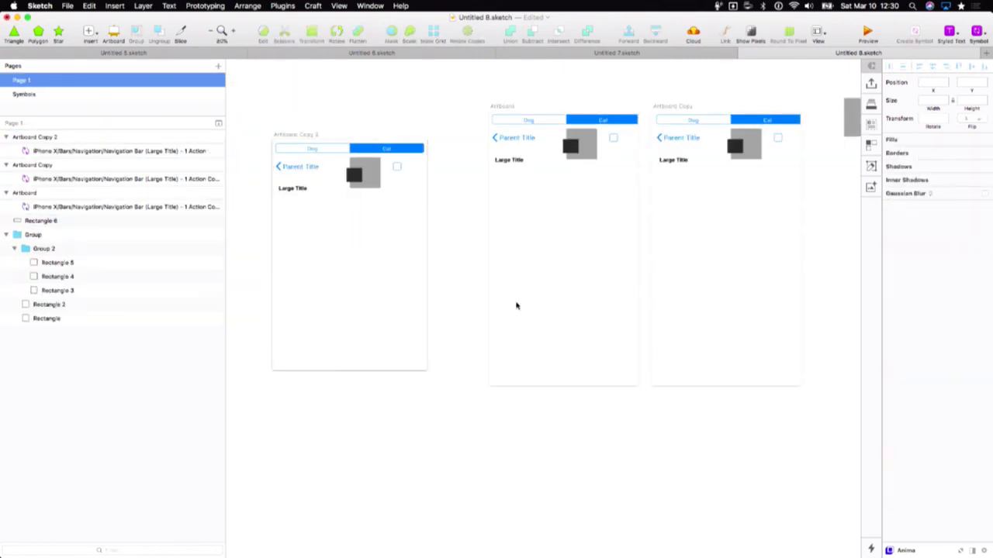
- Draw a full-width rectangle about 375 × 86 along the bottom edge of Artboard Copy 2
scroll(476, 305, "right", 1)
scroll(476, 305, "right", 3)
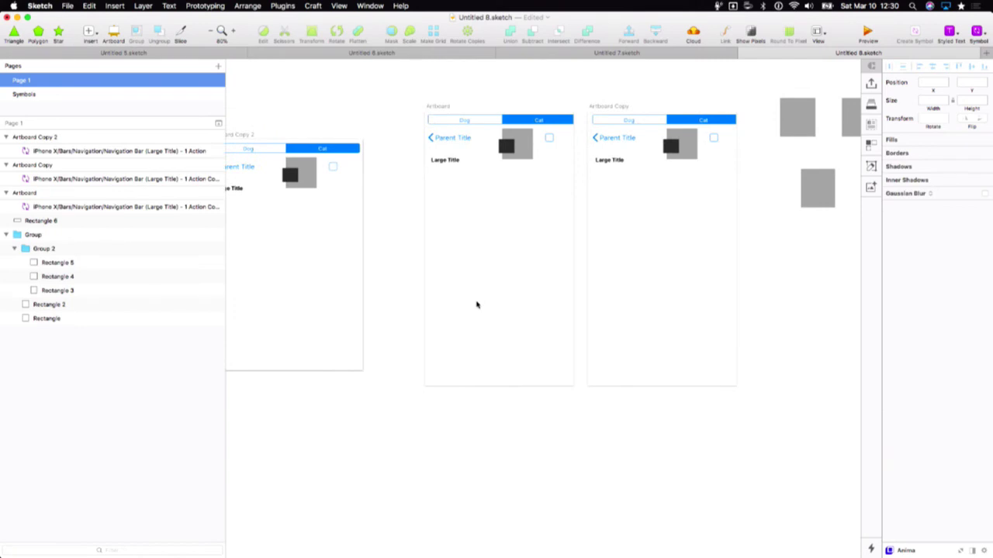
scroll(477, 305, "left", 1)
scroll(476, 305, "up", 5)
scroll(476, 302, "down", 3)
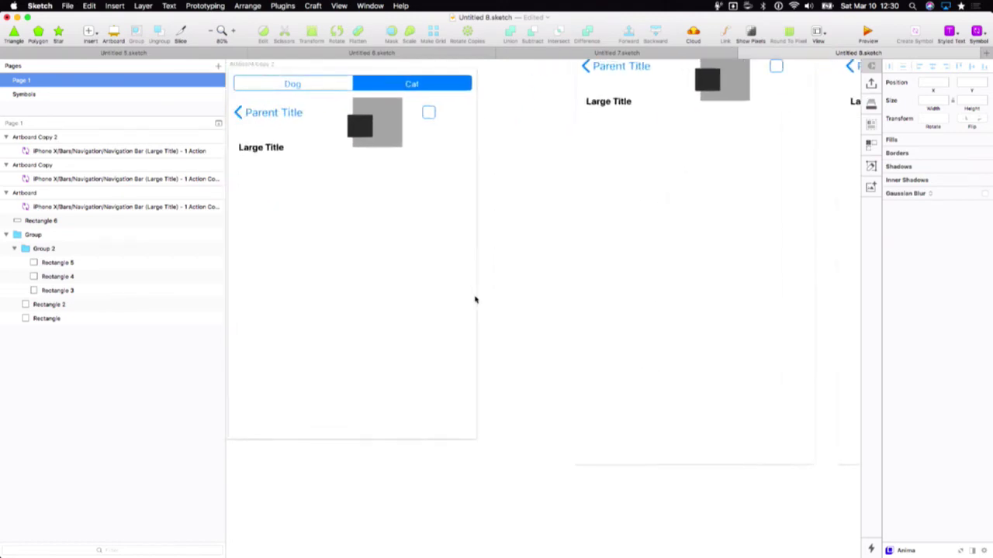
scroll(475, 299, "down", 3)
scroll(476, 299, "left", 2)
key("r")
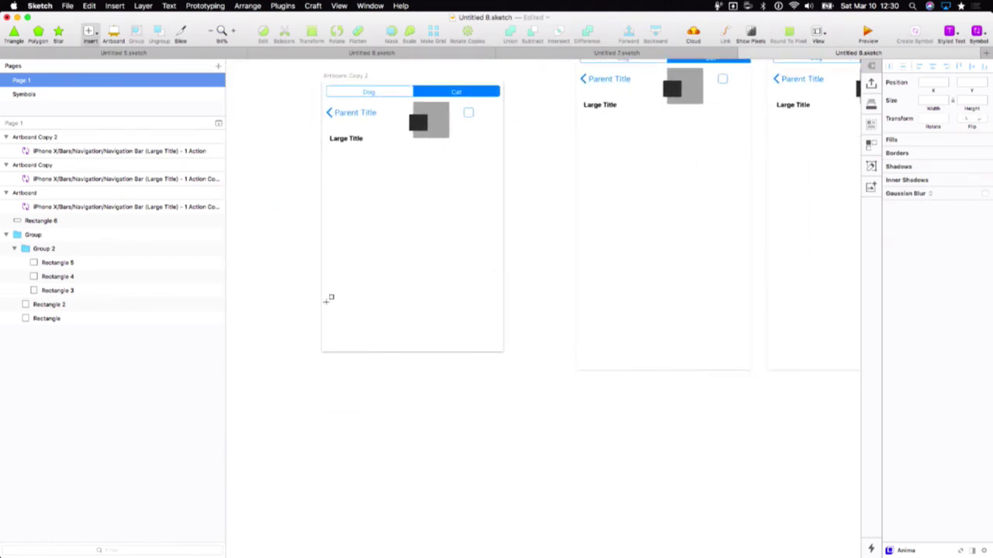
scroll(327, 301, "up", 5)
left_click_drag(318, 292, 632, 365)
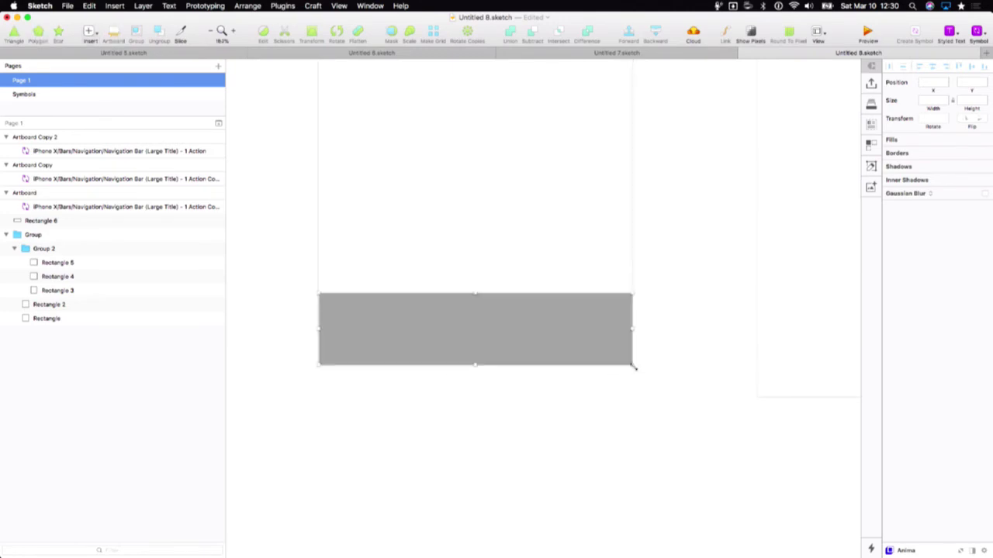
- Change the fill of Artboard Copy 2's bottom bar rectangle to a very light gray
key("ctrl+c")
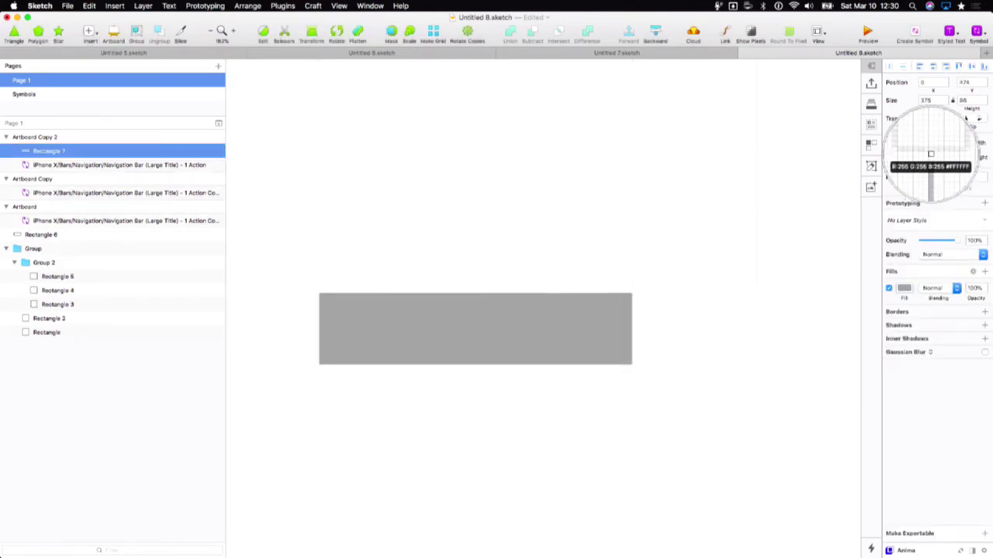
left_click(931, 159)
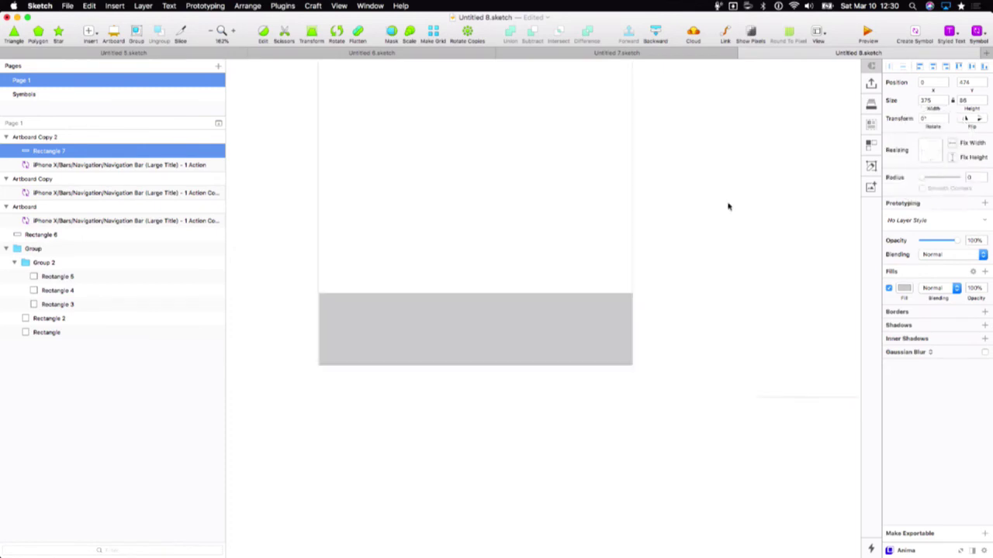
left_click(698, 257)
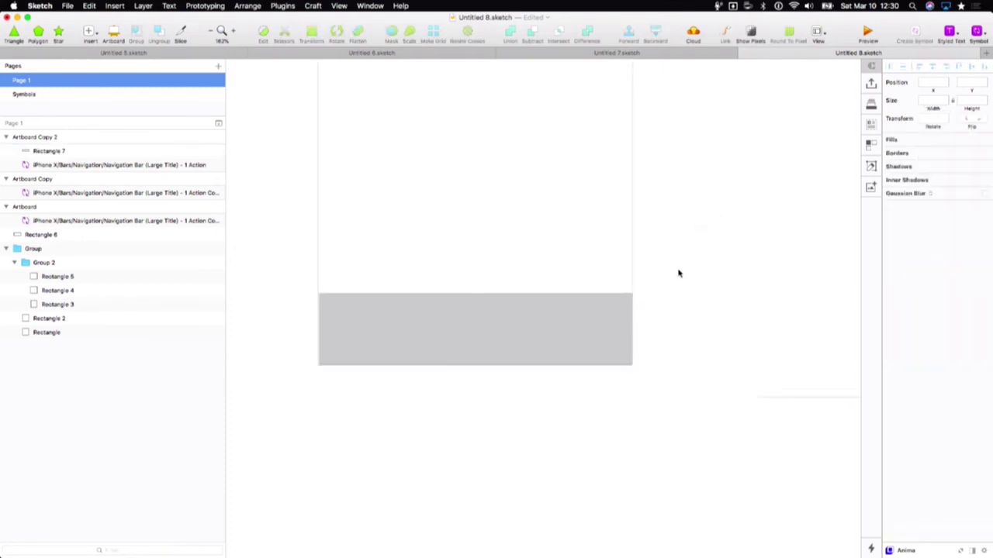
left_click(543, 325)
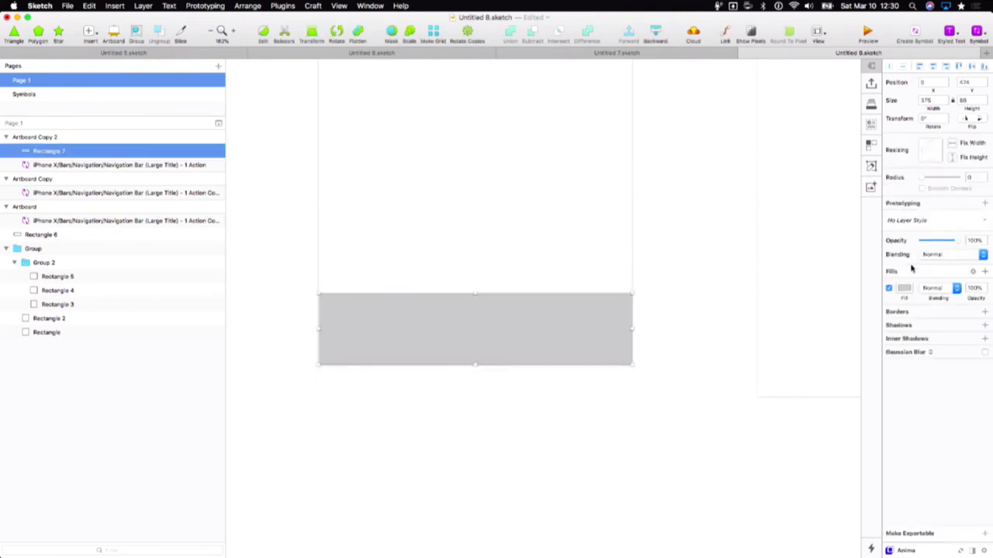
left_click(902, 289)
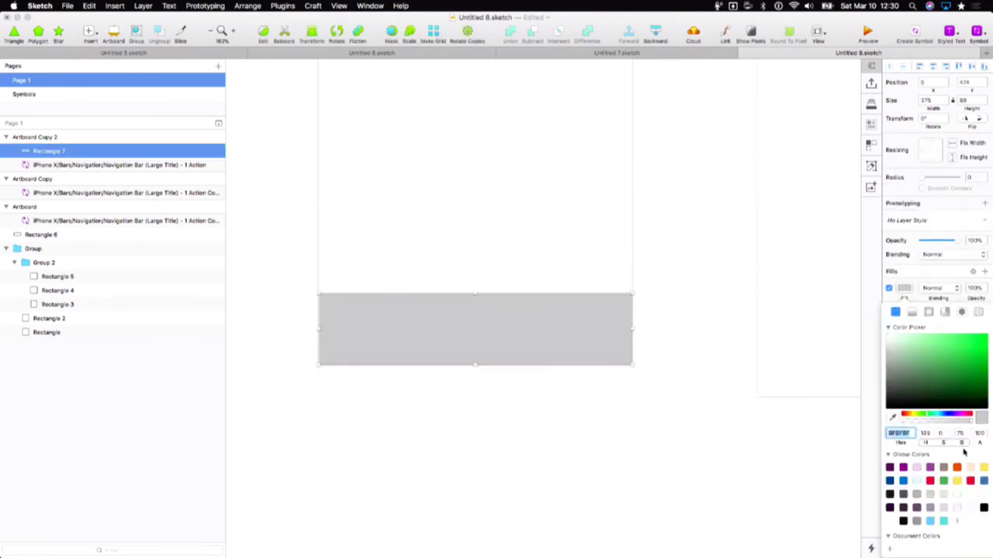
type("E6E6E6")
key("Return")
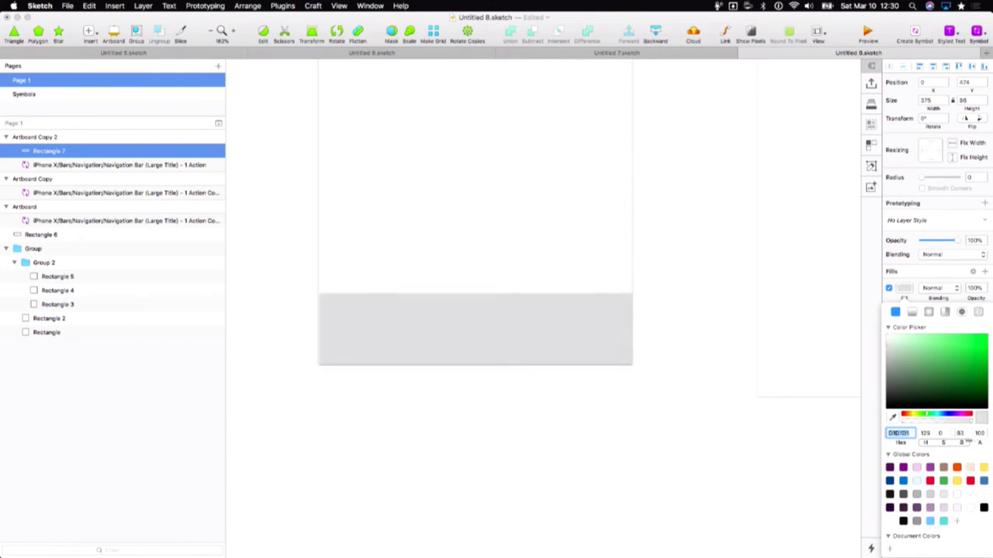
left_click(567, 396)
scroll(567, 396, "down", 1)
left_click(568, 396)
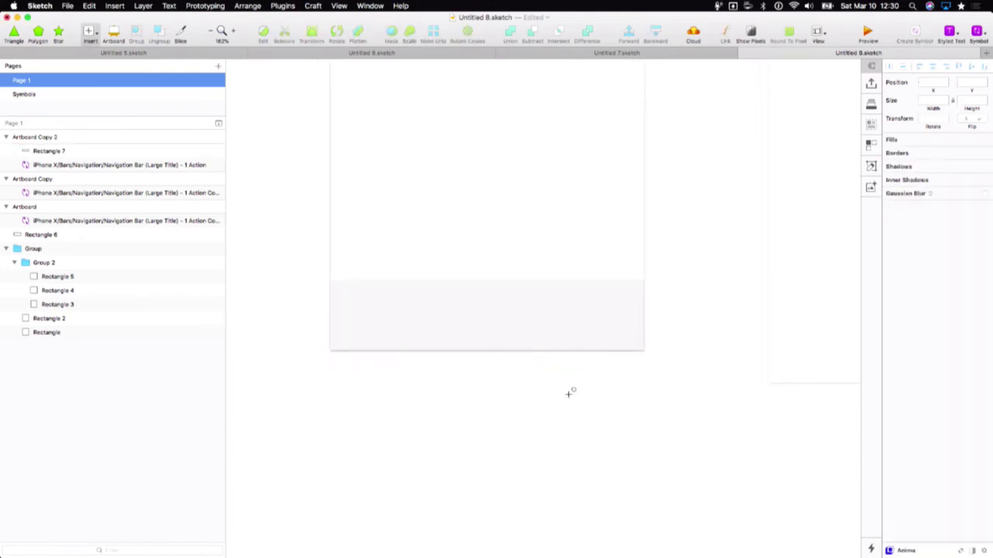
- Draw a circle, a square about 47 × 47 and a triangle spaced across Artboard Copy 2's bottom bar
key("o")
left_click_drag(370, 294, 399, 332)
key("o")
key("r")
left_click_drag(460, 293, 498, 325)
left_click(13, 34)
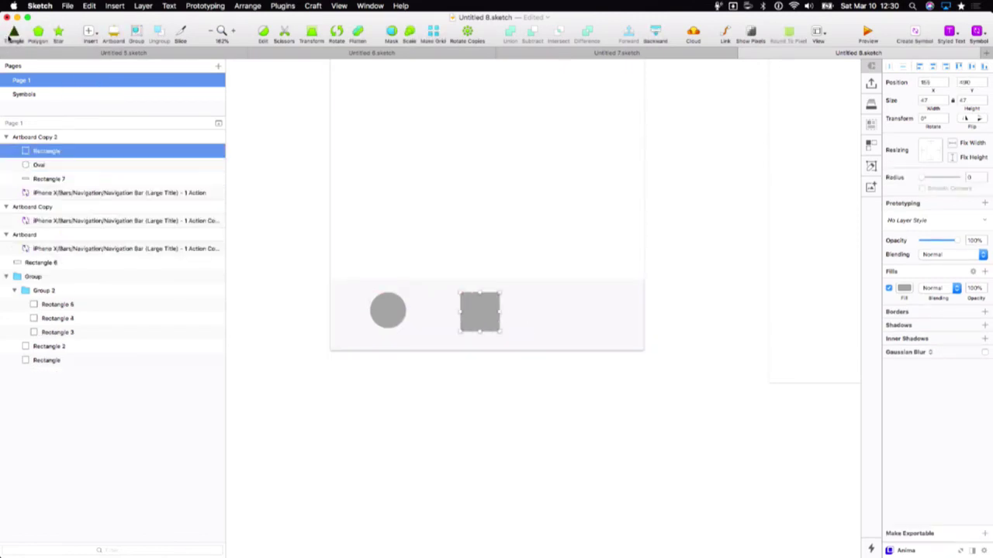
left_click_drag(575, 288, 611, 328)
left_click(605, 406)
scroll(551, 367, "left", 1)
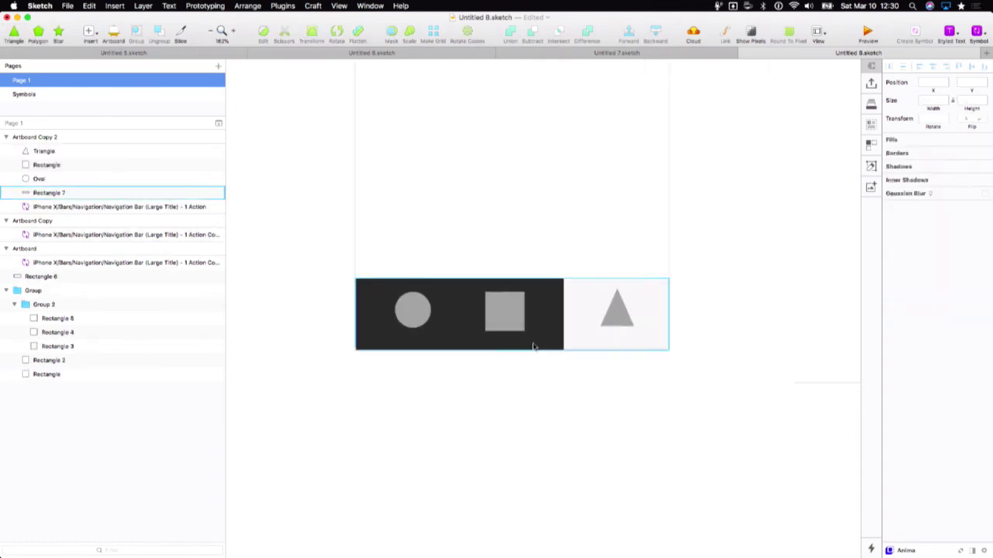
- Add the text label "Option 1" at the lower edge of the circle in Artboard Copy 2's bottom bar
scroll(527, 331, "down", 3, "ctrl")
scroll(527, 331, "up", 3)
key("t")
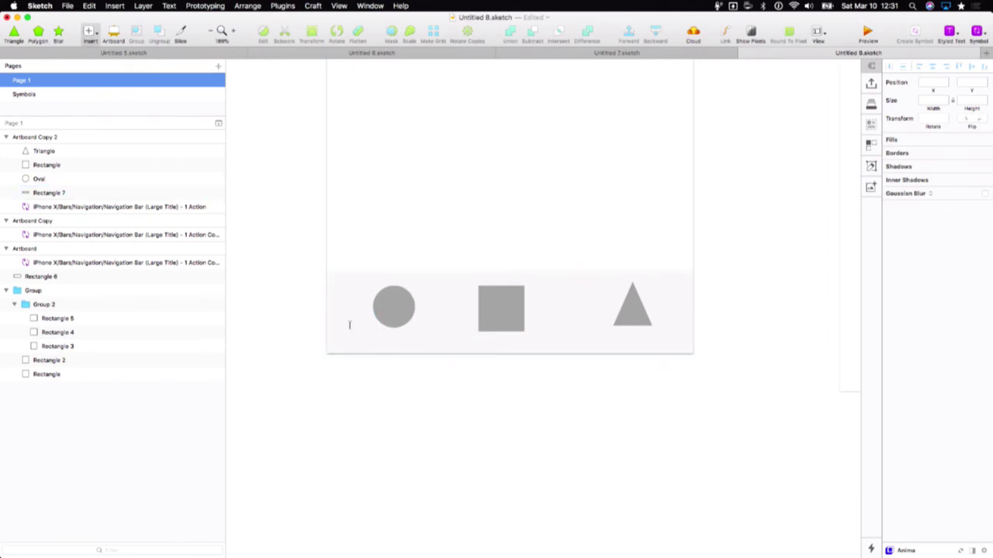
left_click(359, 340)
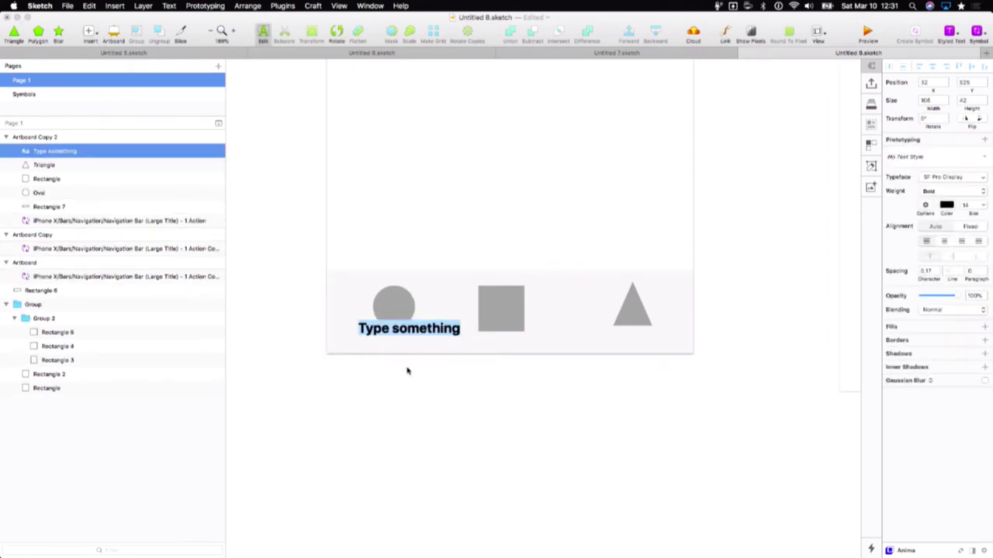
type("Option 1")
key("Escape")
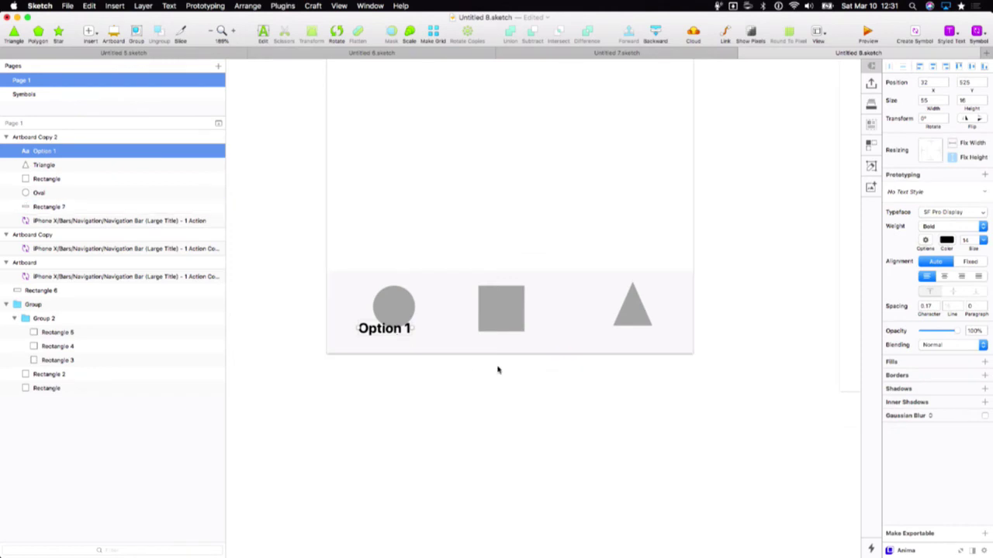
- Add the text label "djfhg" beneath the square in the bottom bar
key("t")
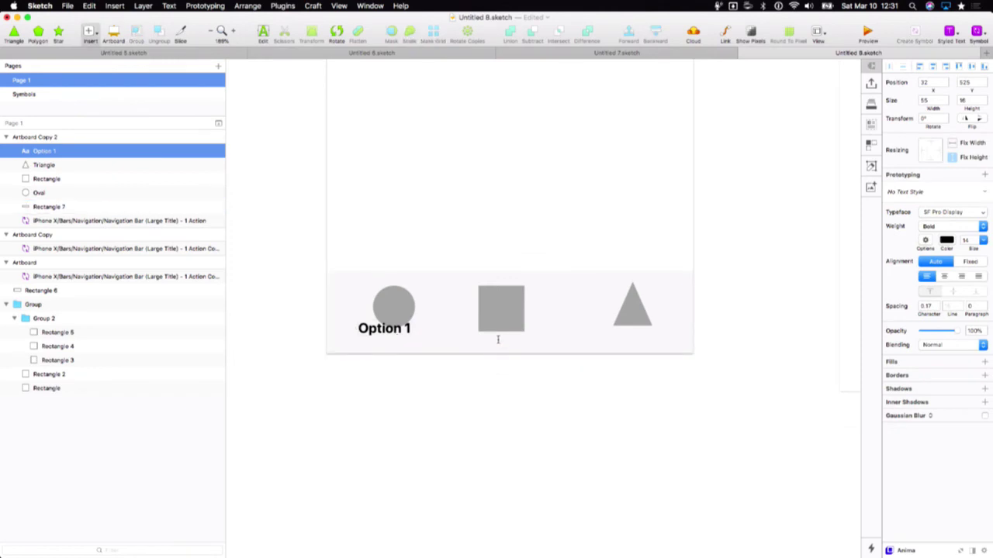
left_click(498, 339)
type("djfhg")
key("Escape")
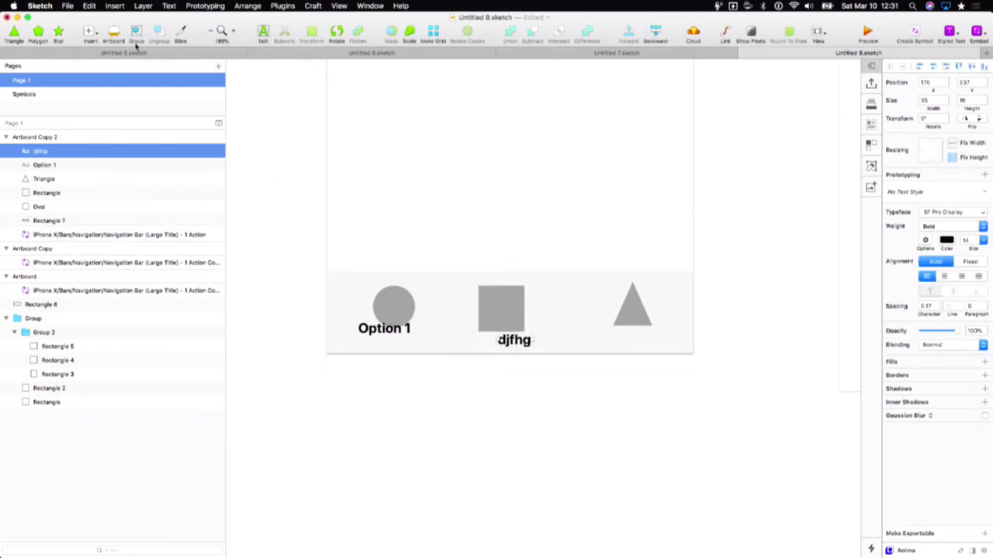
- Add the text label "dkfjajhsdf" beneath the triangle in the bottom bar
left_click(89, 31)
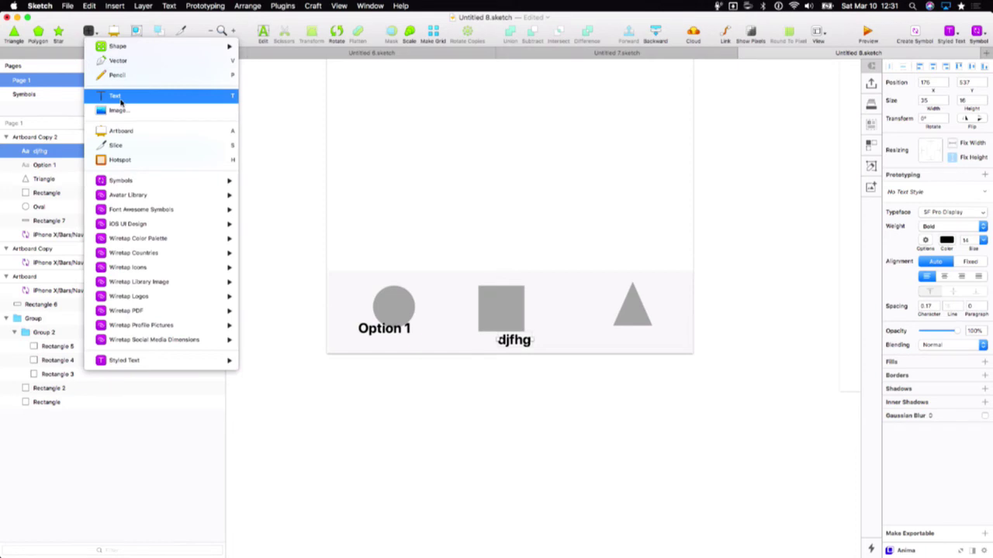
left_click(120, 100)
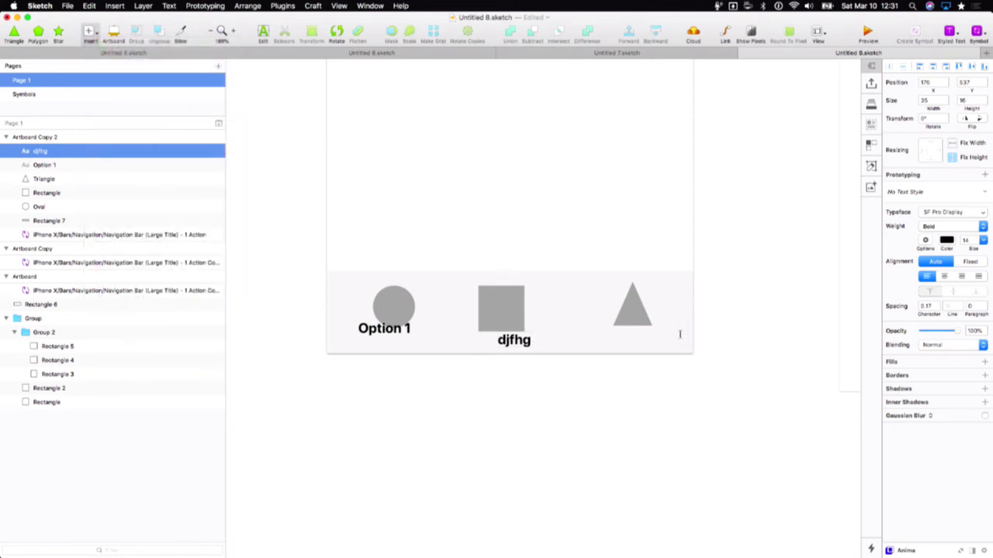
left_click(625, 337)
type("dkfjajhsdf")
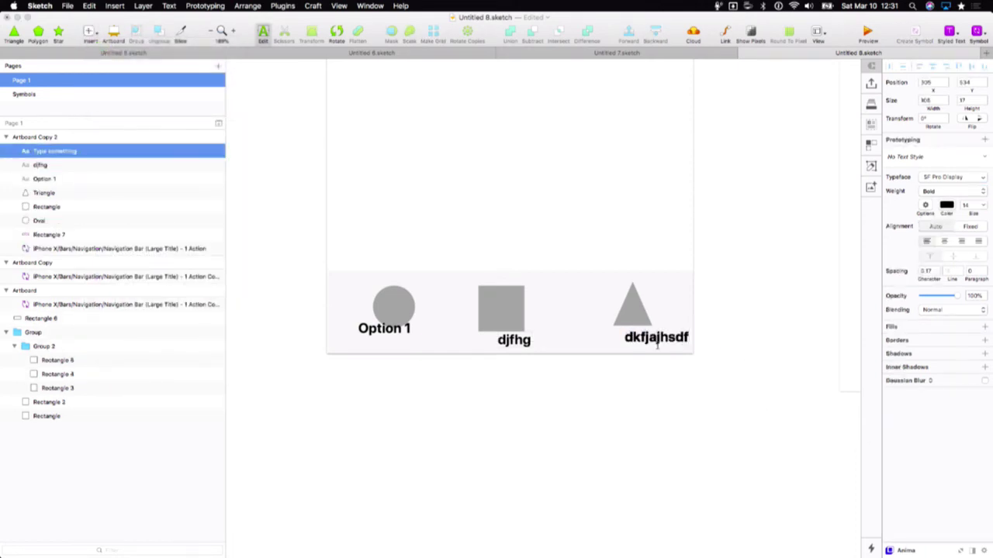
key("Escape")
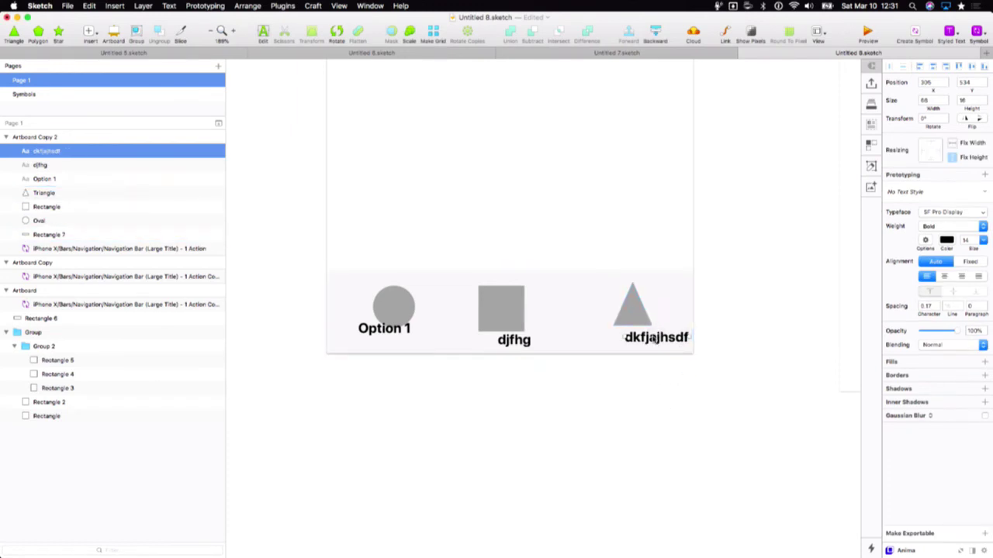
- Nudge the dkfjajhsdf label slightly left and align it and the triangle on their horizontal centers
left_click_drag(656, 337, 649, 337)
left_click(634, 321)
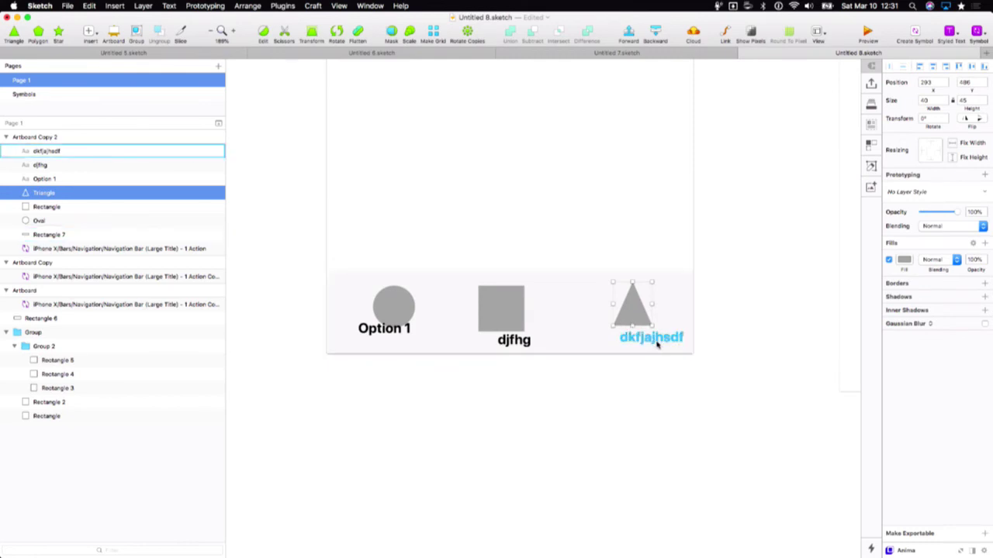
left_click(657, 341, "shift")
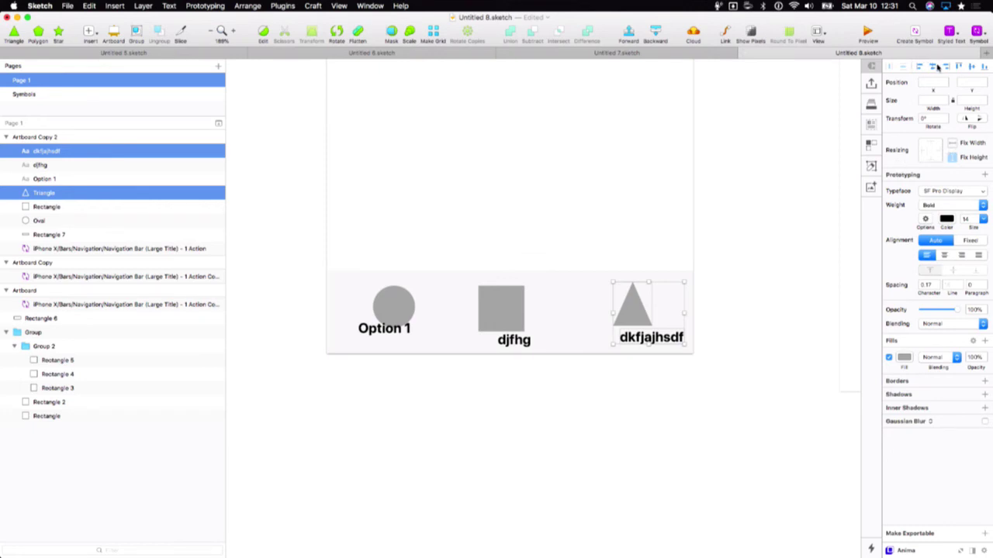
left_click(933, 68)
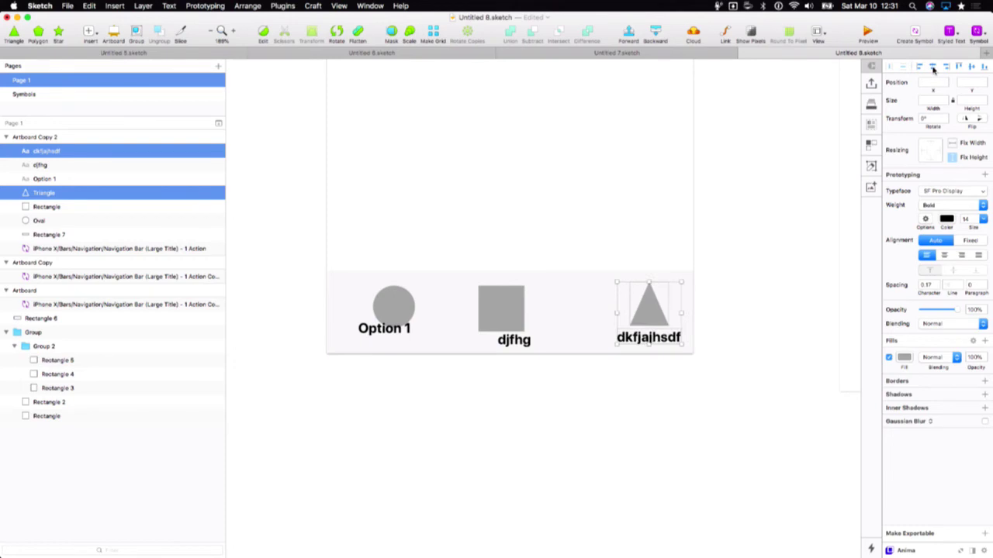
- Align the square with its djfhg label and the circle with its Option 1 label on their horizontal centers
left_click(512, 341)
left_click(499, 311, "shift")
left_click(933, 68)
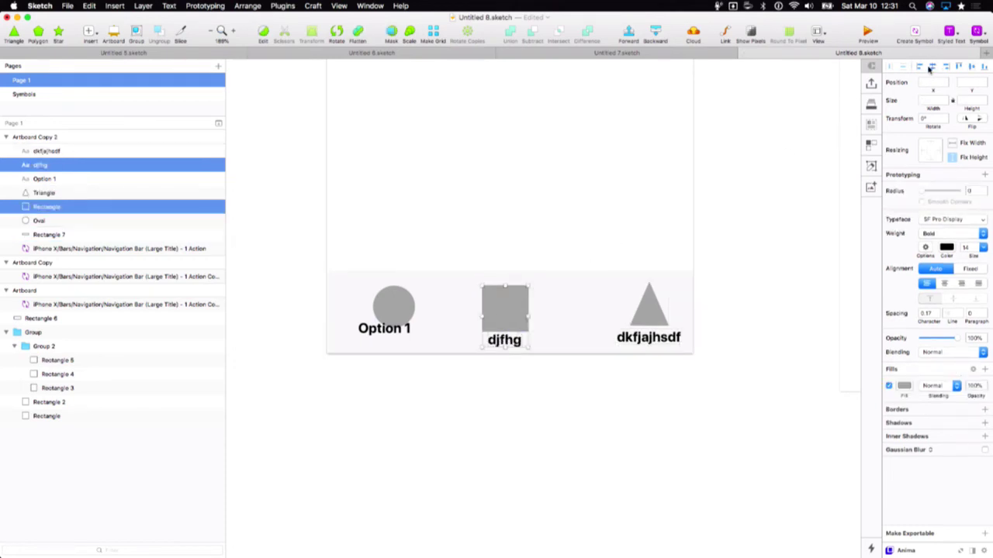
left_click(392, 328)
left_click(396, 310, "shift")
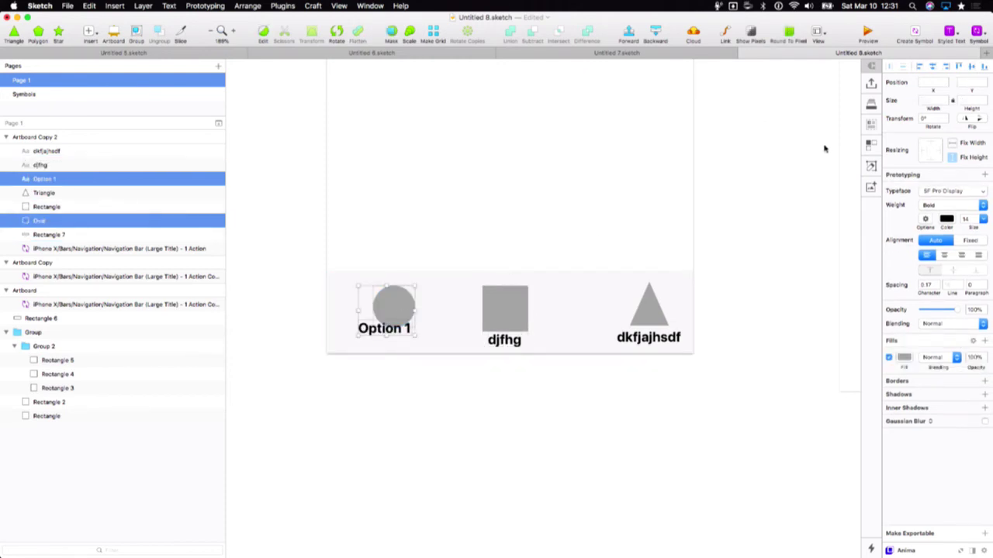
left_click(937, 68)
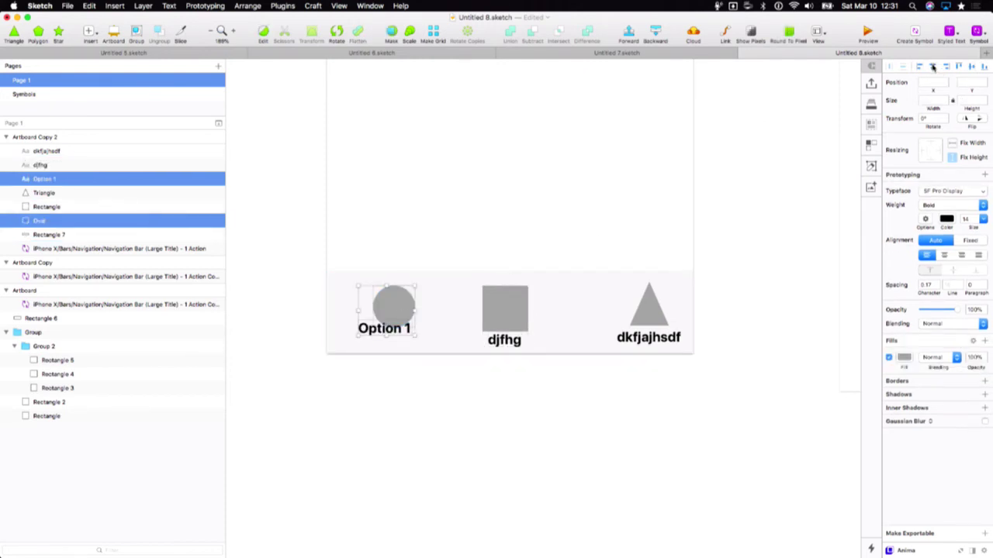
- Align the three text labels in the bottom bar to a common bottom edge
left_click(484, 368)
scroll(484, 368, "down", 2)
scroll(484, 368, "up", 3)
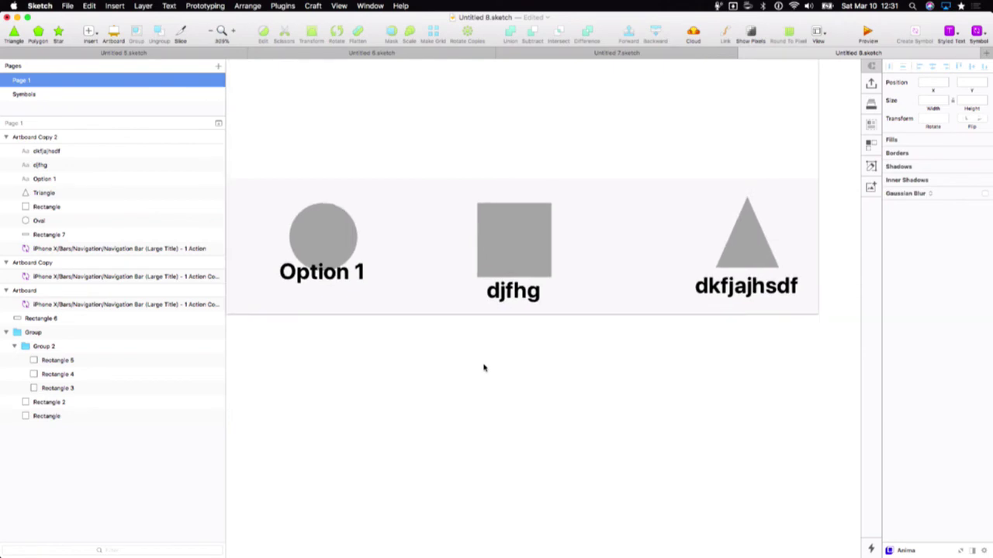
double_click(332, 281)
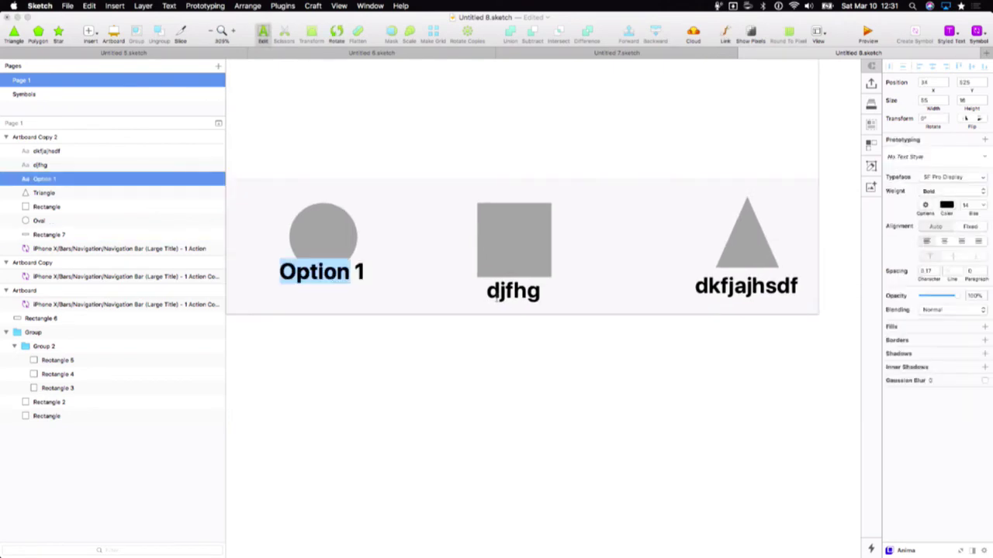
key("Escape")
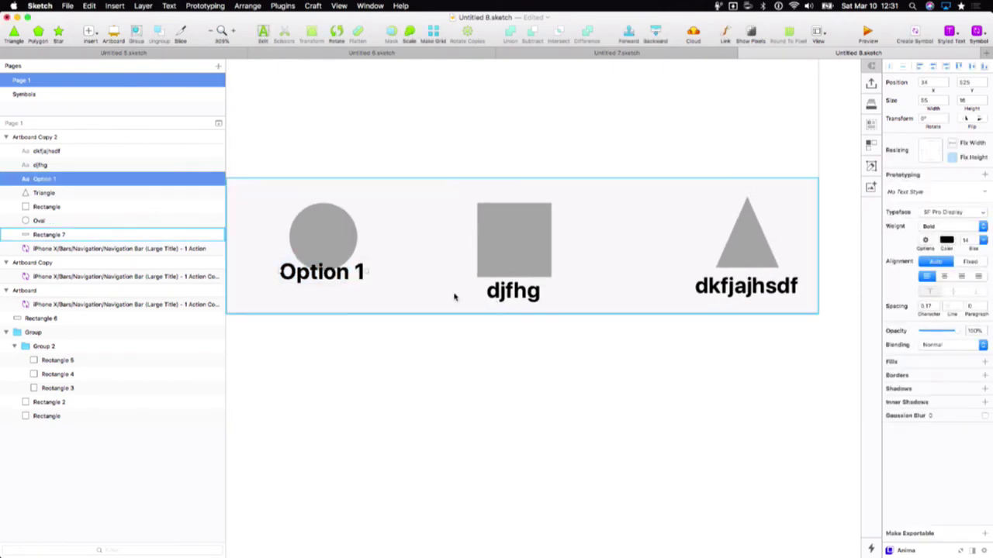
left_click(526, 301, "shift")
left_click(772, 279, "shift")
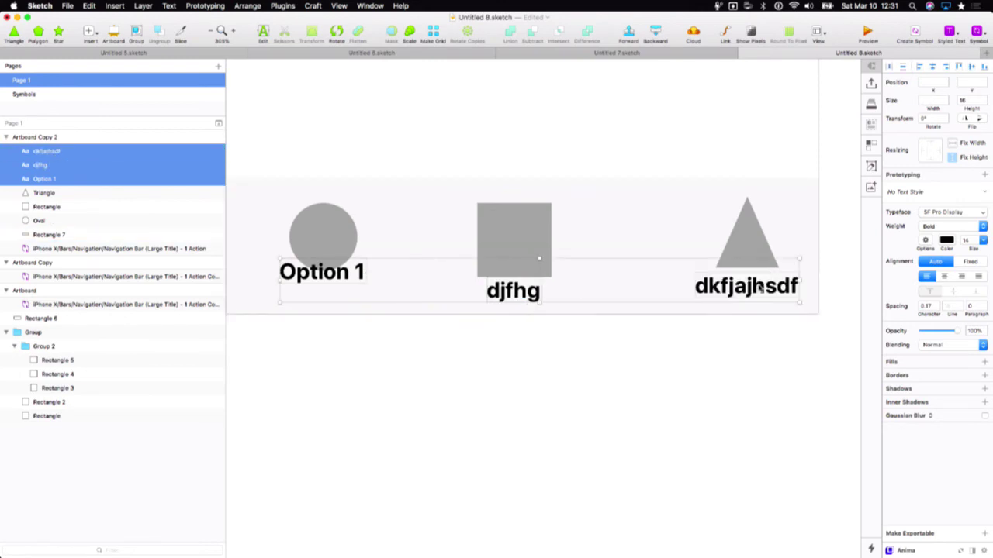
left_click(986, 70)
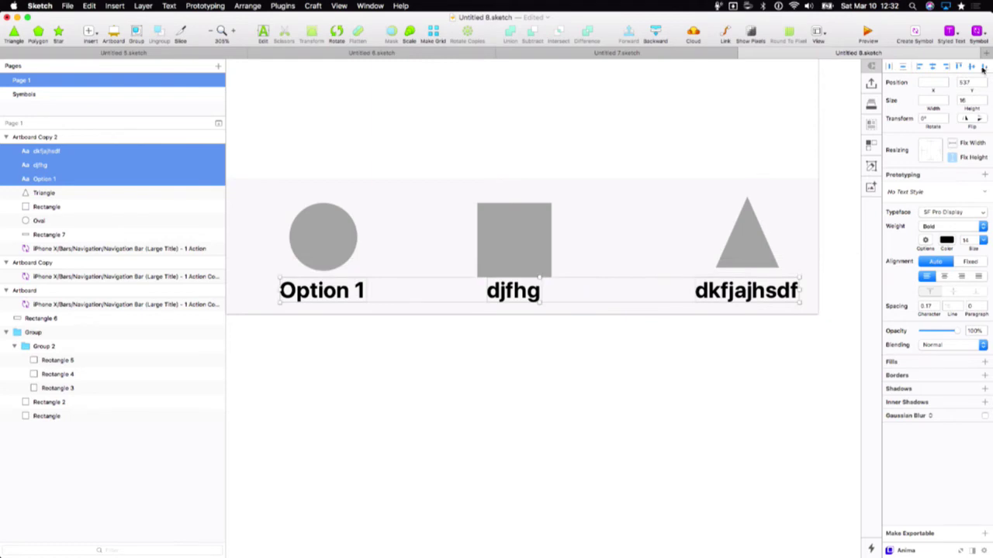
- Align the circle, square and triangle in the bottom bar on their vertical centers
left_click(340, 247)
left_click(525, 247, "shift")
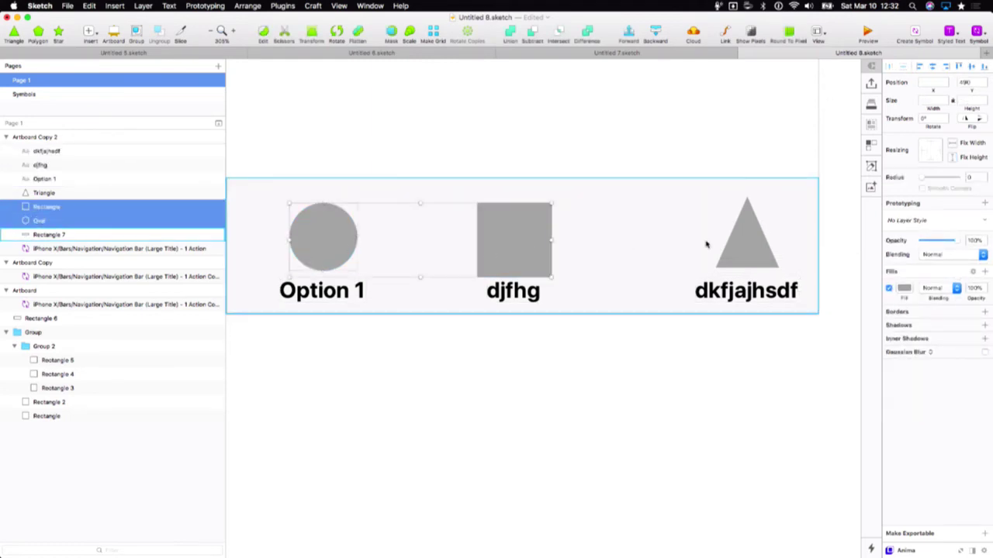
left_click(768, 252, "shift")
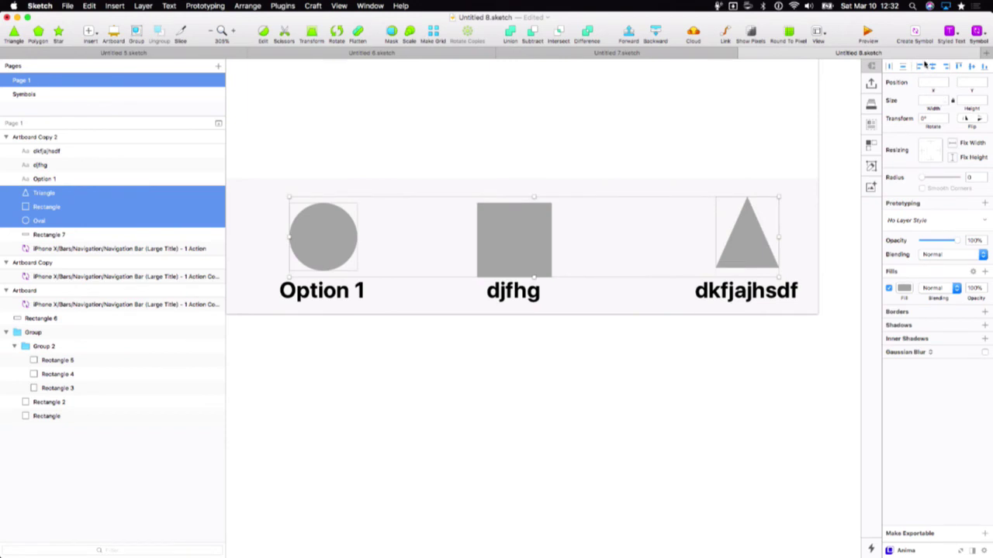
left_click(971, 68)
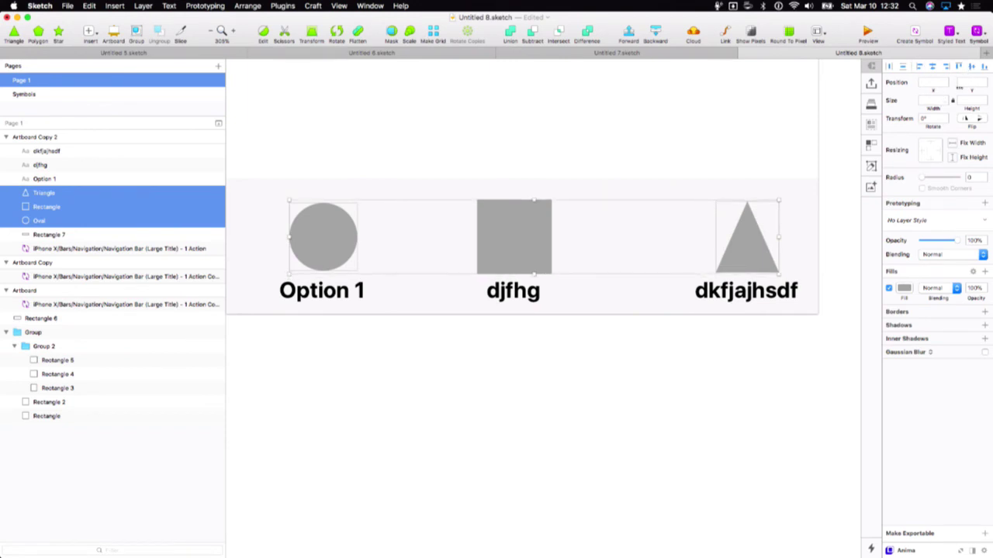
left_click(663, 415)
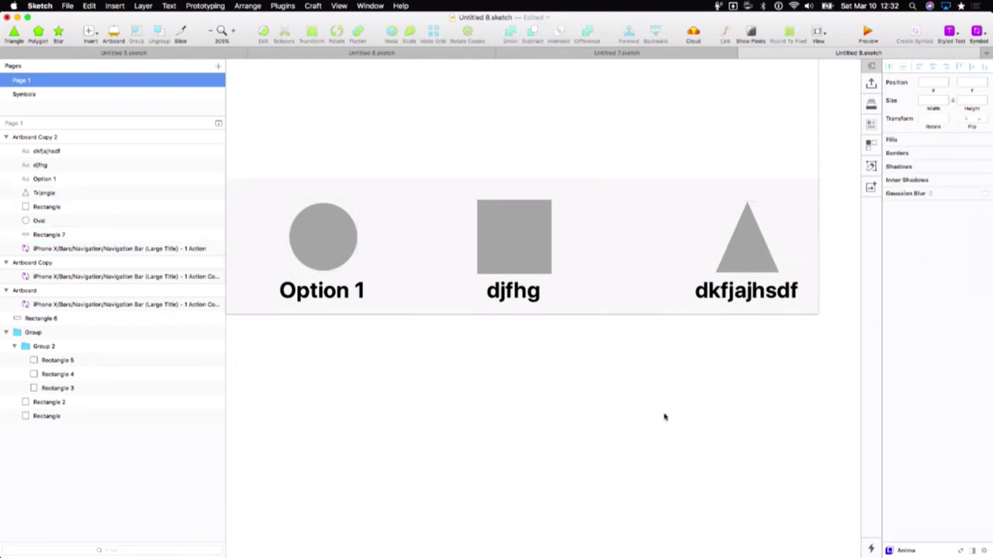
- Group the circle with its Option 1 label
scroll(663, 417, "left", 2)
scroll(663, 417, "left", 2)
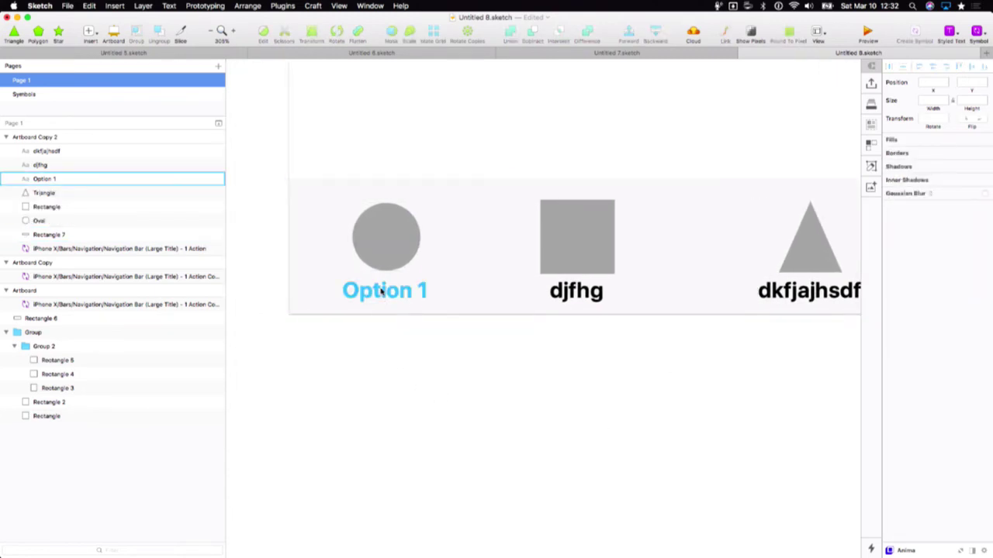
left_click(381, 288)
left_click(397, 237, "shift")
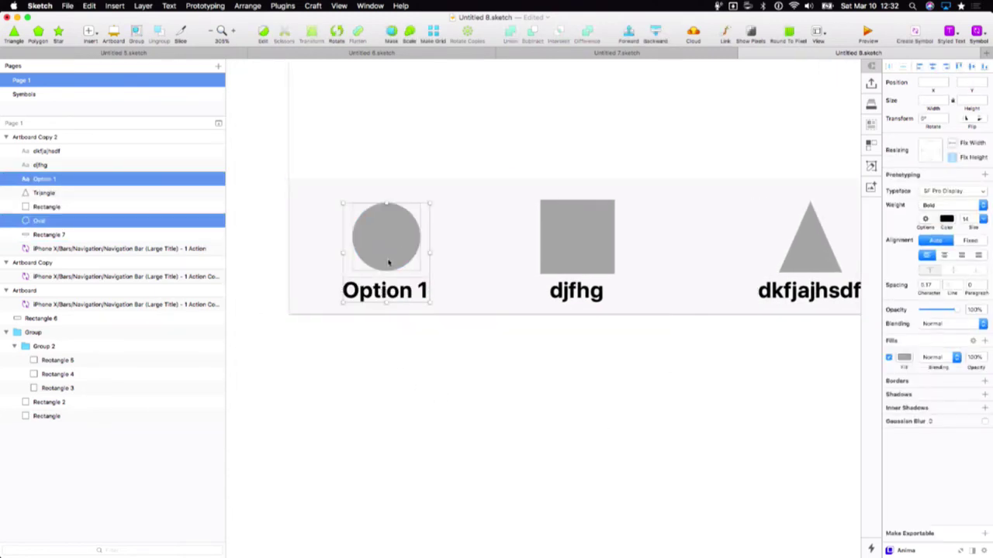
right_click(384, 242)
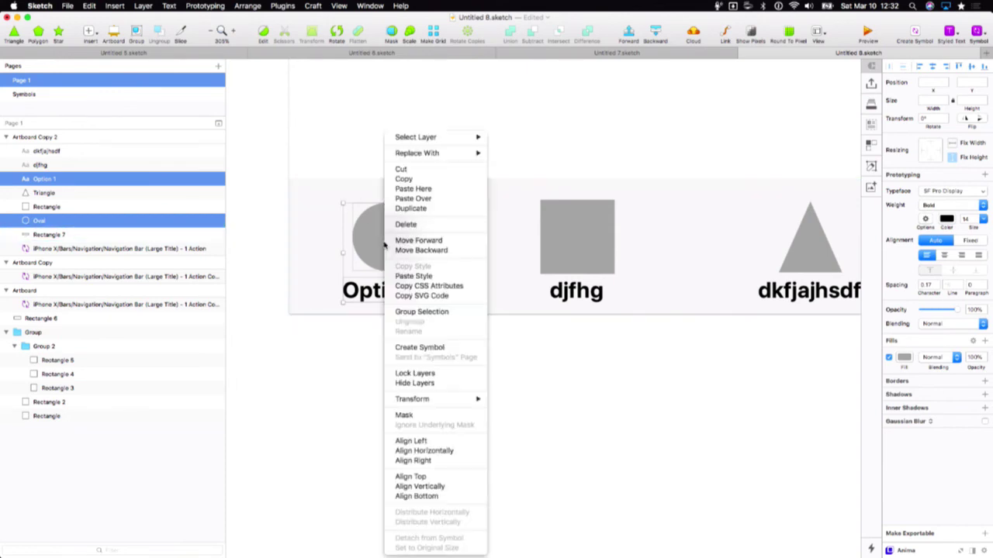
left_click(389, 311)
- Group the square with its djfhg label, and the triangle with its dkfjajhsdf label
left_click(594, 287)
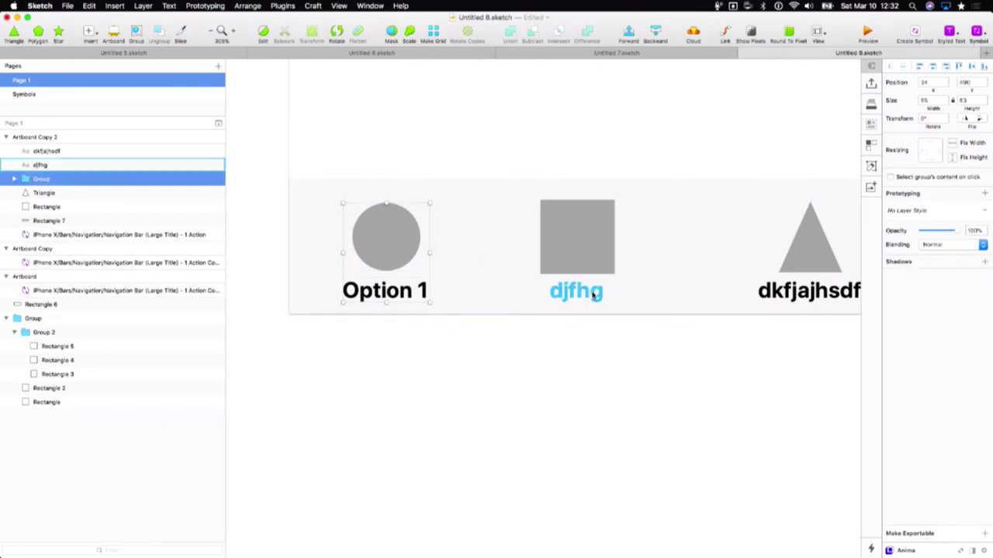
left_click(591, 241, "shift")
key("super+g")
left_click(815, 288)
scroll(776, 271, "right", 2)
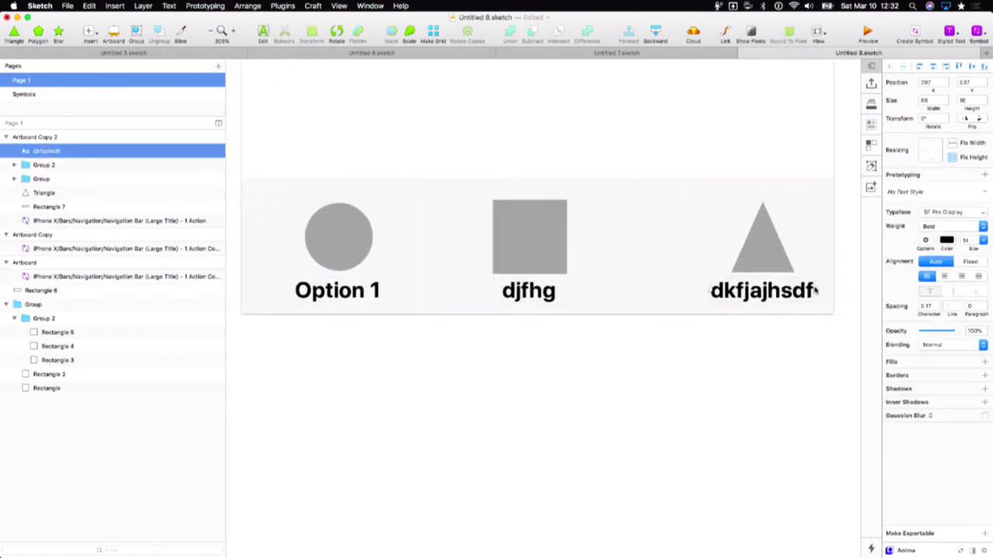
left_click(709, 255, "shift")
key("super+g")
left_click(690, 363)
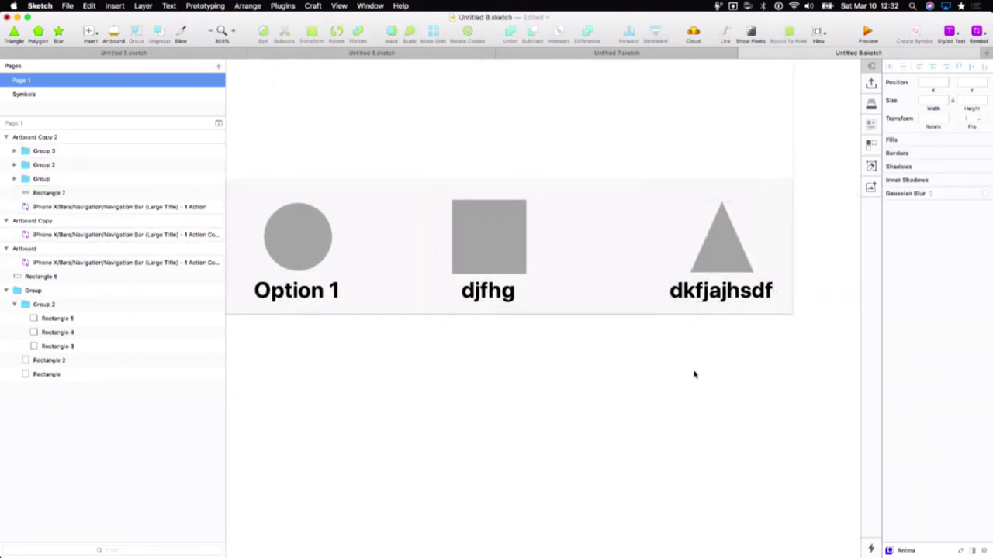
- Distribute the three icon-and-label groups horizontally across the bottom bar, choosing Distribute Unevenly
scroll(717, 358, "left", 1)
scroll(717, 358, "left", 1)
scroll(717, 359, "right", 1)
left_click(742, 304)
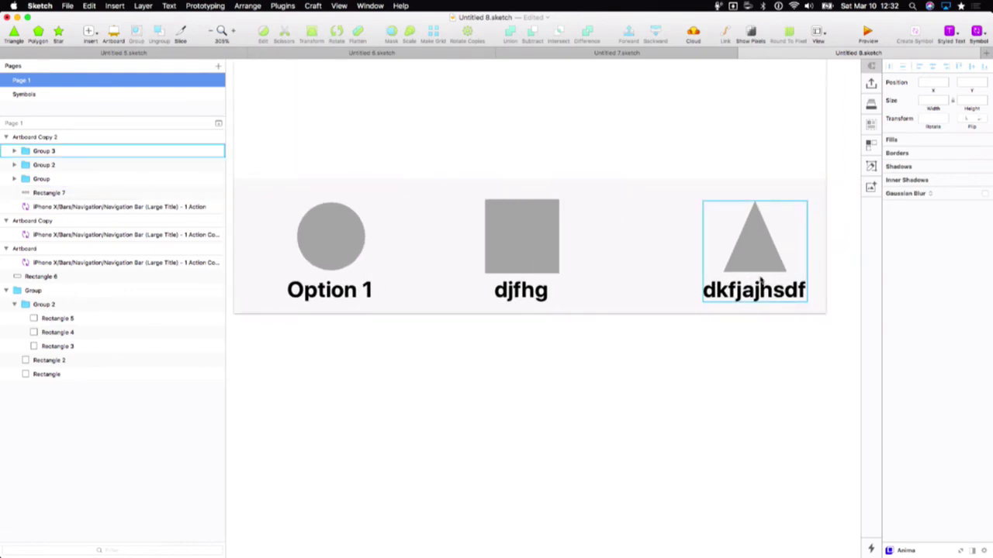
left_click(536, 267, "shift")
left_click(353, 281, "shift")
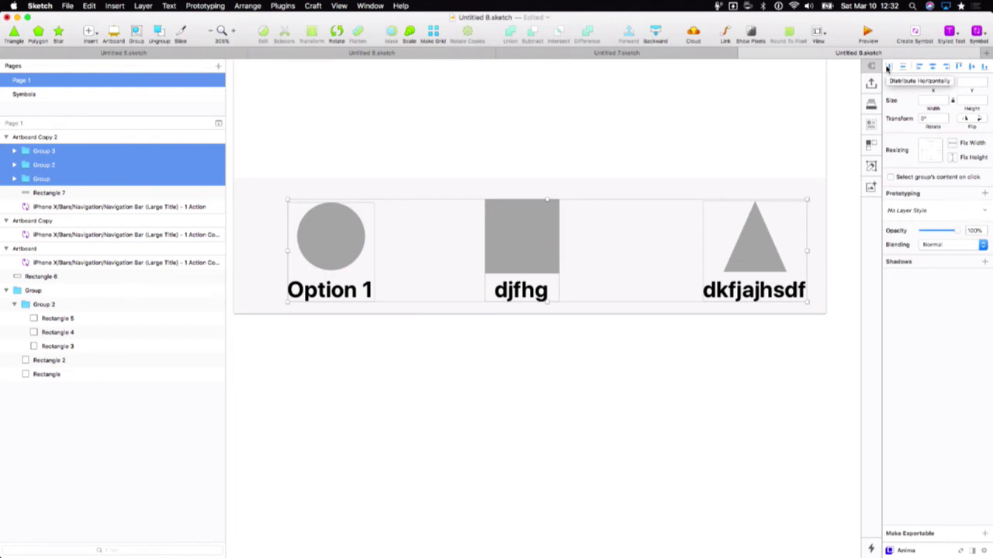
left_click(887, 69)
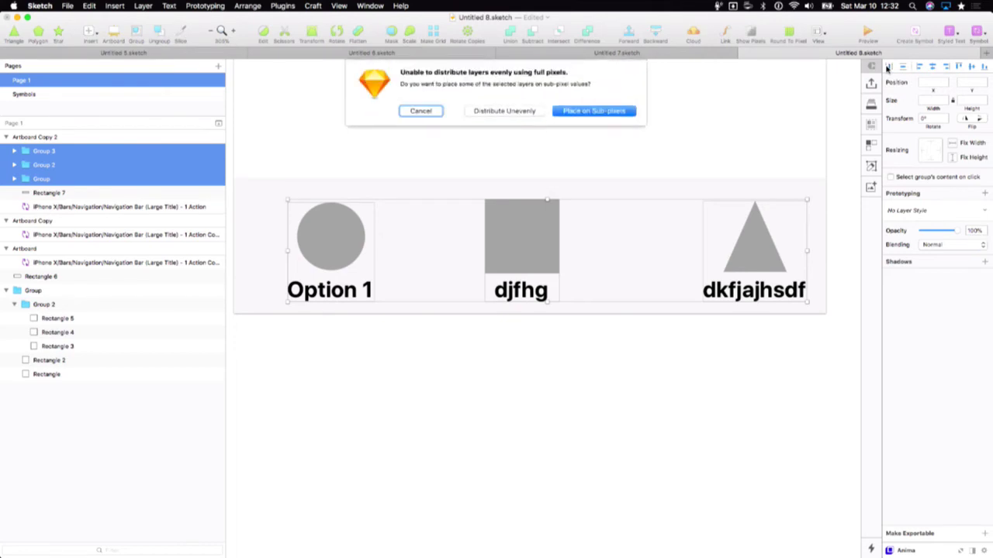
left_click(535, 114)
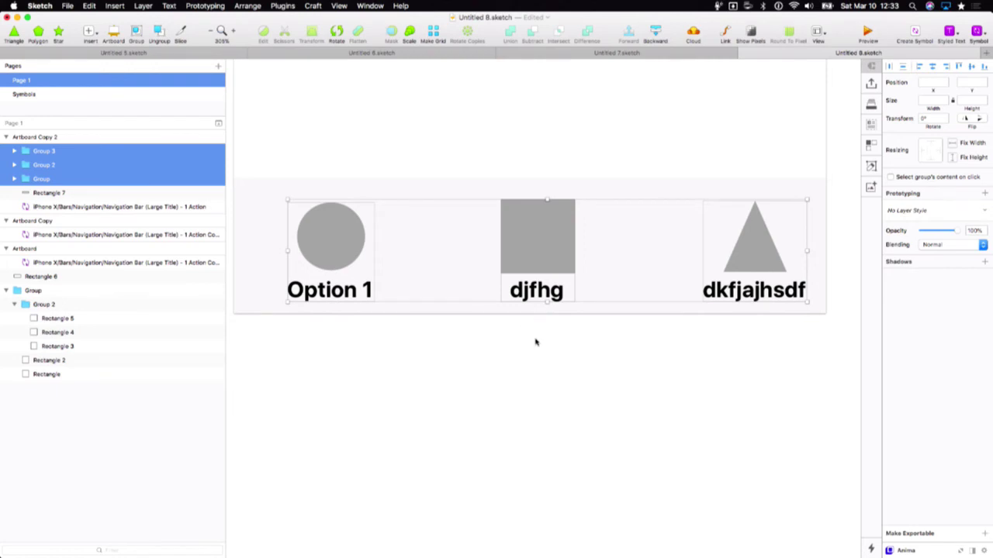
- Check the spacing between the square's group and the neighboring groups in the bottom bar
left_click(541, 351)
left_click(551, 242)
key("alt")
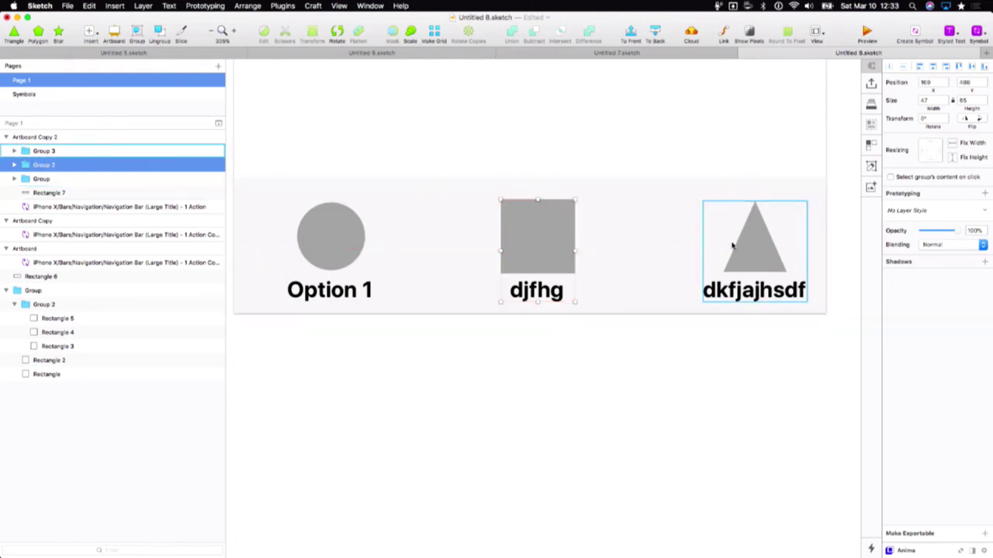
- Nudge the circle's Option 1 group 1 px to the left and combine all three icon-and-label groups into one group
left_click(362, 265)
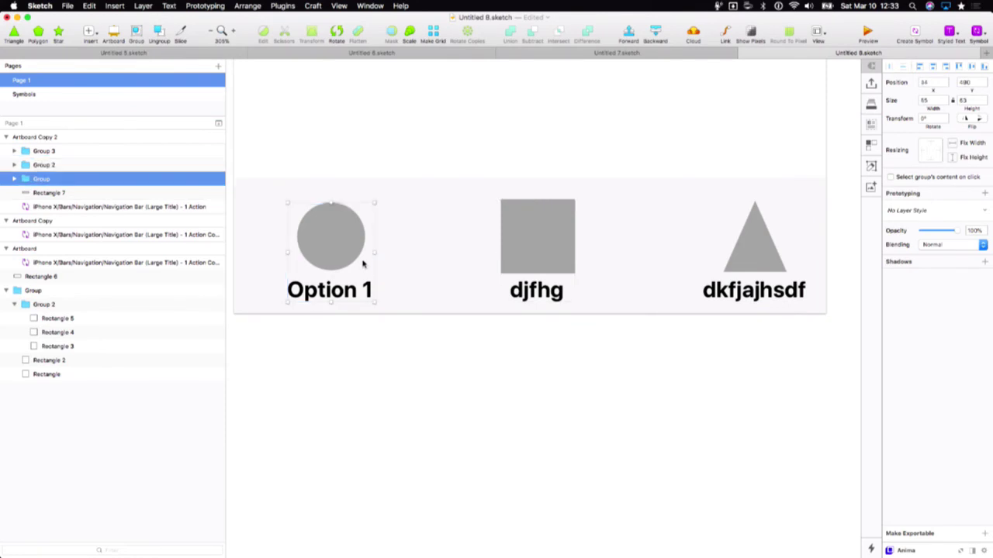
key("Left")
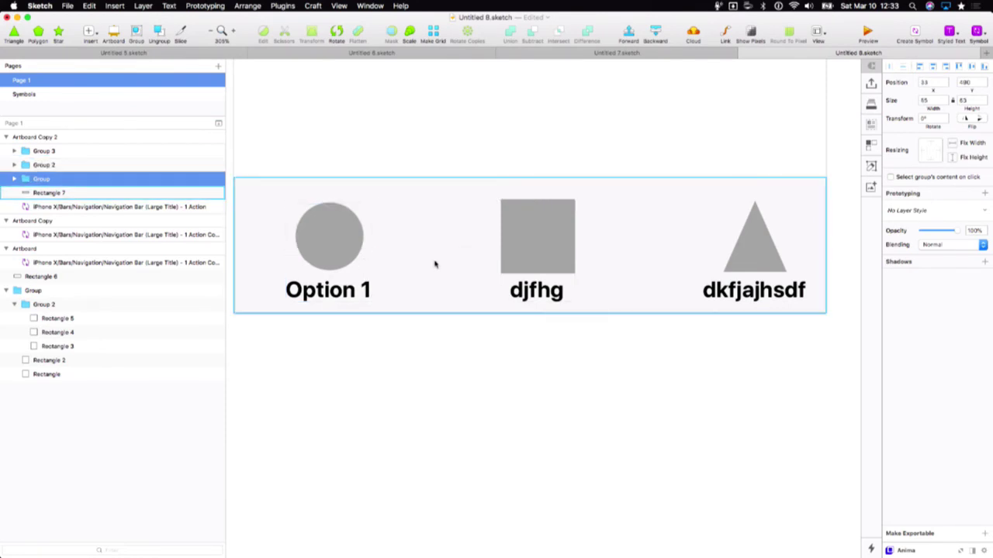
left_click(544, 255, "shift")
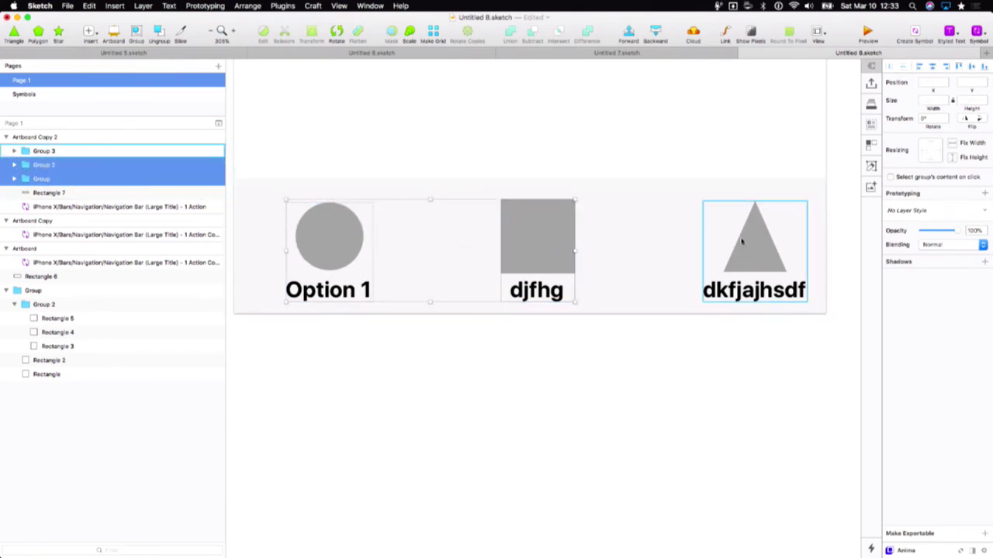
left_click(753, 261, "shift")
key("super+g")
scroll(632, 272, "left", 1)
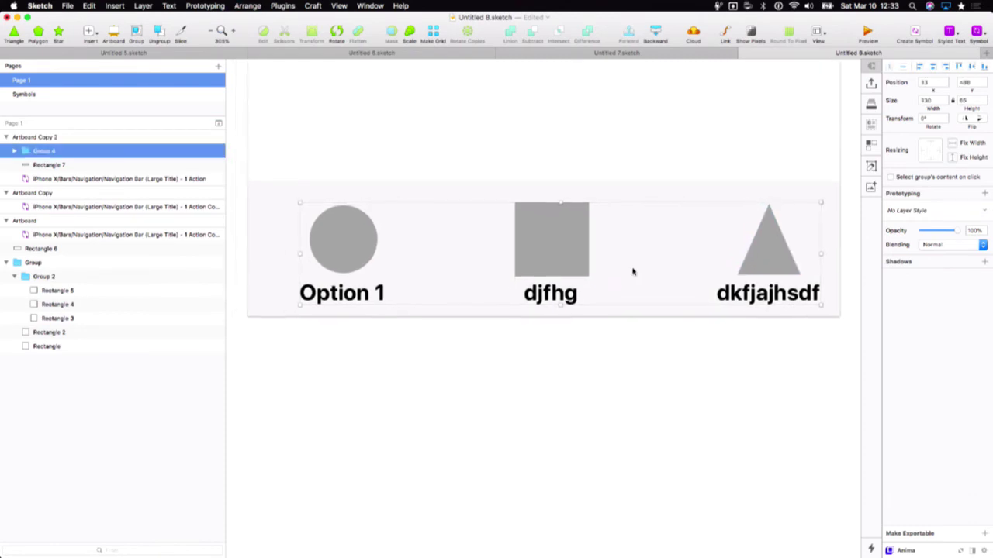
- Center the combined icon group horizontally and vertically on the bottom bar's background rectangle
scroll(632, 272, "down", 2)
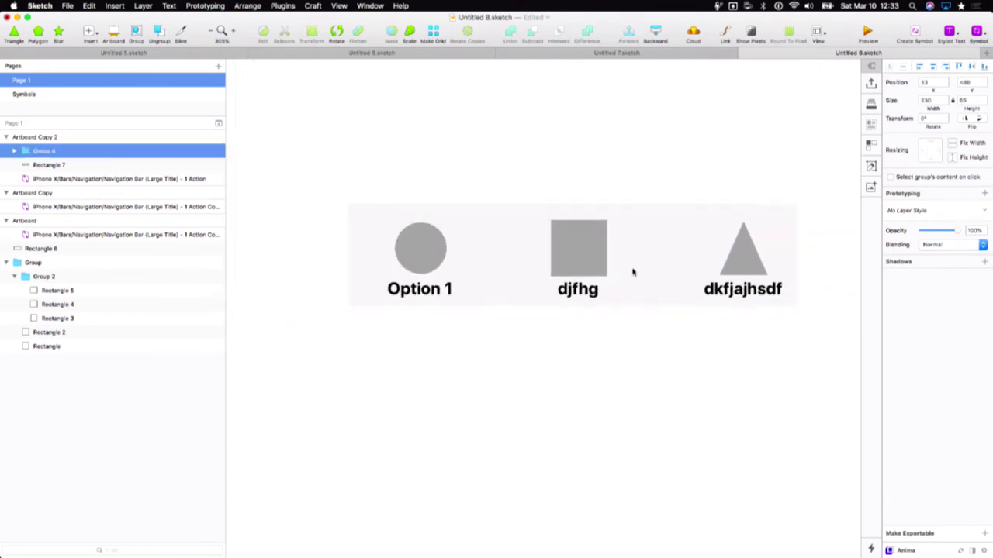
left_click(359, 229, "shift")
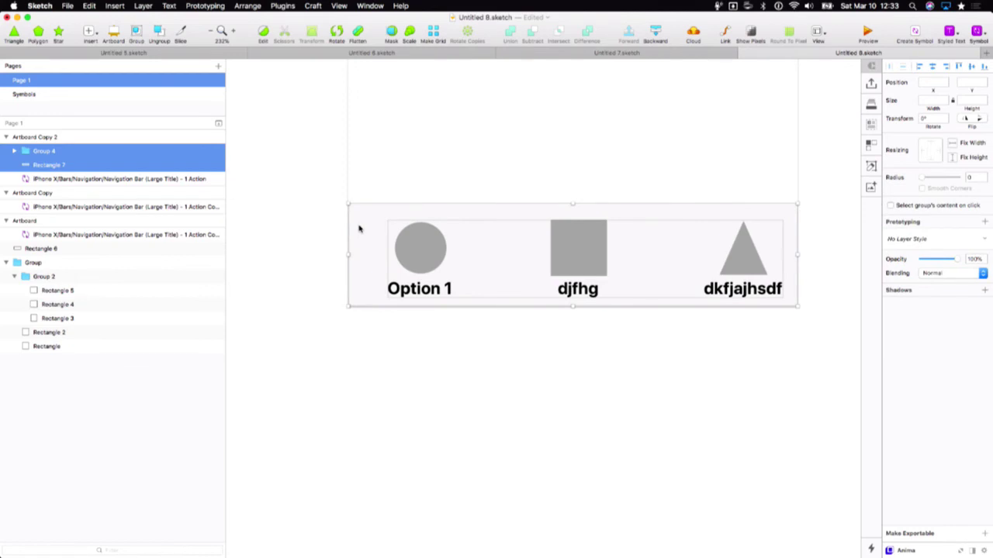
left_click(932, 67)
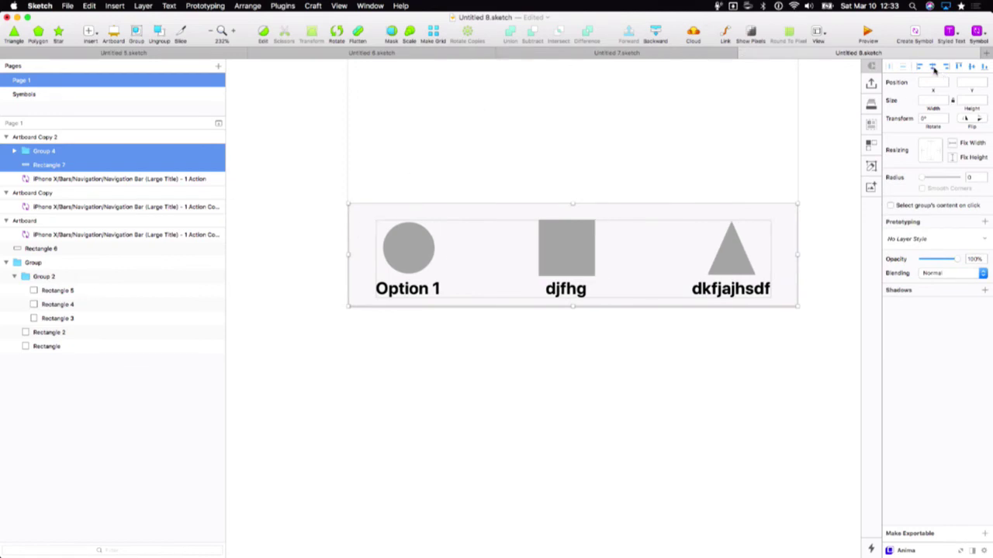
left_click(971, 68)
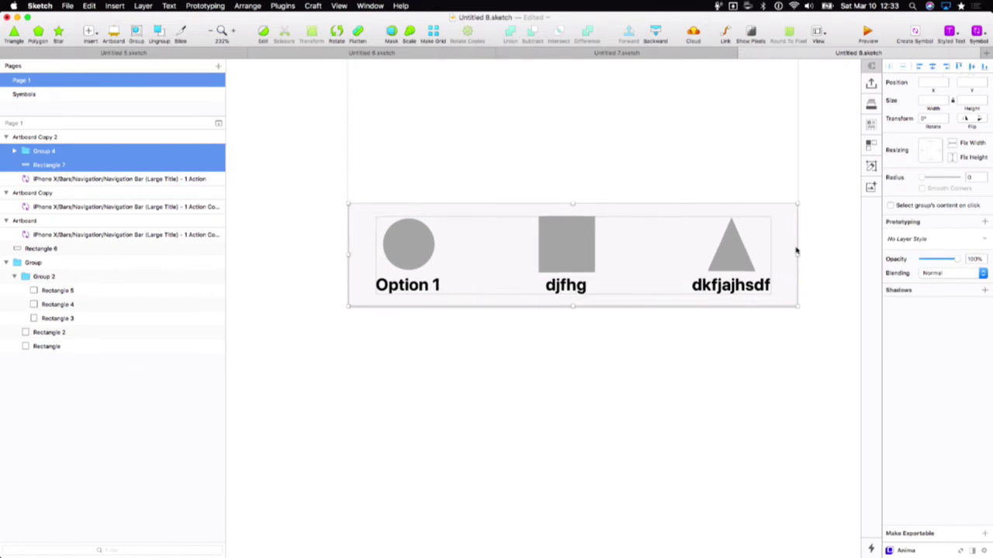
left_click(744, 377)
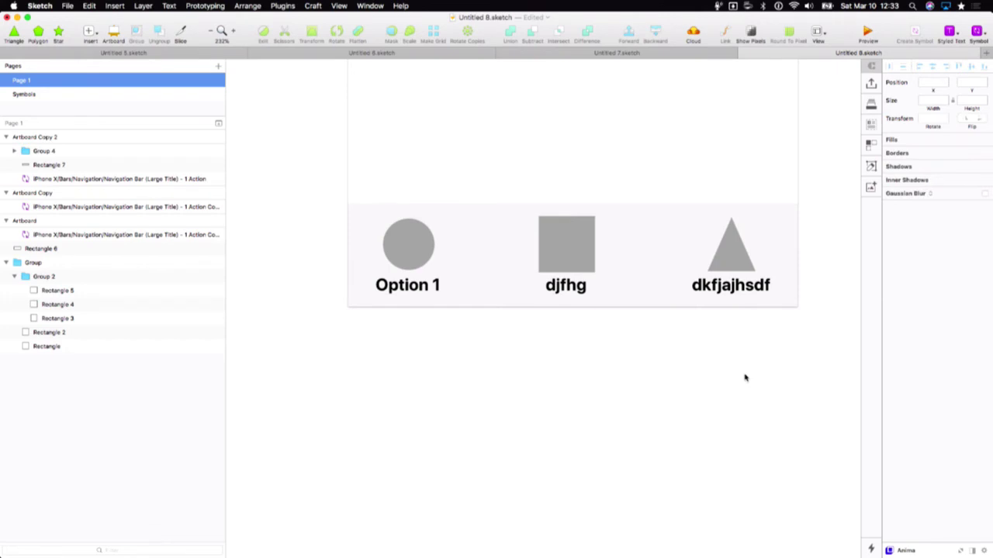
- Expand the combined group and its three nested groups in the layer list to examine how the icons and labels are nested
left_click(707, 283)
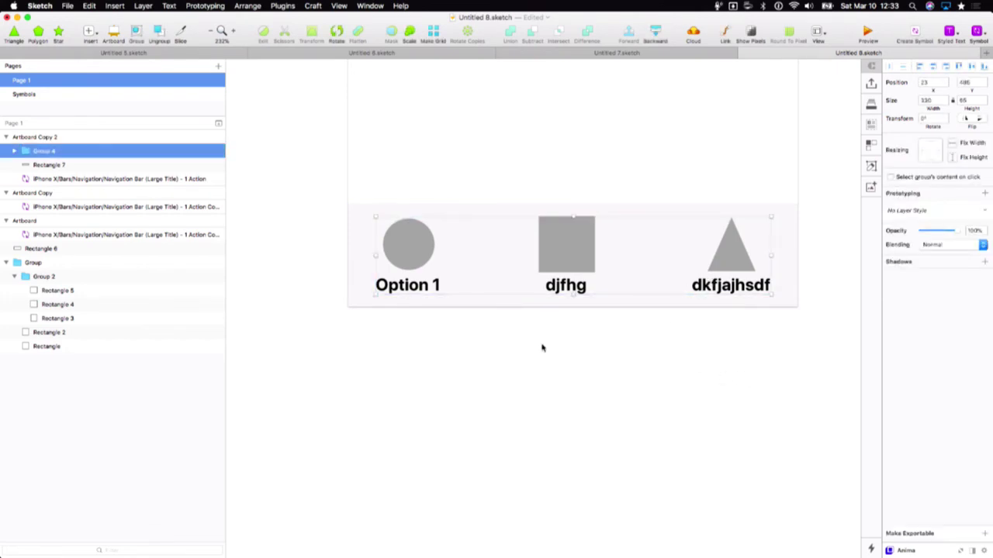
left_click(13, 151)
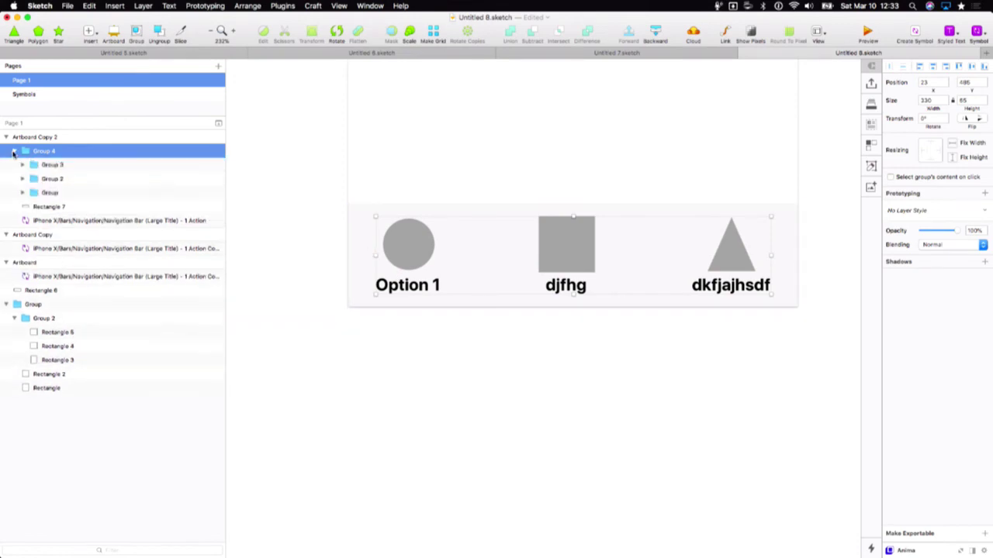
left_click(22, 192)
left_click(23, 178)
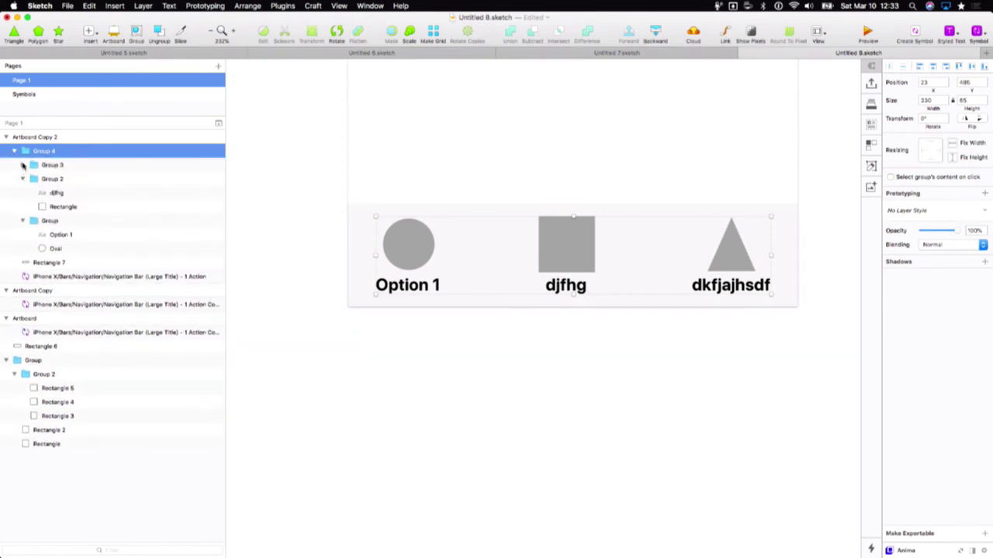
left_click(22, 166)
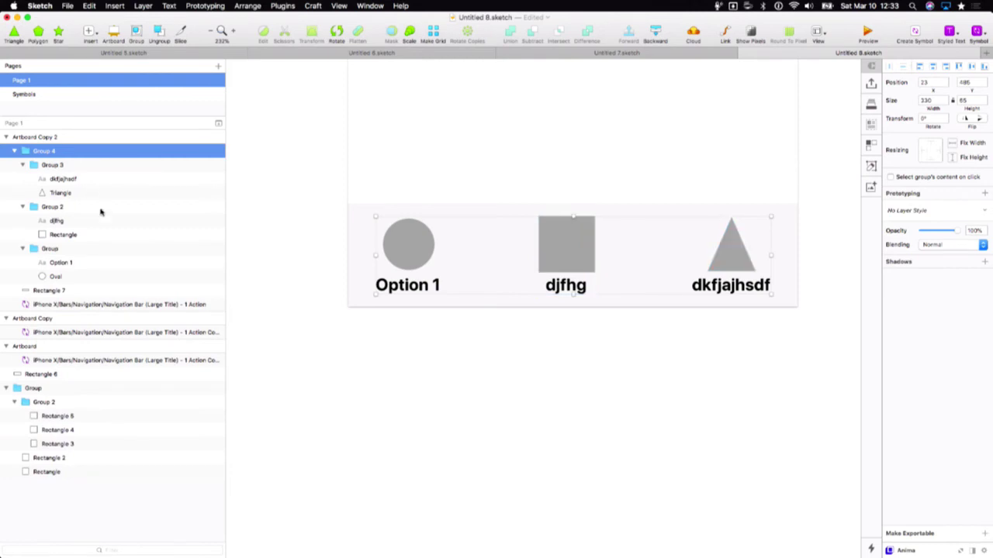
left_click(357, 352)
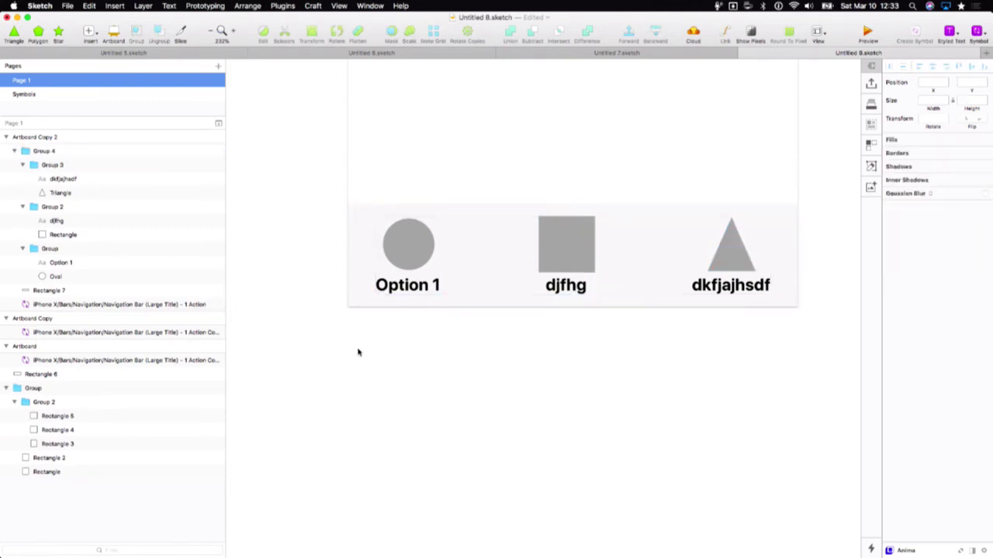
- Examine the symbol overrides of the navigation bar instance on the artboard named Artboard
key("super+1")
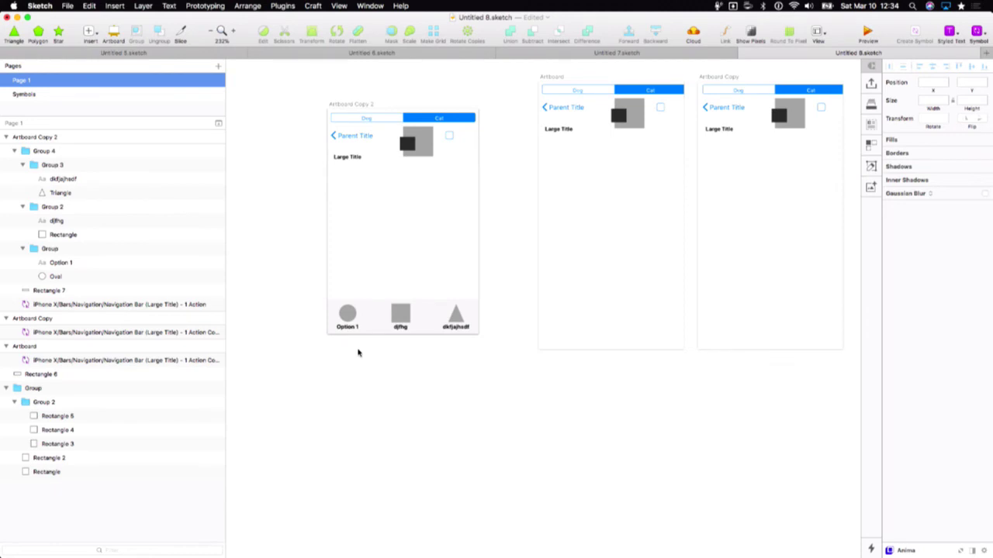
left_click(660, 110)
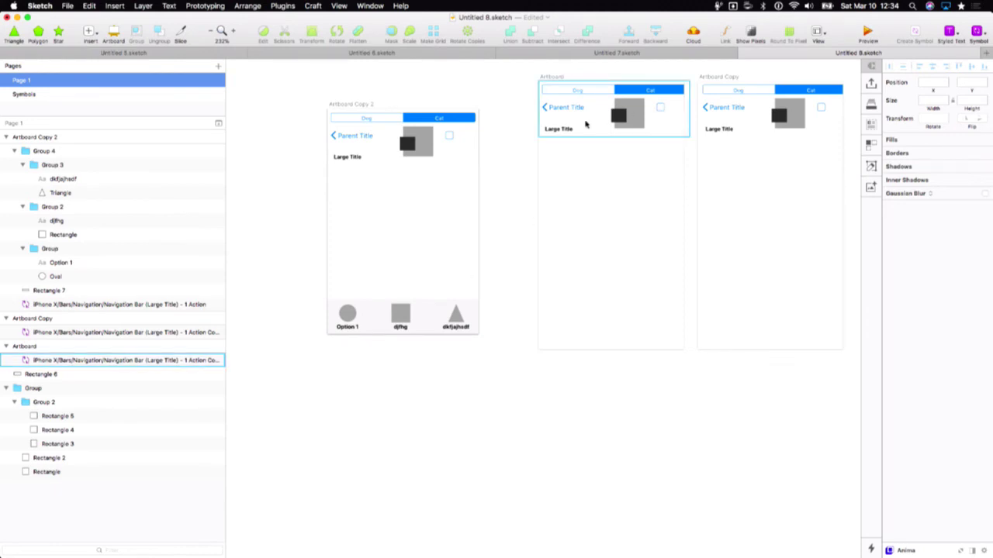
key("super+plus")
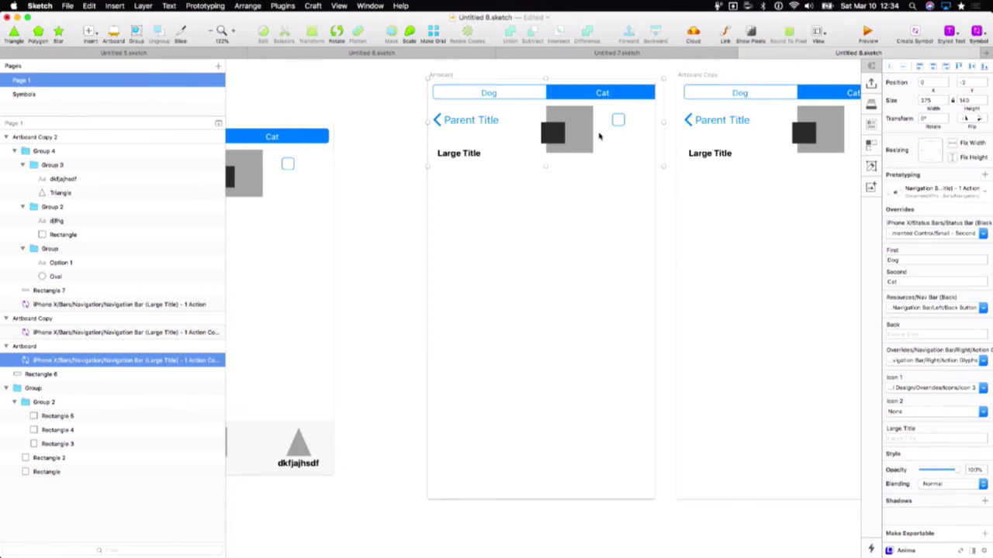
scroll(469, 301, "left", 8)
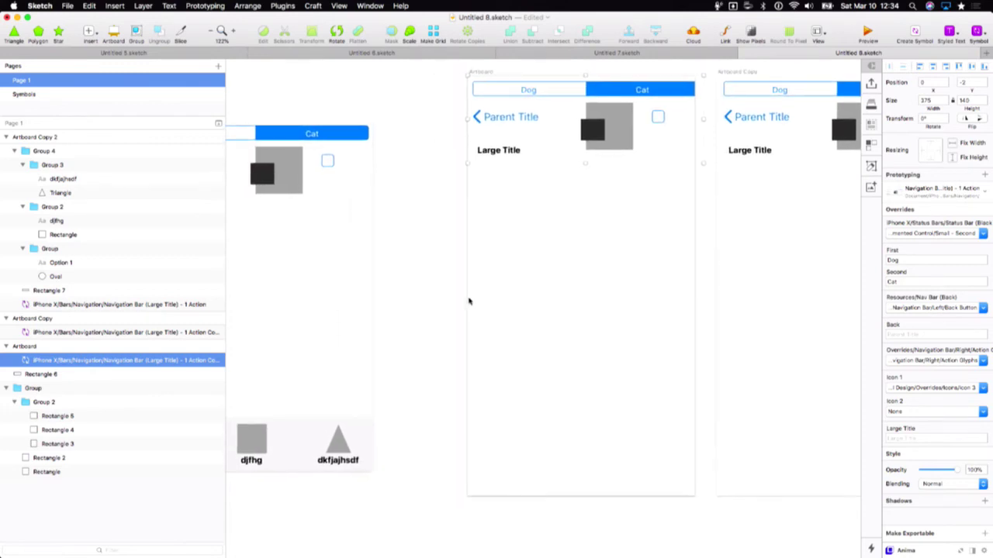
- Ungroup the combined bottom bar group on Artboard Copy 2, keeping the three icon-and-label groups separate
scroll(469, 302, "down", 4)
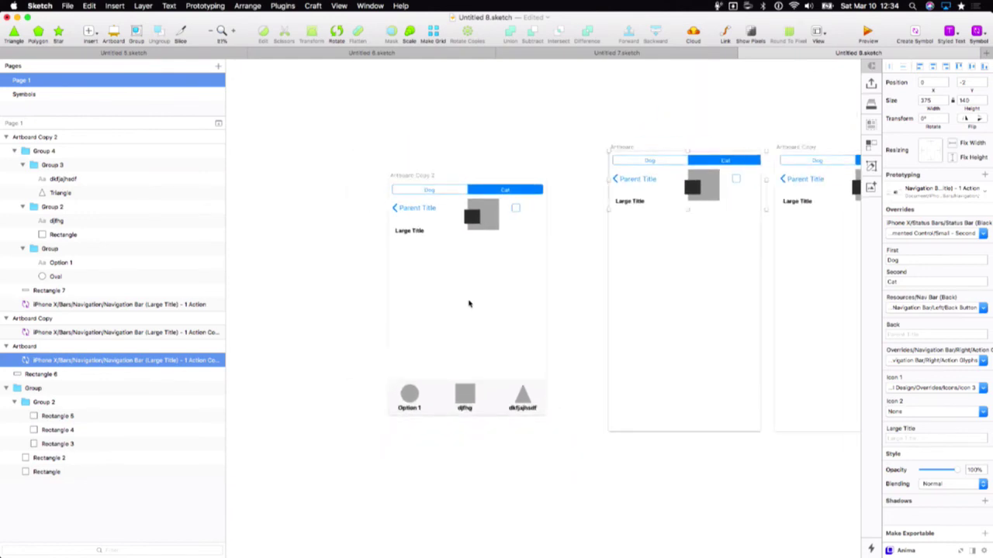
scroll(468, 302, "up", 6)
scroll(469, 304, "down", 3)
scroll(468, 303, "down", 1)
left_click(500, 397)
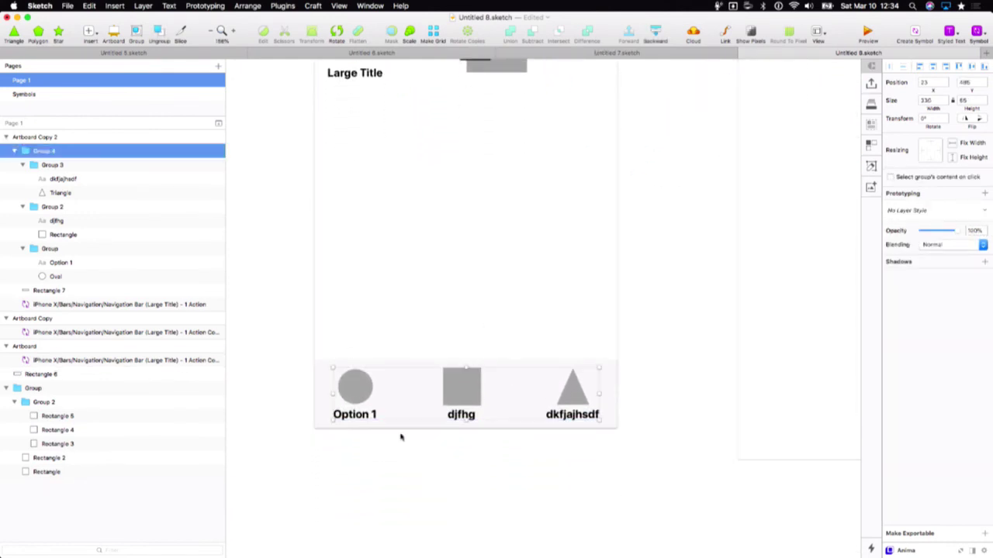
left_click(370, 471)
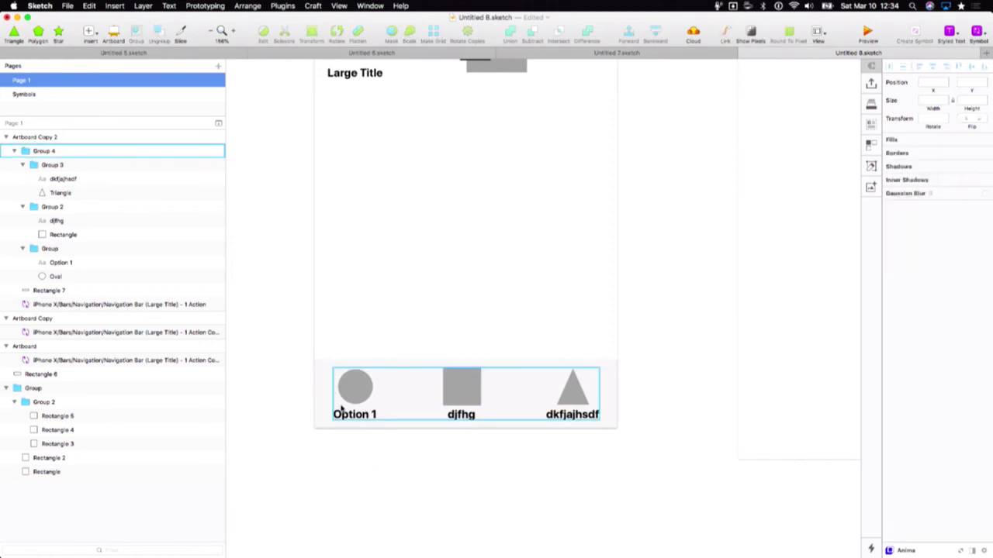
left_click(343, 414)
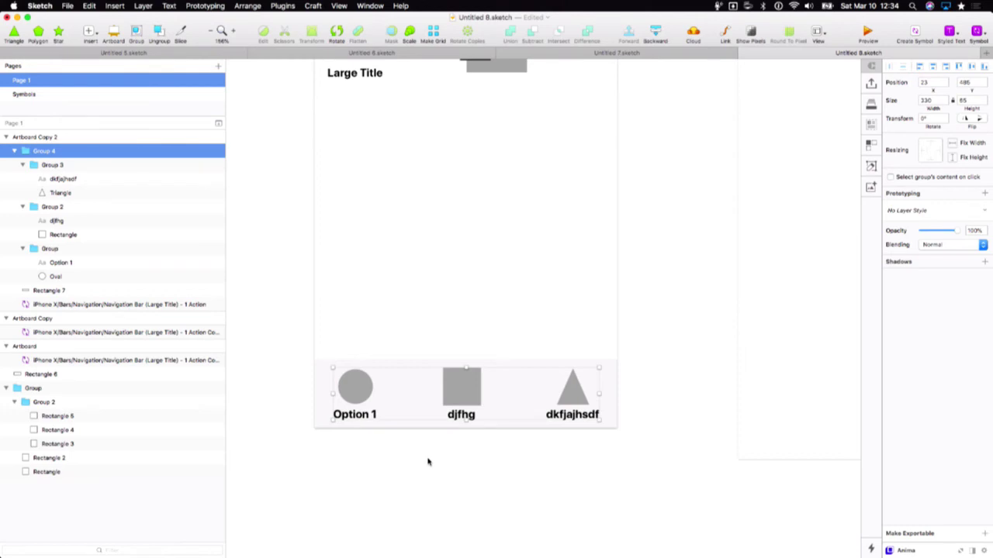
right_click(471, 395)
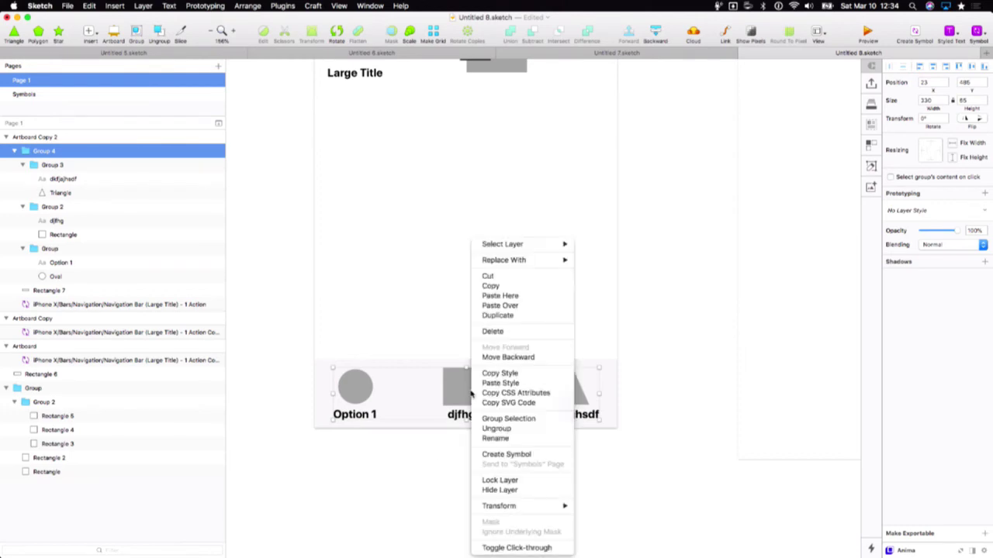
left_click(521, 430)
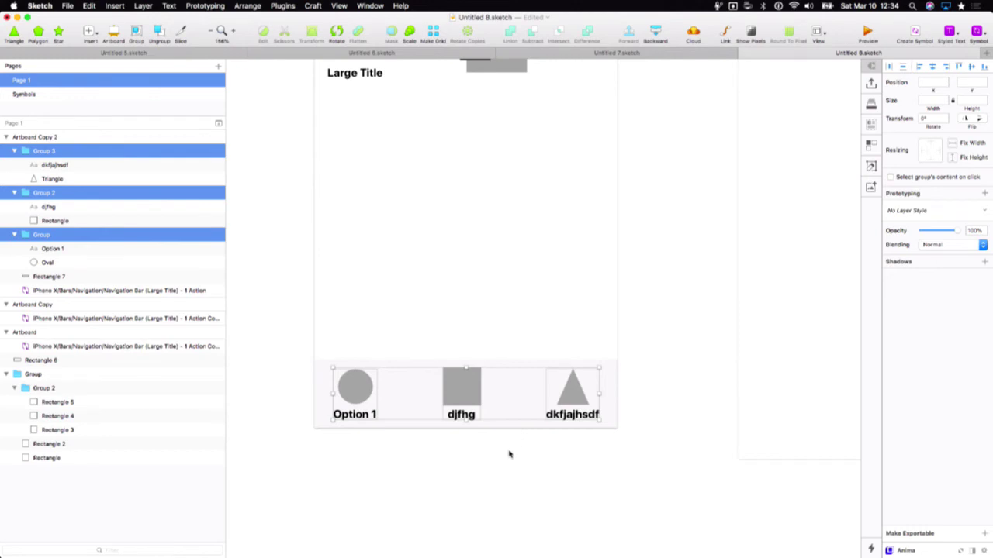
left_click(510, 454)
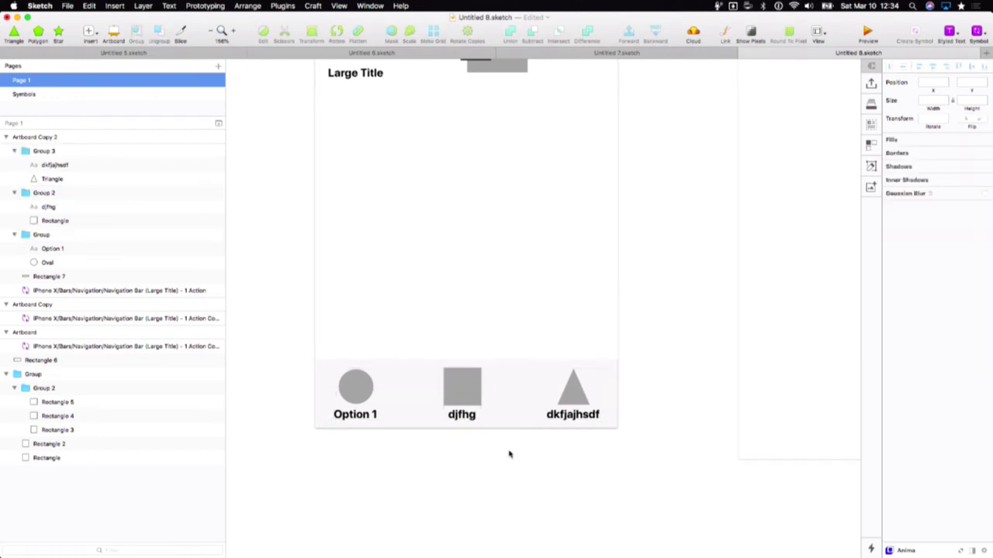
- Set the text alignment of the Option 1, djfhg and dkfjajhsdf labels to centered
scroll(510, 454, "up", 3)
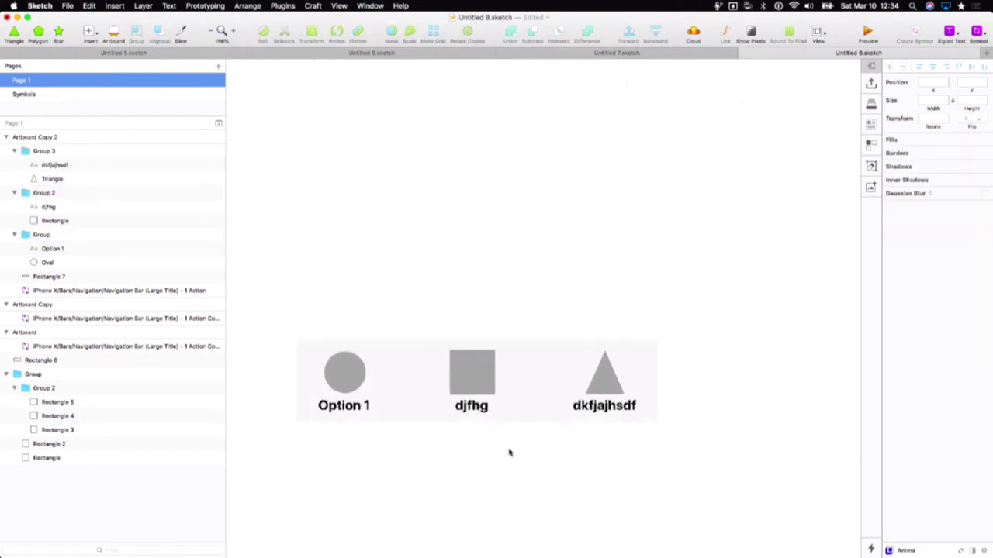
scroll(508, 453, "down", 1)
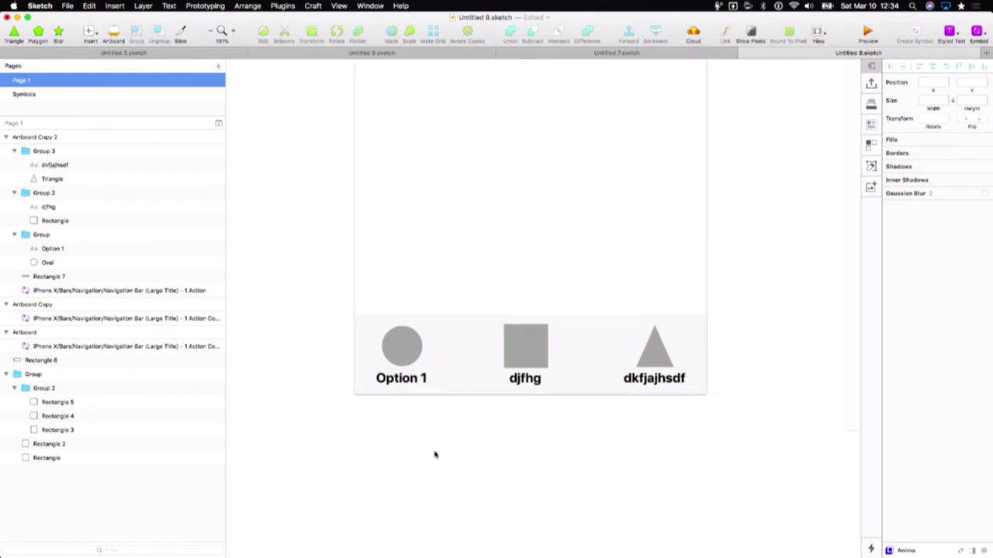
double_click(406, 380)
left_click(525, 378, "shift")
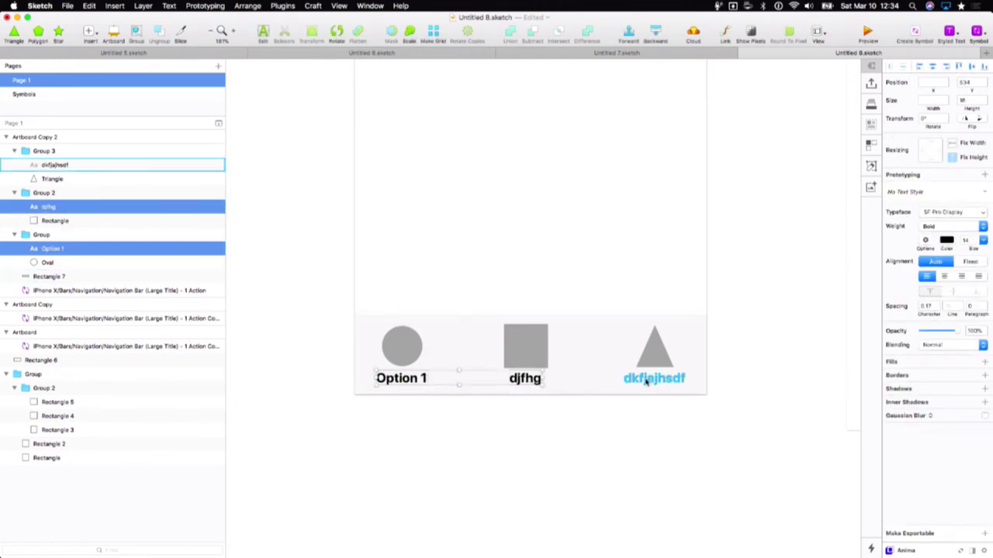
left_click(653, 378, "shift")
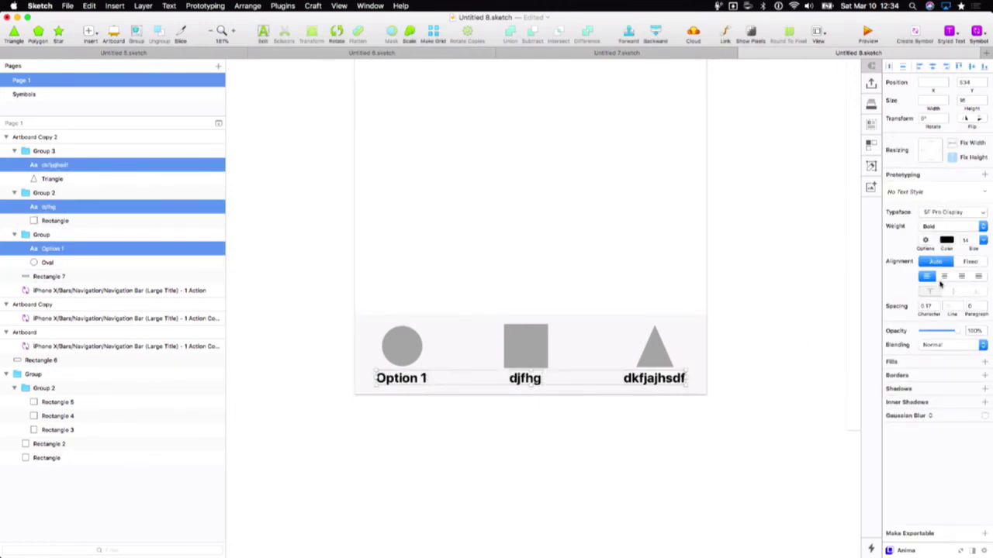
left_click(944, 277)
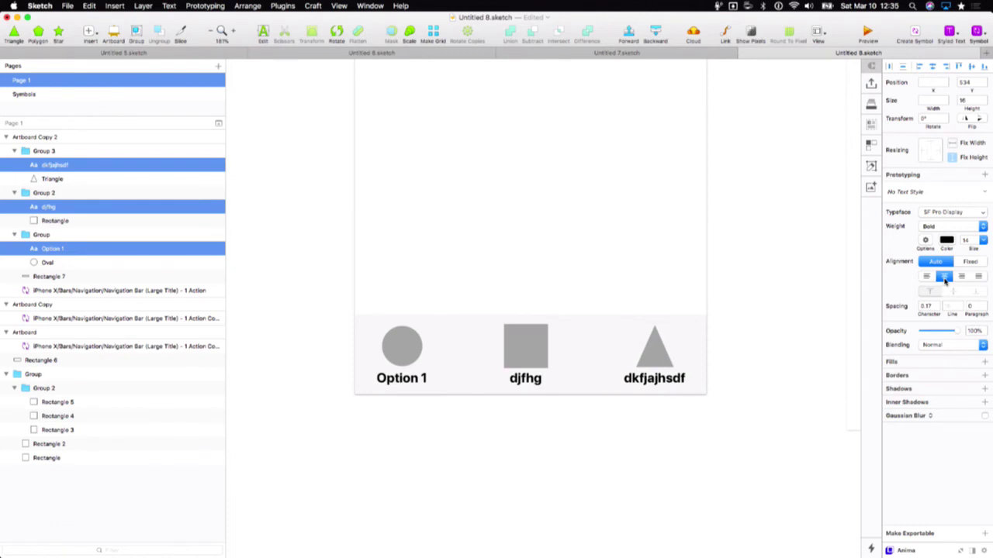
left_click(760, 470)
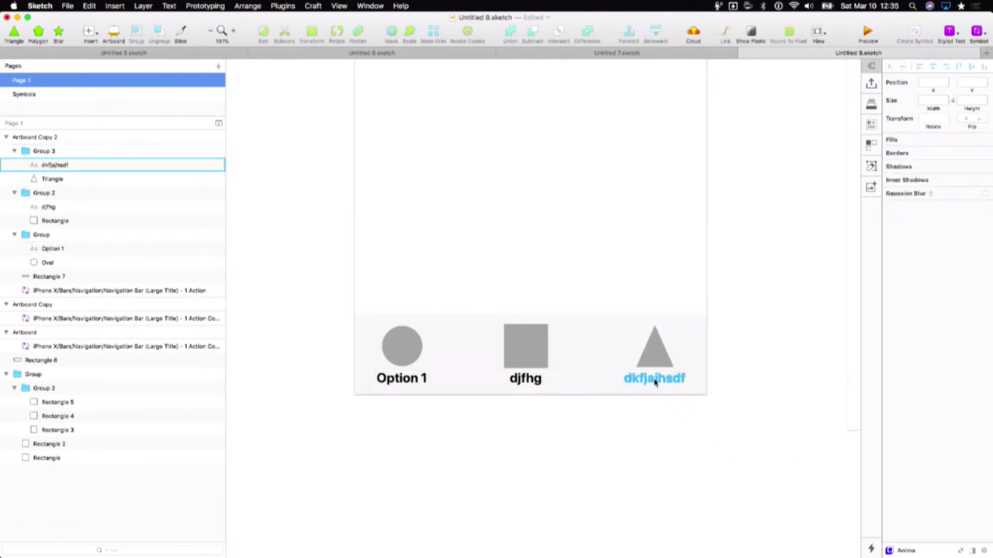
- Replace the triangle's label text with "sdffhdfg"
double_click(656, 378)
double_click(655, 380)
type("sdf")
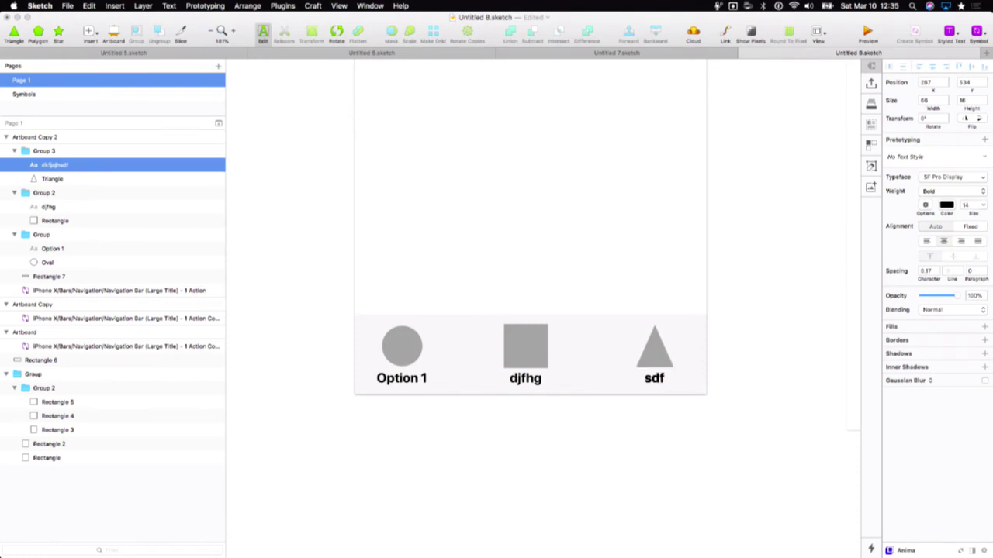
type("fhdfg")
key("Escape")
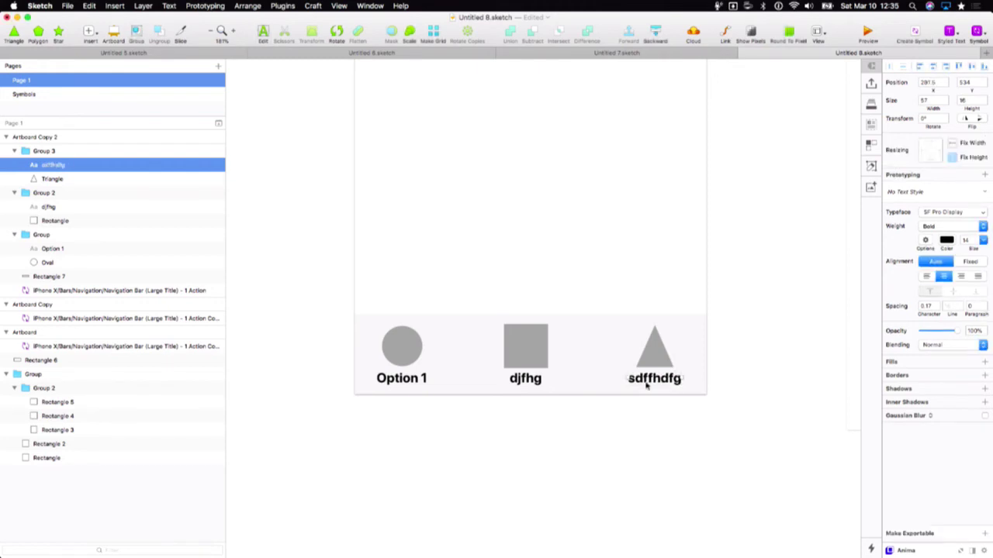
key("Escape")
left_click(603, 476)
scroll(603, 476, "left", 2)
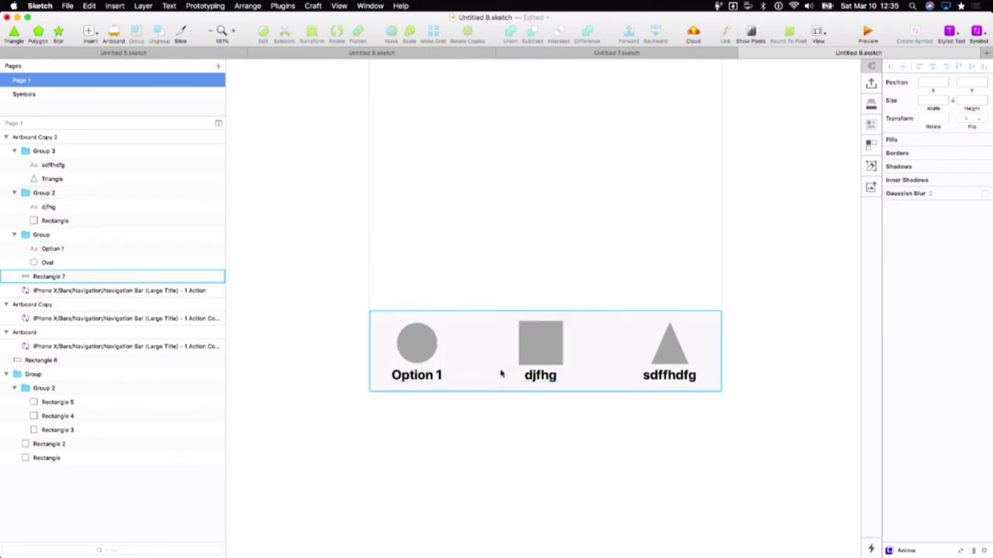
scroll(453, 377, "up", 2)
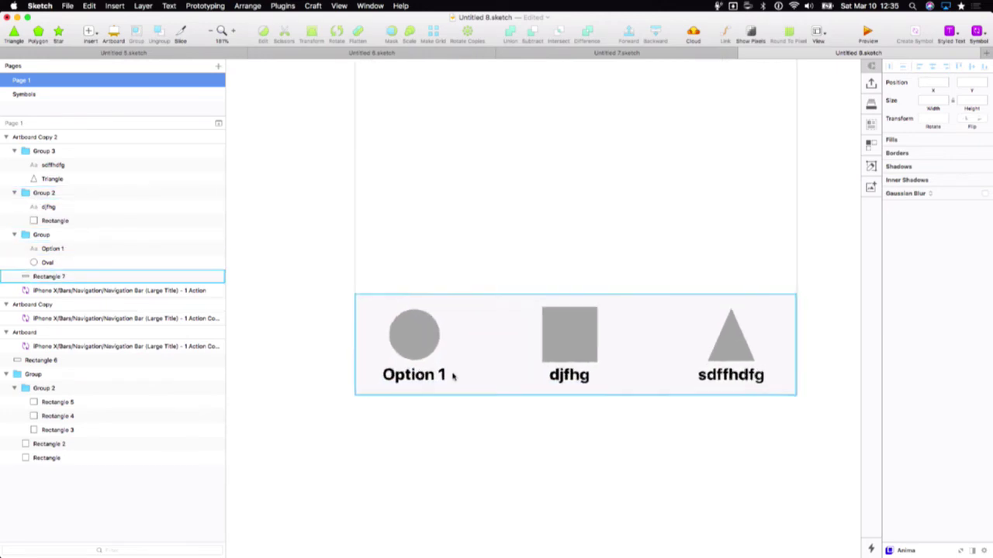
- Replace the circle's label text in the bottom bar with "OPtion 2"
scroll(454, 377, "up", 1)
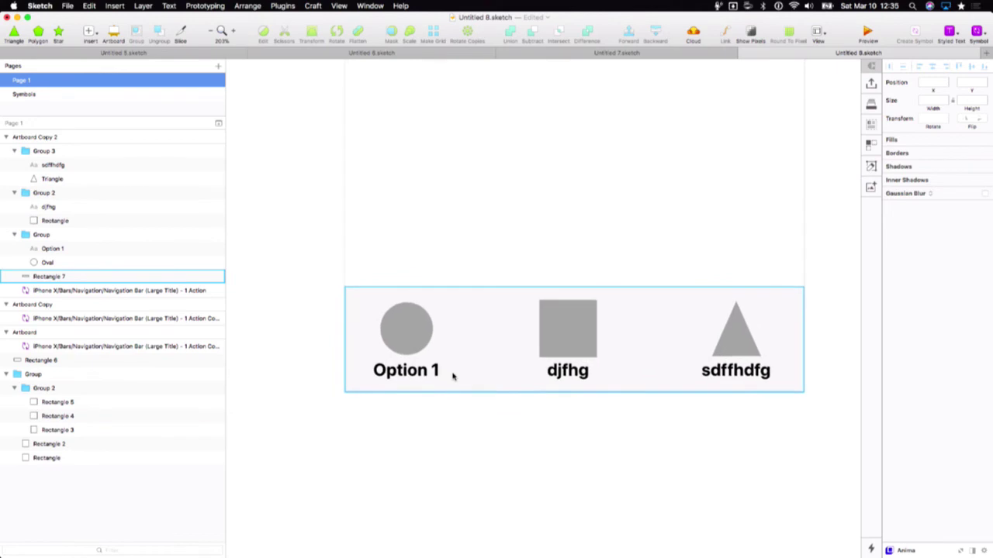
left_click(404, 373)
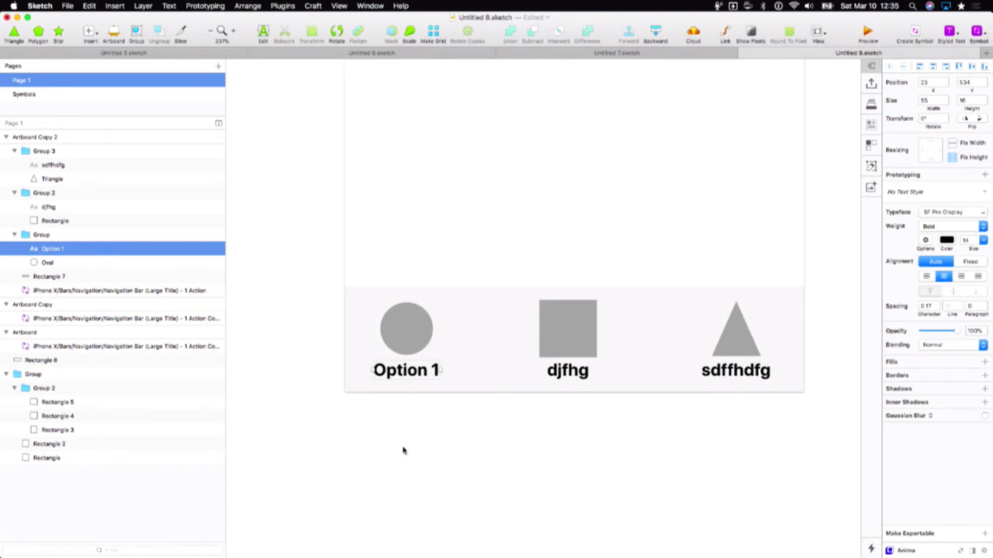
double_click(401, 373)
type("OPtion 2")
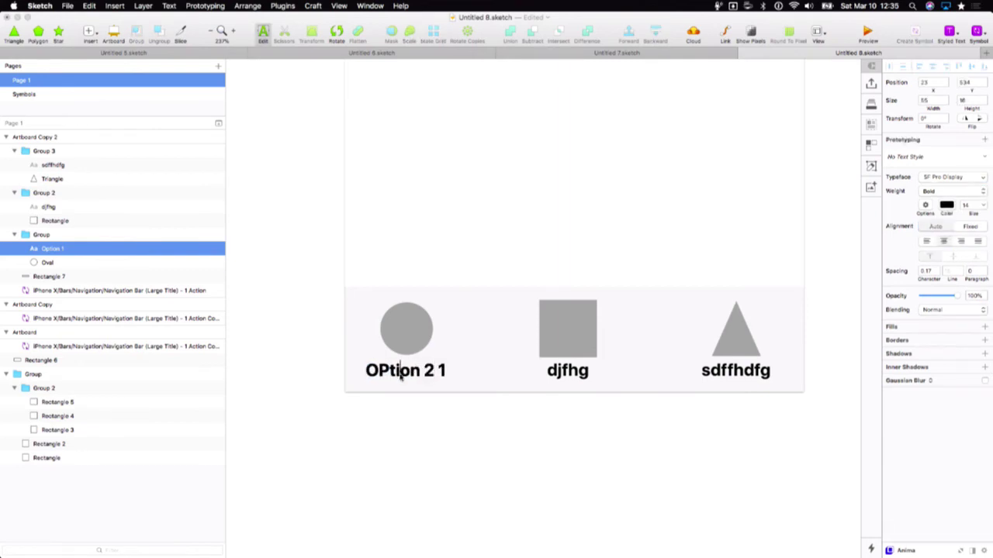
key("Right")
key("Right")
key("BackSpace")
key("BackSpace")
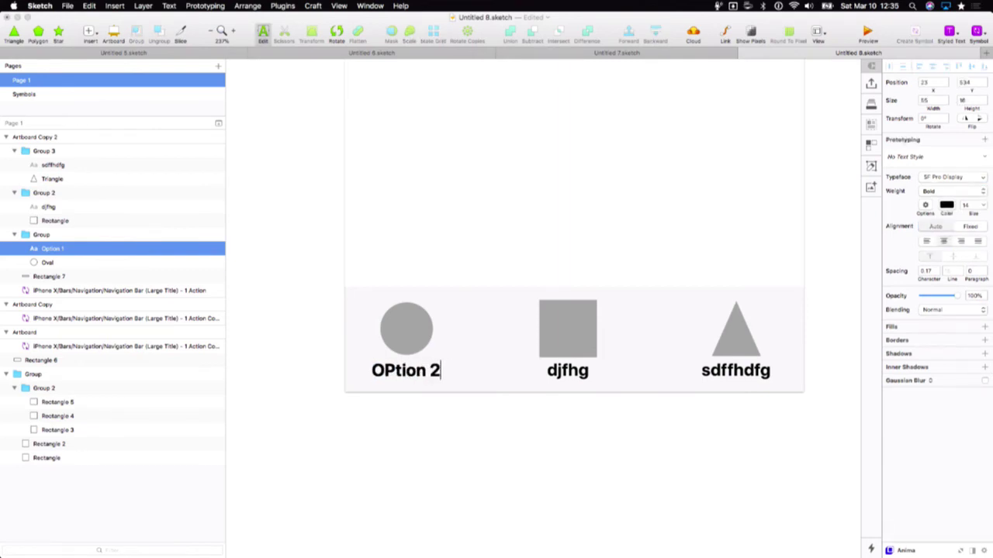
left_click(403, 466)
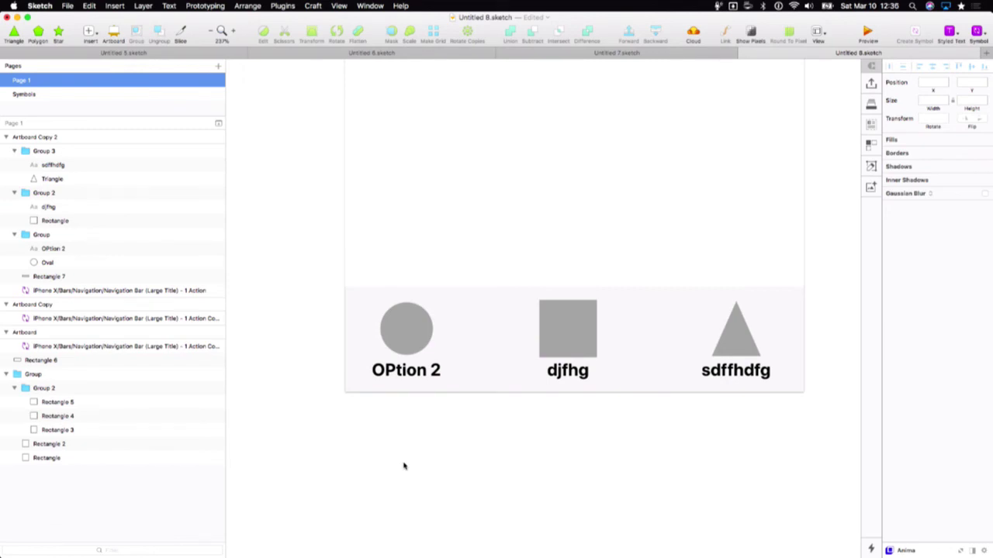
- Rename the text layer of the circle's label to "Option 1"
left_click(416, 370)
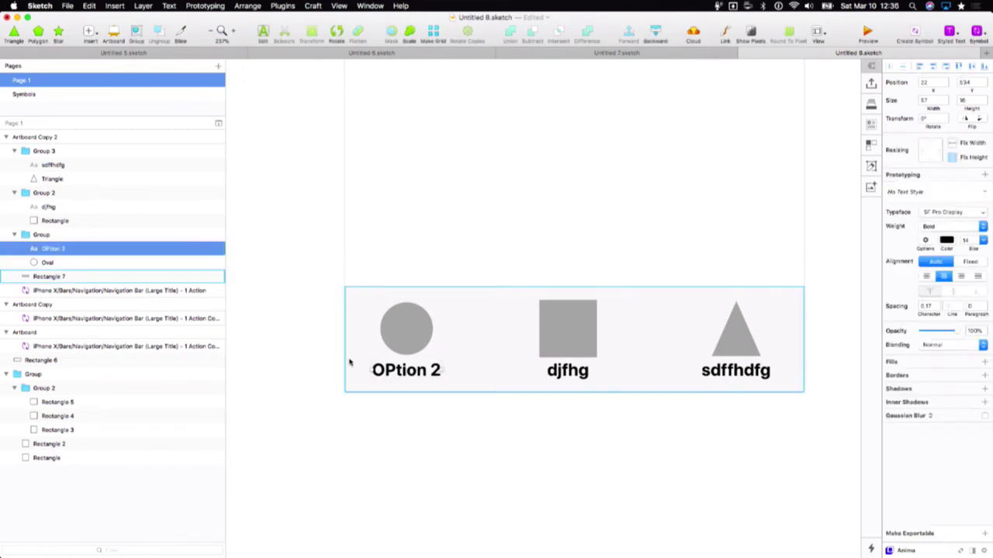
double_click(56, 248)
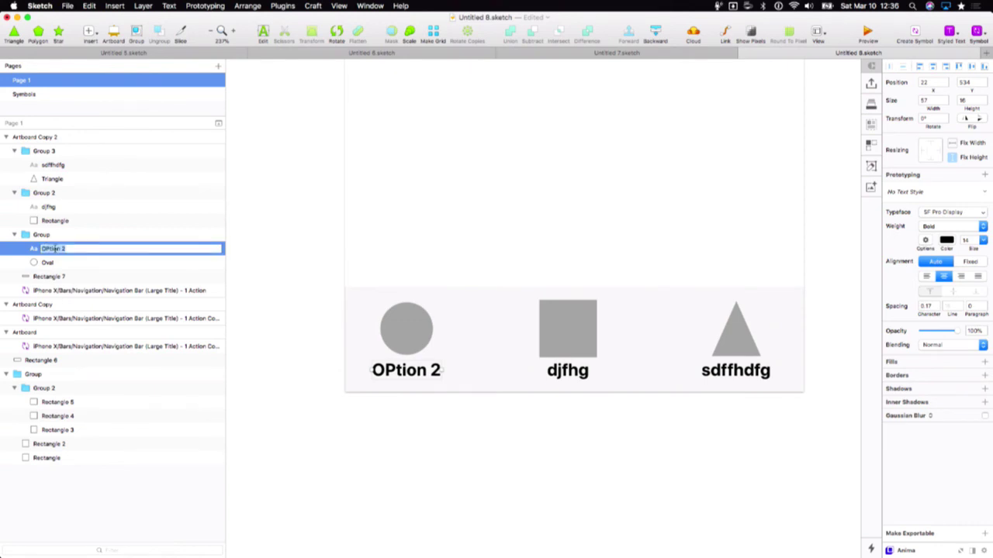
type("Option 1")
key("Return")
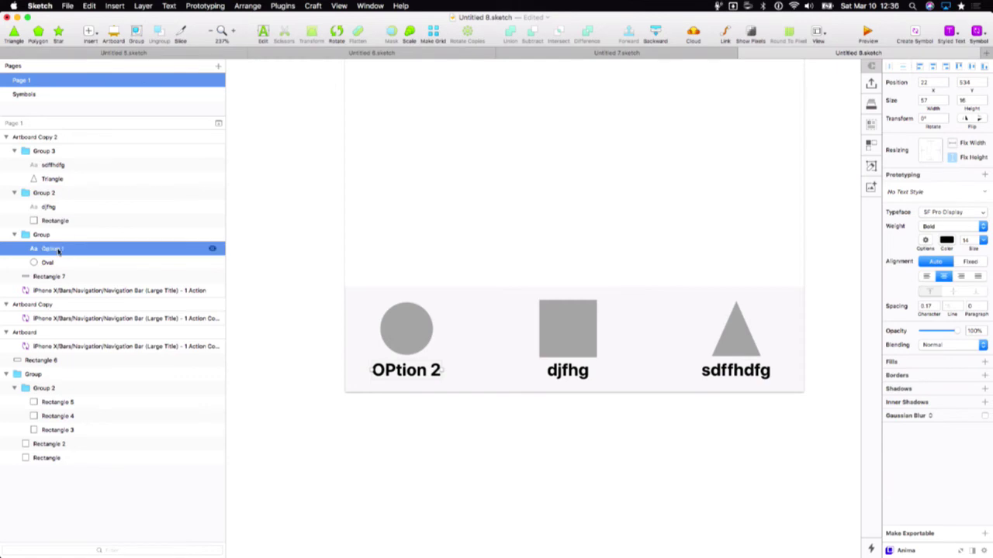
double_click(552, 371)
type("OPt")
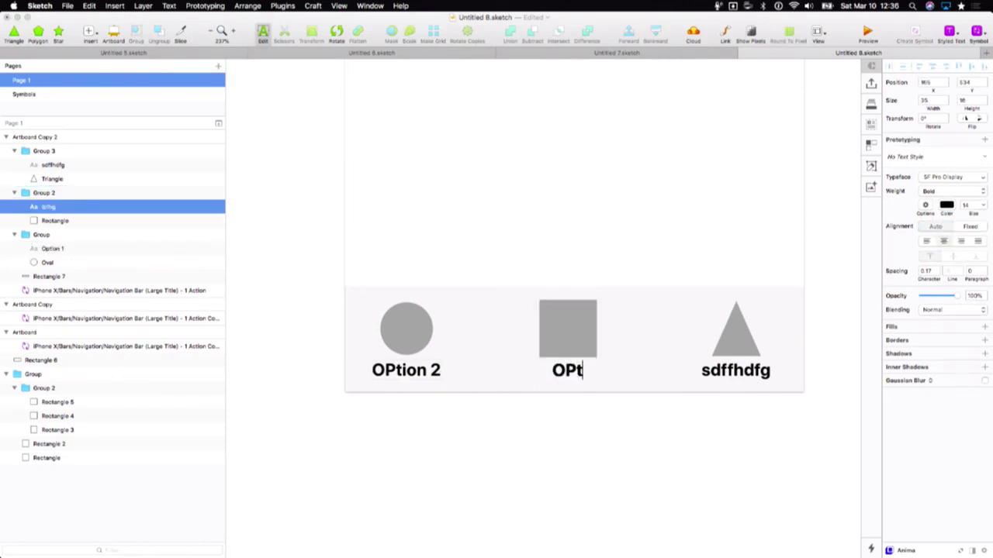
key("Escape")
key("super+z")
left_click(568, 377)
double_click(569, 371)
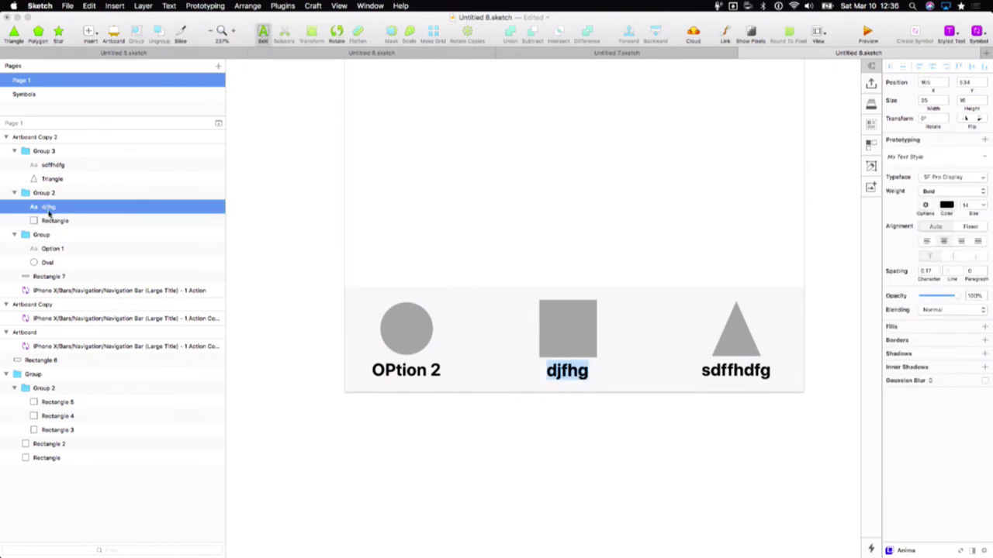
- Rename the text layer of the square's label to "Option 2"
double_click(48, 207)
type("Option 2")
key("Return")
key("Escape")
- Rename the text layer of the triangle's label to "Option3"
left_click(53, 165)
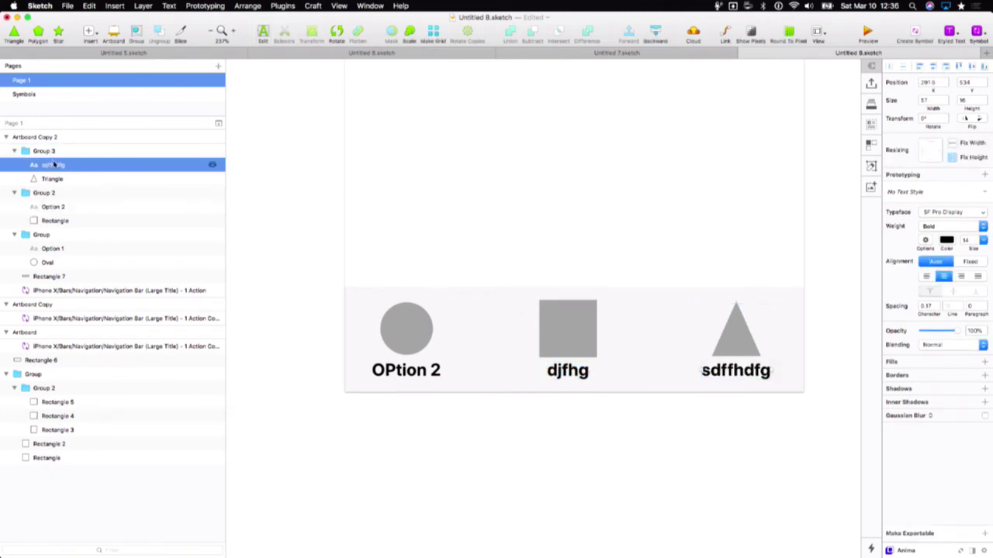
double_click(53, 164)
type("Option 3")
key("Return")
key("super+r")
type("Option 3")
key("Return")
left_click(568, 465)
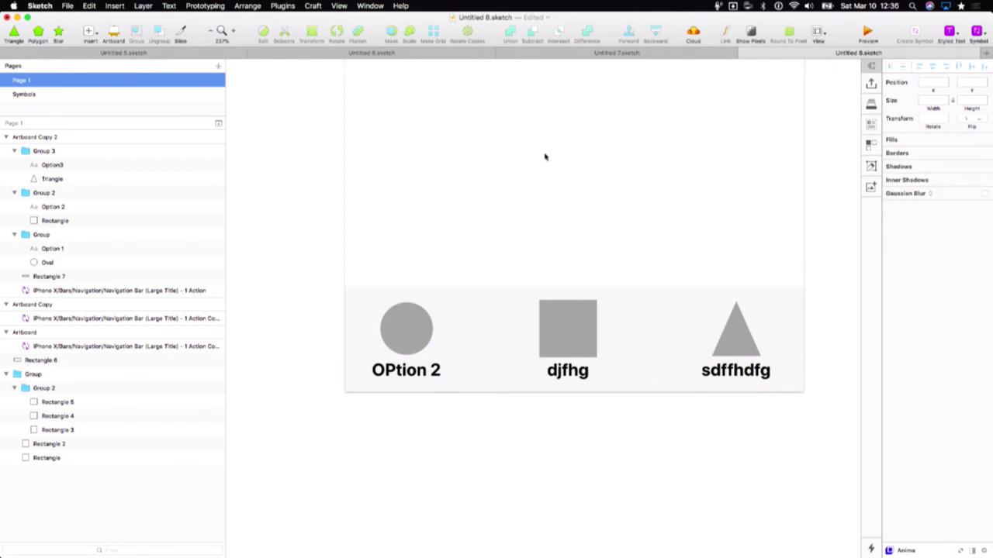
- Draw a rectangle about 62 by 43 on Artboard Copy 2, above the bottom bar
key("r")
left_click_drag(464, 135, 540, 187)
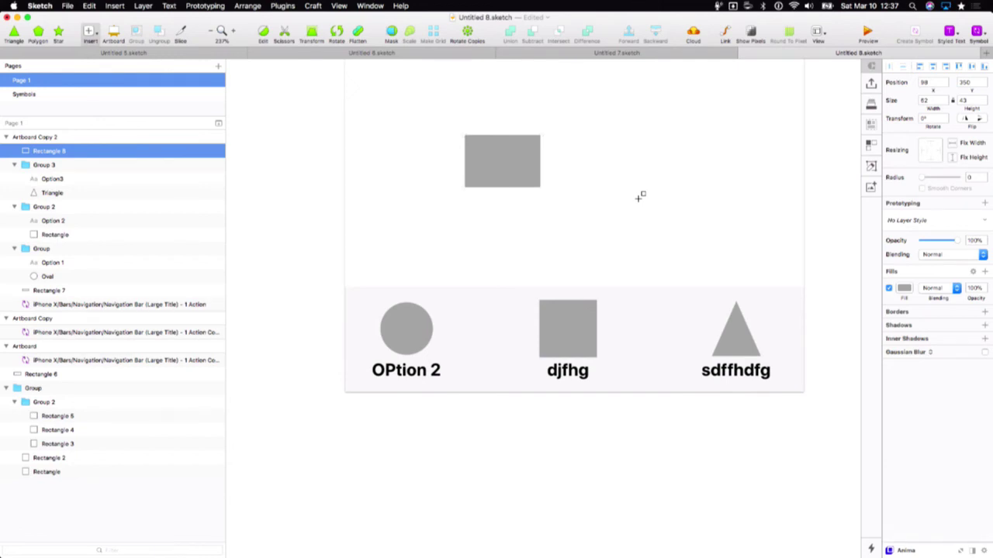
key("Escape")
- Replace the square's label text with "test"
left_click(570, 377)
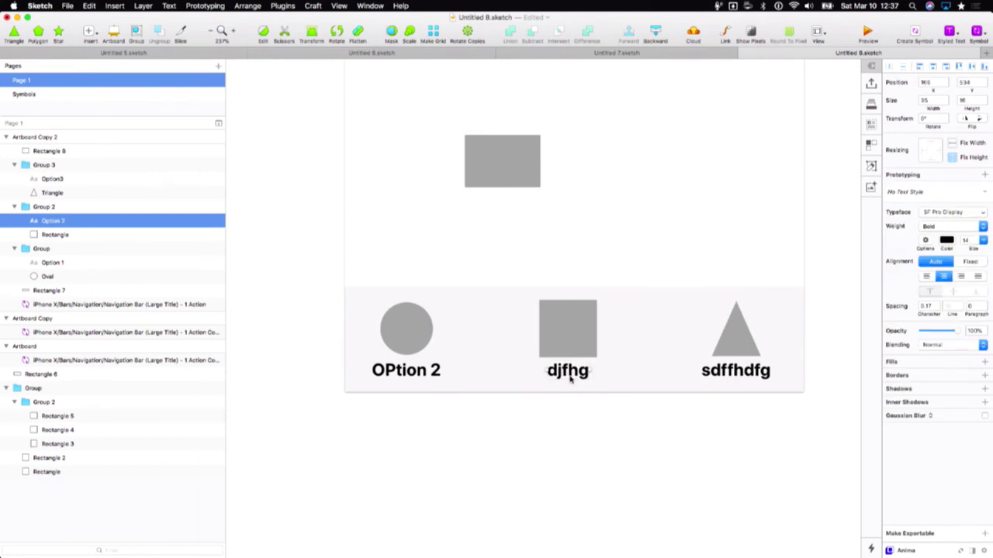
double_click(570, 377)
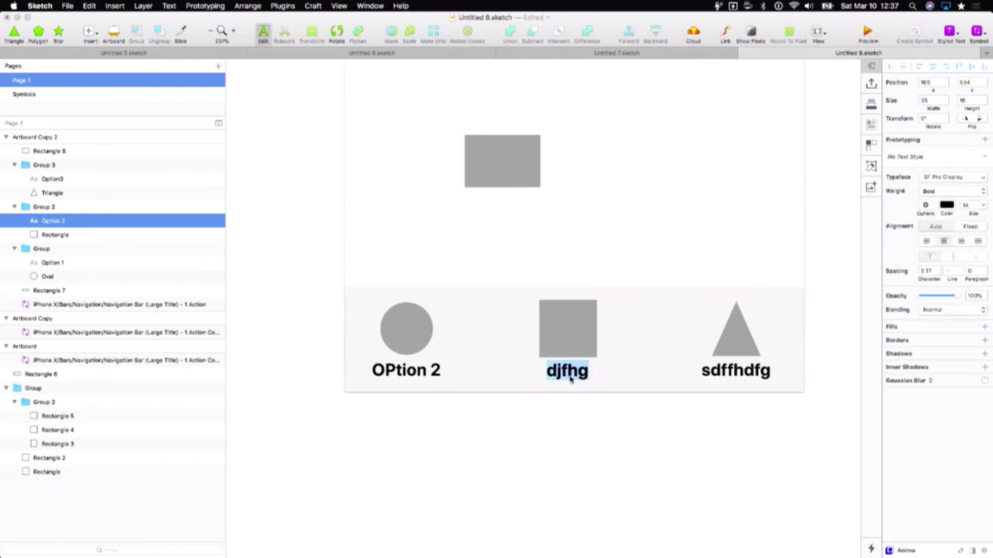
type("test")
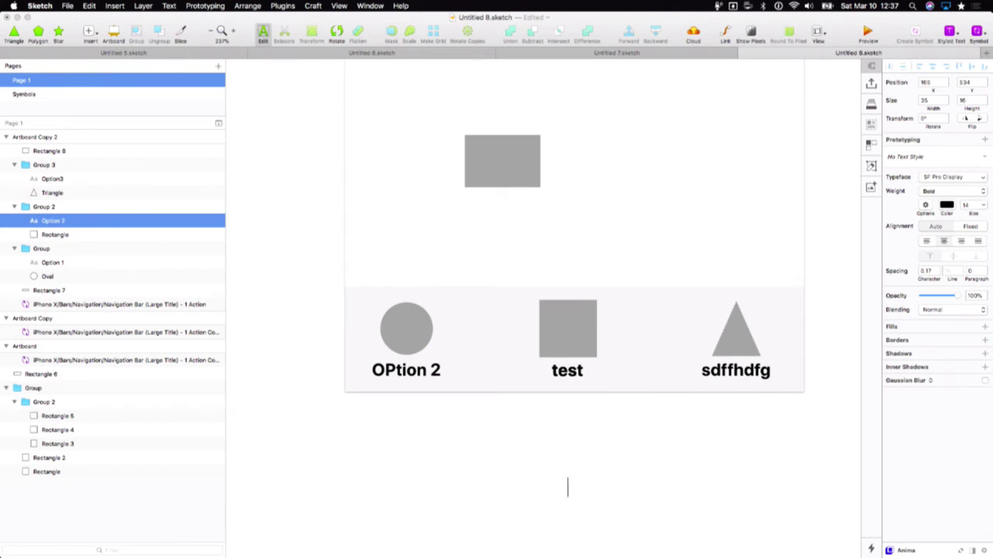
- Add extra lines reading "sdg" and "sdfg" below "test" in the square's label
left_click(567, 545)
type("sdg")
key("Return")
key("Return")
type("sdfg")
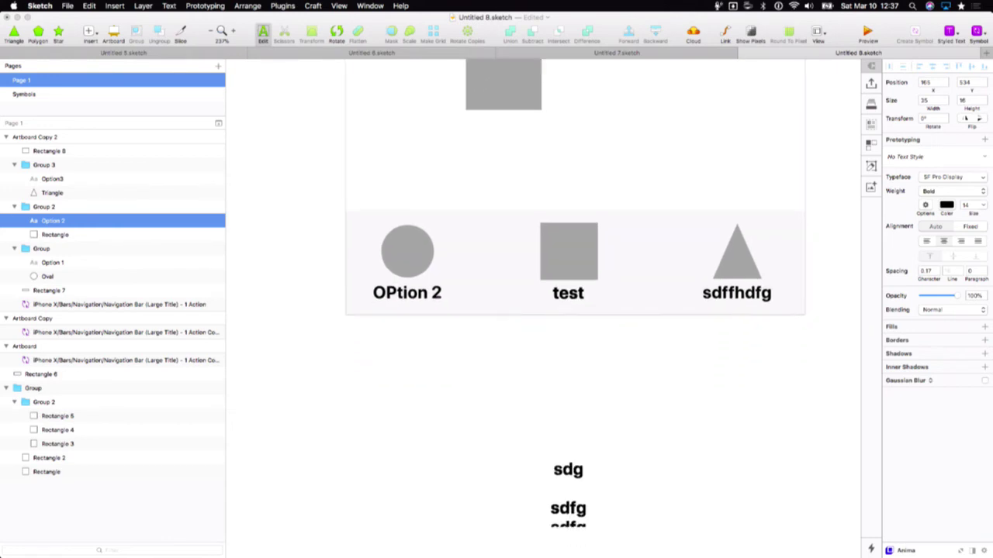
key("Return")
type("sdfg")
key("Return")
type("sdf")
key("BackSpace")
key("BackSpace")
key("BackSpace")
key("BackSpace")
key("BackSpace")
key("BackSpace")
key("BackSpace")
key("BackSpace")
key("BackSpace")
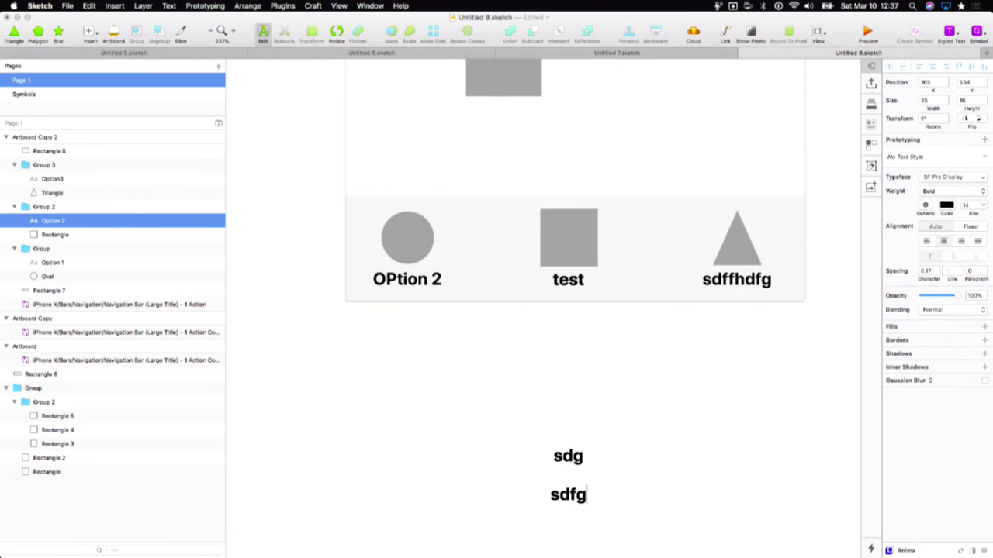
- Delete all the extra lines below "test" in the square's label and finish editing the text
key("Escape")
key("Return")
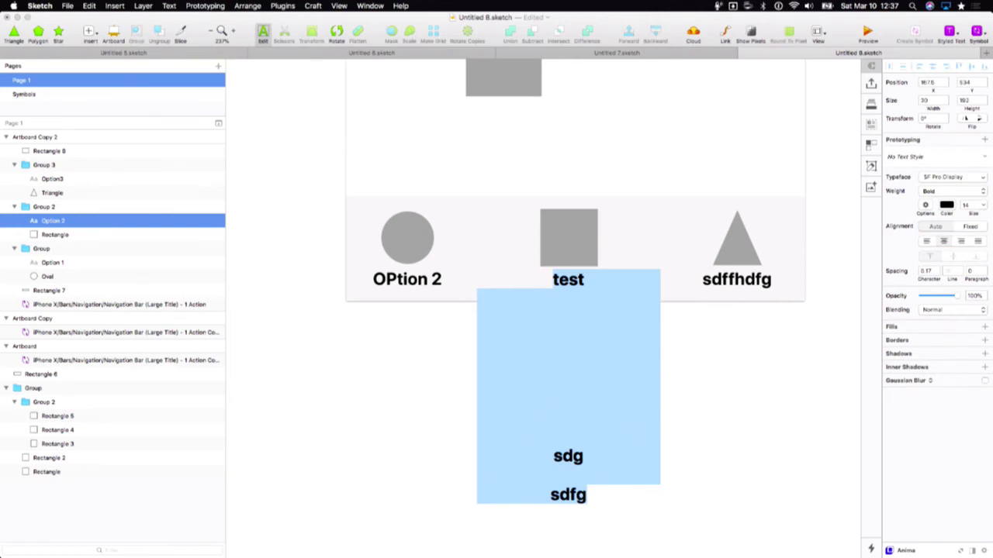
left_click(583, 285)
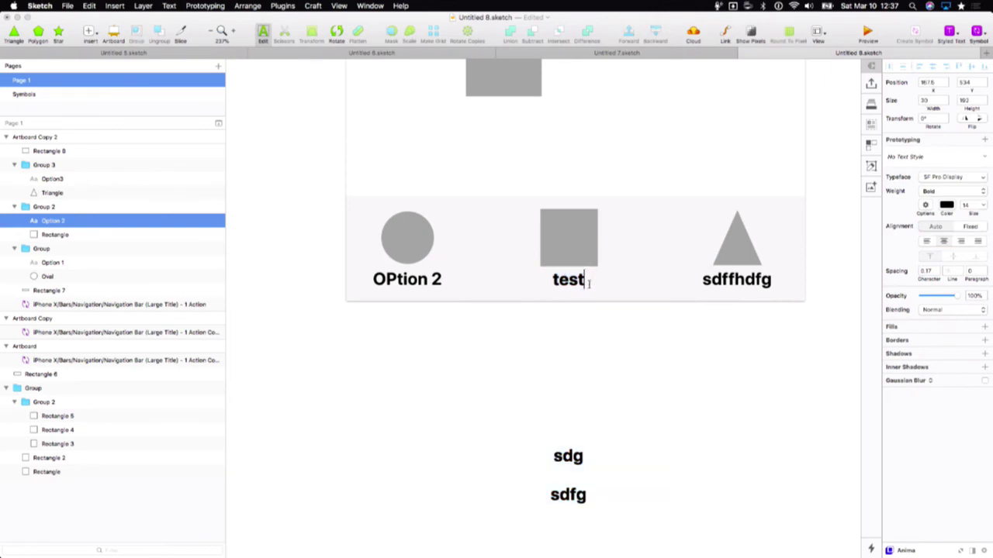
key("shift+super+Down")
key("BackSpace")
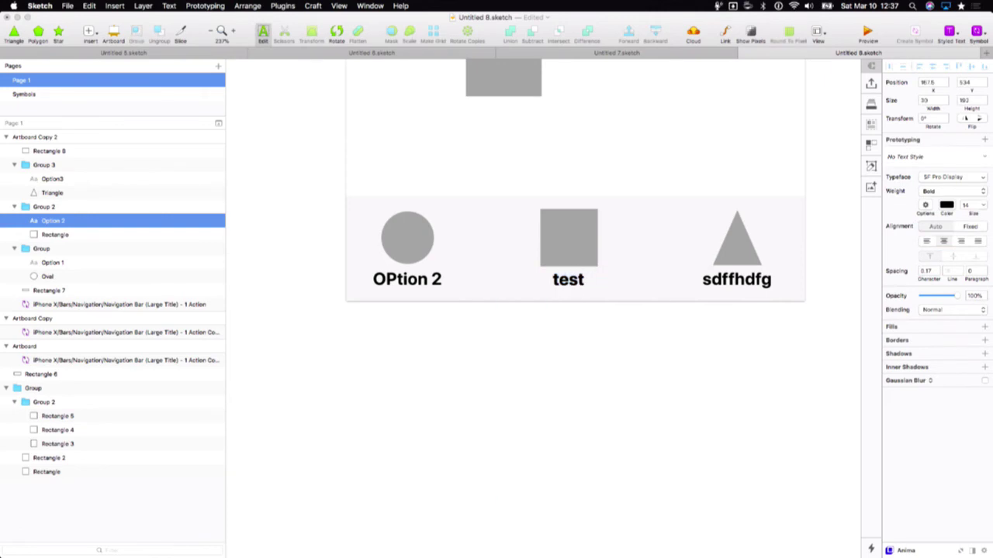
key("Escape")
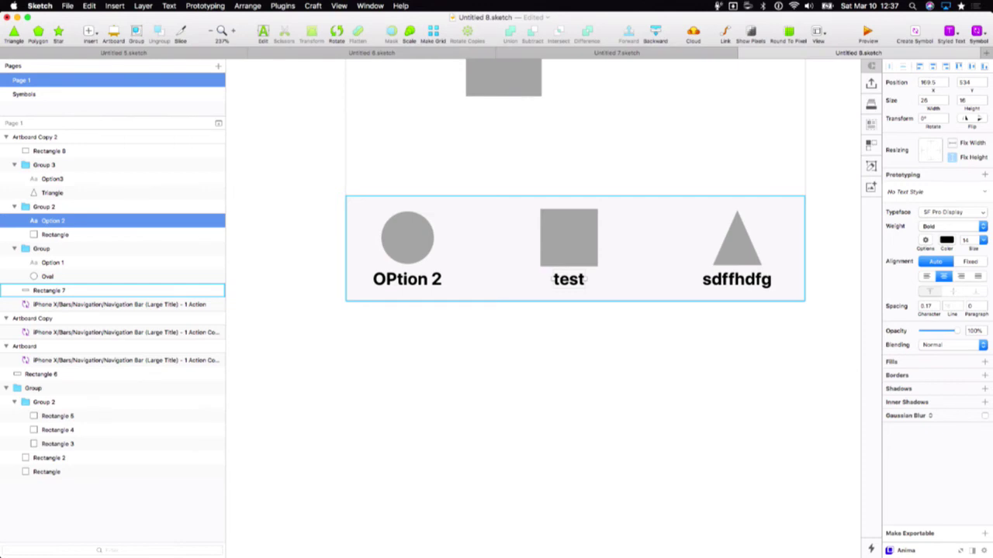
- Group the three icon-and-label groups together with the bottom bar's background rectangle
left_click(490, 354)
scroll(490, 357, "right", 3)
scroll(490, 358, "up", 2)
scroll(490, 356, "left", 1)
scroll(490, 357, "up", 1)
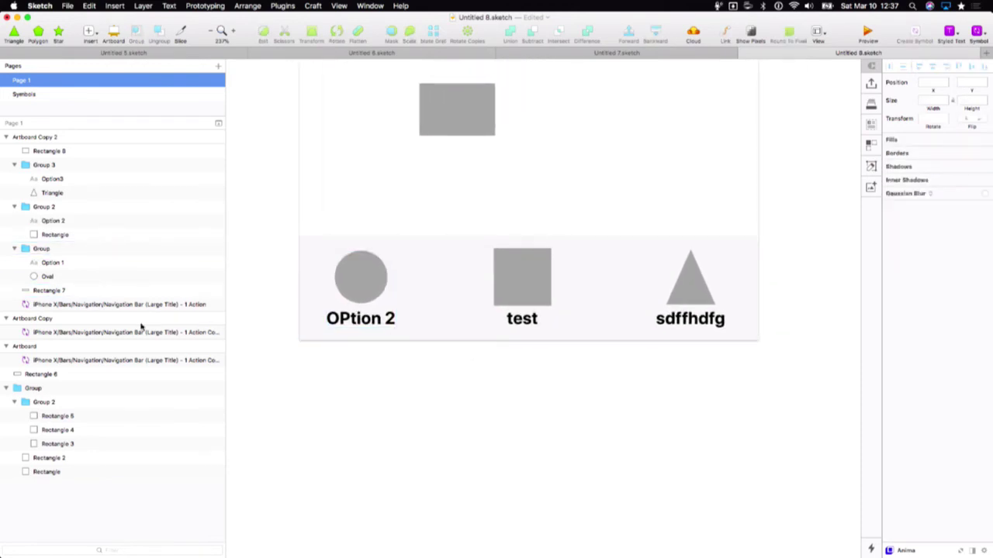
left_click(373, 305)
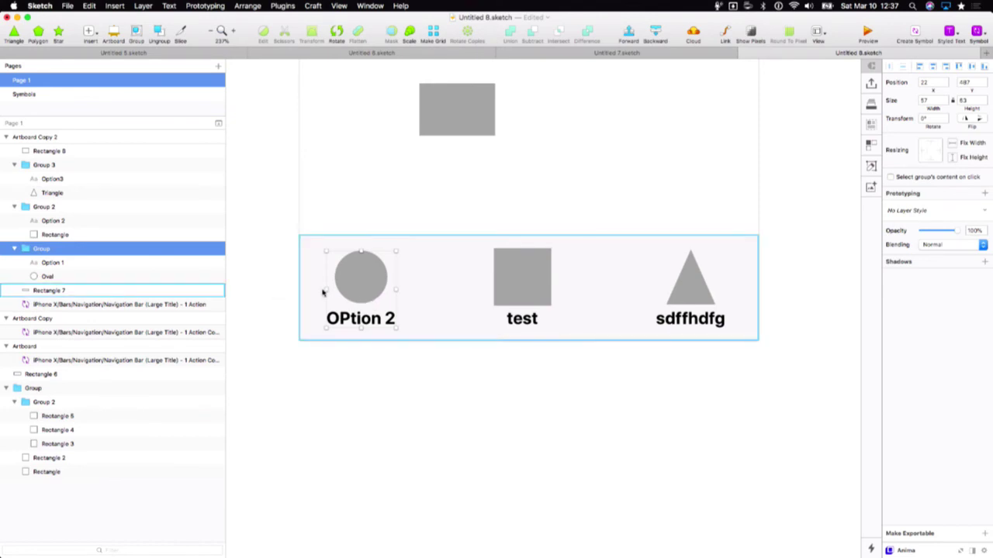
left_click(321, 314)
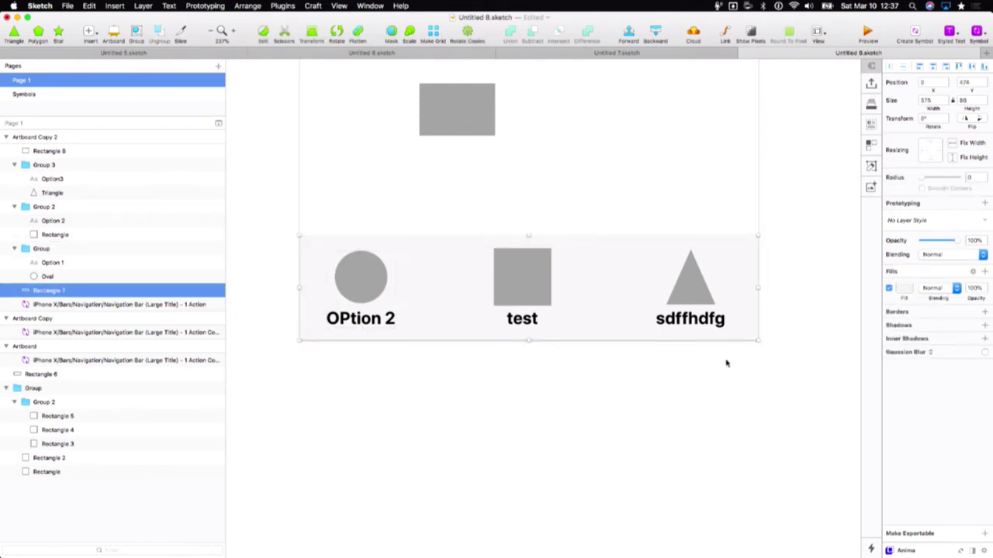
left_click(770, 367)
left_click_drag(770, 366, 325, 261)
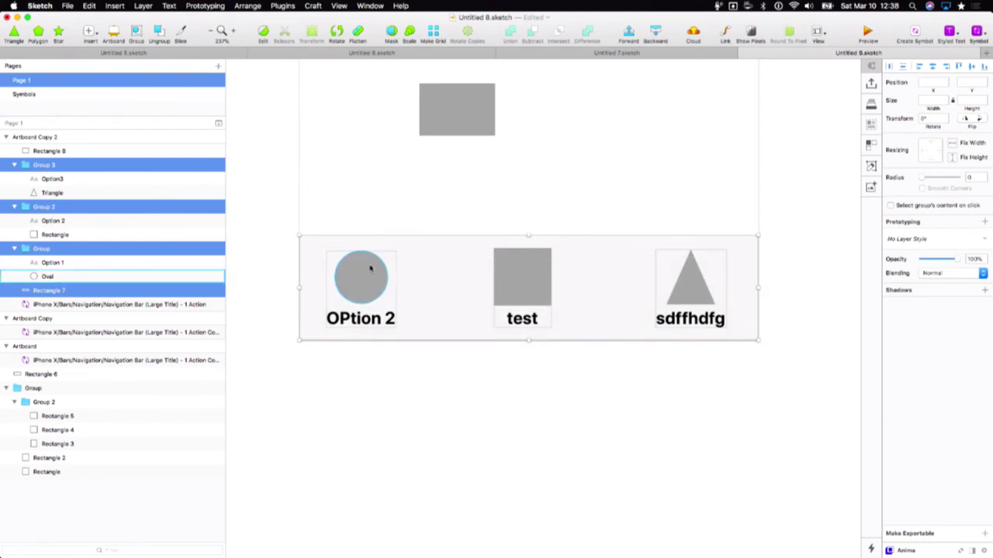
key("super+g")
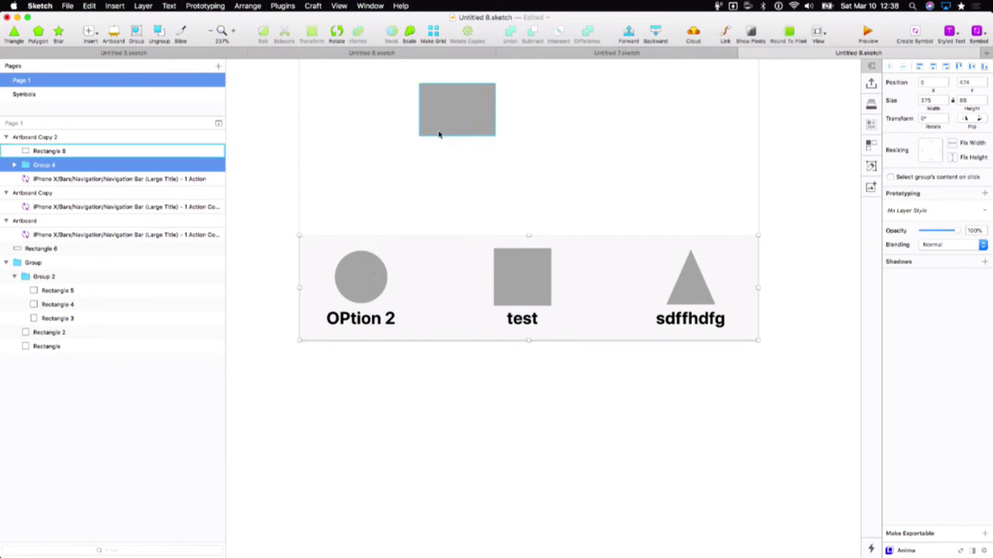
- Rename the combined bottom bar group to "Menu/Bottom"
key("super+r")
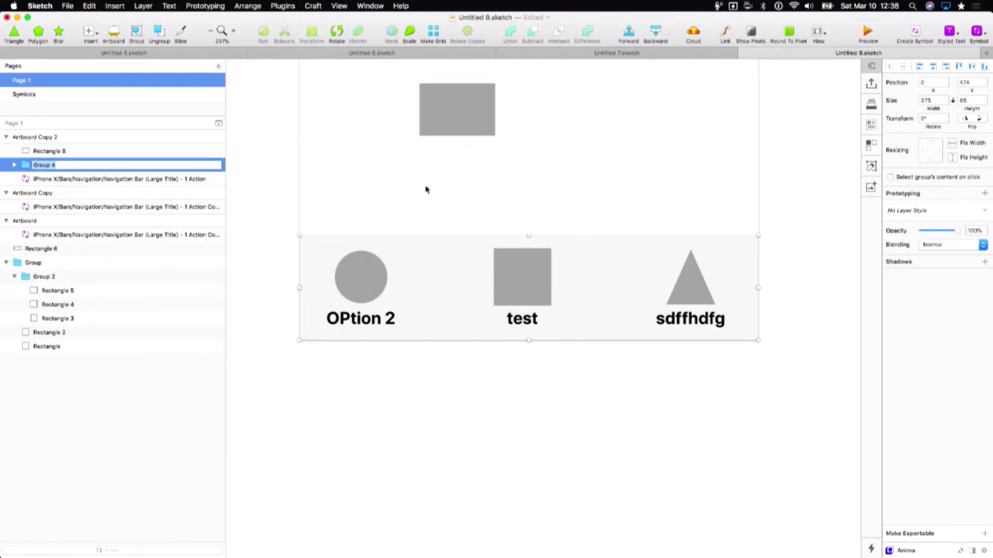
type("Bottom")
key("super+a")
type("Menu/Bottom")
key("Return")
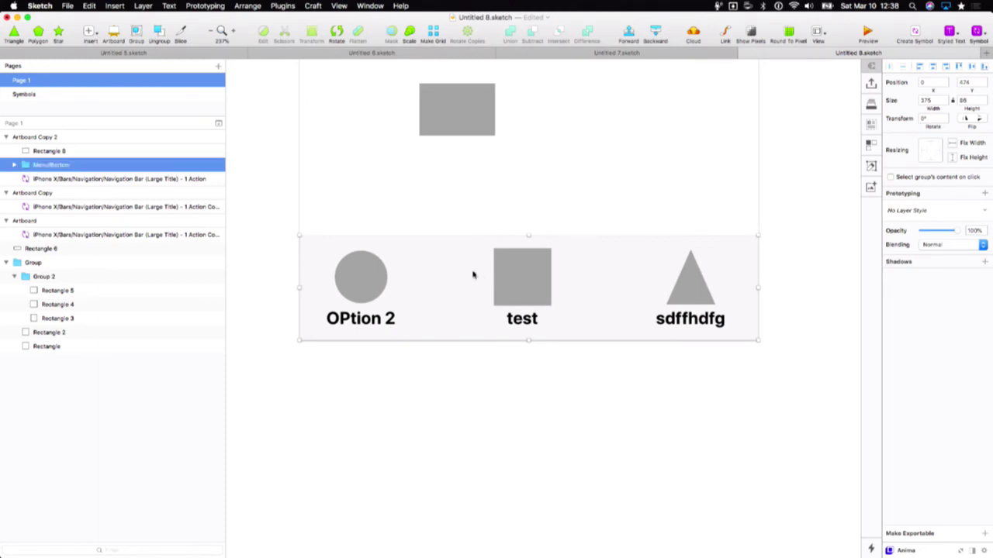
- Search the application's commands for "create sym" to locate the Create Symbol command and its shortcut
scroll(479, 270, "down", 5)
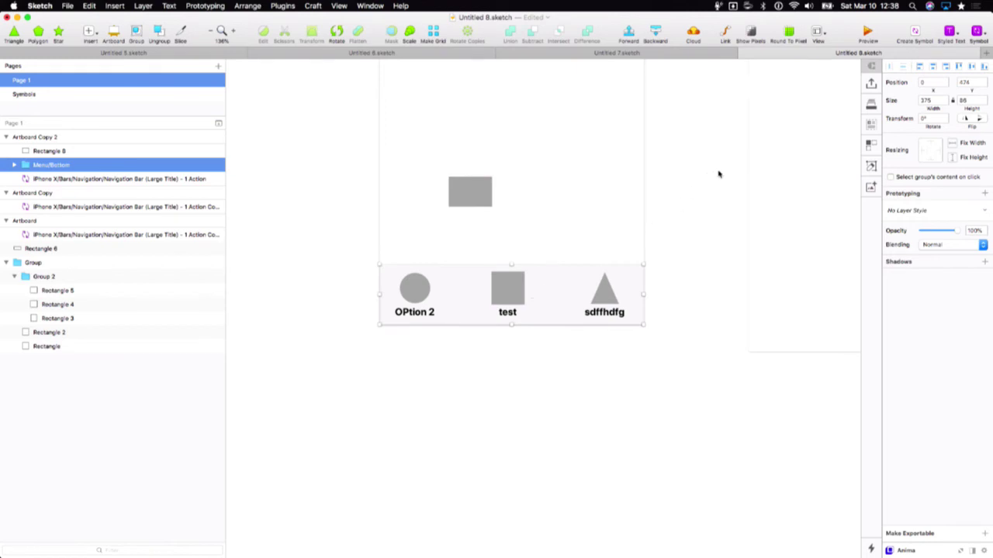
scroll(713, 179, "right", 3)
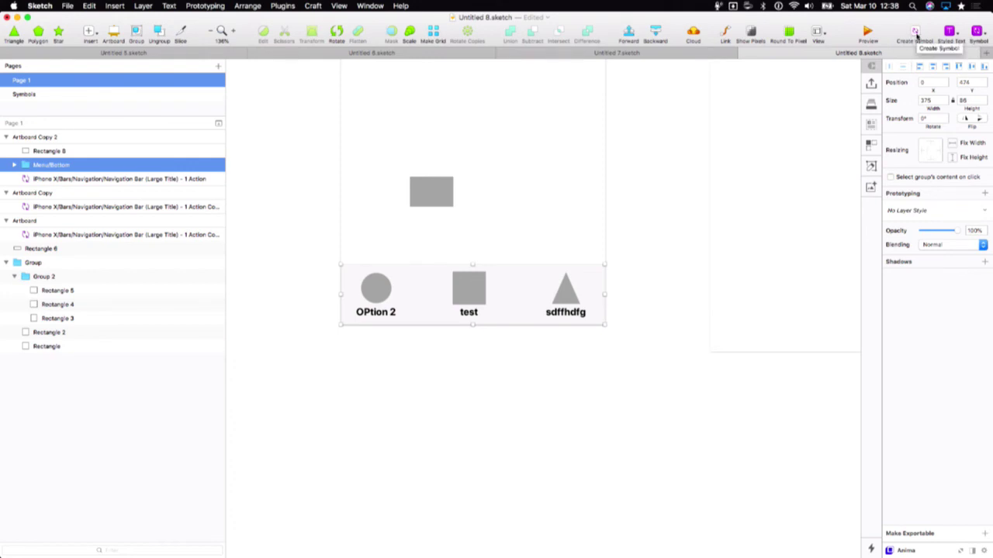
left_click(403, 6)
type("create sym")
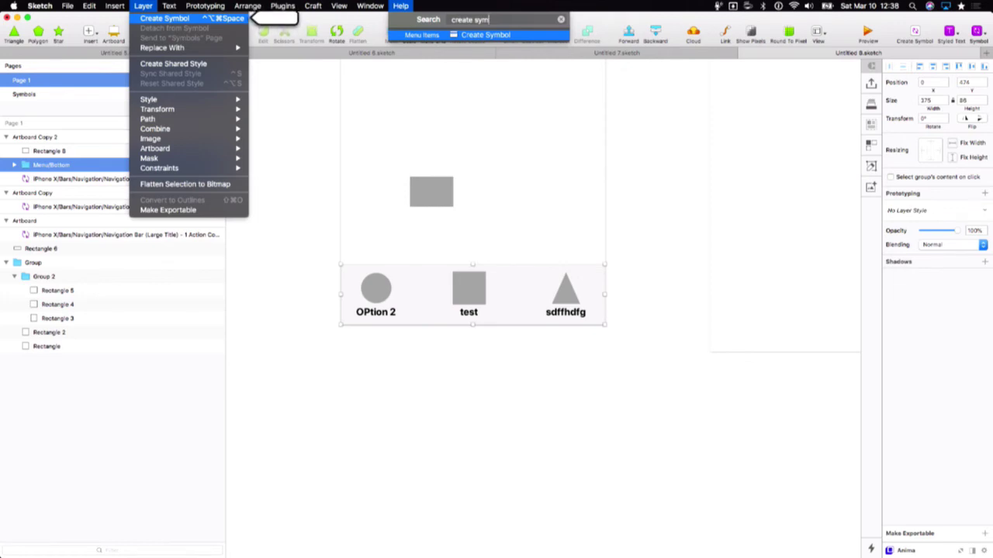
- Open System Preferences through the application launcher, and return to the Sketch document
key("alt+space")
type("sys")
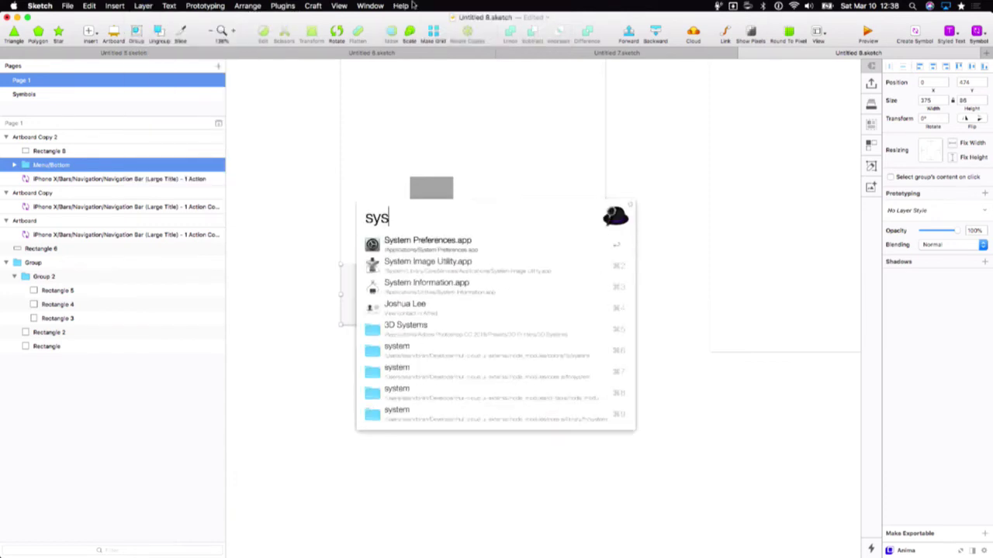
key("Return")
left_click_drag(372, 170, 645, 174)
left_click(610, 136)
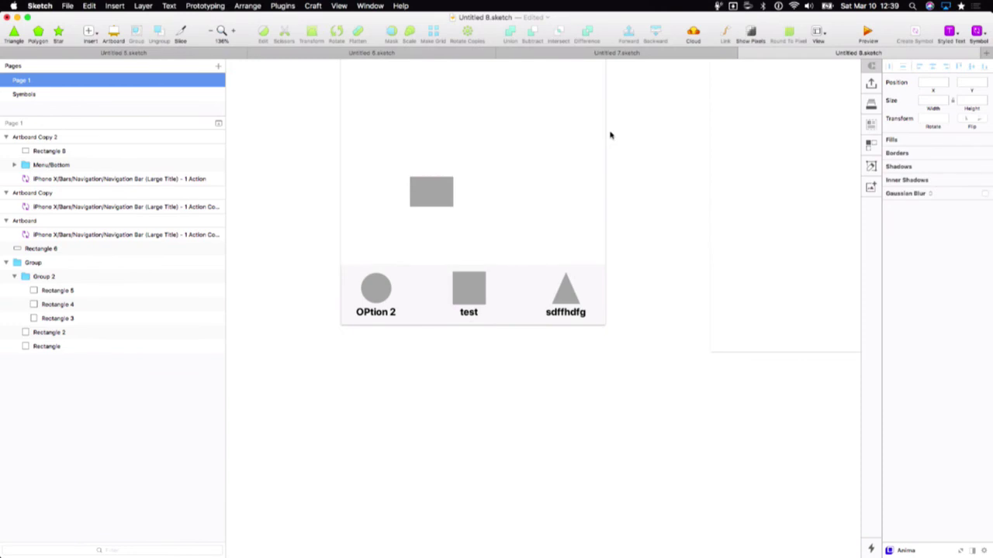
- Draw a rectangle about 148 by 95 on Artboard Copy 2, below the Large Title navigation bar
scroll(611, 133, "up", 5)
scroll(488, 166, "right", 2)
key("r")
left_click_drag(382, 168, 486, 235)
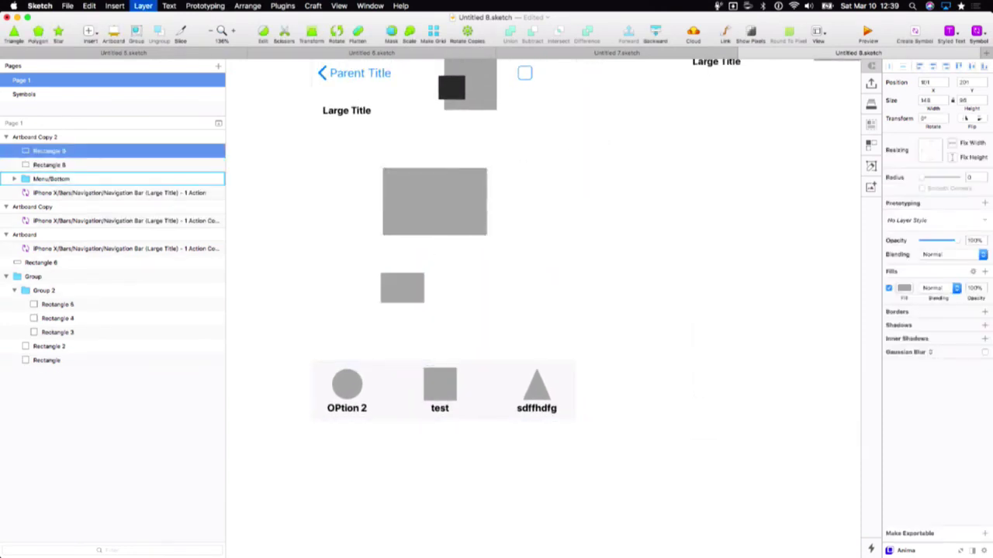
- Place the large rectangle beneath the small one and undo the accidental combining of the two layers
left_click_drag(407, 273, 455, 293)
left_click(428, 206)
left_click_drag(46, 164, 47, 150)
left_click_drag(436, 204, 427, 264)
key("super+z")
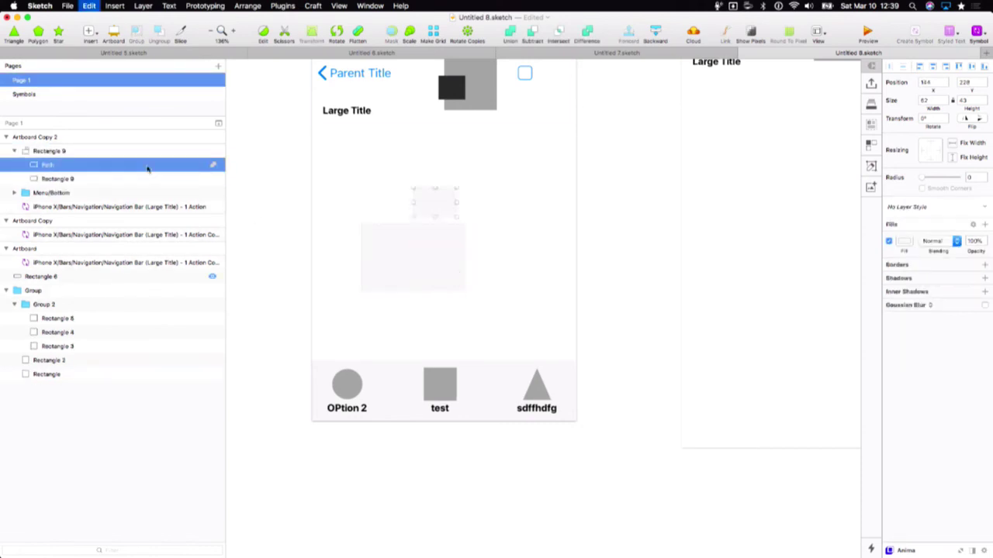
key("super+z")
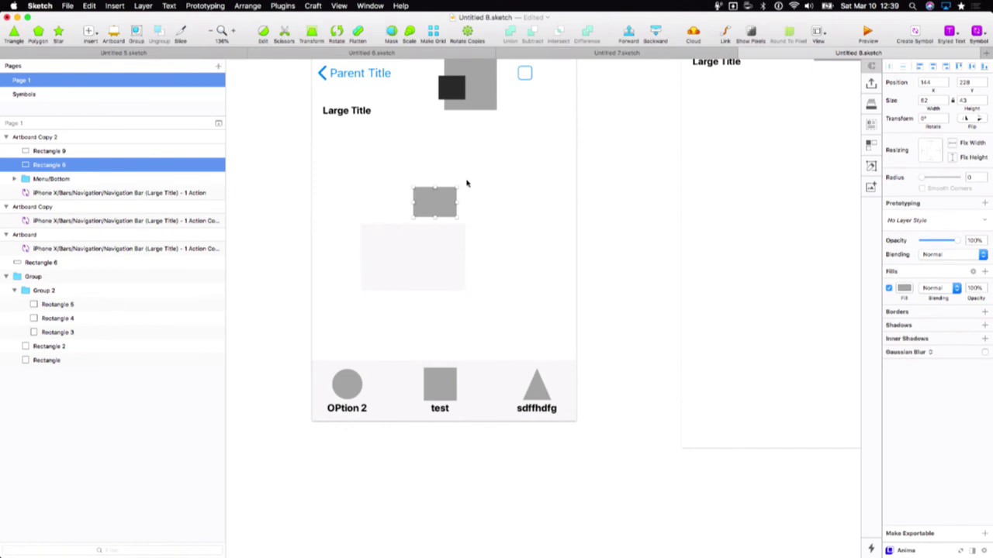
- Nudge the small rectangle toward the artboard's left edge and place its layer above the large rectangle's layer
key("shift+Left")
key("shift+Left")
key("shift+Left")
key("shift+Left")
key("shift+Left")
key("shift+Left")
key("shift+Left")
key("shift+Left")
key("shift+Left")
key("shift+Left")
key("shift+Left")
key("shift+Left")
key("shift+Left")
key("shift+Left")
left_click_drag(66, 164, 62, 151)
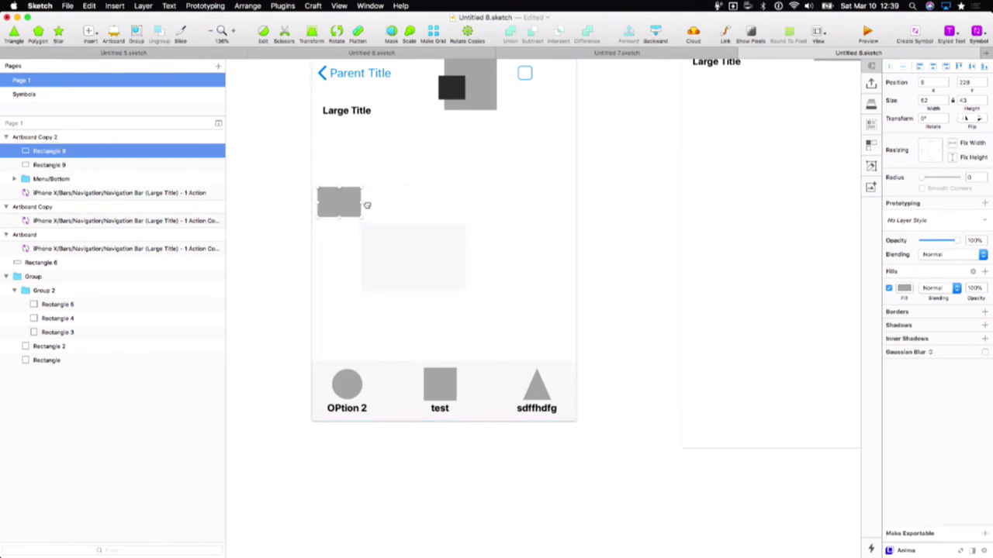
- Move the small rectangle over the large one and align the two centered both horizontally and vertically
left_click_drag(354, 199, 422, 225)
left_click(441, 283, "shift")
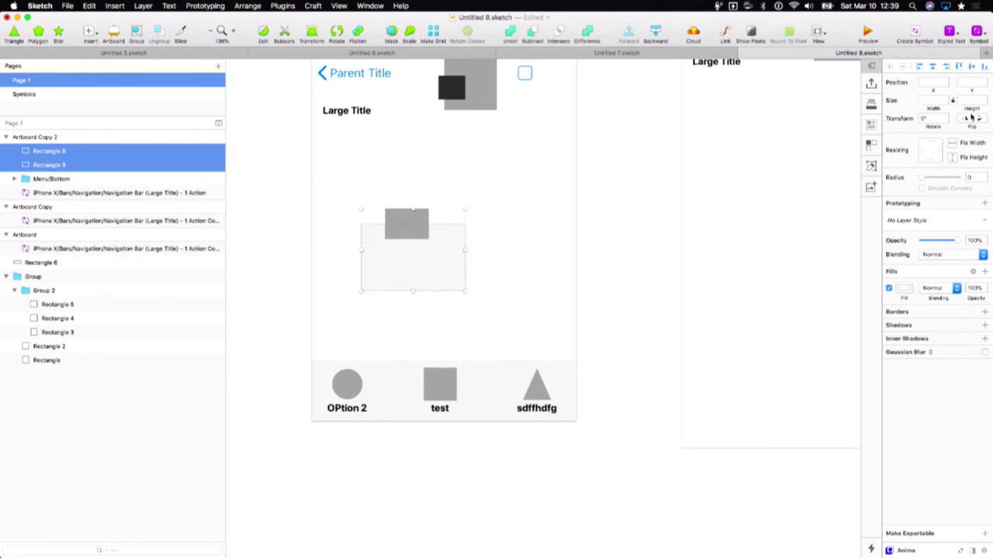
left_click(932, 68)
left_click(932, 69)
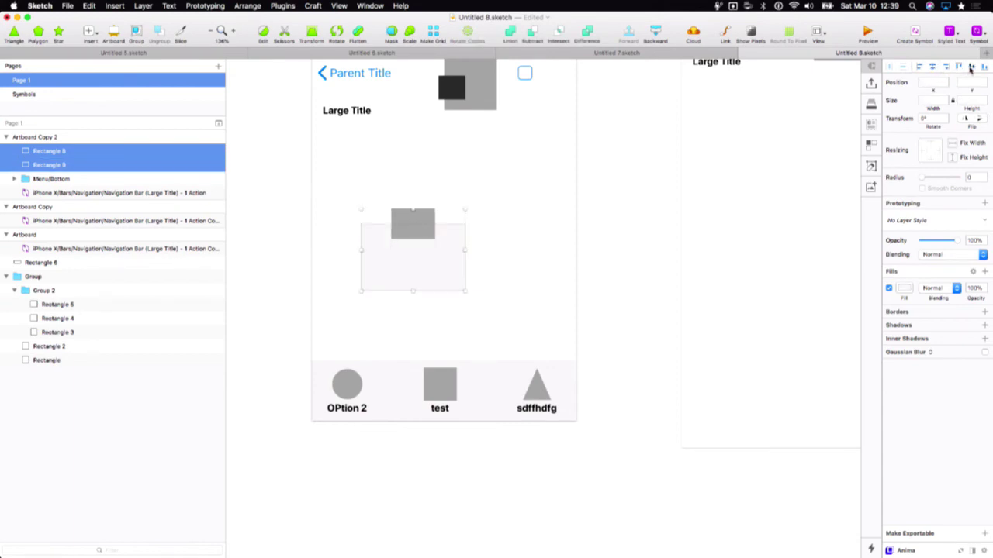
left_click(971, 70)
left_click(521, 255)
scroll(520, 253, "right", 3)
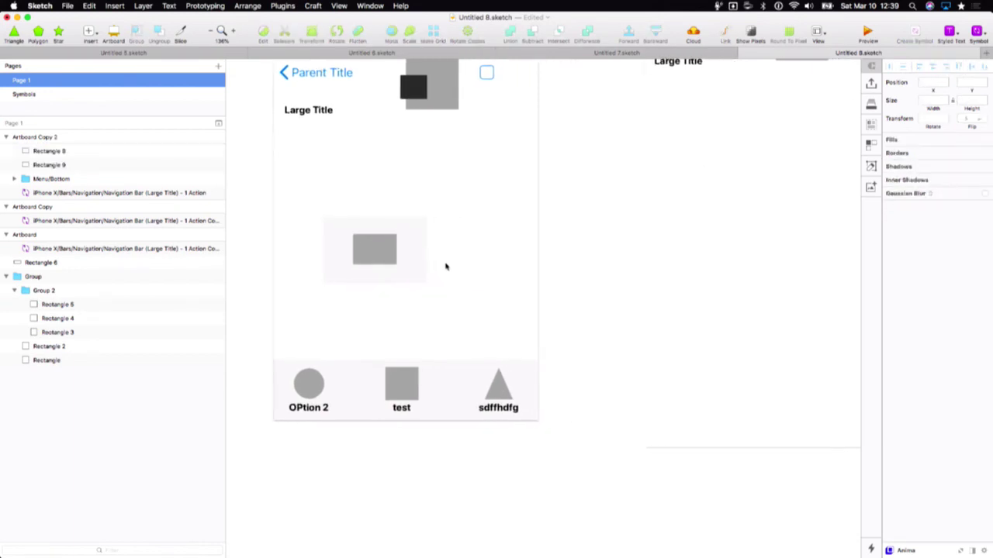
- Align the two rectangles to various edges in turn, finishing with the small one in the large one's bottom-right corner
left_click(385, 250)
left_click(411, 249, "shift")
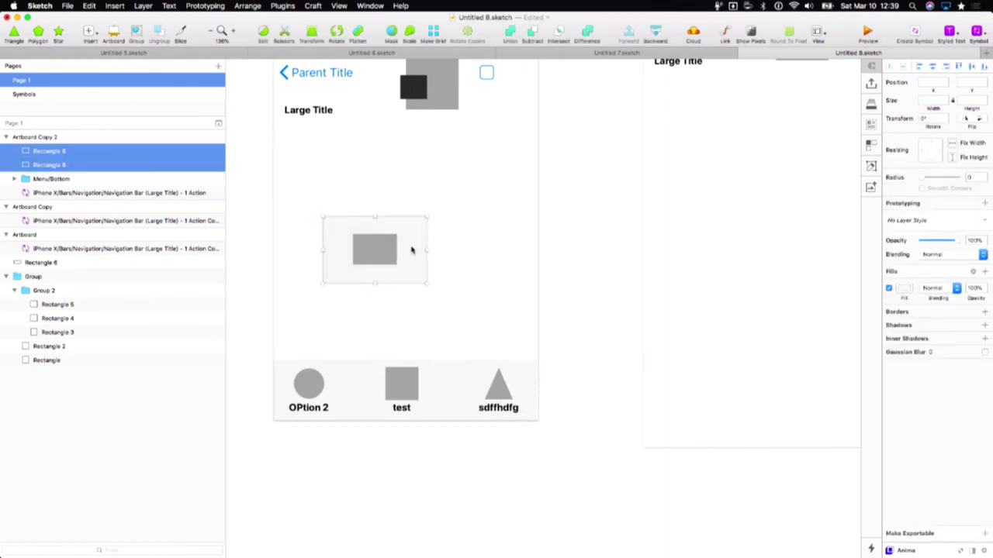
left_click(480, 251)
left_click(396, 248)
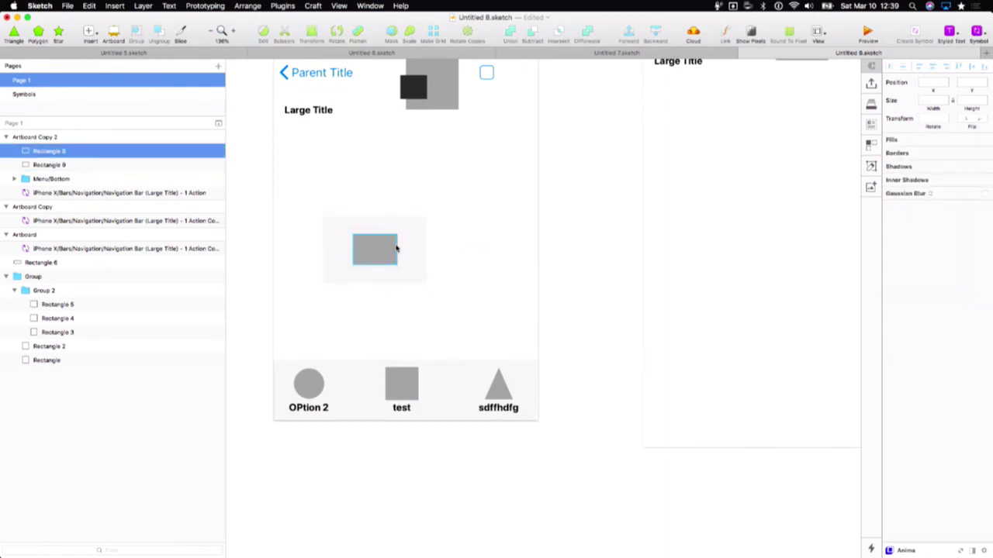
left_click(410, 266, "shift")
key("super+alt+Left")
key("super+alt+Right")
key("super+alt+h")
key("super+alt+Down")
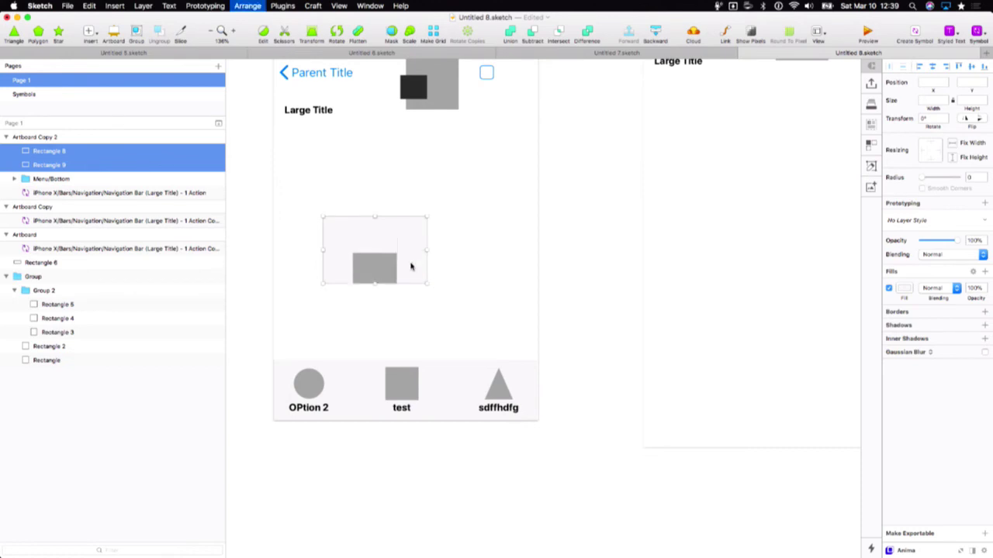
key("super+alt+Up")
key("super+alt+Right")
key("super+alt+Left")
key("super+alt+Down")
key("super+alt+Right")
left_click(487, 313)
scroll(487, 313, "left", 2)
scroll(546, 272, "up", 3)
left_click(501, 266)
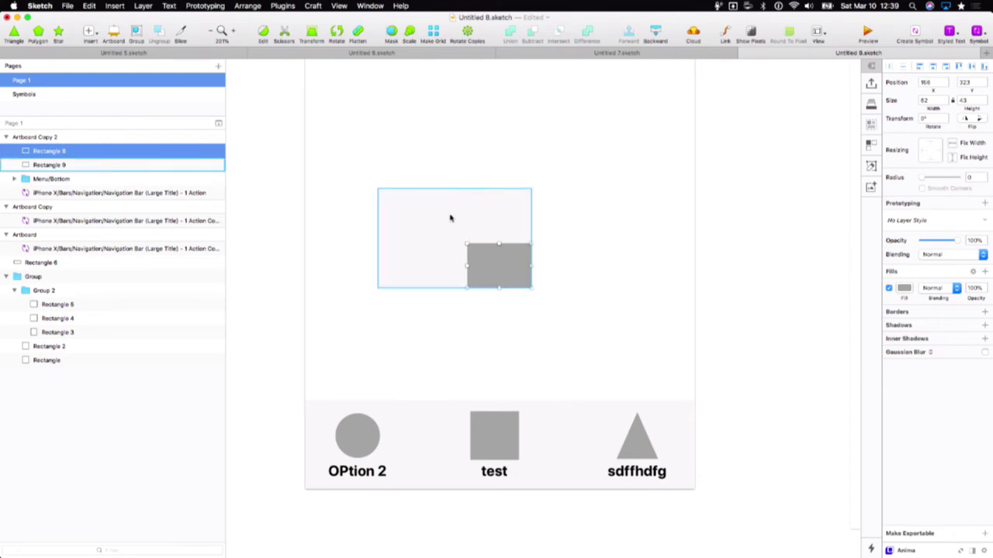
left_click(111, 168, "shift")
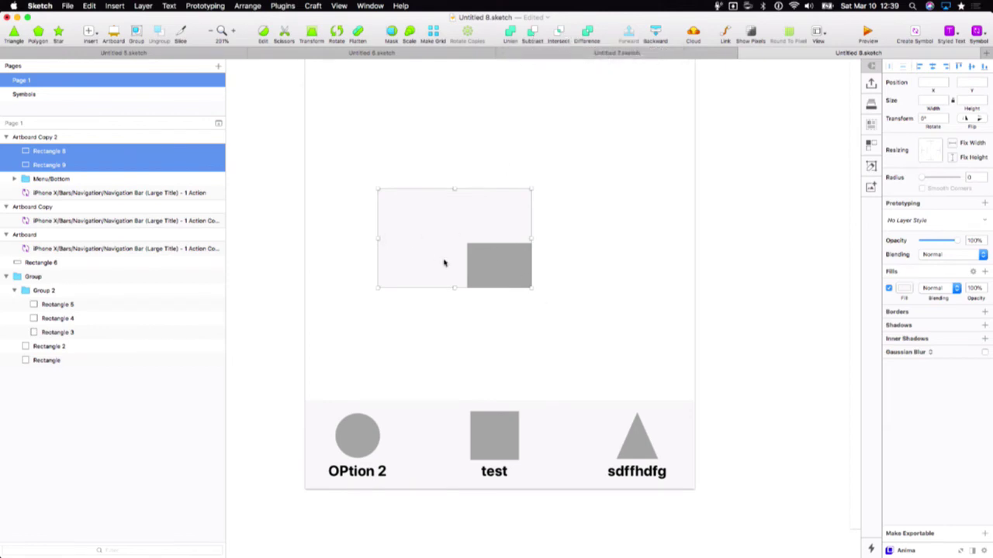
left_click(490, 310)
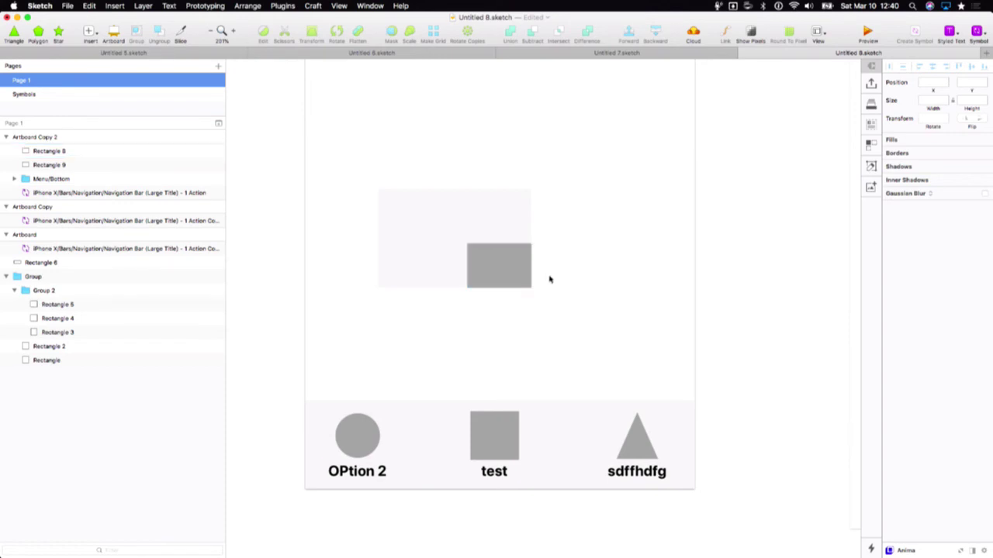
- Create a symbol named "Menu/Bottom" from the bottom bar group and send it to the Symbols page
scroll(549, 279, "down", 3)
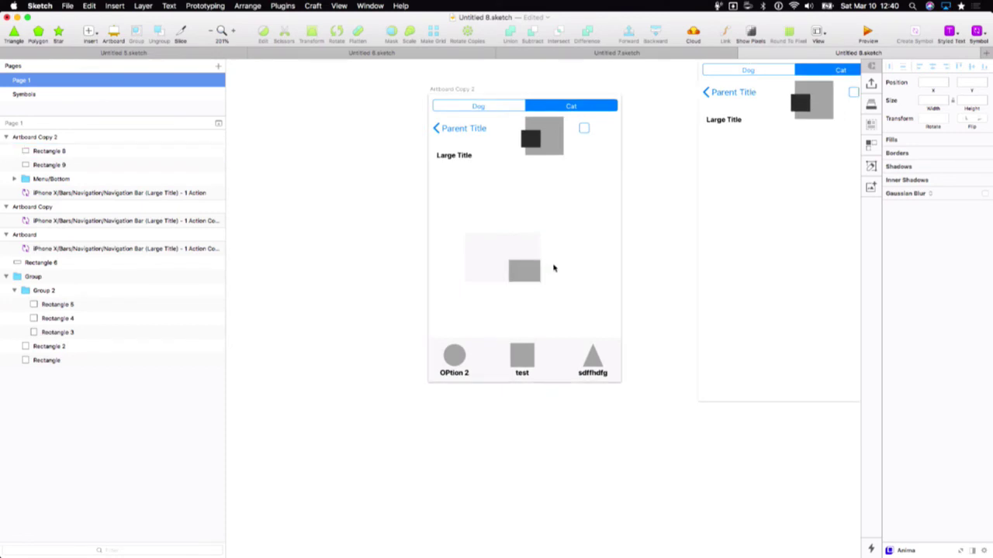
scroll(551, 269, "up", 3)
left_click(504, 441)
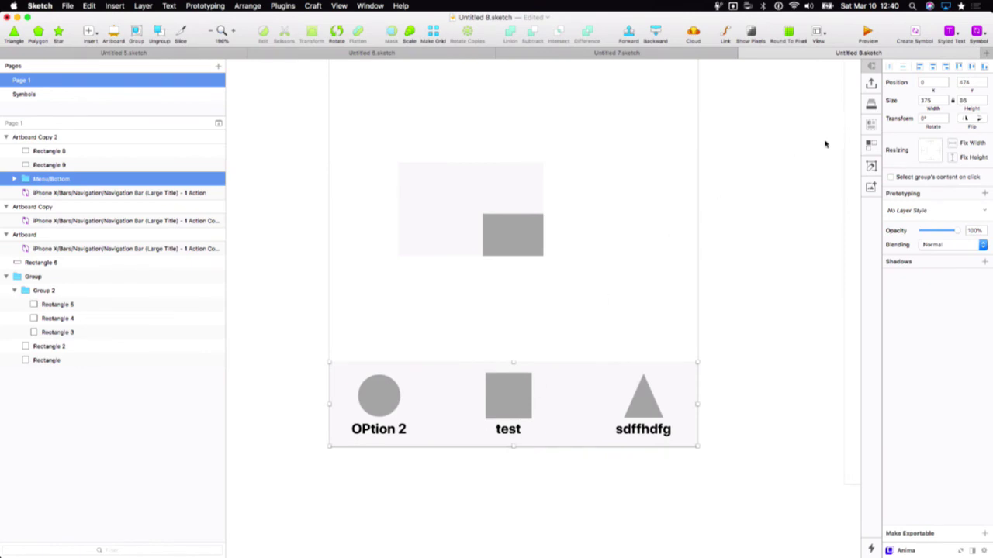
left_click(915, 30)
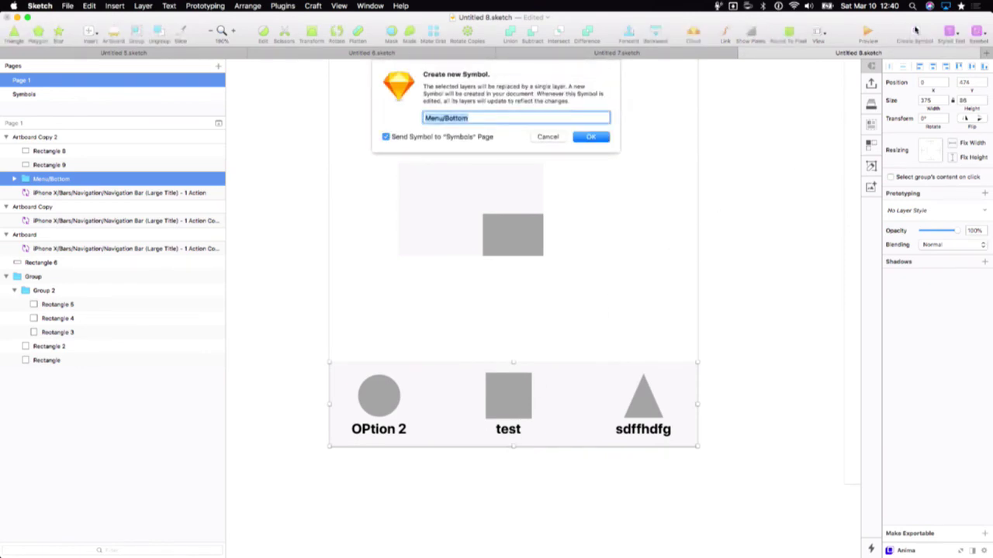
left_click(592, 136)
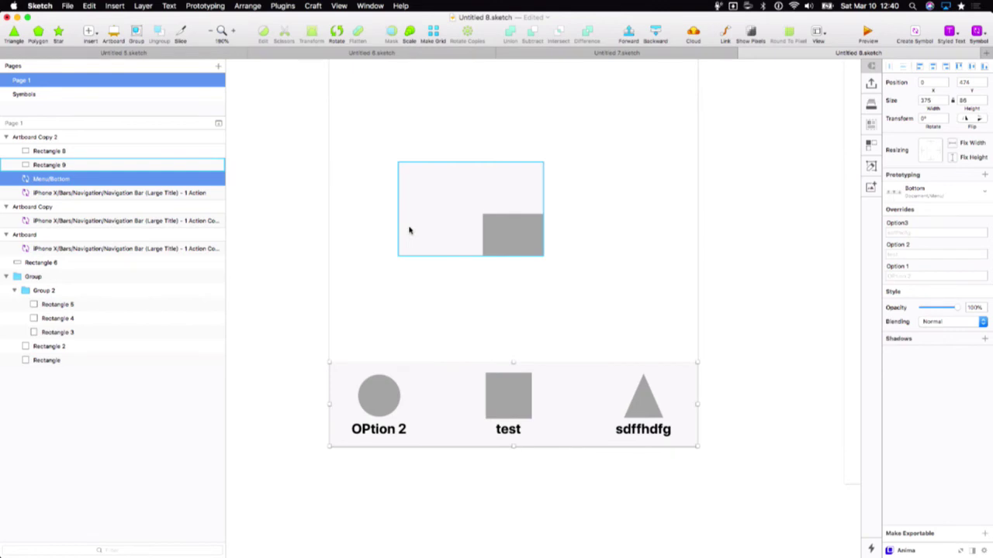
- Override the bottom bar instance's labels with 1 for Option 1, 2 for Option 2 and 3 for Option3
left_click(914, 278)
type("12")
left_click(911, 256)
left_click(906, 275)
key("BackSpace")
left_click(923, 256)
type("2")
left_click(923, 232)
type("3")
left_click(805, 379)
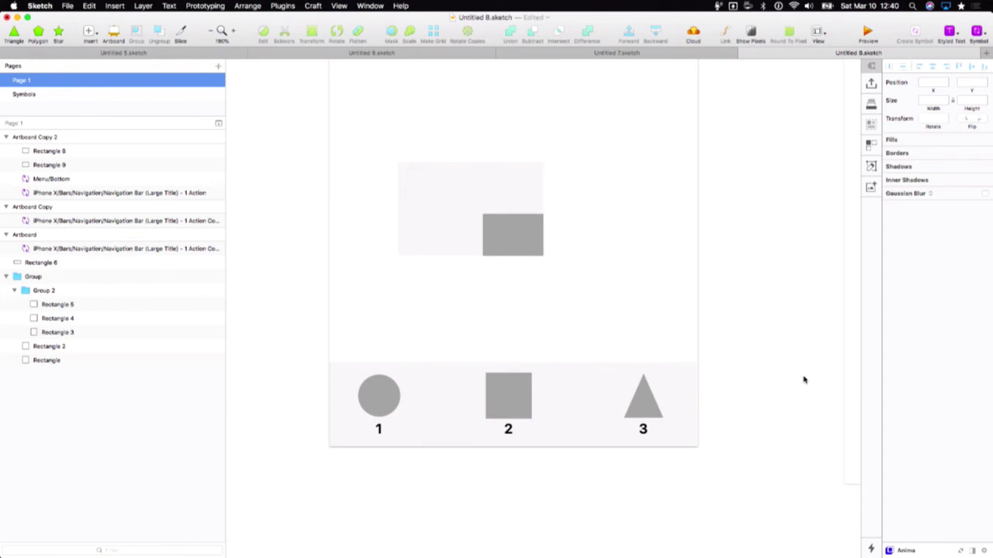
- Duplicate the Menu/Bottom instance onto Artboard and place the copy flush with the artboard's lower edge
left_click(686, 397)
scroll(687, 393, "right", 2)
scroll(686, 394, "down", 3)
scroll(543, 411, "right", 3)
left_click_drag(442, 422, 805, 435)
left_click(596, 427)
left_click(685, 430)
left_click_drag(676, 429, 687, 432)
scroll(687, 432, "right", 5)
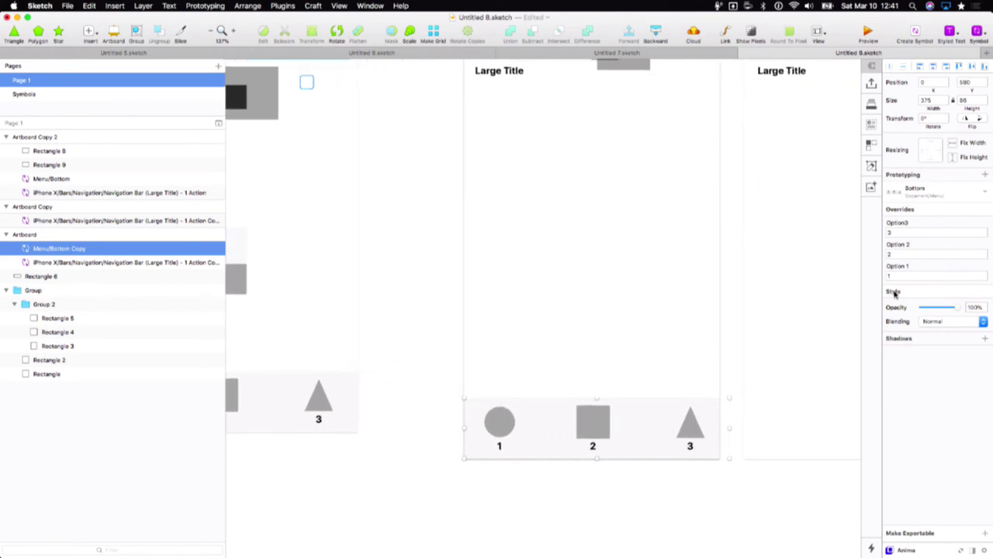
- Override the copied bar's labels with "asdfasd" for Option3 and "asdf" for both Option 2 and Option 1
left_click(890, 233)
type("asdfasd")
key("Tab")
type("asdf")
key("Tab")
type("asdf")
left_click(659, 295)
- Color all three text labels red in the Menu/Bottom symbol master, and return to the instance
scroll(658, 296, "left", 1)
left_click(675, 412)
double_click(667, 427)
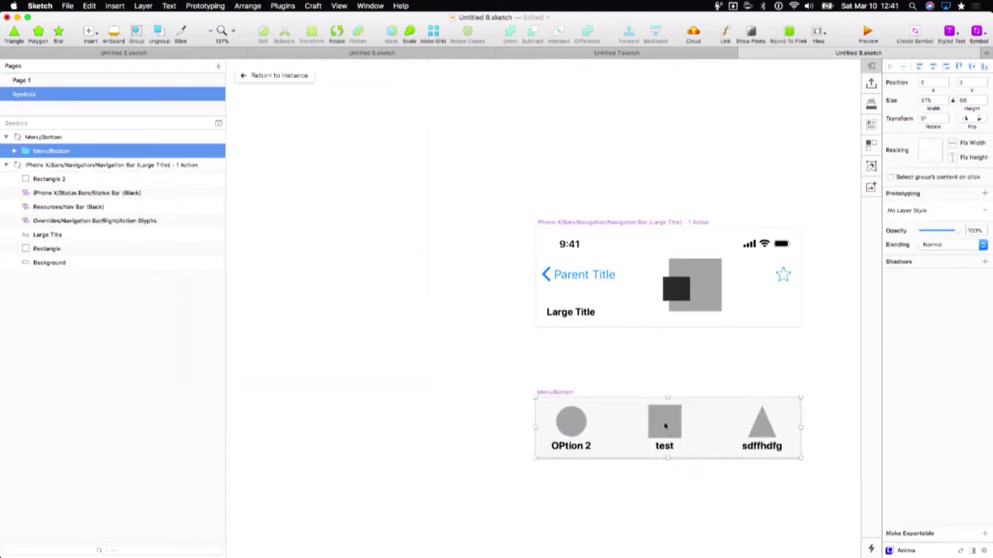
scroll(664, 425, "down", 1)
left_click(665, 433, "super")
left_click(572, 435, "shift+super")
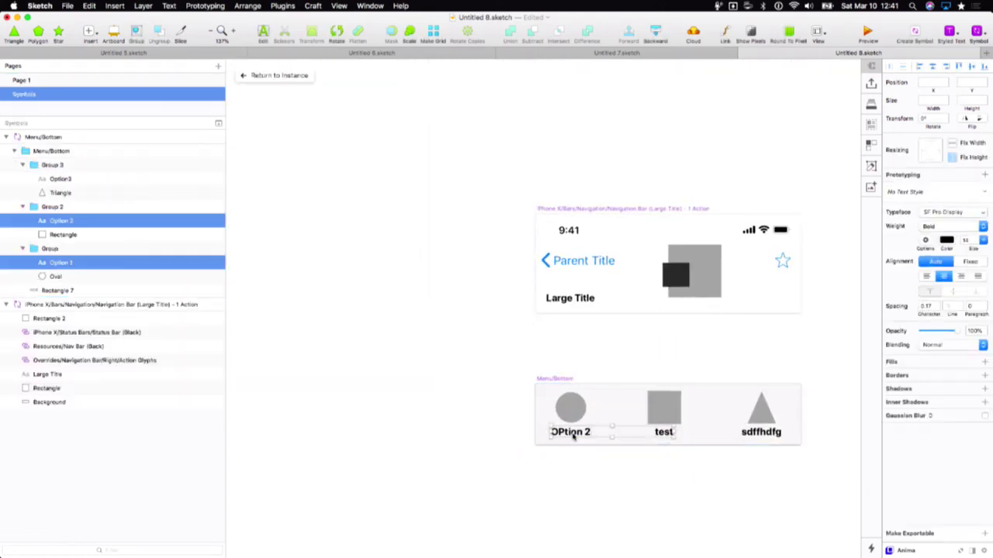
left_click(778, 436, "shift+super")
left_click(946, 240)
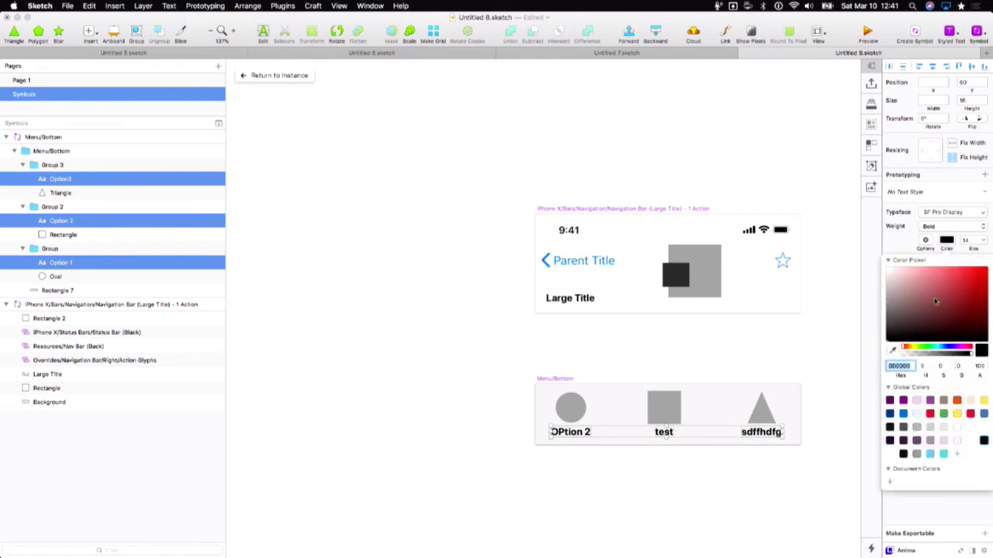
left_click(969, 414)
left_click(525, 330)
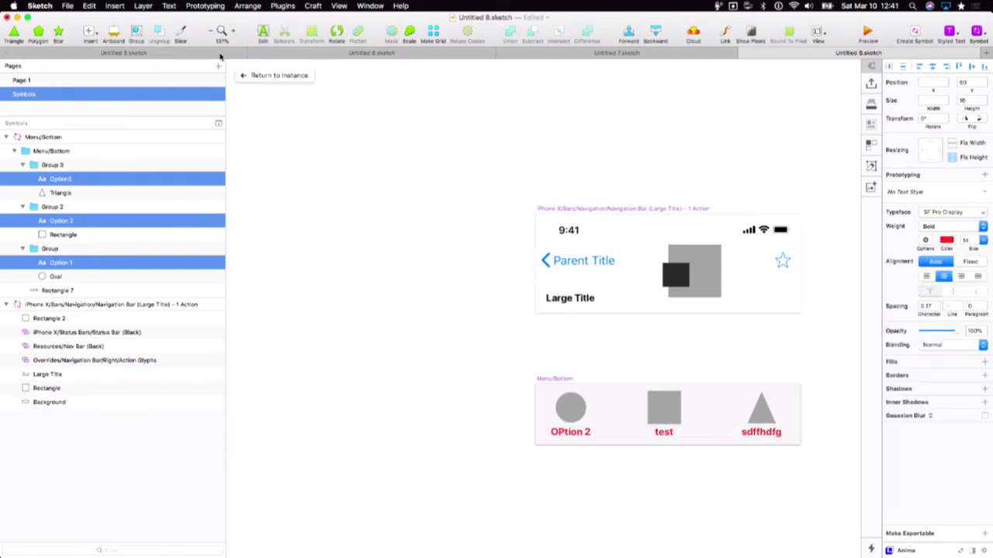
left_click(262, 75)
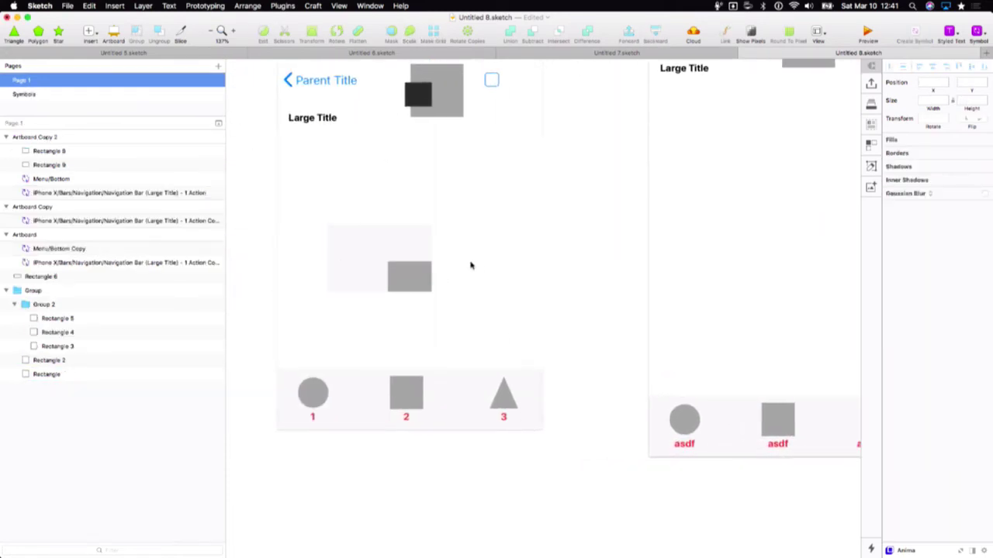
- Compare the overrides offered by the bottom bar instance with those of the Large Title navigation bar on Artboard
scroll(437, 293, "down", 3)
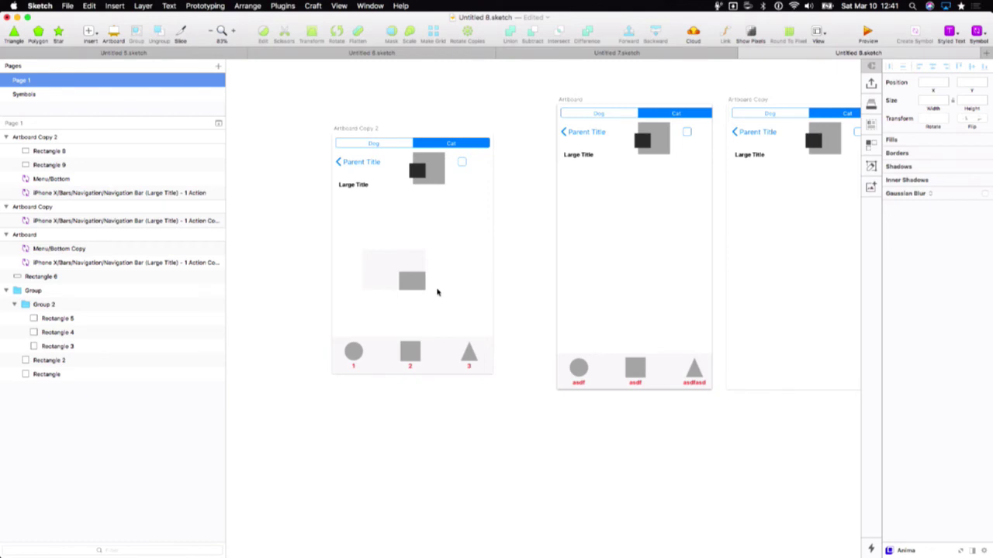
scroll(437, 292, "right", 2)
left_click(569, 379)
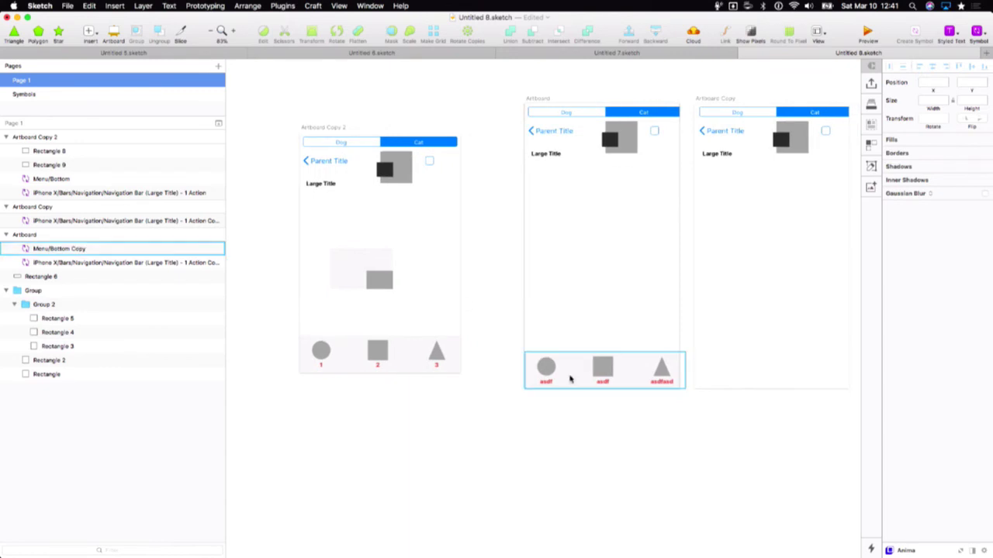
scroll(569, 379, "up", 5)
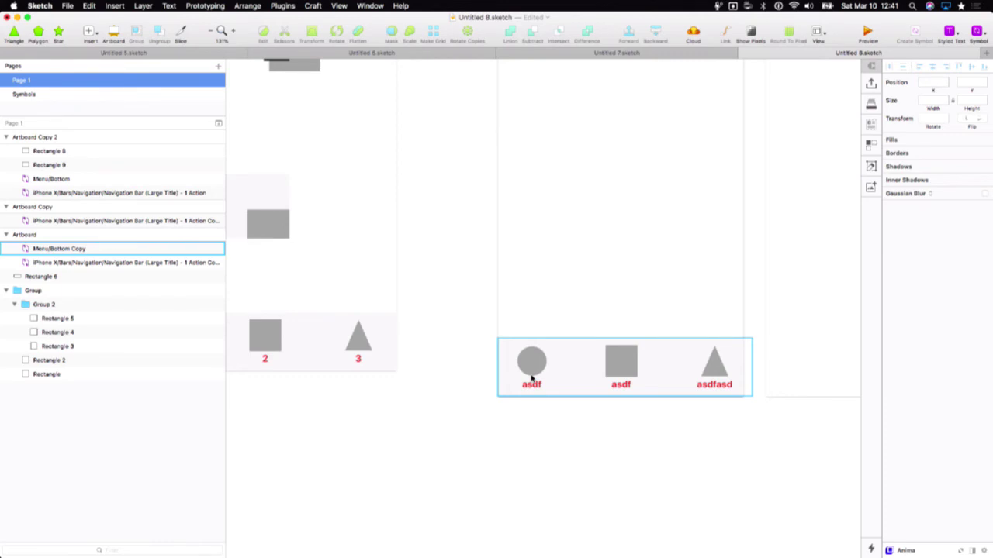
left_click(531, 378)
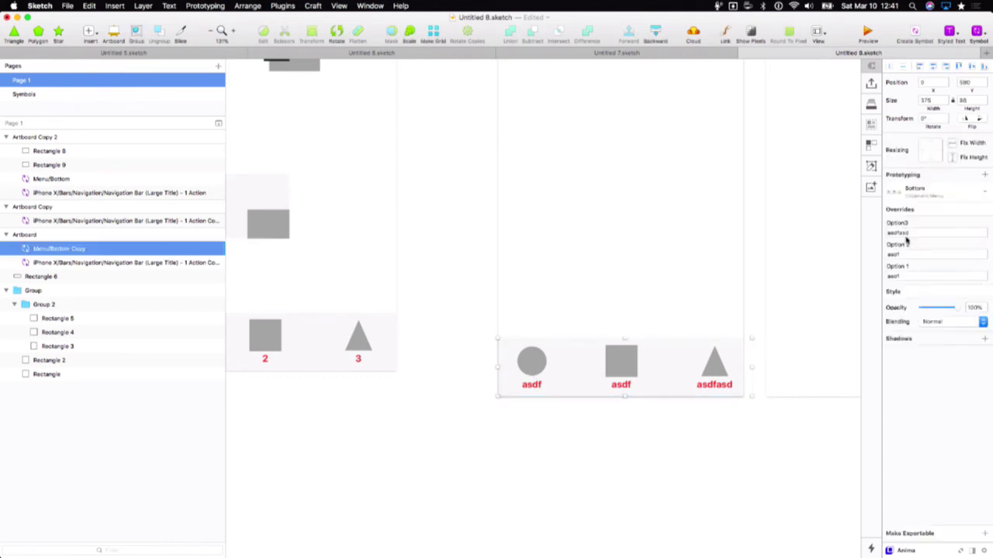
scroll(598, 186, "up", 4)
left_click(594, 122)
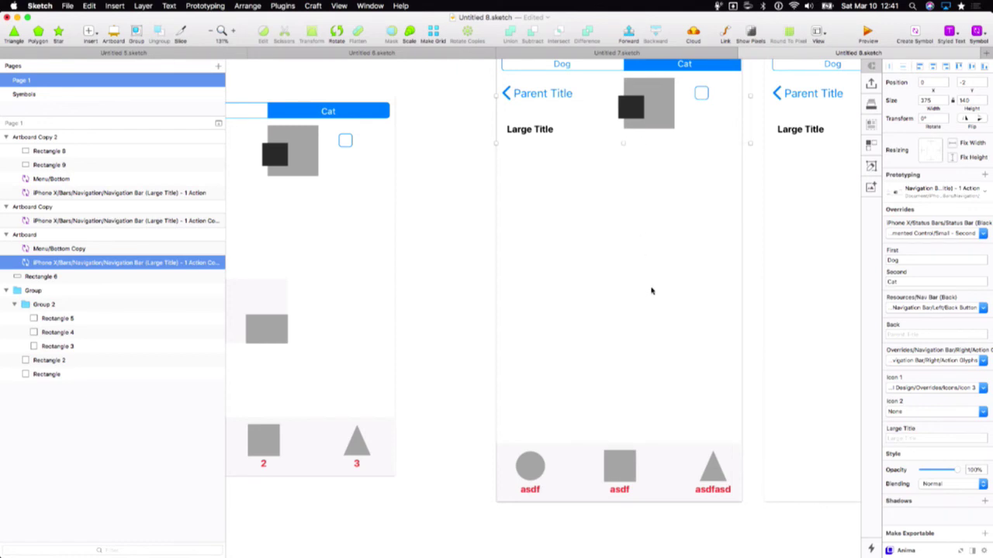
scroll(651, 291, "down", 2)
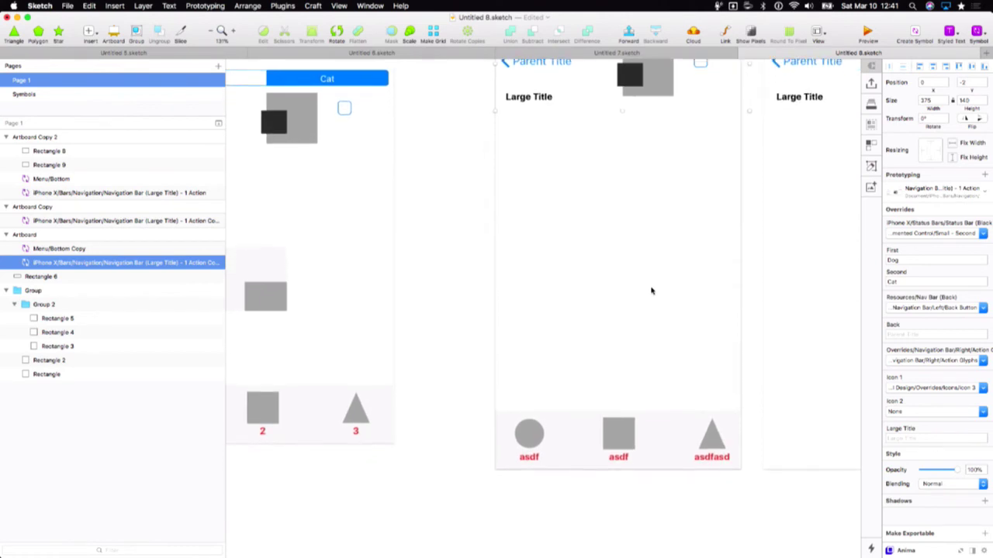
left_click(612, 435)
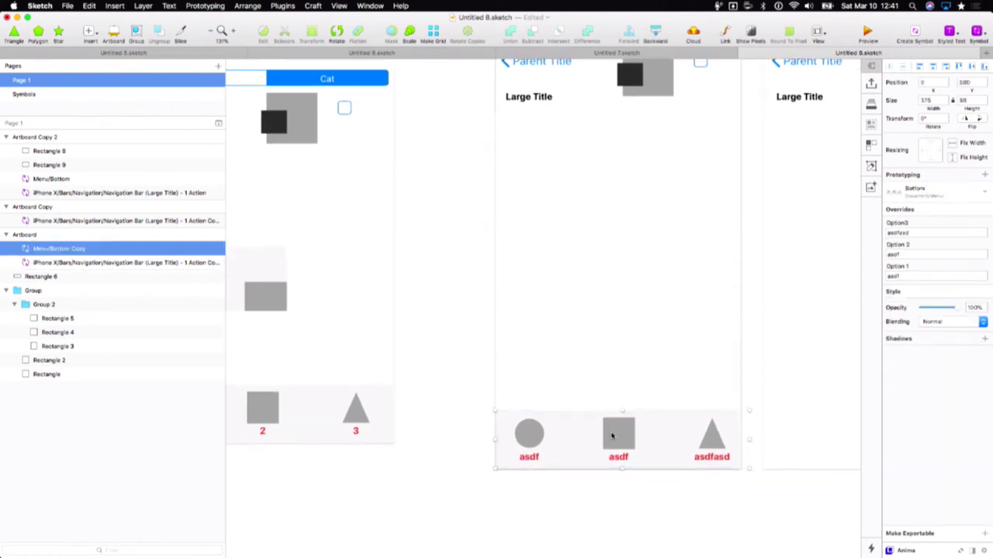
- Open the Menu/Bottom symbol master and ungroup its outer Menu/Bottom group
double_click(554, 450)
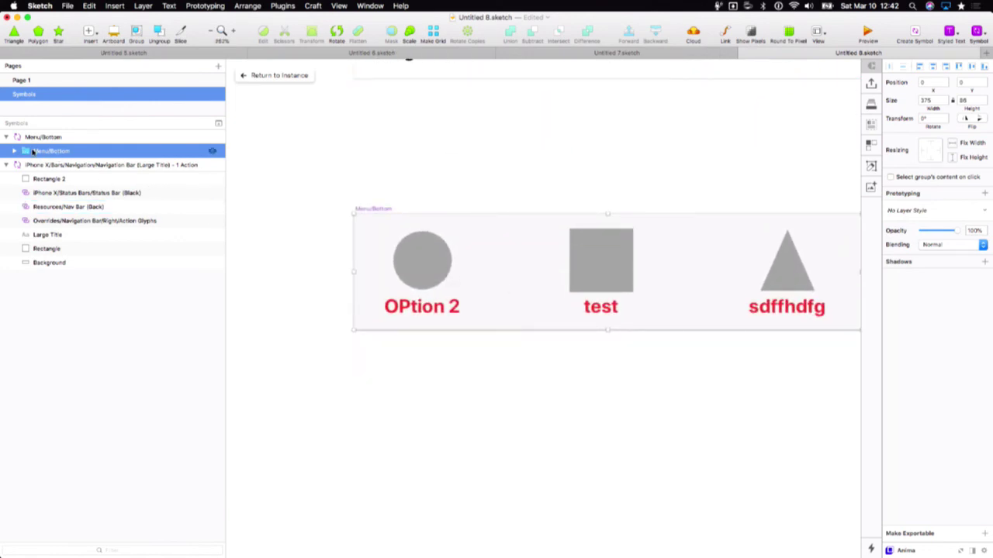
key("super+shift+g")
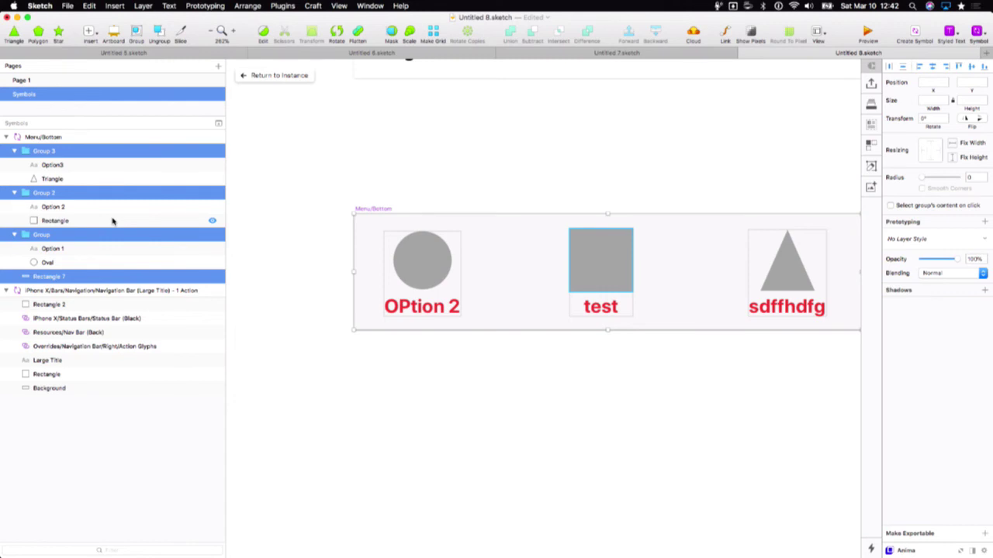
left_click(398, 162)
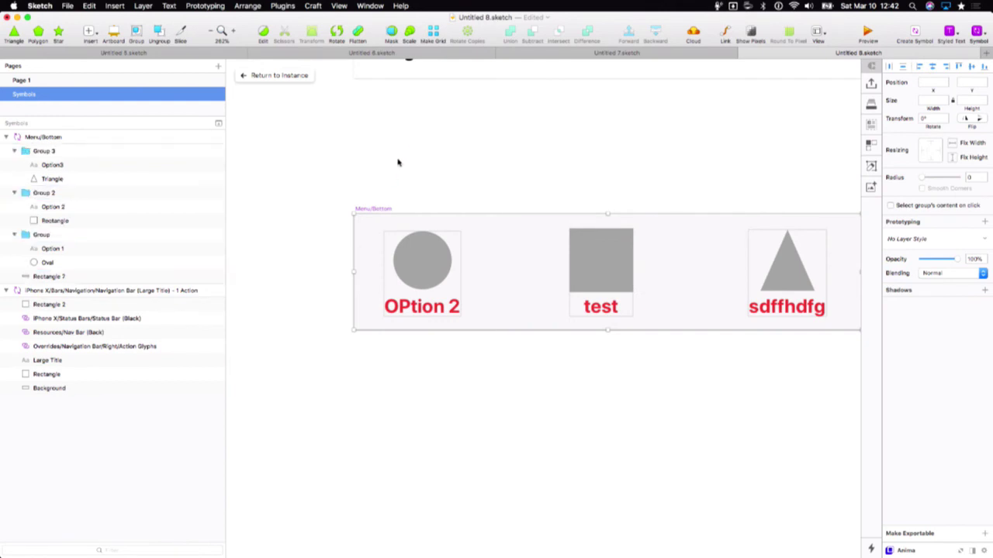
- Open iA Writer by searching "ia" in the application launcher, and return to the Sketch document
key("alt+space")
type("ia")
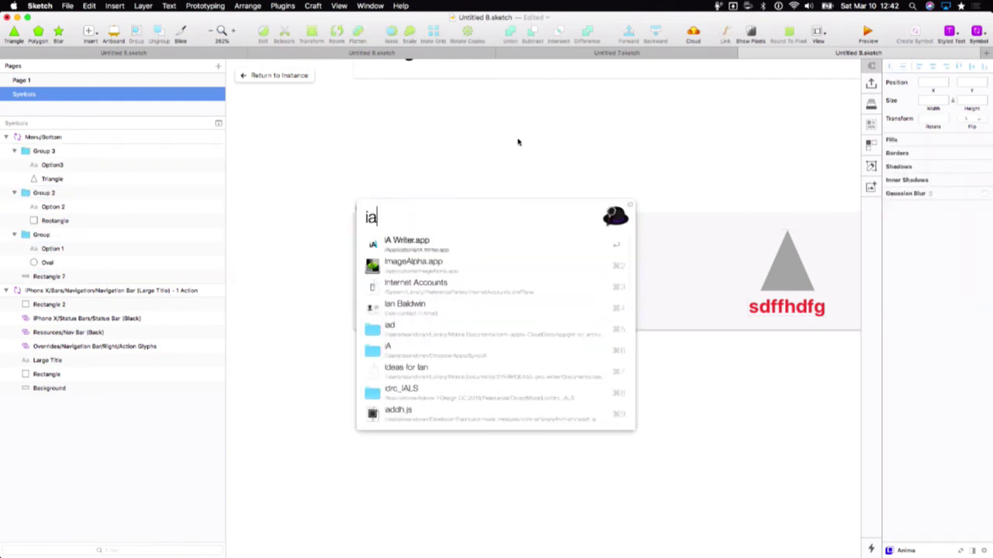
key("Return")
key("Down")
key("Return")
left_click(335, 135)
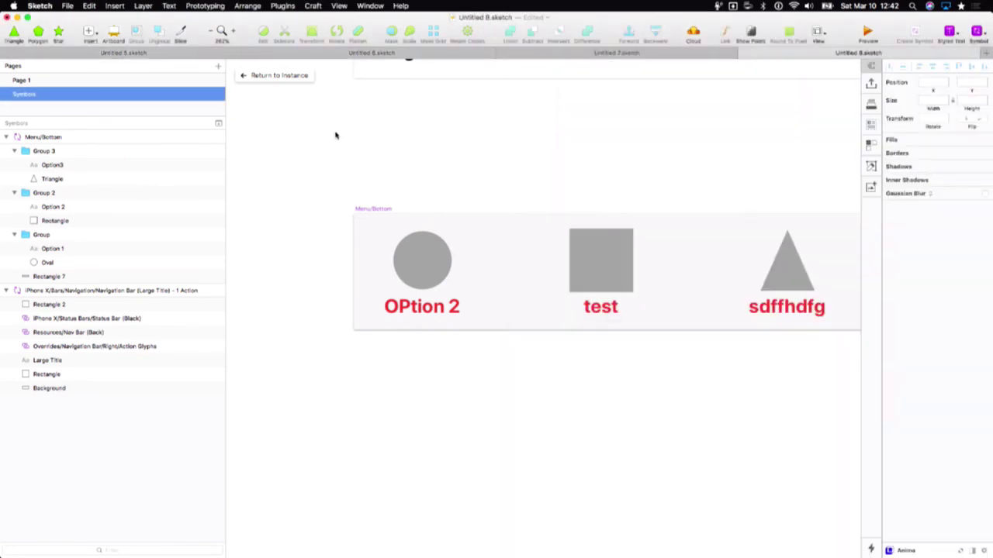
- Return from the Menu/Bottom symbol master to the artboards on Page 1
left_click(279, 75)
left_click(466, 281)
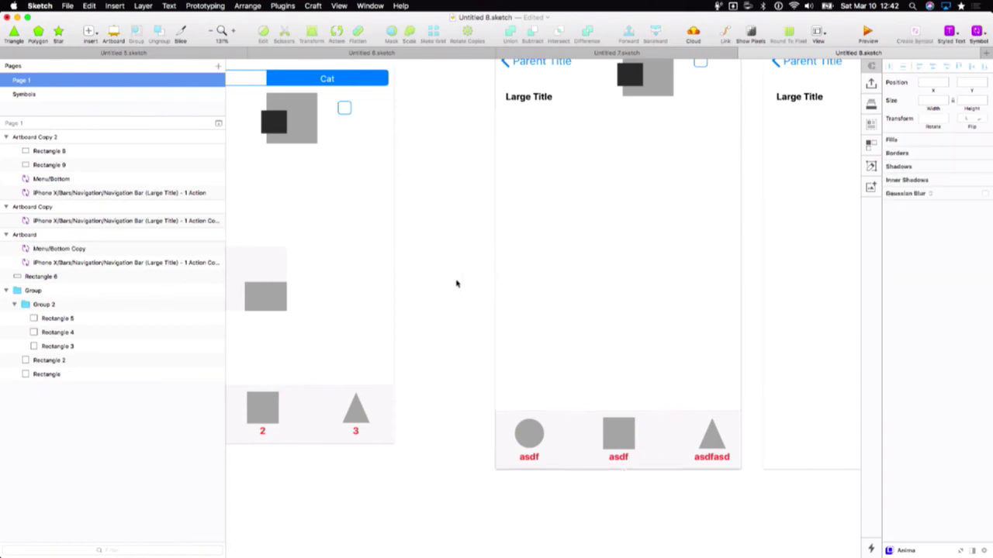
scroll(456, 284, "right", 3)
scroll(457, 284, "right", 2)
scroll(457, 284, "up", 1)
scroll(456, 284, "down", 5)
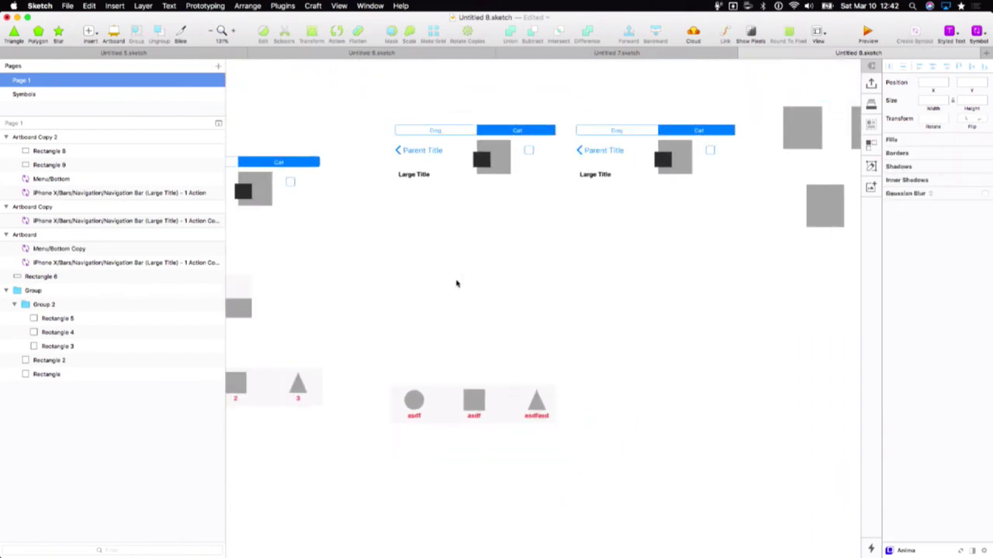
scroll(457, 284, "left", 1)
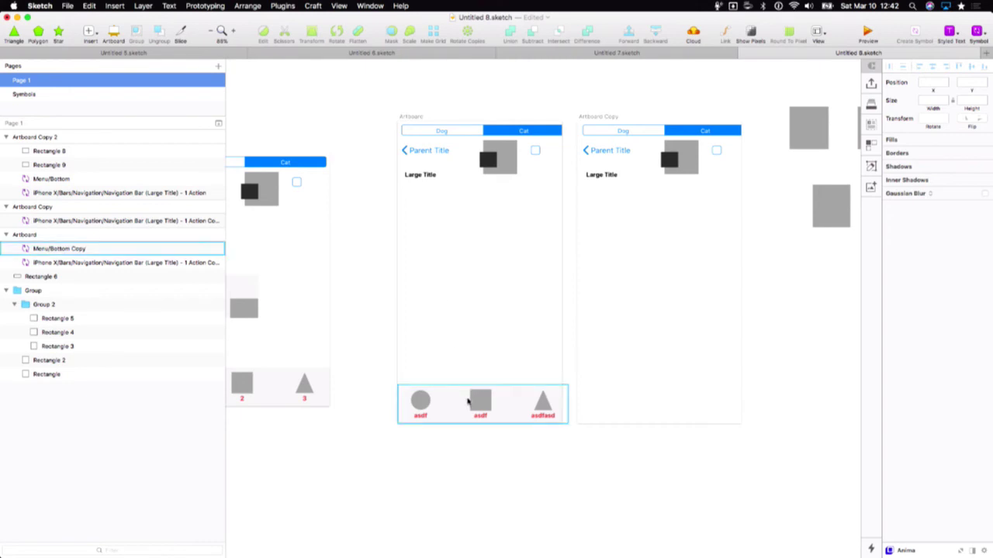
scroll(480, 388, "left", 5)
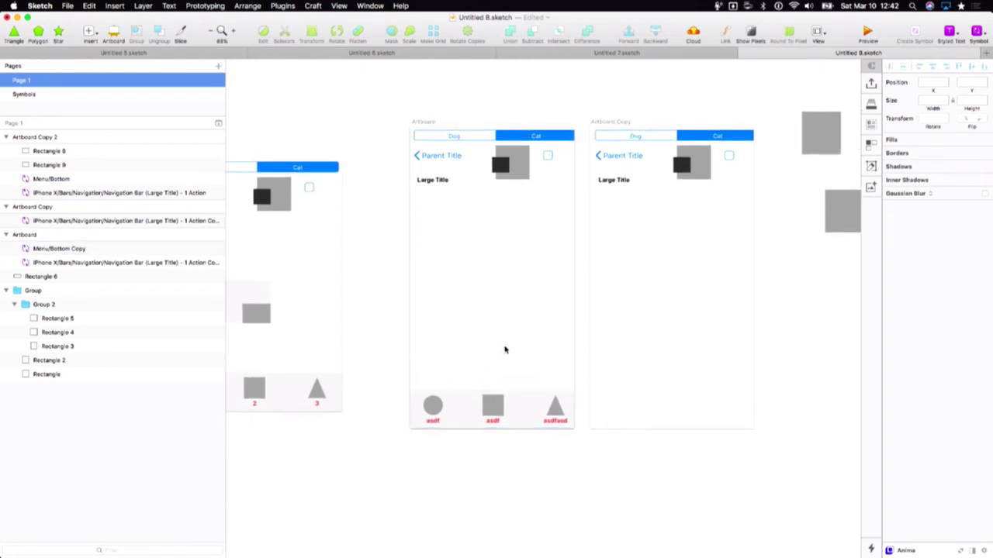
- Add a text layer reading "Text" in the empty middle area of Artboard
key("t")
left_click(487, 277)
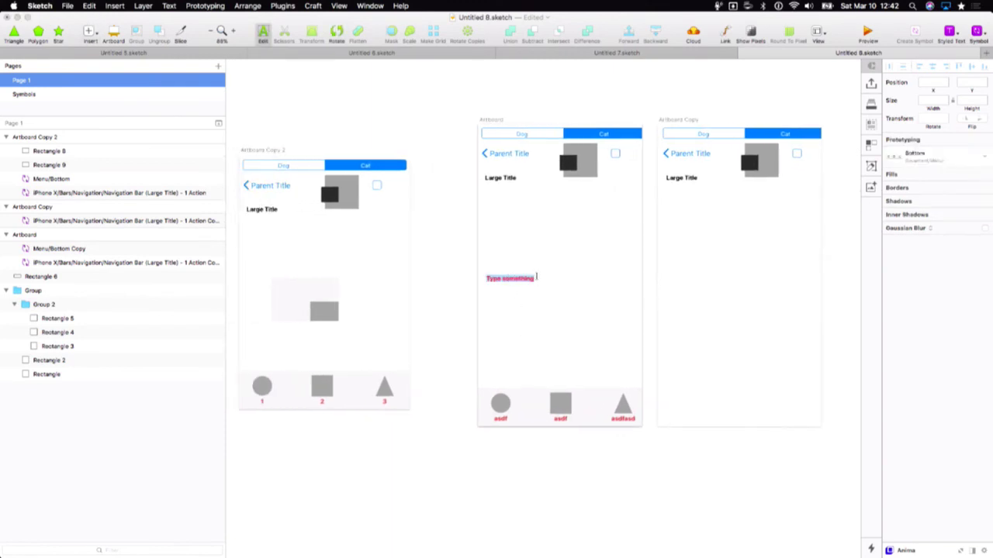
type("T")
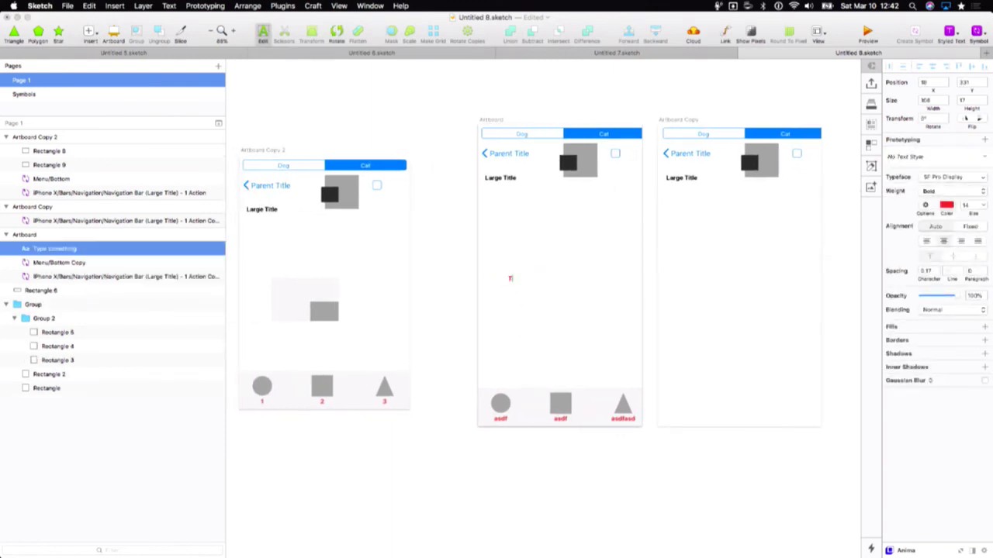
key("Escape")
- Draw a grey oval just below the red text layer on Artboard
scroll(558, 277, "down", 2)
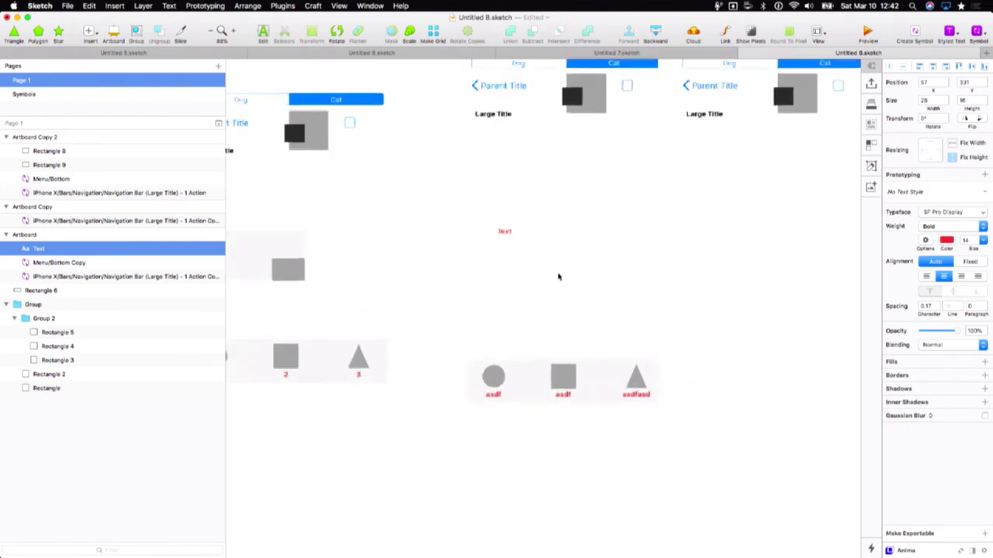
scroll(559, 273, "up", 5)
key("o")
left_click_drag(434, 230, 526, 315)
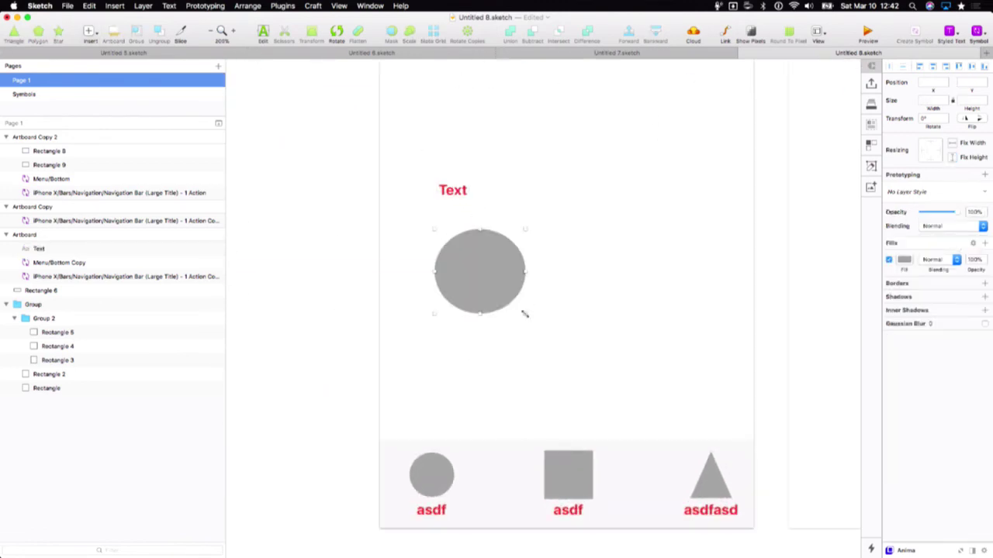
left_click(591, 264)
- Select the red text layer above the oval and open its text style choices
left_click(453, 190)
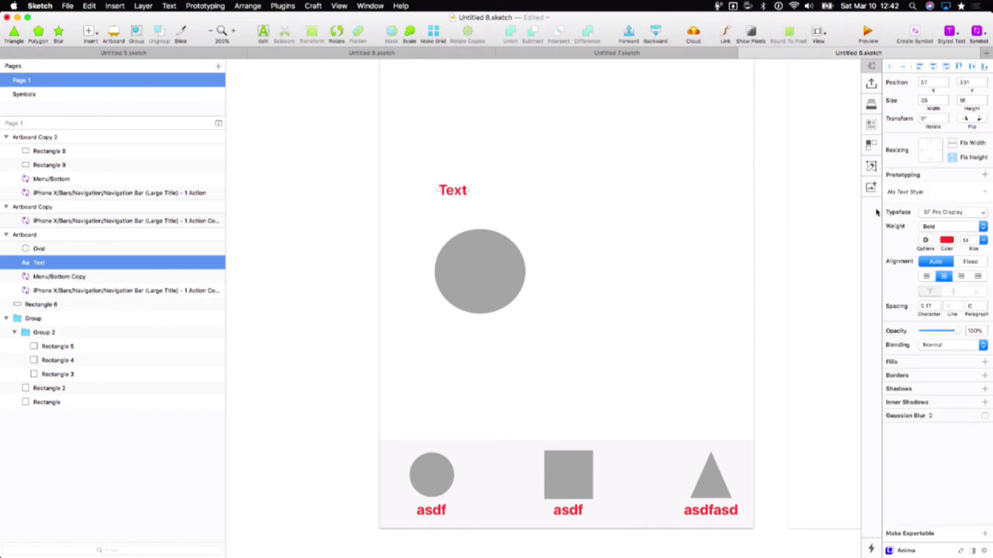
left_click(975, 196)
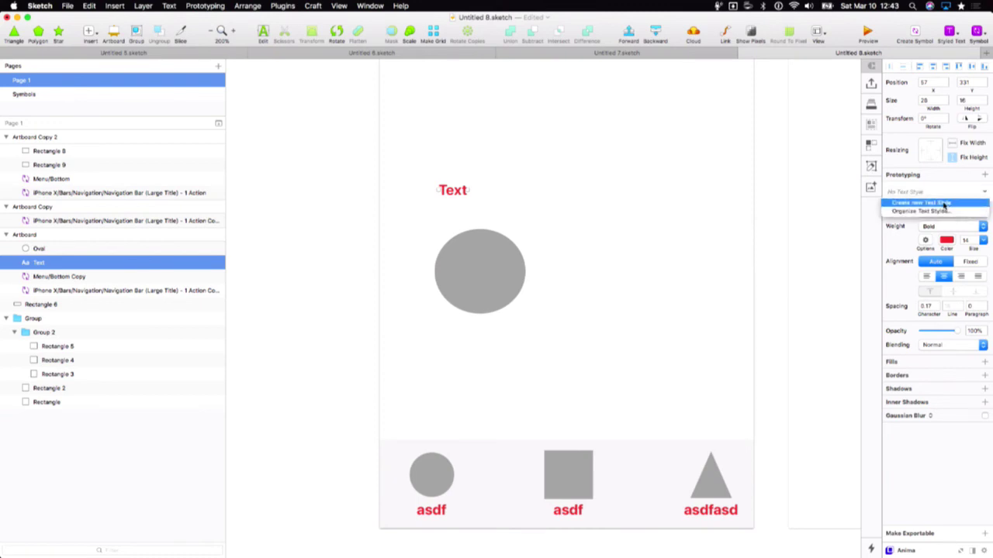
- Save the selected red Text layer's formatting as a new text style named Header
left_click(944, 203)
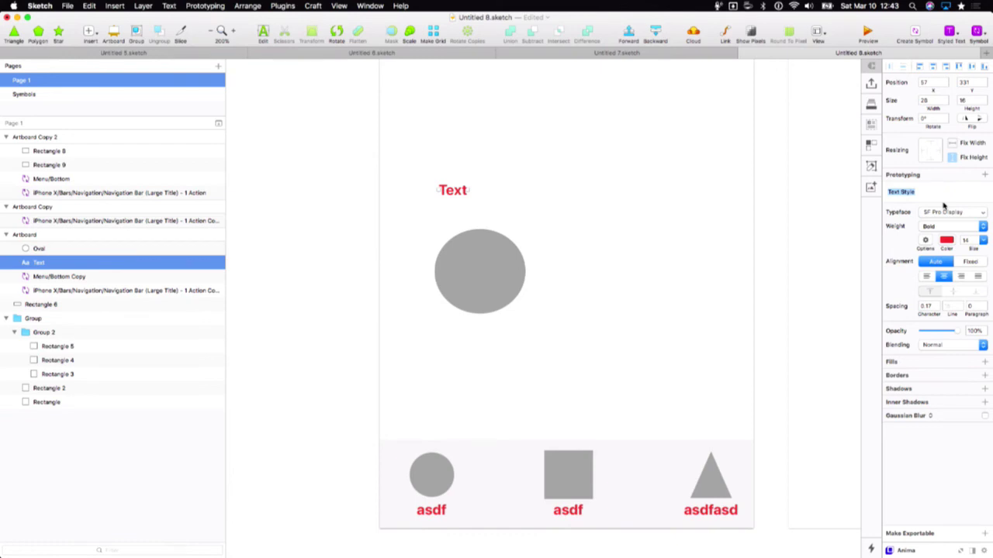
type("Header")
key("Return")
left_click(592, 214)
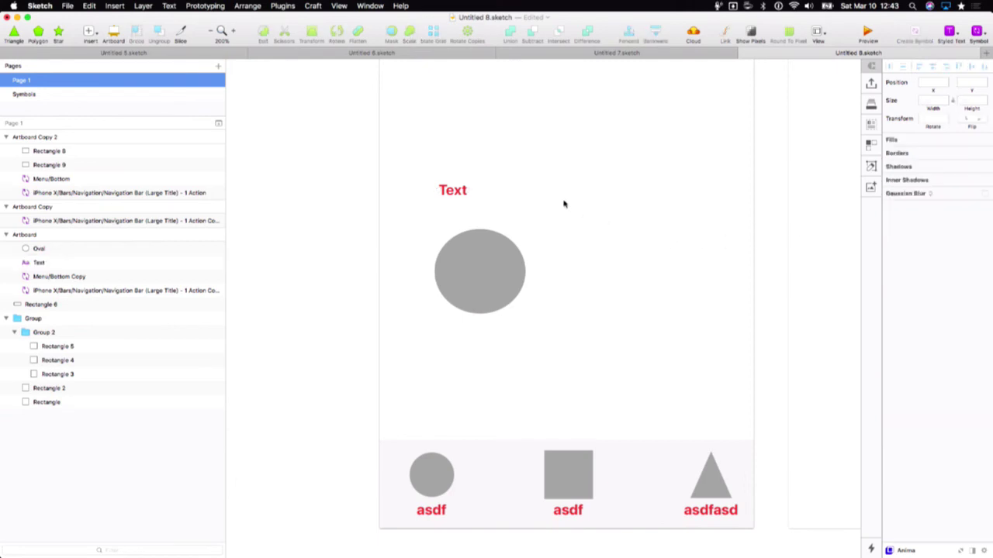
- Add a text layer reading Gorillas on the artboard and place it to the upper right of the grey circle
key("t")
left_click(553, 184)
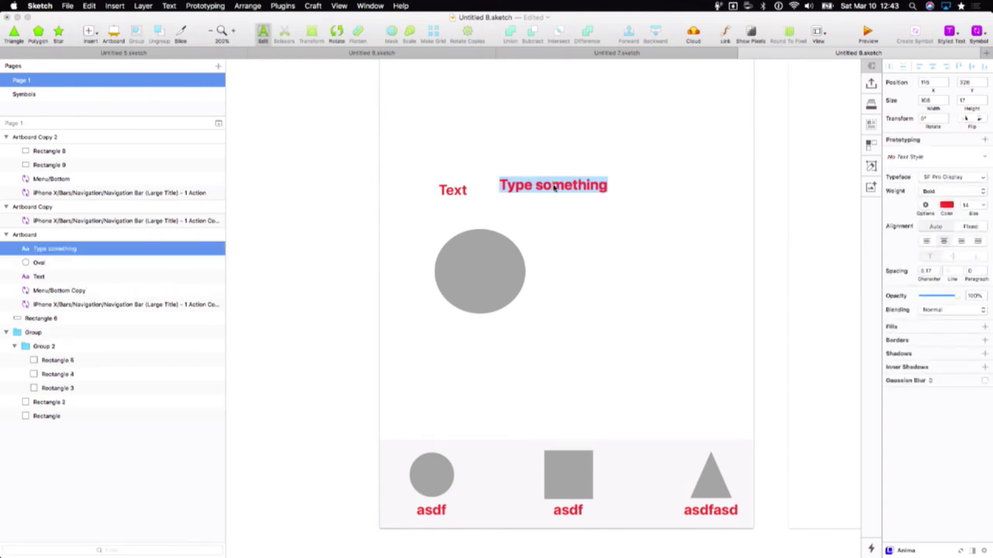
type("Gorillas")
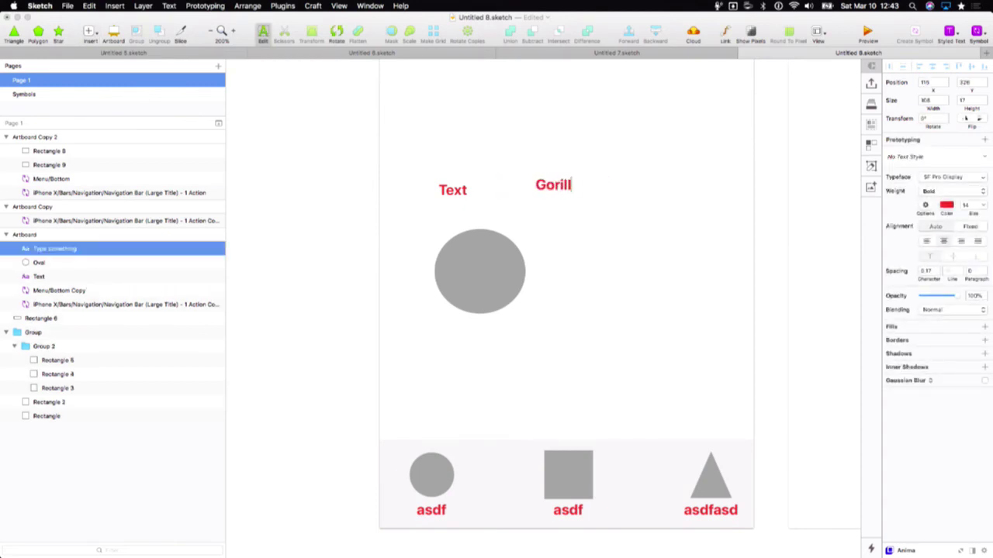
left_click(600, 195)
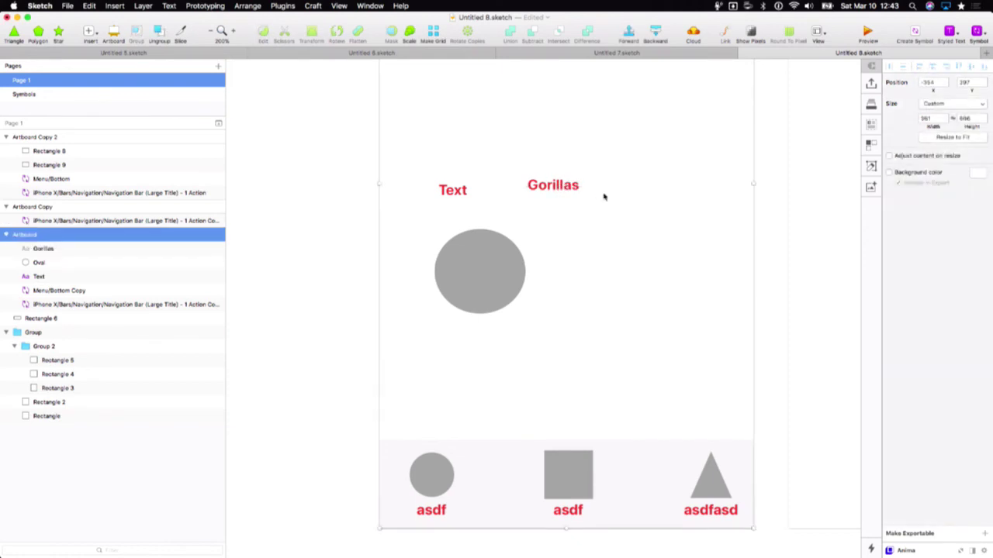
left_click(793, 235)
left_click_drag(553, 186, 600, 223)
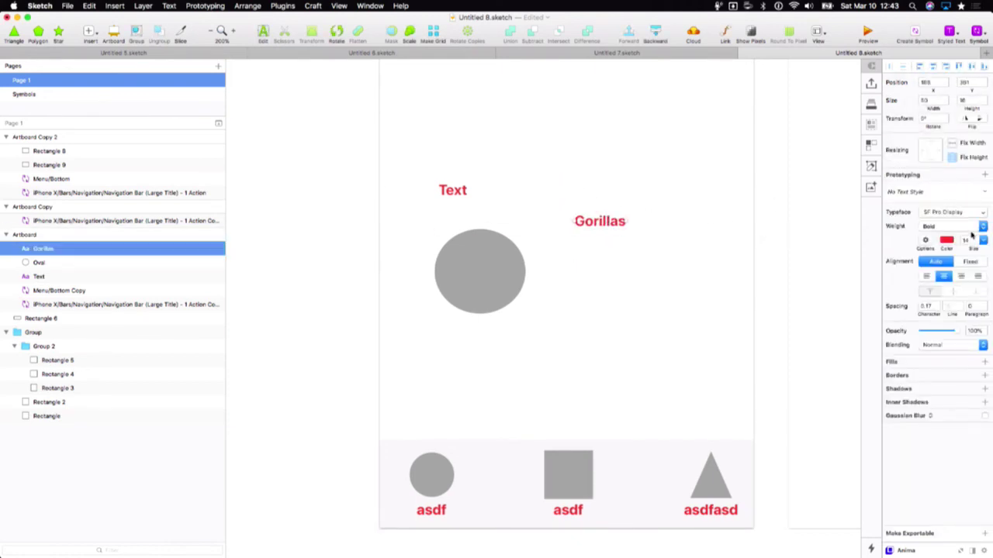
- Apply the Header text style to the Gorillas text, set its font size to 54 and move it beside the circle
left_click(937, 193)
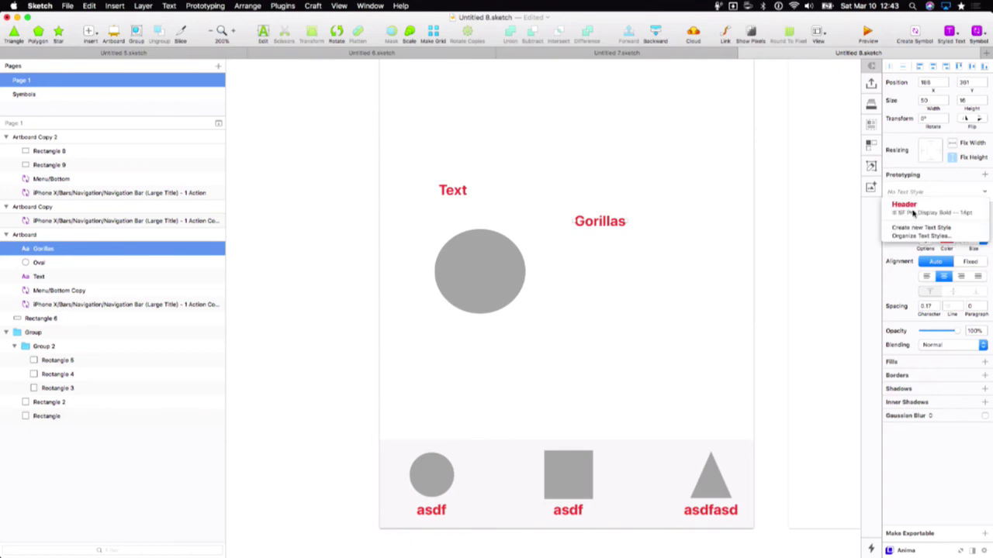
left_click(904, 203)
left_click(967, 241)
type("64")
key("Return")
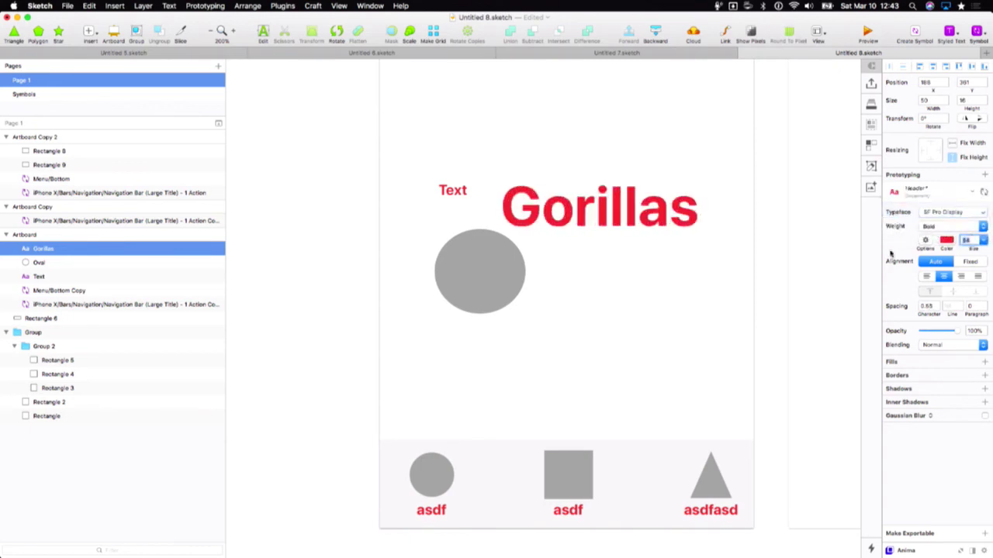
left_click_drag(539, 199, 553, 271)
- Update the Header text style with the Gorillas layer's modified formatting
left_click(933, 212)
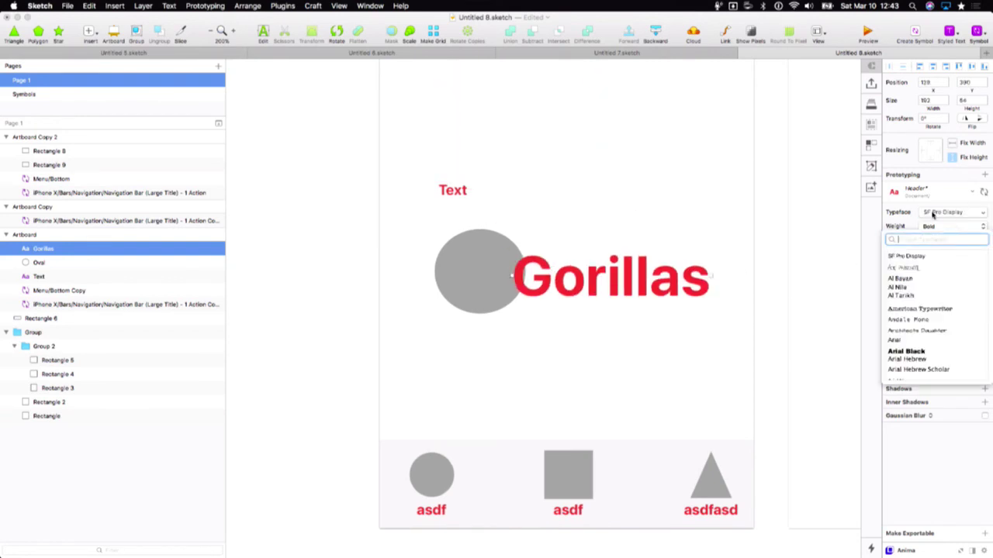
left_click(897, 214)
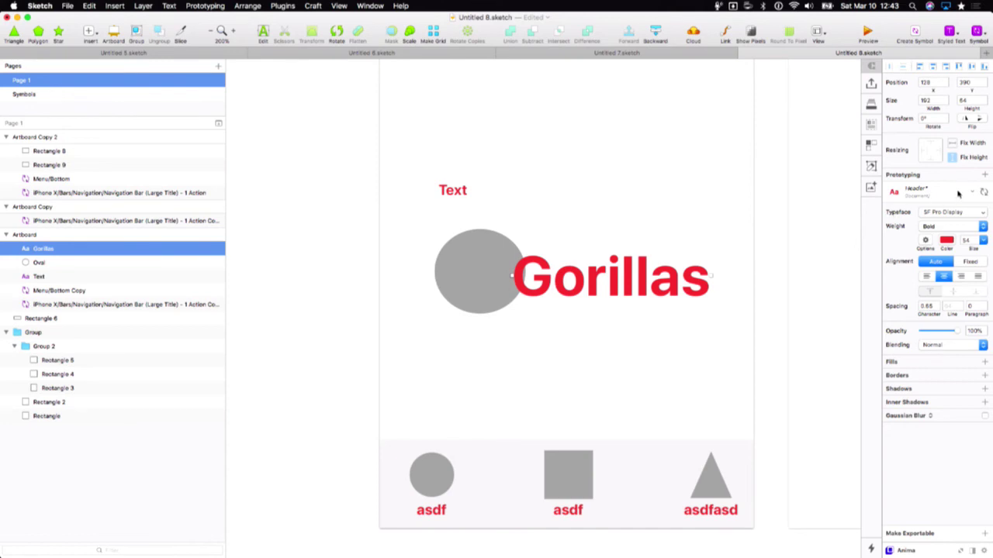
left_click(985, 192)
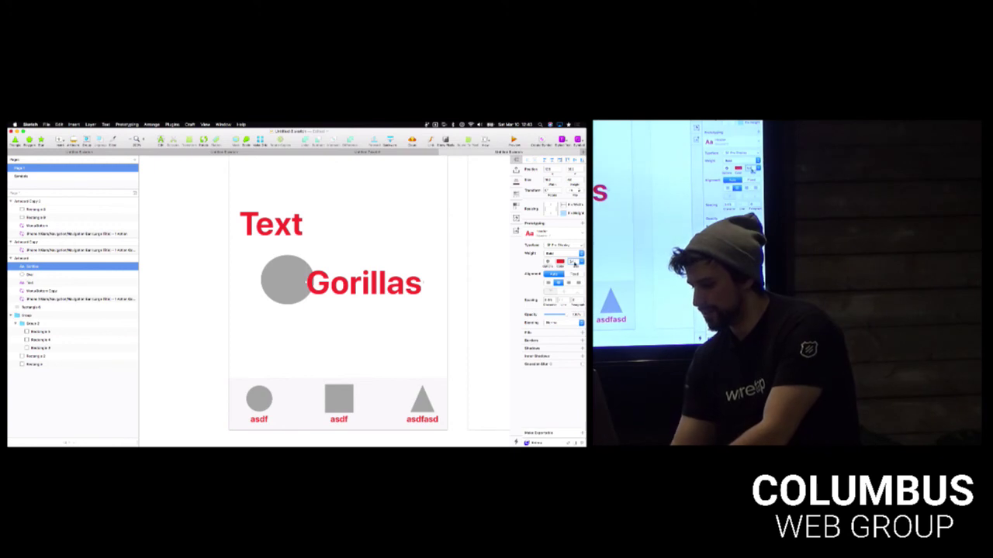
- Reduce the Gorillas text's font size to 14
key("shift+Down")
key("shift+Down")
key("shift+Down")
key("shift+Down")
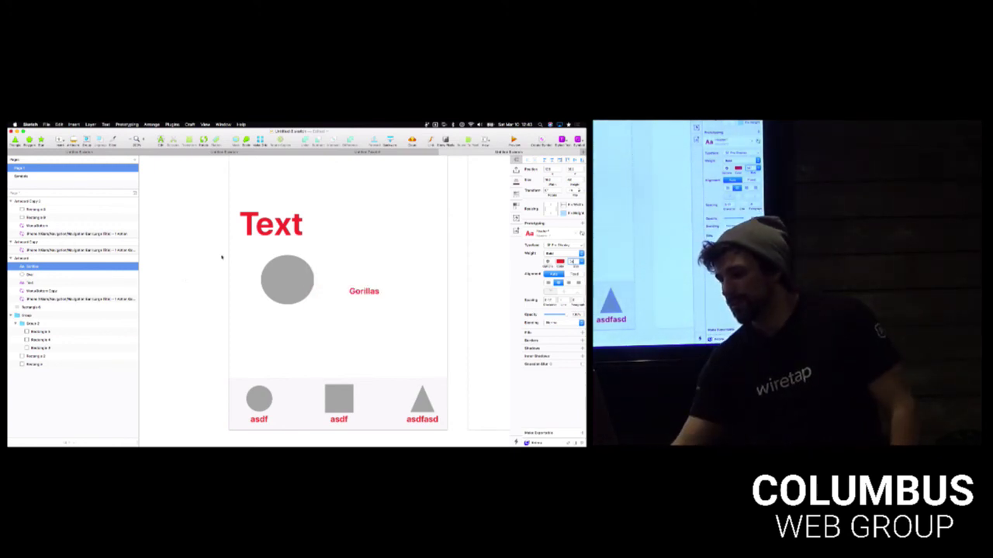
- Save the resized Gorillas text's formatting as a new text style named small
left_click(256, 233)
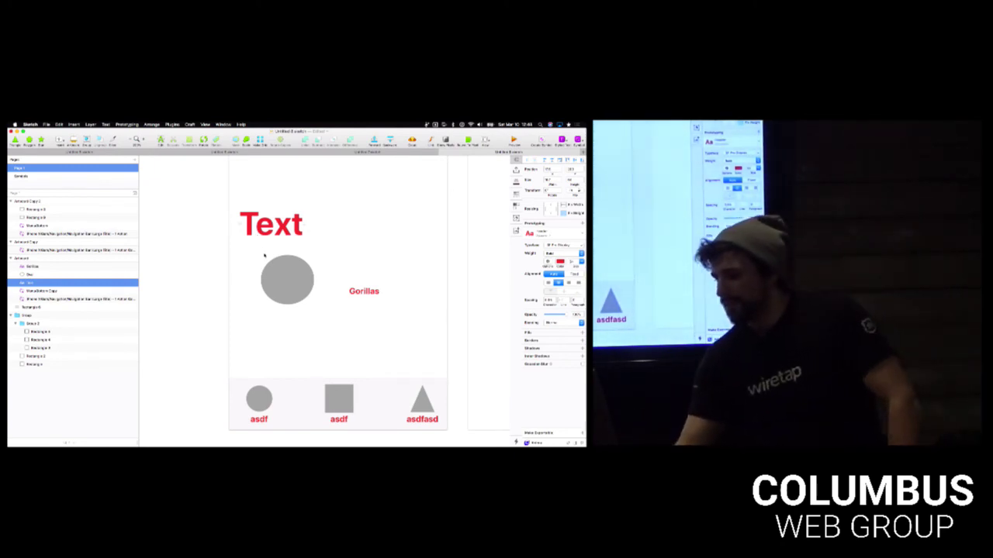
left_click(361, 291)
left_click(555, 232)
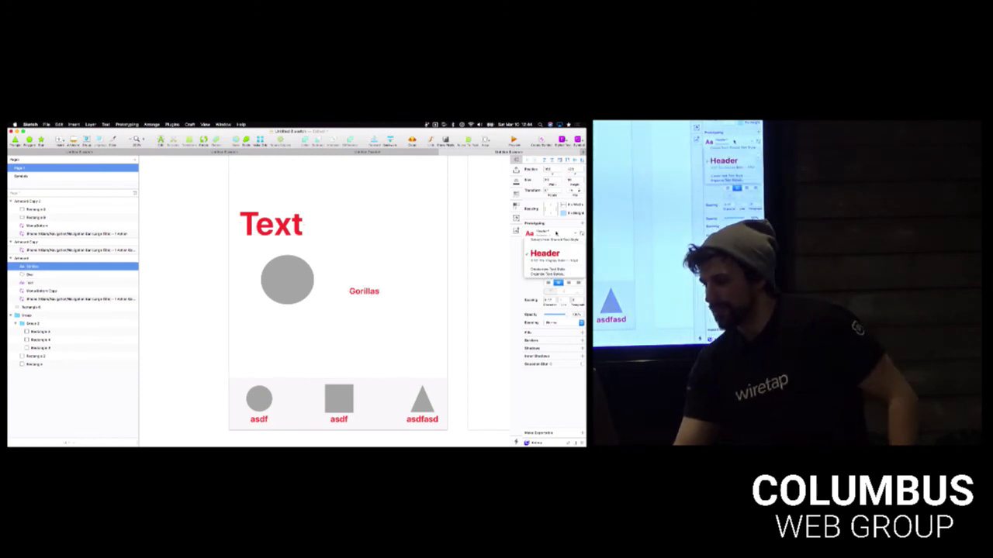
left_click(556, 270)
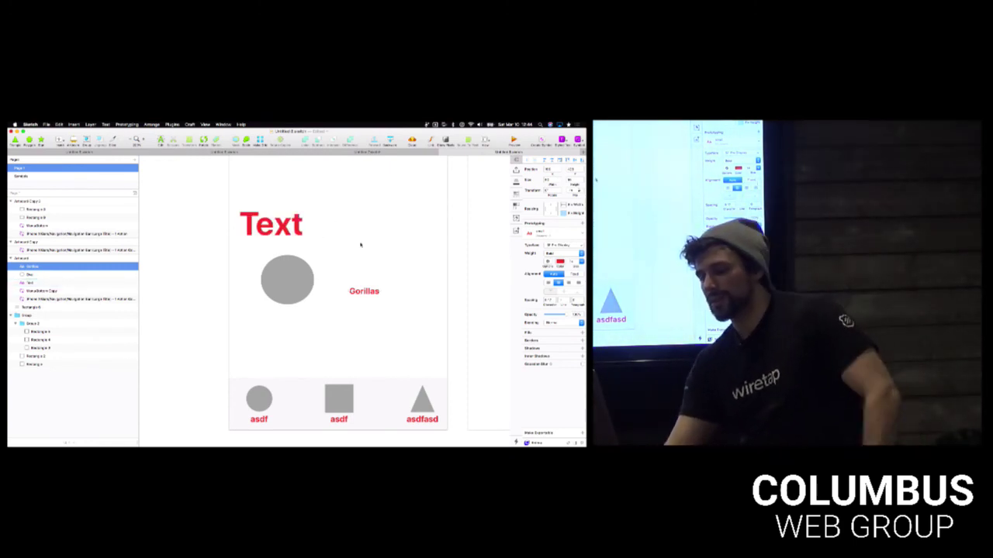
- Duplicate the large Text layer beside the original and reduce the copy's font size
left_click(276, 224)
left_click_drag(276, 225, 378, 224, "alt")
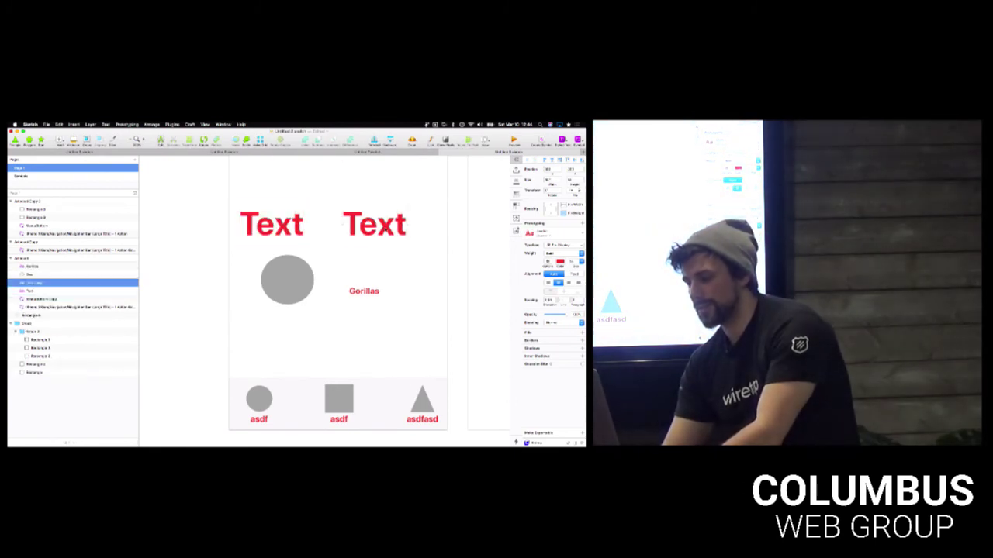
left_click_drag(576, 265, 565, 265)
left_click(397, 247)
- Duplicate the reduced Text copy just below itself and give the new copy a larger font size
left_click(377, 232)
left_click(378, 243)
left_click_drag(379, 243, 380, 269, "alt")
left_click(572, 263)
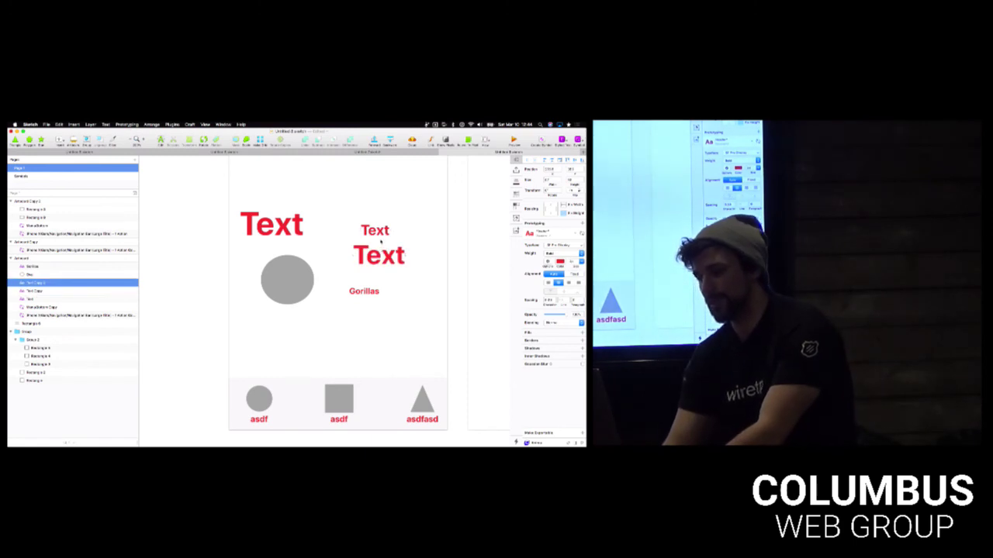
left_click(279, 235)
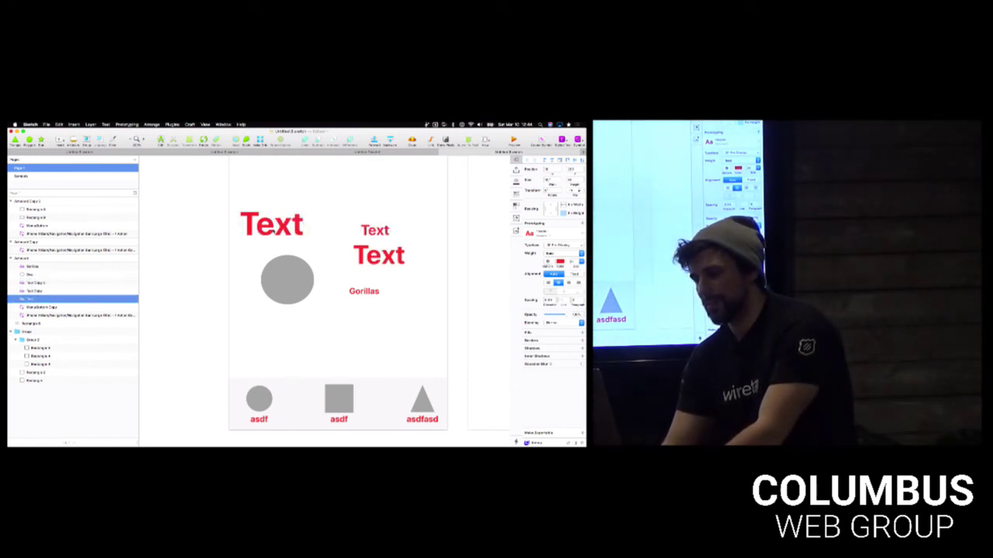
left_click(547, 234)
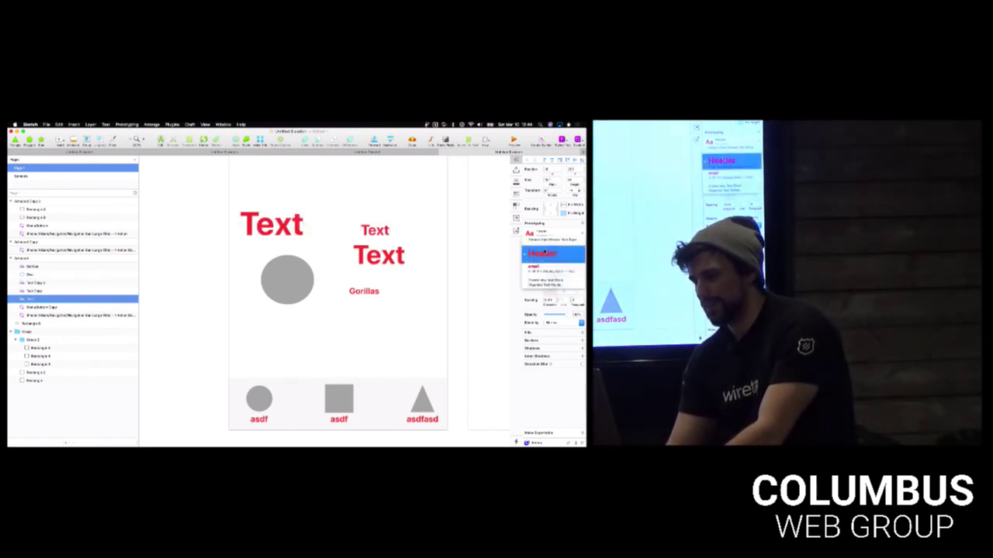
key("Escape")
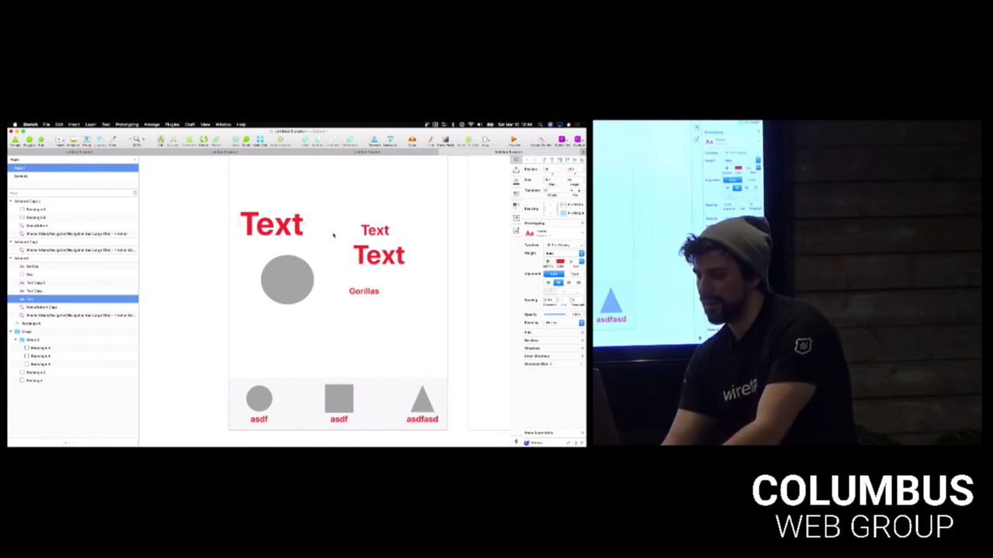
- Select both Text copies and update the Header text style from them
left_click(379, 231)
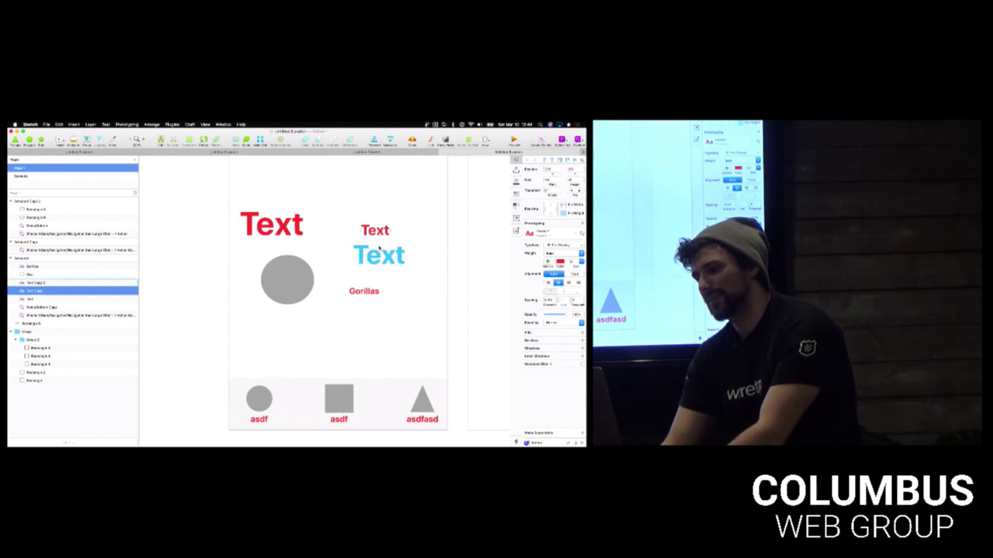
left_click(378, 250, "shift")
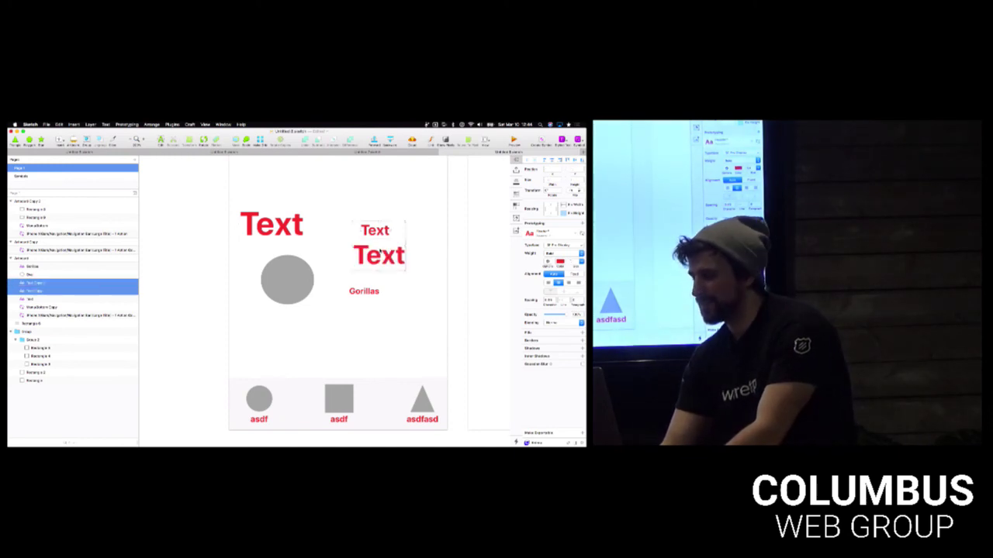
left_click(581, 234)
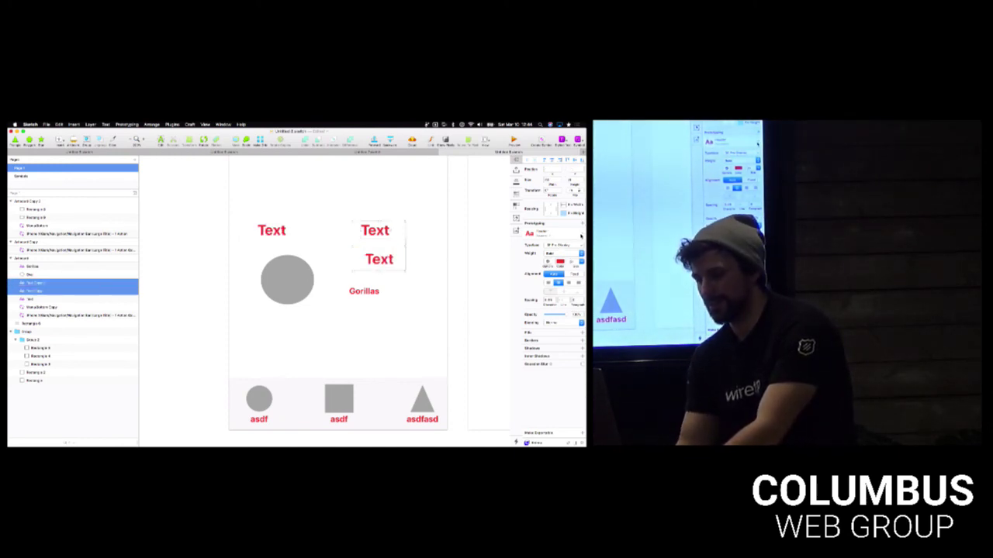
left_click(400, 287)
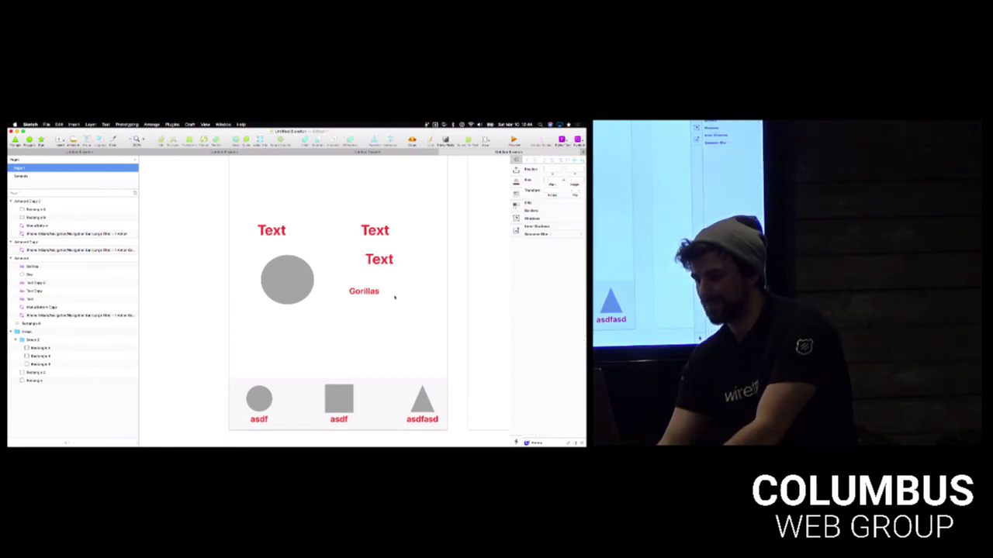
- Move the Gorillas text lower, reduce its font size and update the small text style to match
left_click(364, 292)
left_click_drag(364, 291, 354, 310)
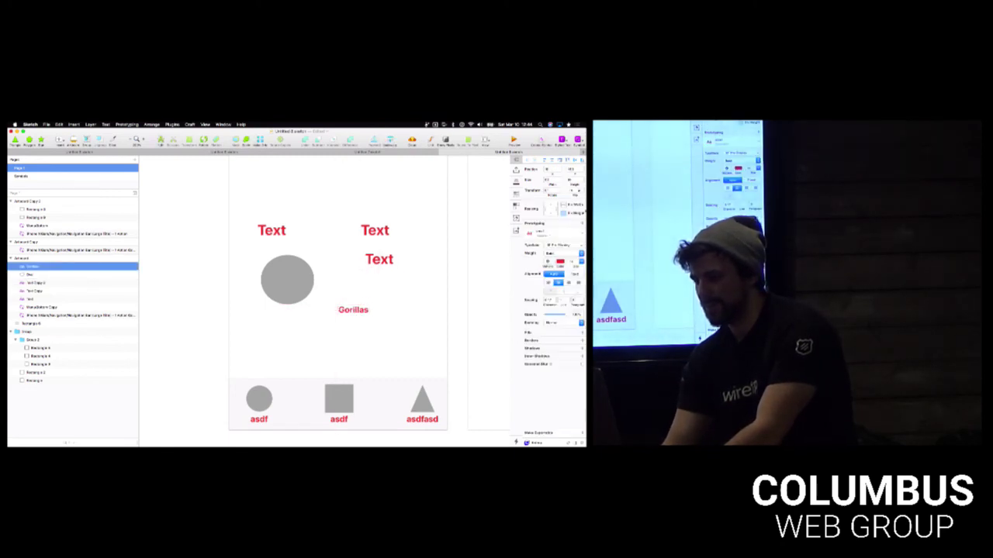
left_click(573, 262)
left_click(573, 262)
left_click(409, 287)
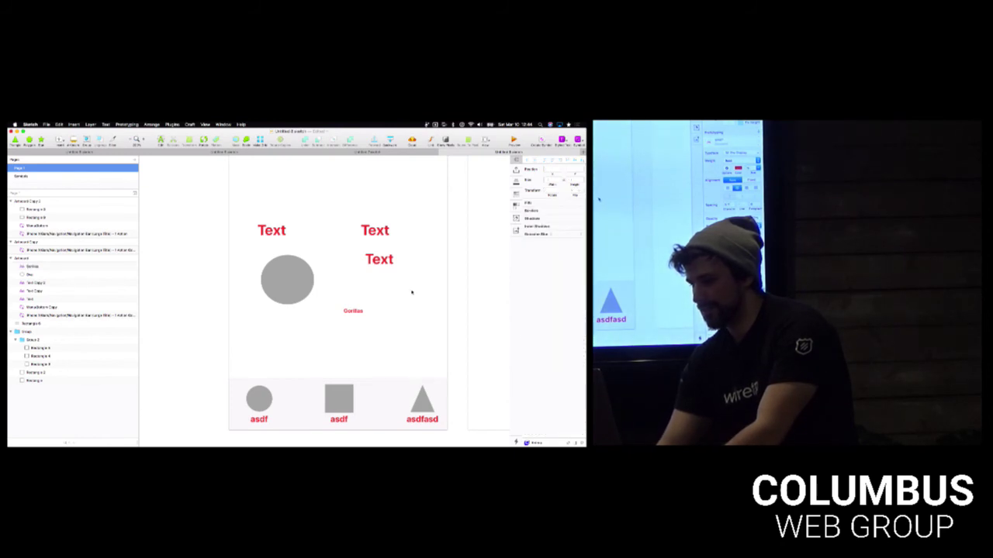
- Delete the small text style from the document's organized text styles
left_click(375, 230)
left_click(552, 235)
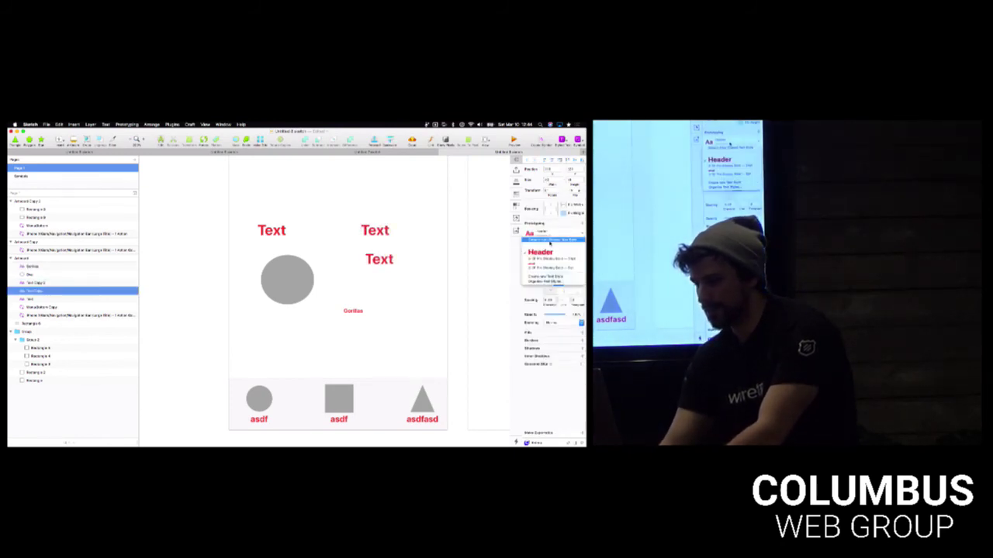
left_click(558, 281)
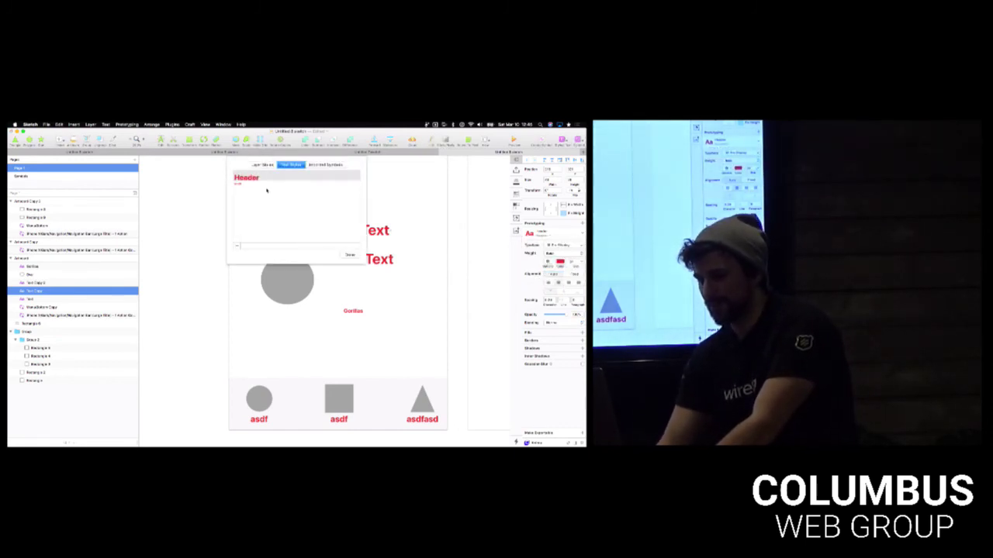
left_click(267, 189)
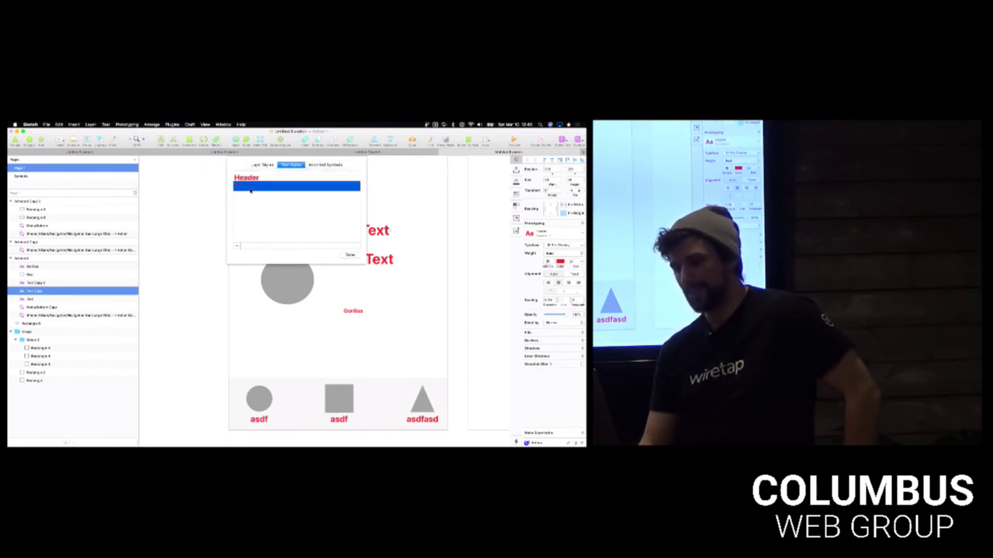
left_click(237, 247)
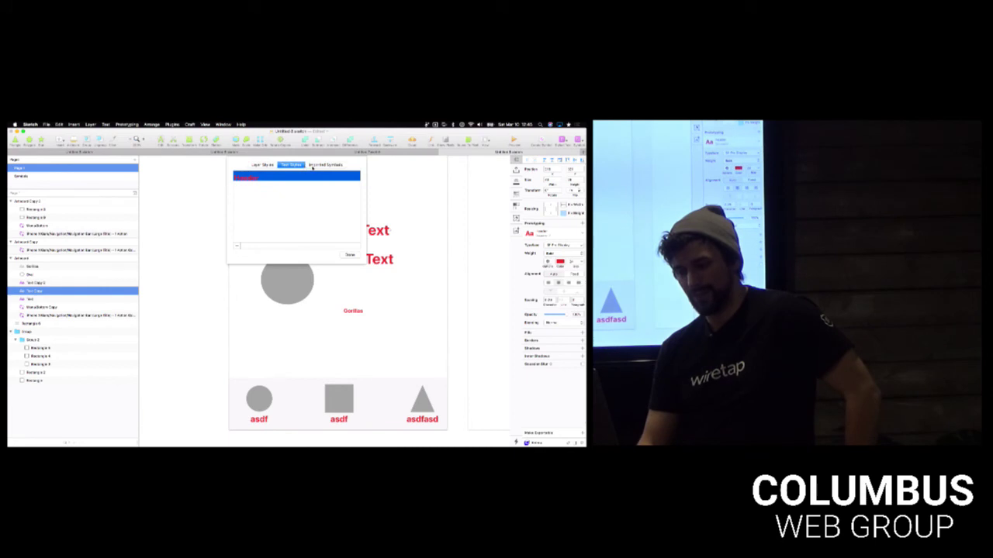
left_click(367, 292)
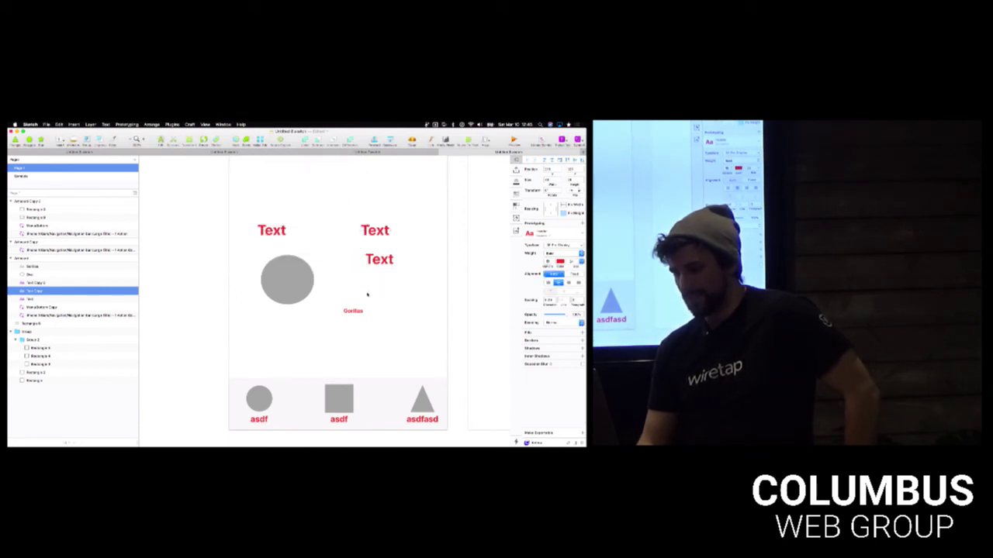
- Add a black centered border with a thickness of 5 to the grey circle above the bottom menu
left_click(309, 287)
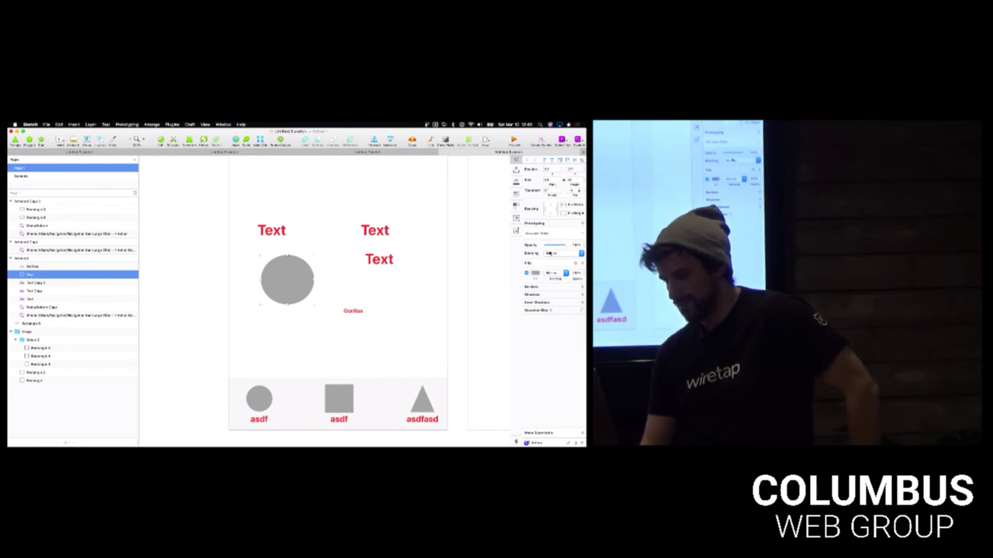
left_click(541, 289)
left_click(536, 297)
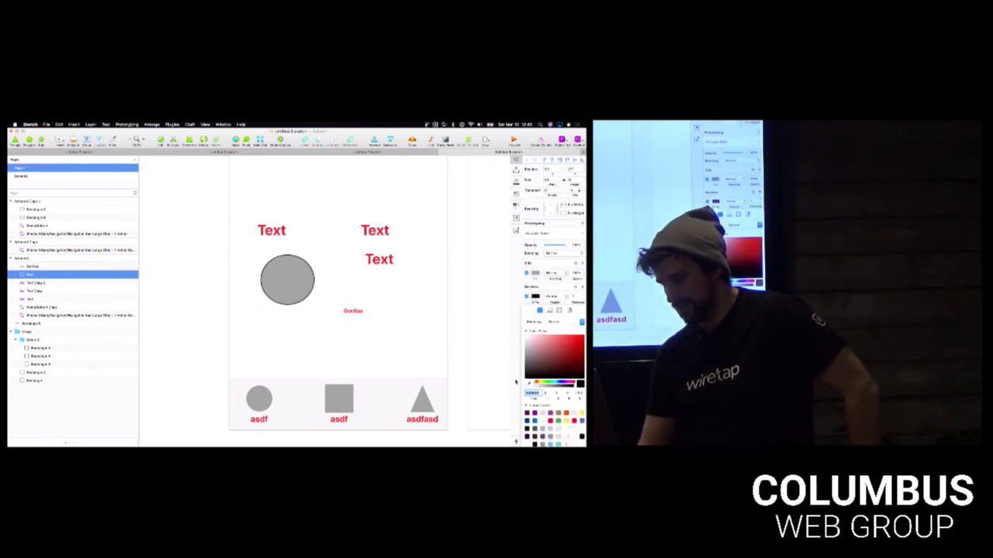
key("Up")
key("Up")
key("Up")
key("Up")
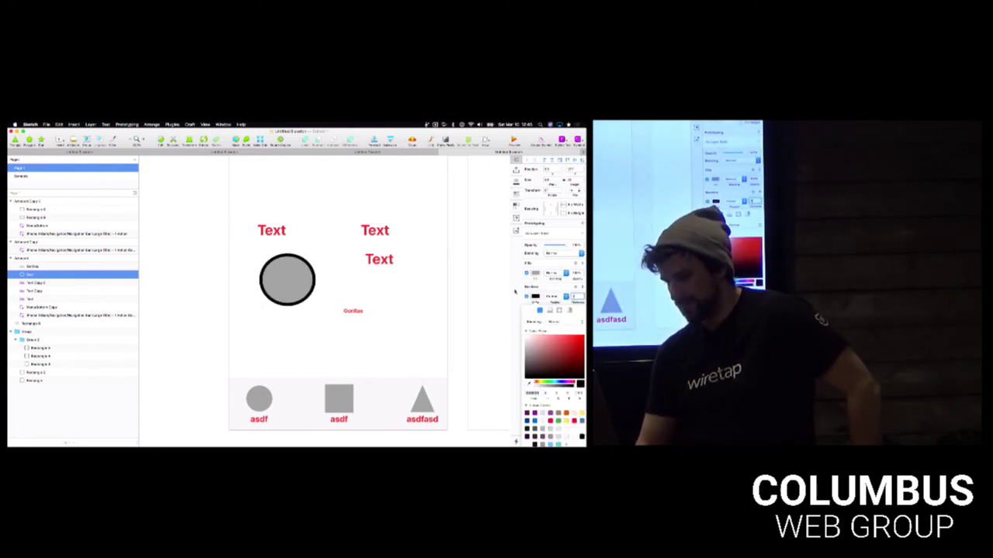
left_click(430, 273)
- Create a new layer style from the circle with the black border
left_click(556, 235)
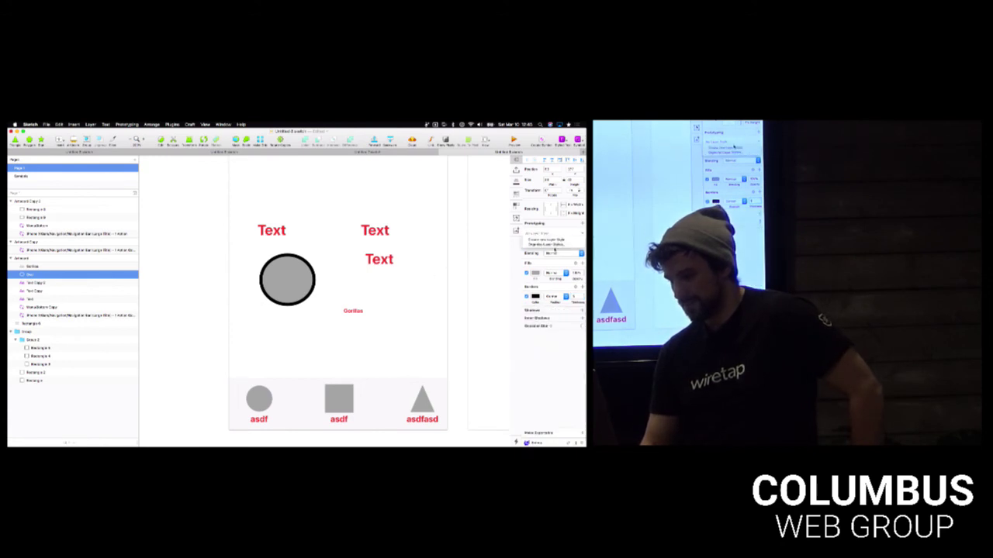
left_click(552, 242)
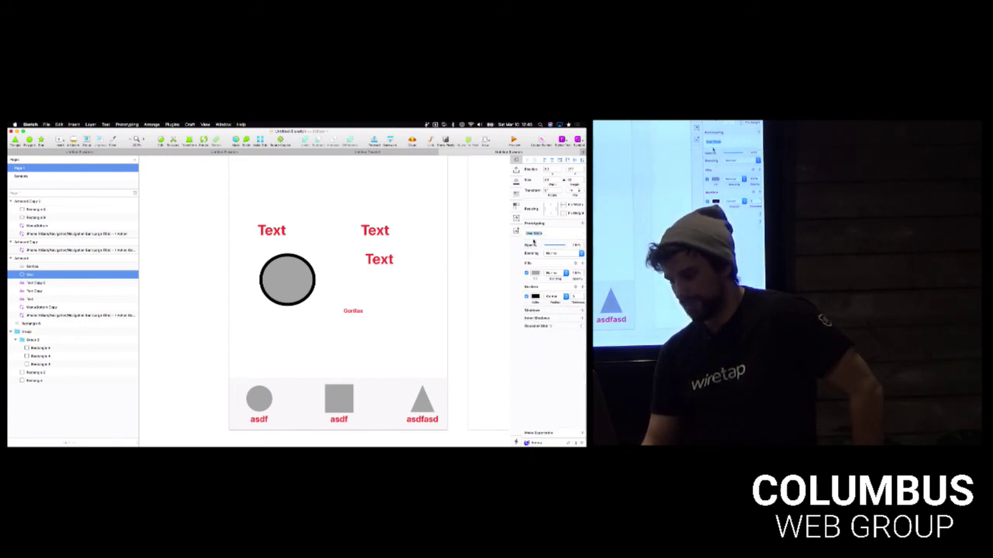
left_click(457, 312)
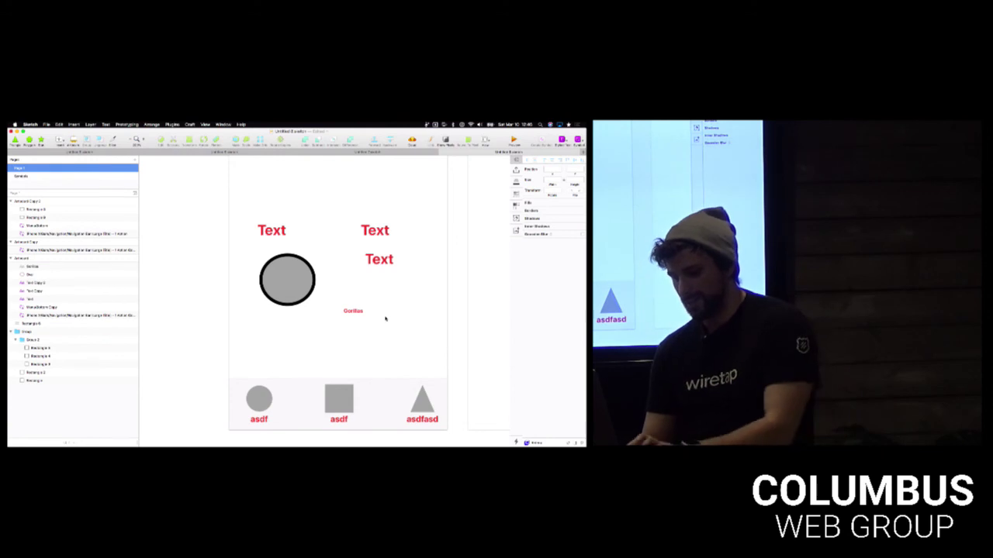
- Draw a thin rectangle about 151 by 15 below the circle and apply the Oval Style layer style to it
key("l")
left_click_drag(273, 341, 362, 343)
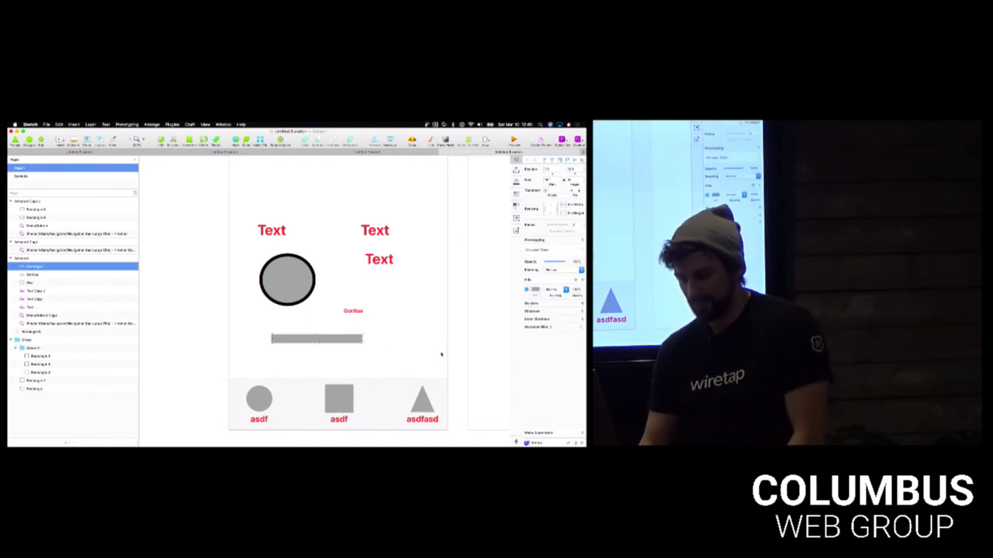
left_click(545, 250)
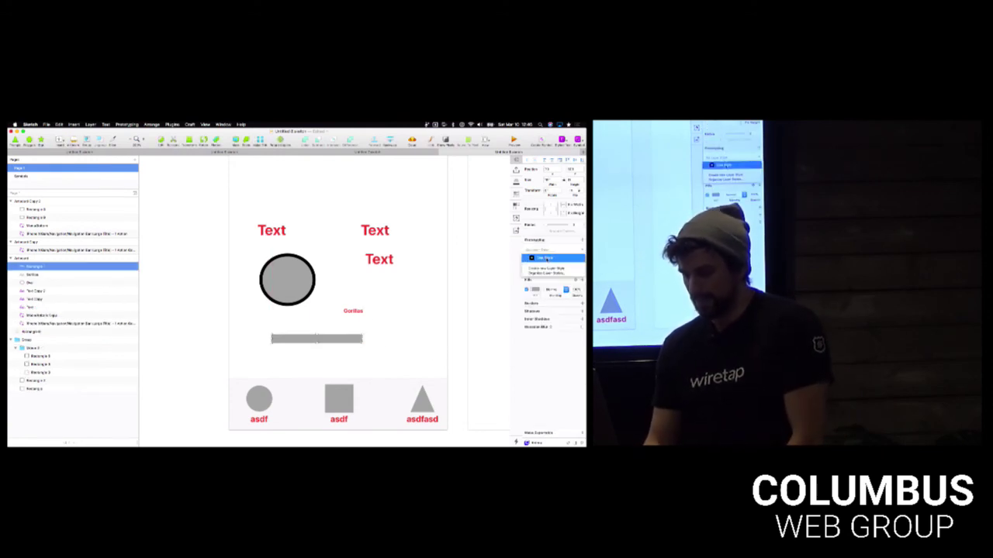
left_click(543, 257)
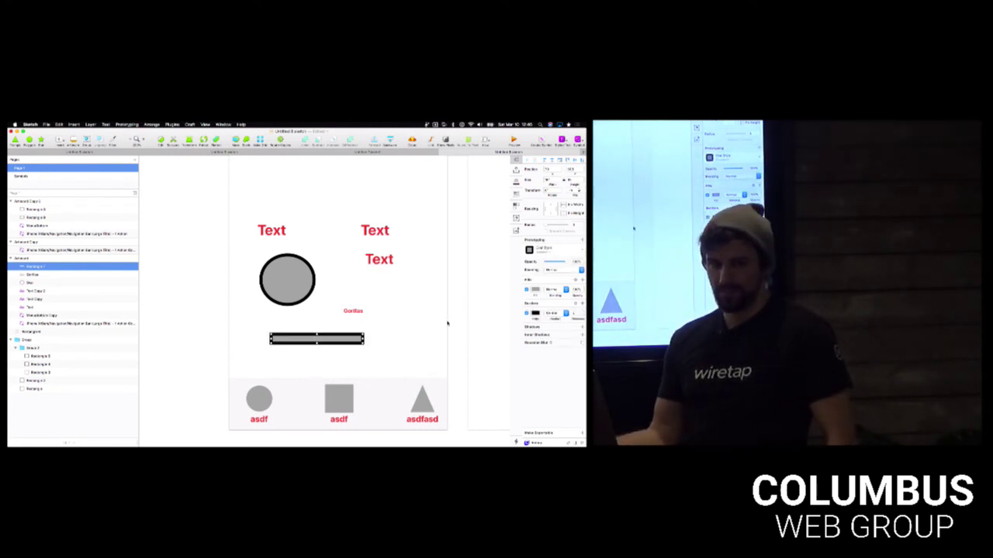
- Rename the Oval Style layer style to "style" in the document's organized layer styles
left_click(545, 250)
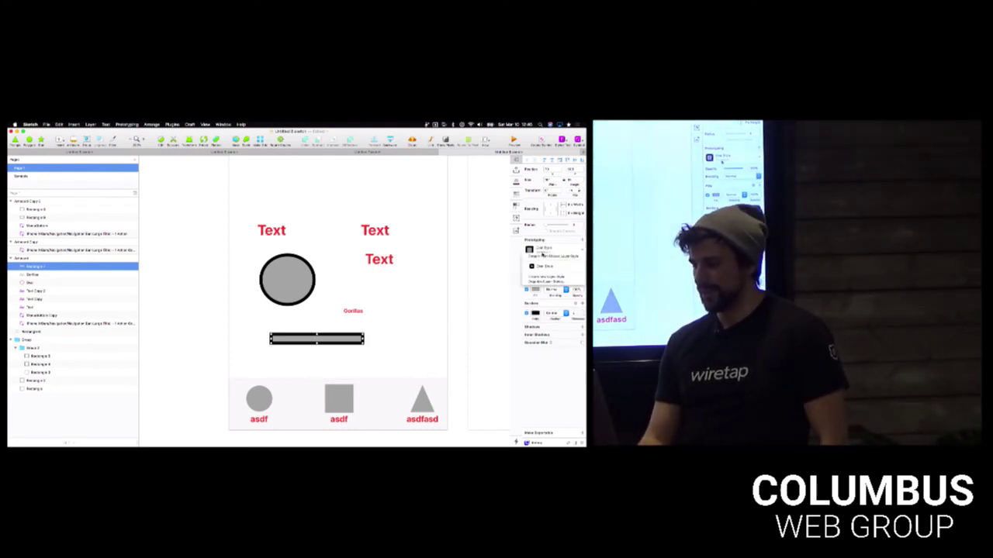
left_click(552, 280)
double_click(423, 95)
key("BackSpace")
type("Style")
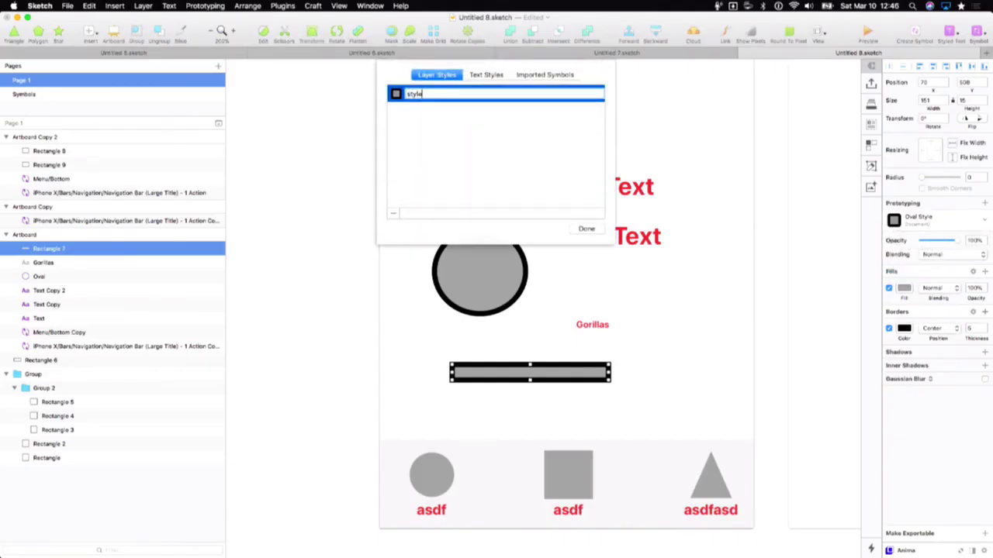
key("Return")
left_click(591, 227)
left_click(639, 298)
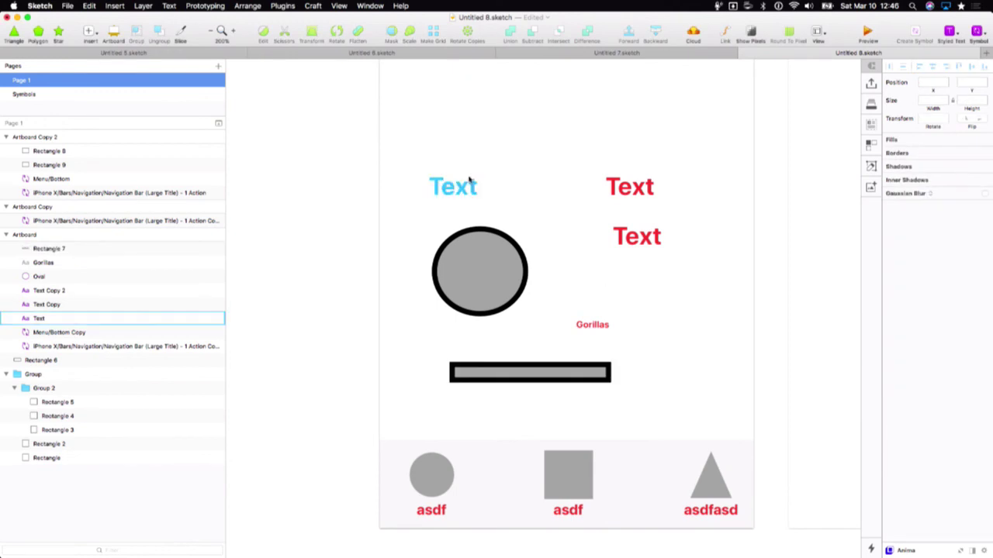
- Set the circle's border thickness to 35 and update the shared layer style from it
left_click(485, 269)
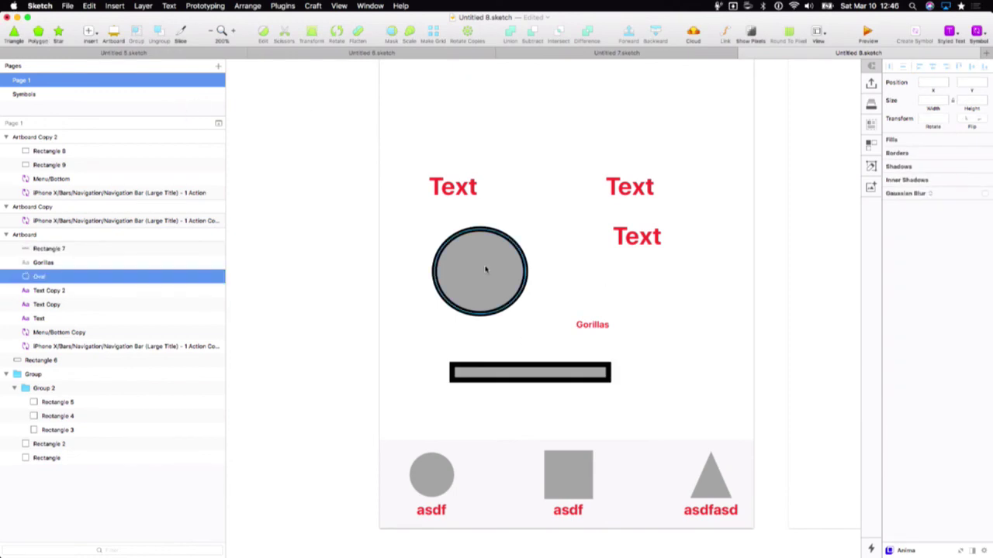
left_click(978, 301)
type("35")
key("Return")
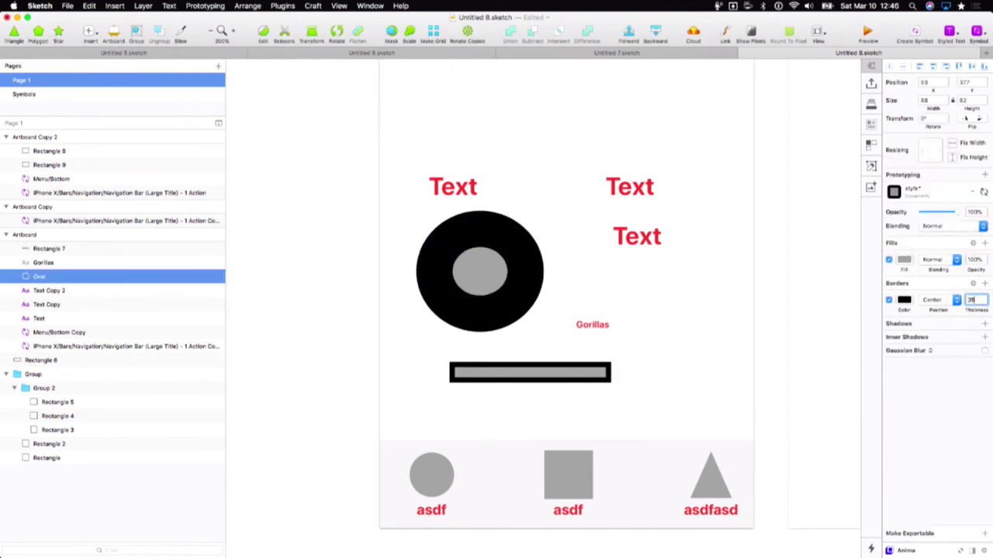
left_click(985, 190)
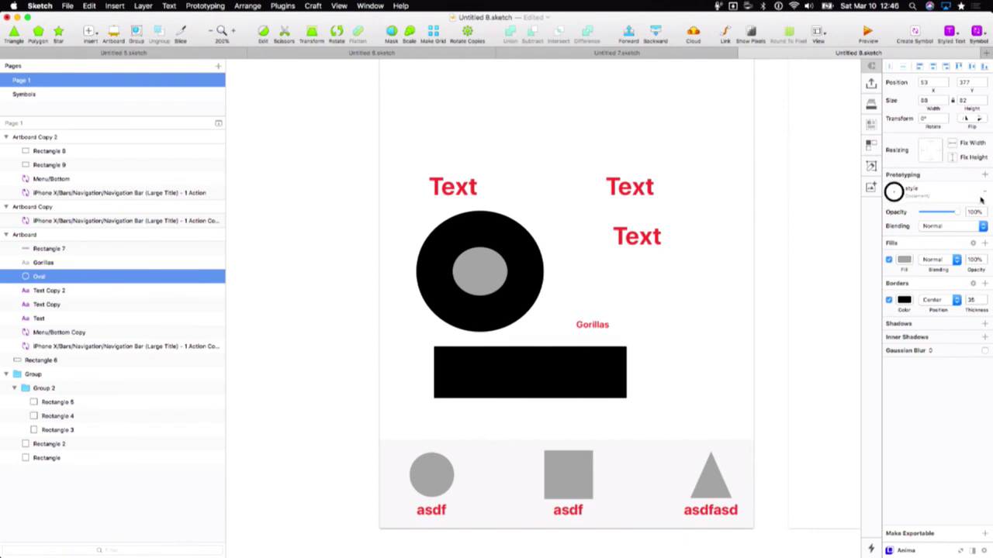
- Enlarge the thin black-bordered rectangle to about 242 by 115 and move it up above the bottom menu
left_click(613, 376)
left_click(594, 380)
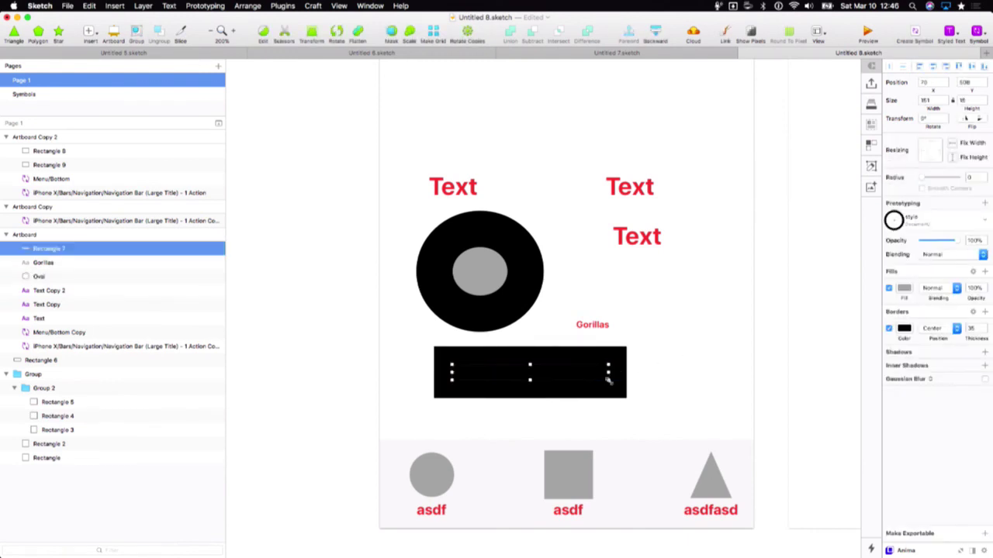
left_click_drag(609, 384, 703, 481)
left_click_drag(650, 397, 652, 283)
left_click(737, 195)
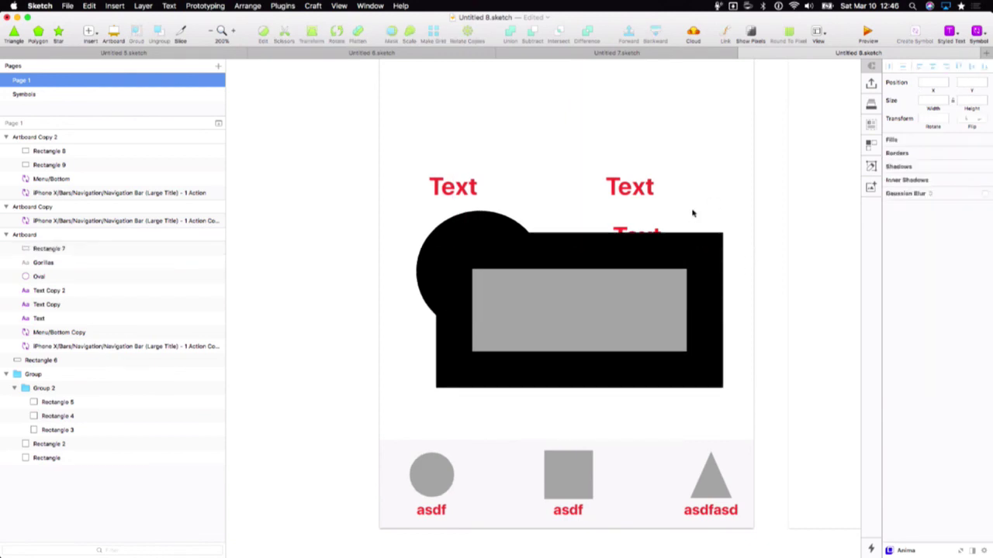
- Move the circle clear of the rectangle, to about X 113 and Y 268 between the upper texts
double_click(505, 233)
key("Escape")
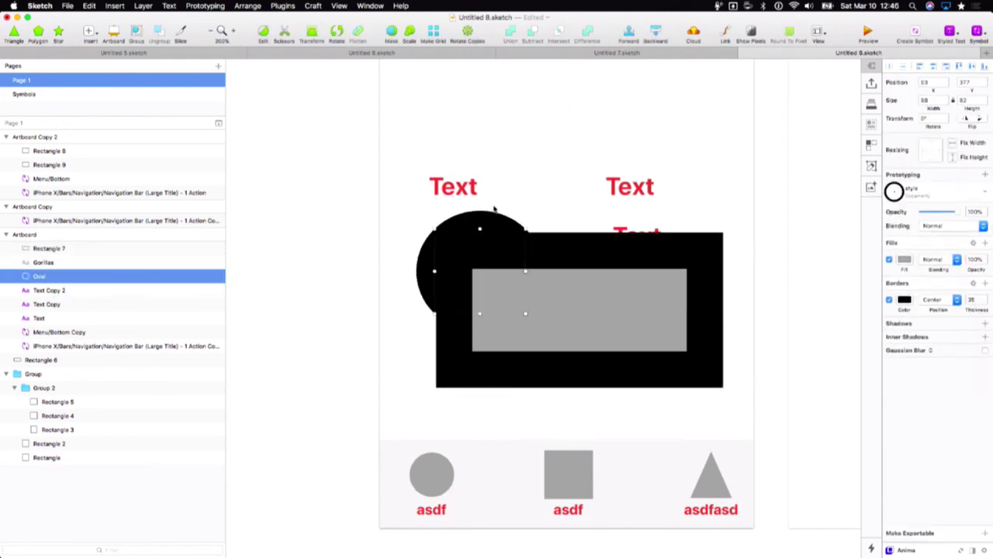
left_click(515, 204)
left_click_drag(476, 238, 538, 131)
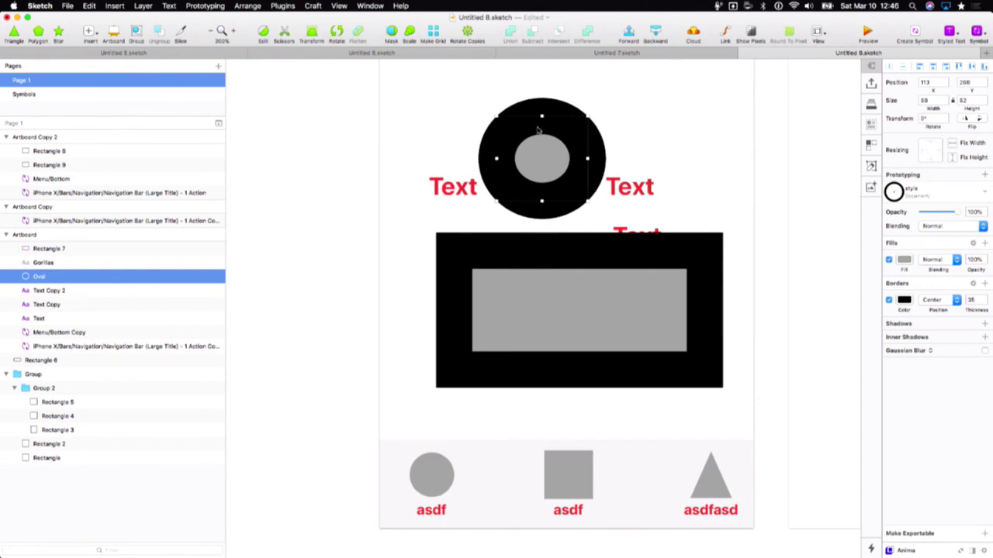
- Examine the style settings offered for the bottom menu symbol and for the bordered rectangle
scroll(538, 130, "up", 2)
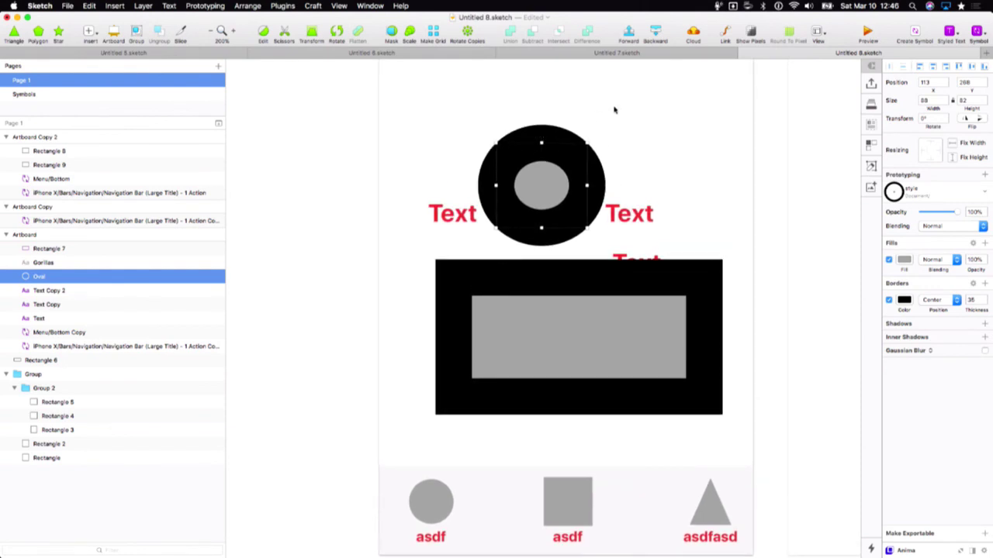
scroll(614, 108, "up", 3)
scroll(613, 153, "down", 5)
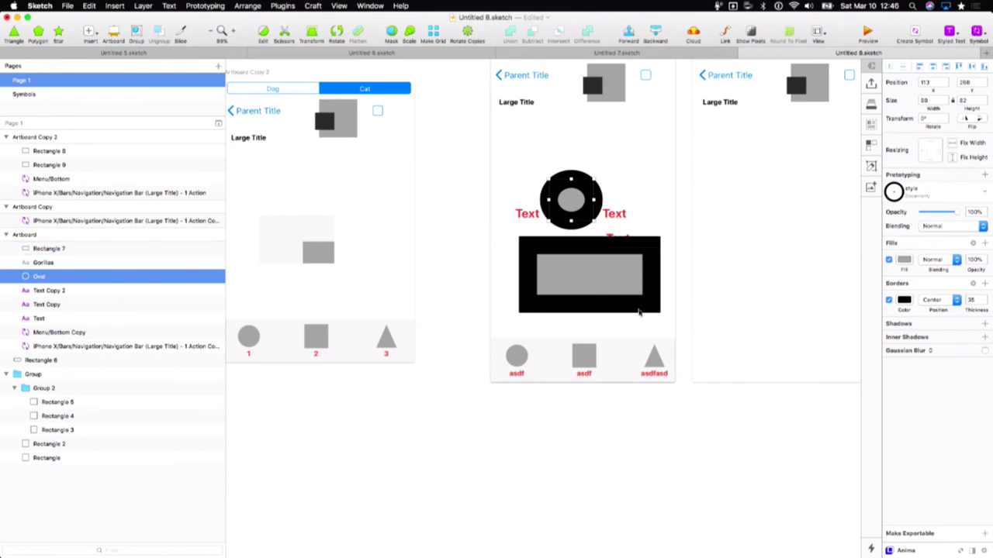
left_click(610, 377)
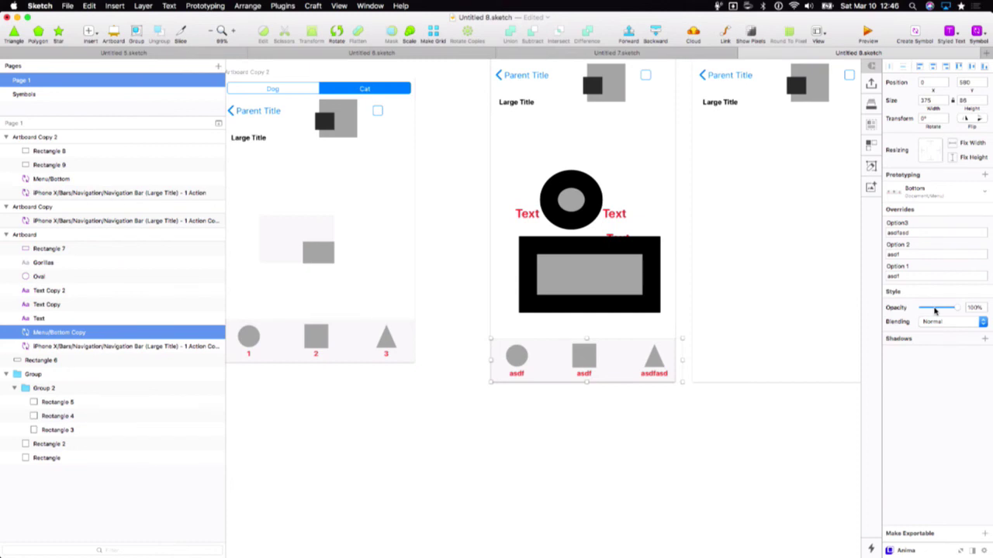
left_click(577, 279)
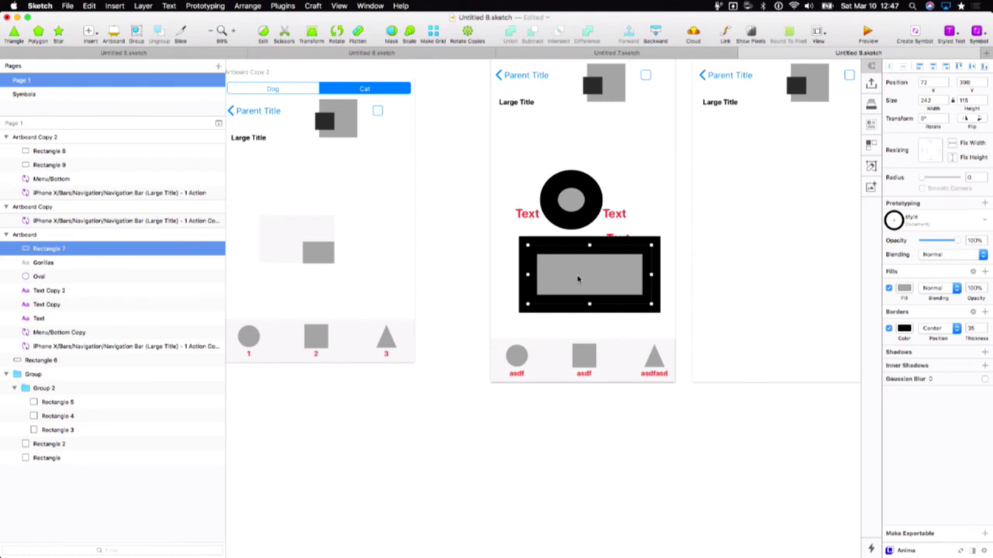
left_click(649, 164)
- Switch to the iA Writer notes and add an empty bullet after "Shared Styles" and after "For a dev"
key("super+Tab")
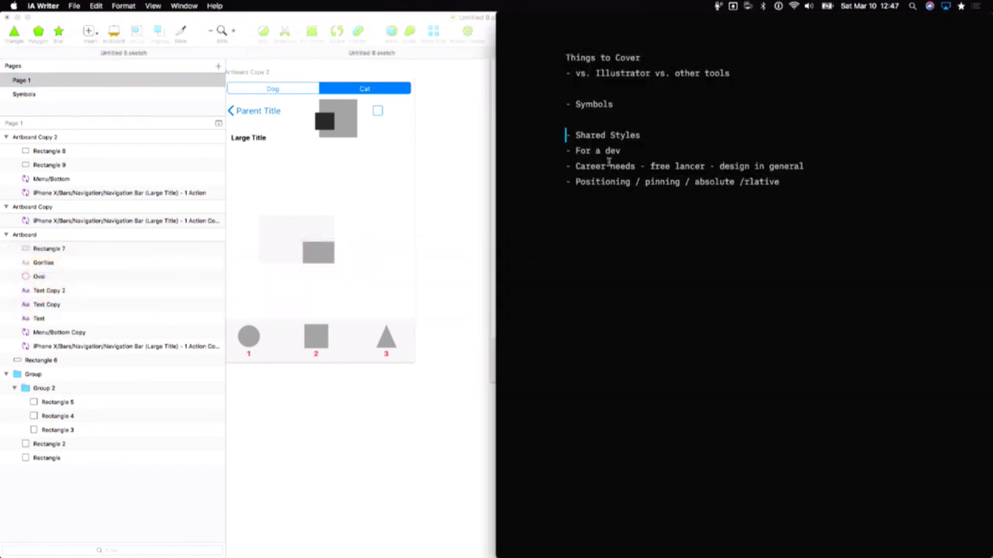
left_click(645, 135)
key("Return")
left_click(576, 166)
left_click(621, 166)
key("Return")
- Move the "Positioning / pinning / absolute /rlative" text to the line directly below "For a dev"
key("Down")
key("Down")
key("super+shift+Right")
key("super+x")
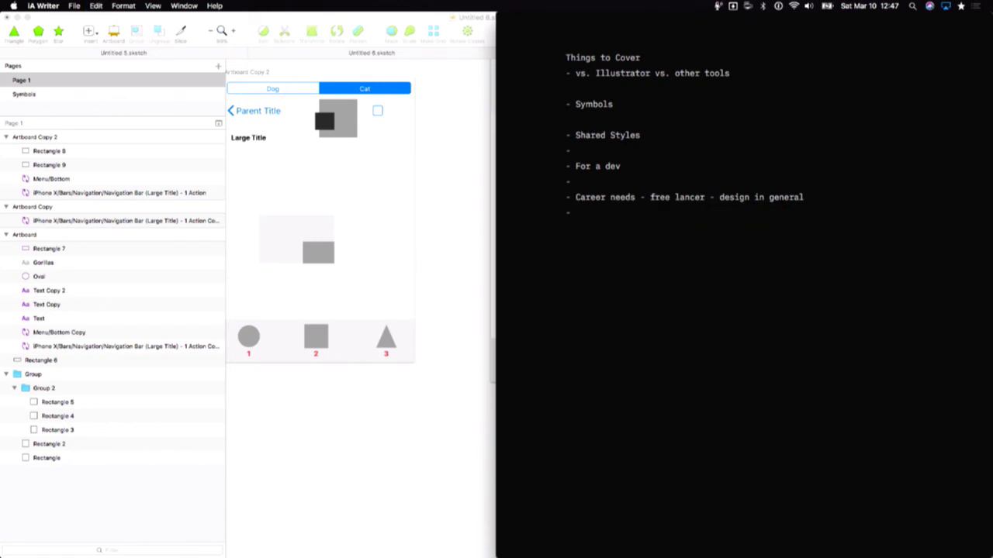
left_click(575, 197)
key("Left")
key("BackSpace")
key("BackSpace")
key("super+v")
key("super+Left")
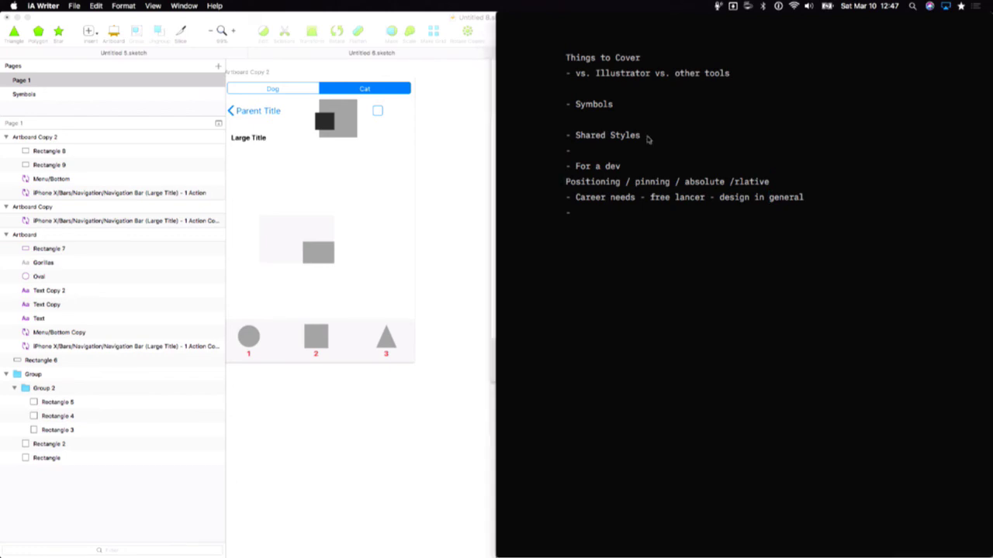
- Switch back to Sketch and narrow the layer list to give the canvas more room
key("super+Tab")
scroll(455, 205, "left", 5)
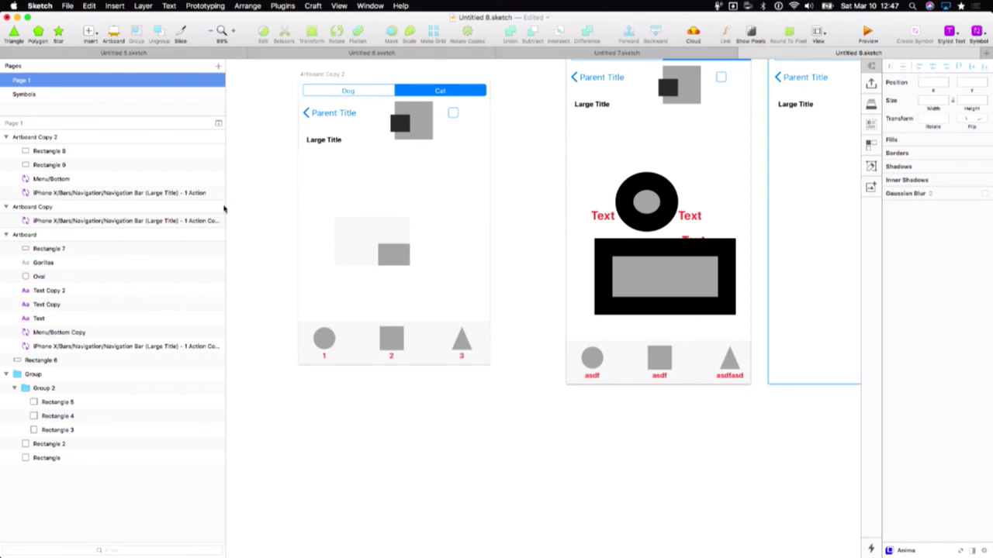
left_click_drag(225, 203, 124, 196)
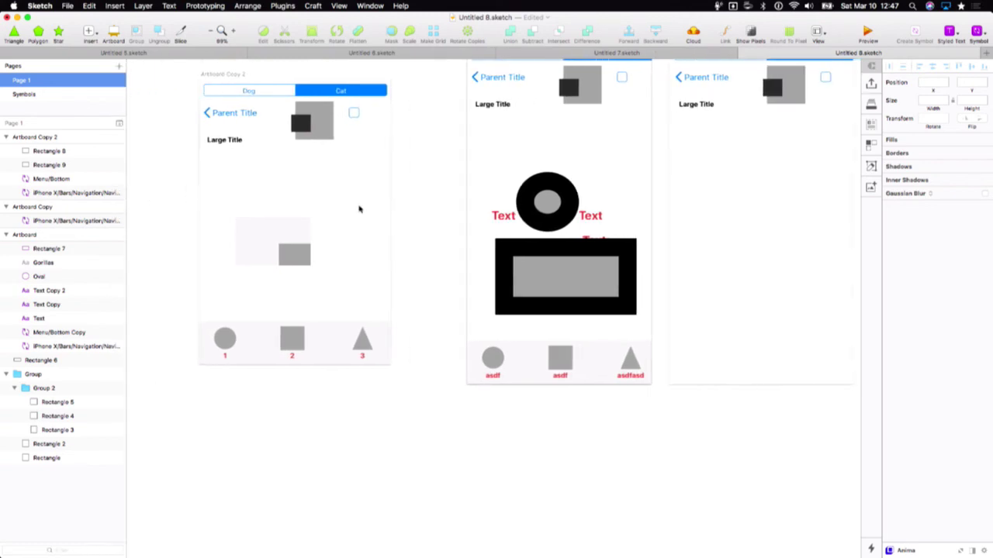
- Expand the Anima plugin's section to show its Auto Layout options
scroll(359, 208, "right", 4)
scroll(359, 209, "up", 1)
scroll(388, 248, "right", 2)
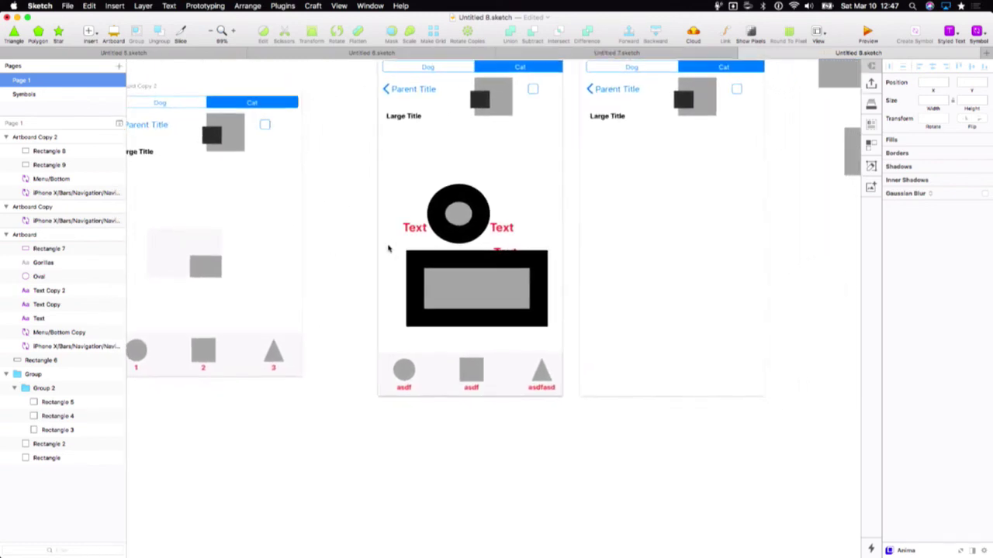
scroll(692, 266, "up", 1)
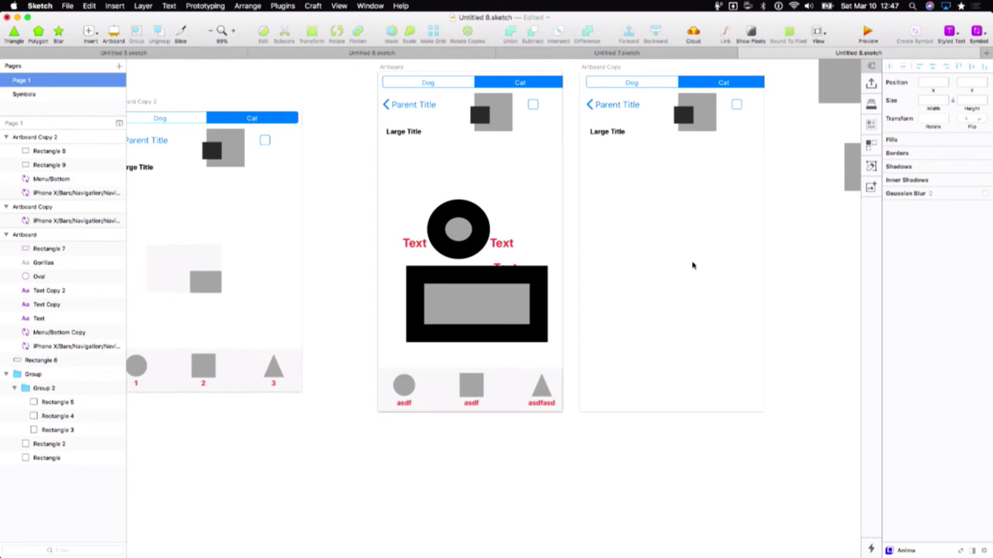
scroll(692, 265, "right", 5)
scroll(692, 266, "left", 1)
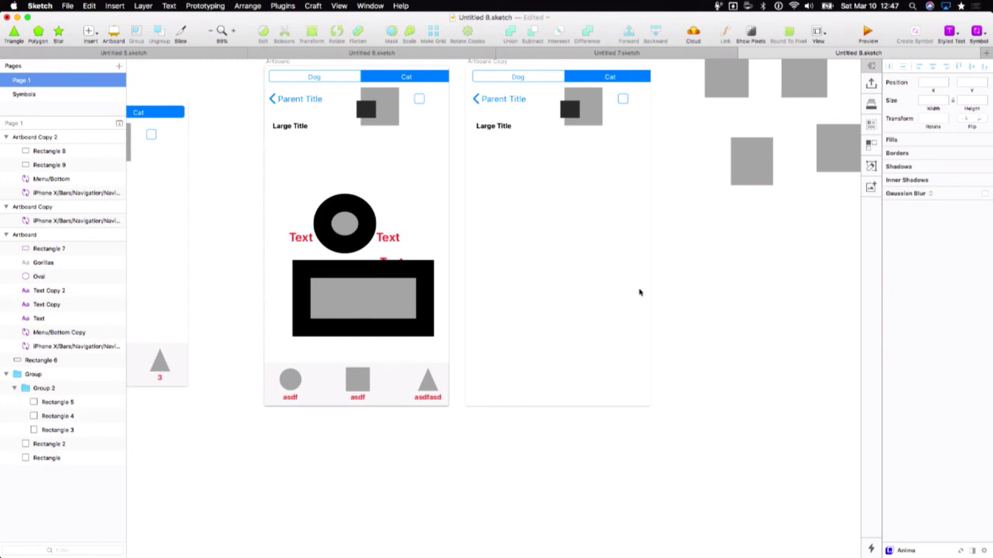
scroll(639, 292, "down", 2)
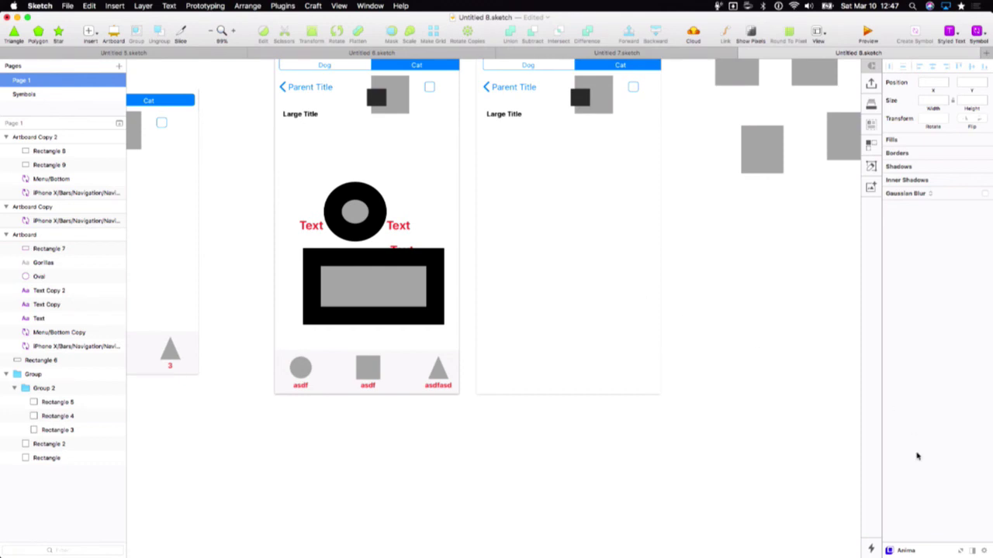
left_click(960, 550)
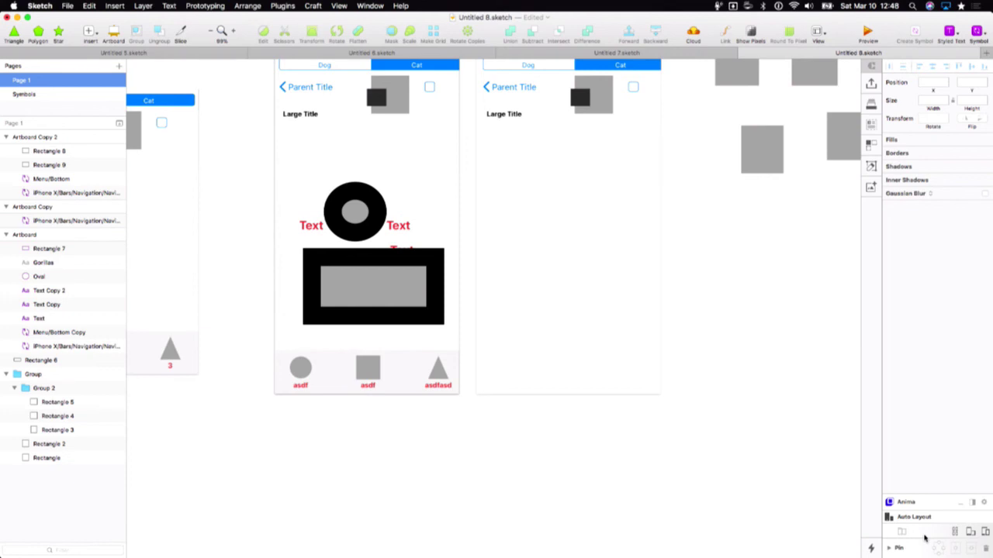
- Draw a rectangle about 257 by 144 on Artboard Copy below the large title and reduce its corner radius
scroll(645, 364, "up", 5)
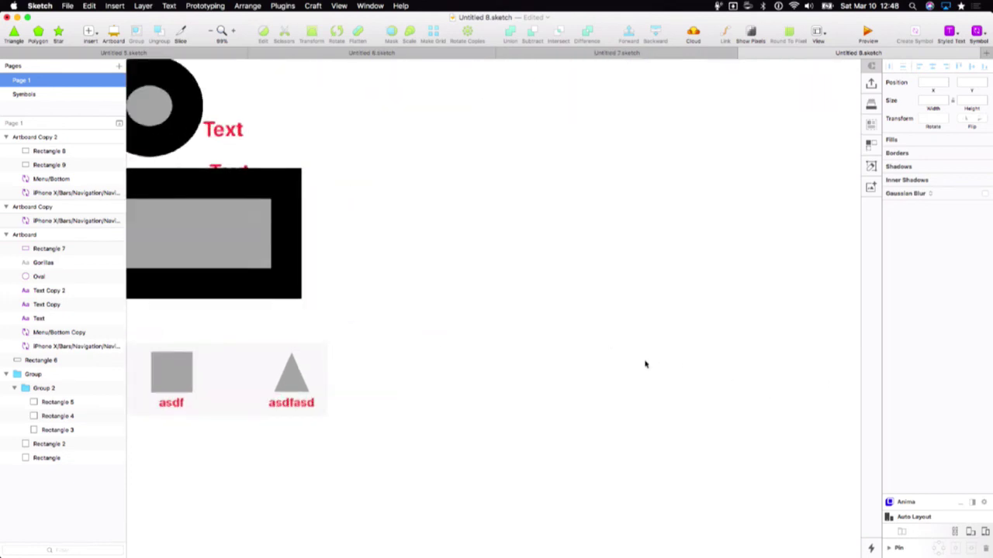
scroll(645, 364, "down", 5)
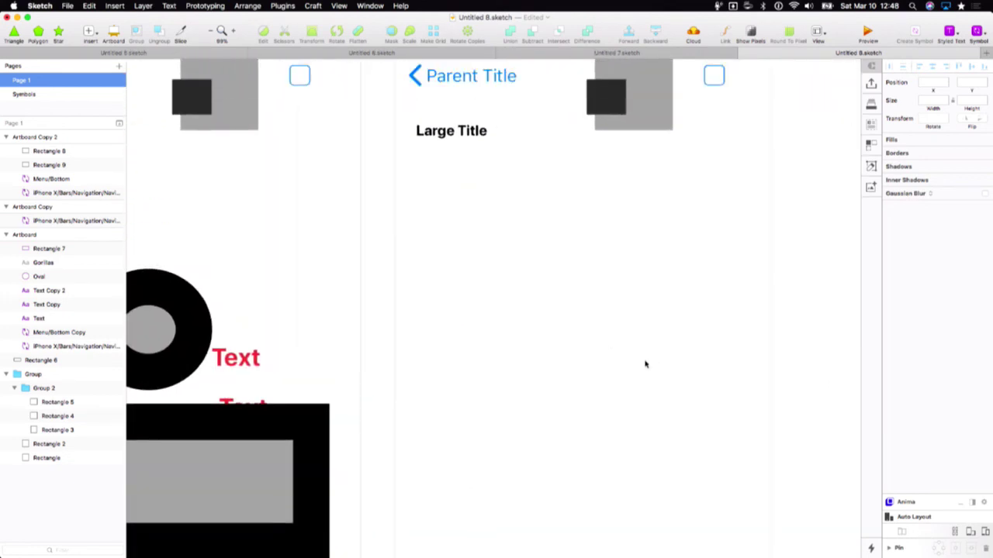
key("r")
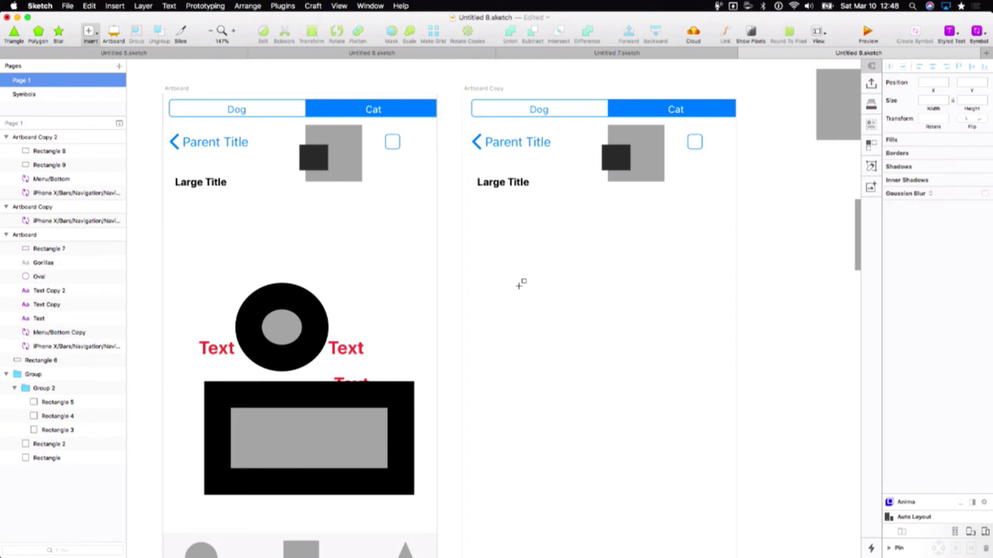
left_click_drag(504, 273, 698, 382)
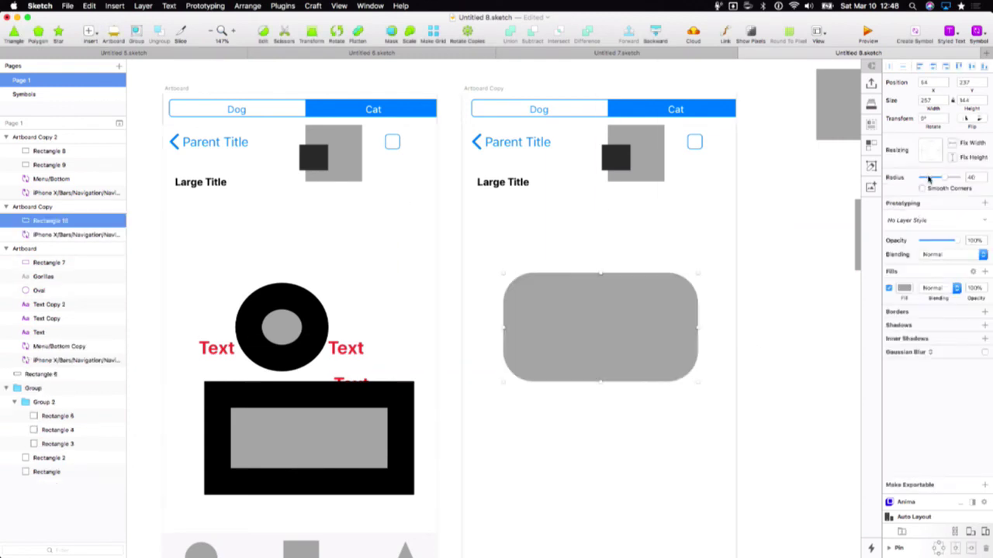
left_click_drag(929, 180, 933, 183)
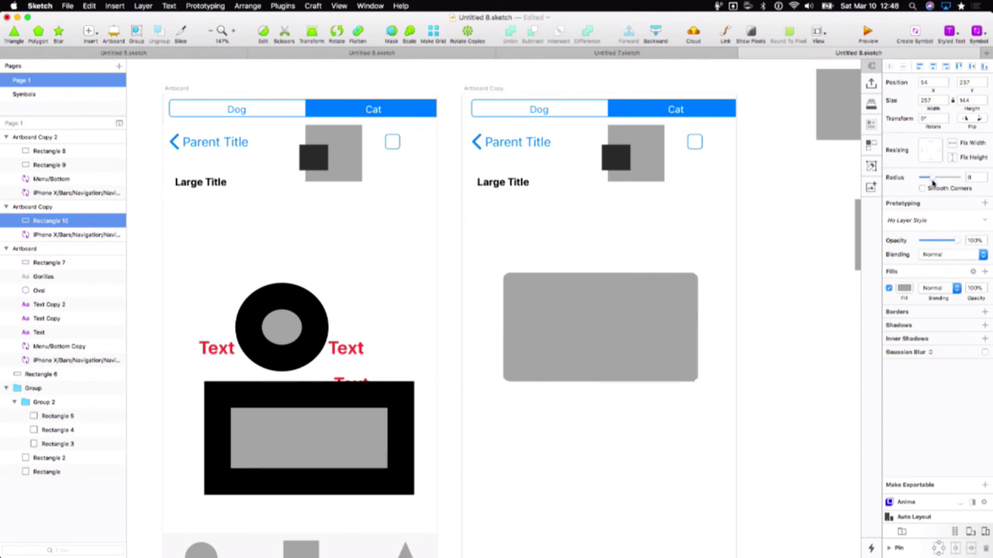
- Turn on smooth corners for the rounded rectangle below the large title and change its fill to off-white FBFBFB
scroll(775, 246, "down", 3)
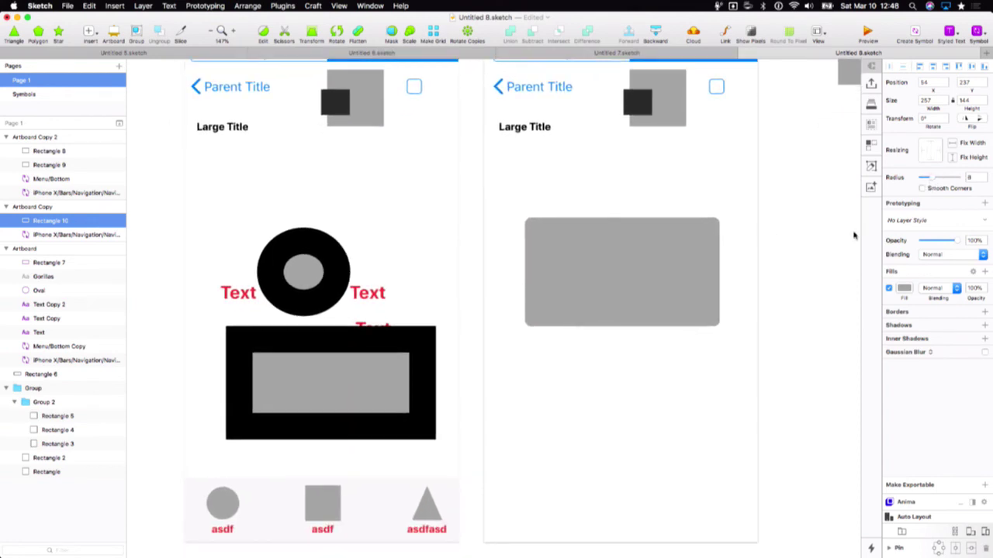
left_click(933, 191)
scroll(782, 273, "up", 2)
scroll(782, 273, "up", 1)
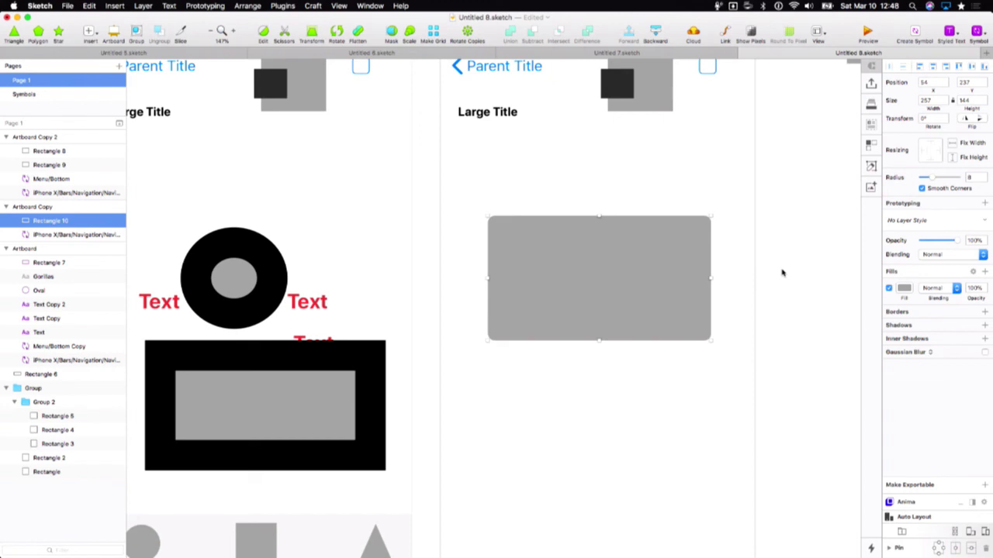
scroll(769, 295, "down", 1)
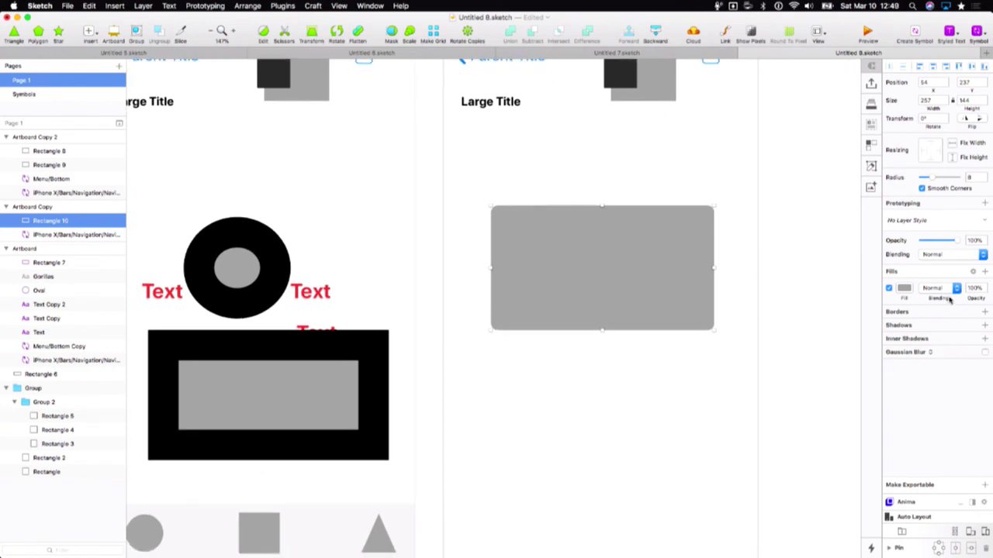
left_click(904, 289)
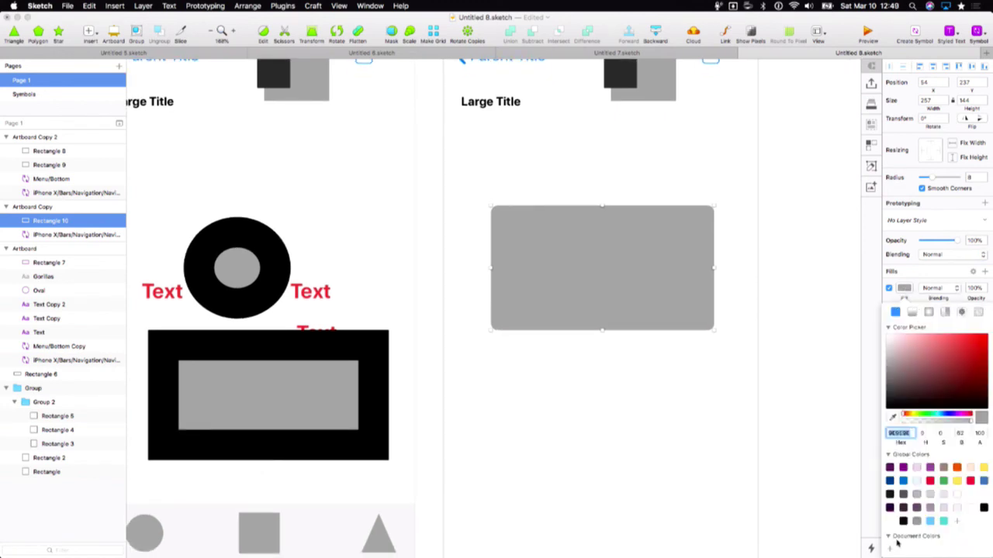
left_click(970, 499)
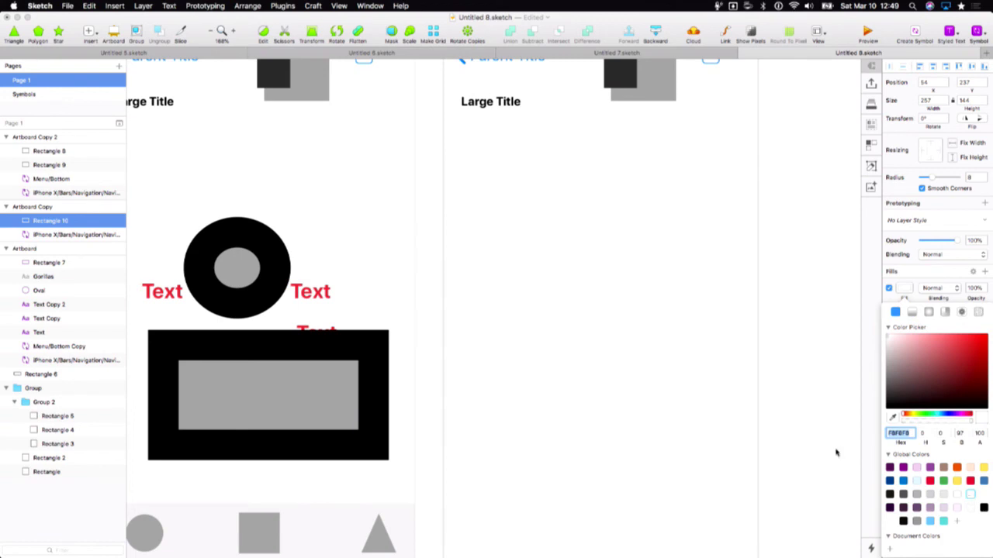
- Add a soft shadow to the rounded rectangle with Y 5, blur 14 and black lowered to about 15% opacity
left_click(803, 375)
scroll(664, 322, "up", 2)
left_click(905, 327)
key("Up")
key("Up")
key("Up")
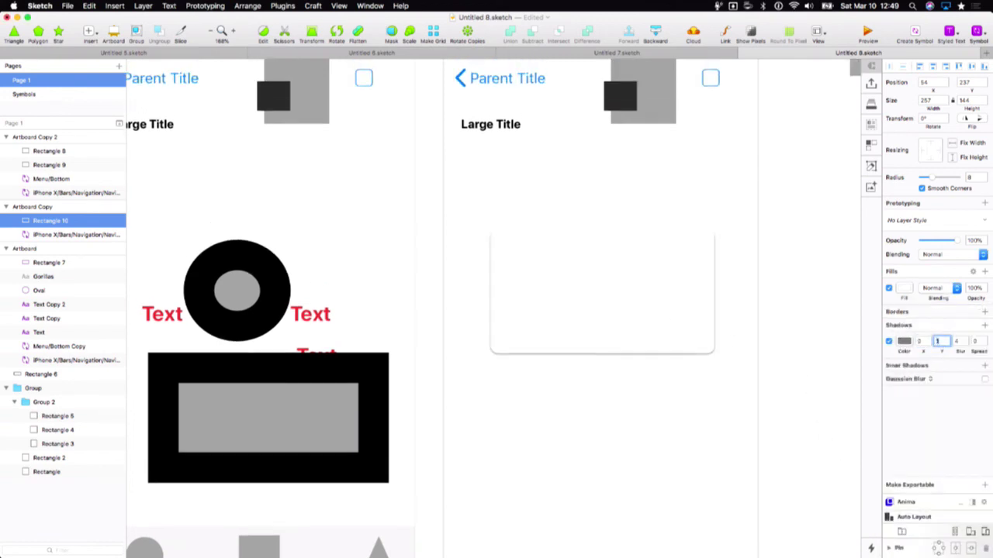
key("shift+Up")
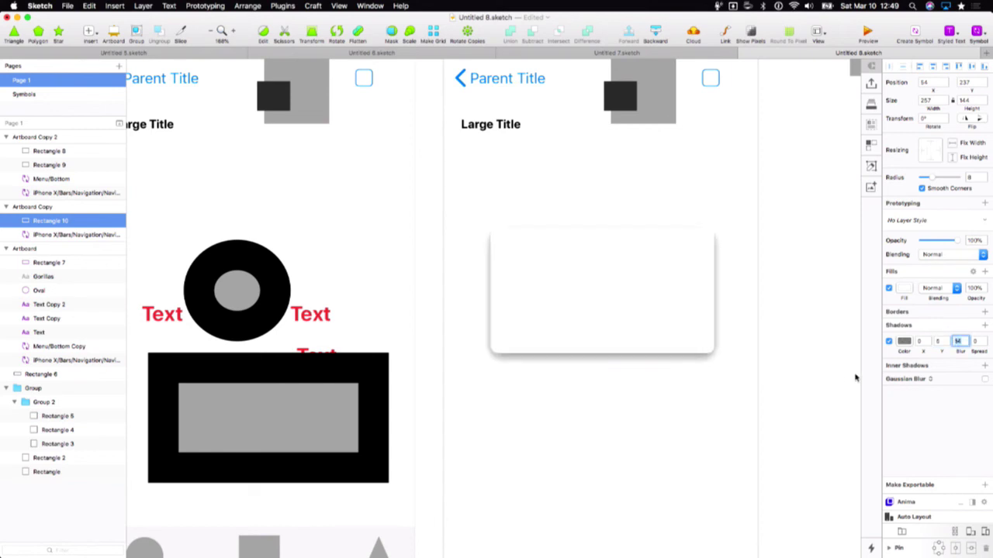
left_click(904, 341)
left_click_drag(915, 480, 911, 479)
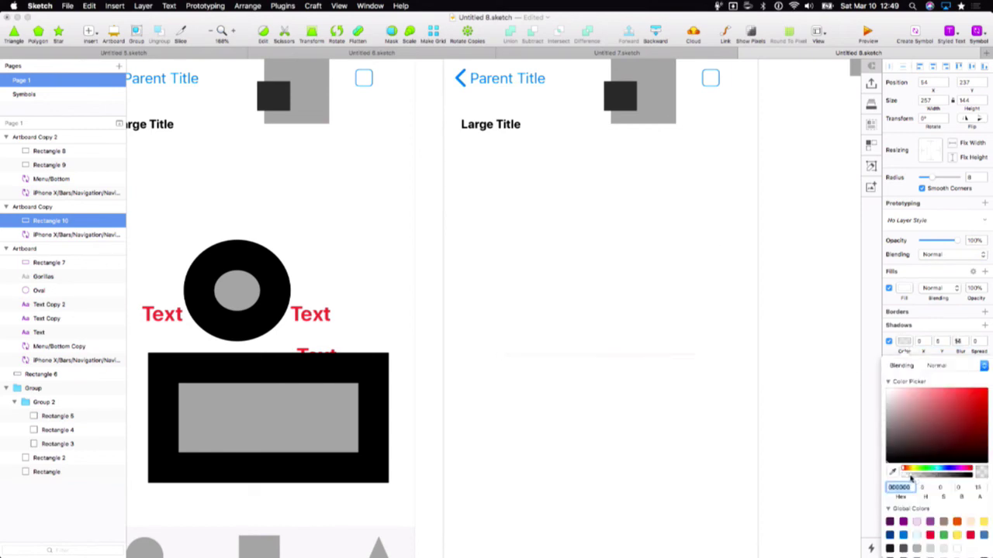
left_click(767, 450)
scroll(725, 436, "down", 2)
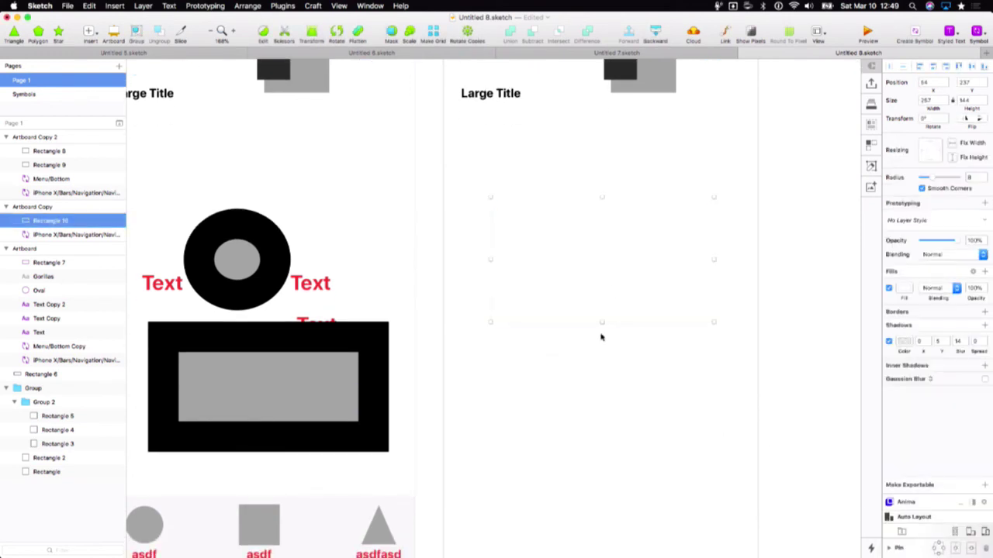
- Move the white card to X 23 and enlarge it to about 311 by 206
left_click_drag(604, 328, 605, 353)
left_click(609, 410)
scroll(614, 427, "right", 1)
left_click(591, 290)
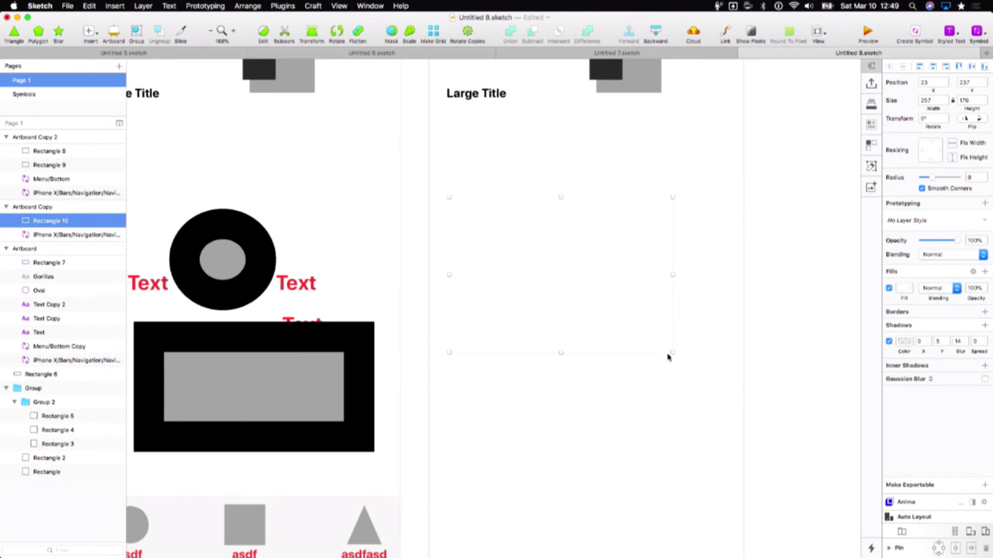
left_click_drag(672, 353, 719, 377)
left_click(687, 440)
scroll(686, 438, "down", 1)
- Draw a grey rectangle over the card's upper part and fit it to the card's width, about 311 by 69
key("r")
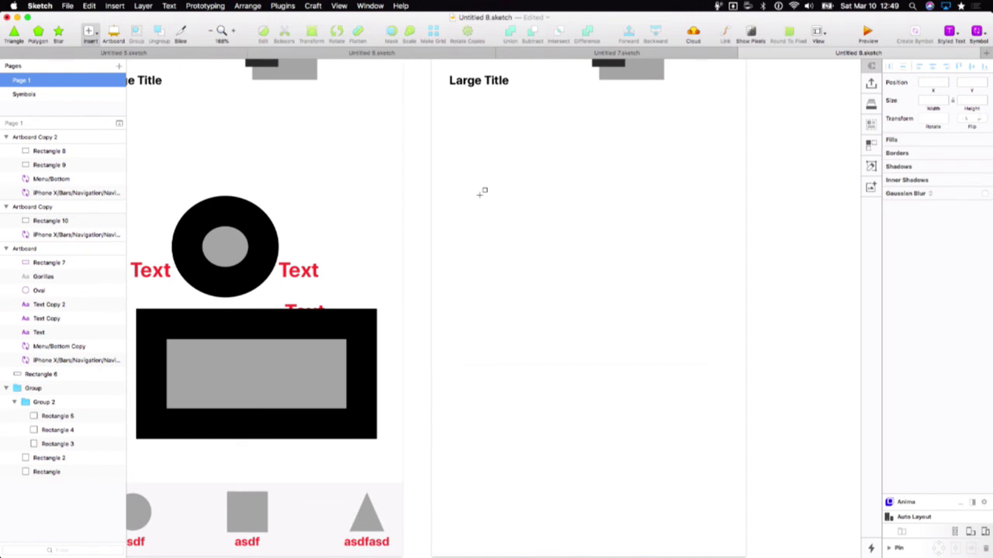
left_click_drag(456, 185, 643, 267)
double_click(619, 261)
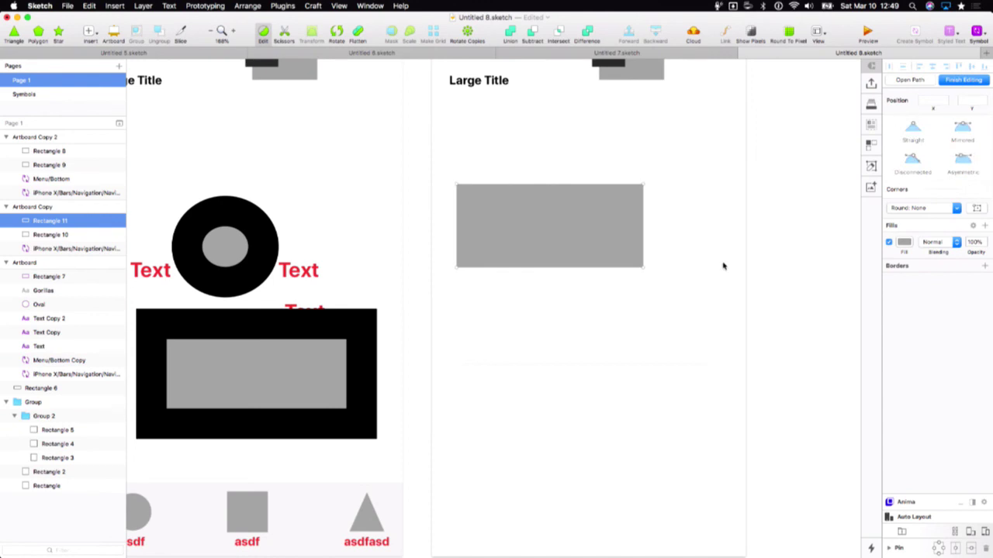
key("Escape")
left_click_drag(596, 246, 589, 249)
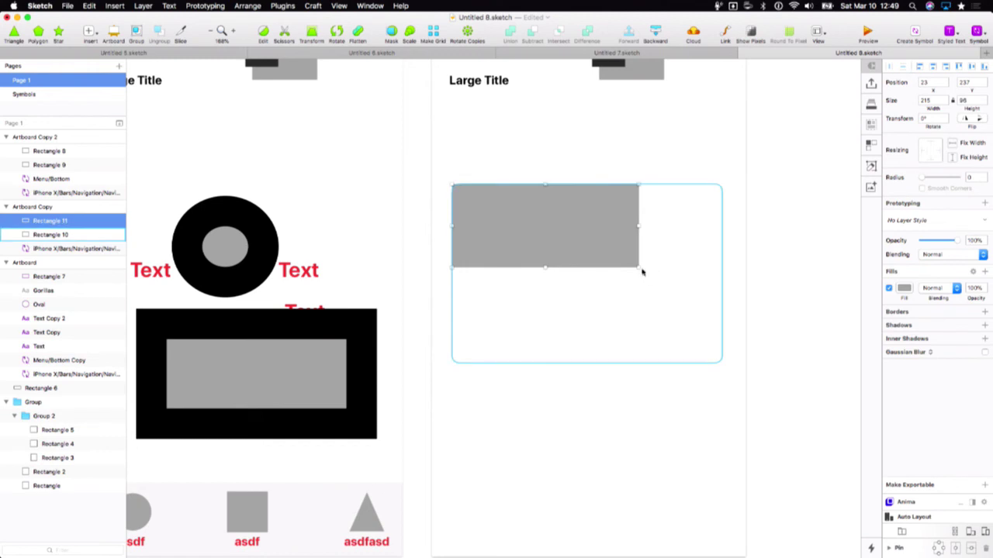
left_click_drag(639, 269, 722, 244)
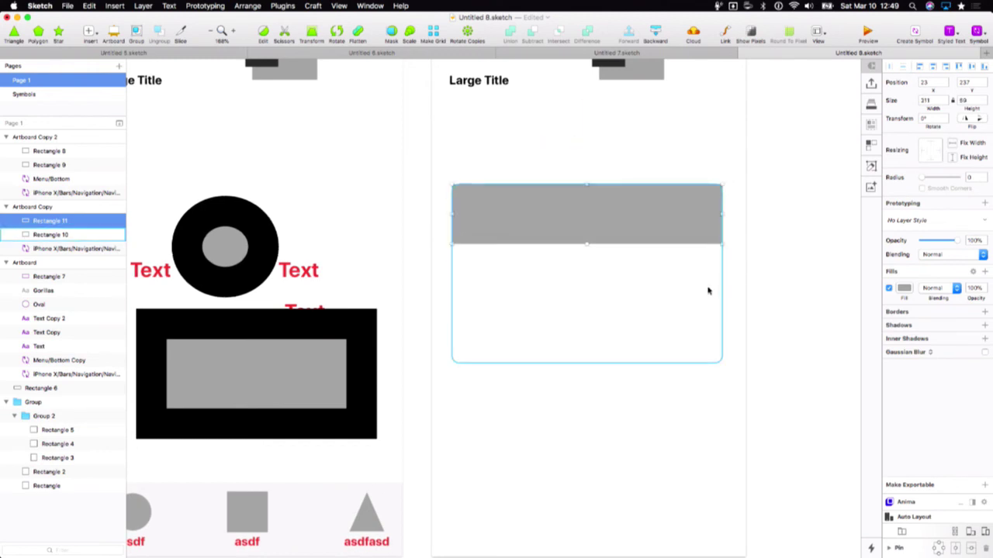
left_click(729, 275)
- Turn the white card, Rectangle 10, into a mask for the grey rectangle above it
scroll(638, 233, "up", 3)
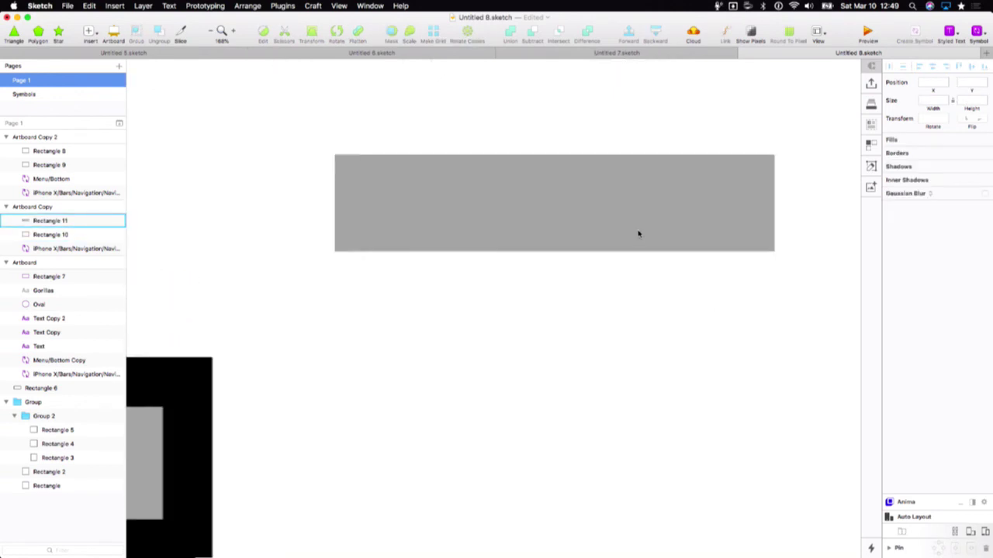
scroll(639, 232, "up", 2)
mouse_move(719, 160)
left_mouse_down()
mouse_move(713, 225)
mouse_move(724, 158)
left_mouse_up()
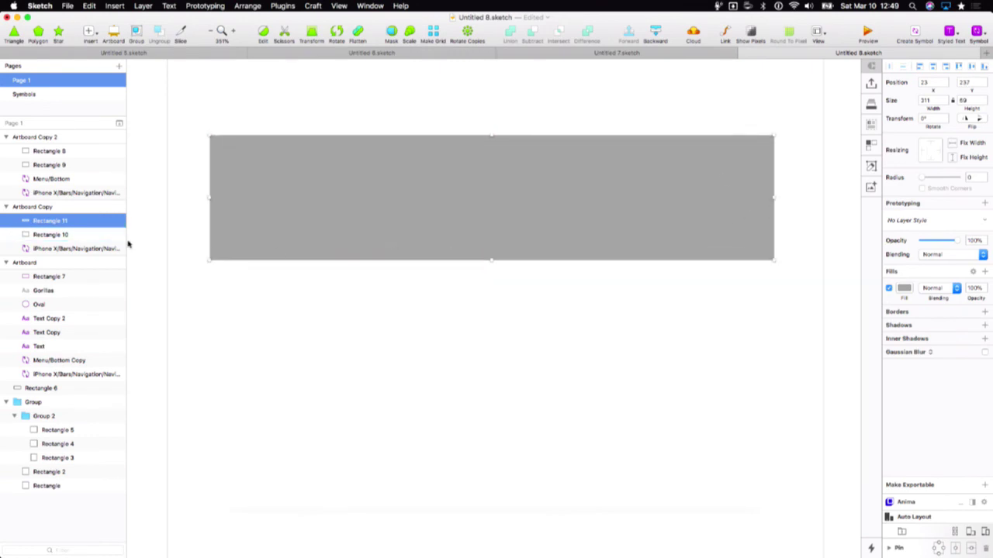
left_click(52, 235)
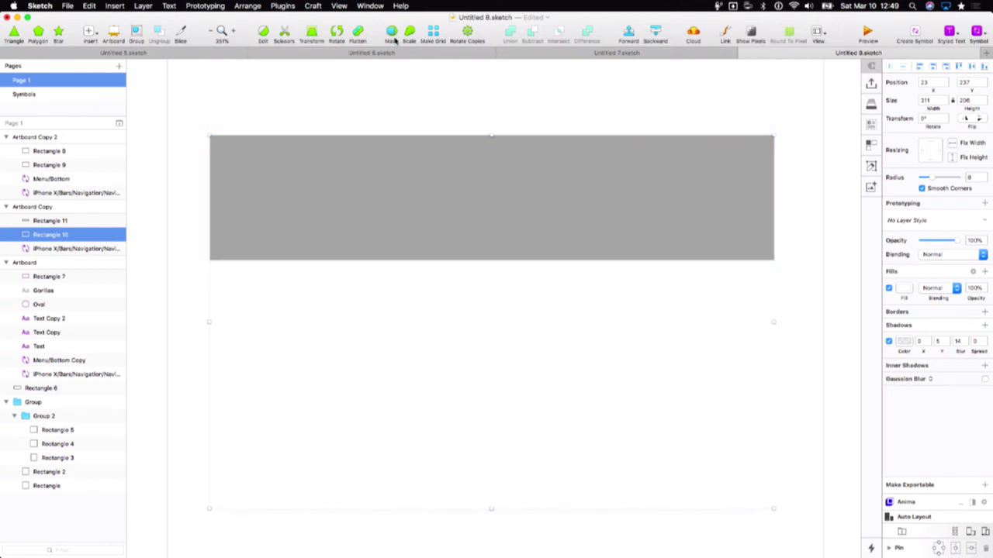
right_click(78, 233)
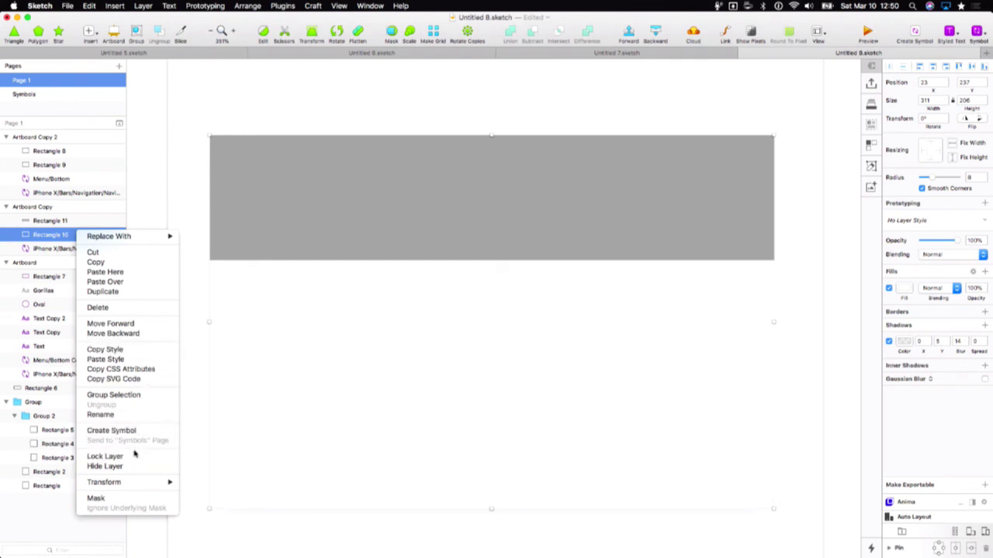
left_click(123, 498)
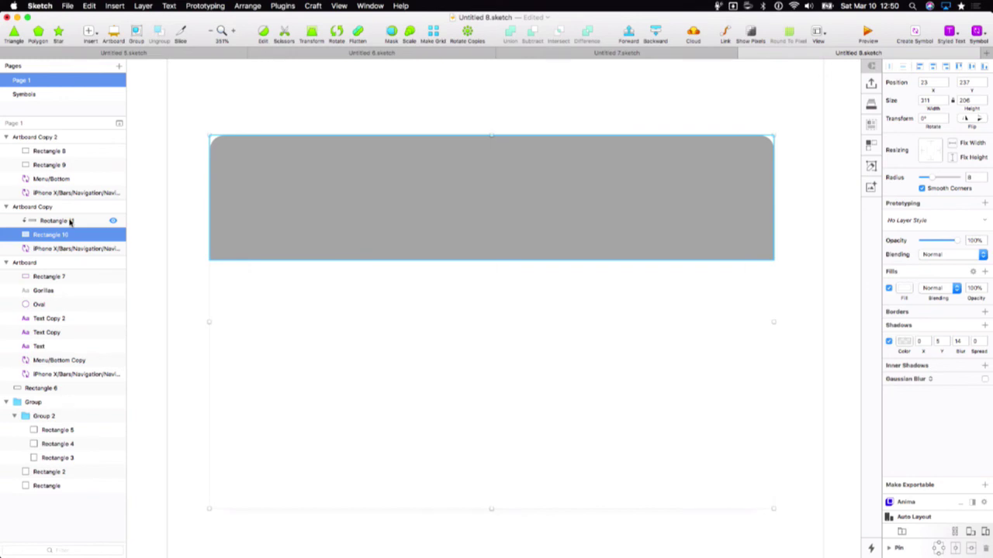
left_click(328, 97)
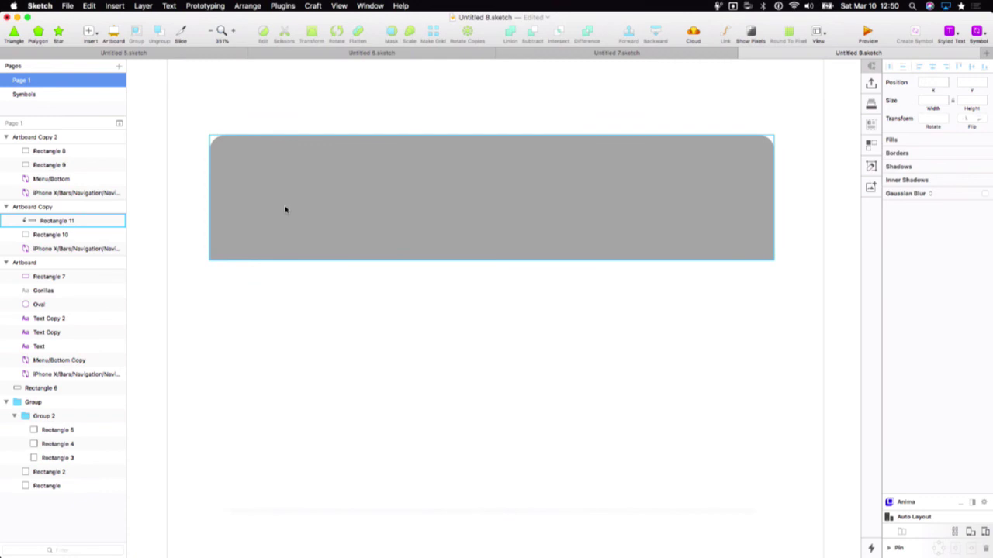
- Draw a narrow vertical rectangle about 5 by 73 just outside the card's left edge
key("r")
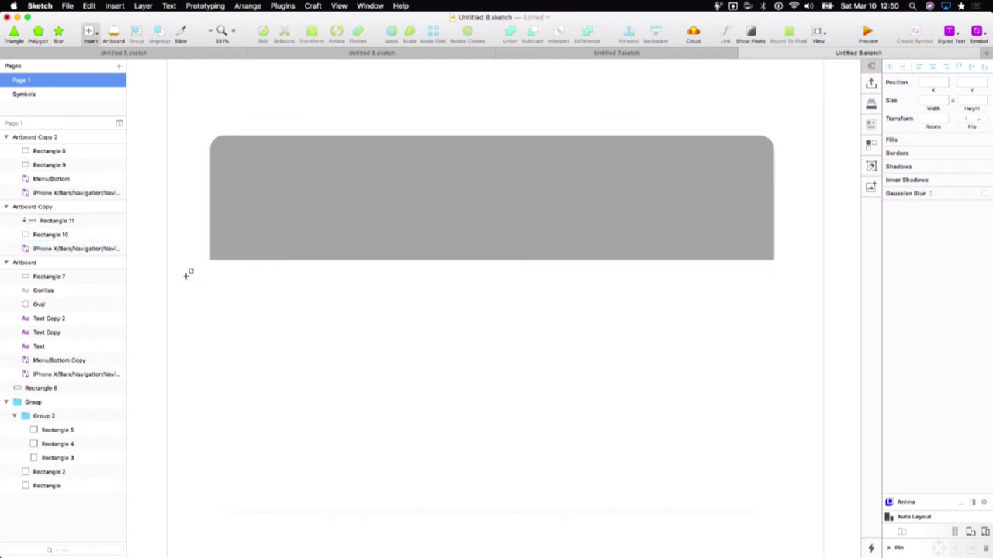
left_click_drag(186, 276, 197, 402)
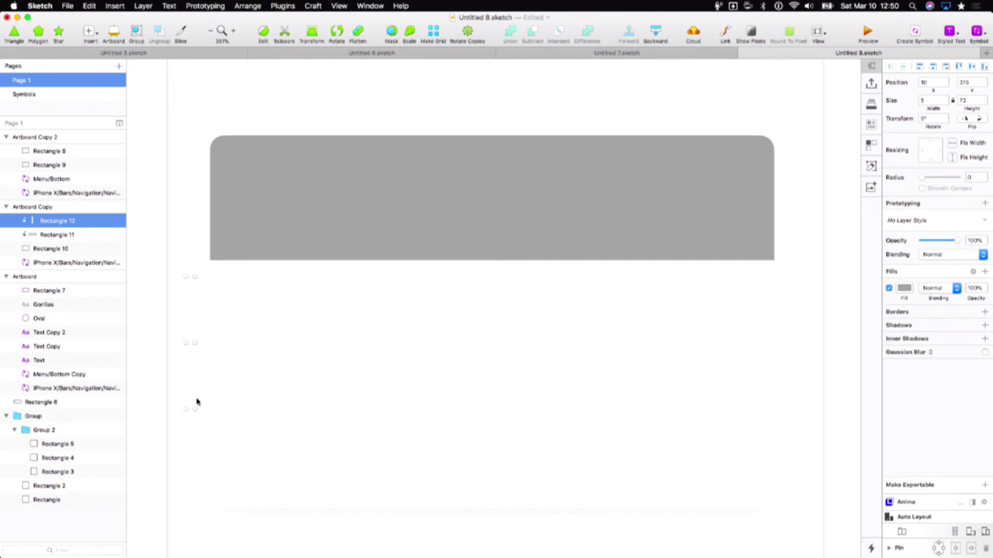
- Rename the mask layer Rectangle 10 as "Squircle mask card"
double_click(55, 248)
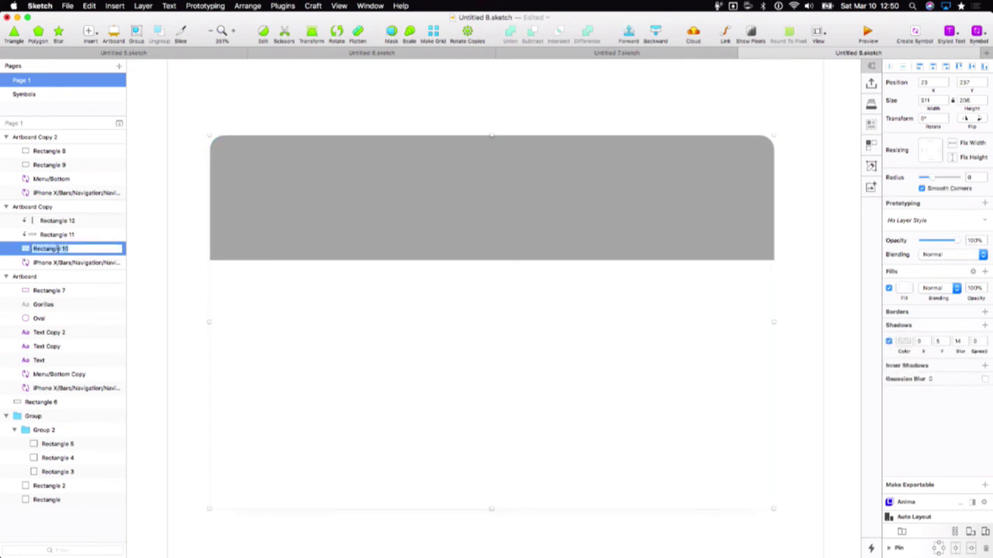
type("Bquircle mask copy")
key("Return")
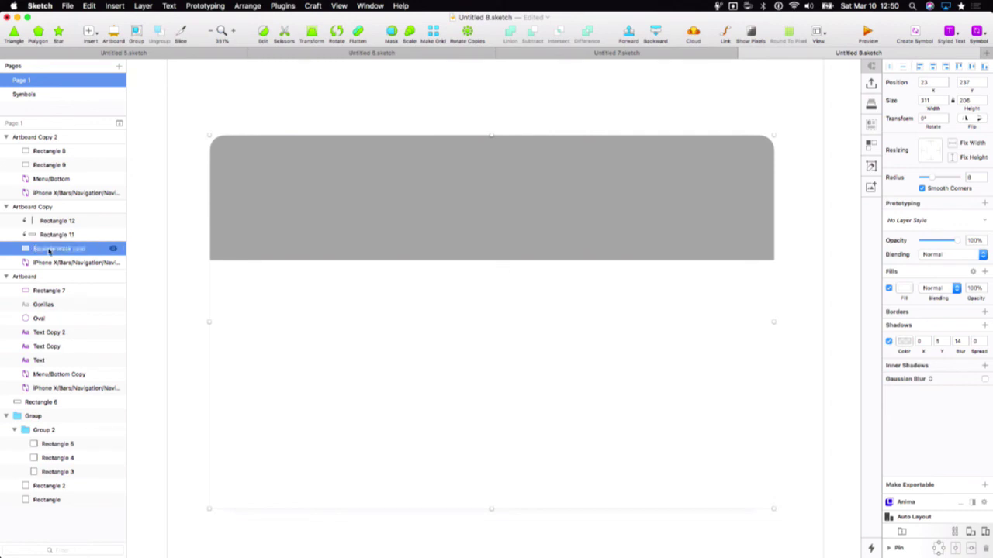
- Nudge the narrow rectangle back and forth across the mask's left edge to demonstrate the clipping, and delete it
left_click(74, 221)
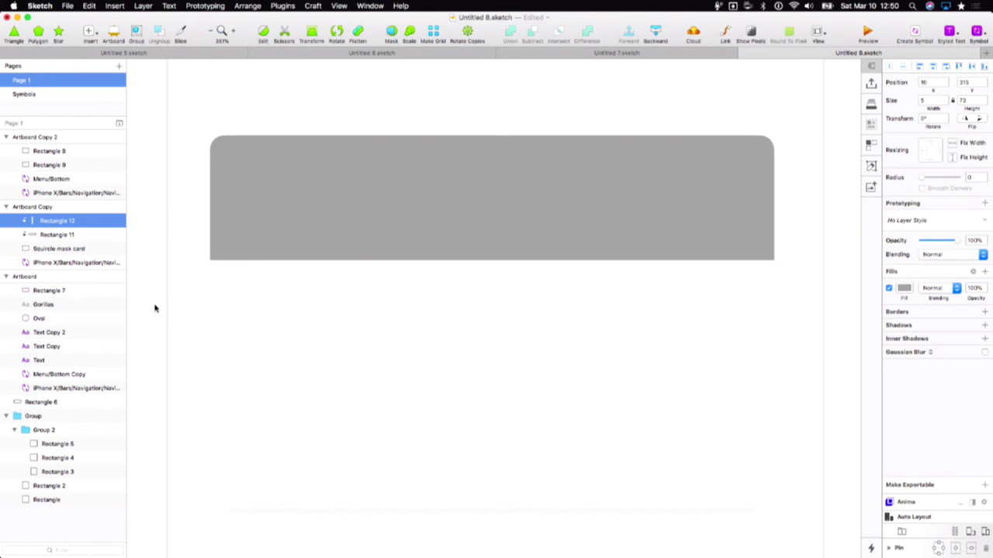
key("Right")
key("Right")
key("Right")
key("Right")
key("Right")
key("Right")
key("Right")
key("Right")
key("Right")
key("Right")
key("Left")
key("Left")
key("Left")
key("Left")
key("Left")
key("Left")
key("Left")
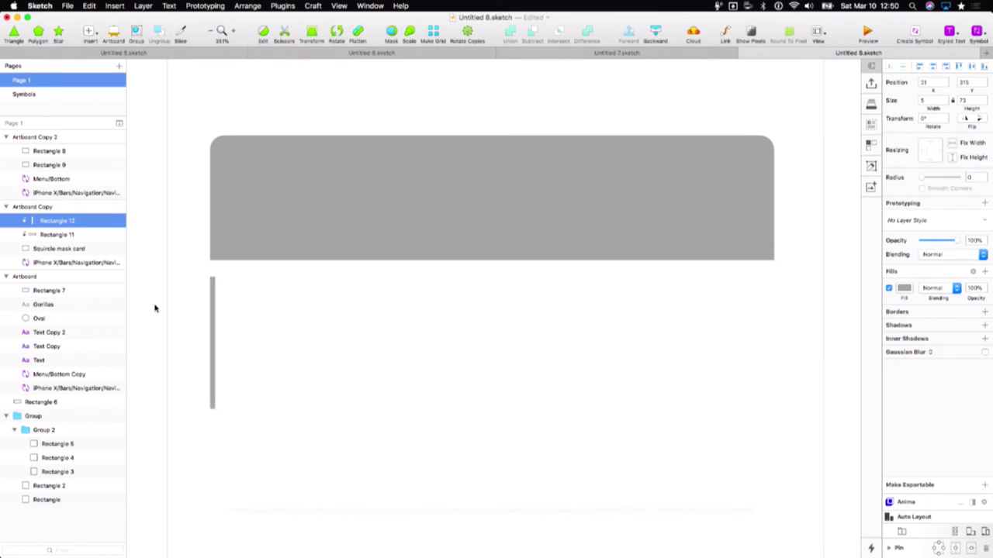
key("Right")
key("Right")
key("Right")
key("Right")
key("Right")
key("Right")
key("Right")
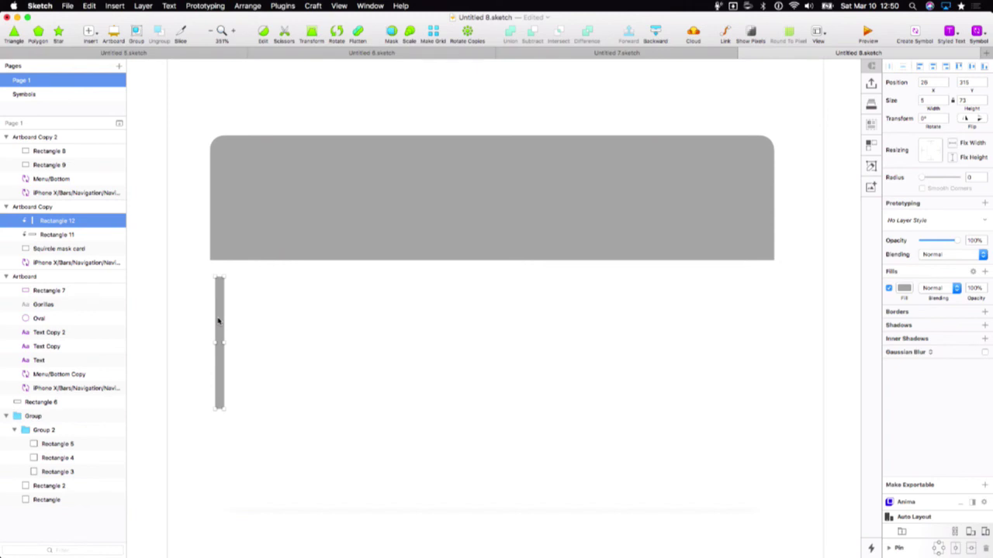
key("BackSpace")
- Draw a rectangle about 201 by 69 between the large title and the masked card
left_click(60, 235)
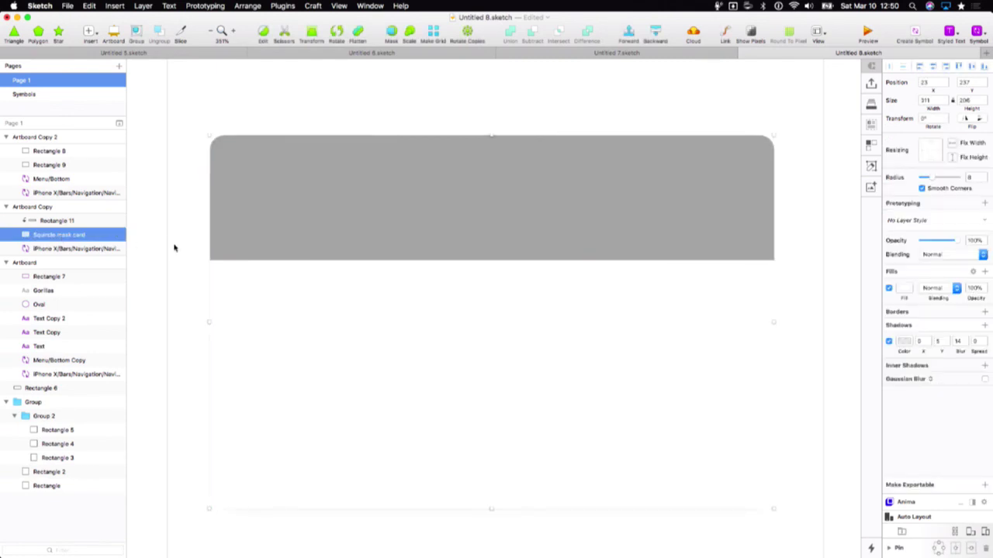
scroll(350, 264, "down", 5)
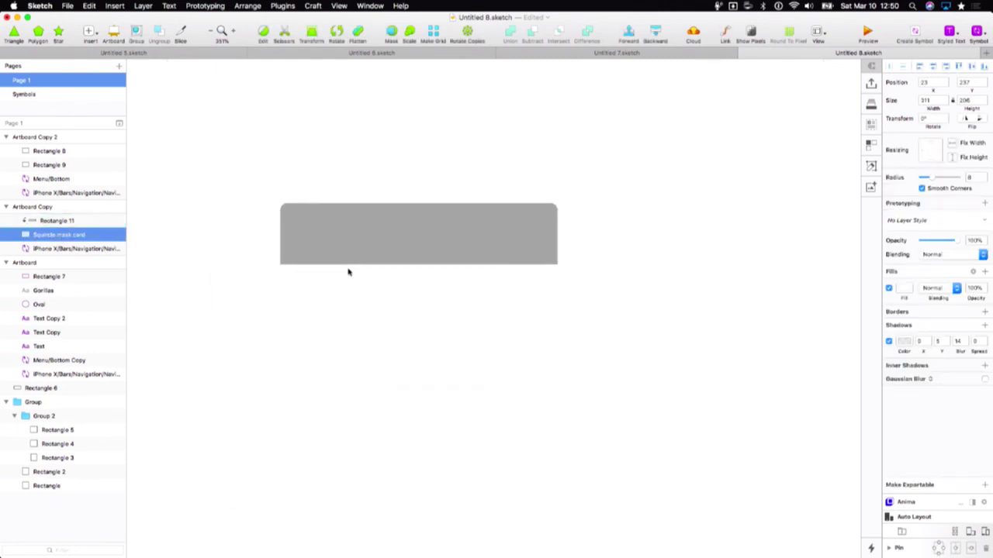
left_click(380, 145)
scroll(372, 150, "up", 2)
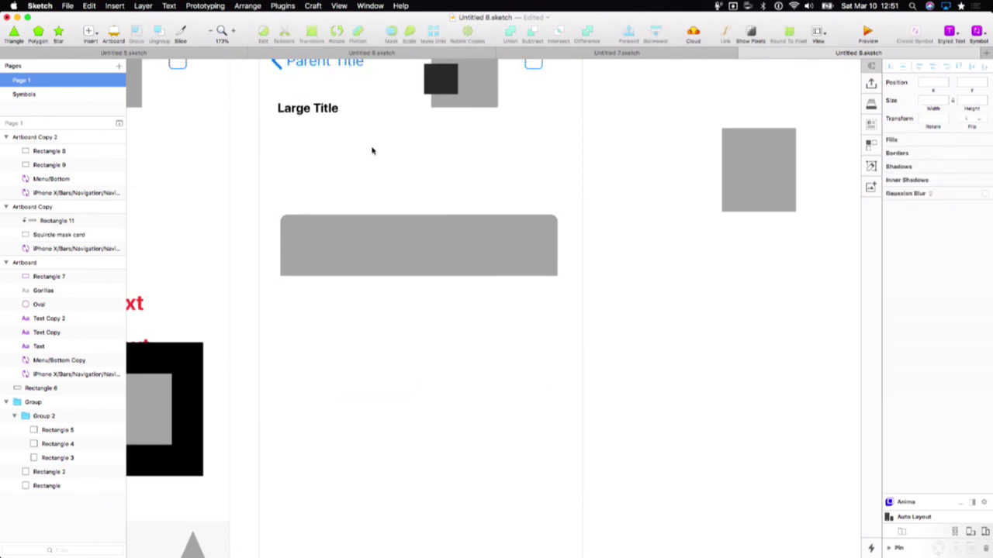
key("r")
left_click_drag(332, 141, 512, 203)
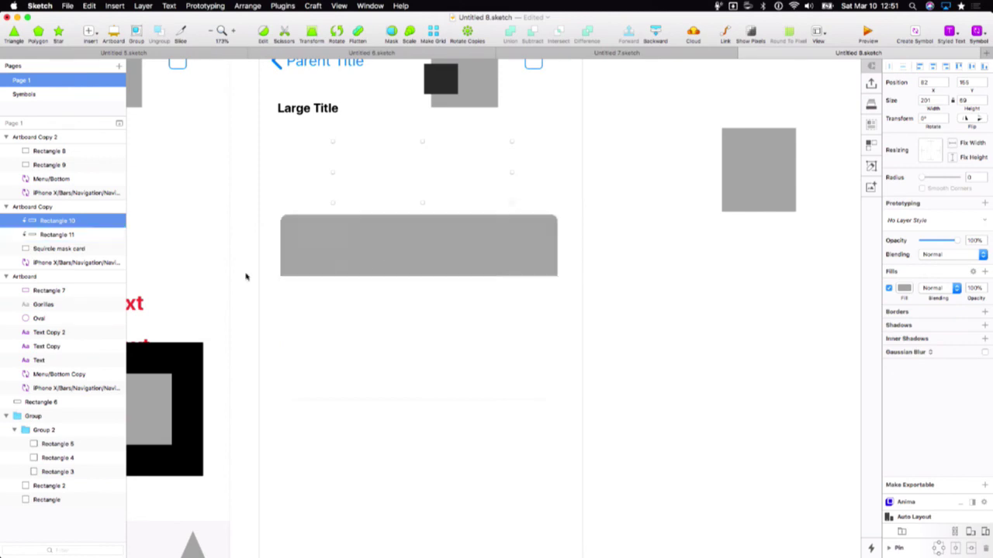
- Group the Squircle mask card layer with Rectangle 11 and expand the group in the layer list
left_click(57, 249)
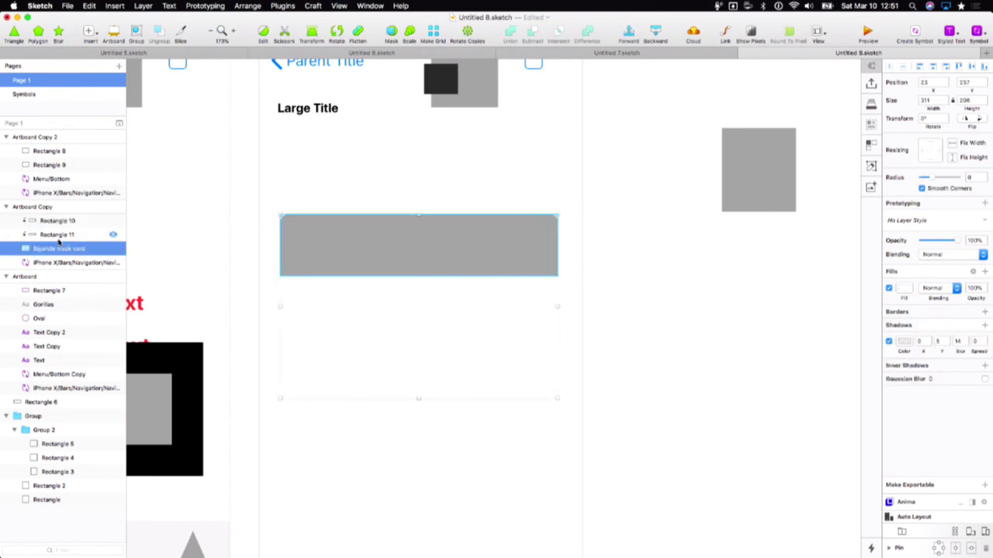
left_click(65, 241, "shift")
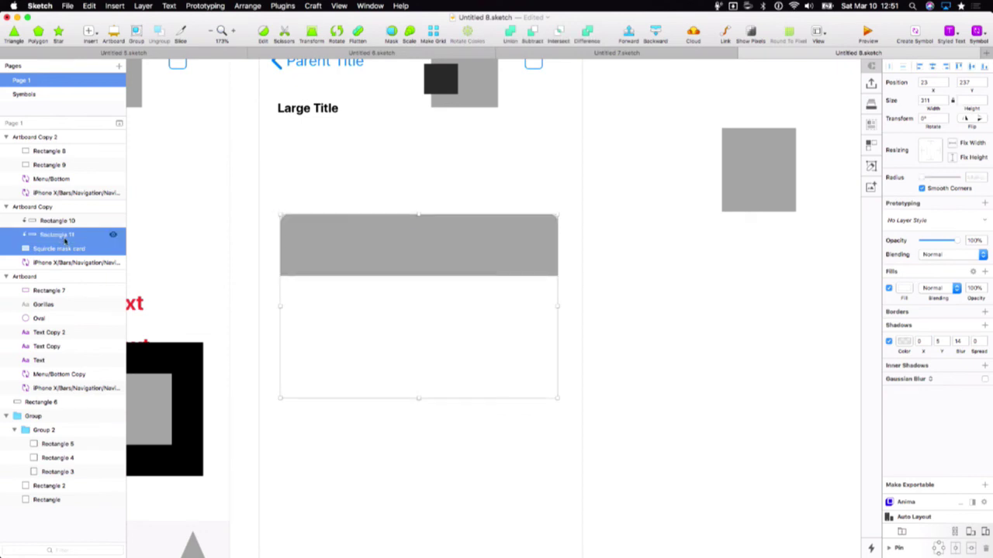
key("super+g")
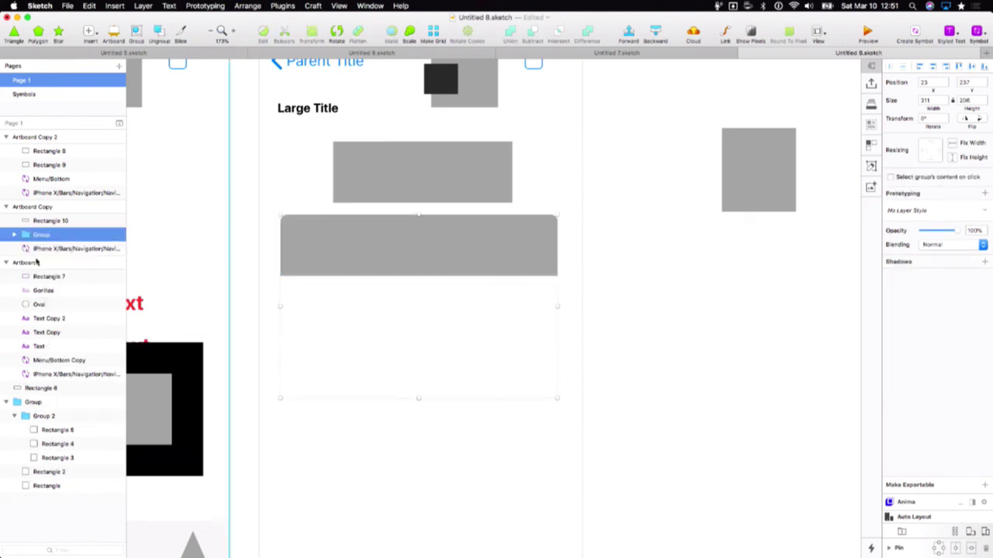
left_click(16, 235)
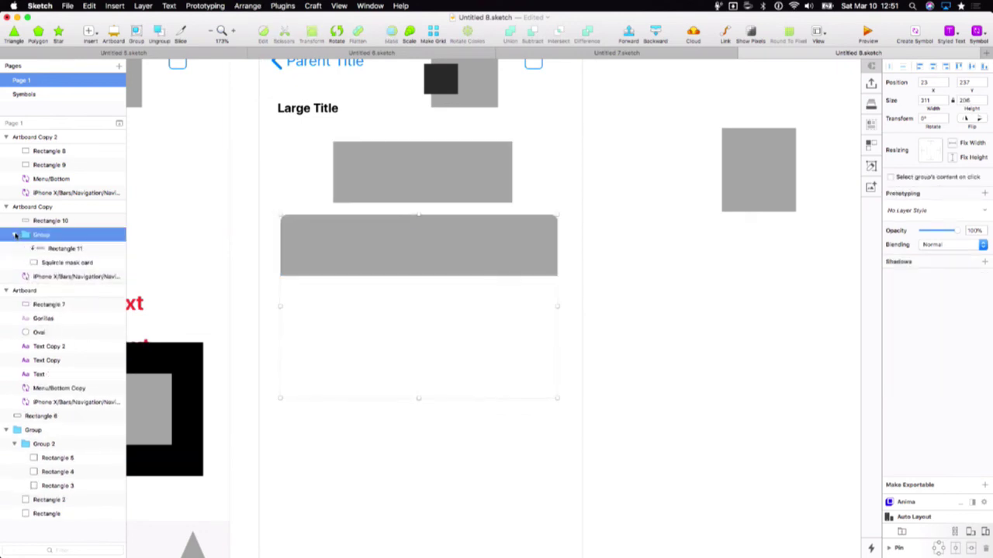
- Fill the card's header rectangle (Rectangle 11) with purple from the global colors and extend its lower edge slightly
left_click(65, 264)
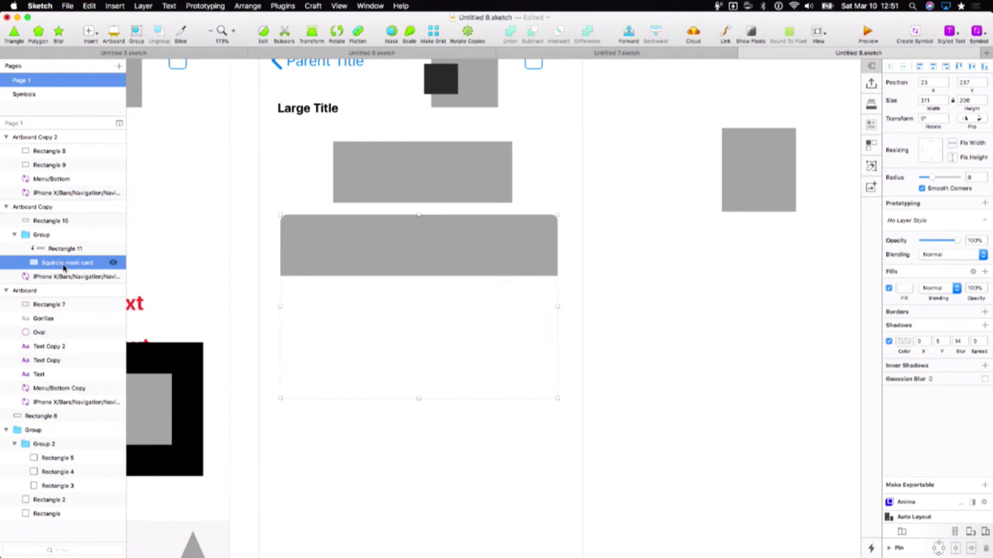
left_click(397, 175)
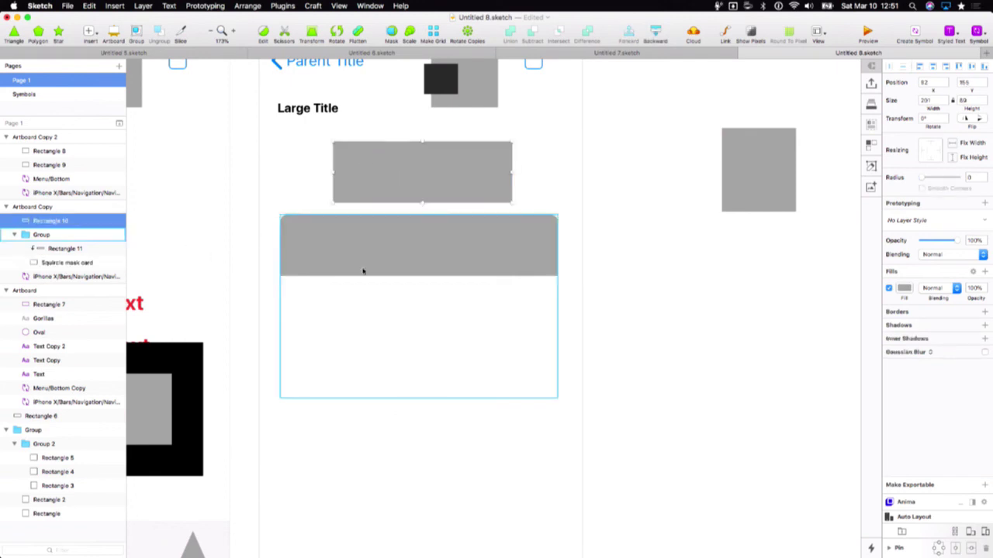
scroll(394, 273, "up", 3)
left_click(439, 242)
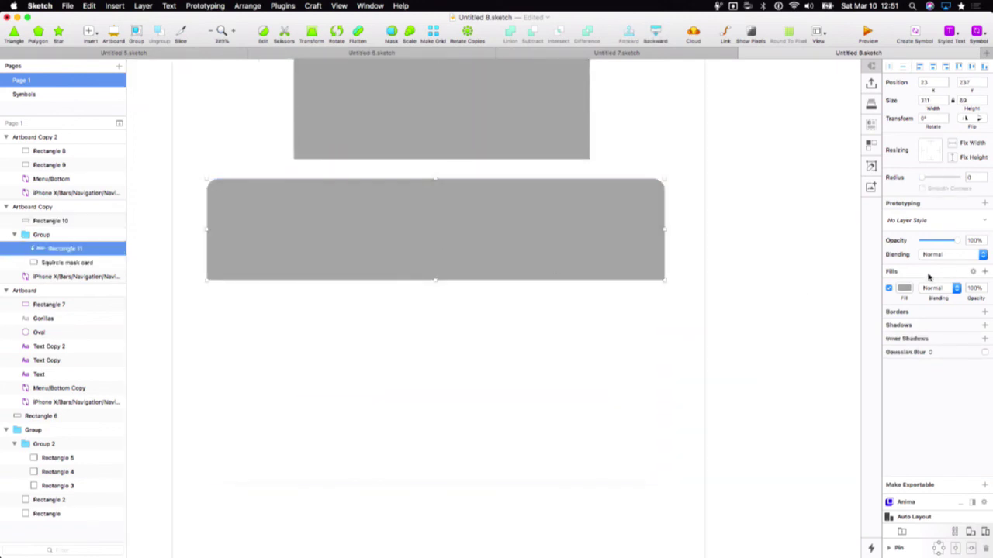
left_click(905, 287)
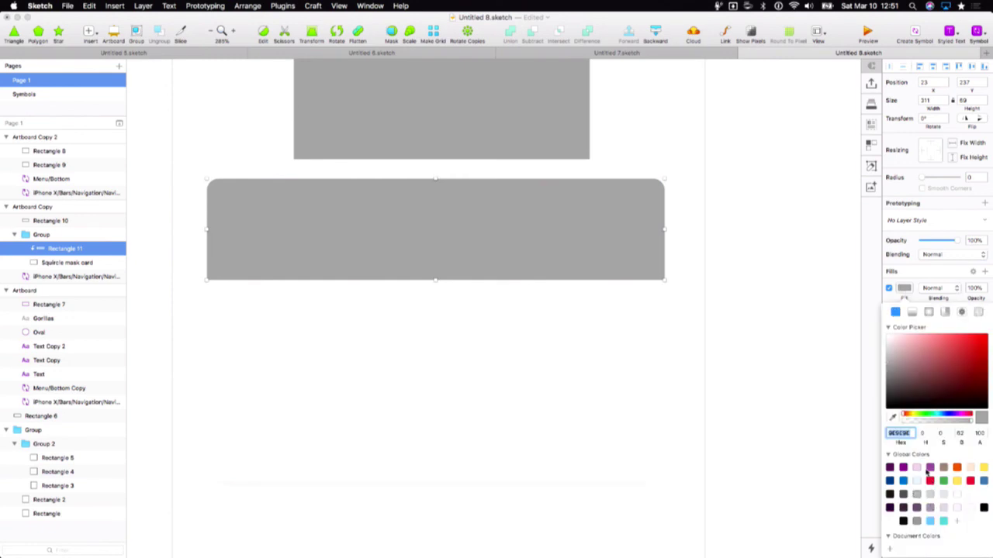
left_click(929, 467)
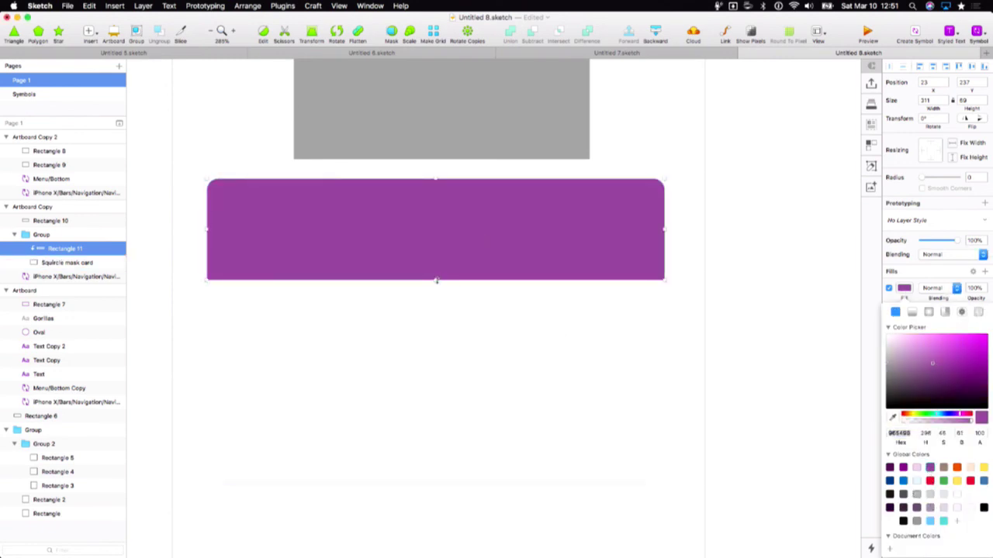
left_click_drag(436, 281, 436, 284)
key("Escape")
- Add a white "Headline" text at size 29 near the purple header's left edge
key("t")
left_click(249, 244)
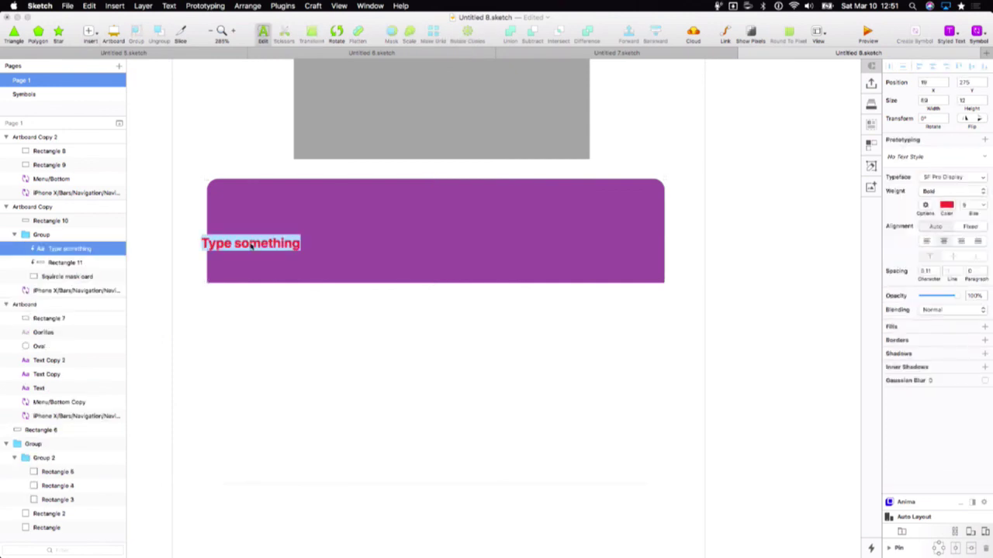
type("M")
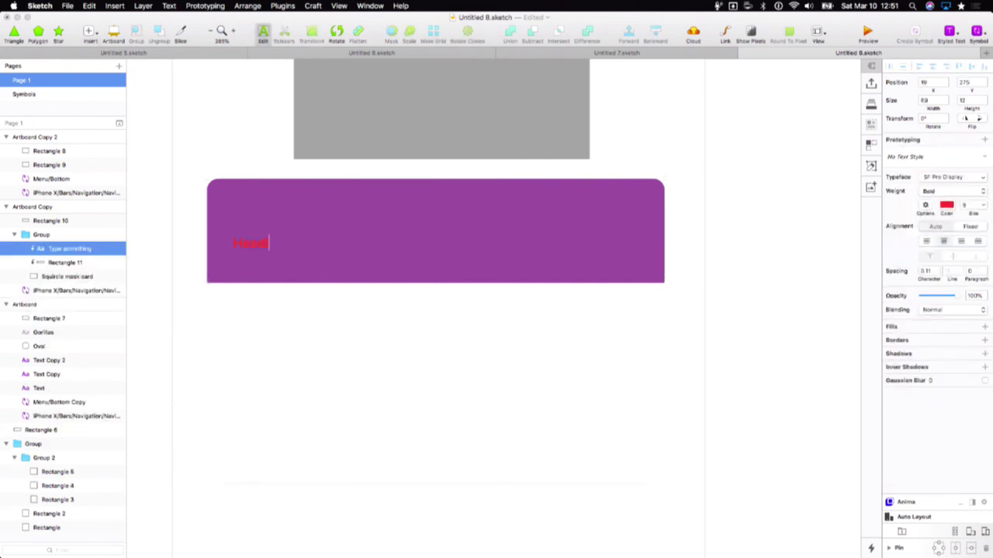
key("Escape")
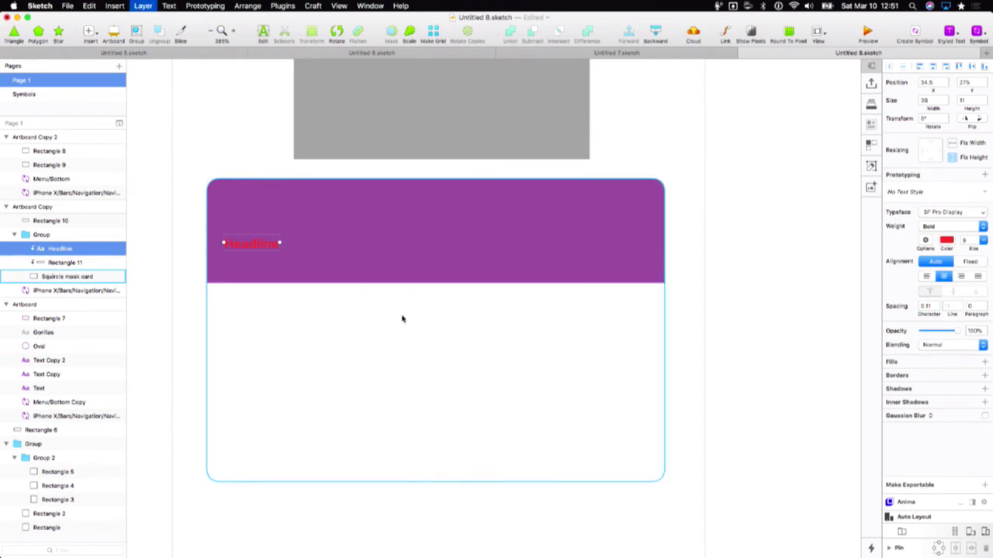
left_click(965, 240)
type("29")
key("Return")
left_click_drag(290, 256, 351, 245)
- Shorten the purple header rectangle to a height of 33 and move the Headline text up inside it
left_click(428, 286)
left_click_drag(428, 286, 436, 252)
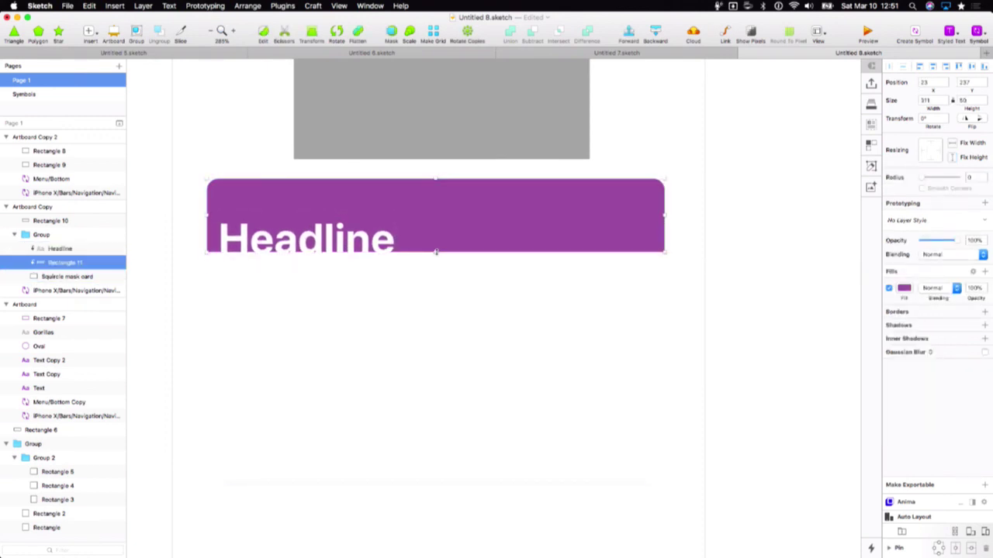
left_click(403, 333)
left_click_drag(306, 260, 306, 236)
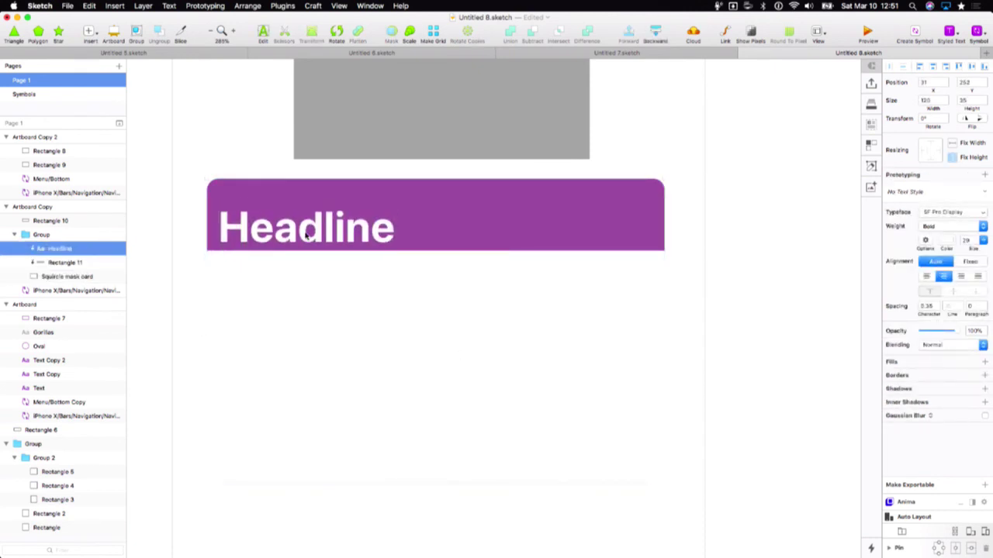
left_click(326, 242)
key("super+shift+Up")
key("super+shift+Up")
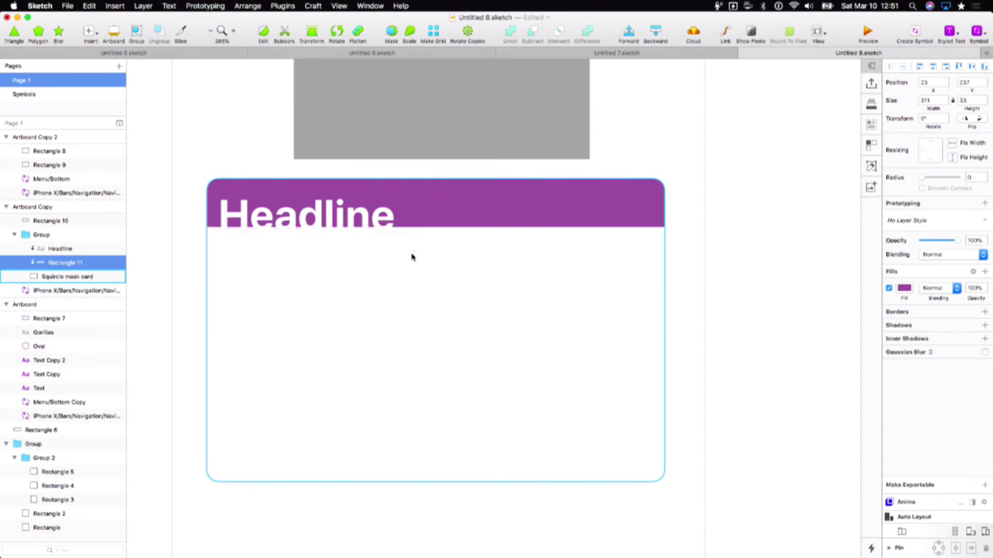
left_click(512, 346)
left_click(695, 302)
scroll(695, 302, "down", 2)
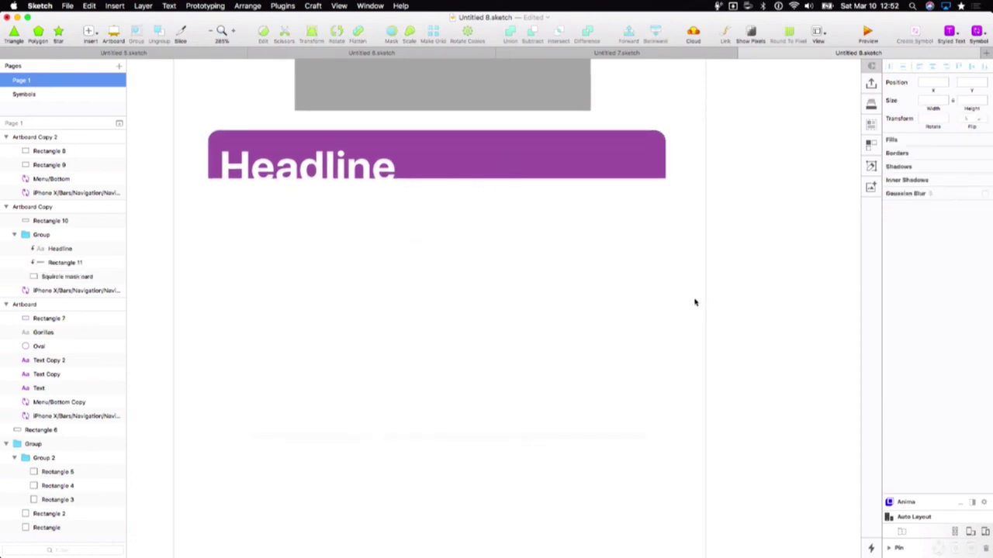
- Add the text "Stuff" in the area below the purple header
key("t")
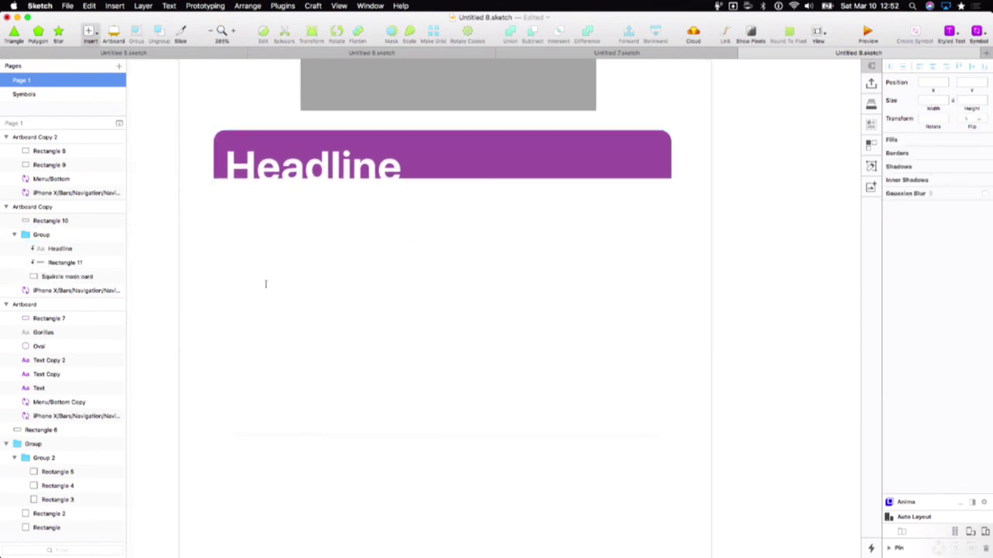
left_click(227, 246)
key("BackSpace")
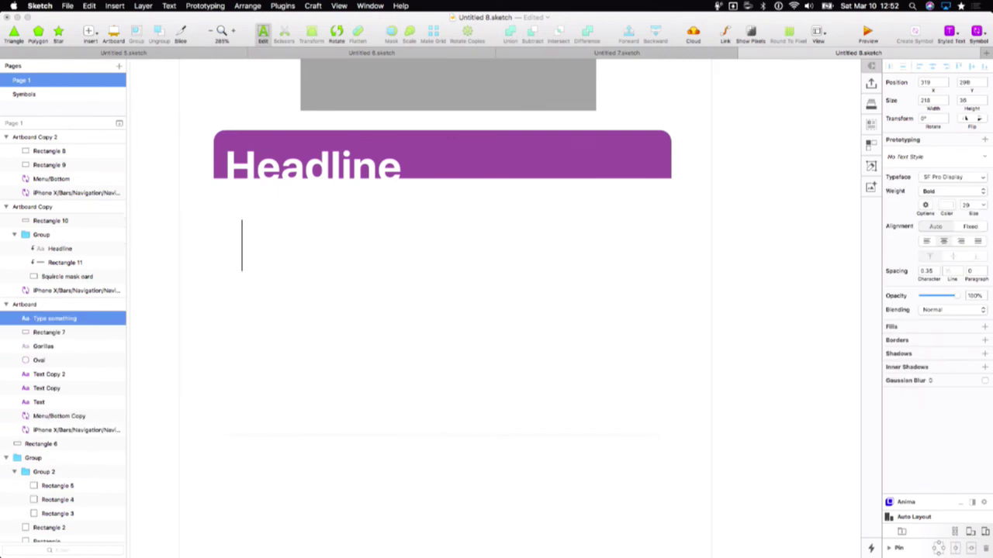
key("Escape")
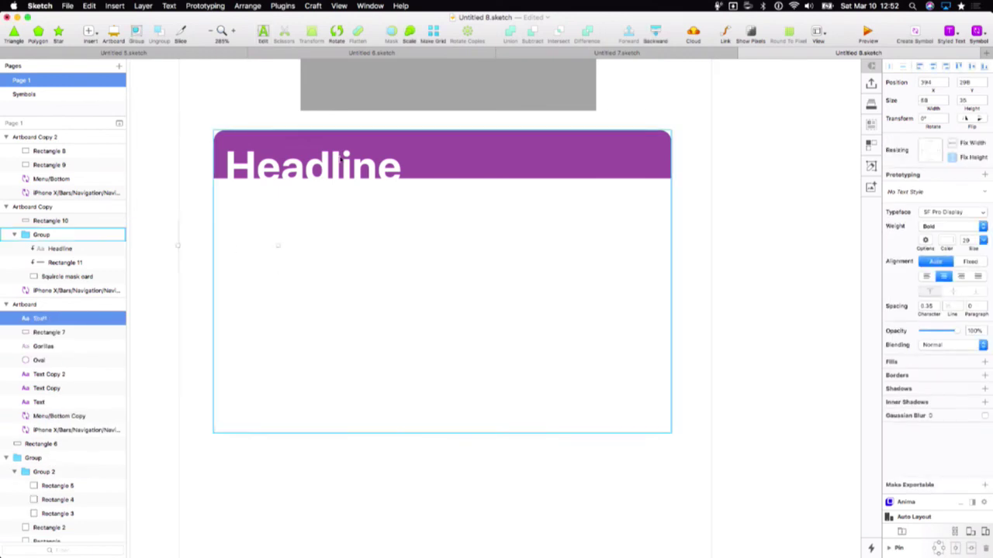
key("ctrl+c")
left_click(246, 233)
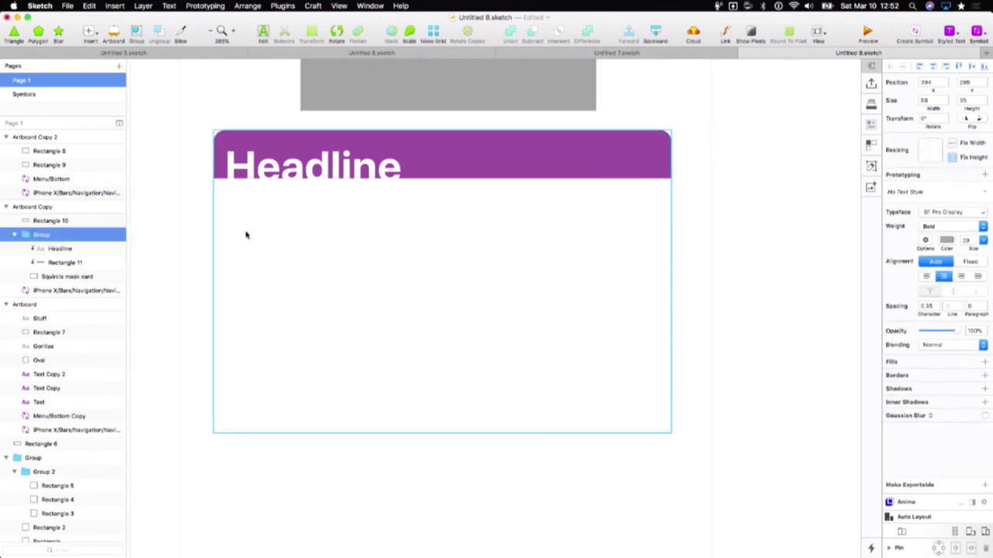
key("super+z")
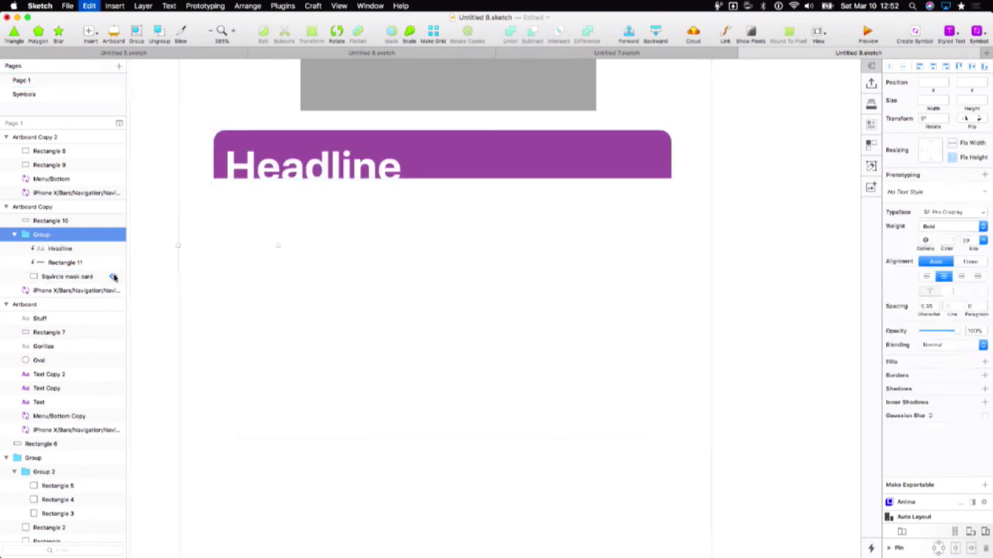
- Move the "Stuff" text into the card group above the mask layer and recolor it with the header's purple
left_click(352, 250)
double_click(359, 259)
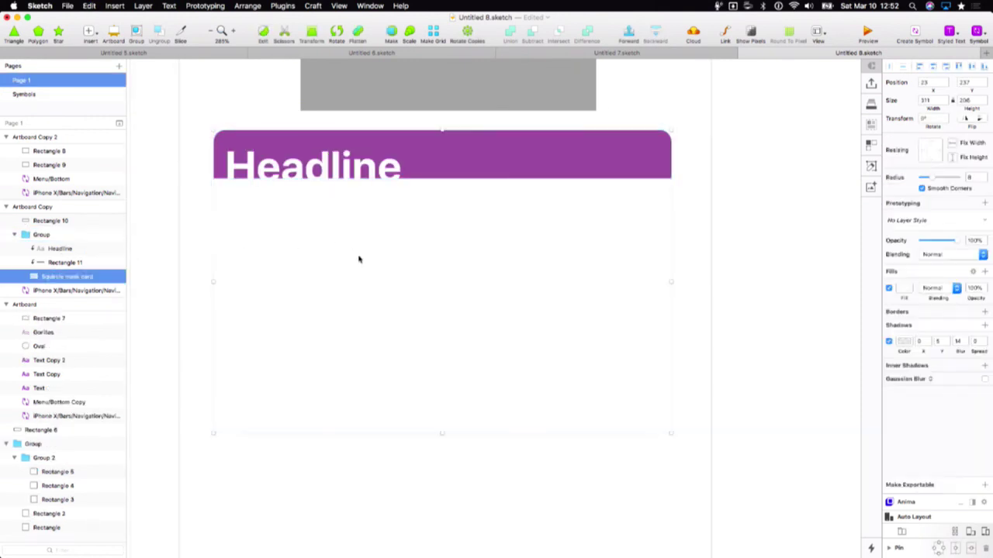
key("super+v")
key("ctrl+c")
left_click(507, 145)
left_click_drag(445, 314, 443, 293)
- Center the "Stuff" text vertically on the Squircle mask card
left_click(523, 388)
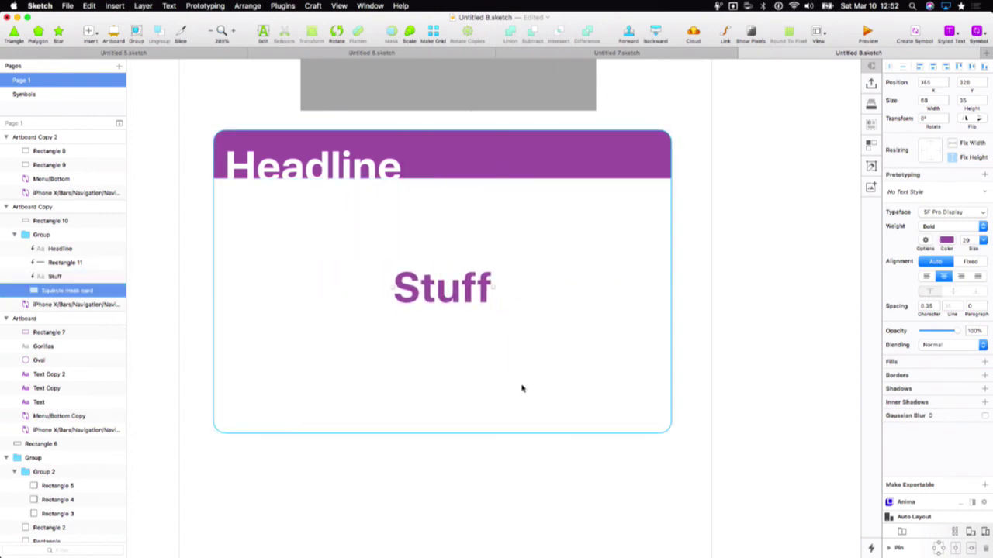
left_click(435, 295, "shift")
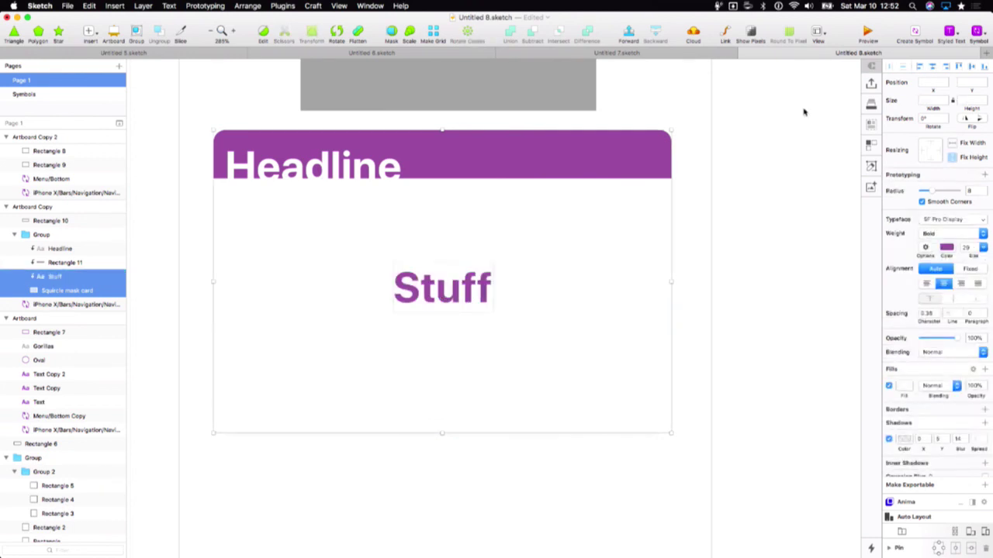
left_click(974, 68)
left_click(762, 202)
- Draw a gray circle about 13 by 13 near the card's lower-right corner
scroll(763, 203, "down", 2)
scroll(752, 207, "down", 2)
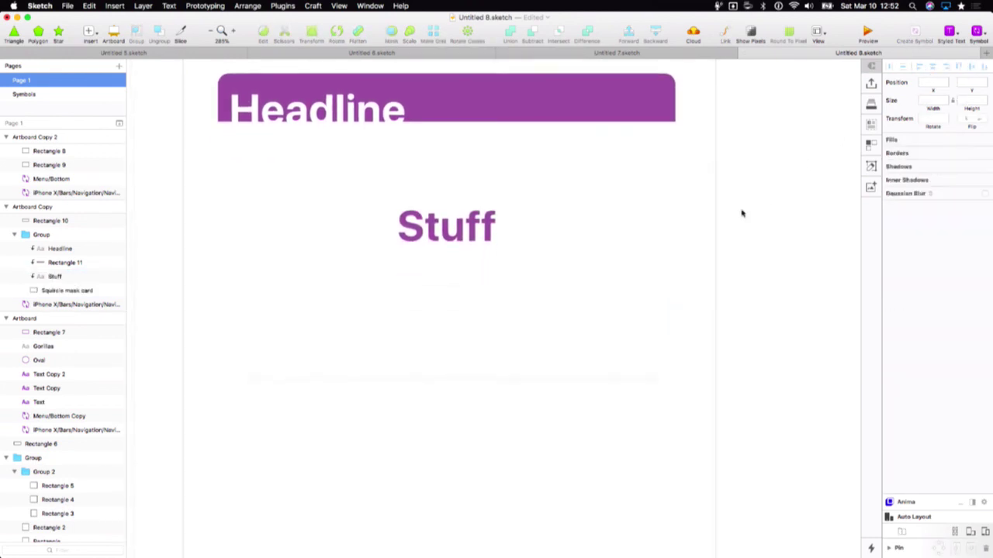
key("o")
left_click_drag(637, 351, 660, 362)
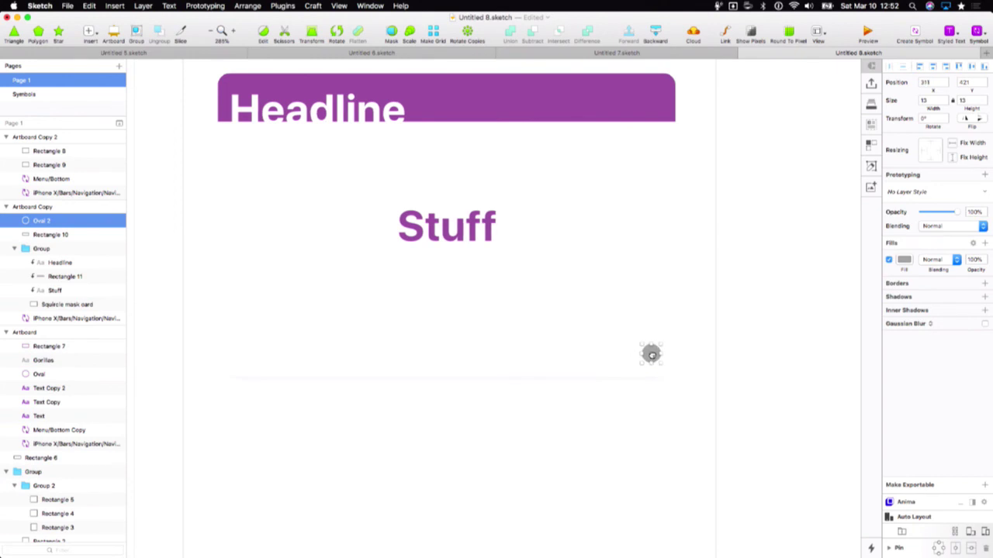
left_click(566, 367)
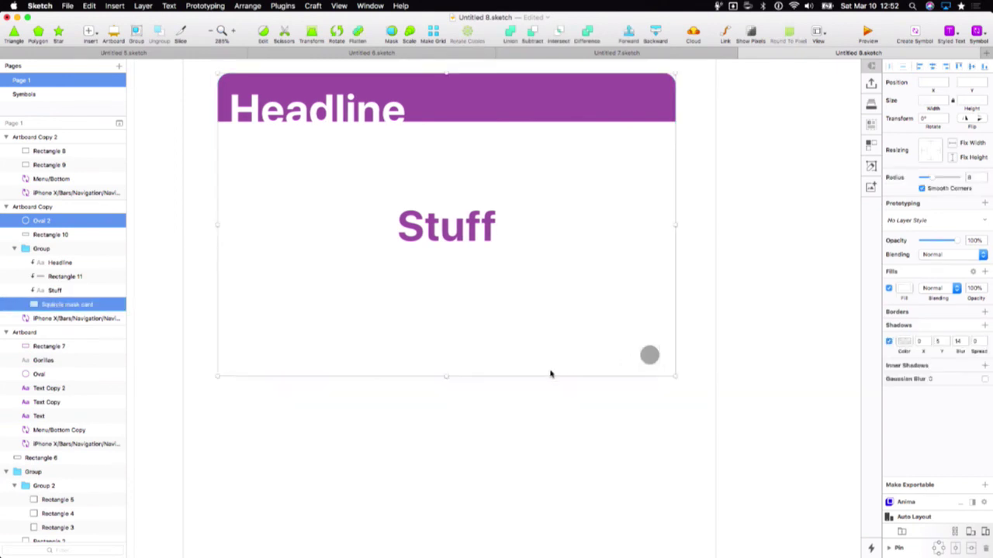
left_click(712, 370)
- Move the Oval 2 layer into the card group, directly above the Squircle mask card layer
scroll(645, 394, "down", 5)
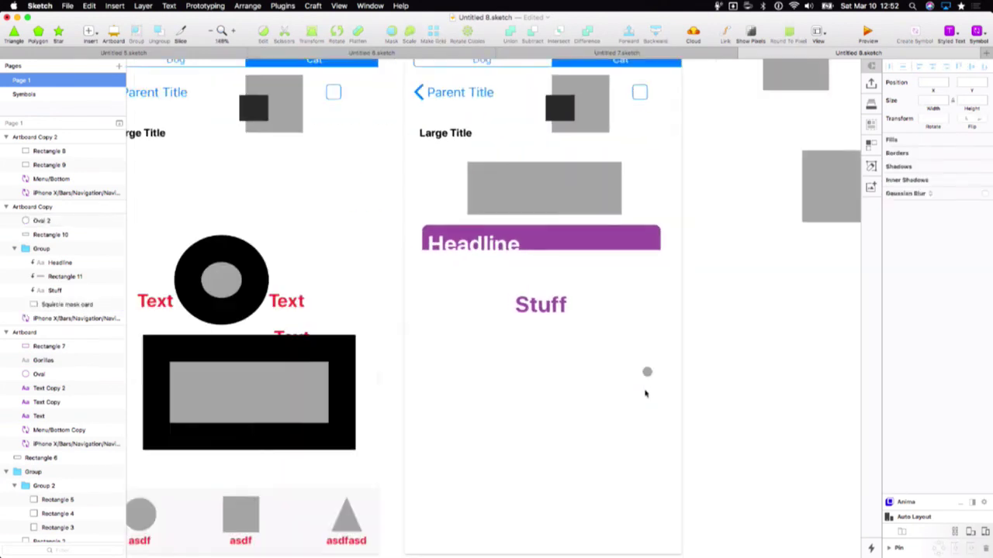
scroll(646, 393, "down", 3)
mouse_move(640, 312)
left_mouse_down()
mouse_move(670, 338)
mouse_move(638, 328)
left_mouse_up()
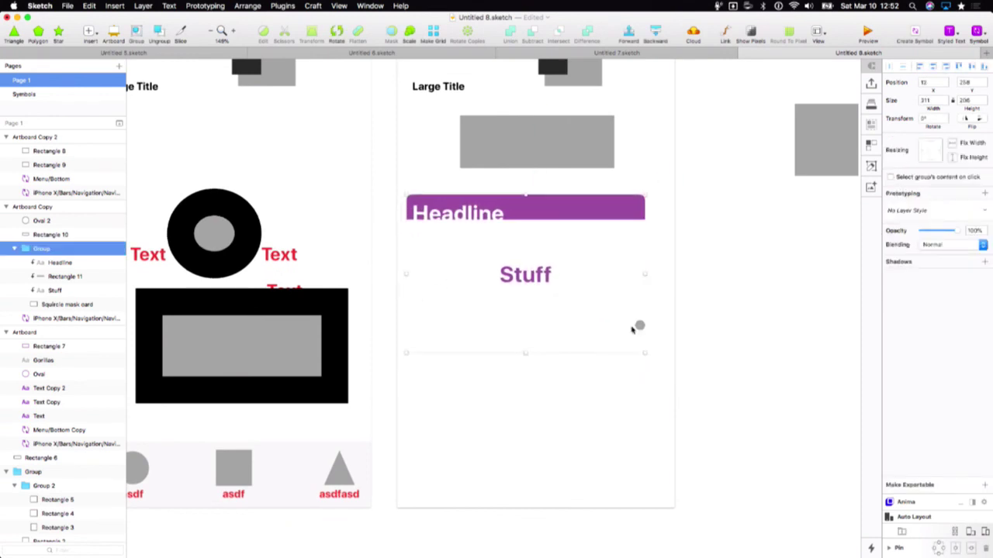
key("super+z")
left_click(640, 327)
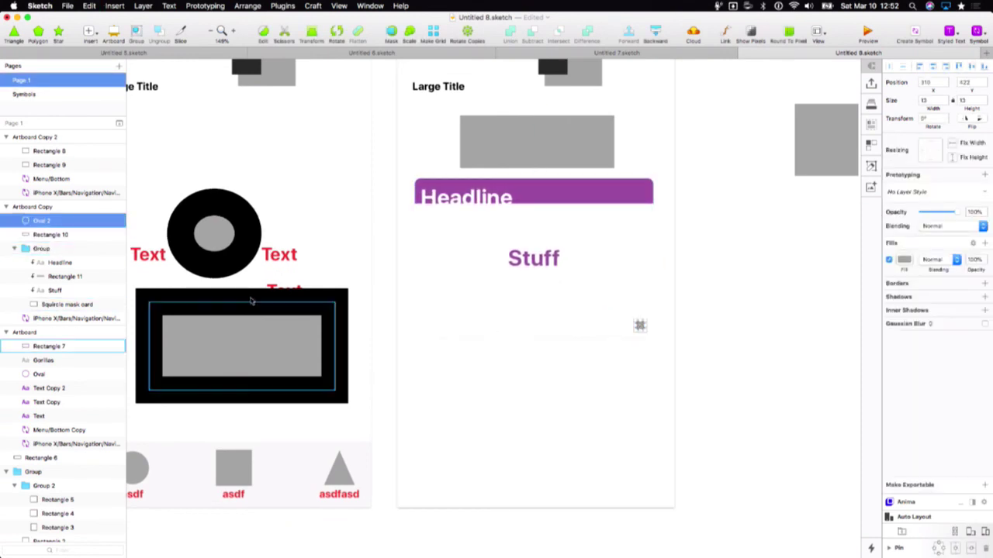
left_click_drag(41, 222, 66, 299)
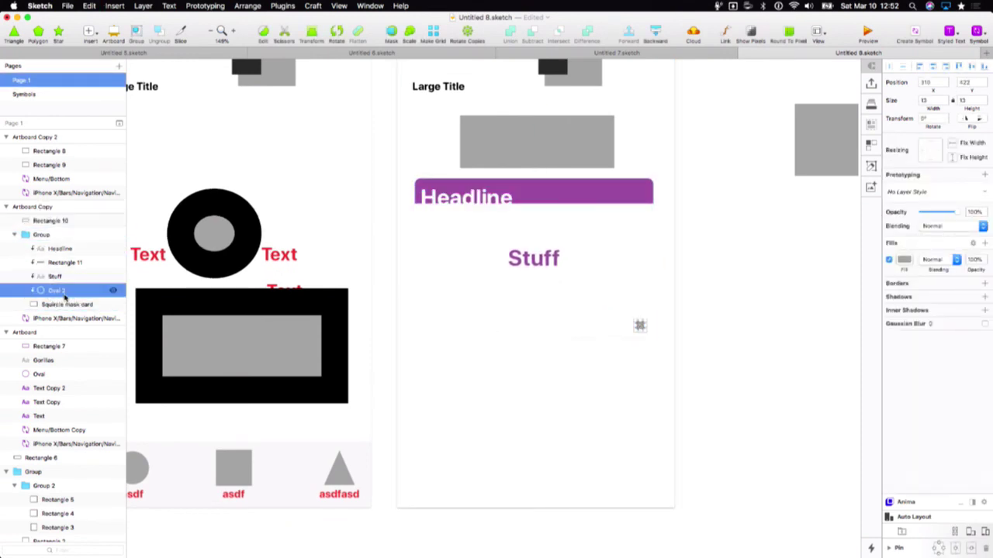
left_click(652, 386)
- Test the card group's scaling by enlarging a duplicate to about 351 by 246 on the empty canvas, and delete the duplicate
scroll(653, 385, "down", 3)
scroll(653, 385, "right", 3)
left_click(514, 213)
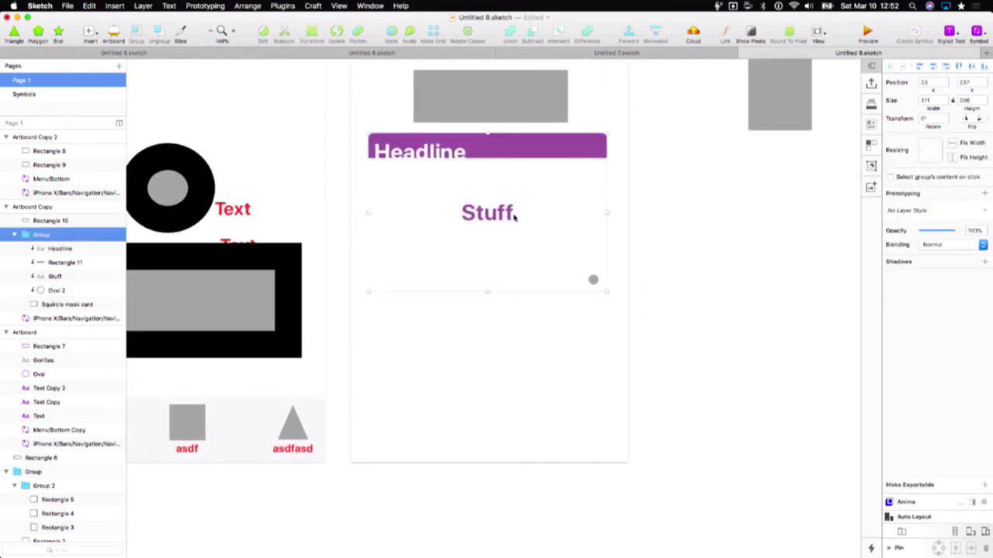
left_click_drag(504, 210, 807, 321)
scroll(807, 321, "right", 5)
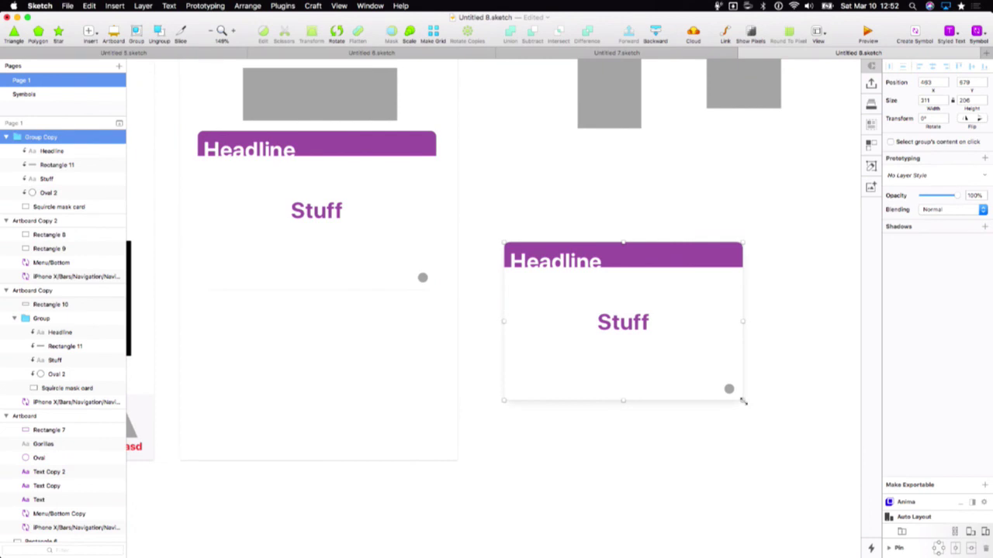
left_click_drag(743, 401, 780, 431)
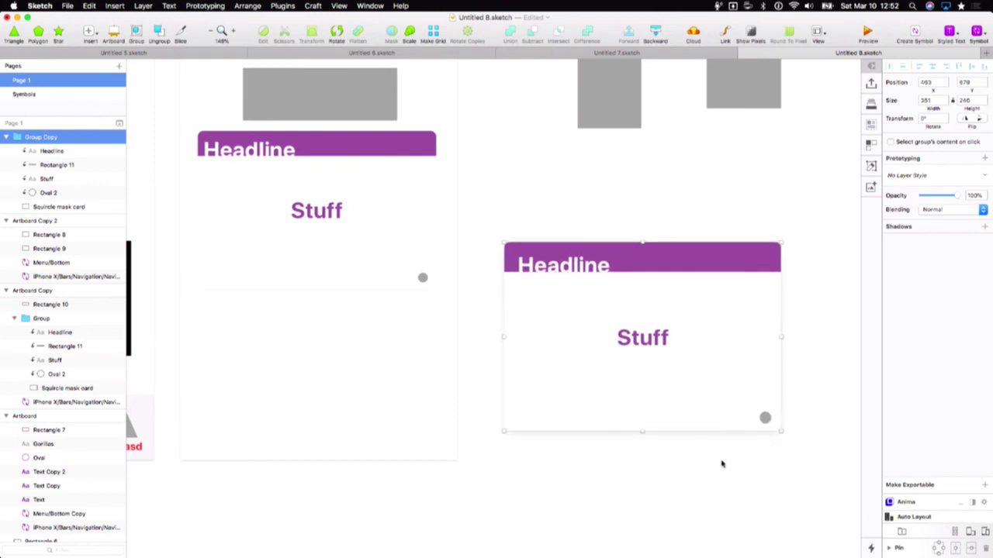
key("Delete")
- Rename the card group as "Card/Squircle"
left_click(272, 172)
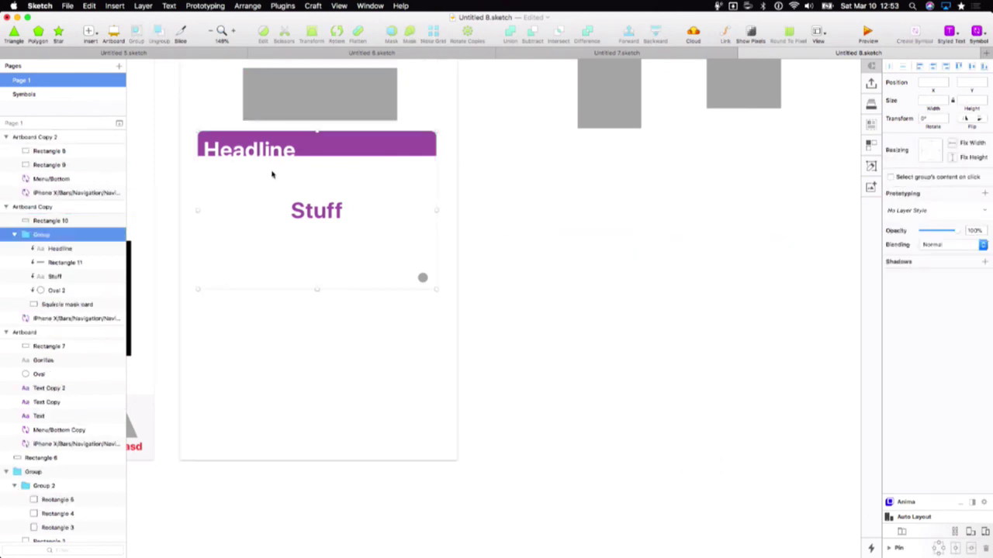
scroll(346, 249, "left", 5)
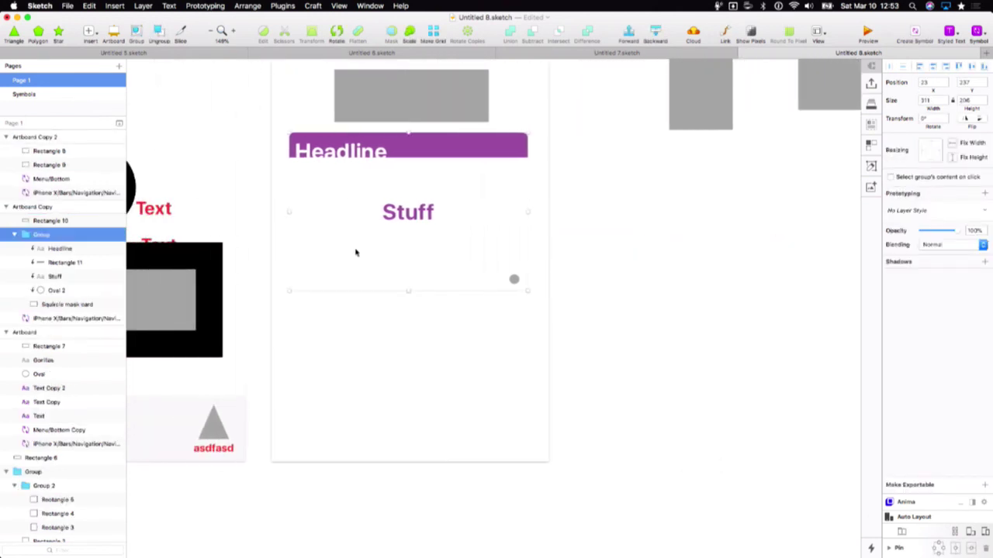
double_click(41, 235)
type("C")
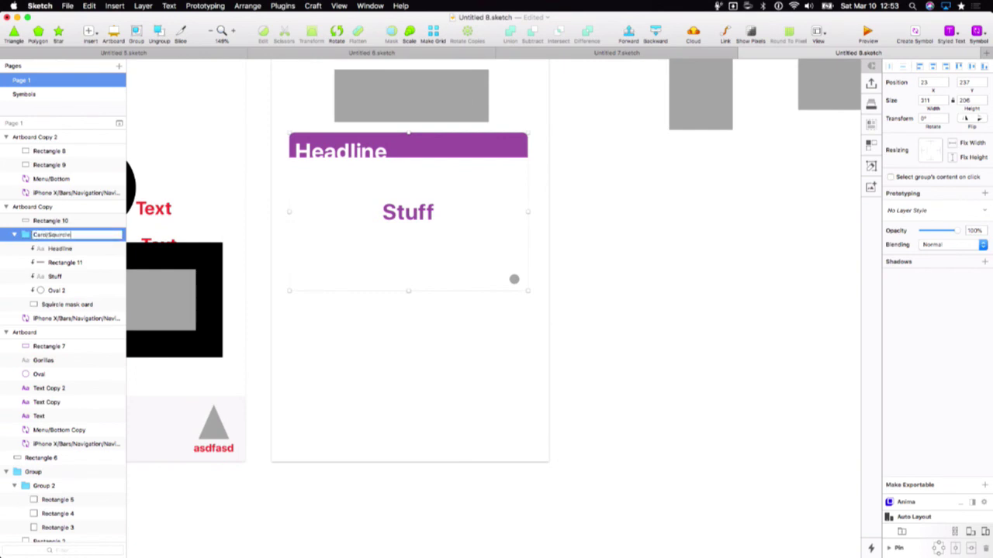
type("ard/Squircle")
key("Return")
- Convert the Card/Squircle group into a symbol
left_click(920, 30)
left_click(591, 115)
scroll(445, 357, "down", 5)
- Extend the lower edge of Artboard Copy to about twice the artboard's height
left_click(406, 206)
scroll(461, 228, "down", 5)
left_click_drag(461, 253, 463, 456)
left_click(610, 364)
- Duplicate the Card/Squircle symbol straight down at Y 499 and repeat the duplication at equal spacing to make a column of four cards
left_click(447, 142)
left_click_drag(448, 163, 448, 235)
left_click(460, 232)
left_click(460, 234)
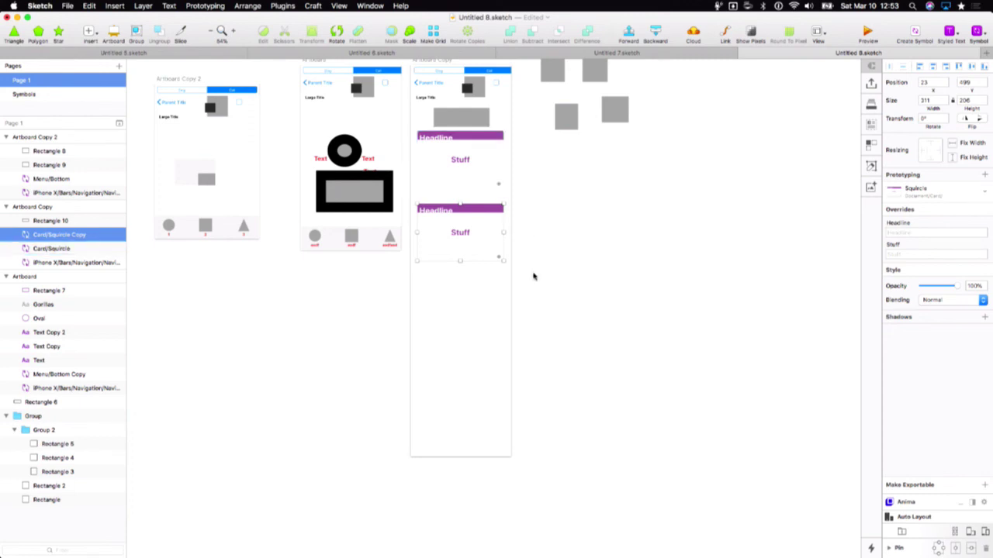
key("super+d")
key("super+d")
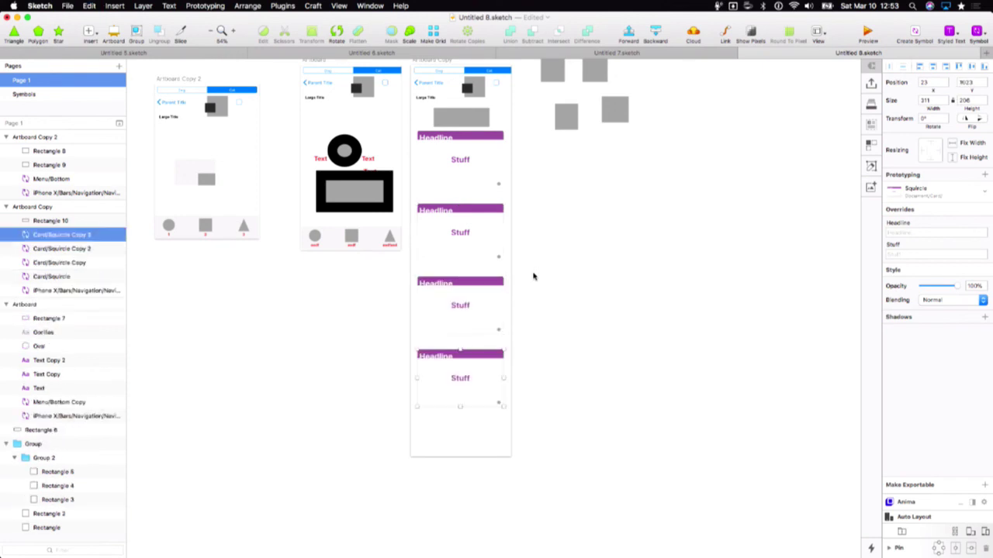
- Delete the three card copies and move the remaining Card/Squircle symbol down to X 27, Y 377
key("BackSpace")
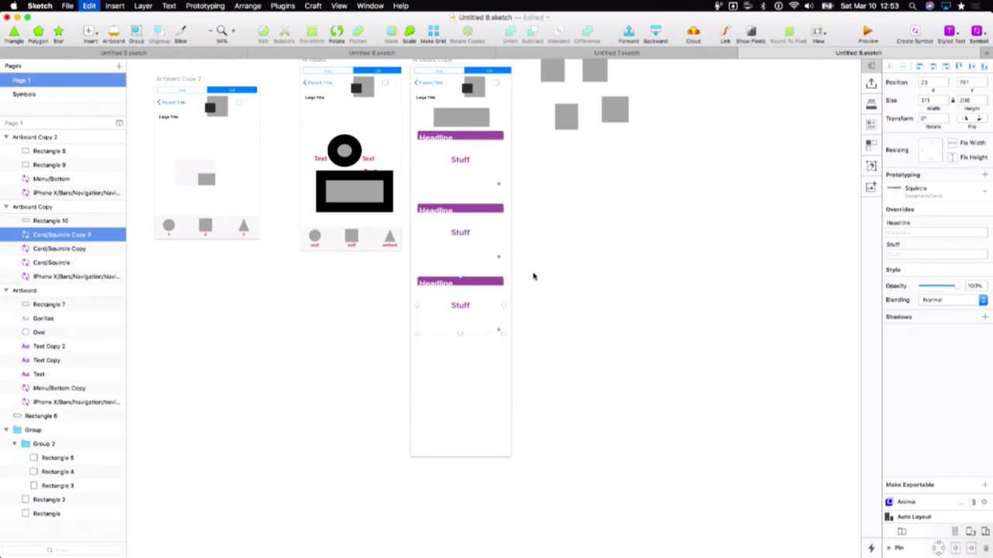
key("BackSpace")
key("BackSpace")
left_click(466, 158)
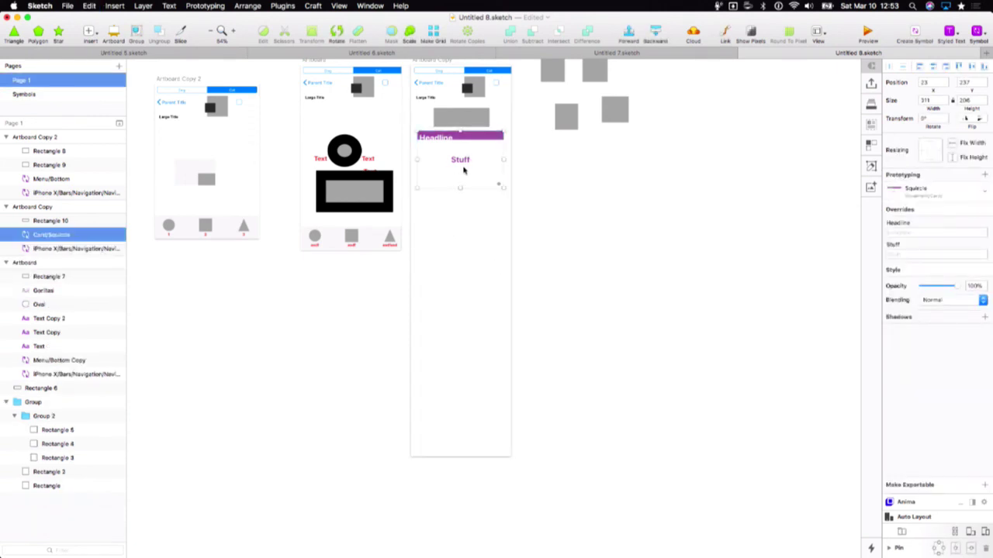
left_click_drag(463, 166, 465, 203)
key("super+d")
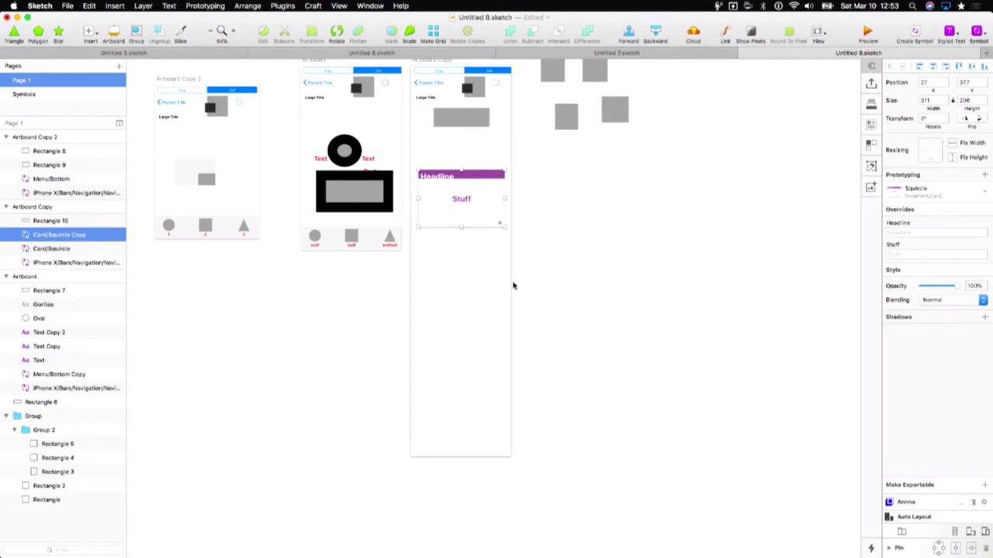
left_click_drag(472, 208, 463, 297)
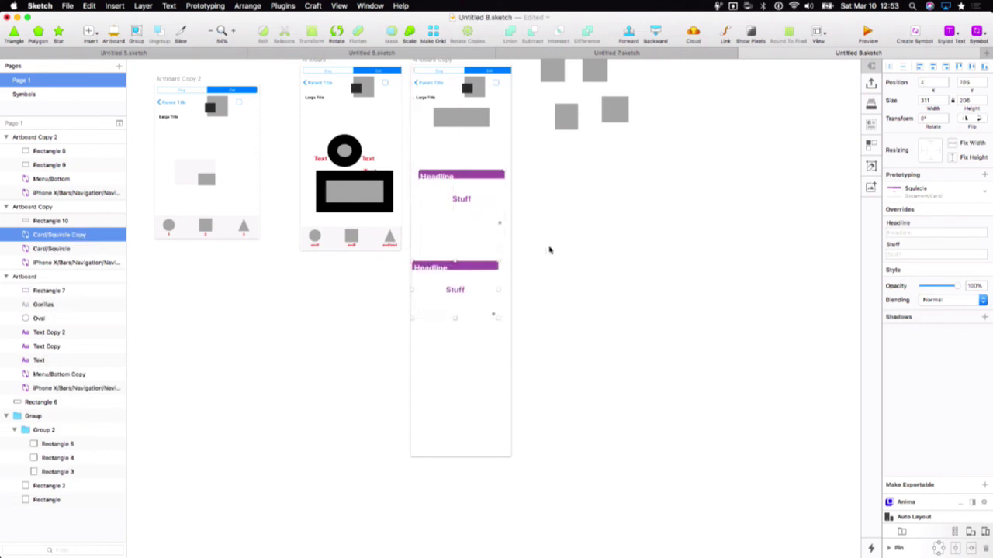
scroll(523, 272, "up", 5)
scroll(525, 372, "left", 3)
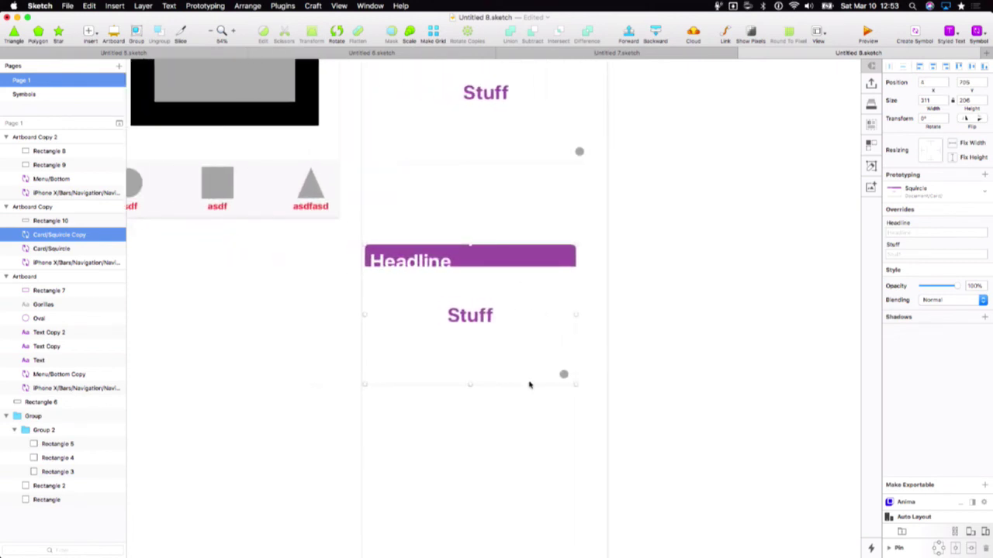
key("super+z")
- Duplicate the card straight down to Y 615 and repeat the duplication four more times at equal spacing
left_click(521, 142)
key("super+d")
left_click_drag(524, 255, 523, 305)
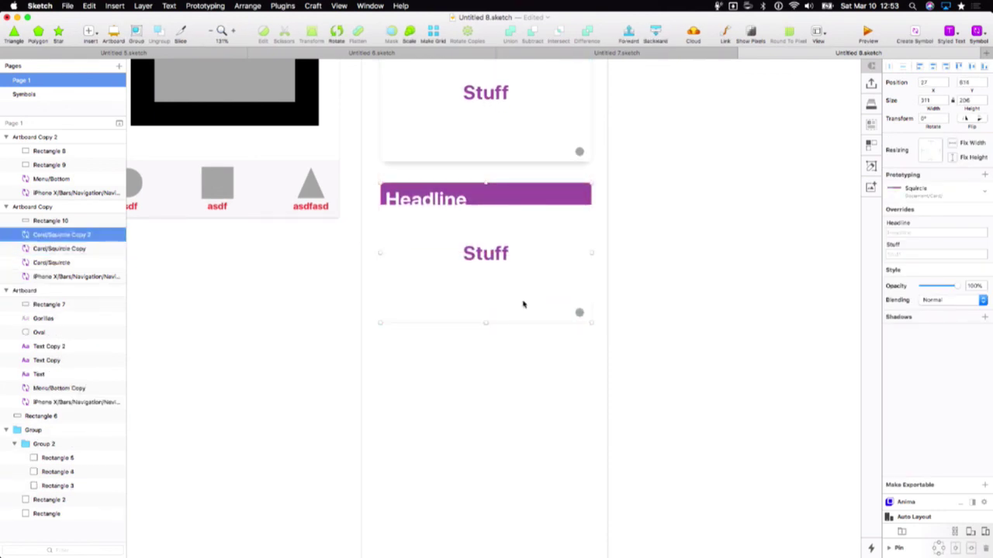
key("super+d")
key("super+d")
key("super+d")
key("super+d")
- Extend the lower edge of Artboard Copy until it encloses the last card in the column
key("super+1")
left_click(496, 142)
scroll(512, 256, "down", 5)
left_click_drag(512, 308, 512, 407)
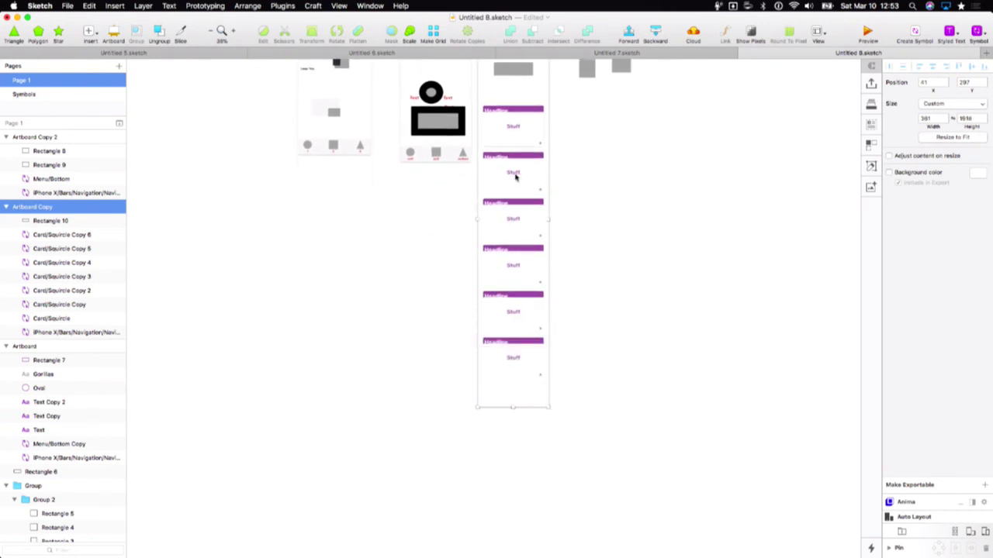
scroll(515, 178, "up", 5)
scroll(514, 171, "up", 3)
left_click(737, 259)
- Open the Card/Squircle symbol for editing and ungroup the Card/Squircle group inside it
scroll(738, 259, "up", 5)
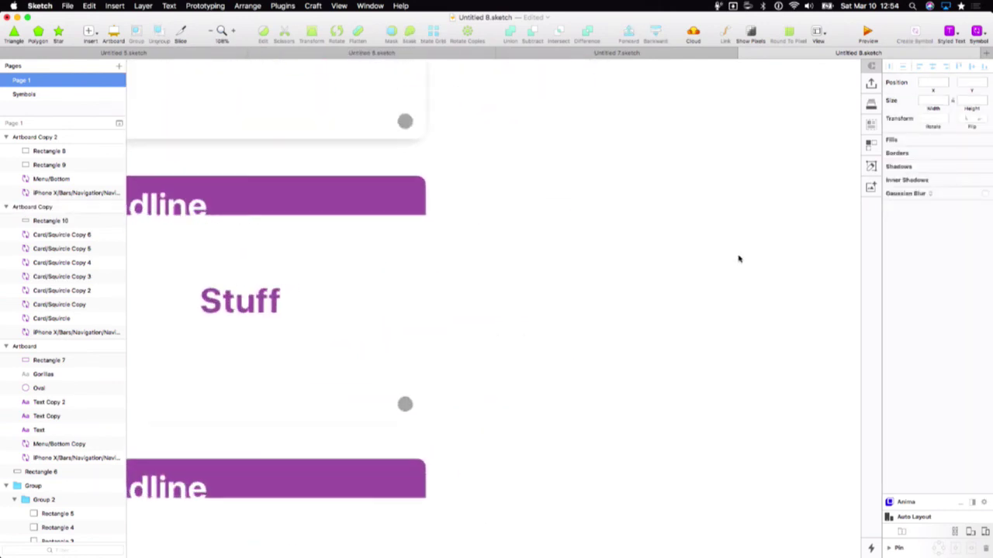
left_click(417, 239)
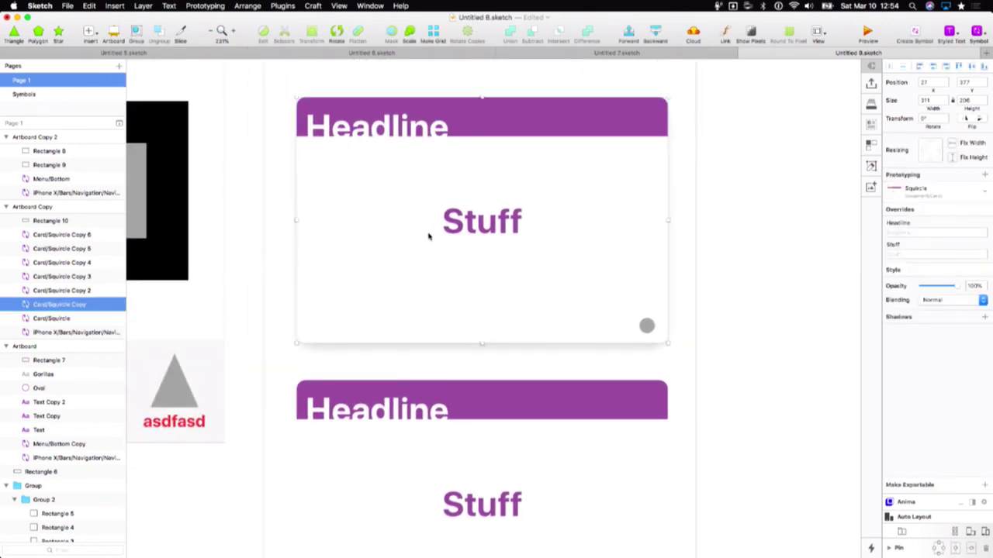
double_click(428, 237)
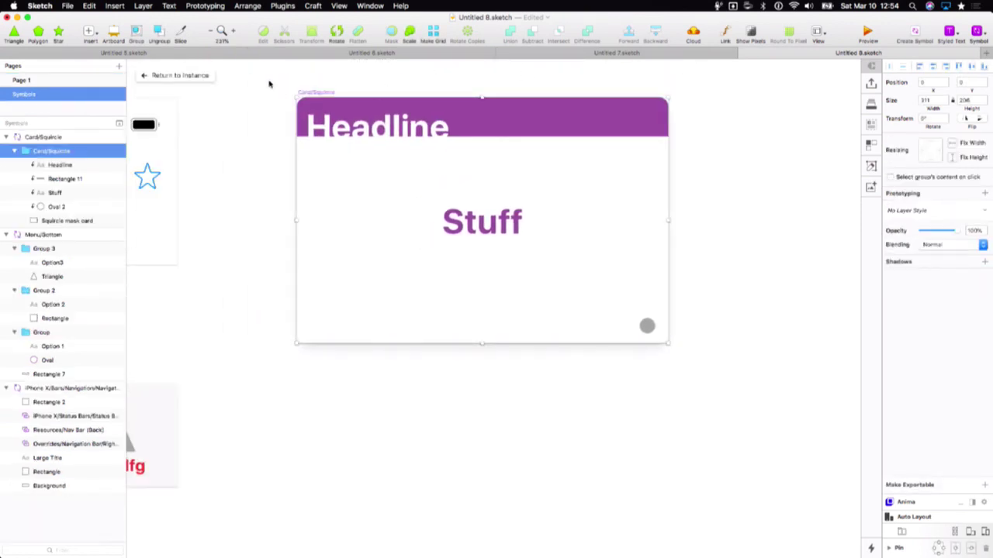
left_click(260, 107)
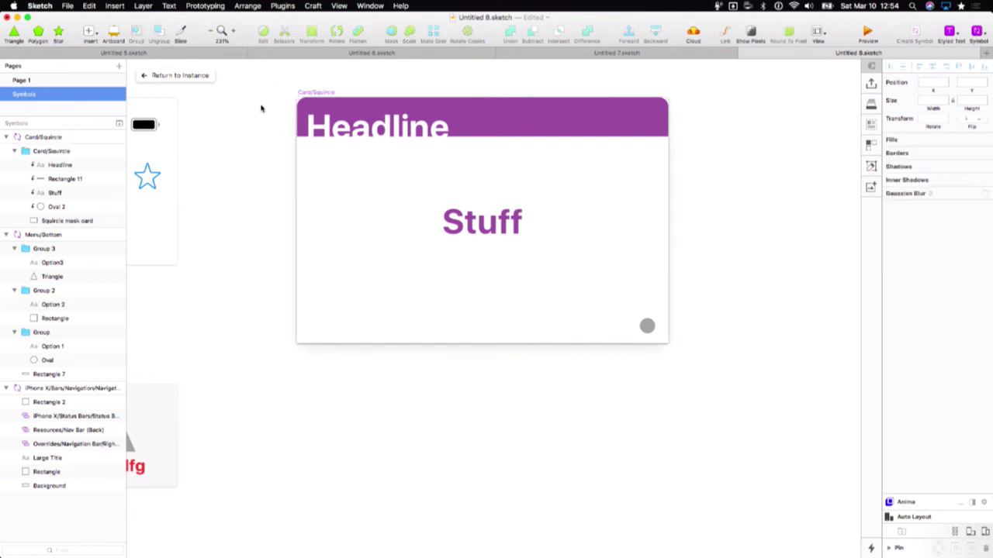
left_click(416, 136)
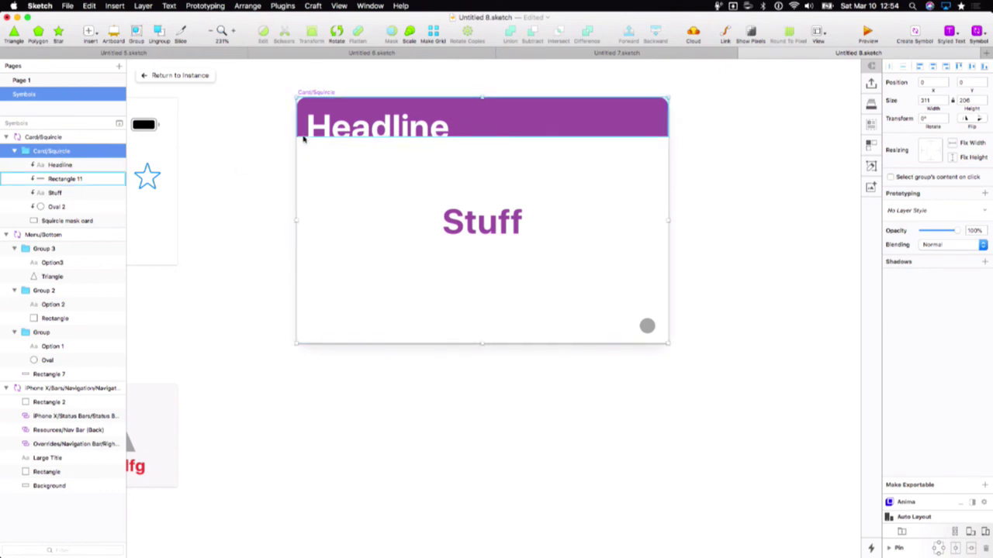
key("super+shift+g")
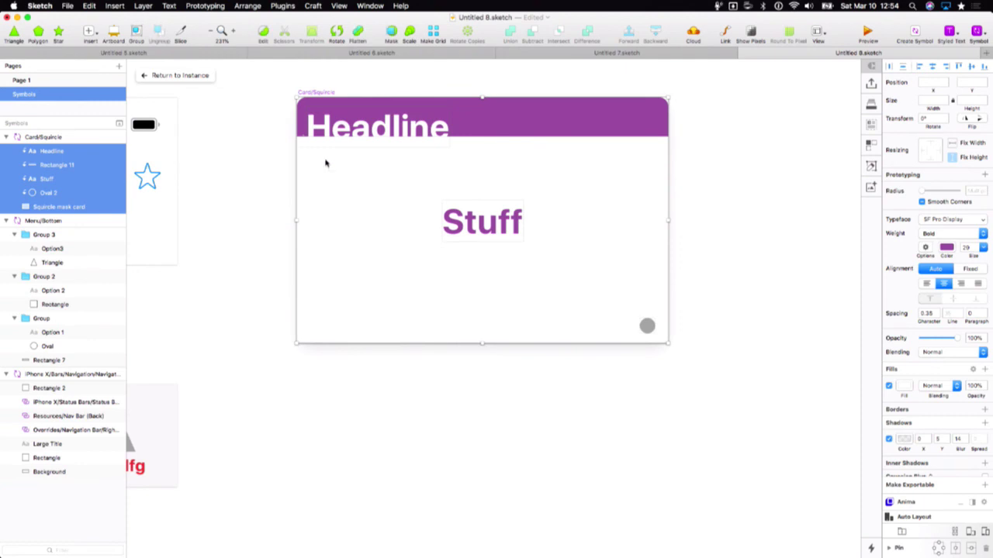
left_click(752, 233)
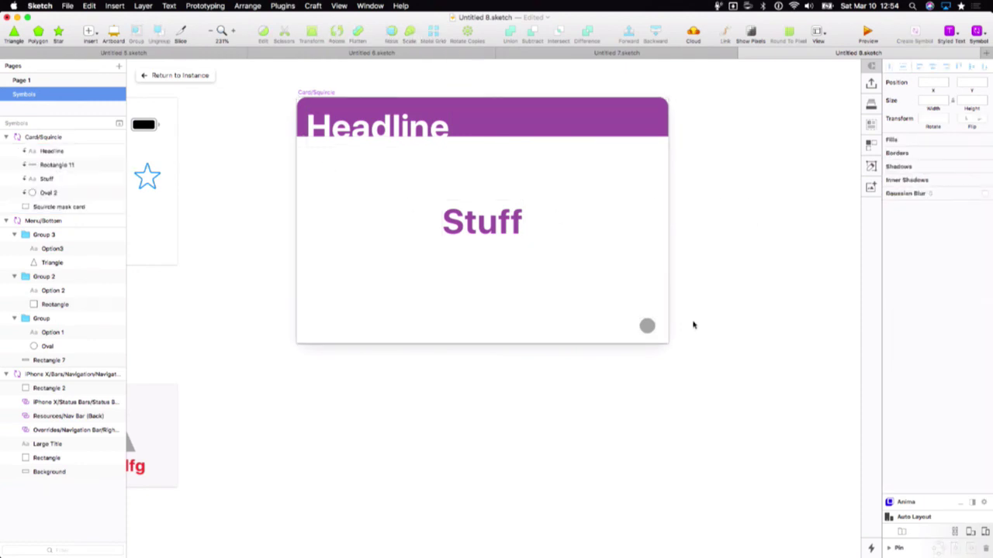
- Fix the width and height of the small grey circle, Oval 2, for resizing
scroll(693, 325, "up", 5)
scroll(694, 325, "down", 3)
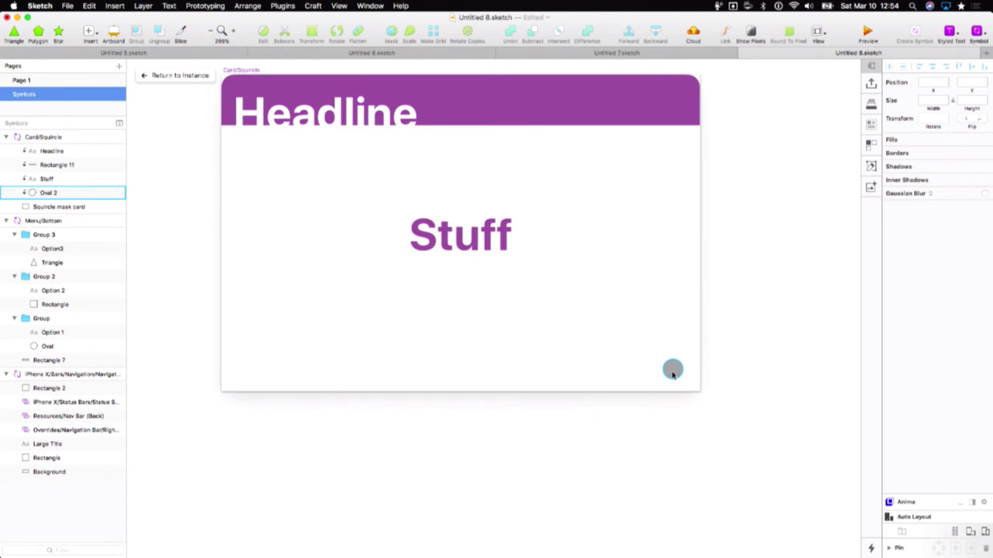
left_click(673, 372)
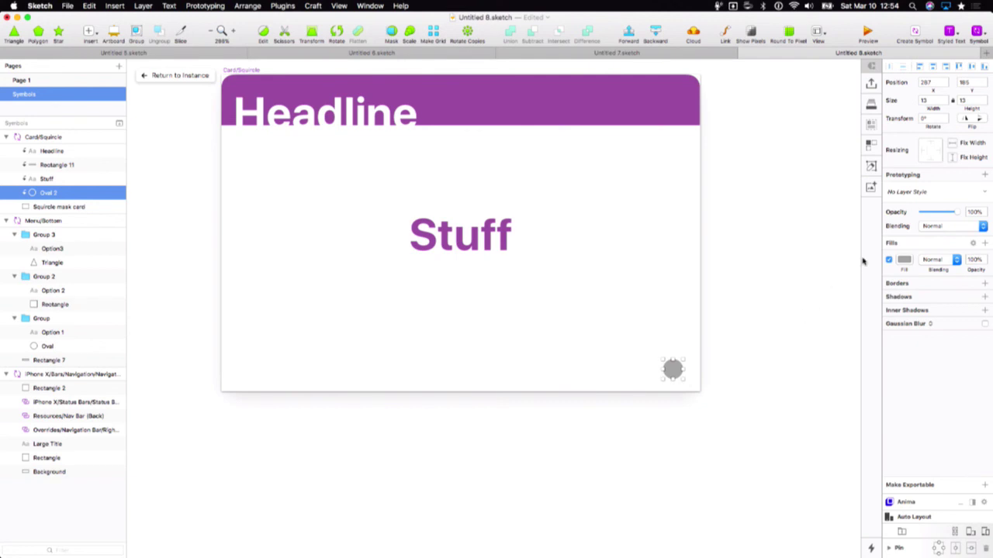
left_click(953, 144)
left_click(952, 157)
left_click(741, 344)
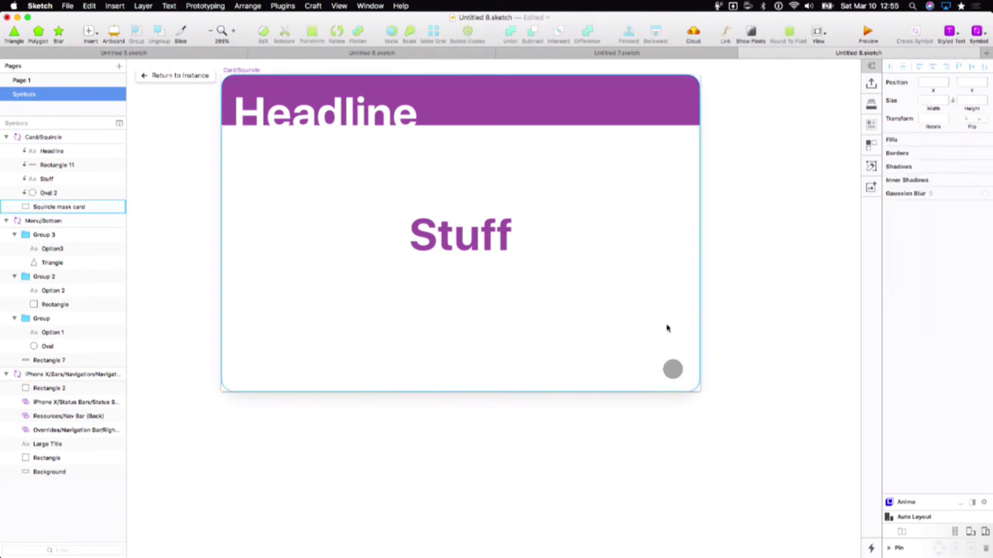
- Pin the Stuff text to the card's edges for resizing, and the Headline text to the top and left edges
left_click(474, 225)
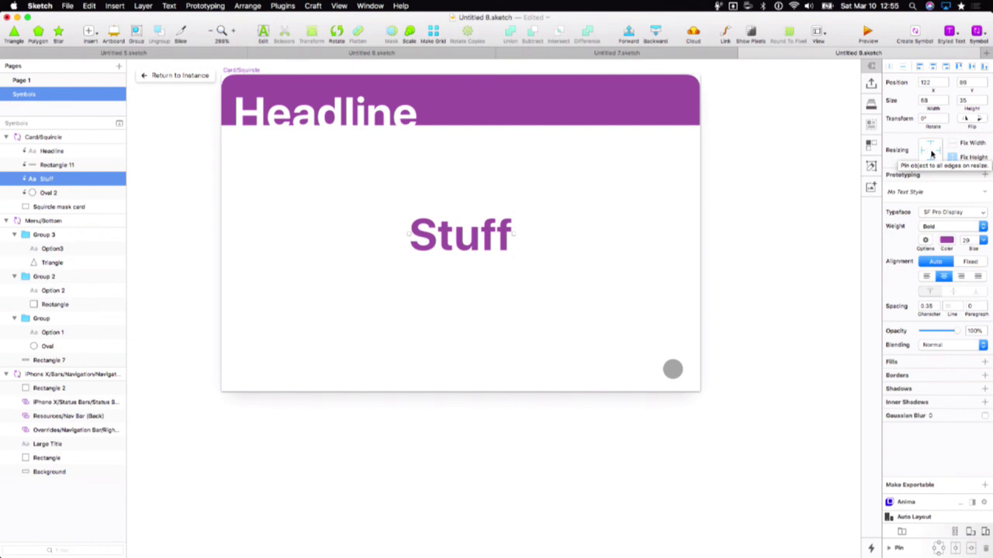
left_click(743, 222)
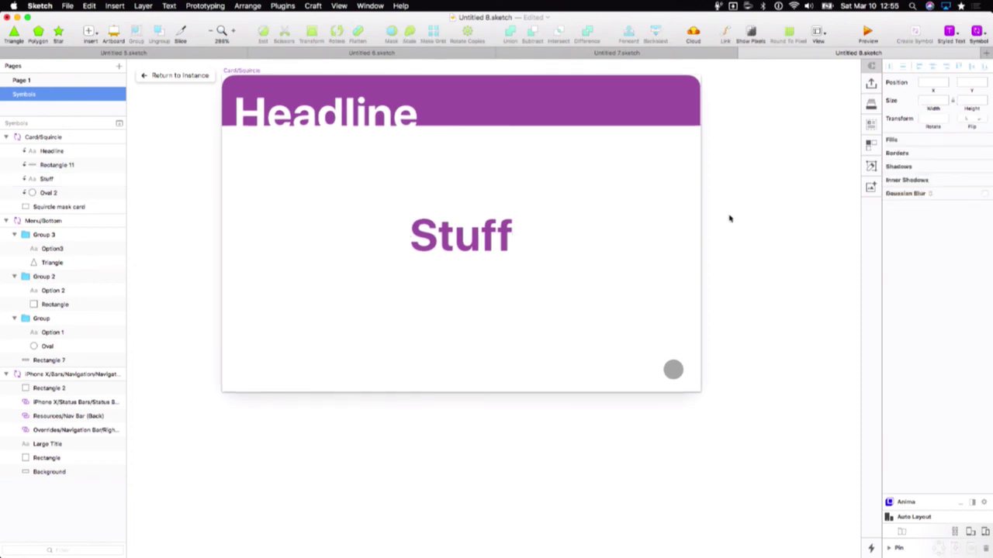
key("r")
key("Escape")
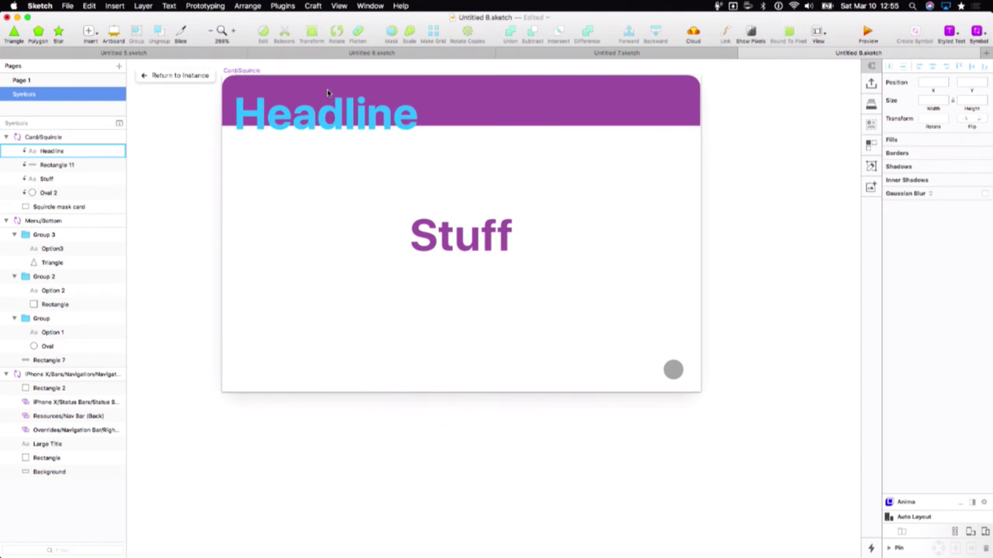
left_click(355, 111)
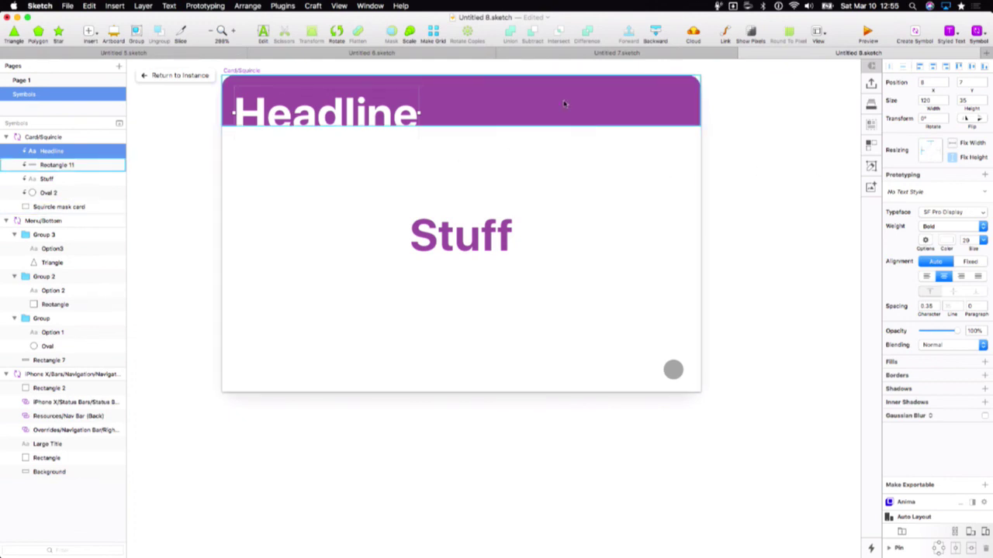
- Rename the purple header rectangle as card-title-bg and group it with the Headline text
left_click(532, 109)
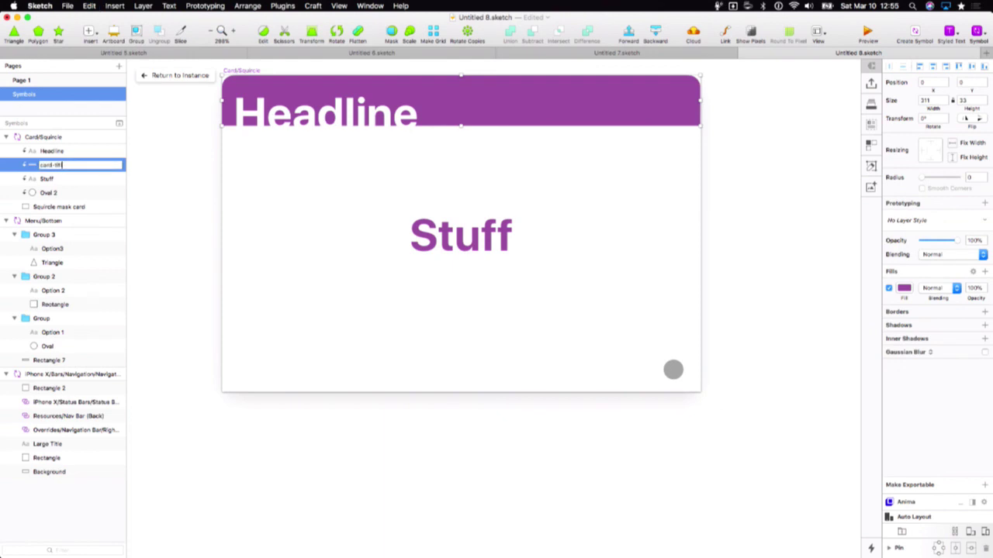
left_click(388, 108, "shift")
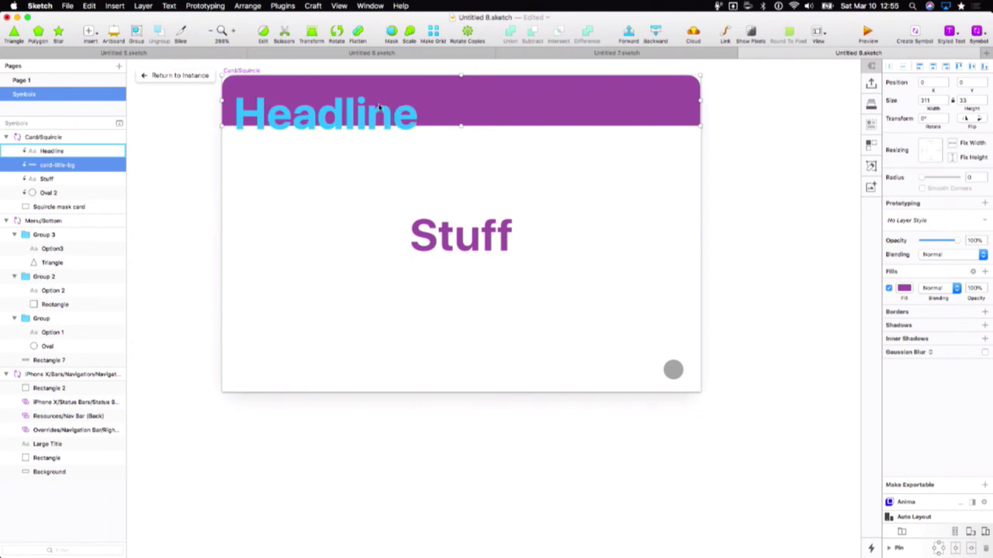
key("super+g")
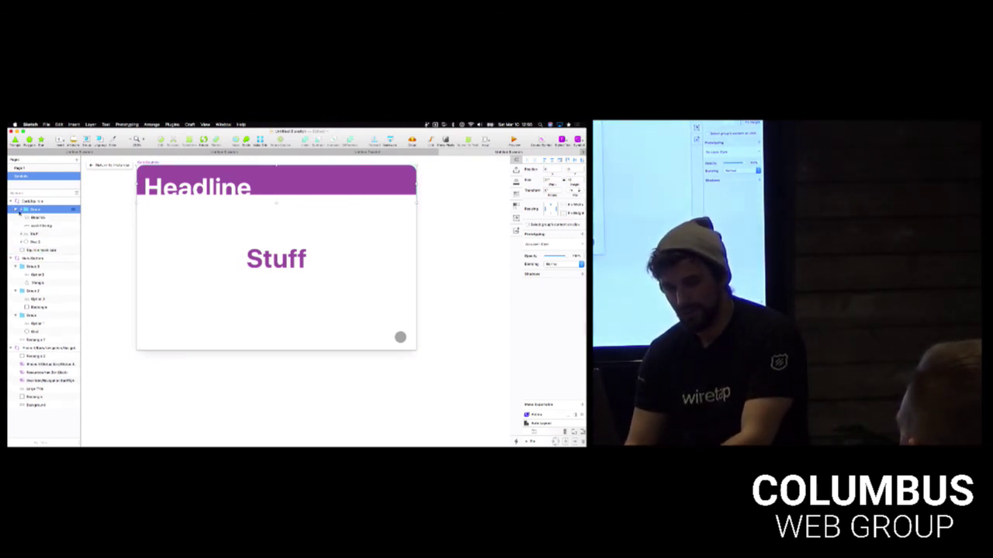
- Rename the group holding the Headline text and card-title-bg as Header
left_click(41, 218)
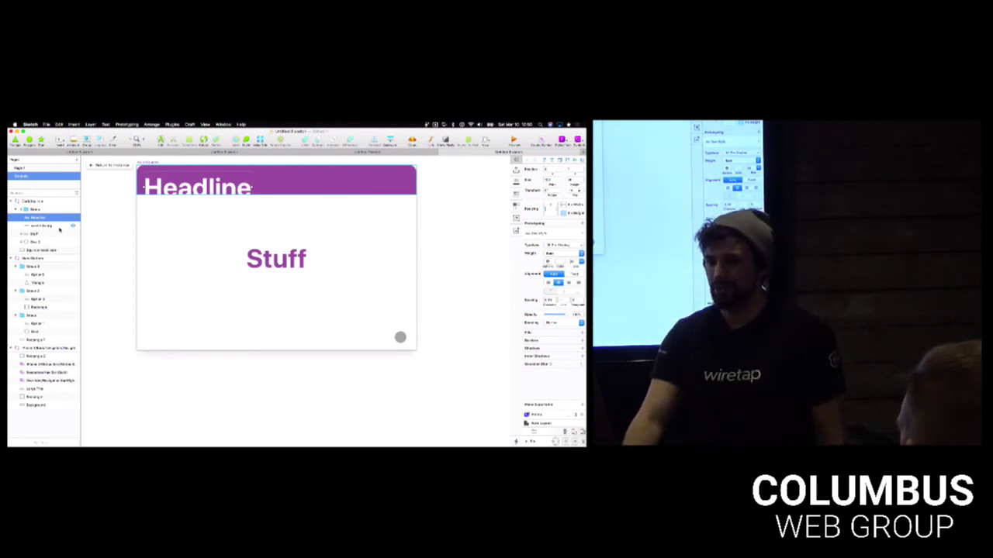
key("super+g")
double_click(35, 210)
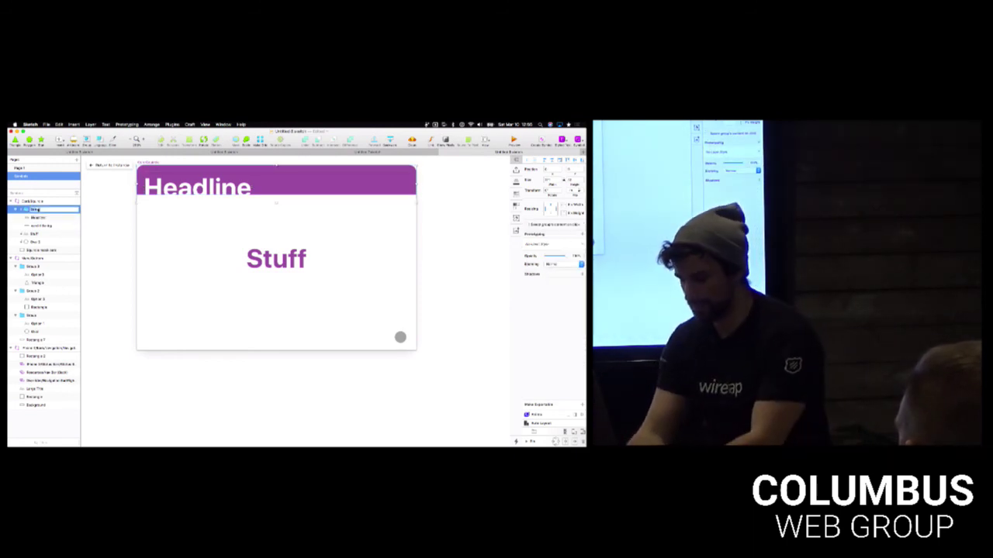
type("Header")
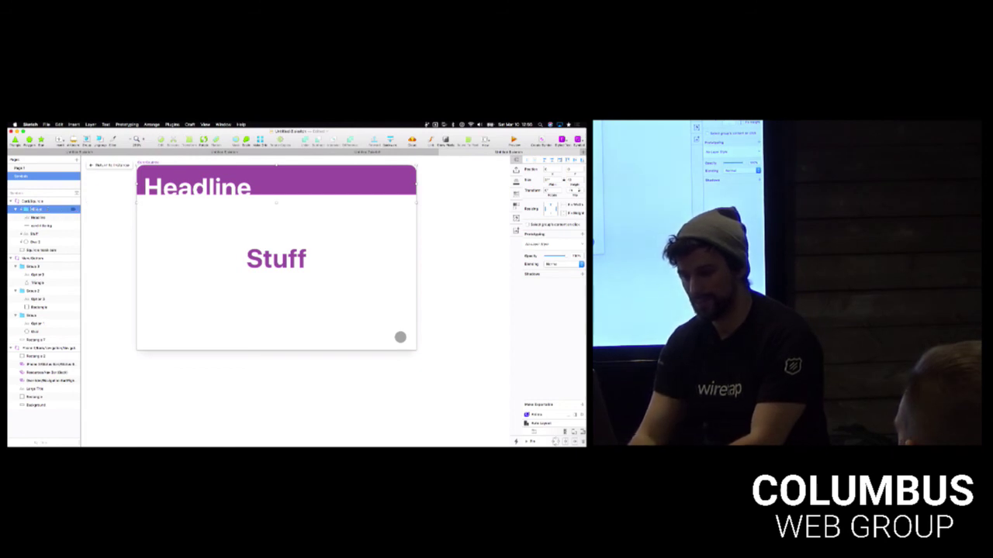
- Fix the height of card-title-bg inside the header group and return to the card instance
left_click(48, 218)
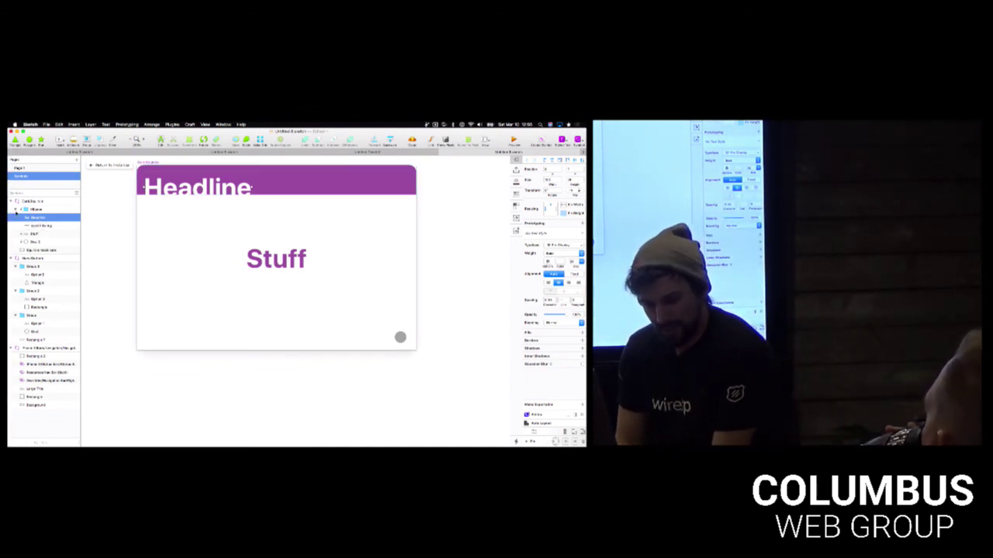
left_click(252, 187)
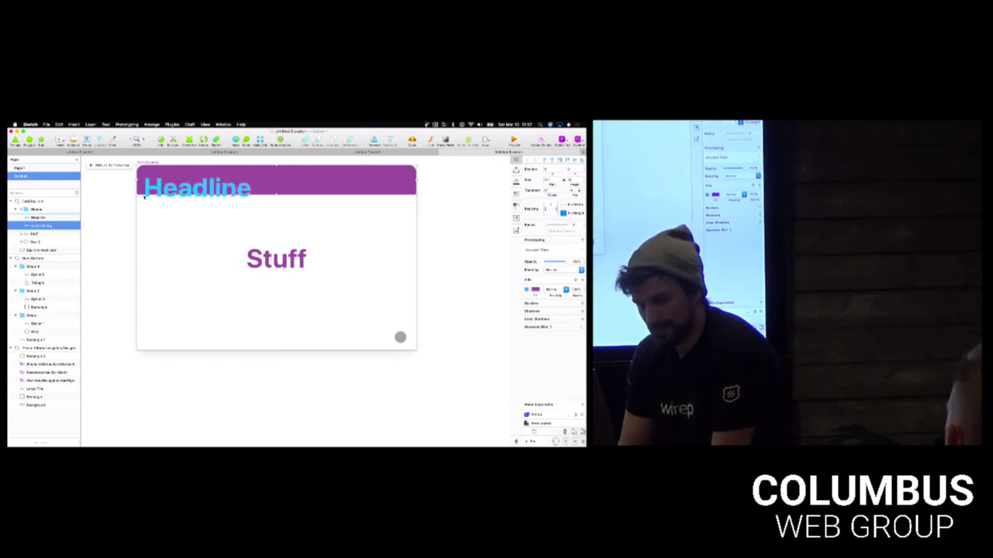
left_click(107, 165)
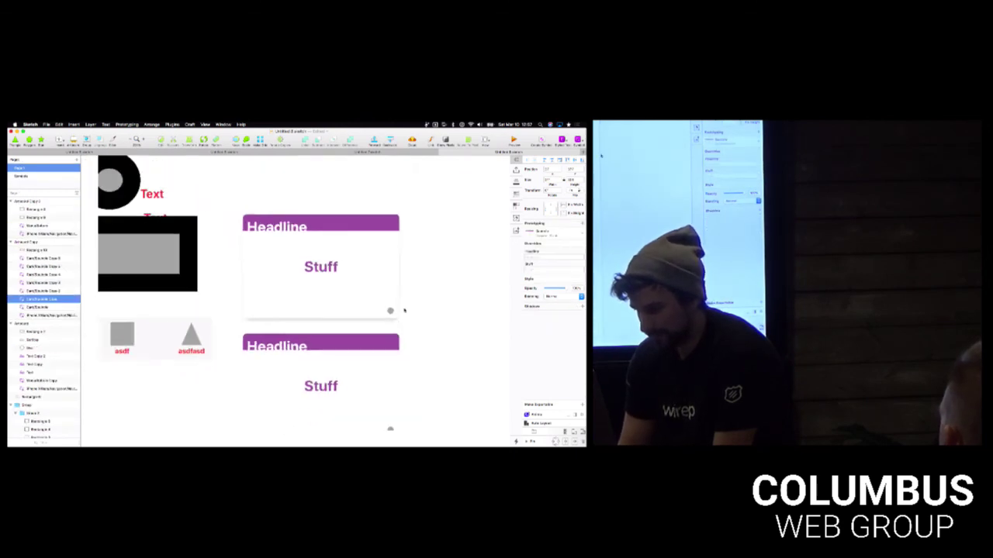
- Narrow one card in the column to about half its width to test the symbol's resizing
left_click(359, 286)
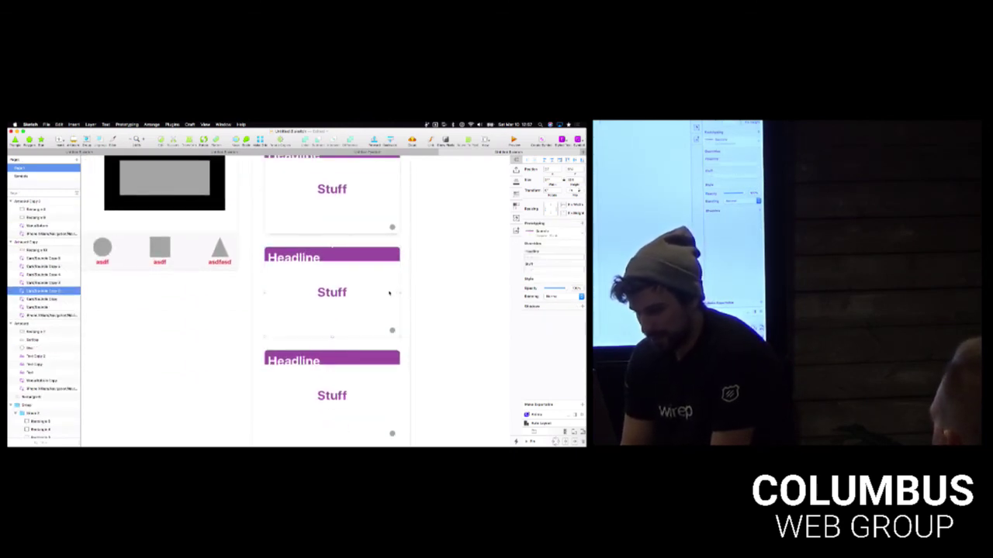
left_click_drag(396, 291, 332, 293)
left_click(370, 297)
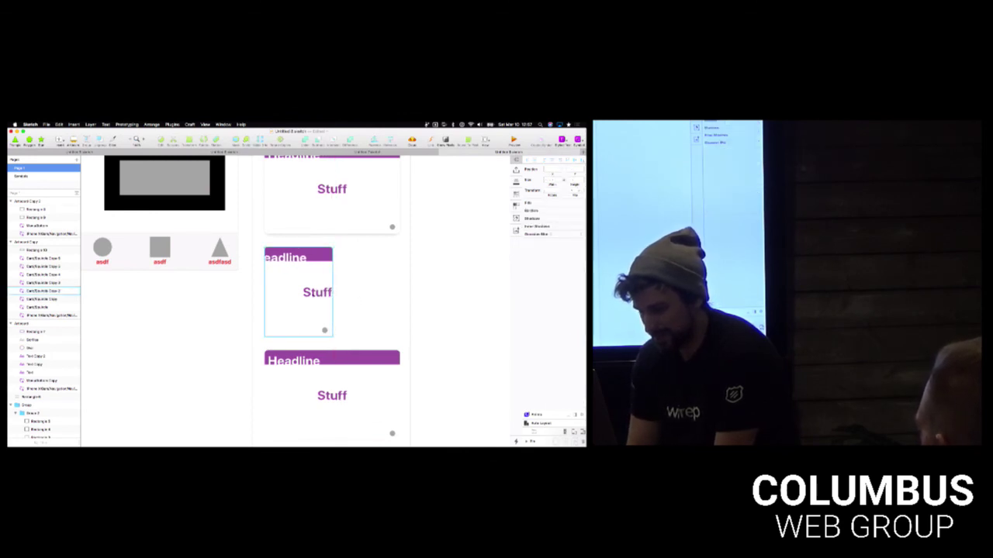
- Reopen the card symbol for editing, left-align the Headline text and select the Stuff text
double_click(314, 294)
left_click(288, 261)
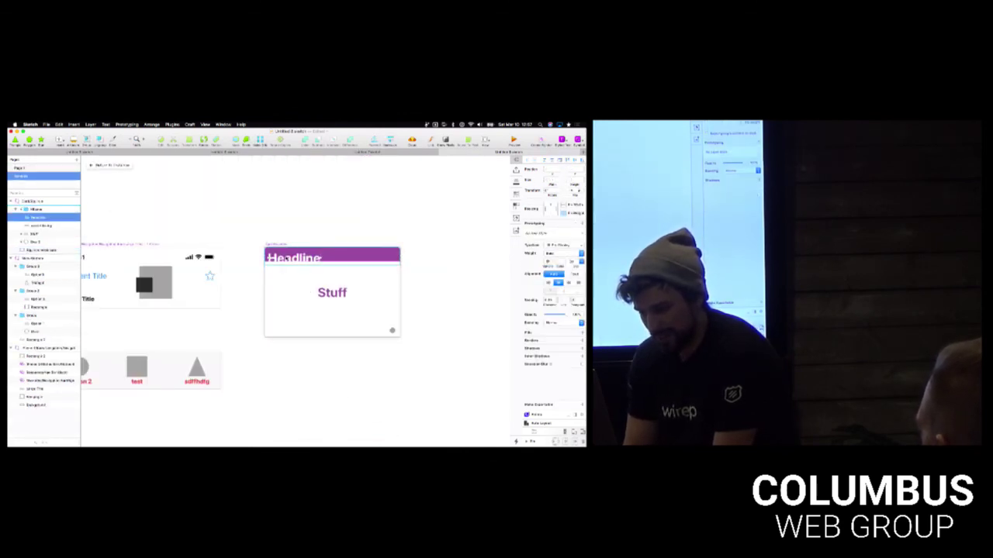
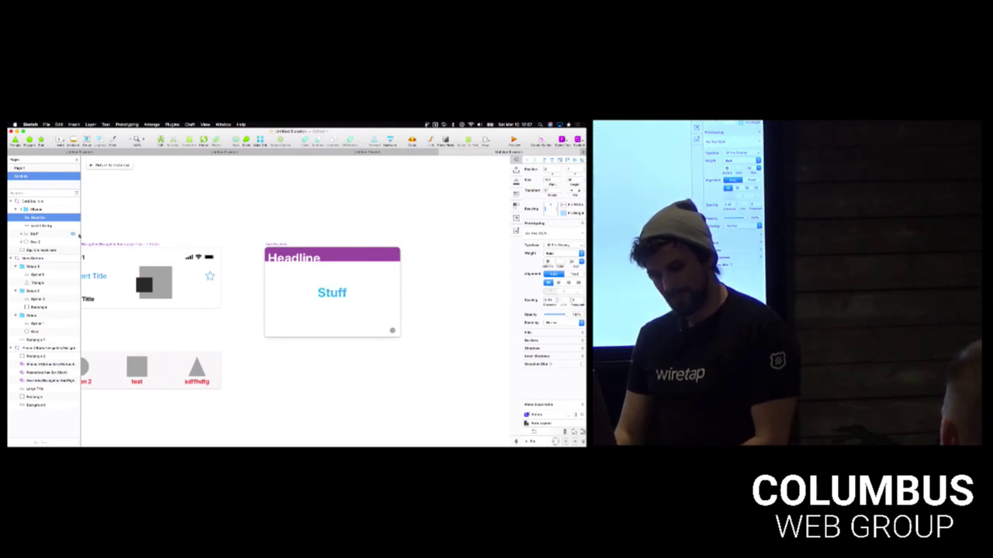
left_click(34, 234)
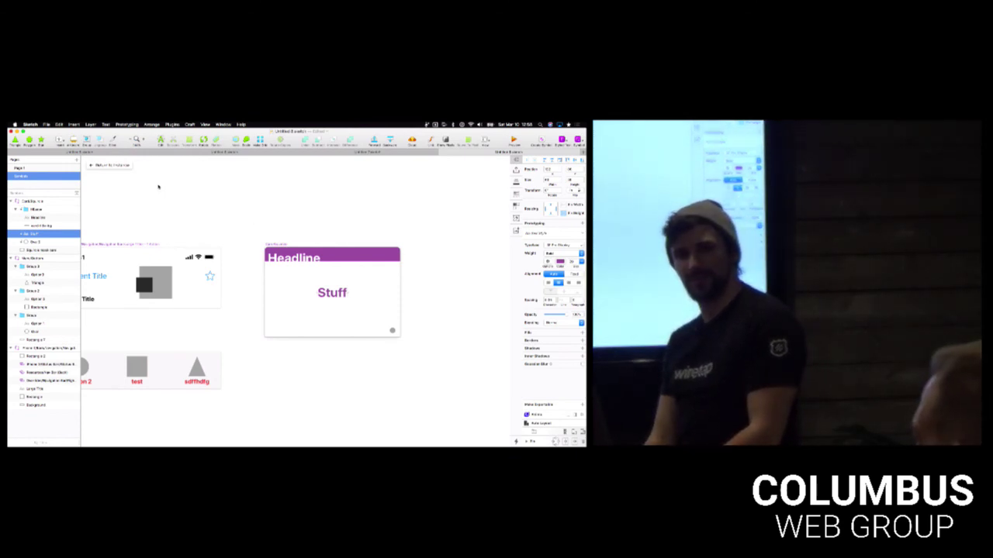
- Return to the card instance and widen the narrowed card to about four-fifths of the column's card width
left_click(97, 165)
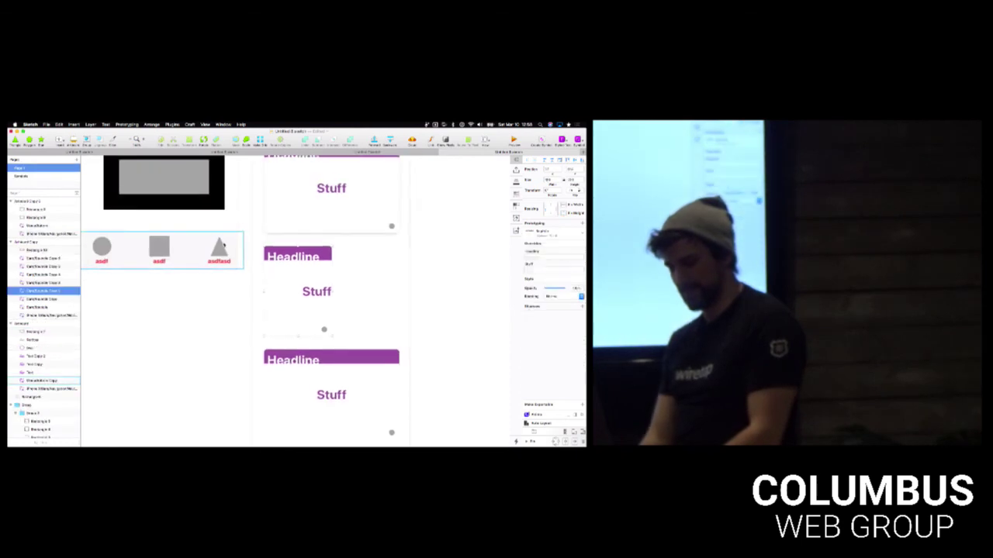
mouse_move(351, 277)
left_mouse_down()
mouse_move(381, 278)
mouse_move(303, 275)
mouse_move(389, 283)
mouse_move(368, 284)
left_mouse_up()
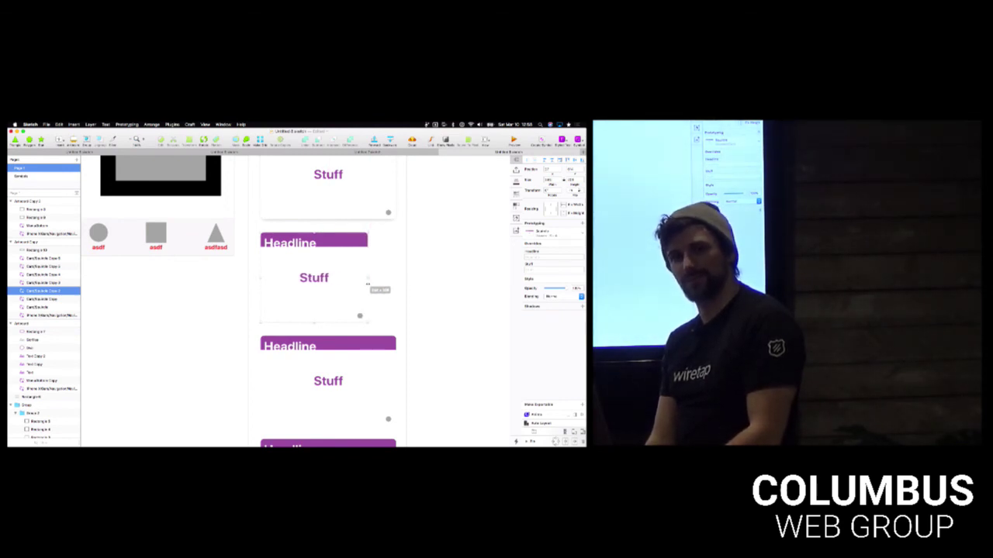
left_click_drag(368, 284, 369, 286)
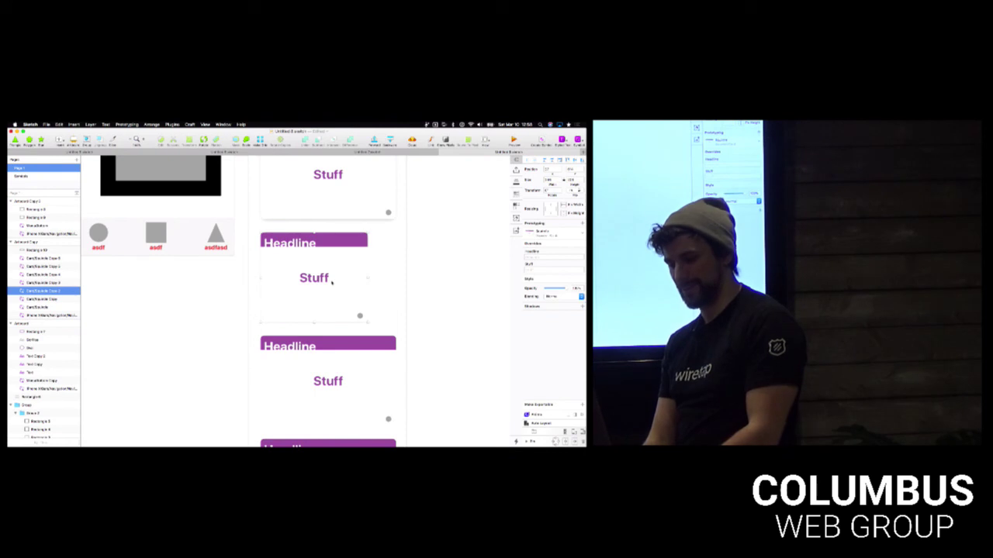
- Reopen the card symbol for editing and select the Stuff text in its body
double_click(332, 282)
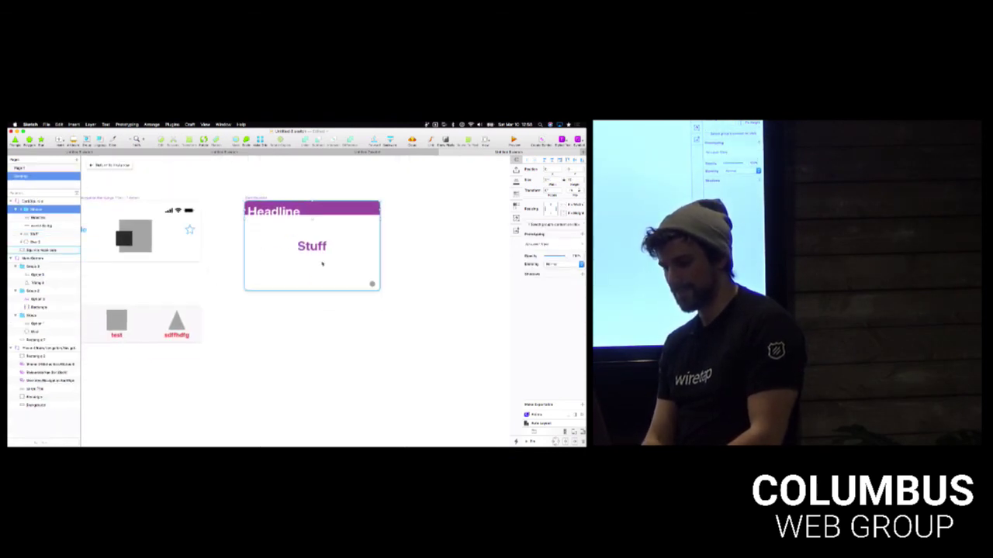
scroll(322, 264, "up", 3)
scroll(321, 264, "down", 2)
left_click(300, 258)
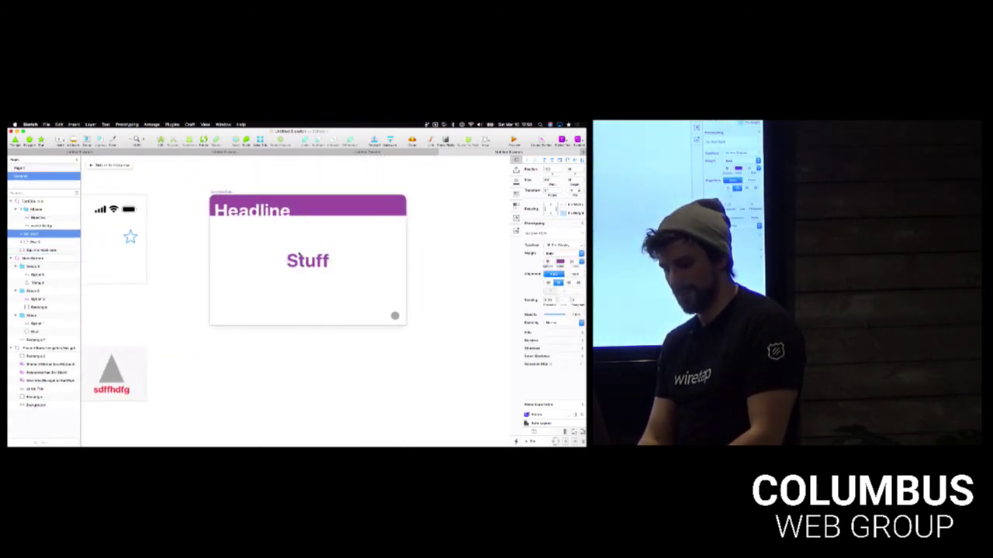
- Add a text layer reading asjdjkdsf to the card and place it between the header and Stuff
scroll(299, 256, "down", 2)
left_click(286, 382)
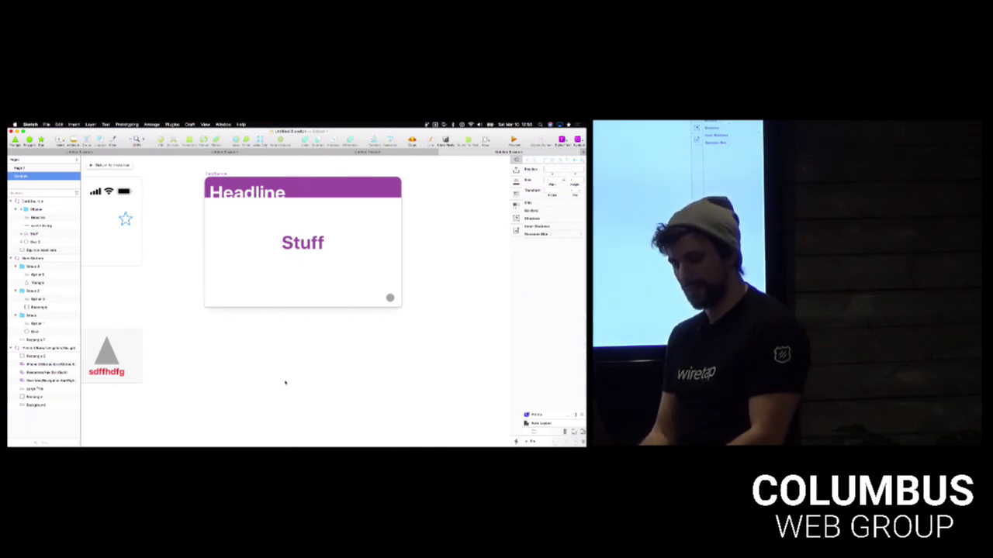
left_click(238, 256)
key("BackSpace")
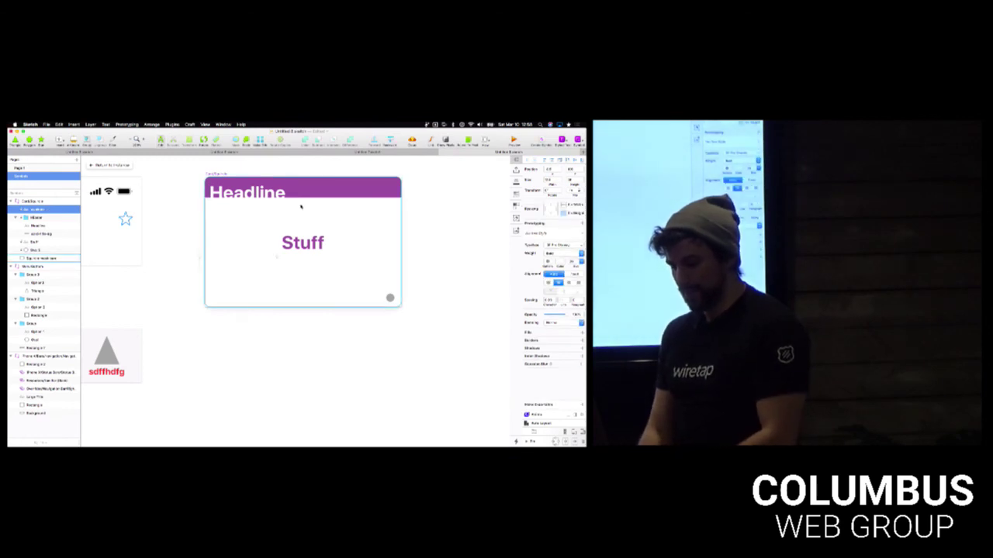
type("asjdjkdsf")
left_click_drag(241, 257, 298, 215)
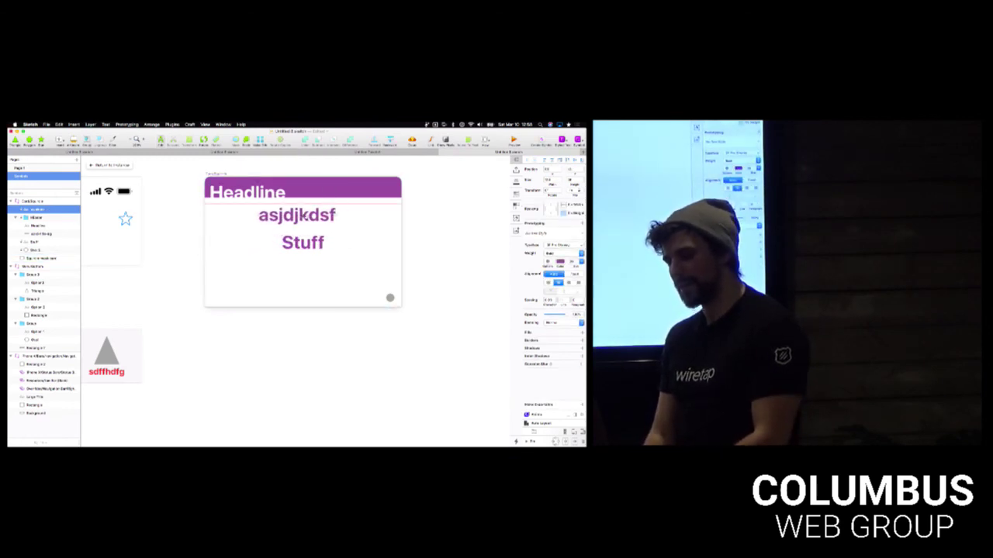
left_click(245, 323)
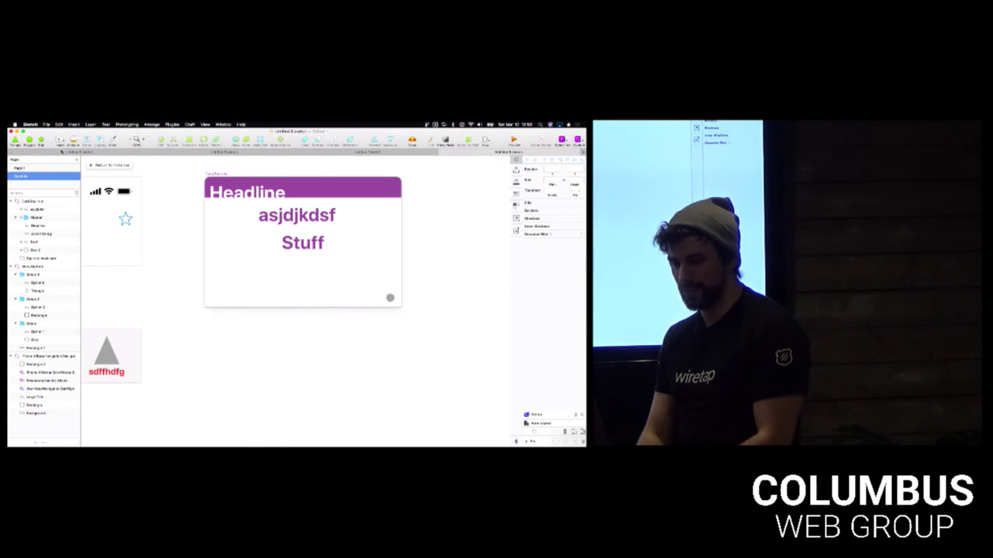
- Draw a fixed-size text box across the card body over Stuff and fill it with a long run of random letters
key("t")
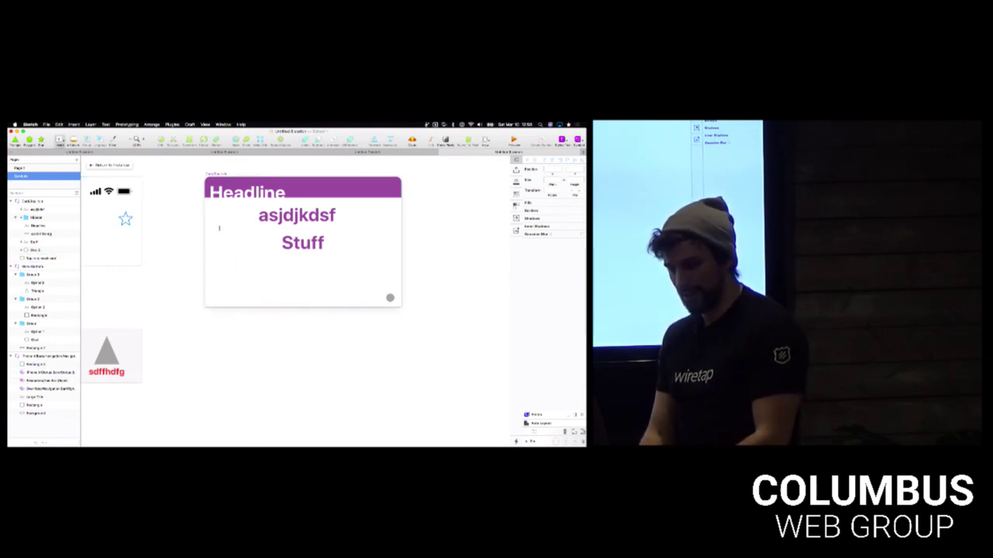
scroll(294, 298, "left", 1)
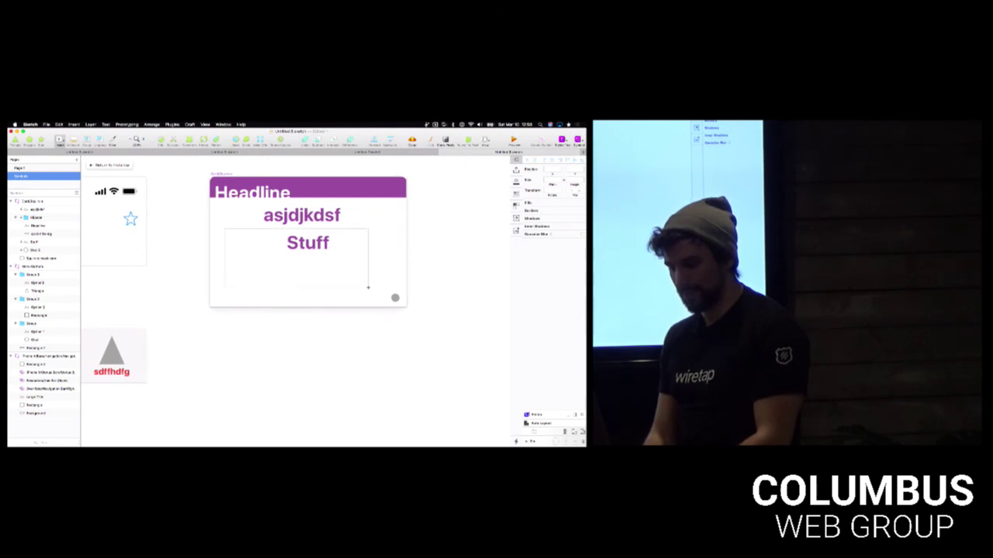
left_click_drag(368, 287, 369, 286)
type("Stuff")
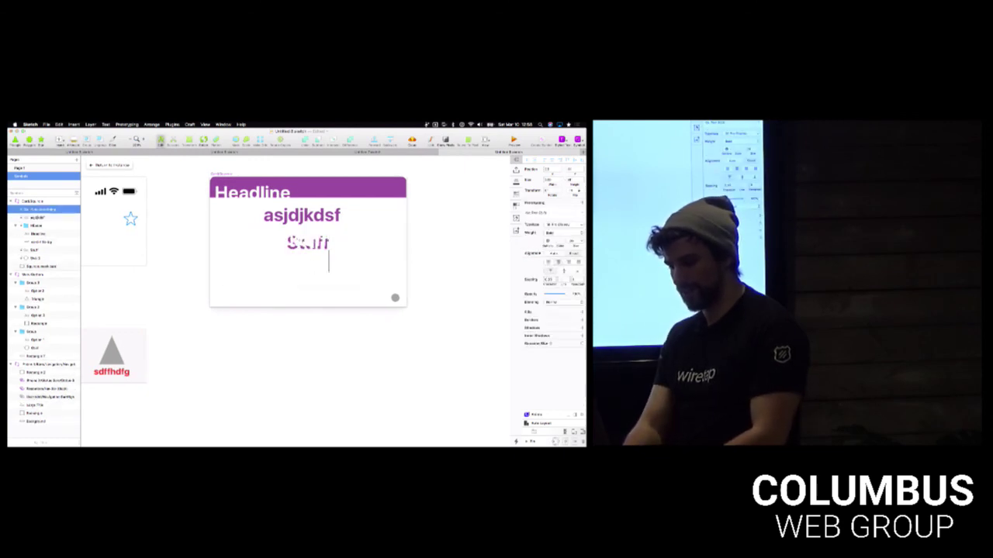
key("Escape")
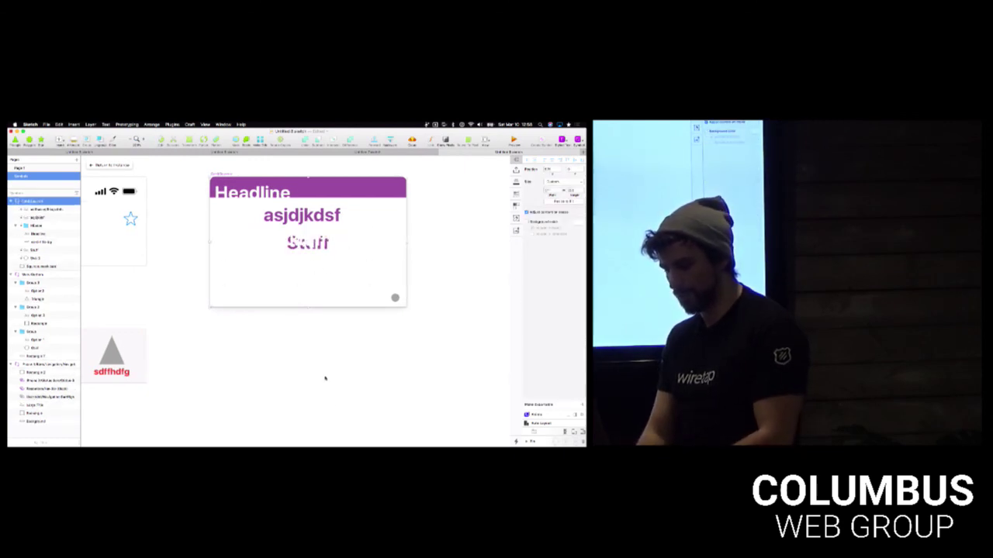
- Recolour the long filler text with the purple sampled from the card's header
left_click(323, 329)
left_click(318, 275)
key("ctrl+c")
left_click(336, 193)
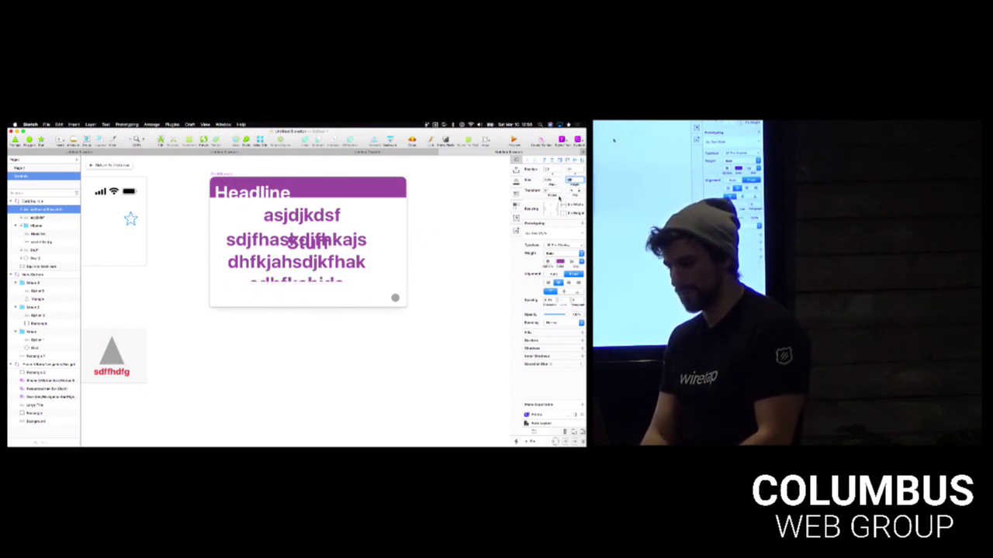
- Narrow the long filler text box to a width of 179 so its lines rewrap
key("Down")
key("Down")
key("Down")
key("Down")
key("Down")
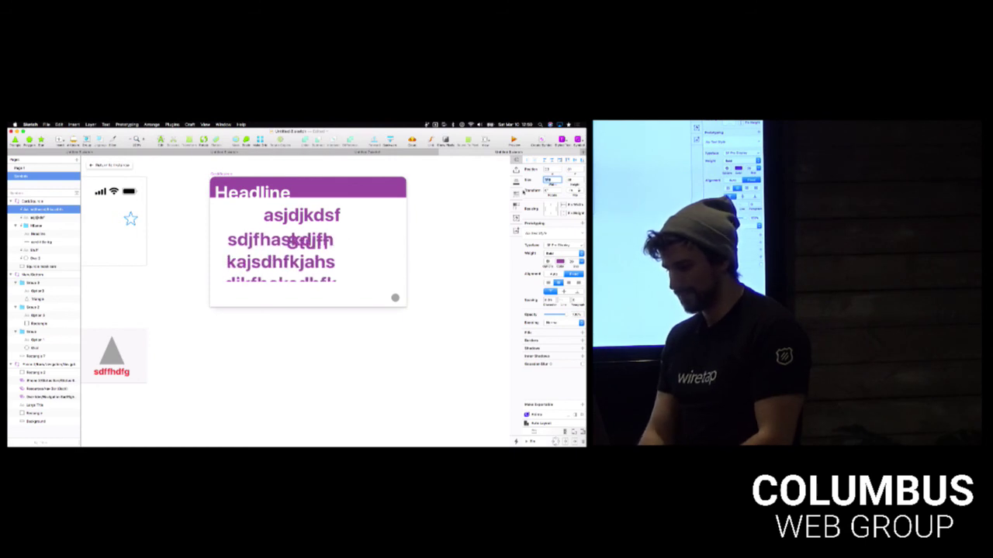
- Recolour the long filler text grey (9E979F) and widen its box to 253
left_click(558, 262)
left_click(525, 295)
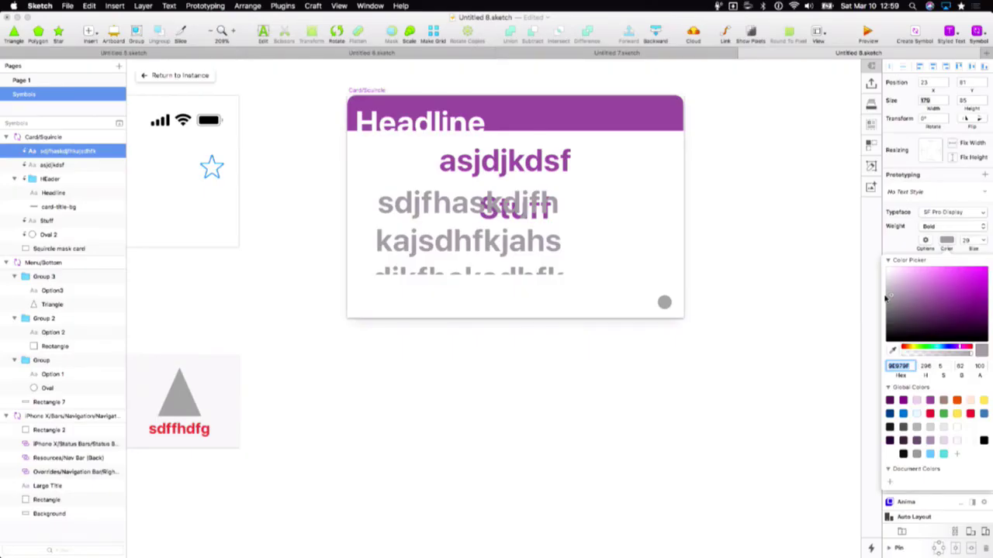
left_click(693, 382)
left_click(511, 271)
key("ctrl+c")
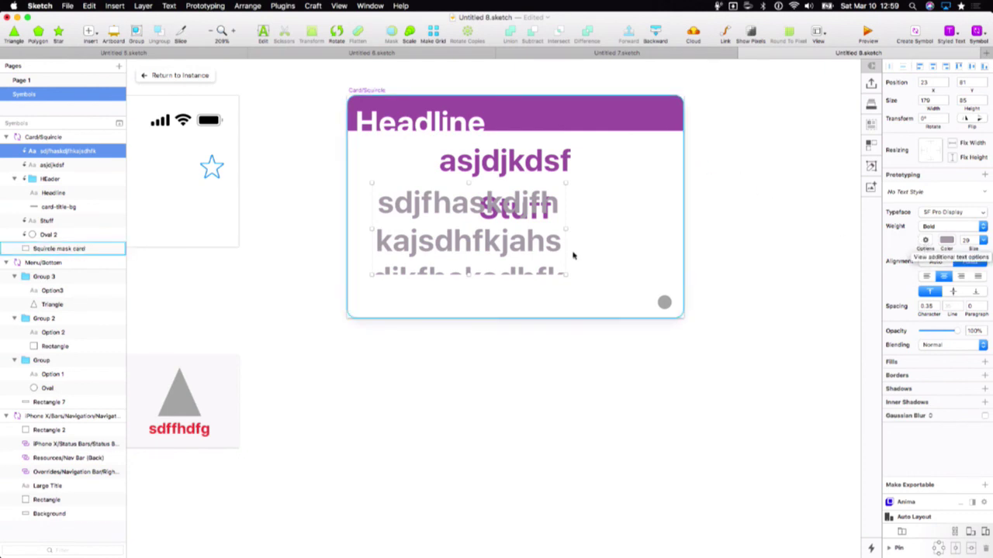
left_click_drag(566, 226, 645, 226)
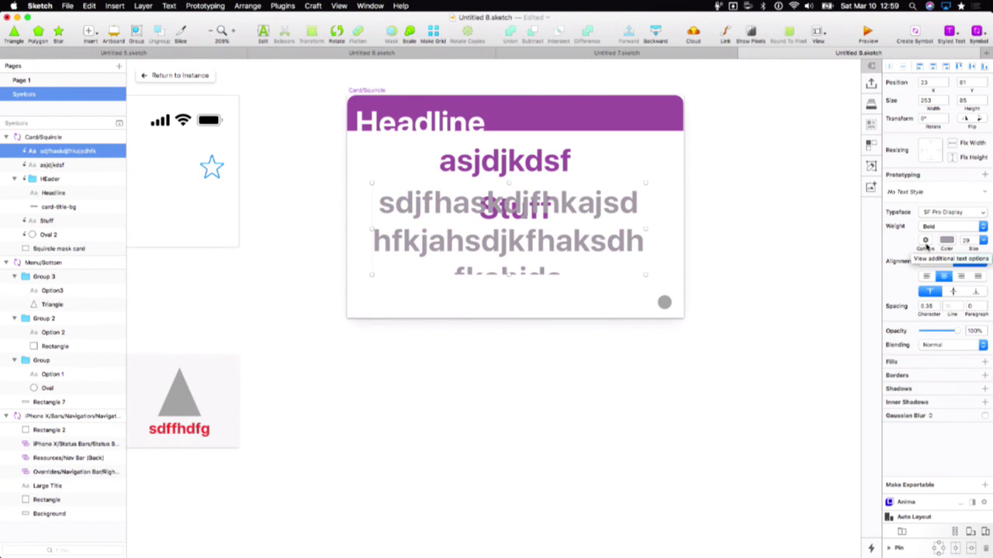
- Try the underline, double-underline and strikethrough decorations on the grey filler text, and restore it to no decoration
left_click(926, 242)
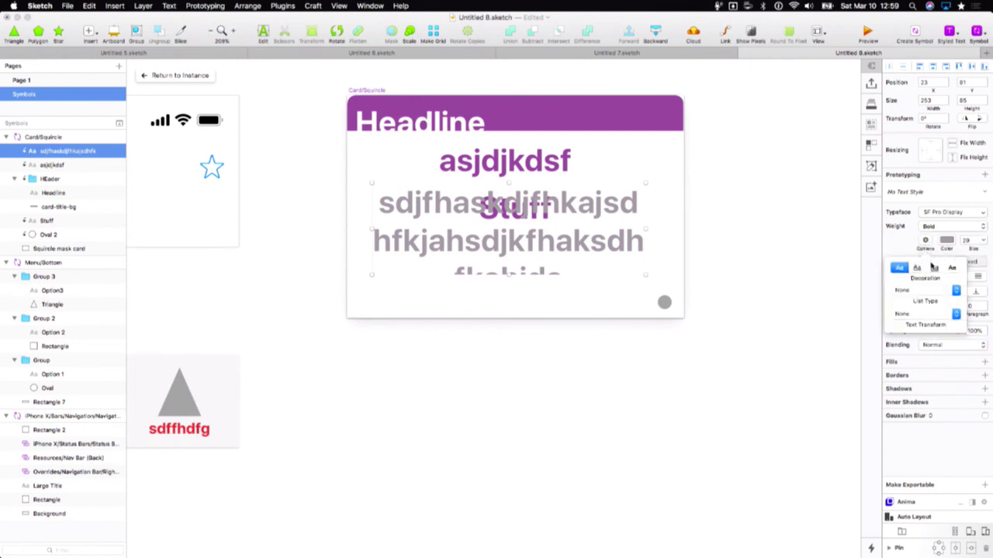
left_click(933, 296)
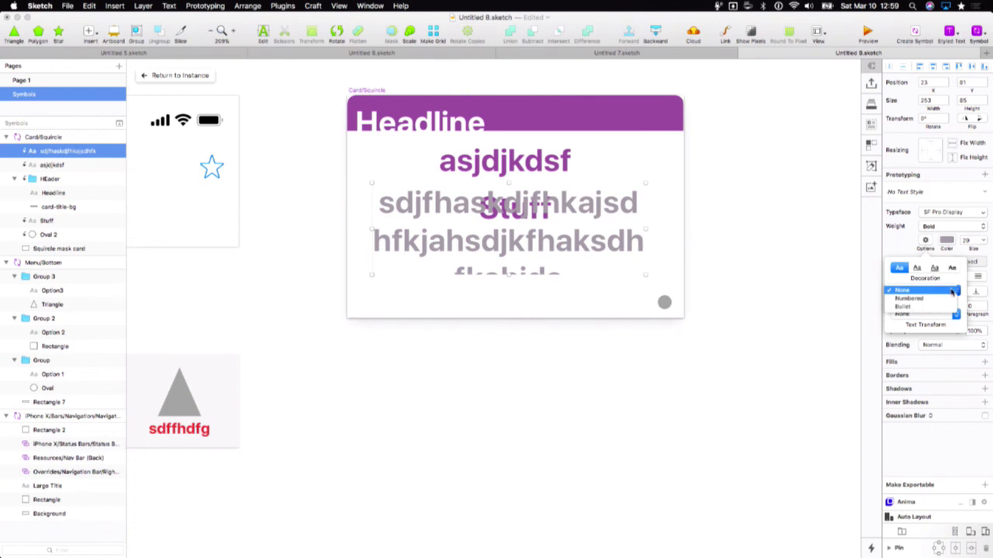
left_click(948, 290)
left_click(919, 268)
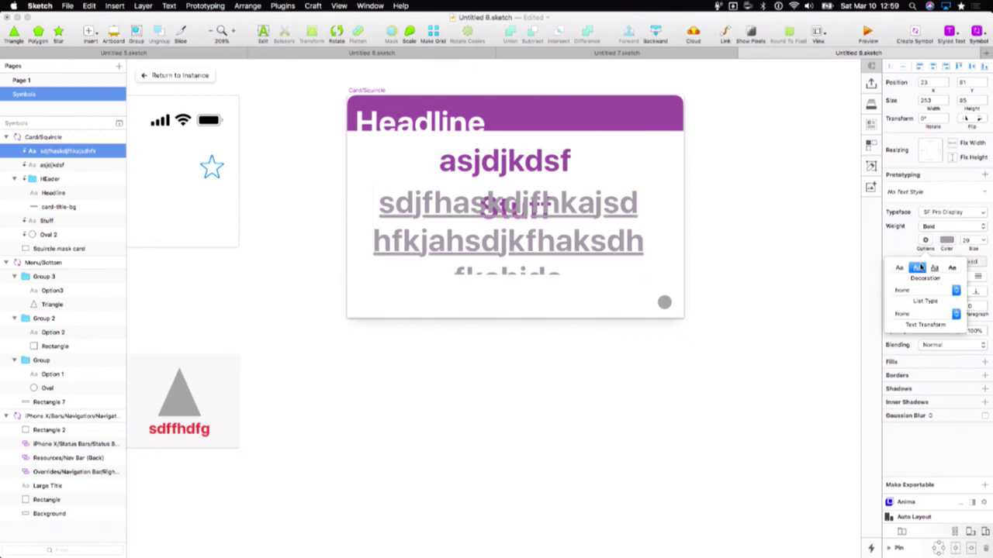
left_click(935, 270)
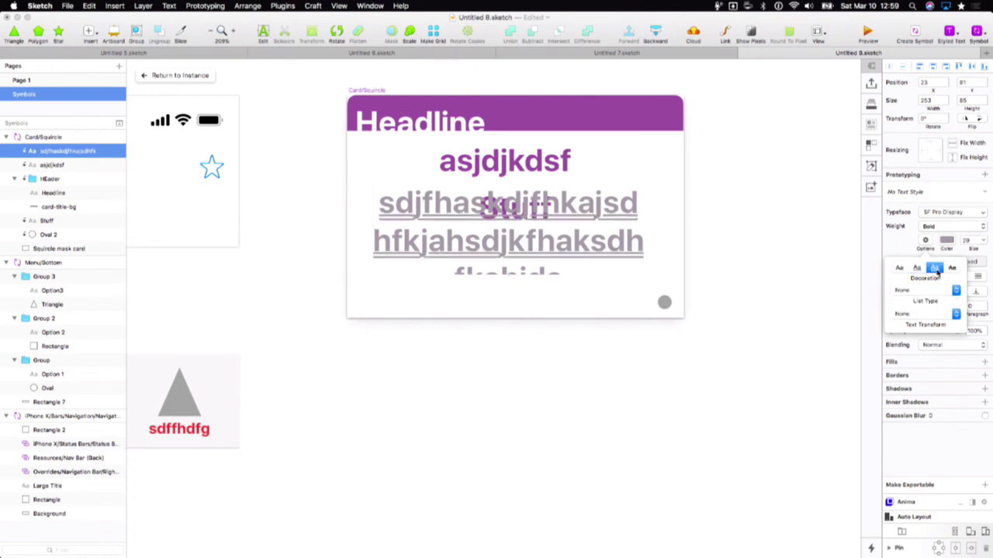
left_click(968, 268)
left_click(928, 244)
left_click(950, 268)
left_click(900, 268)
- Toggle the grey filler text's transform between Uppercase and None, ending on Uppercase
left_click(906, 314)
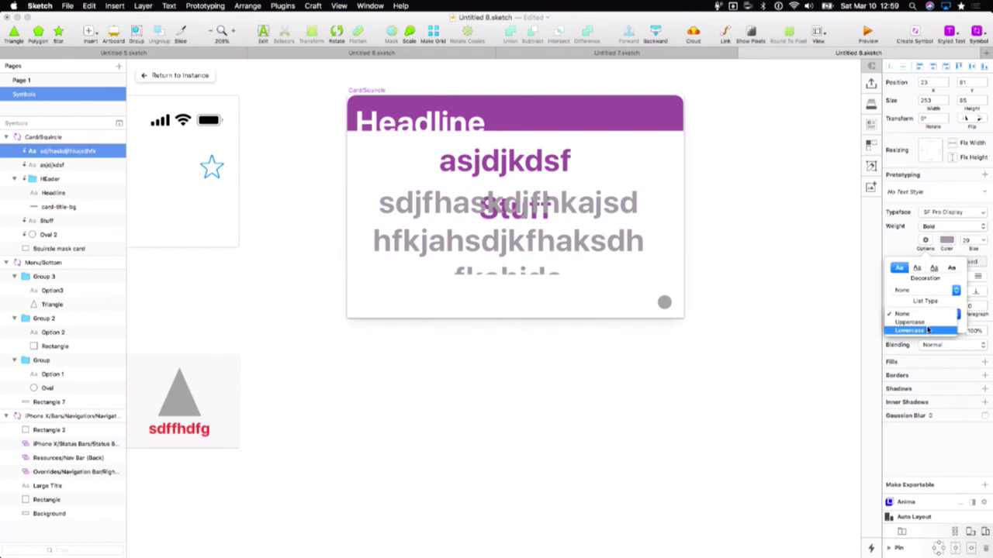
left_click(927, 322)
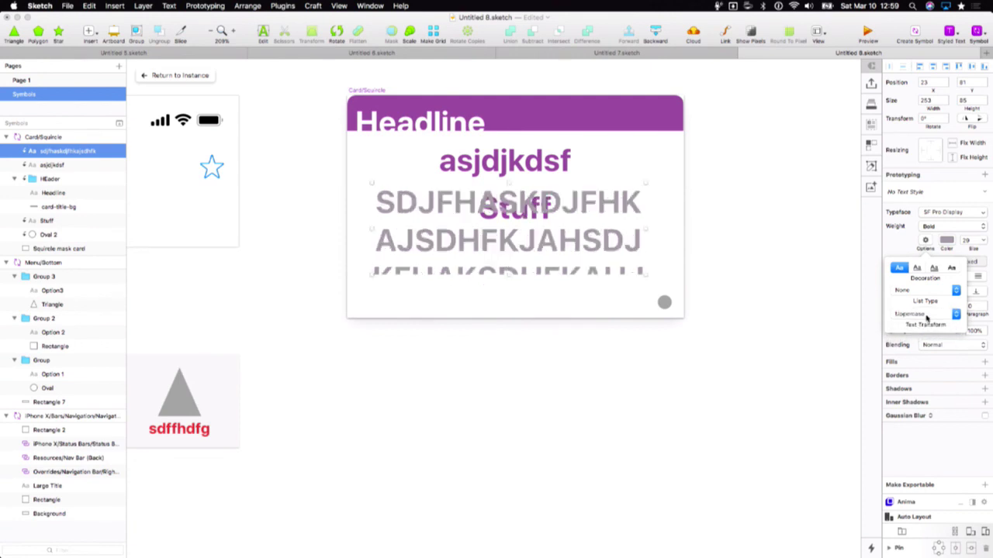
left_click(926, 316)
left_click(921, 320)
left_click(921, 314)
left_click(921, 307)
left_click(922, 313)
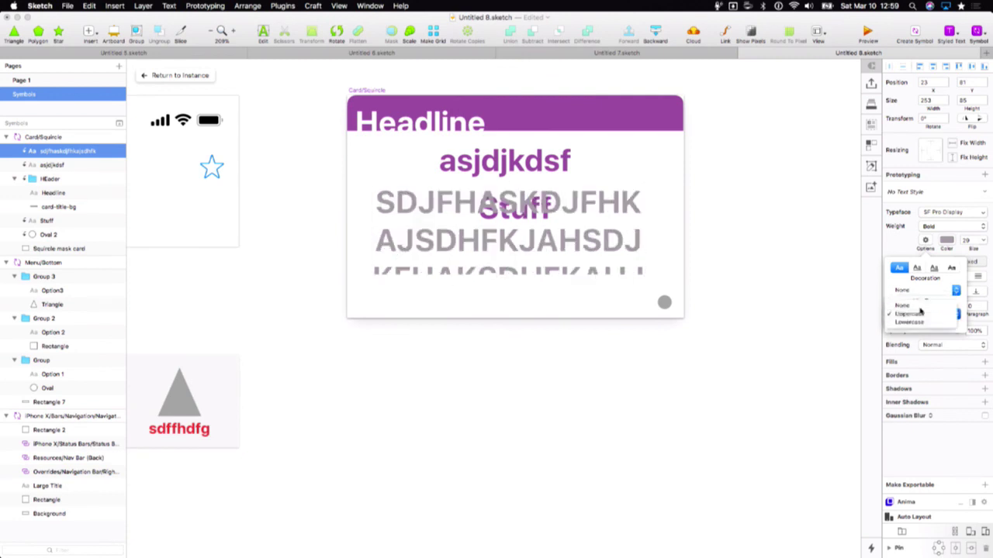
left_click(920, 304)
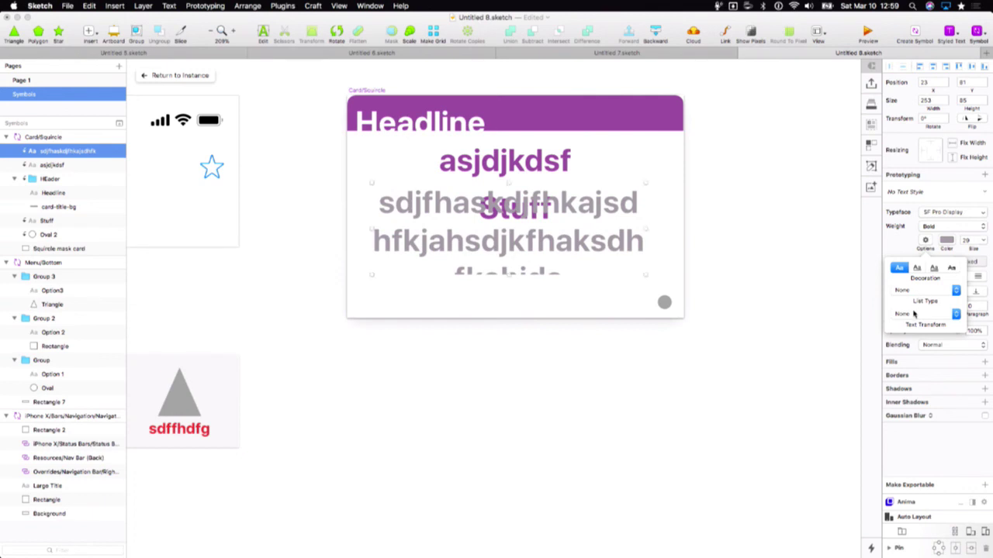
left_click(914, 313)
left_click(919, 325)
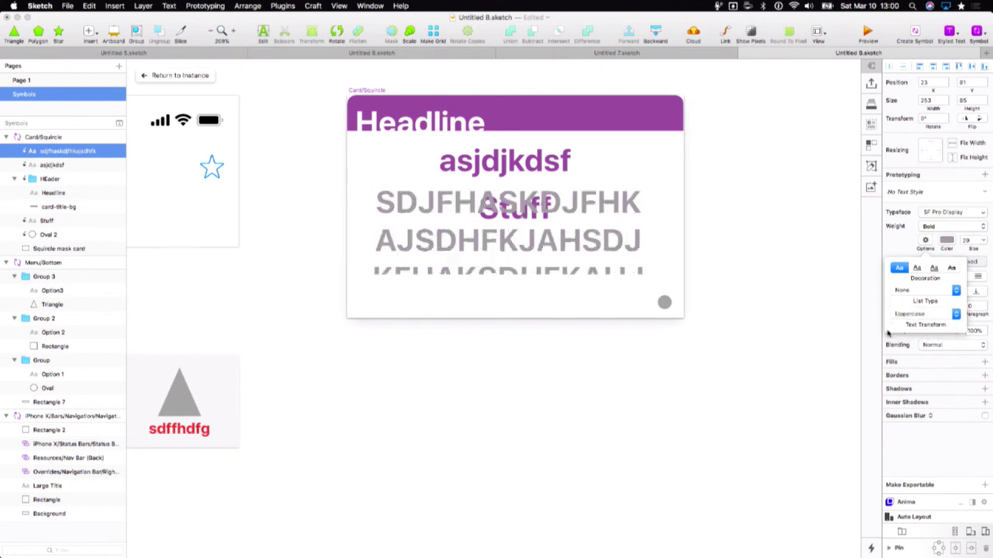
- Replace the grey filler text with jsdfkjsjdfksjdfkjlsdklj
double_click(570, 258)
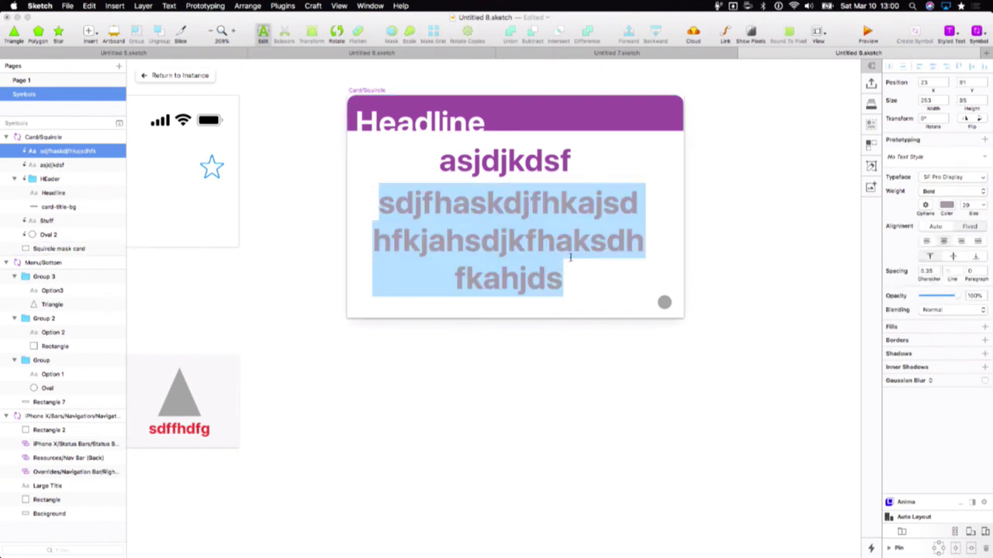
type("jsdfkjsjdfksjdfkjlsdklj")
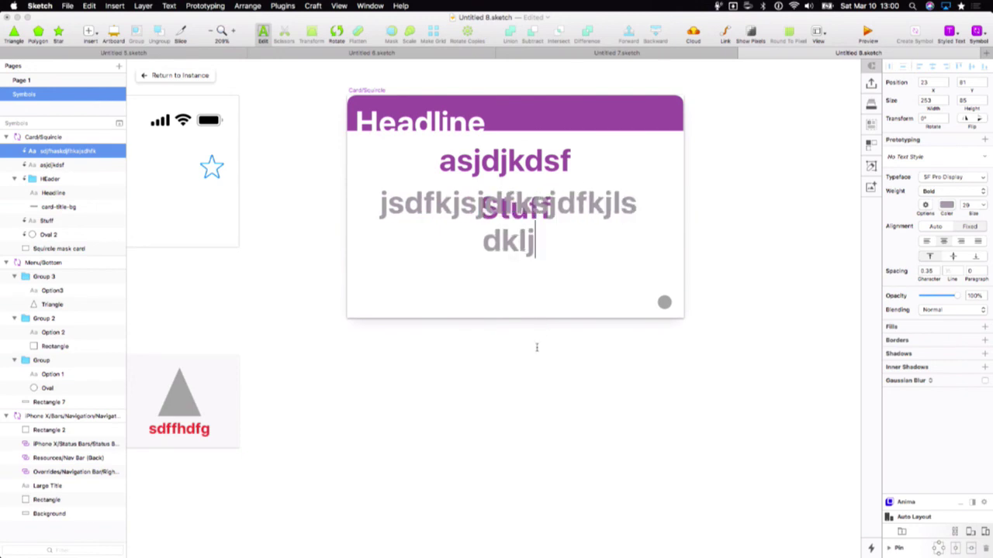
key("Escape")
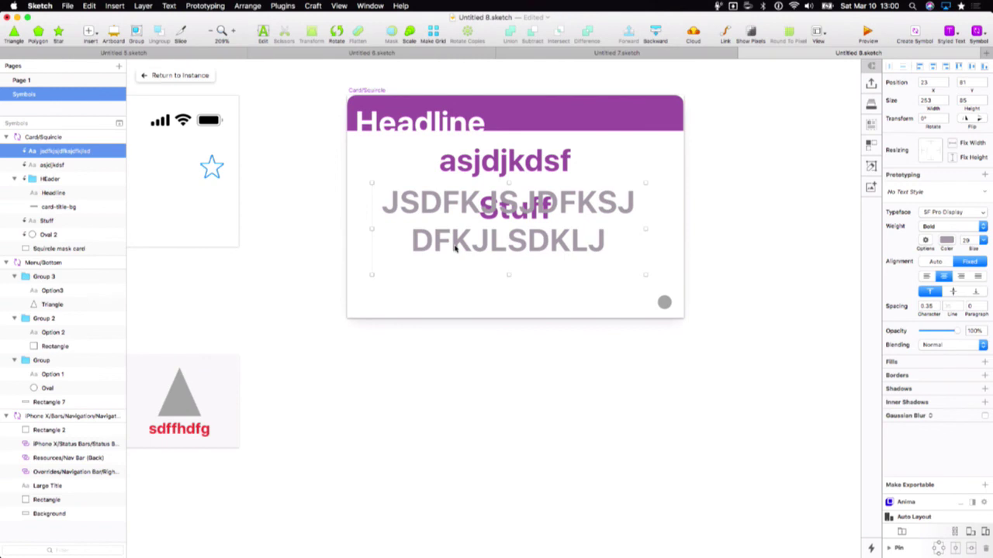
- Delete the grey uppercase text and the asjdjkdsf text from the card symbol
key("BackSpace")
left_click(500, 150)
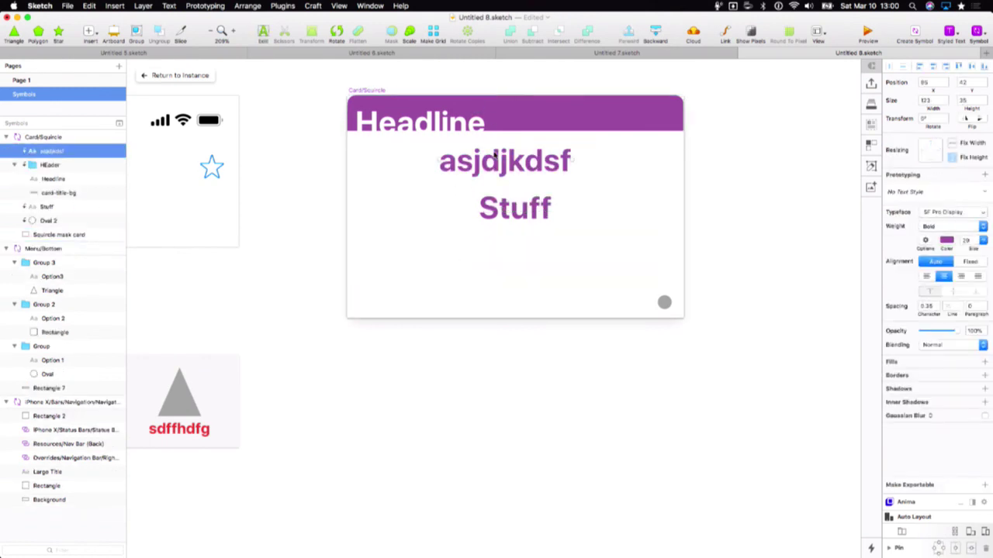
key("BackSpace")
- Test the card instance's resizing by widening it slightly, and reopen its symbol with the Stuff text selected
left_click(518, 208)
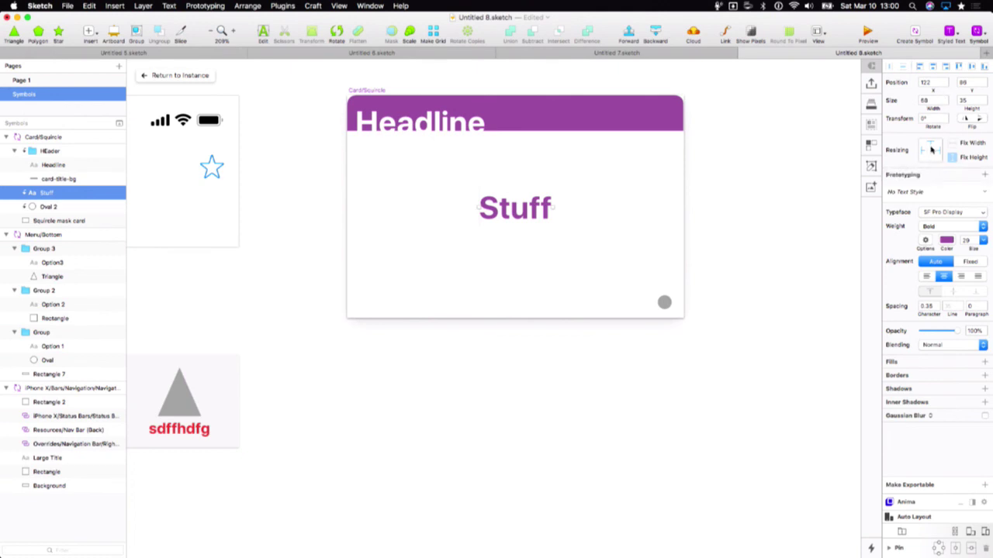
left_click(169, 78)
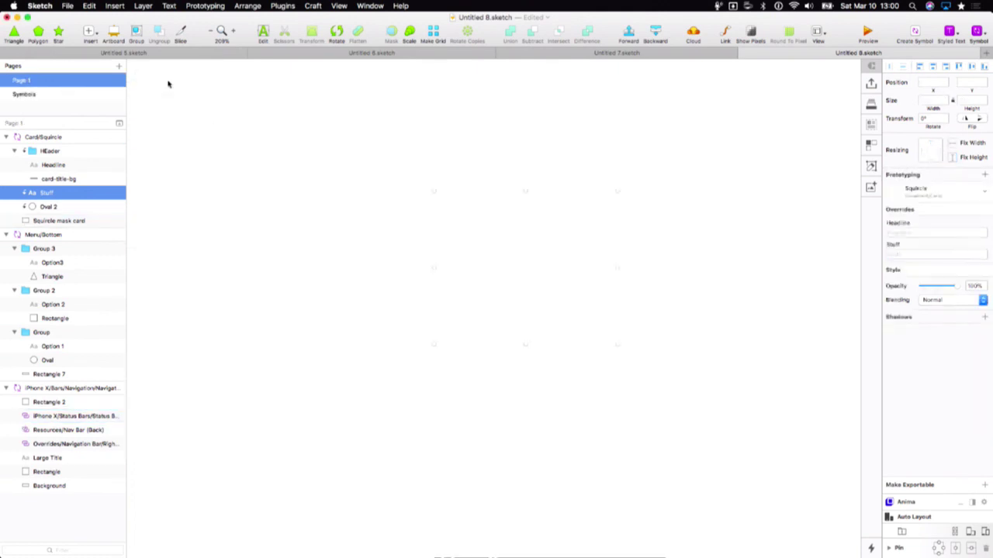
mouse_move(616, 266)
left_mouse_down()
mouse_move(548, 269)
mouse_move(624, 273)
left_mouse_up()
double_click(535, 260)
left_click(554, 271)
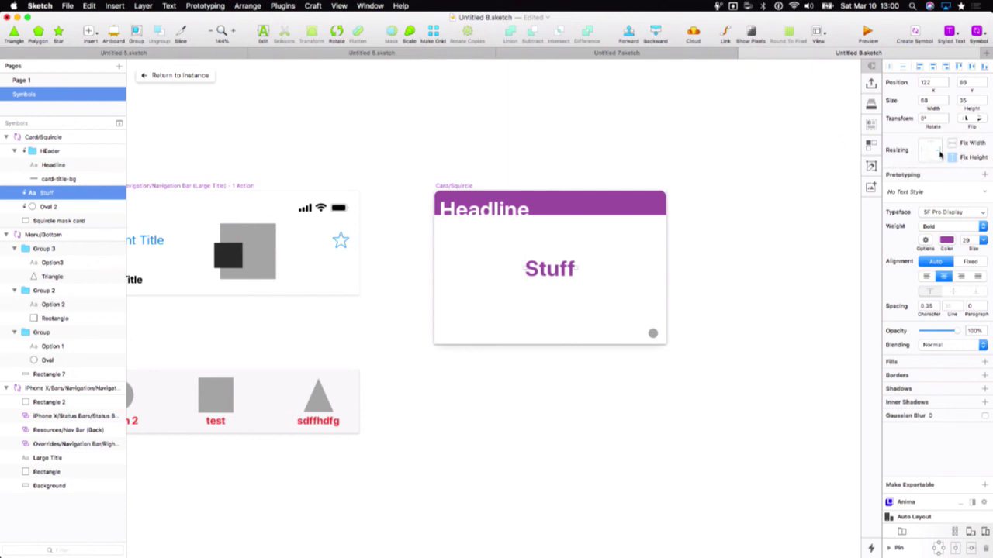
- Return to the card instance to retest its resizing from the side edge, and reopen the card symbol for editing
left_click(174, 78)
left_click(669, 286)
left_click(620, 278)
mouse_move(624, 267)
left_mouse_down()
mouse_move(519, 270)
mouse_move(663, 284)
mouse_move(626, 285)
left_mouse_up()
left_click(654, 298)
double_click(560, 293)
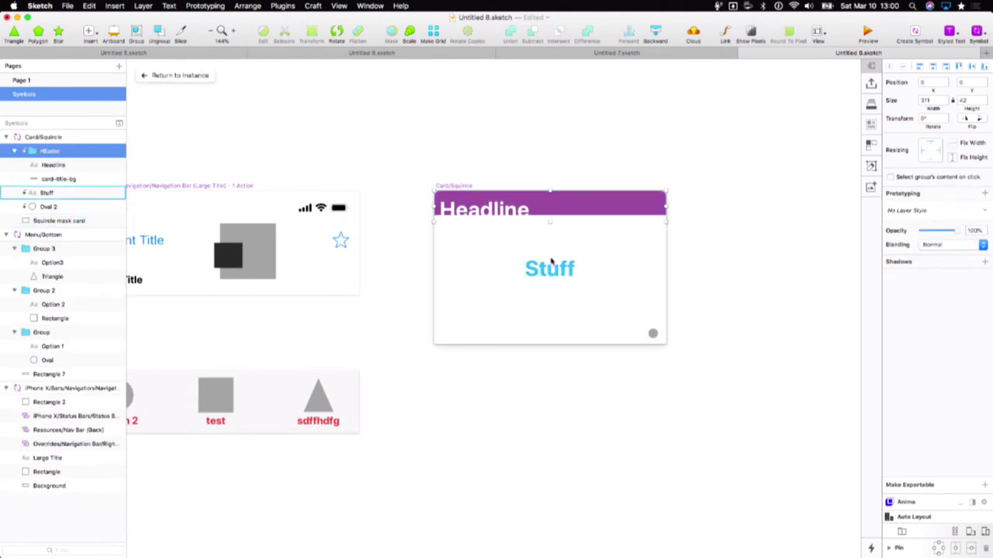
key("r")
mouse_move(476, 235)
left_mouse_down()
mouse_move(600, 290)
mouse_move(544, 278)
mouse_move(541, 267)
mouse_move(541, 276)
mouse_move(657, 319)
left_mouse_up()
key("Delete")
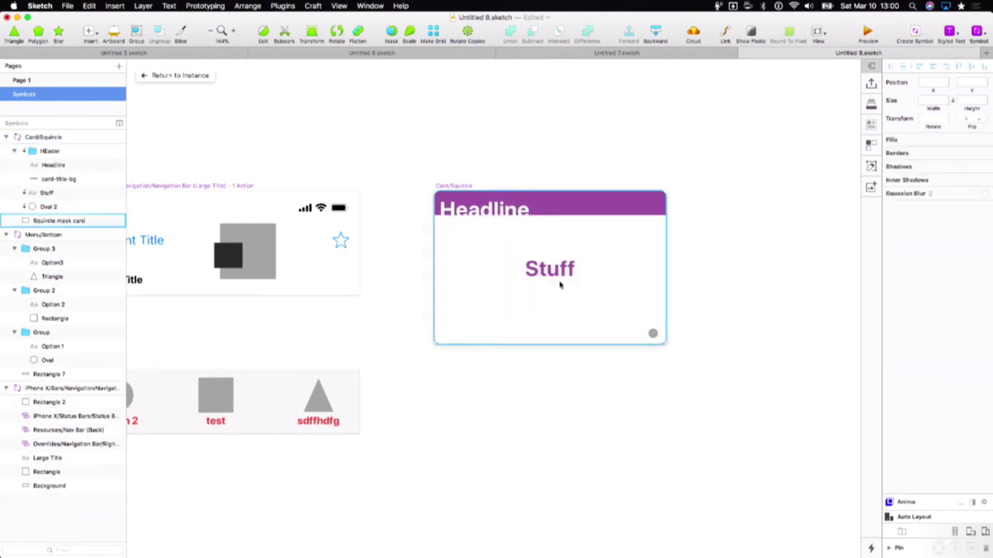
- Widen the Stuff text into a fixed text box 106 wide, centred in the card symbol
left_click(577, 273)
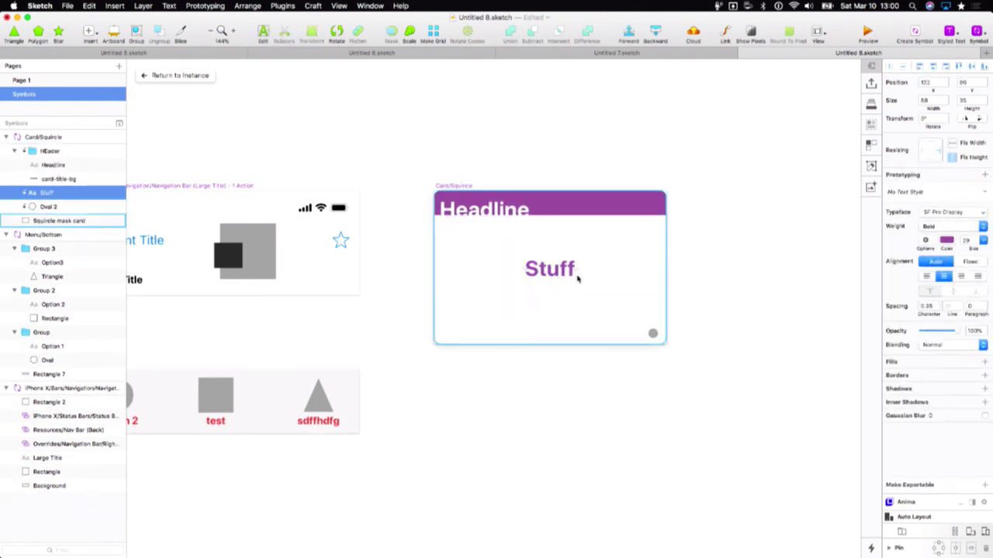
left_click(709, 271)
key("super+2")
left_click(439, 307)
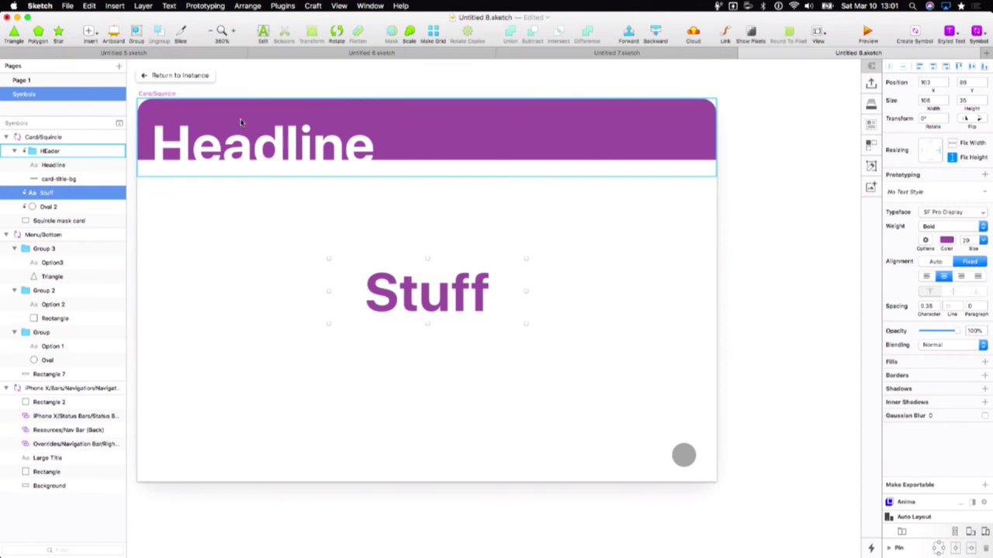
left_click(734, 246)
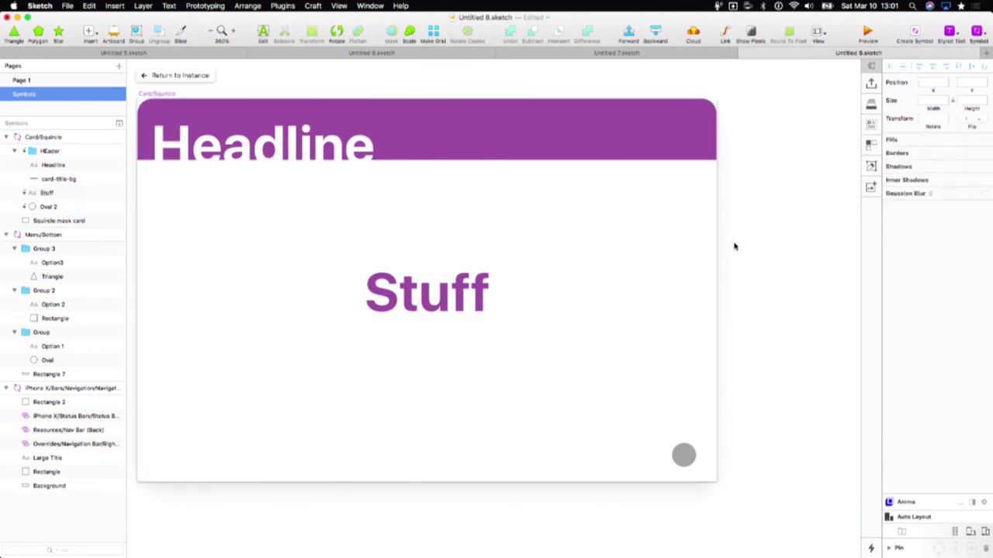
- Add a text layer reading kjasdfkjh to the card symbol and place it above the Stuff text
key("t")
scroll(734, 243, "down", 1)
left_click(273, 181)
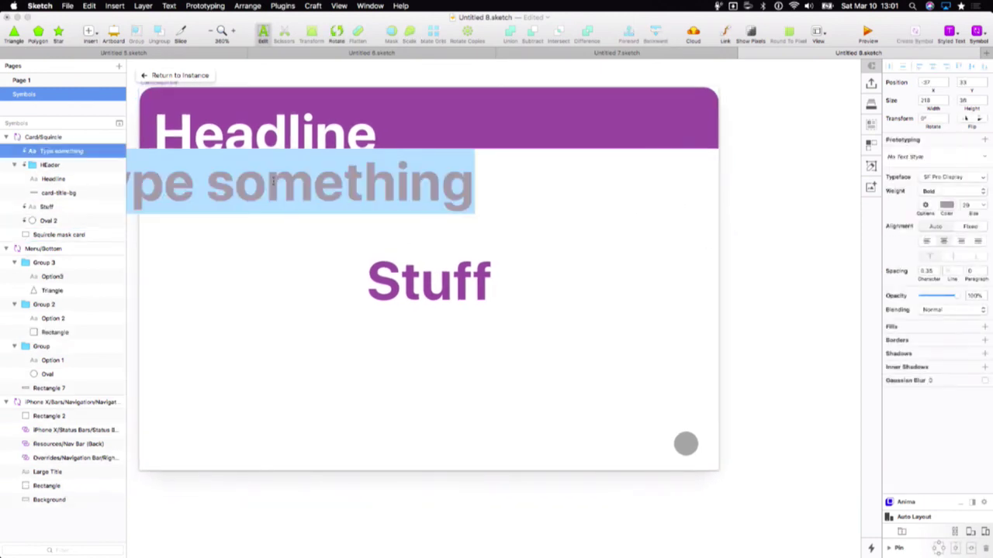
type("kjasdfkjh")
key("Escape")
left_click_drag(277, 173, 442, 190)
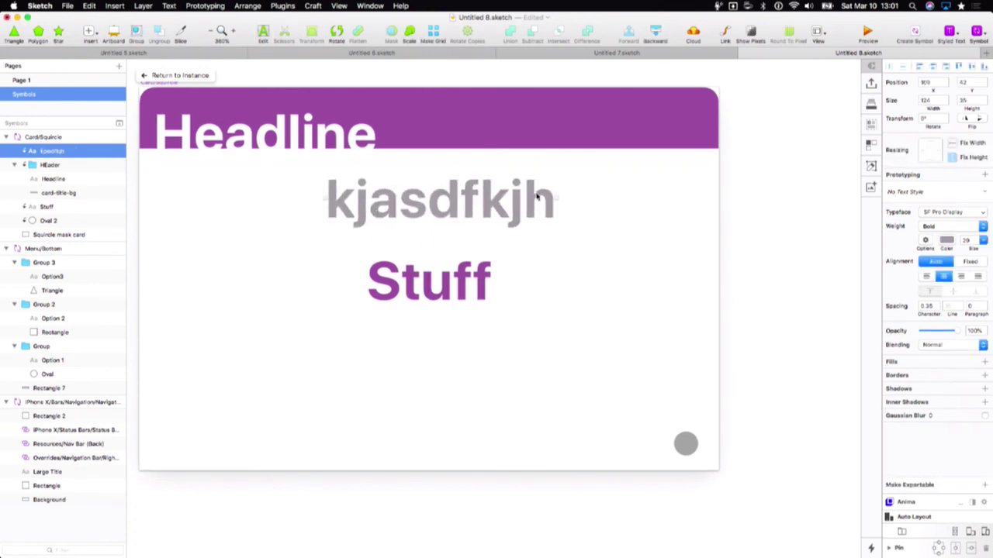
- Try the kjasdfkjh text as a fixed box 141 wide, and delete that text layer
left_click_drag(555, 198, 608, 209)
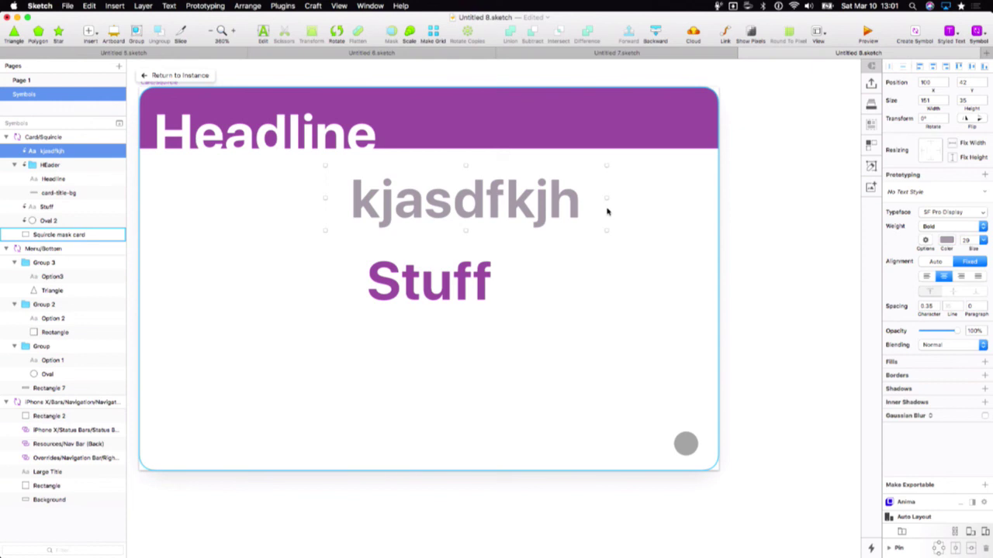
left_click(934, 100)
key("shift+Up")
key("shift+Up")
key("shift+Down")
key("shift+Down")
key("shift+Down")
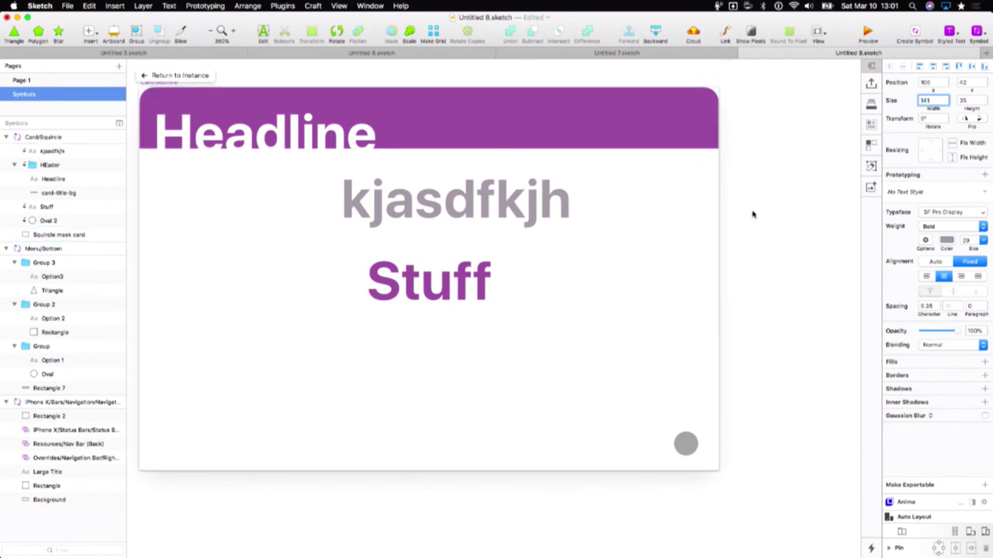
left_click(436, 201)
key("Delete")
- Return to the card instance, test its resizing at a width of 230, and reopen its symbol
left_click(194, 77)
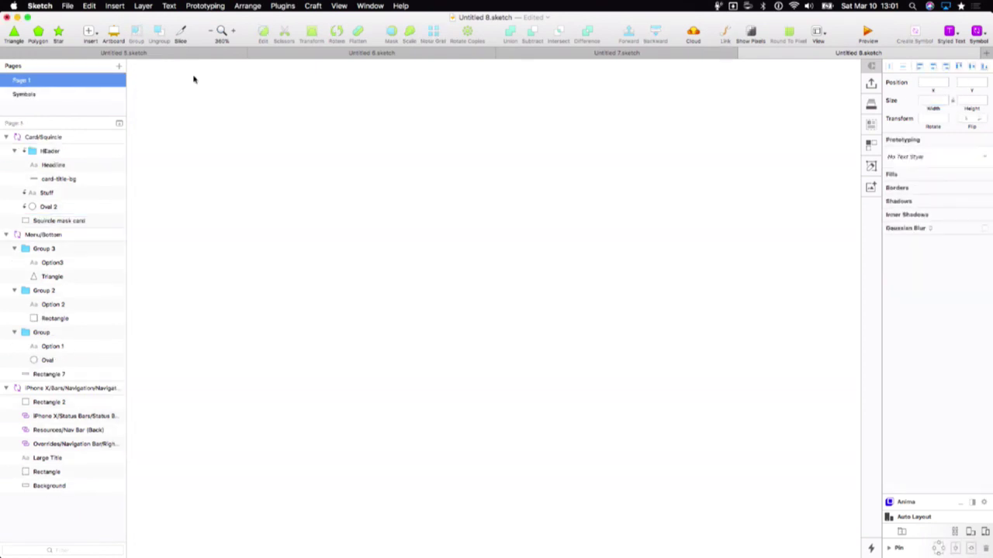
left_click_drag(625, 267, 579, 274)
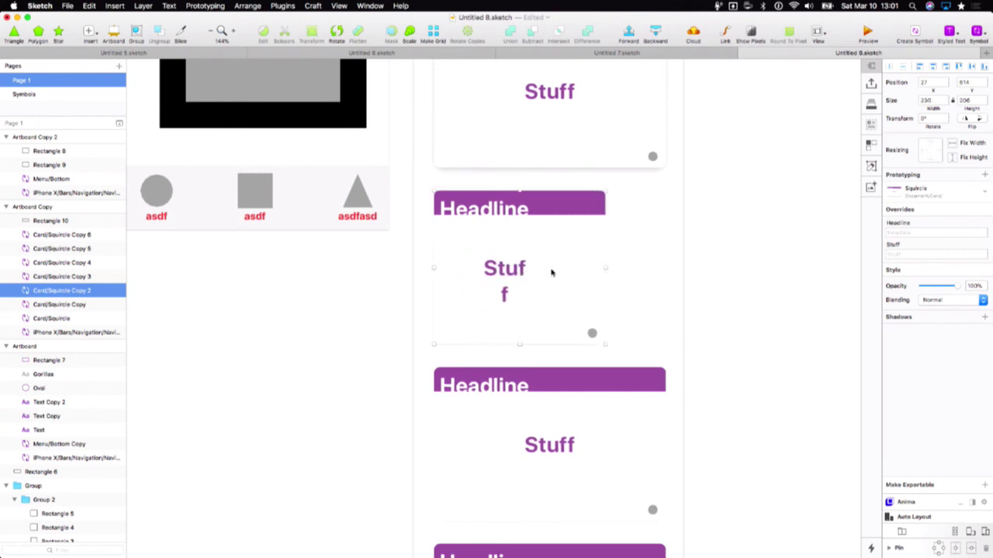
double_click(520, 271)
- Left-align the Stuff text and move it below the headline, lined up with the headline's left edge
left_click(539, 270)
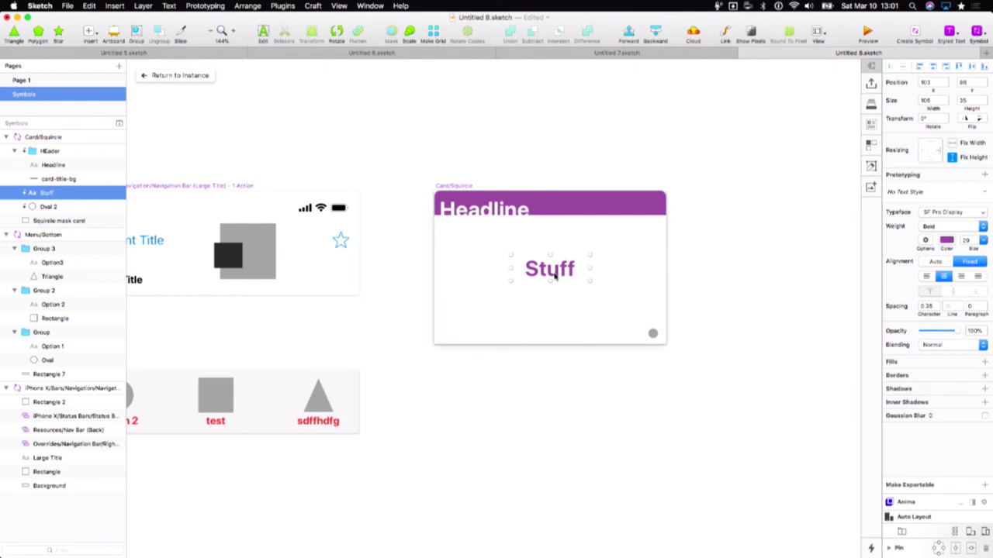
scroll(552, 268, "up", 5)
left_click_drag(460, 219, 399, 201)
left_click(926, 277)
left_click_drag(335, 186, 342, 188)
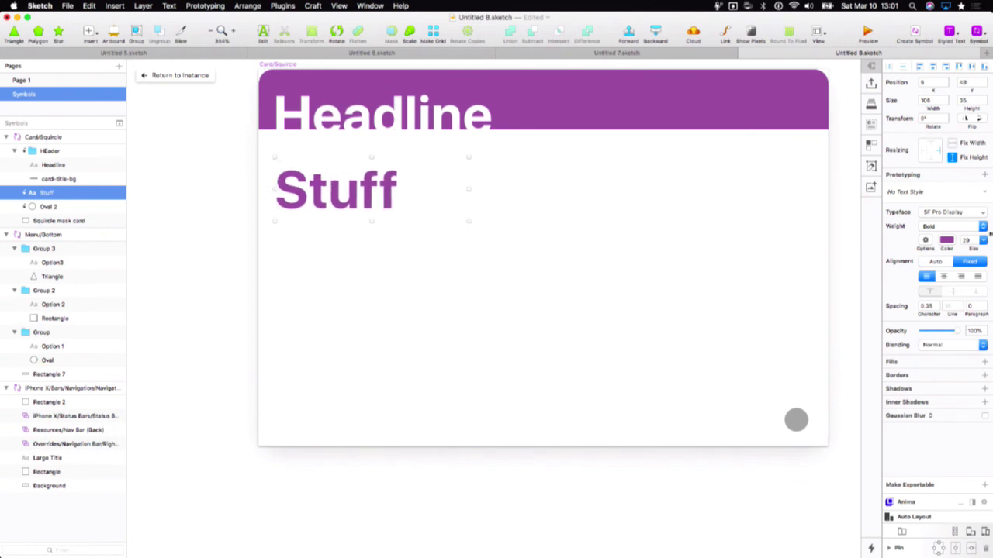
- Style the Stuff text with the near-black colour 26241F, font size 19 and Italic weight
left_click(949, 245)
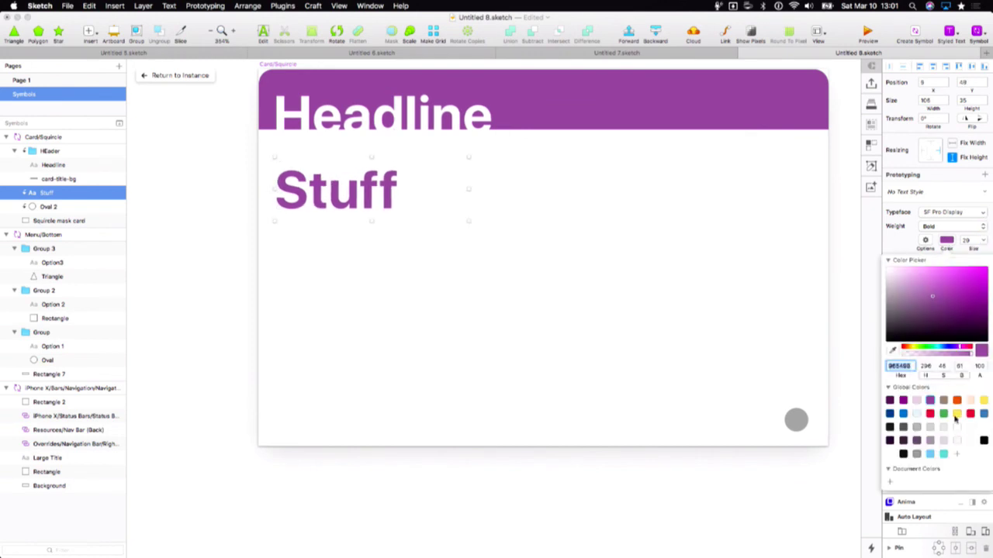
left_click(903, 440)
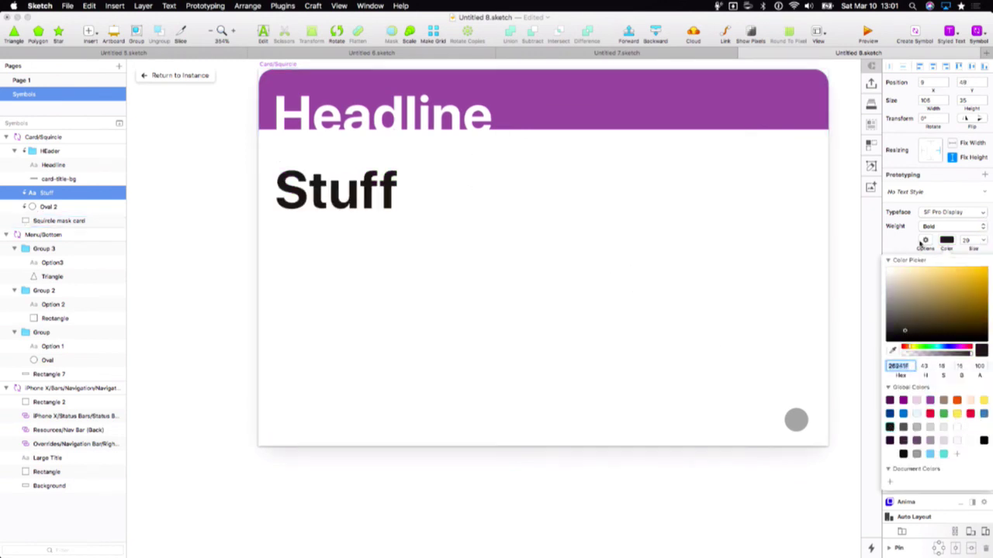
left_click(964, 238)
type("20")
key("Return")
left_click(944, 226)
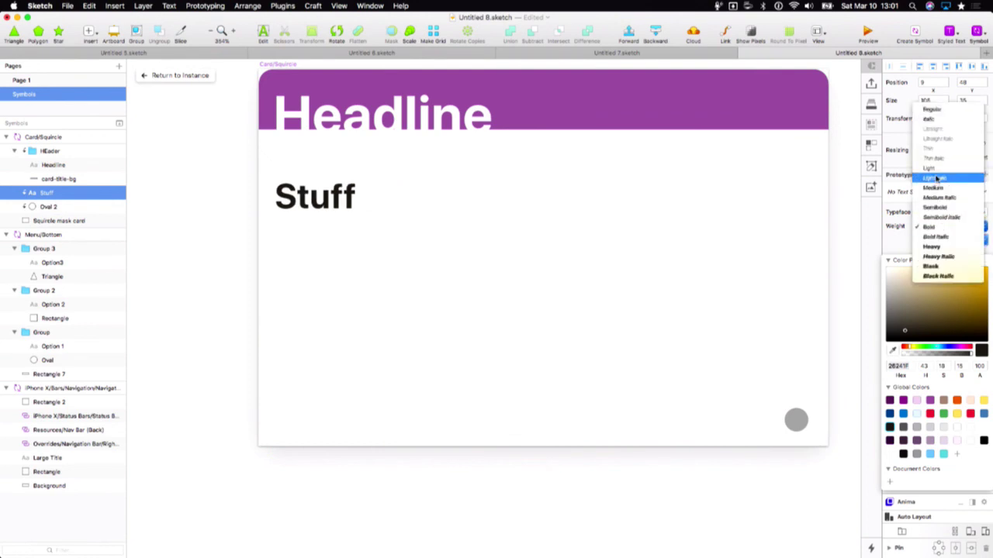
left_click(942, 118)
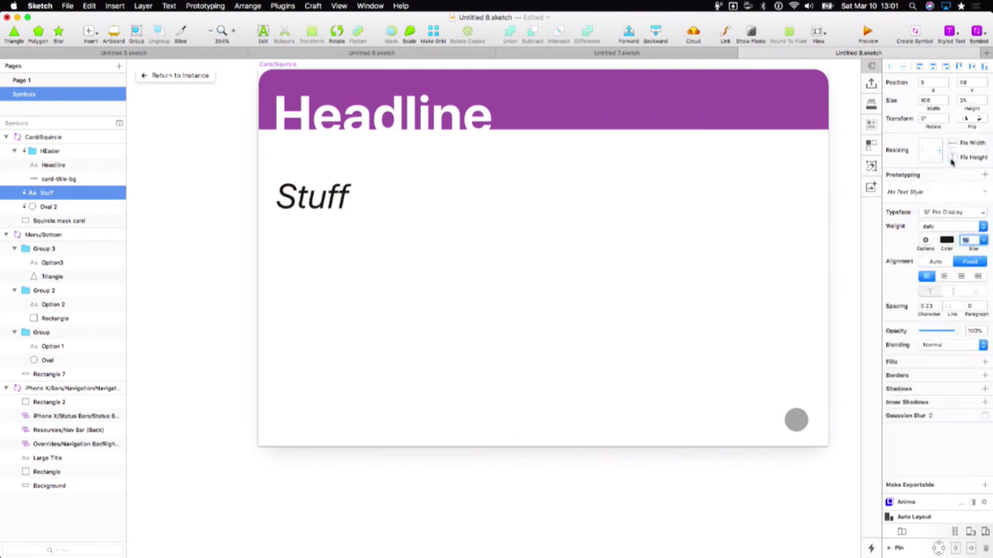
- Release the Stuff text's fixed width and height, and widen its box to 285 directly beneath the headline at Y 42
left_click(952, 144)
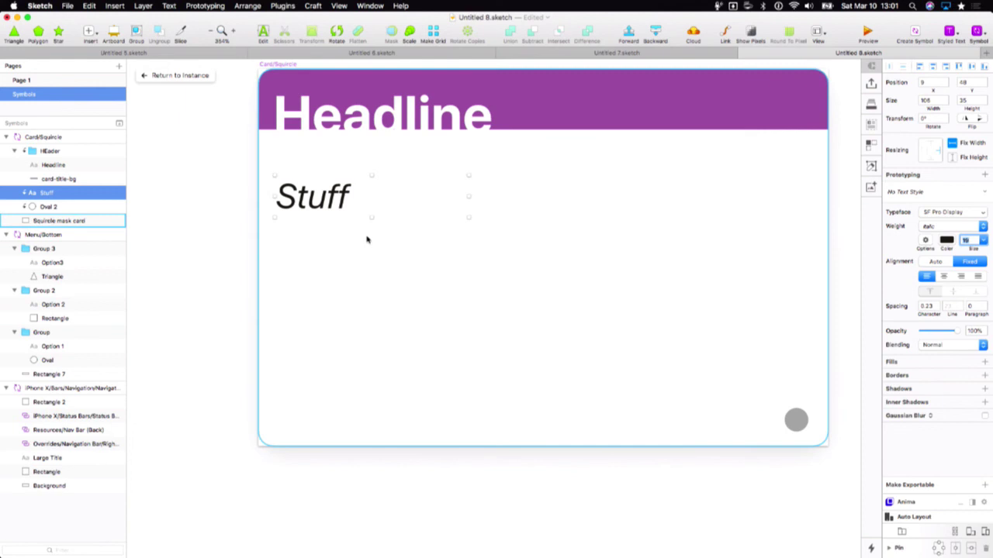
left_click_drag(468, 196, 798, 247)
left_click_drag(791, 205, 791, 176)
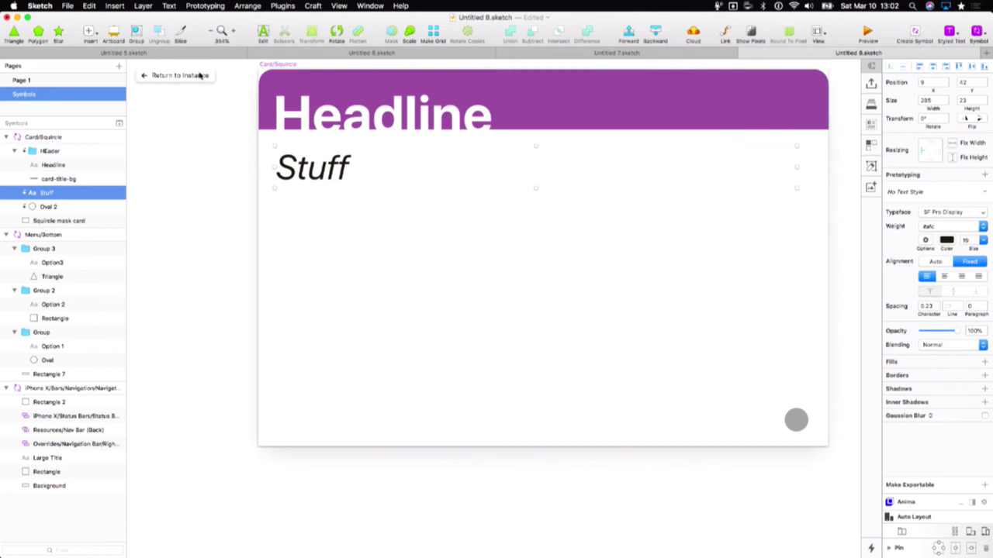
left_click(217, 222)
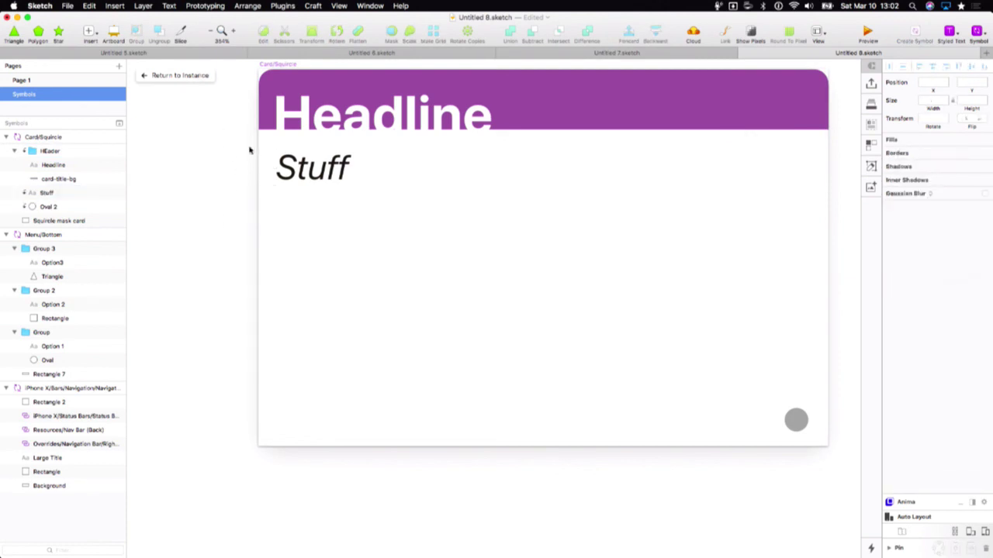
- Return to the card instance, test its resizing at a width of 293, and reopen the card symbol
left_click(179, 75)
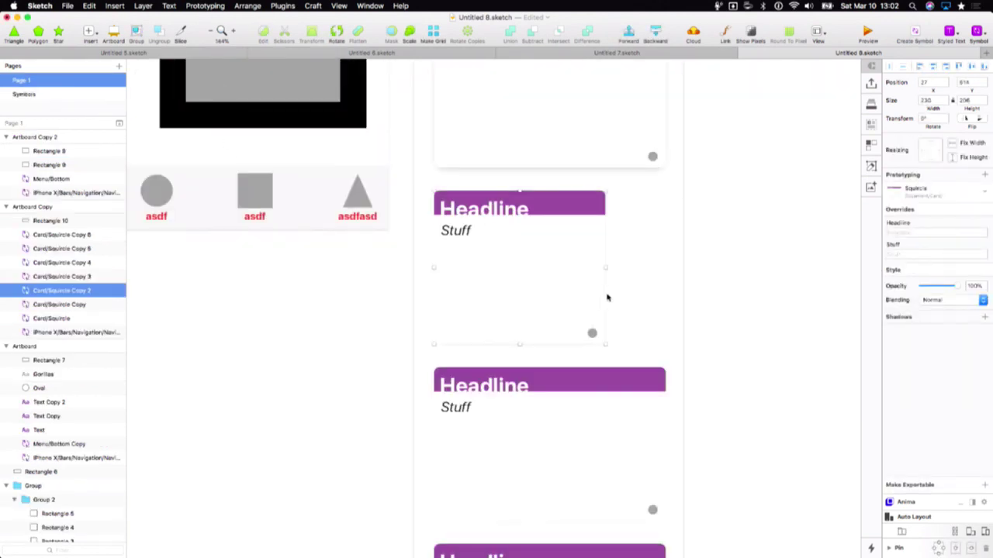
left_click_drag(604, 273, 651, 255)
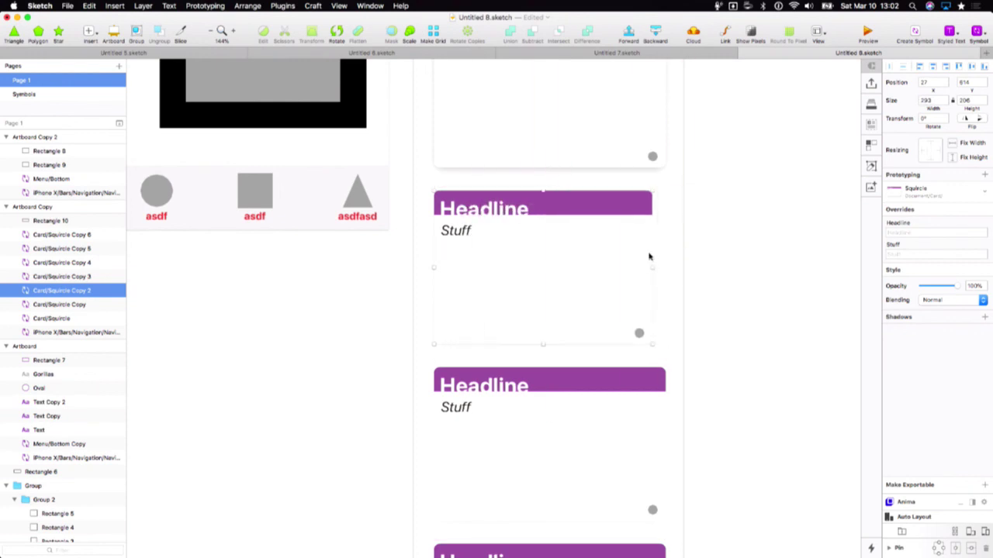
double_click(474, 236)
- Centre-align the Stuff text in the middle of the card symbol, and test the card instance at a width of 291
left_click(458, 231)
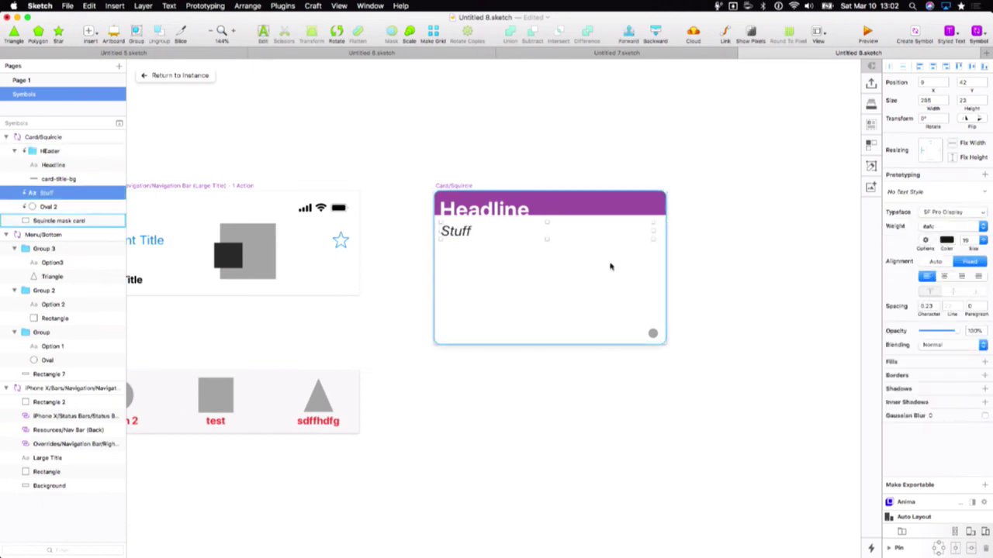
left_click(944, 277)
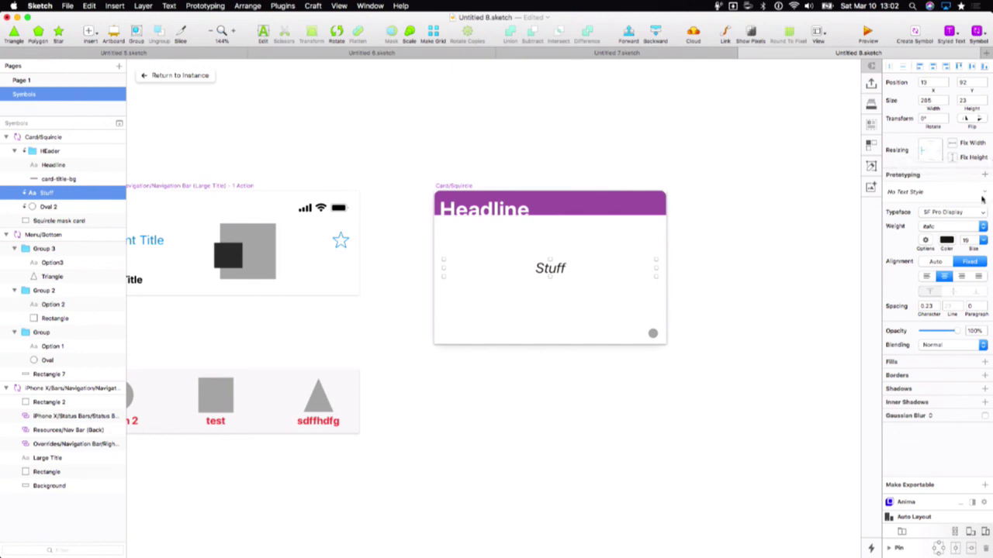
left_click(195, 78)
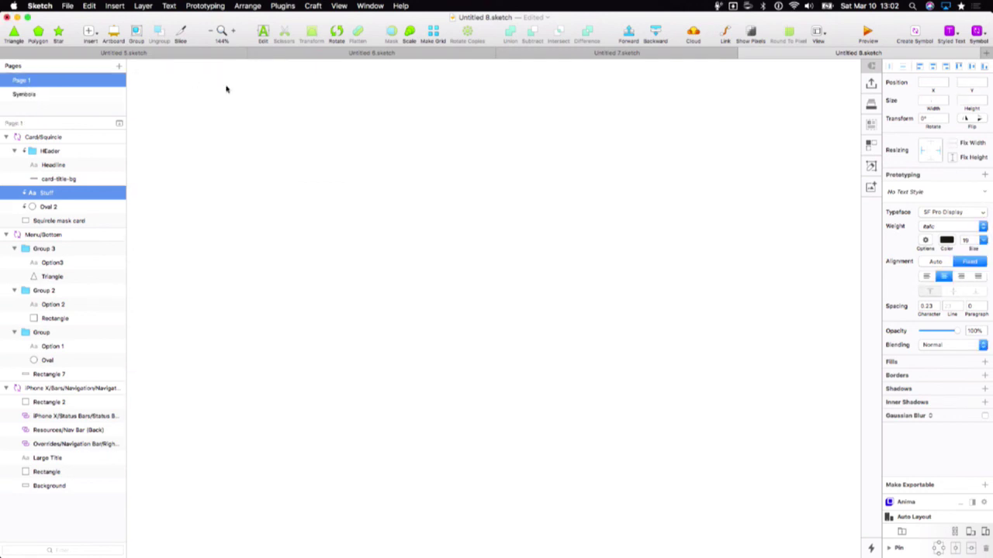
left_click_drag(596, 267, 659, 293)
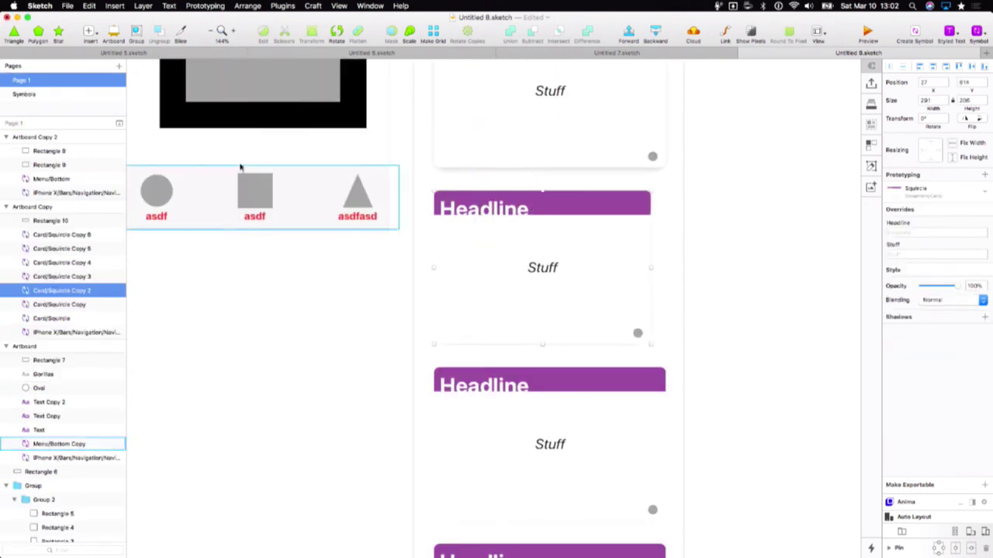
- Check the Stuff text's resizing constraints in the card symbol, and test the card instance's height from its bottom edge
double_click(531, 320)
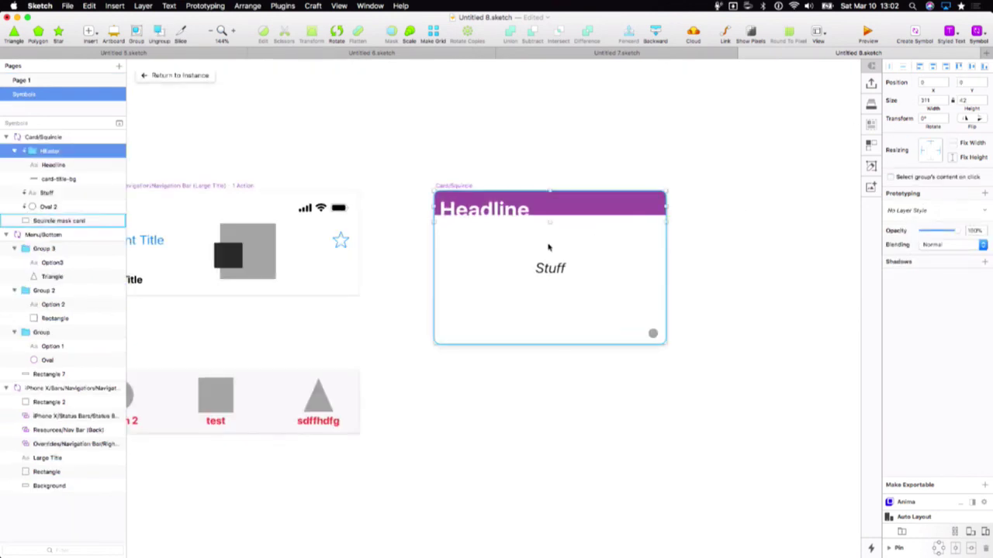
left_click(540, 268)
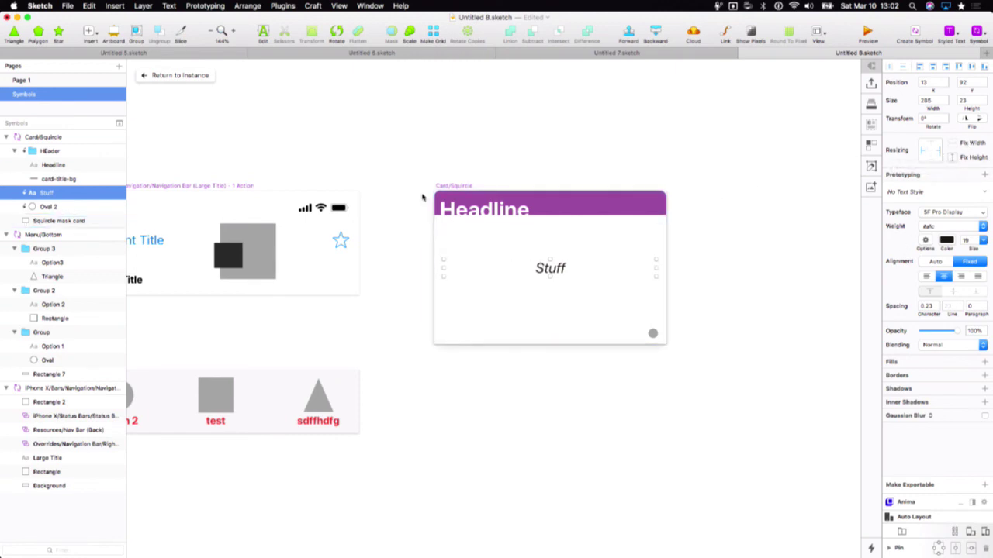
left_click(183, 77)
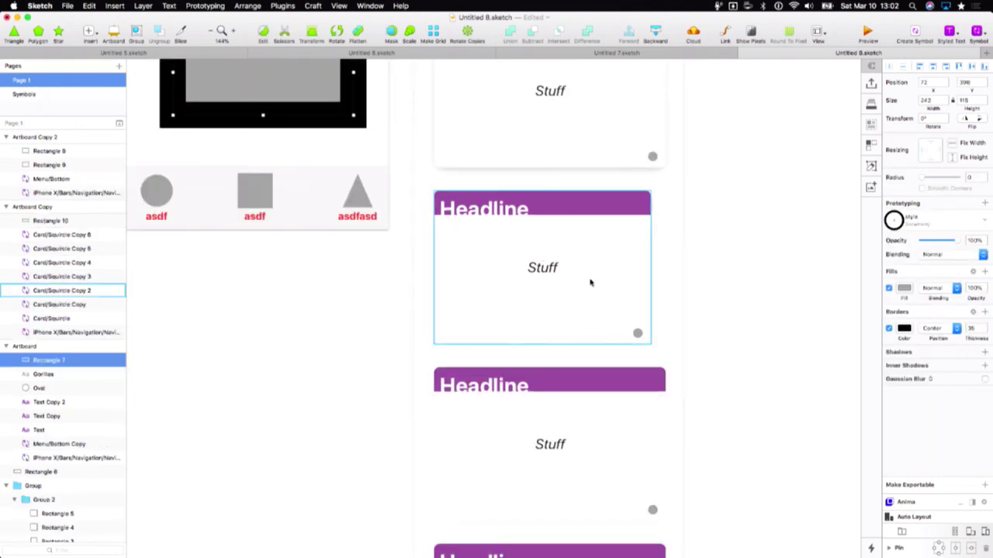
mouse_move(543, 343)
left_mouse_down()
mouse_move(545, 221)
mouse_move(547, 344)
left_mouse_up()
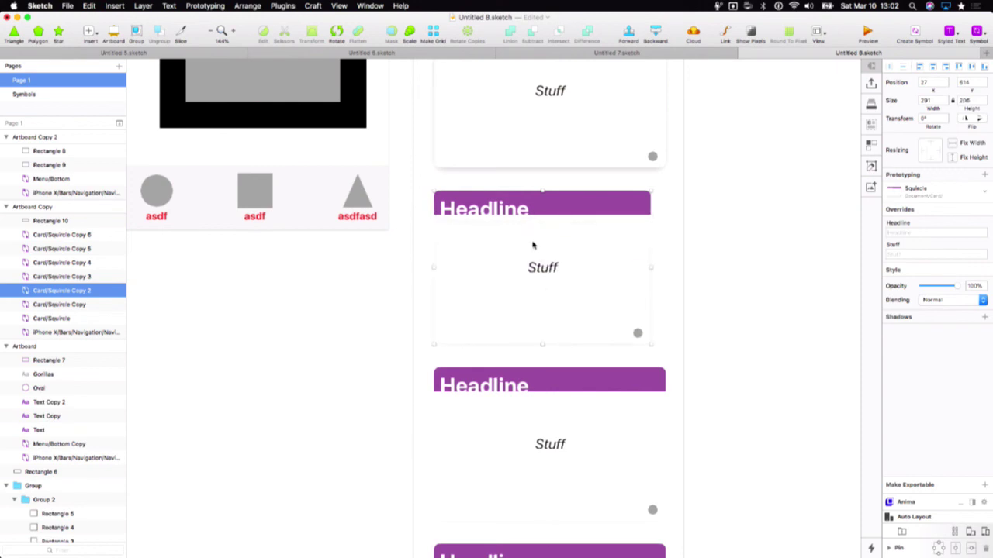
- Move the Stuff text up to Y 59 in the card symbol and pin it to the top edge
double_click(531, 266)
left_click(564, 270)
left_click_drag(563, 274, 561, 247)
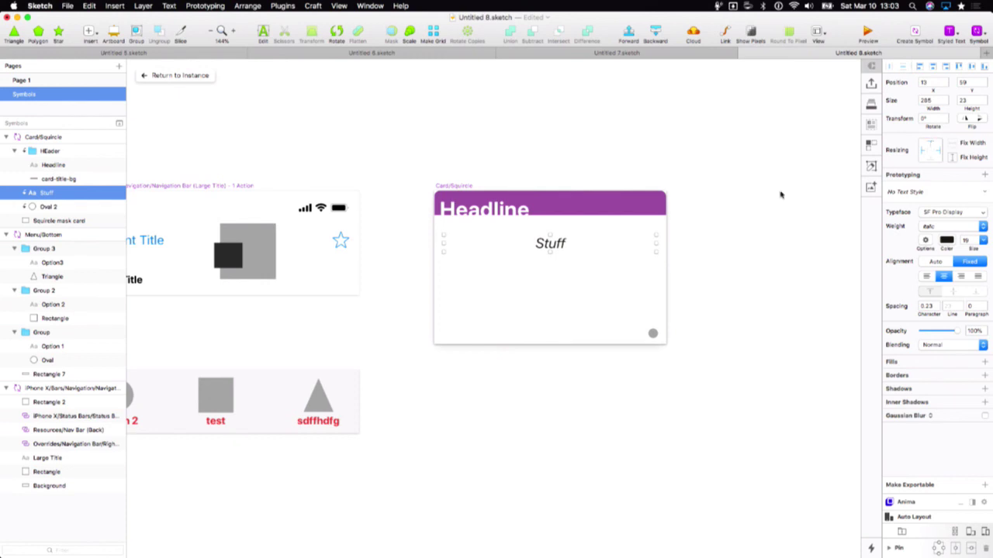
left_click(364, 124)
- Return to the card instance and test its vertical resizing by shortening it to a height of 187
left_click(180, 75)
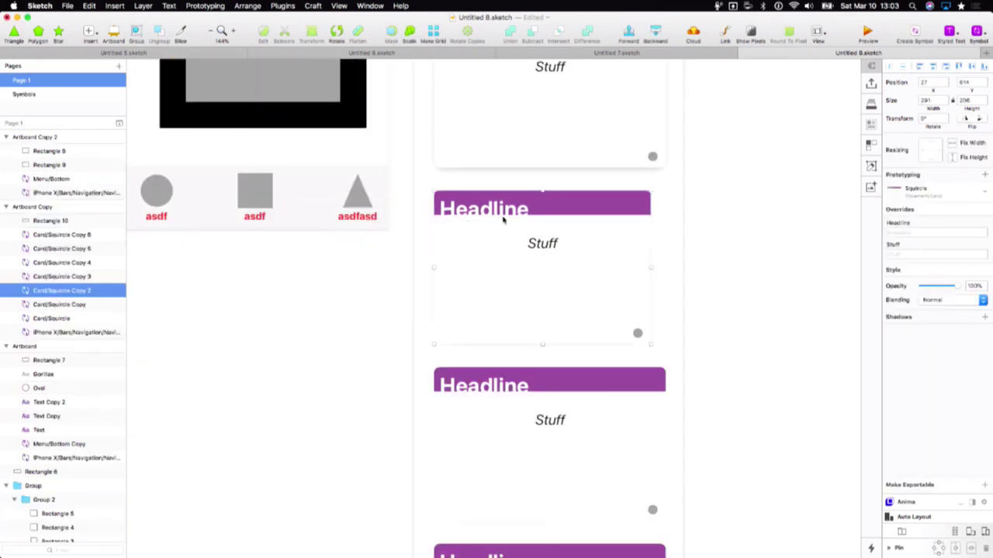
left_click_drag(538, 345, 557, 317)
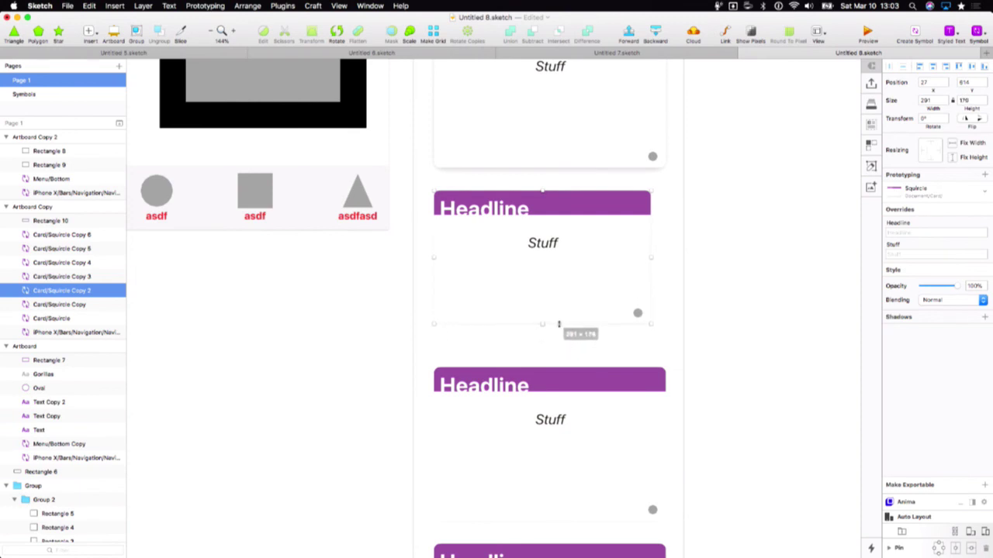
left_click_drag(558, 331, 559, 331)
left_click(688, 242)
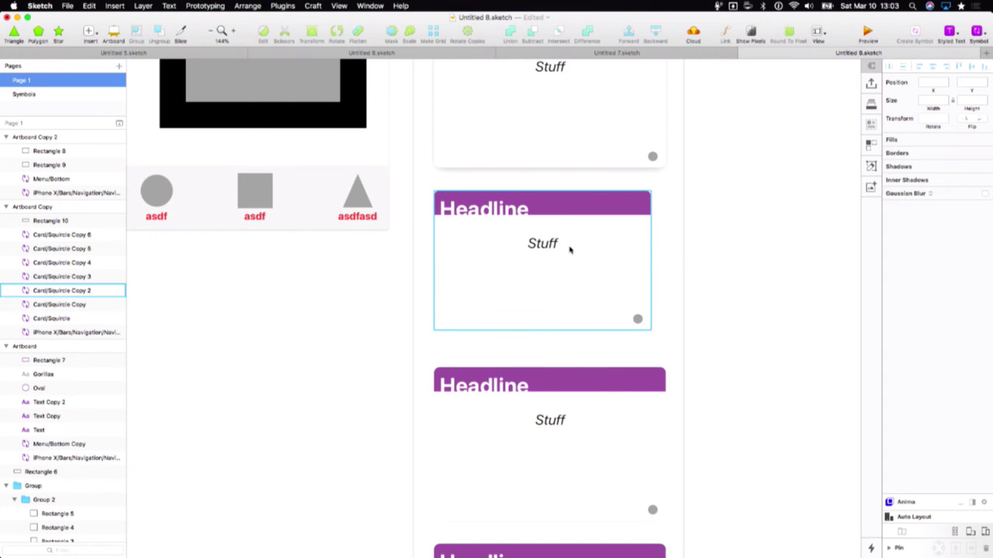
scroll(569, 250, "down", 5)
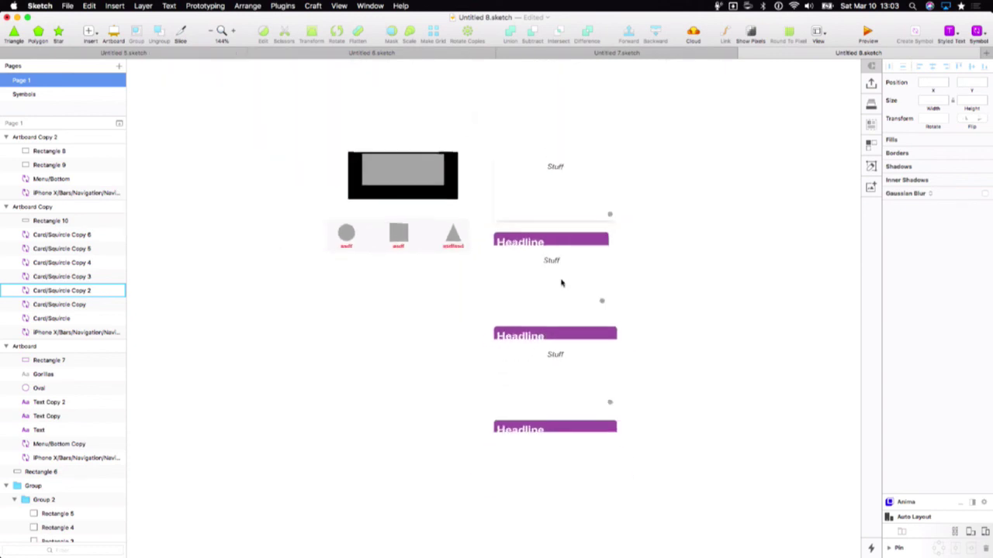
left_click(587, 284)
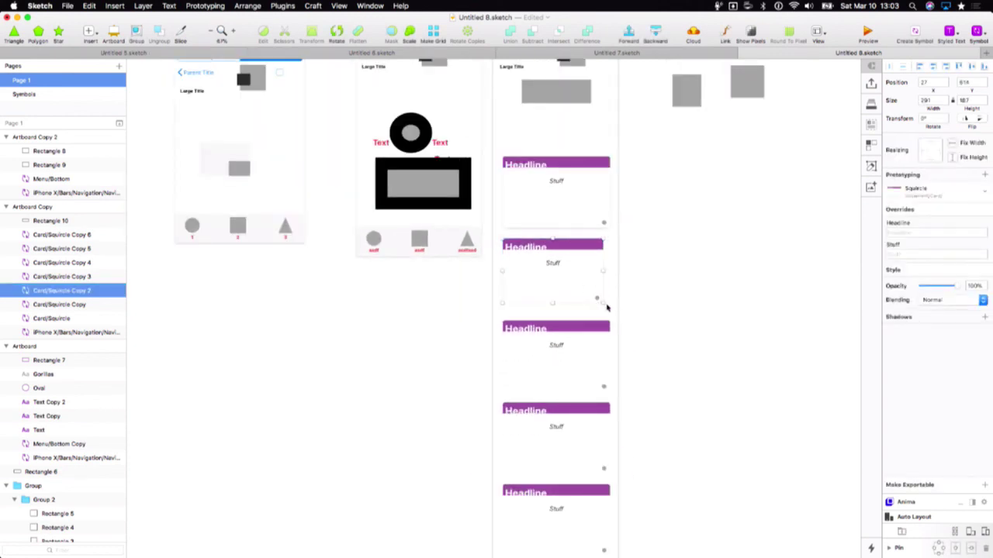
- Shrink the second card instance to a height of 140, and place the third card beside it at 104 by 206
left_click_drag(604, 303, 564, 285)
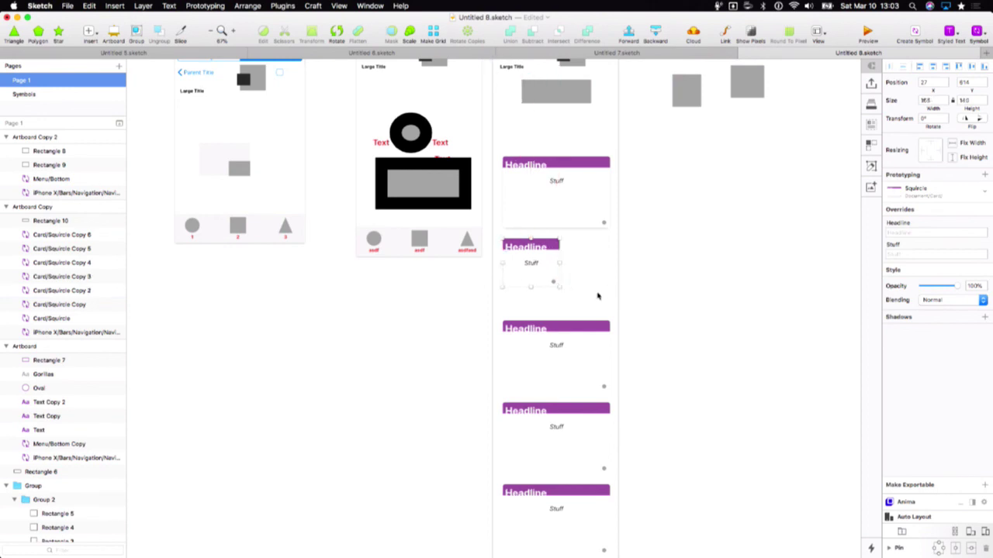
left_click(565, 374)
left_click_drag(609, 355, 580, 282)
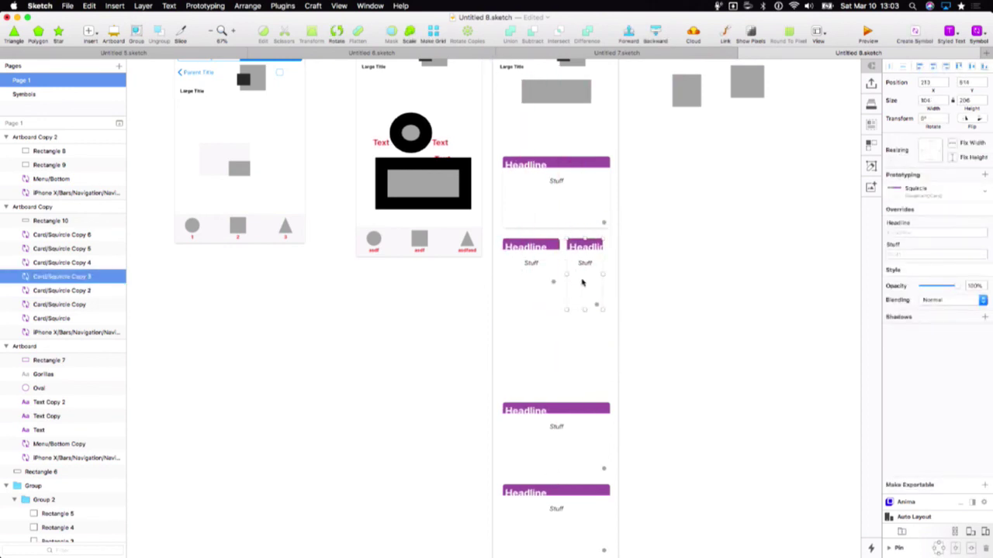
- Override the narrow card instance's Headline with "adfasd" and its Stuff text with "adfasdf"
scroll(582, 282, "up", 5)
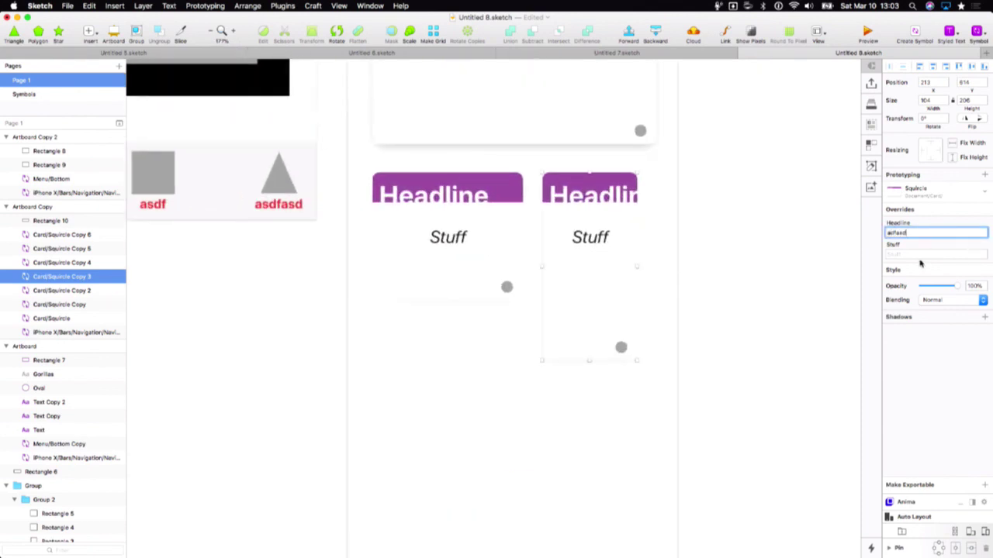
key("Tab")
type("adfasdf")
key("Return")
left_click(623, 299)
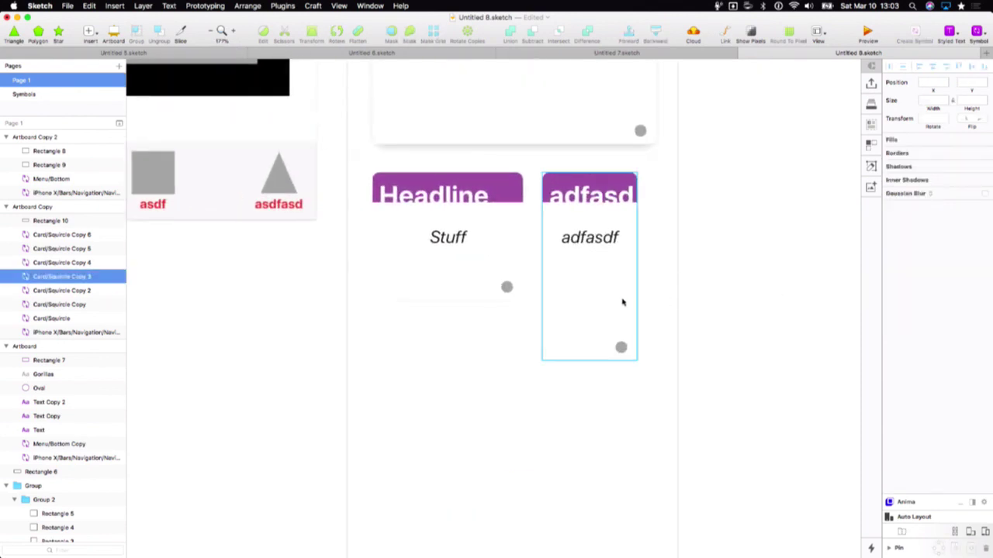
scroll(622, 301, "down", 3)
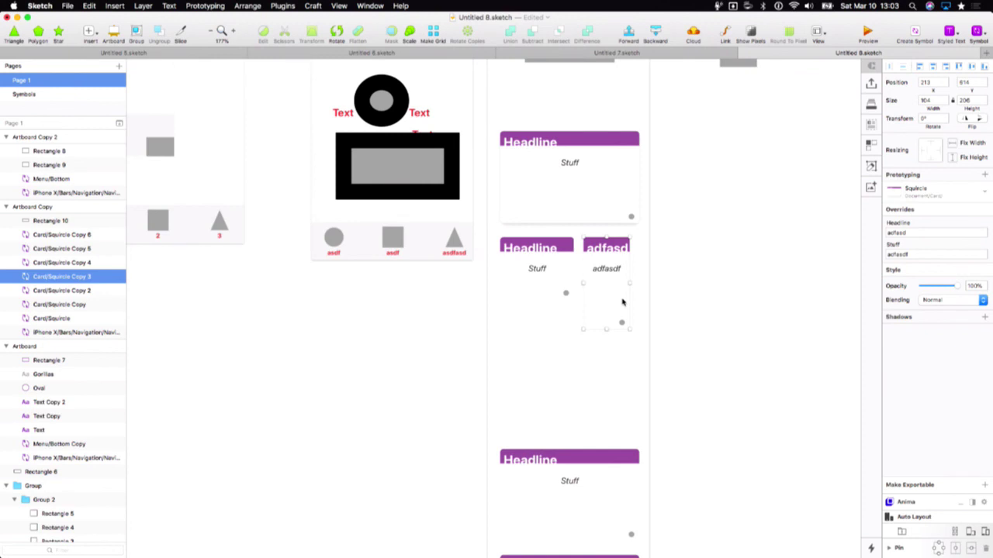
left_click(676, 310)
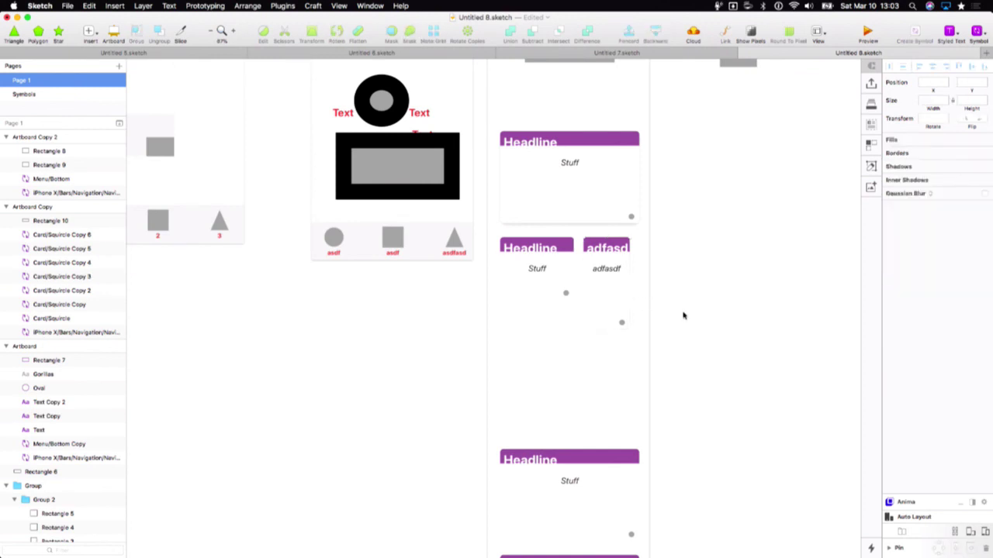
- Check the Things to Cover notes in iA Writer, and return to Sketch
key("super+Tab")
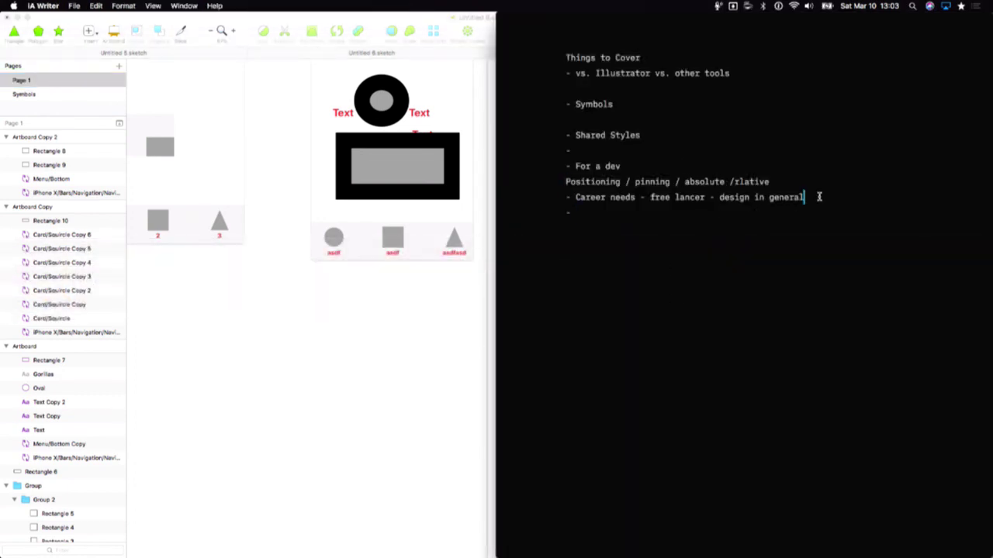
key("super+Tab")
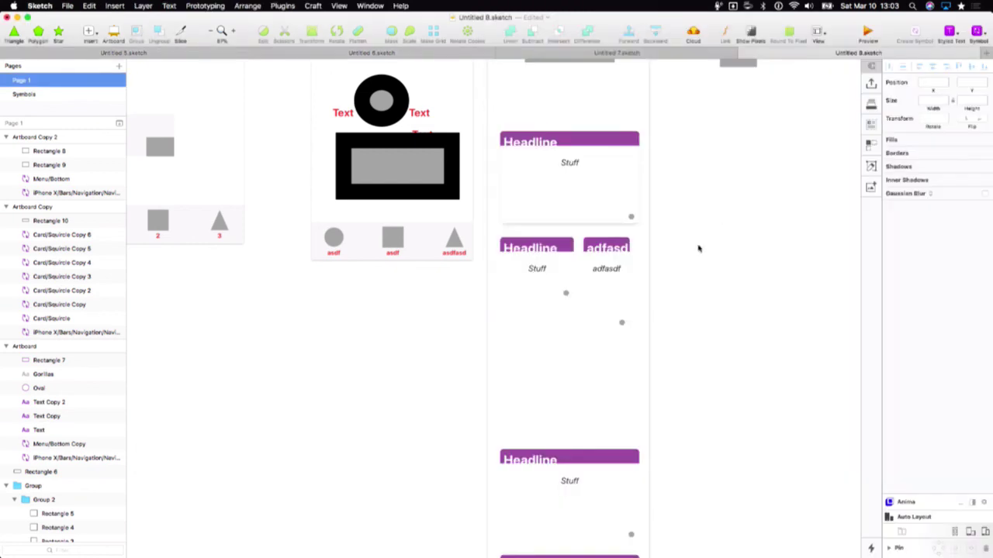
- Draw a large rectangle on the empty canvas beside the artboards and fill it with black sampled from an existing shape
scroll(633, 332, "down", 3)
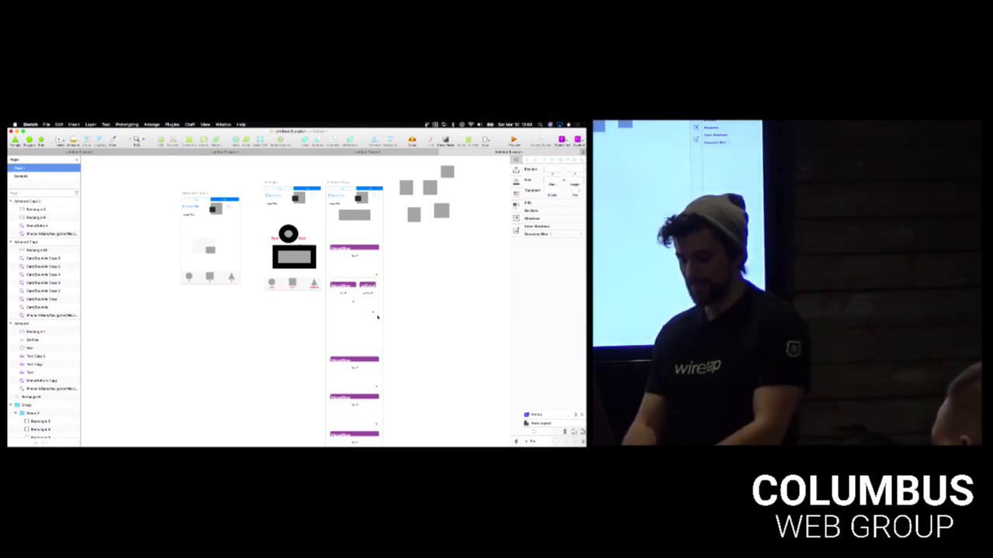
scroll(380, 322, "down", 5)
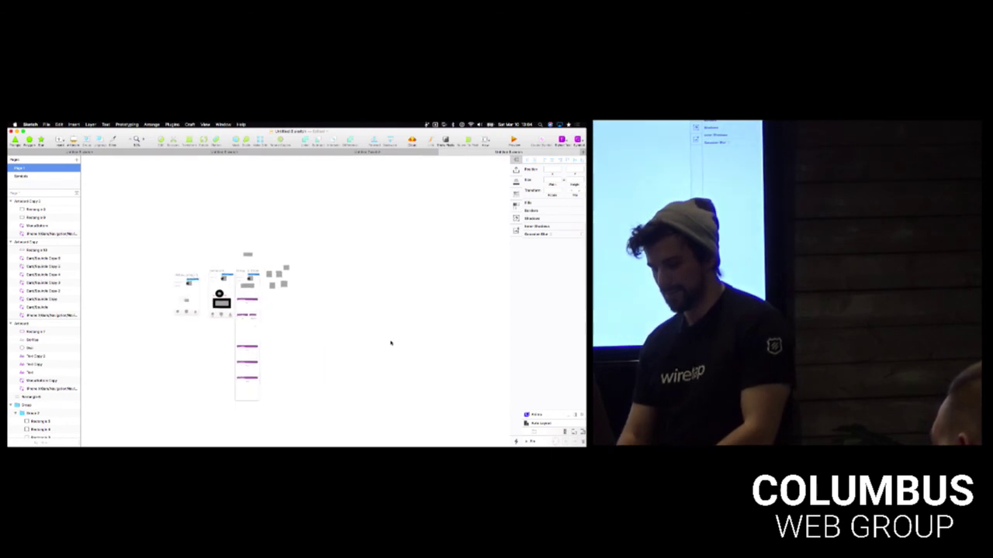
left_click_drag(317, 290, 508, 447)
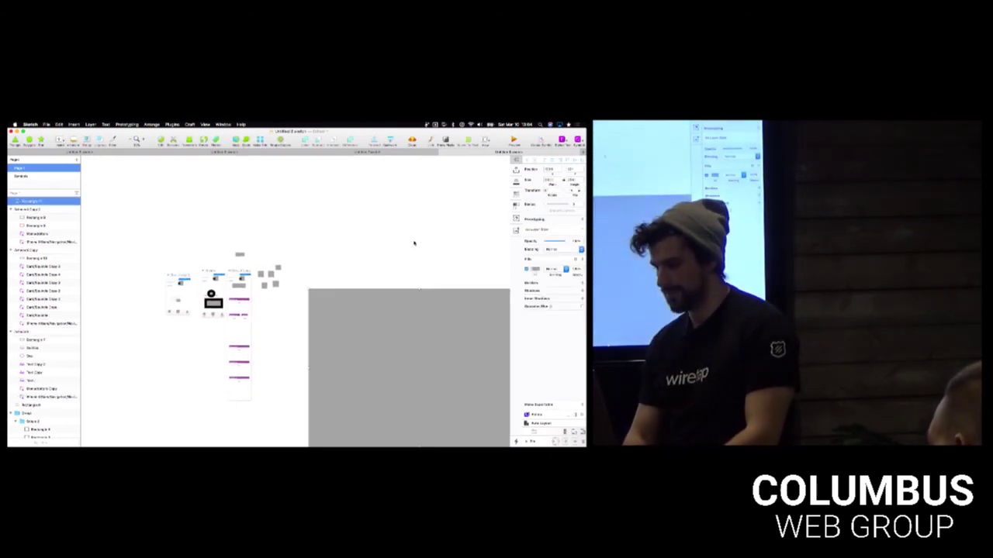
key("ctrl+c")
left_click(211, 296)
key("super+2")
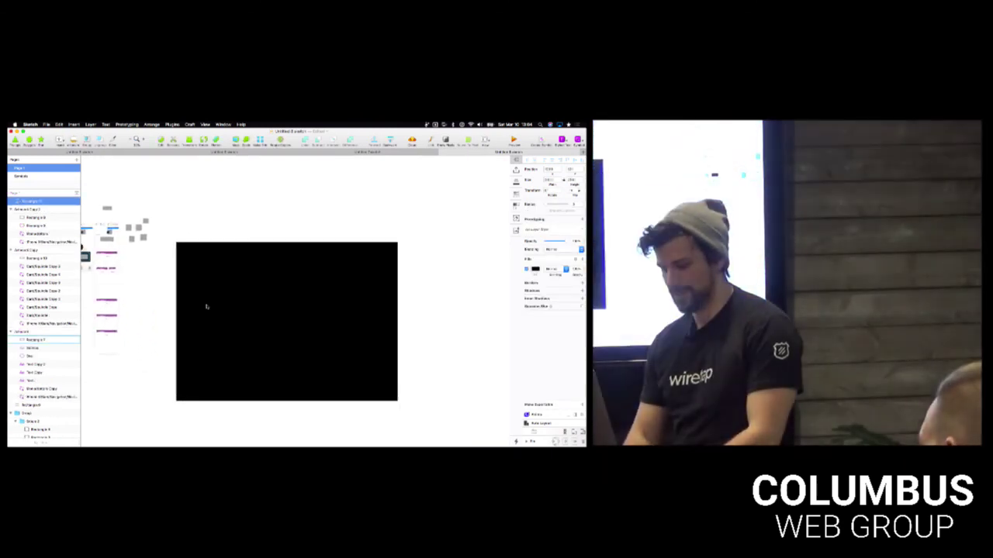
key("super+period")
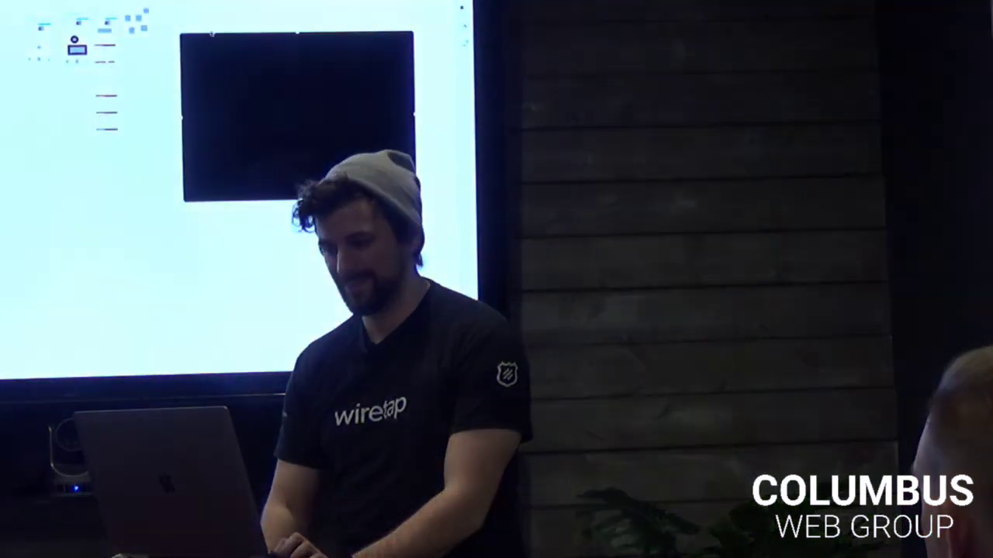
scroll(35, 59, "up", 5)
scroll(35, 59, "right", 2)
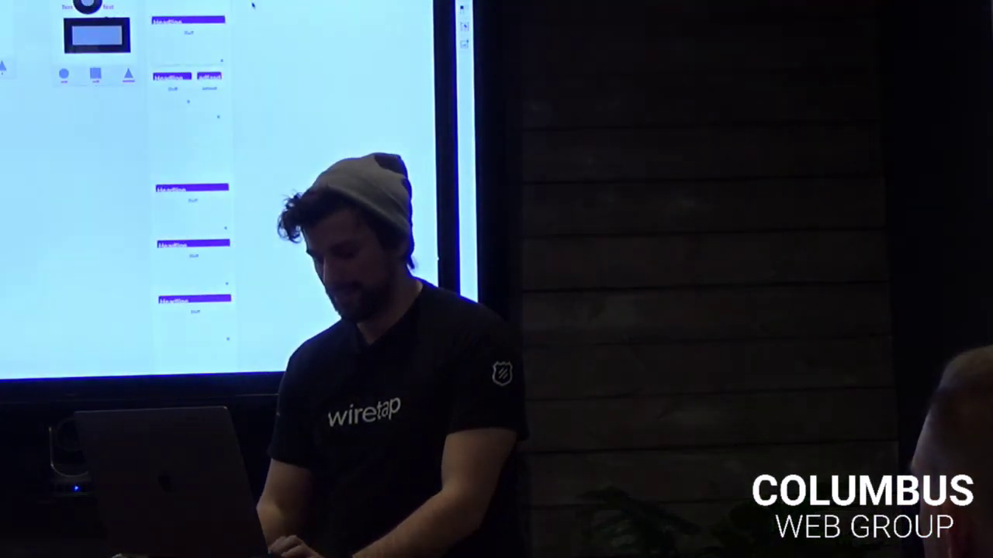
scroll(241, 38, "right", 3)
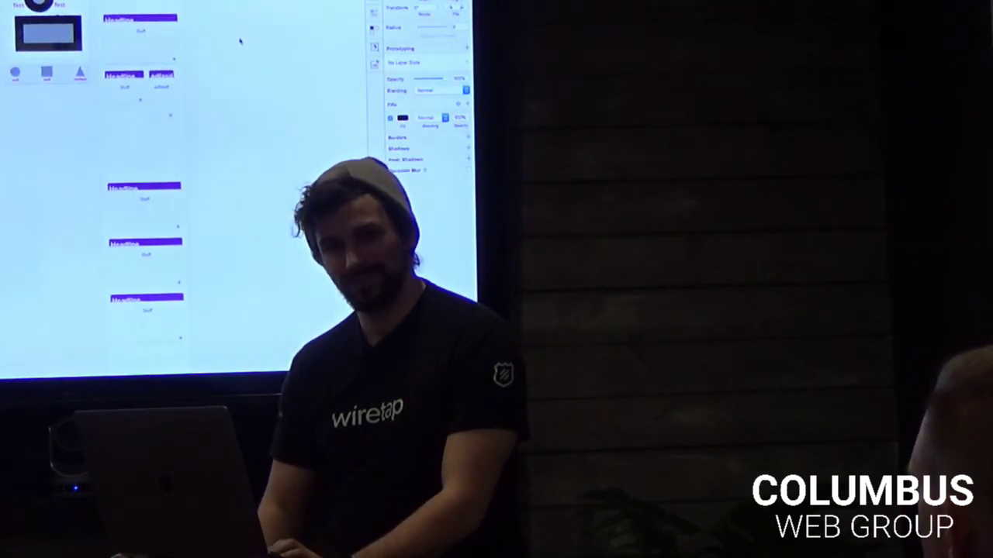
scroll(238, 41, "right", 2)
left_click(98, 7)
scroll(98, 8, "right", 3)
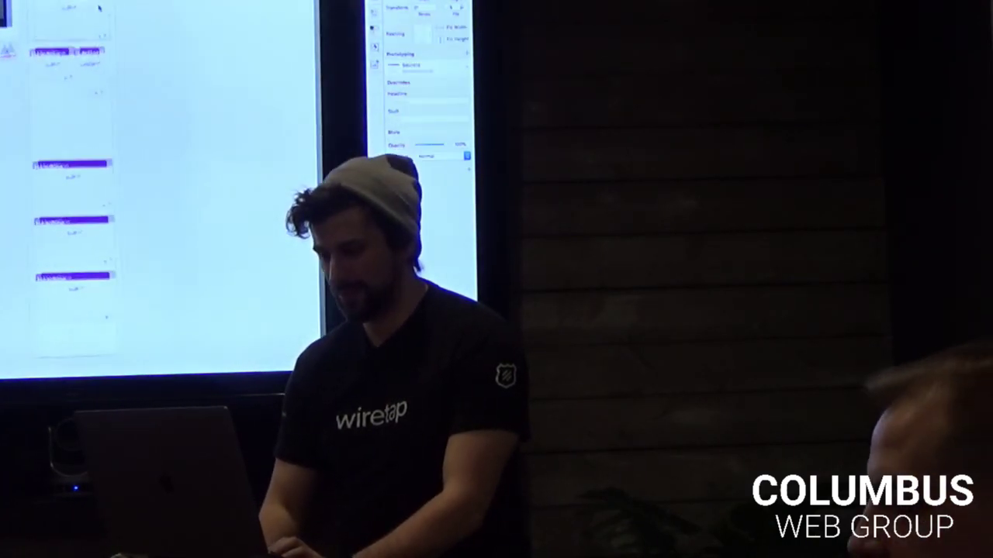
scroll(99, 8, "left", 3)
left_click(24, 111)
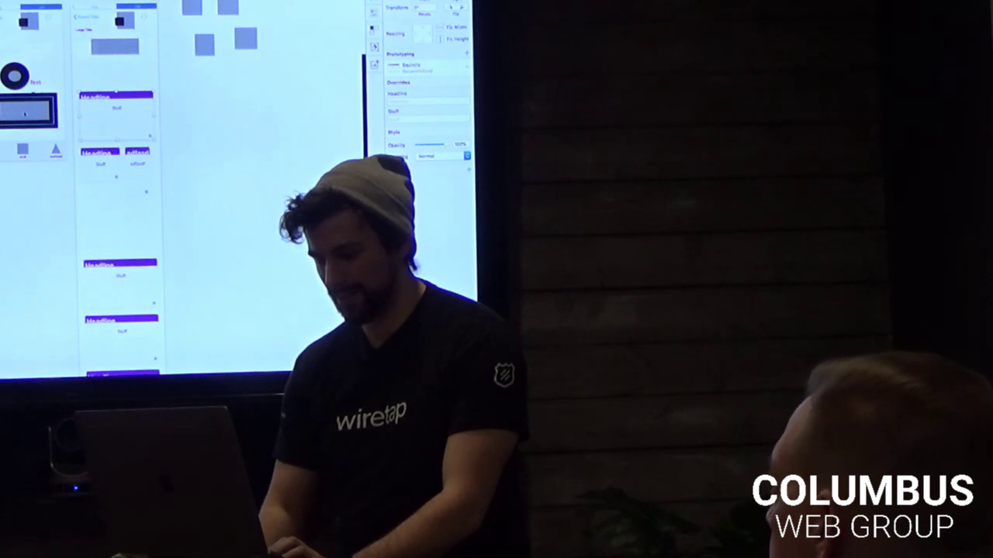
scroll(23, 110, "up", 3)
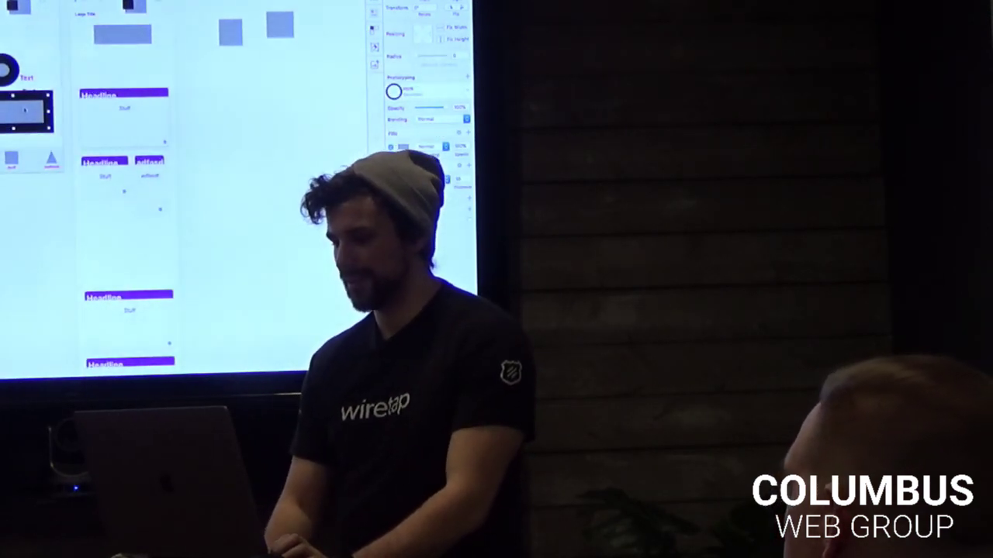
scroll(24, 110, "up", 3)
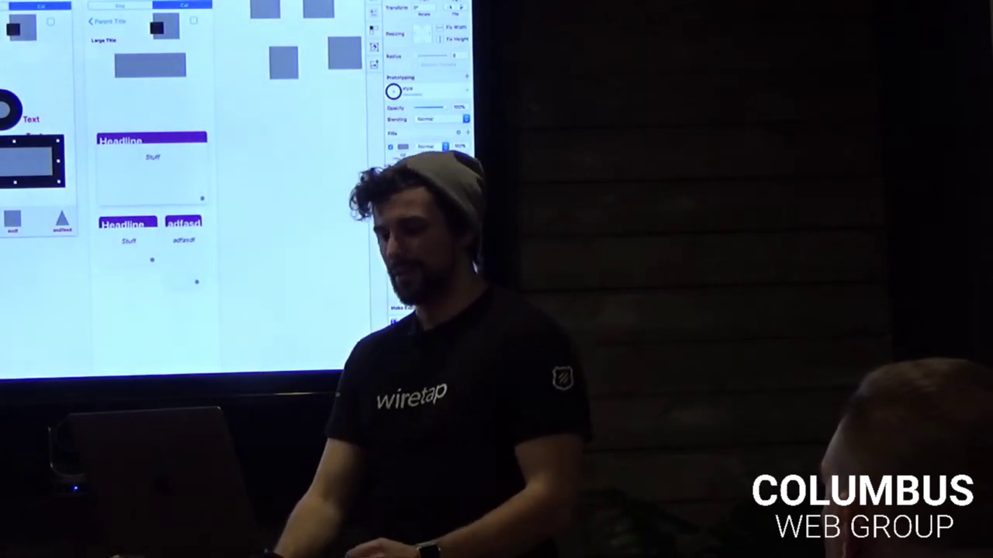
key("Escape")
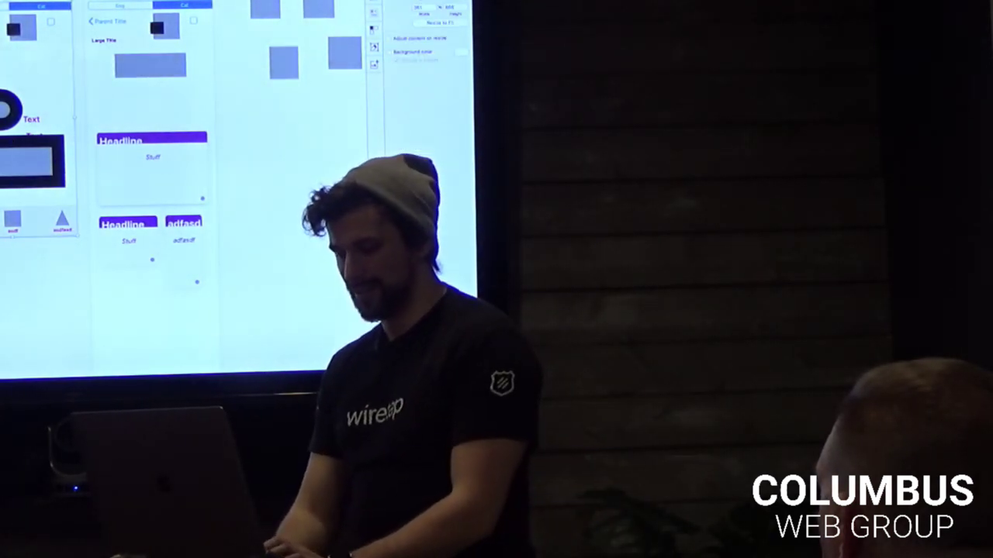
- Add a prototype link from the small grey rectangle on Artboard Copy 2 to Artboard
scroll(233, 186, "left", 5)
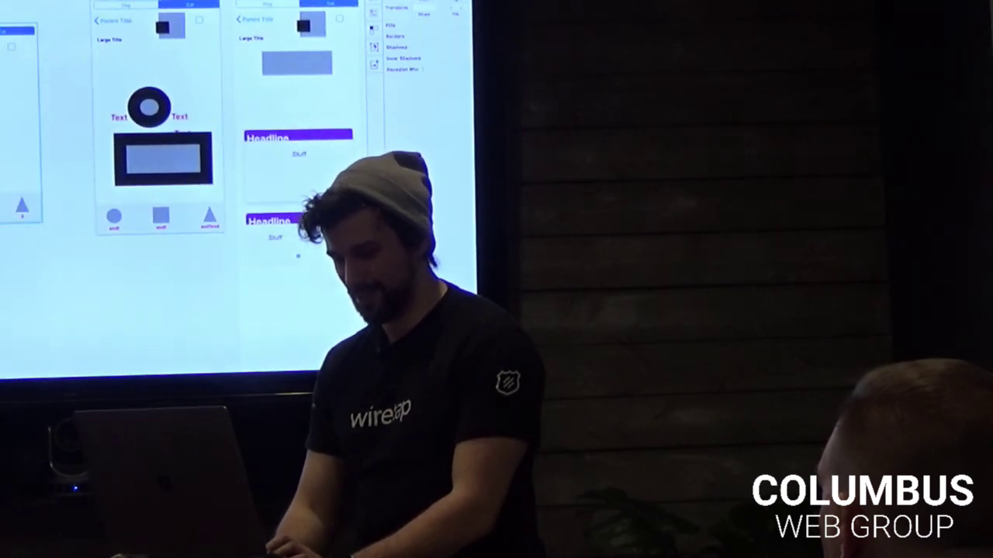
left_click(9, 209)
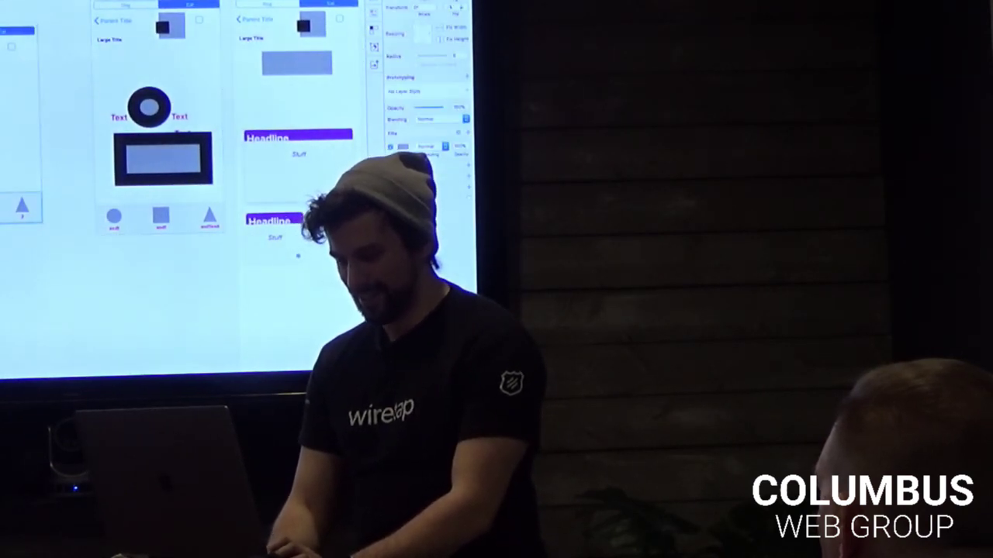
double_click(9, 209)
scroll(31, 202, "down", 1)
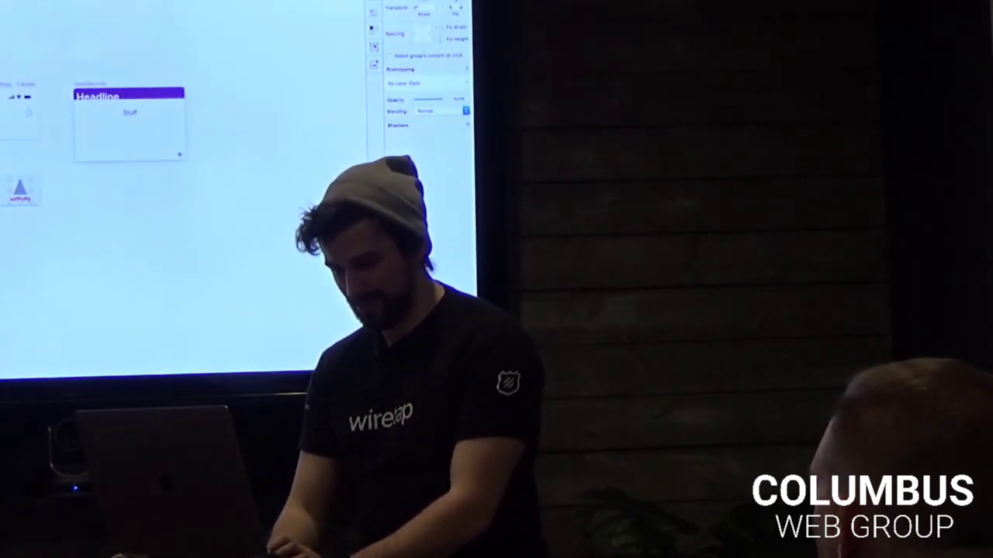
key("super+Escape")
double_click(10, 209)
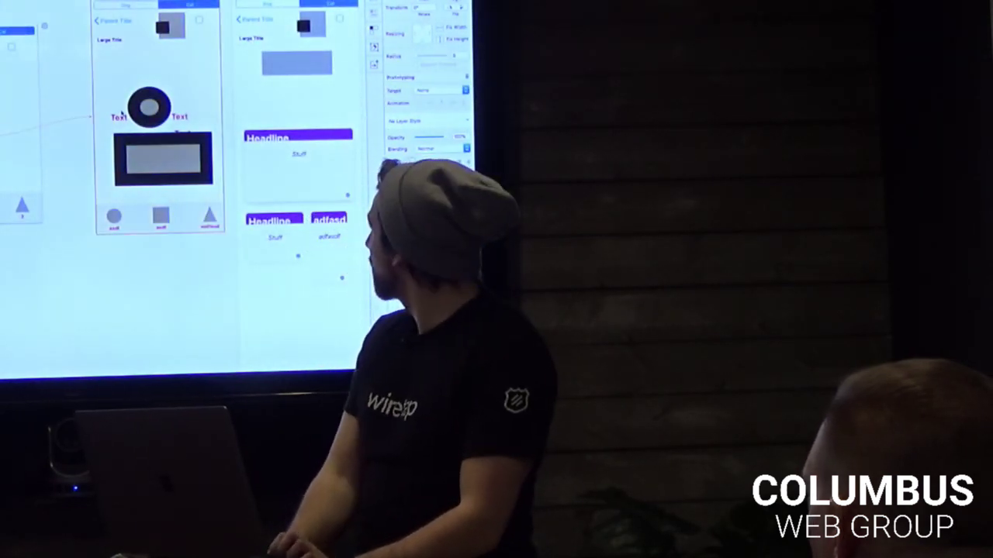
left_click(121, 113)
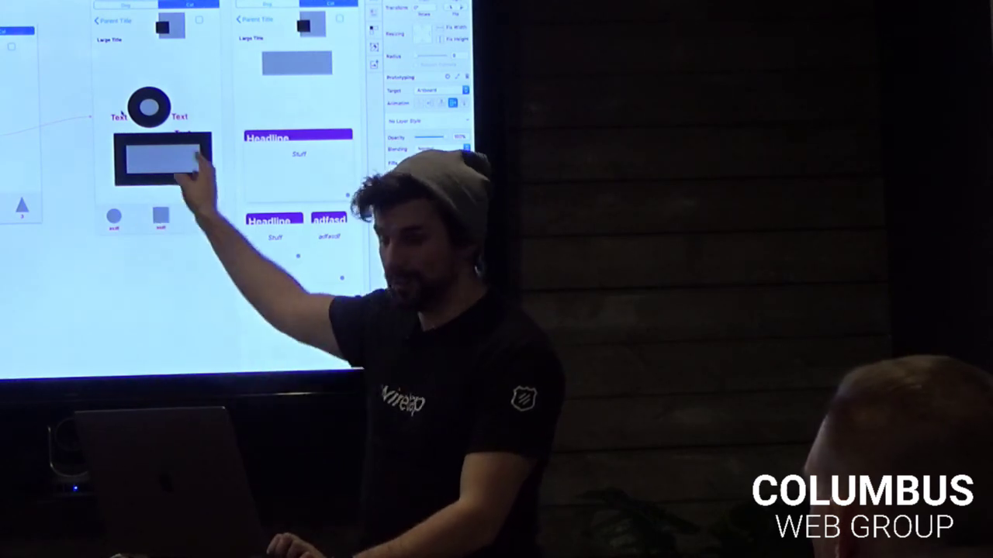
- Add a prototype link from the black-bordered rectangle on Artboard, with Previous Artboard as the target
scroll(122, 114, "right", 3)
left_click(91, 161)
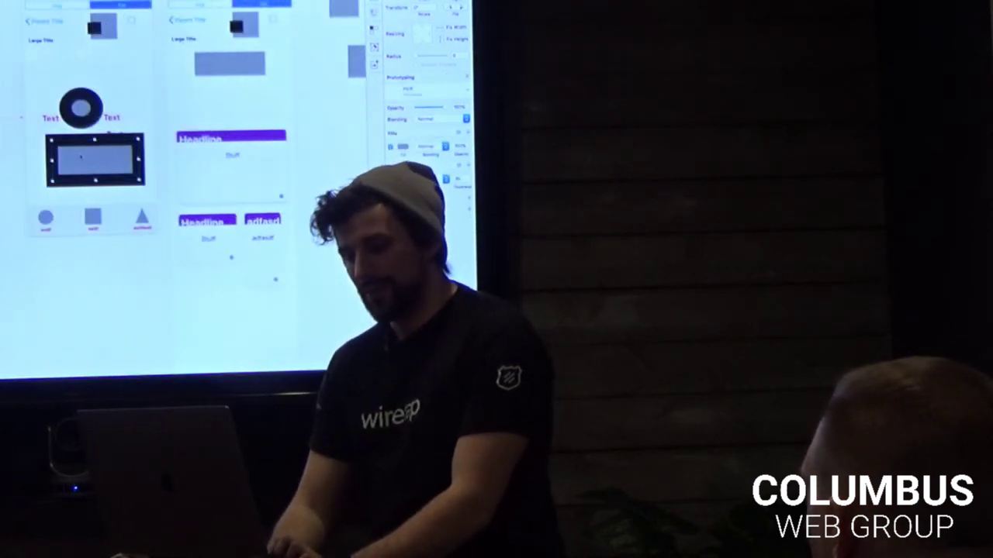
key("w")
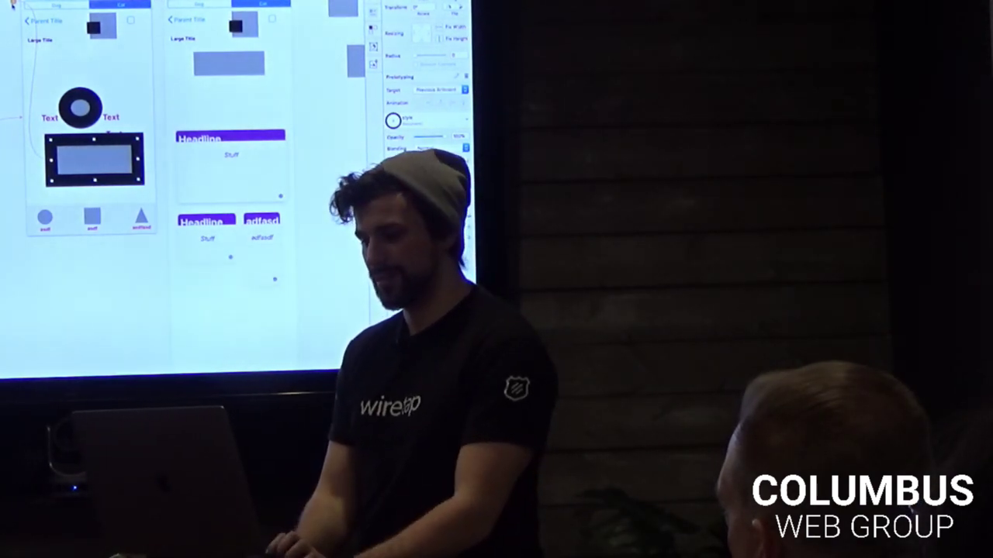
left_click(81, 106)
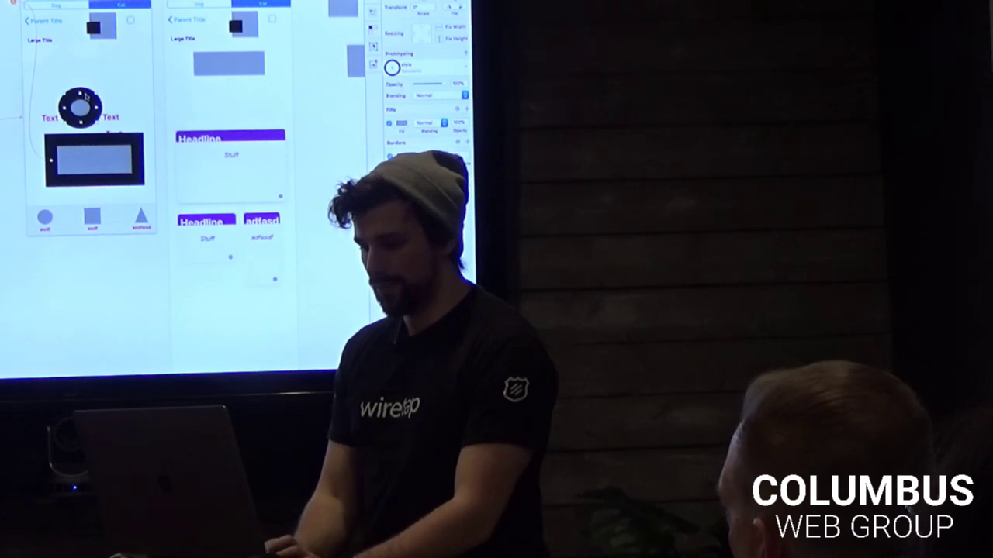
key("l")
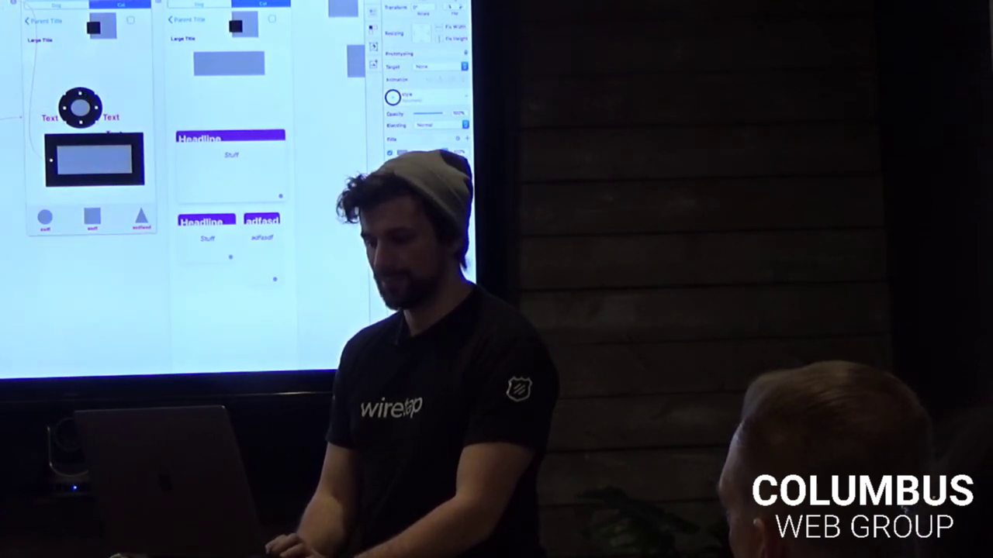
key("Escape")
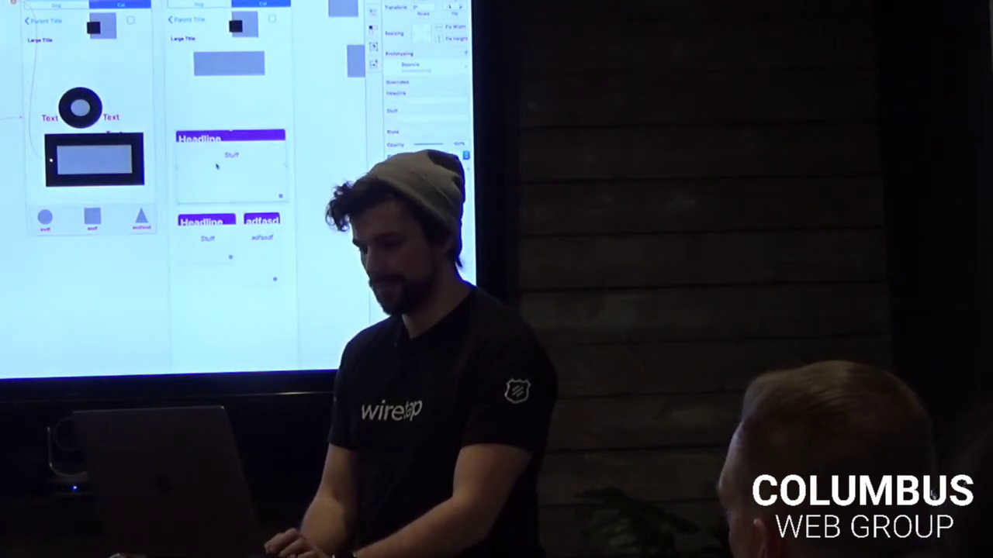
left_click(54, 219)
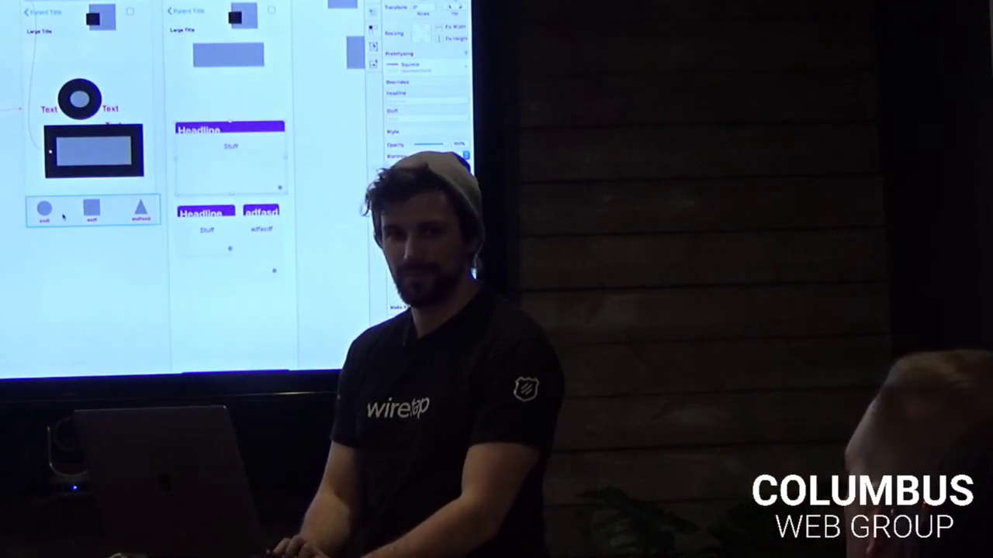
left_click(46, 199)
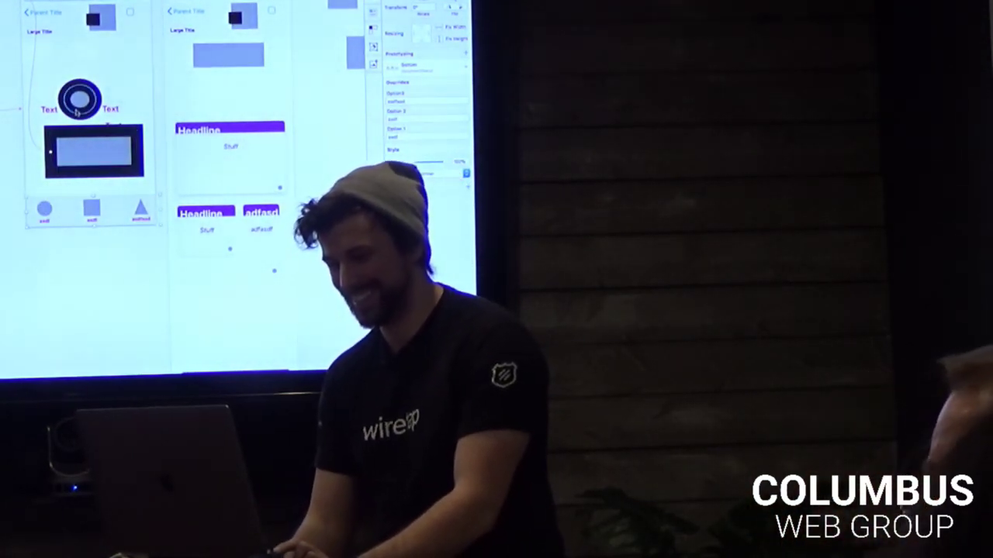
- Link the black-bordered oval on Artboard to Artboard Copy 2 as its prototype target
left_click(78, 110)
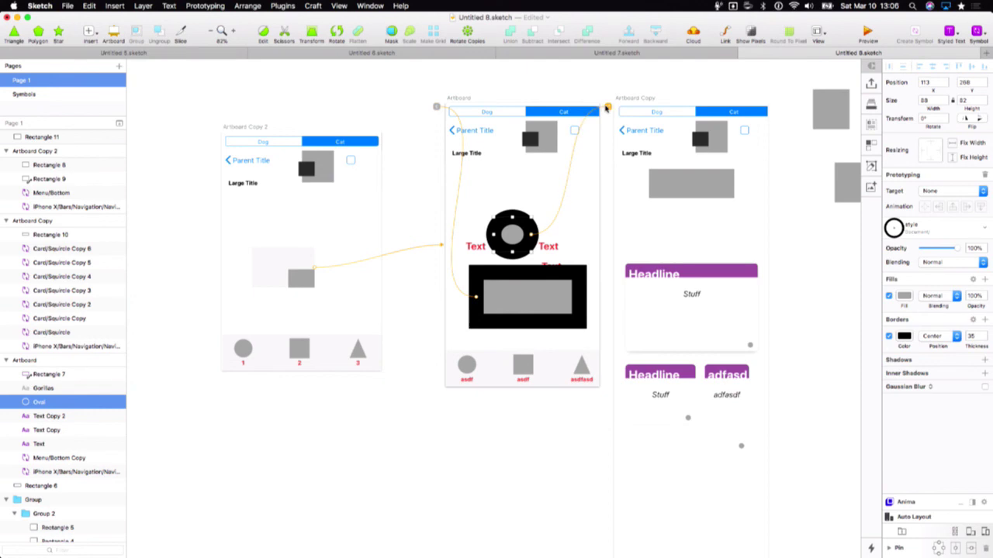
left_click(607, 107)
mouse_move(643, 118)
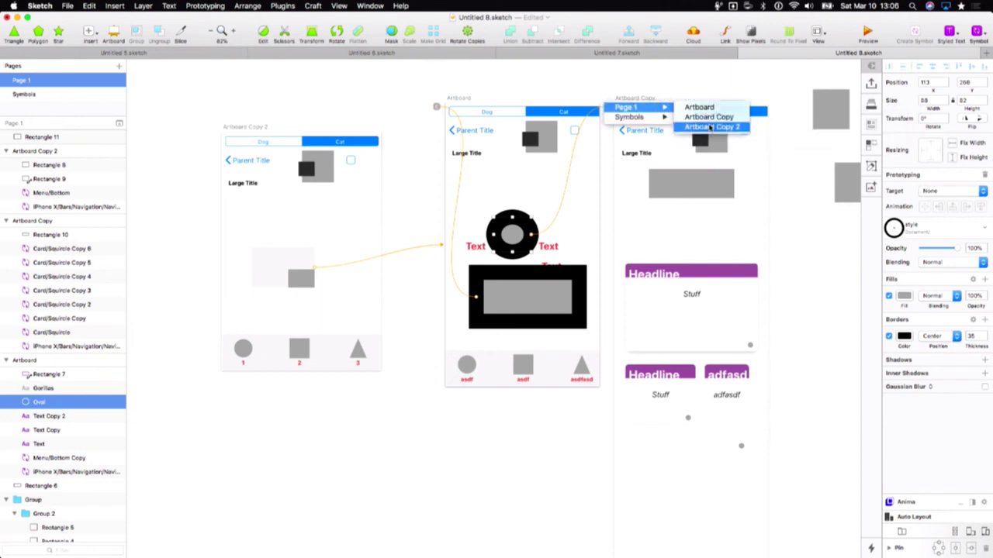
left_click(710, 127)
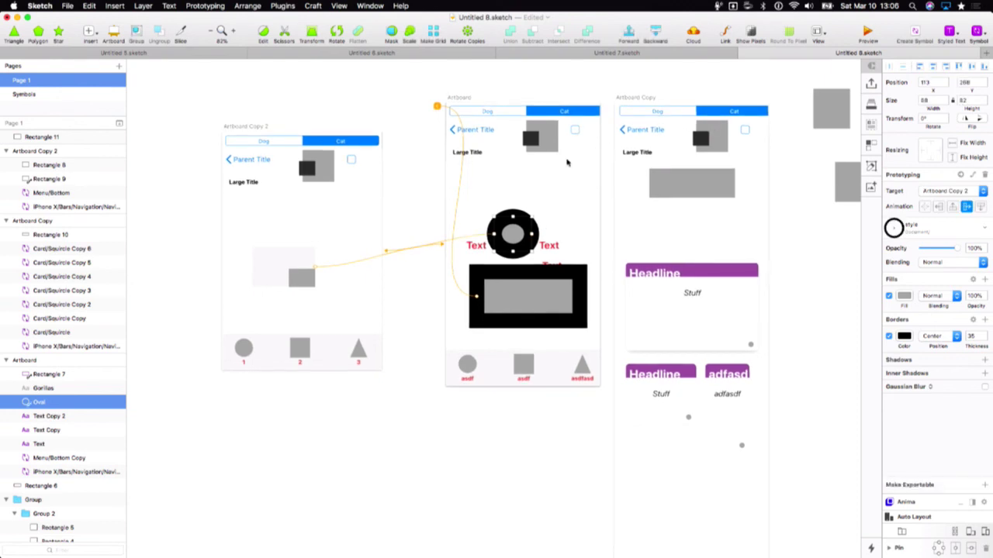
- Select the bottom menu on Artboard Copy 2 and search the application's commands for "hotsp"
left_click(432, 192)
scroll(432, 192, "up", 5)
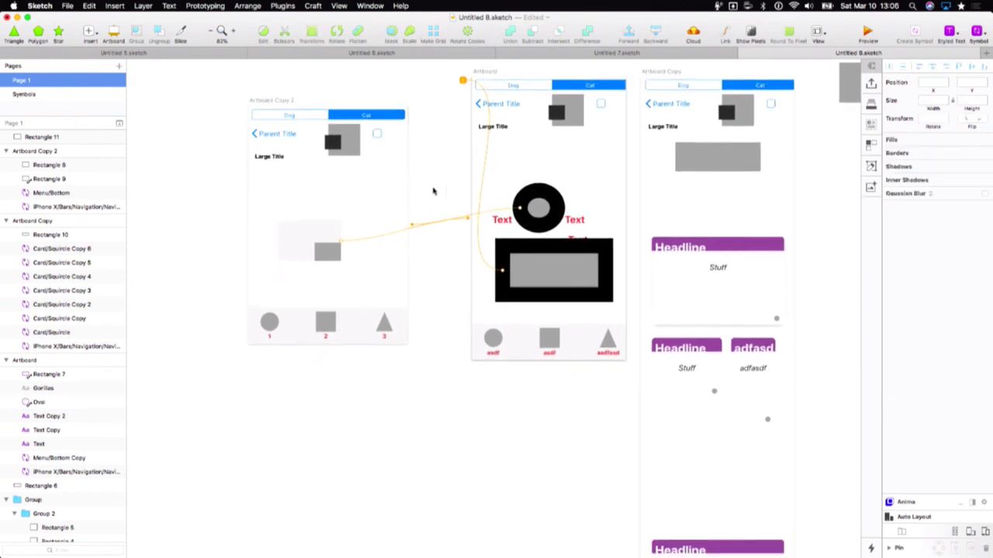
scroll(432, 191, "down", 5)
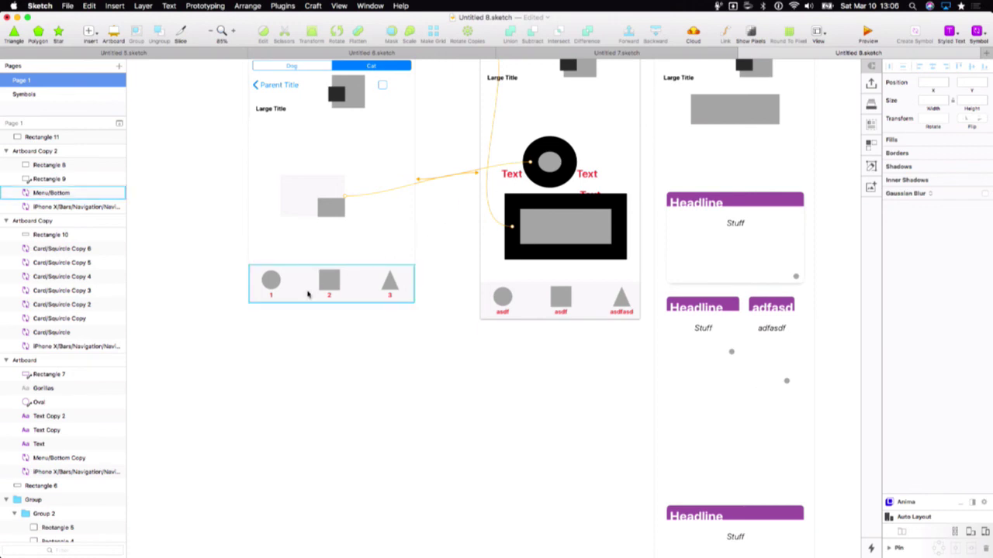
left_click(283, 290)
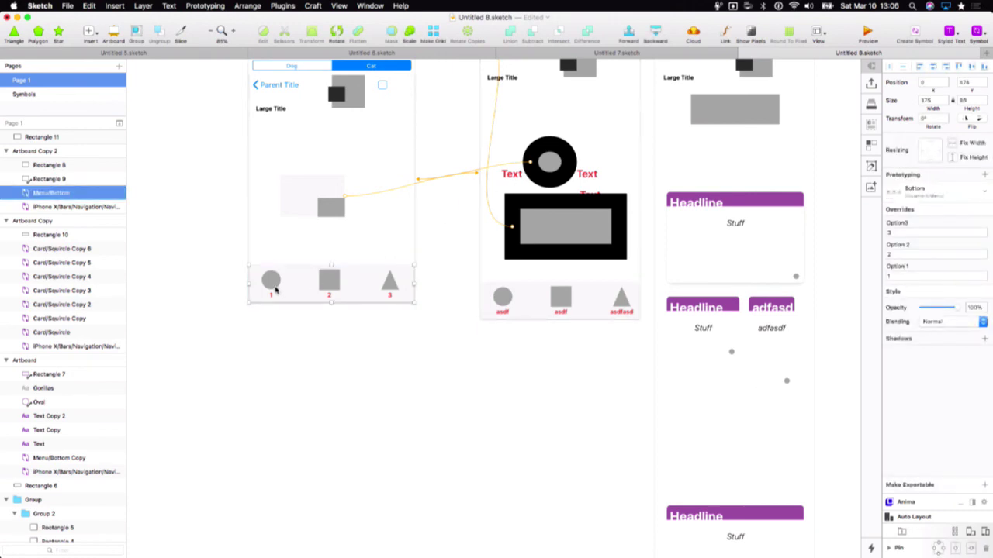
left_click(221, 7)
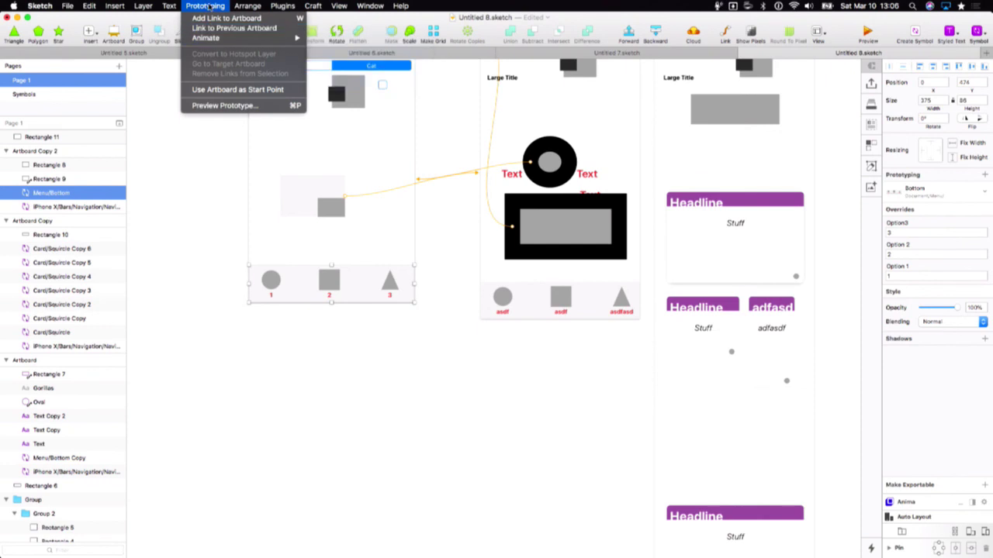
mouse_move(401, 6)
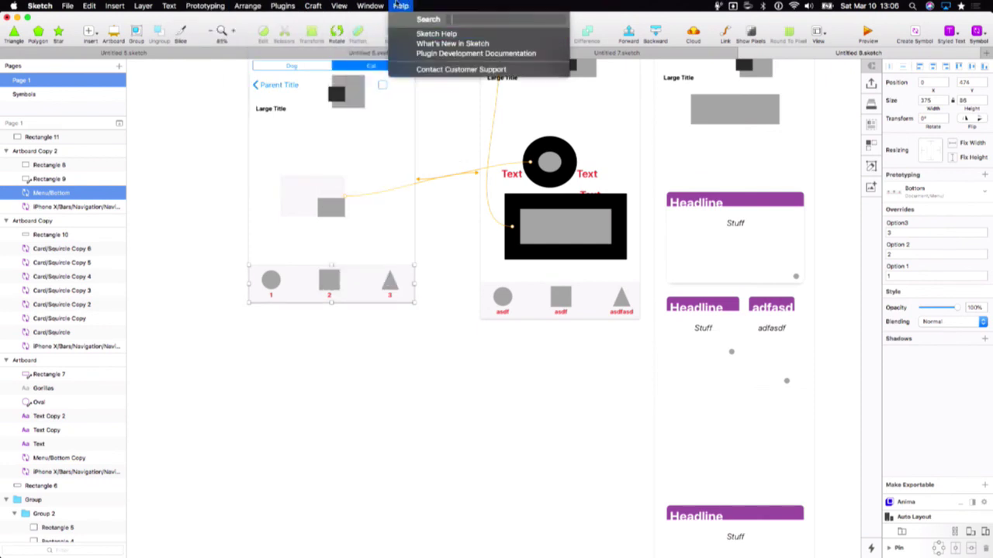
type("hotsp")
key("Down")
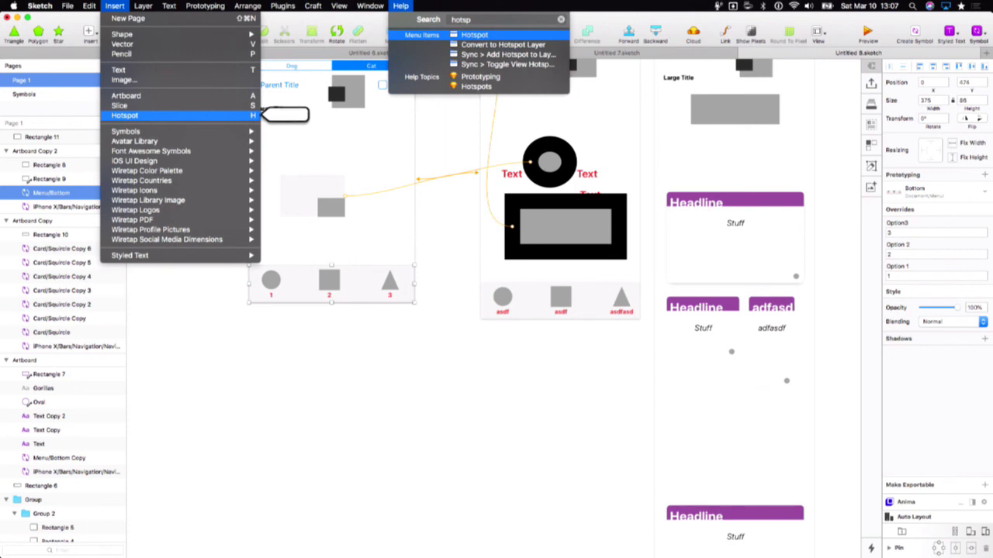
- Draw a hotspot about 76 px high over the first bottom menu item on Artboard Copy 2 and link it to Artboard Copy
left_click(401, 6)
left_click(400, 6)
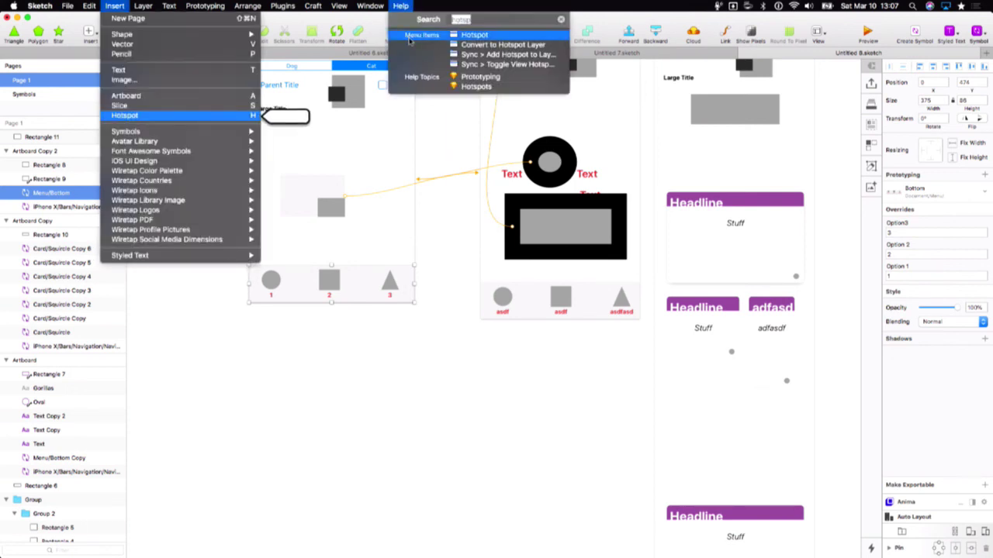
left_click(410, 38)
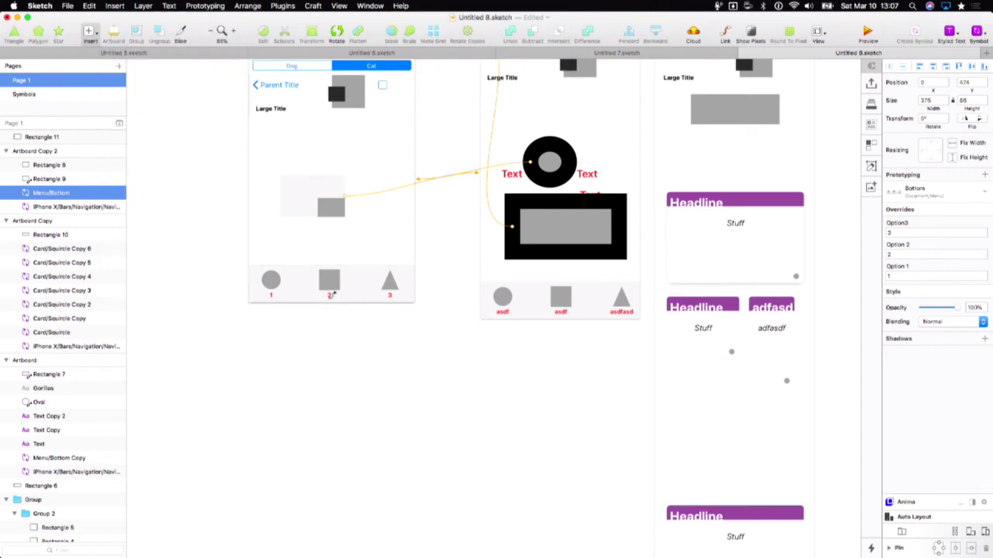
left_click_drag(254, 268, 291, 298)
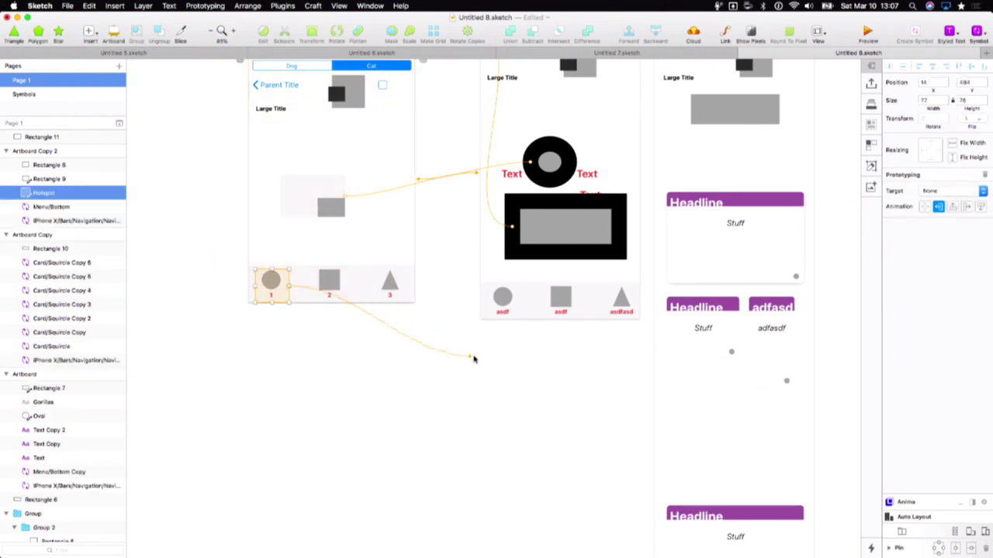
left_click(692, 356)
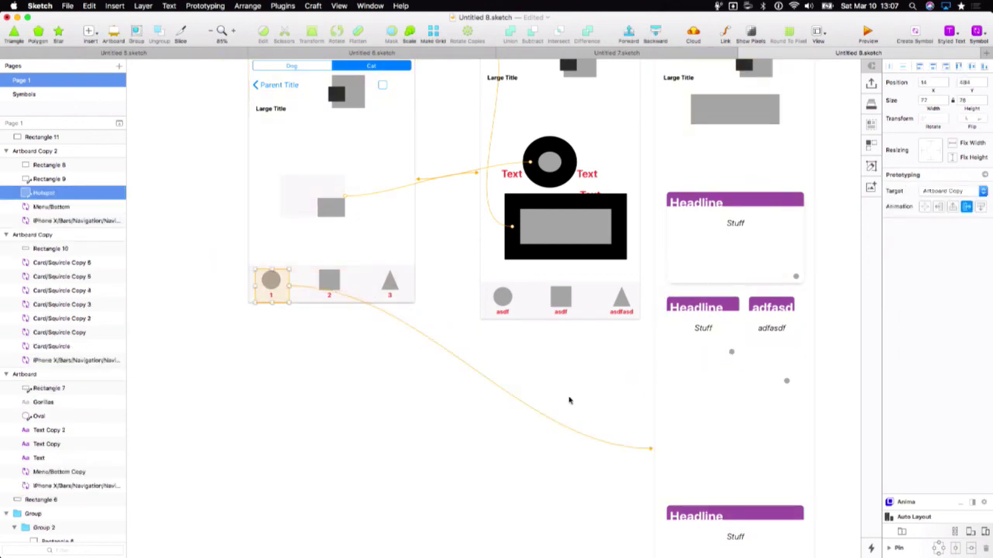
- Preview the prototype starting from Artboard Copy 2 and place the preview window over the artboards beside it
scroll(559, 403, "up", 3)
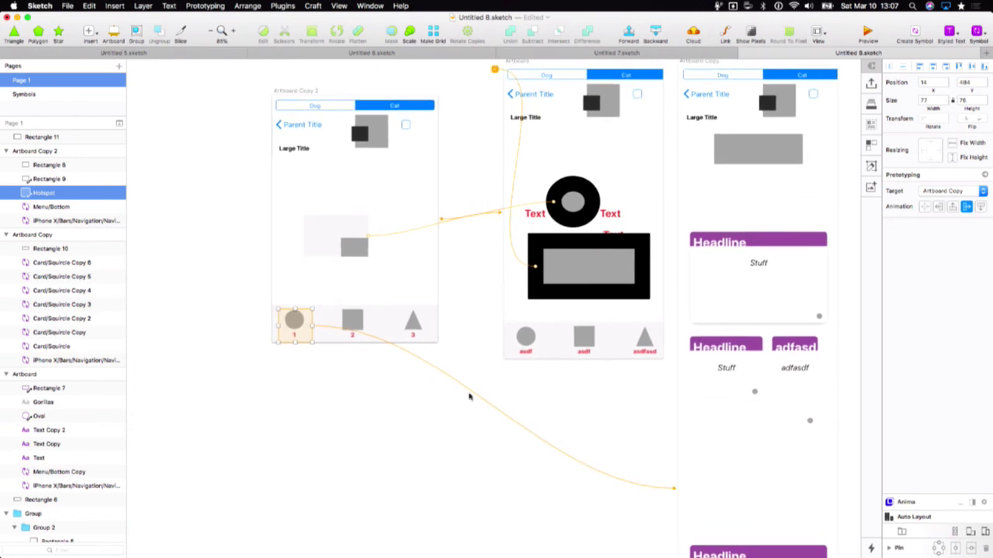
scroll(373, 381, "up", 2)
left_click(320, 109)
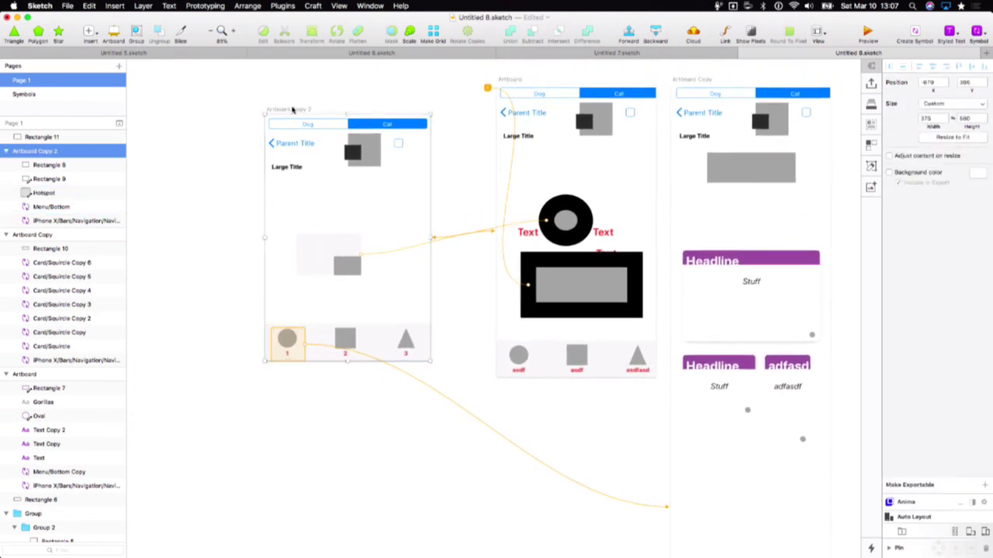
scroll(324, 201, "right", 3)
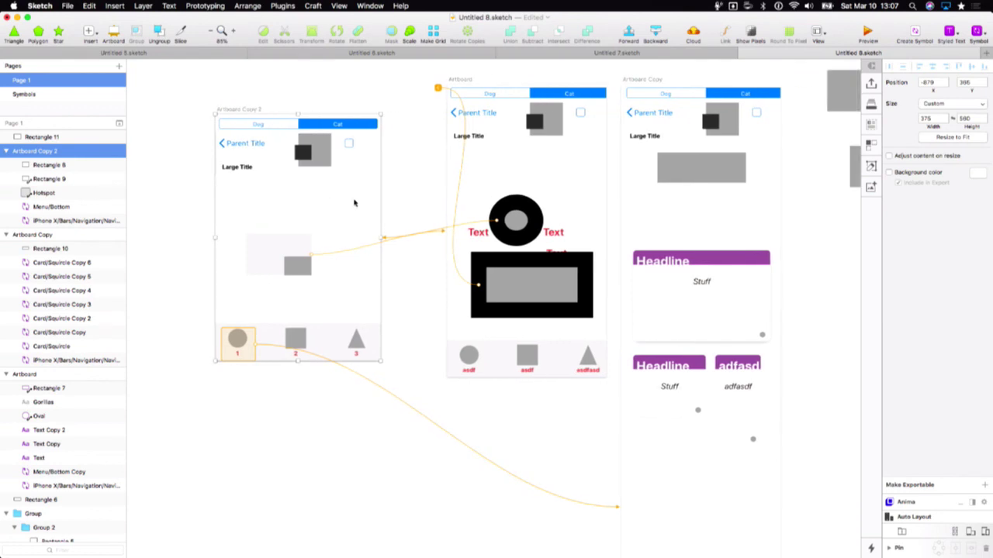
left_click(867, 31)
left_click_drag(577, 142, 764, 99)
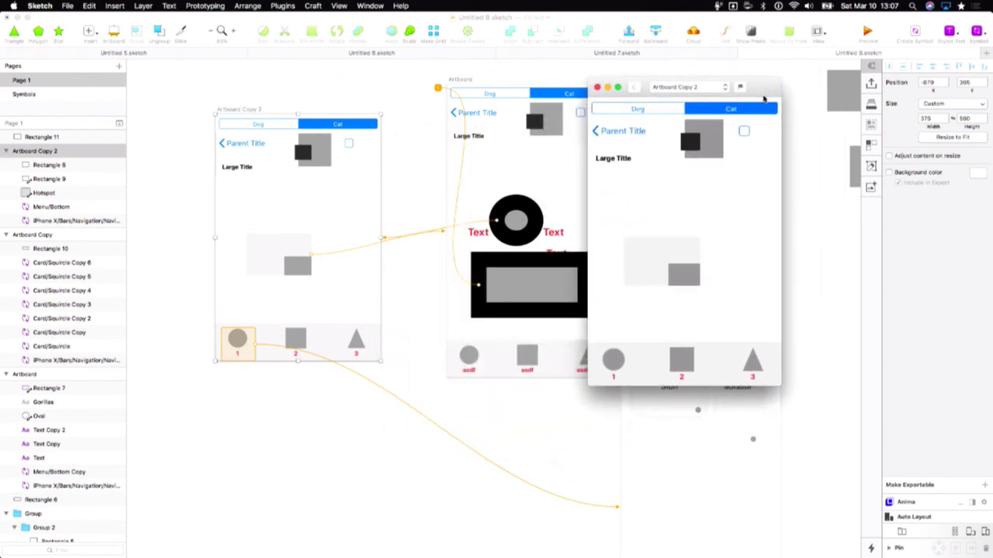
- Test the prototype links by following the light rectangle, the black-bordered oval and the hotspot on menu item 1
left_click(650, 285)
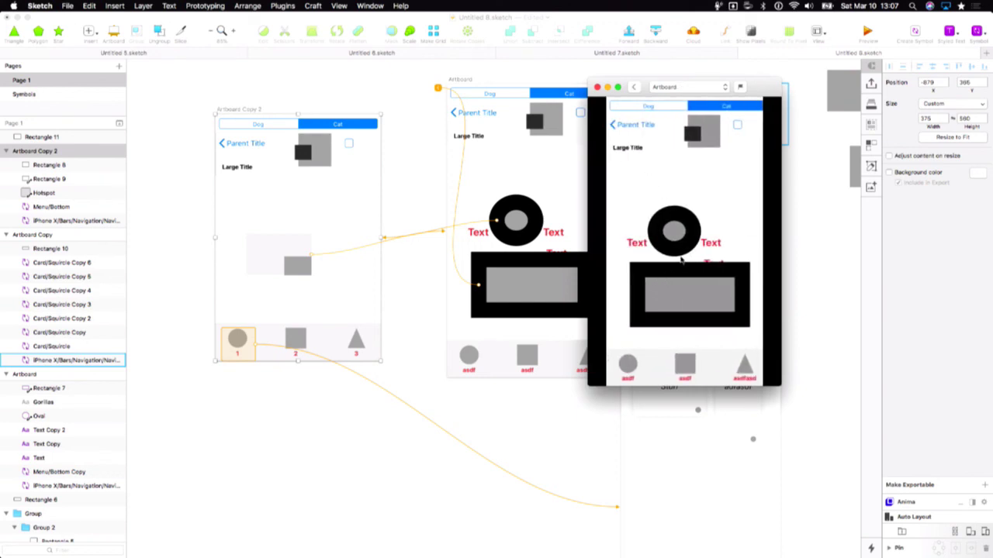
left_click(672, 235)
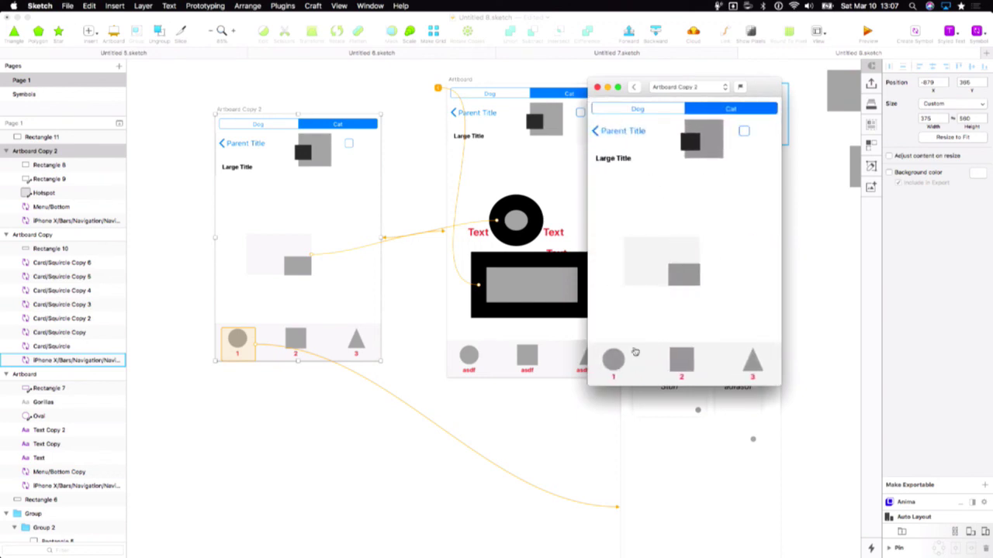
left_click(612, 360)
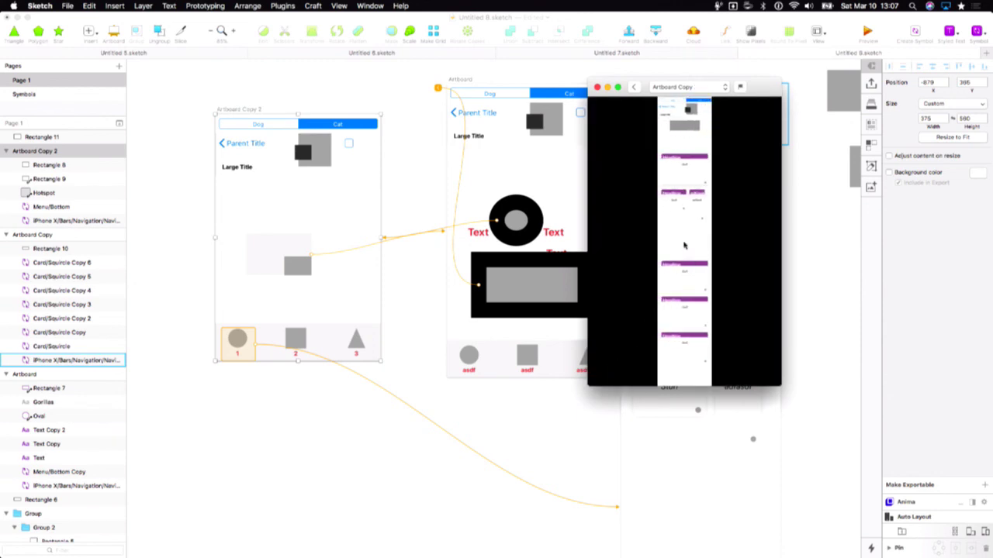
- Step back twice through the previewed artboards and close the prototype preview
left_click(672, 88)
left_click(764, 129)
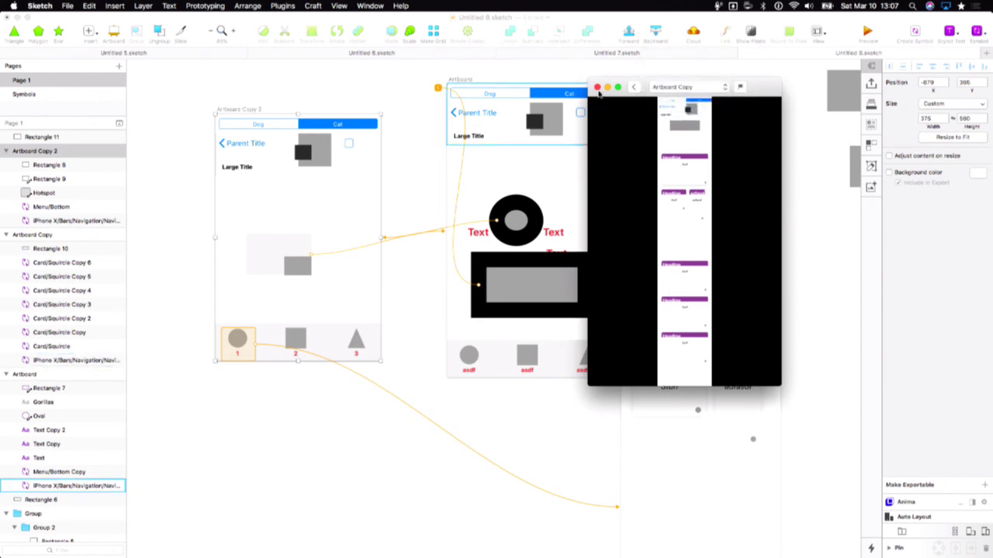
left_click(634, 88)
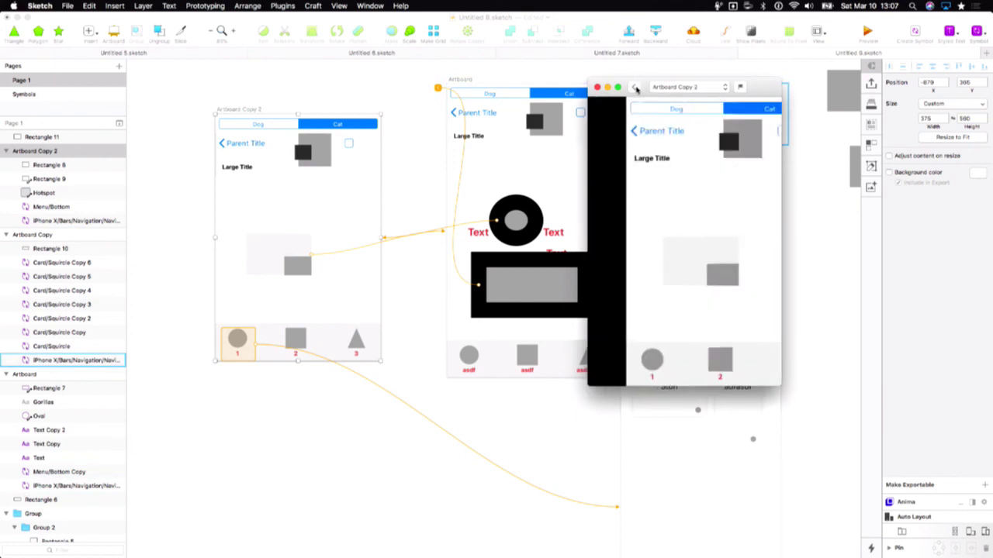
left_click(634, 87)
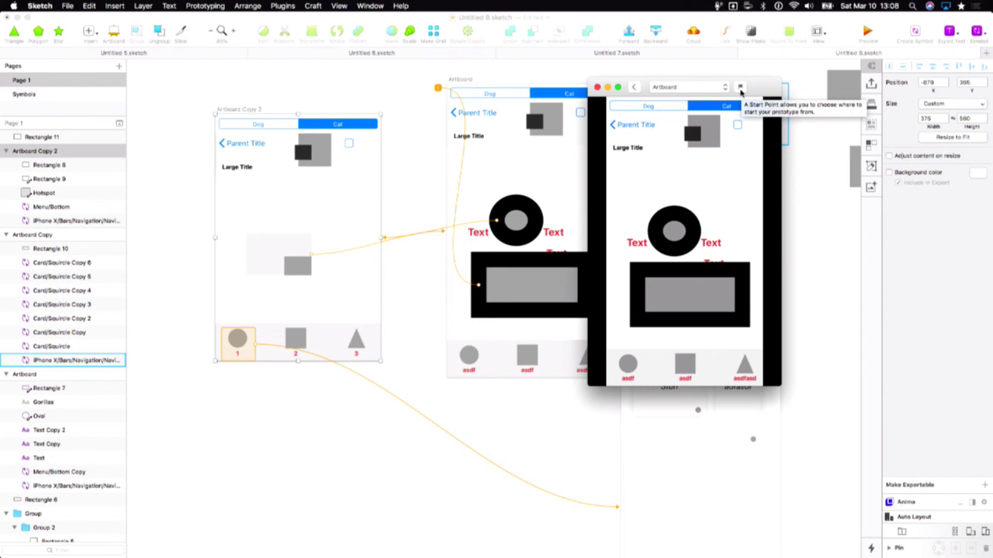
left_click(597, 88)
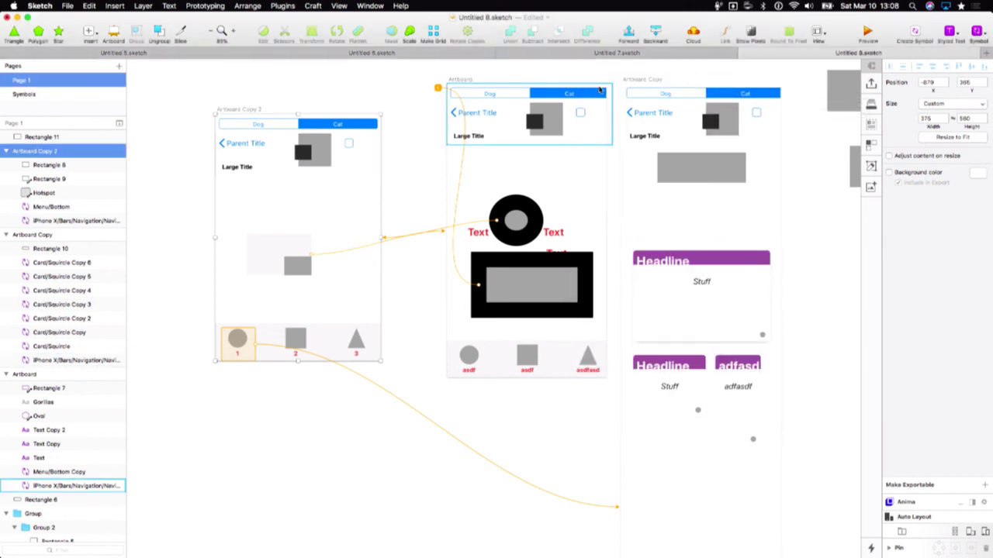
- Check AirDrop in Finder and the system notifications, and return to the Sketch document
left_click(643, 79)
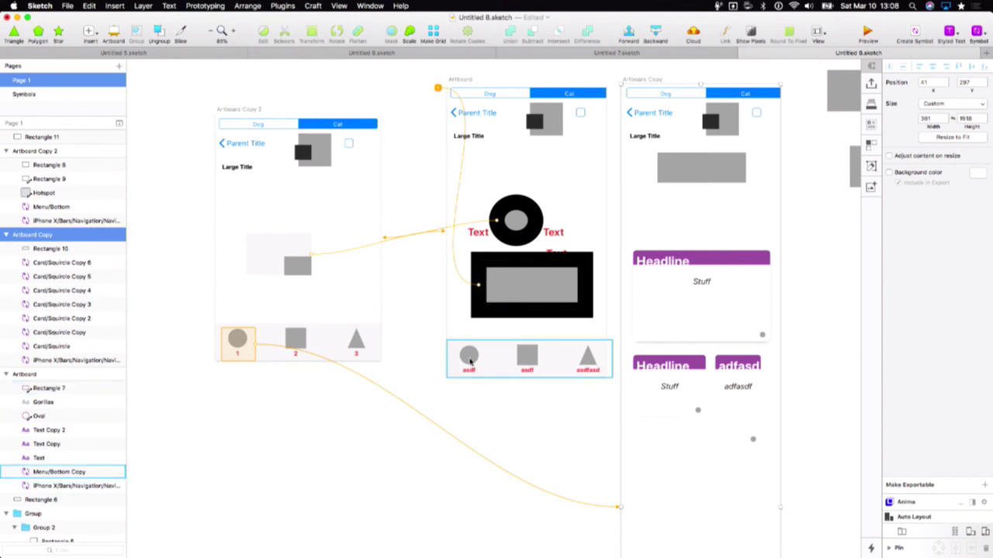
mouse_move(4, 225)
left_click(10, 38)
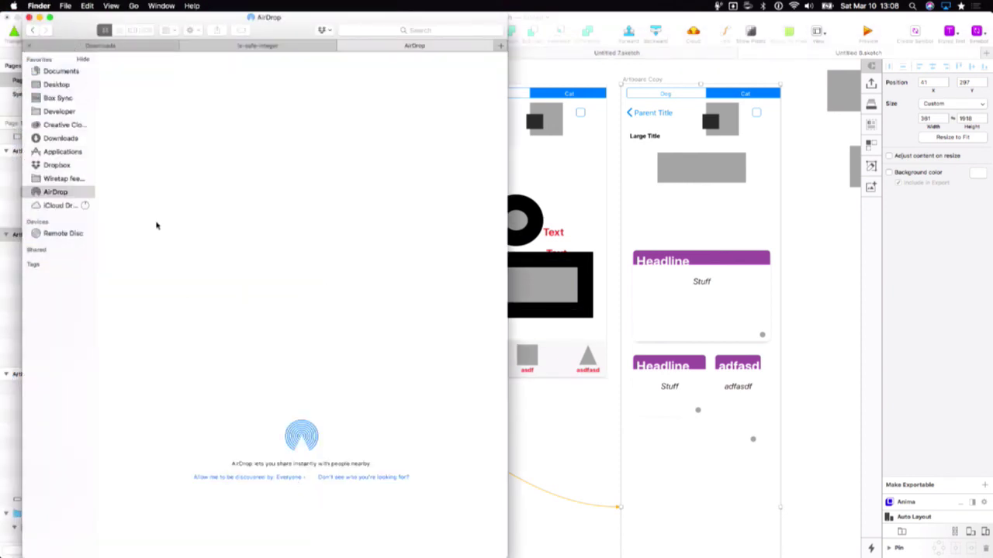
left_click(978, 7)
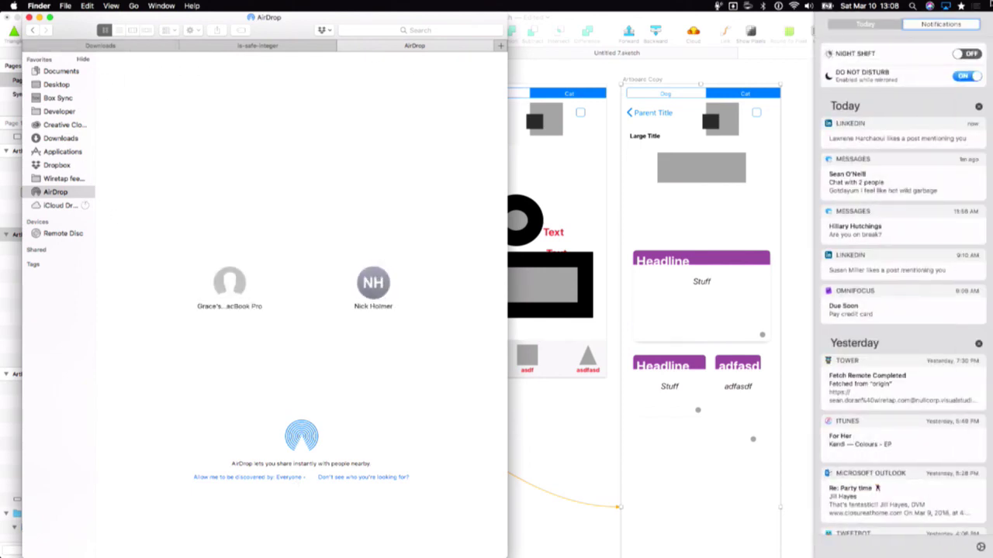
left_click(990, 3)
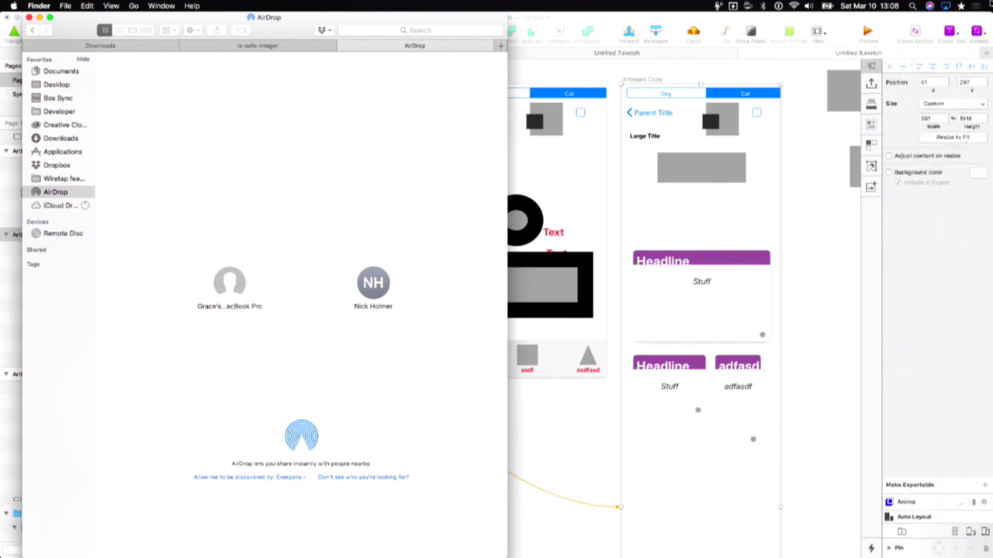
left_click(603, 369)
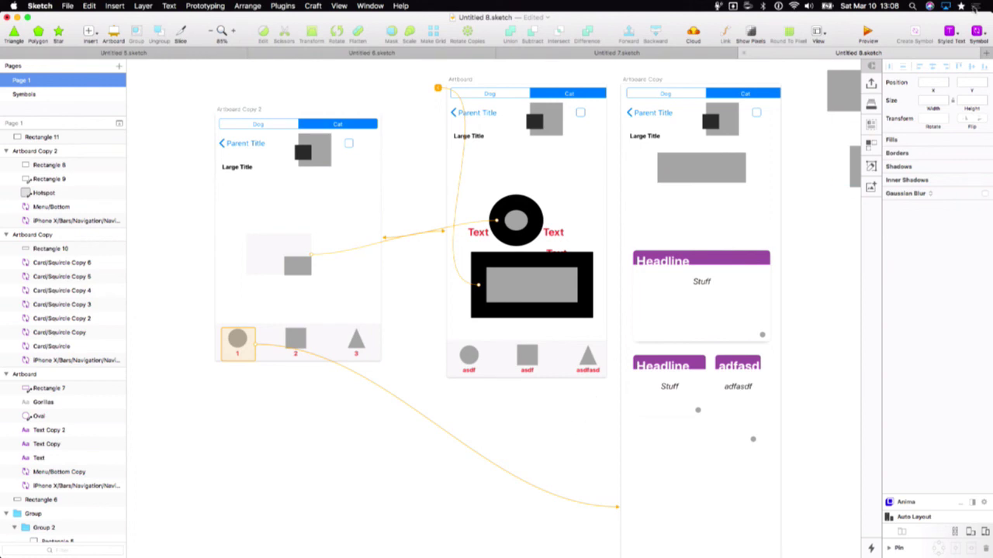
- Browse the symbol libraries, including Wiretap Icons and the 10-Primary colours of Wiretap Color Palette, without inserting anything
left_click(983, 34)
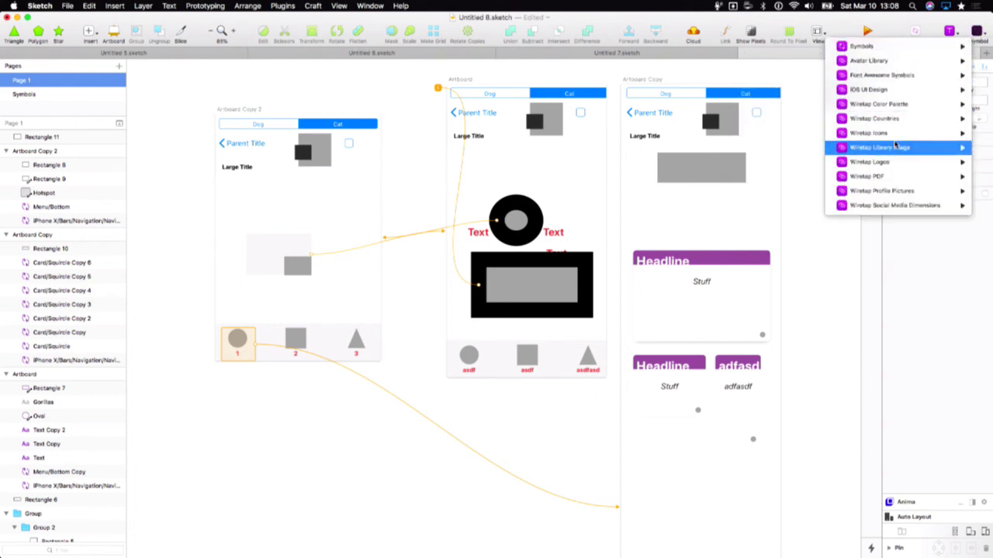
mouse_move(890, 152)
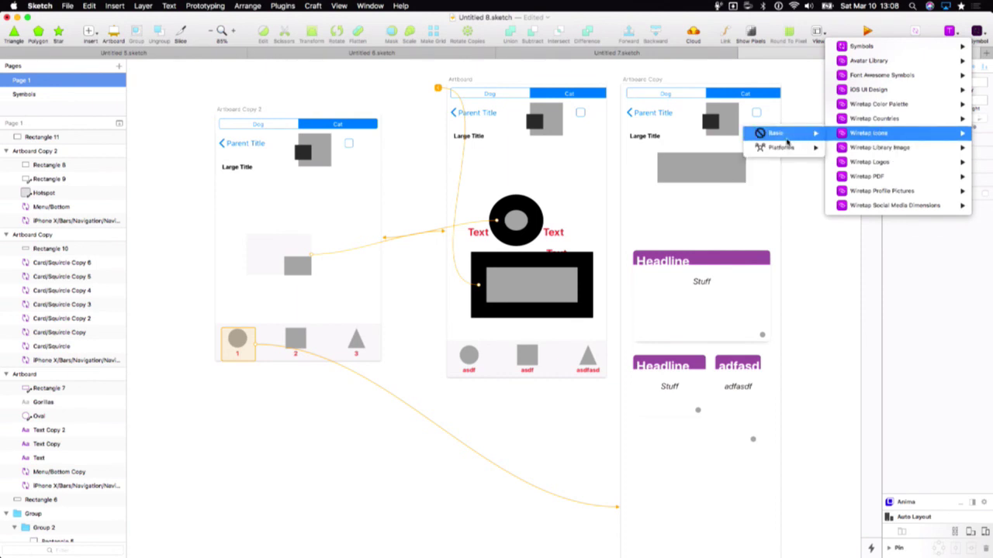
mouse_move(879, 120)
mouse_move(768, 118)
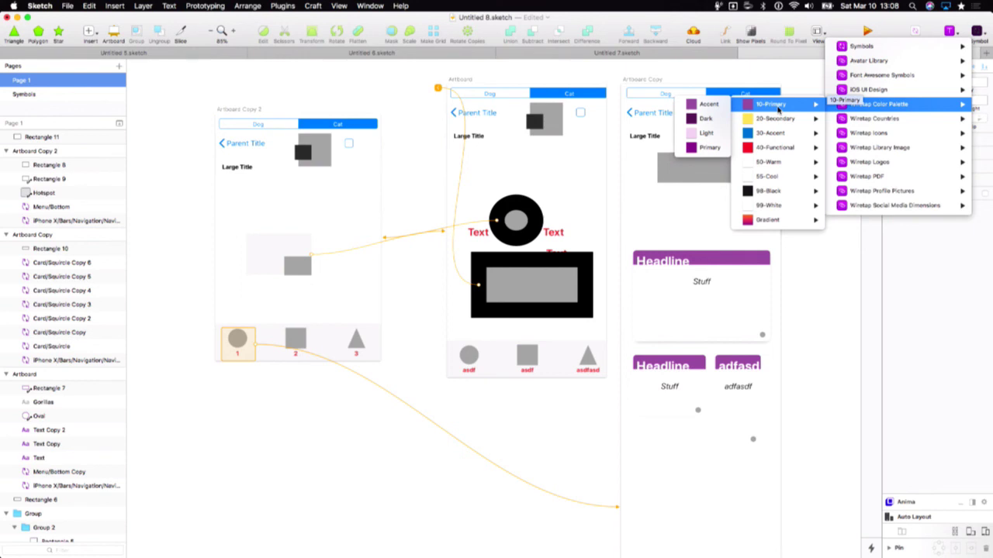
left_click(696, 215)
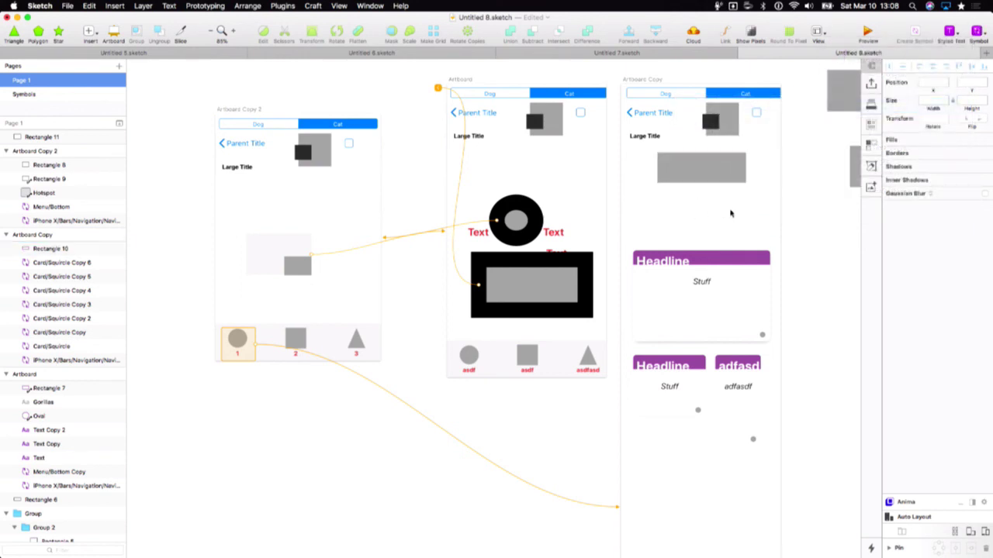
- Review the prototype target options for the light rectangle on Artboard Copy 2, keeping Artboard as its target
scroll(730, 213, "right", 5)
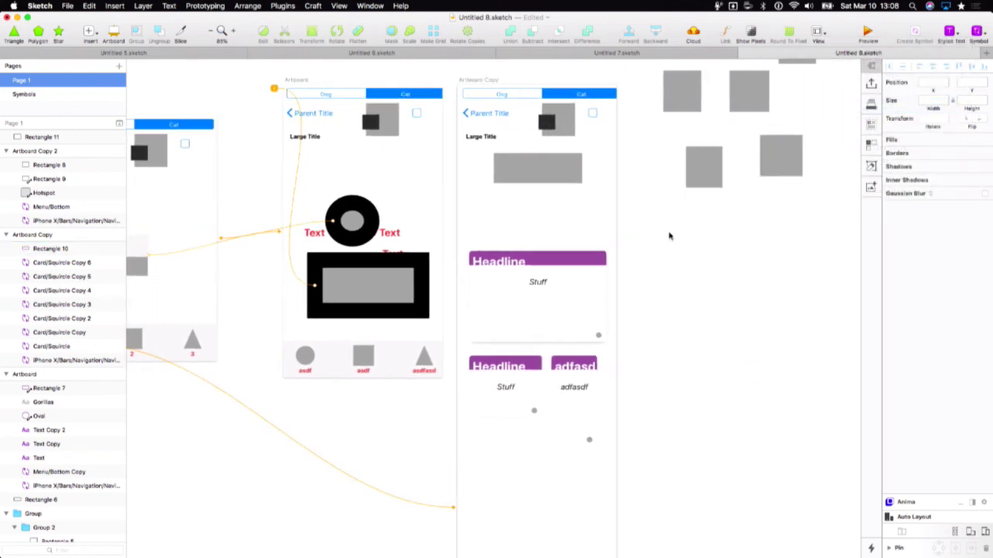
scroll(615, 231, "up", 5)
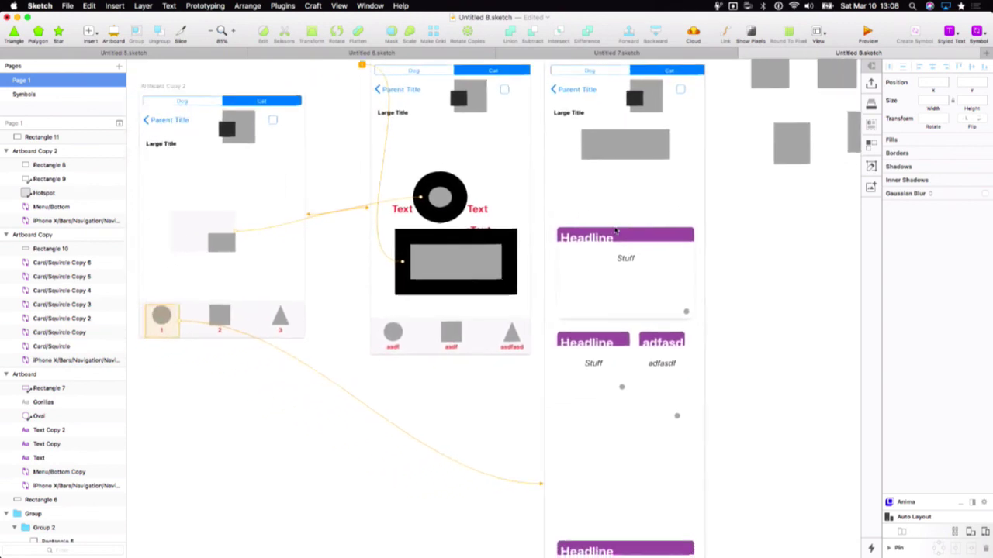
scroll(652, 202, "down", 5)
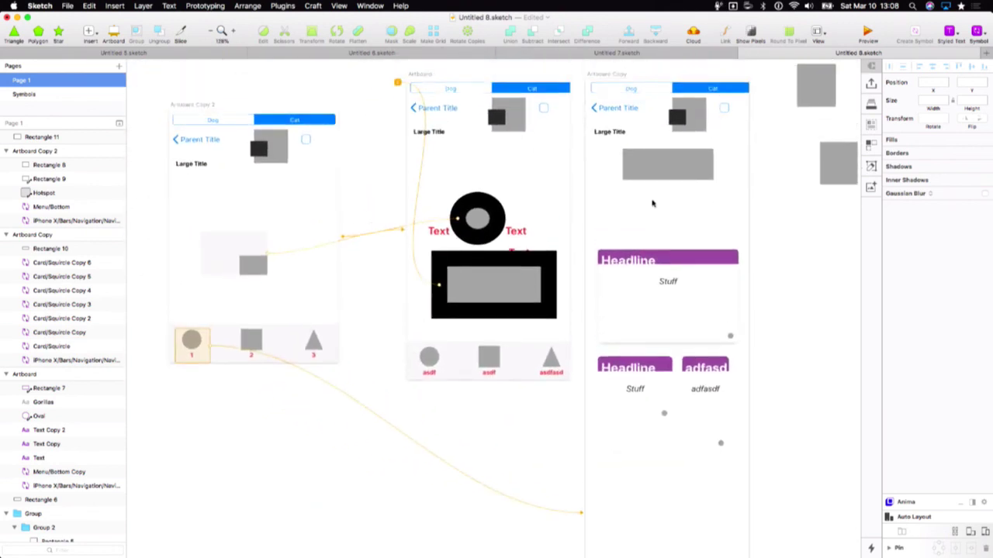
scroll(651, 203, "down", 1)
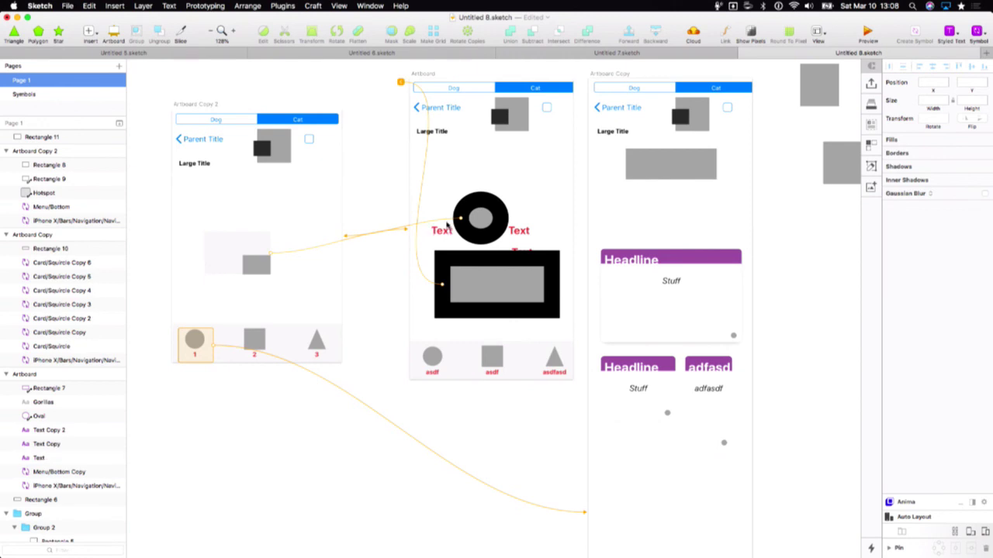
left_click(260, 252)
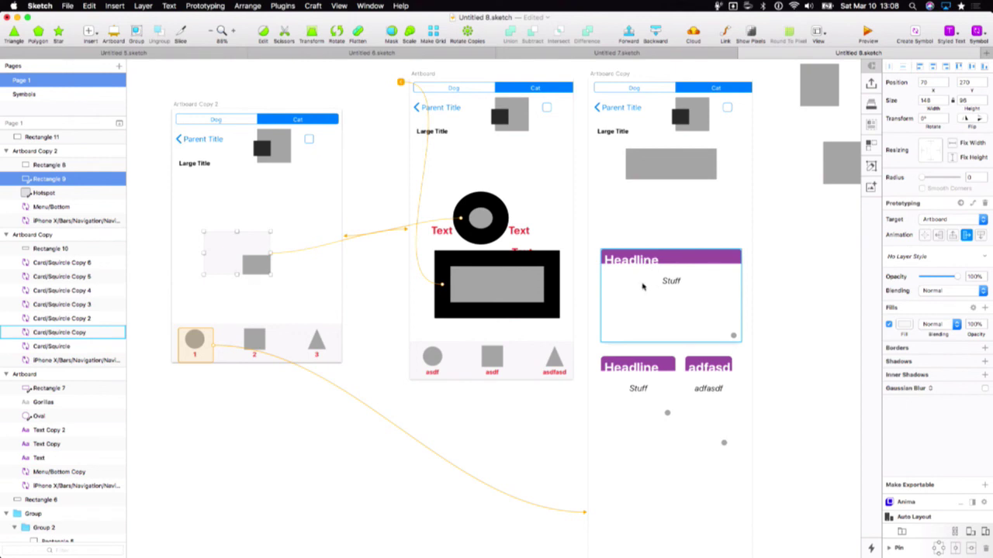
left_click(922, 223)
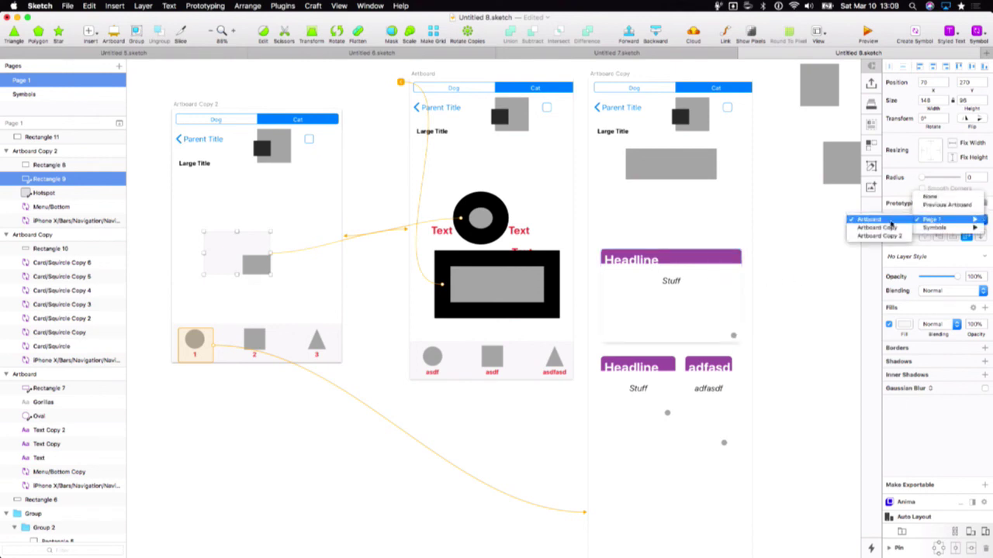
left_click(915, 220)
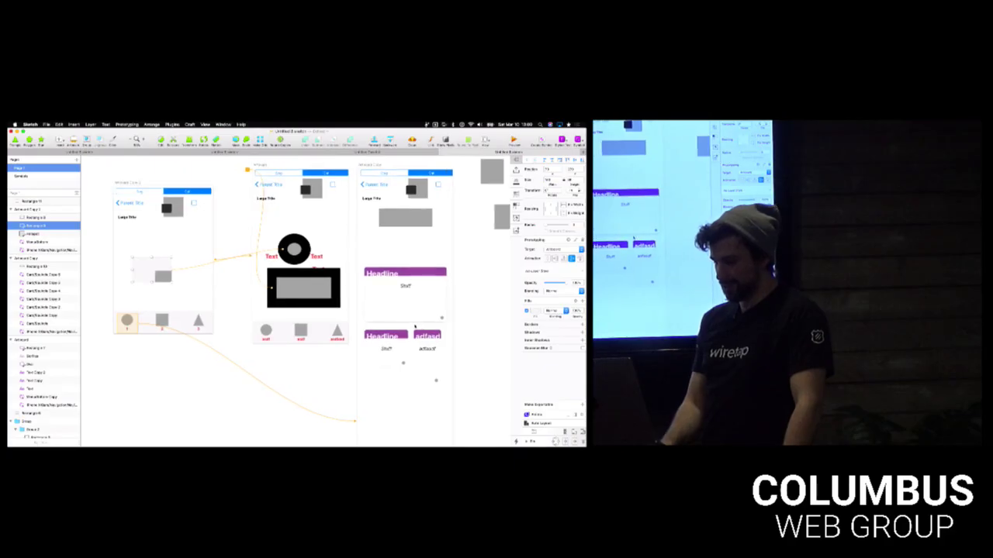
scroll(414, 329, "down", 3)
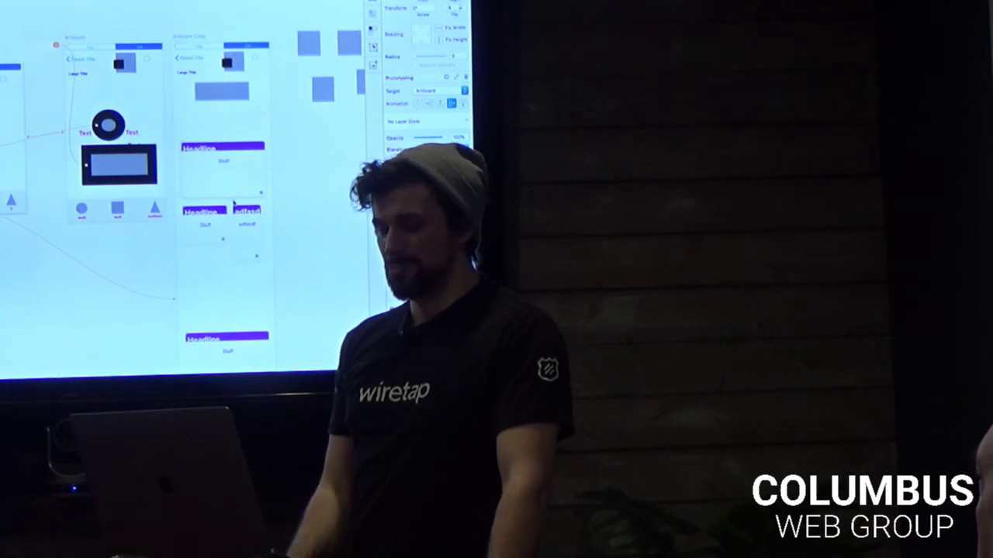
scroll(234, 204, "up", 5)
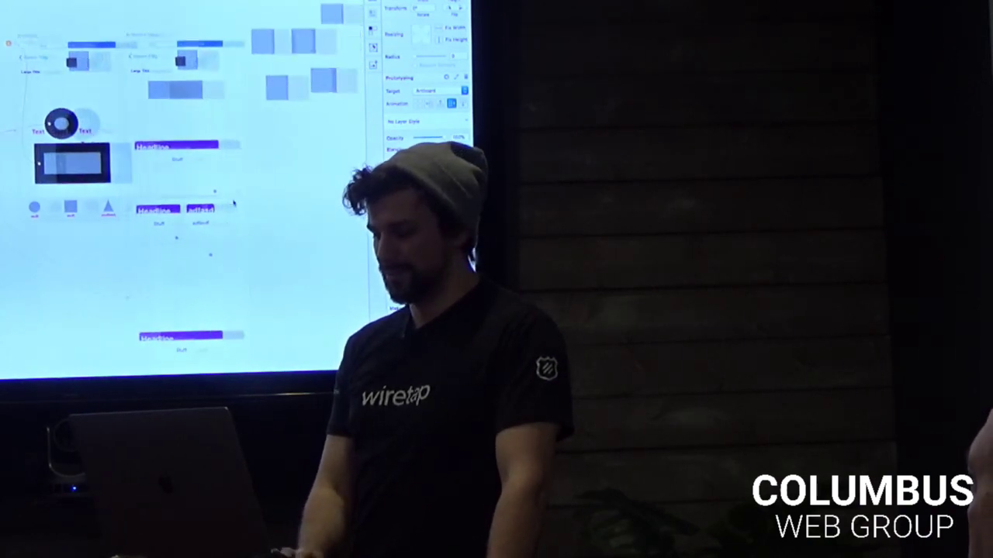
scroll(59, 169, "up", 3)
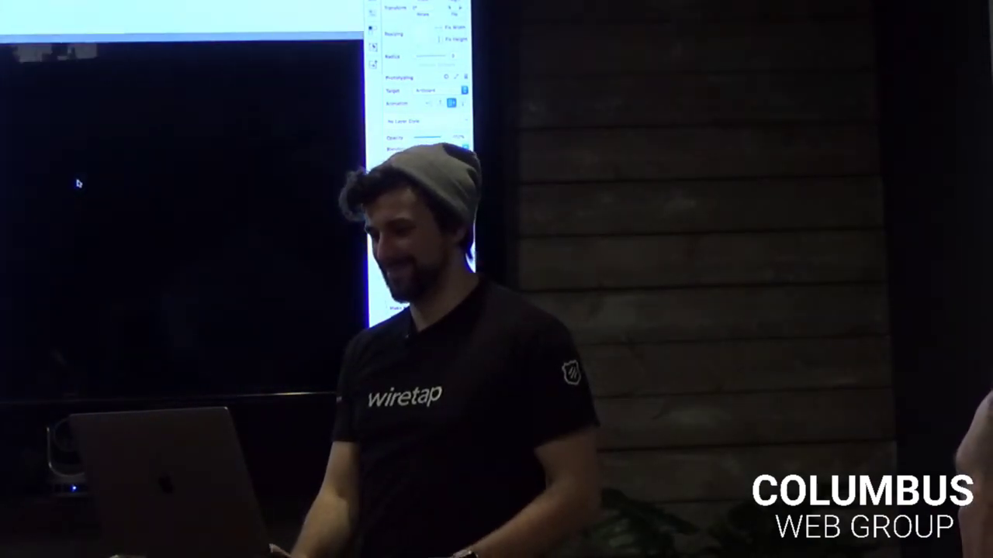